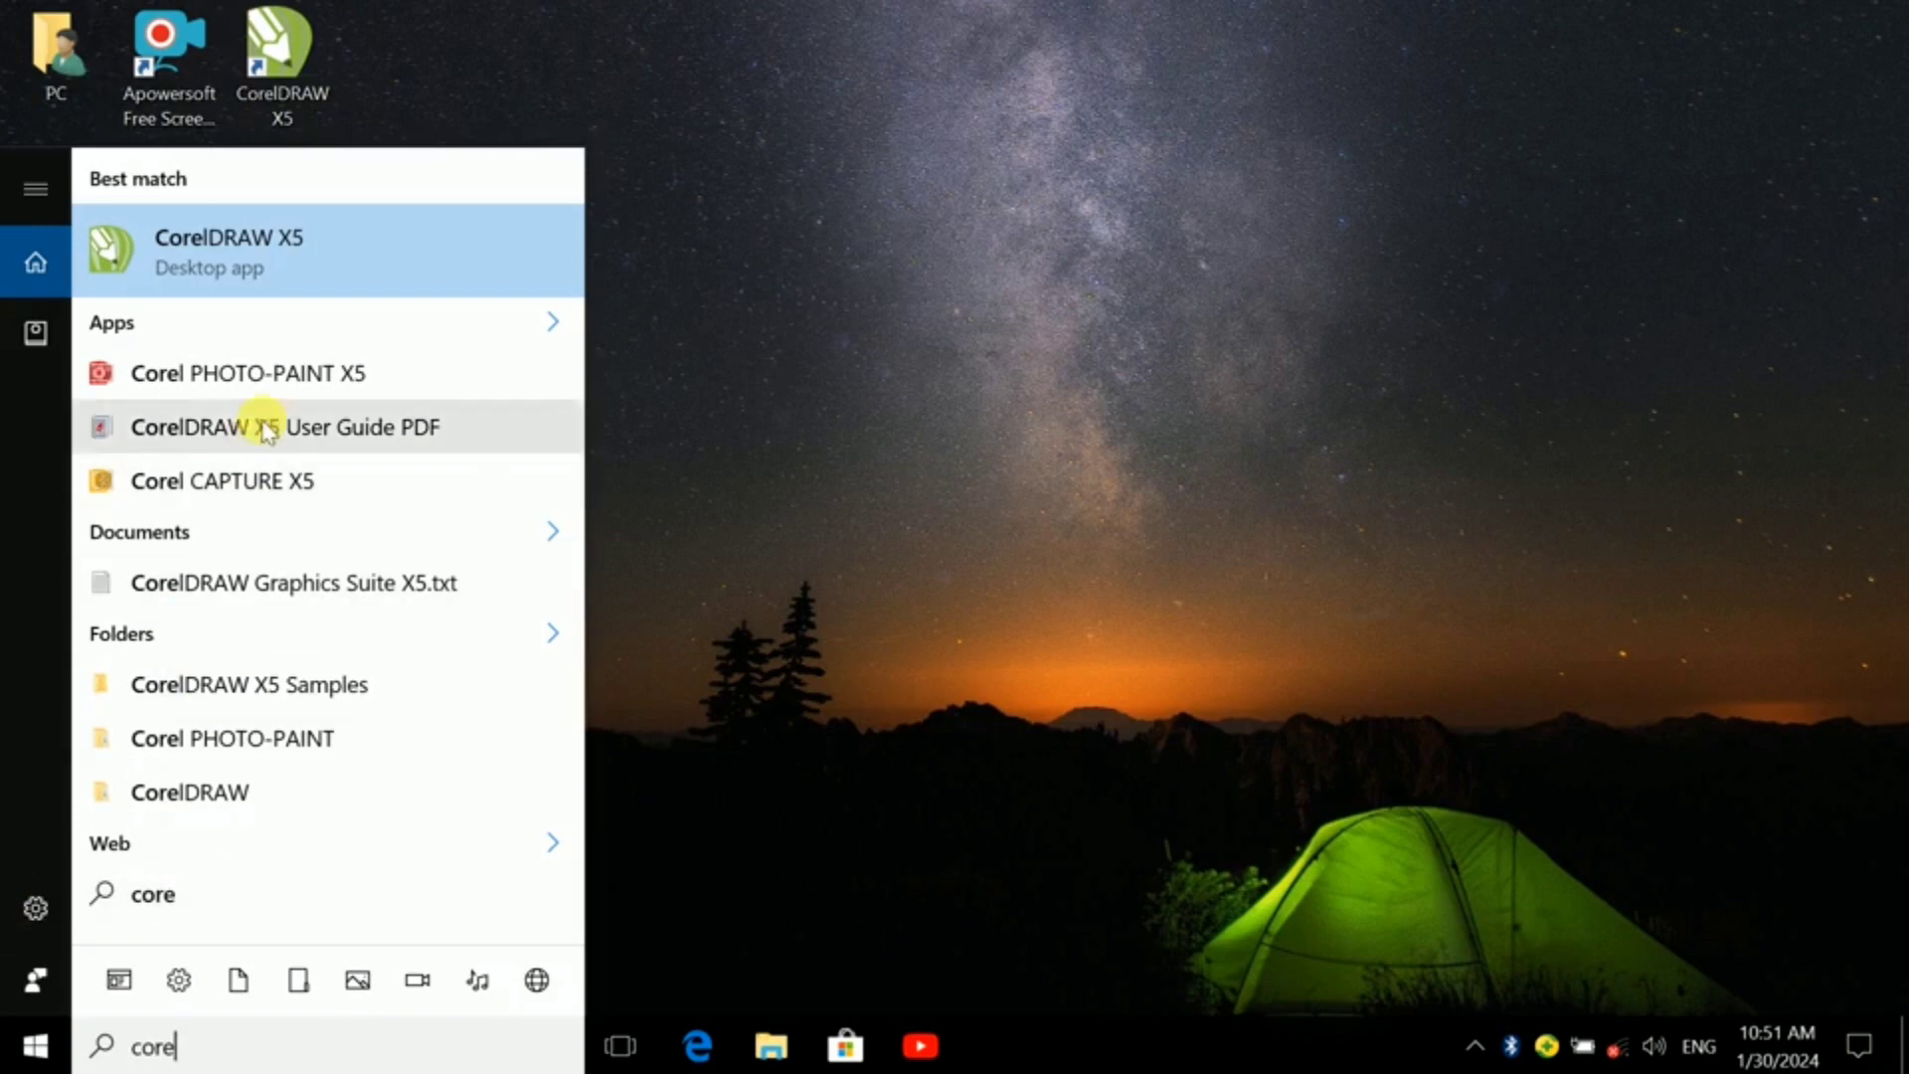
- Launch CorelDRAW X5 and create a new blank portrait Letter document measured in inches
click(271, 255)
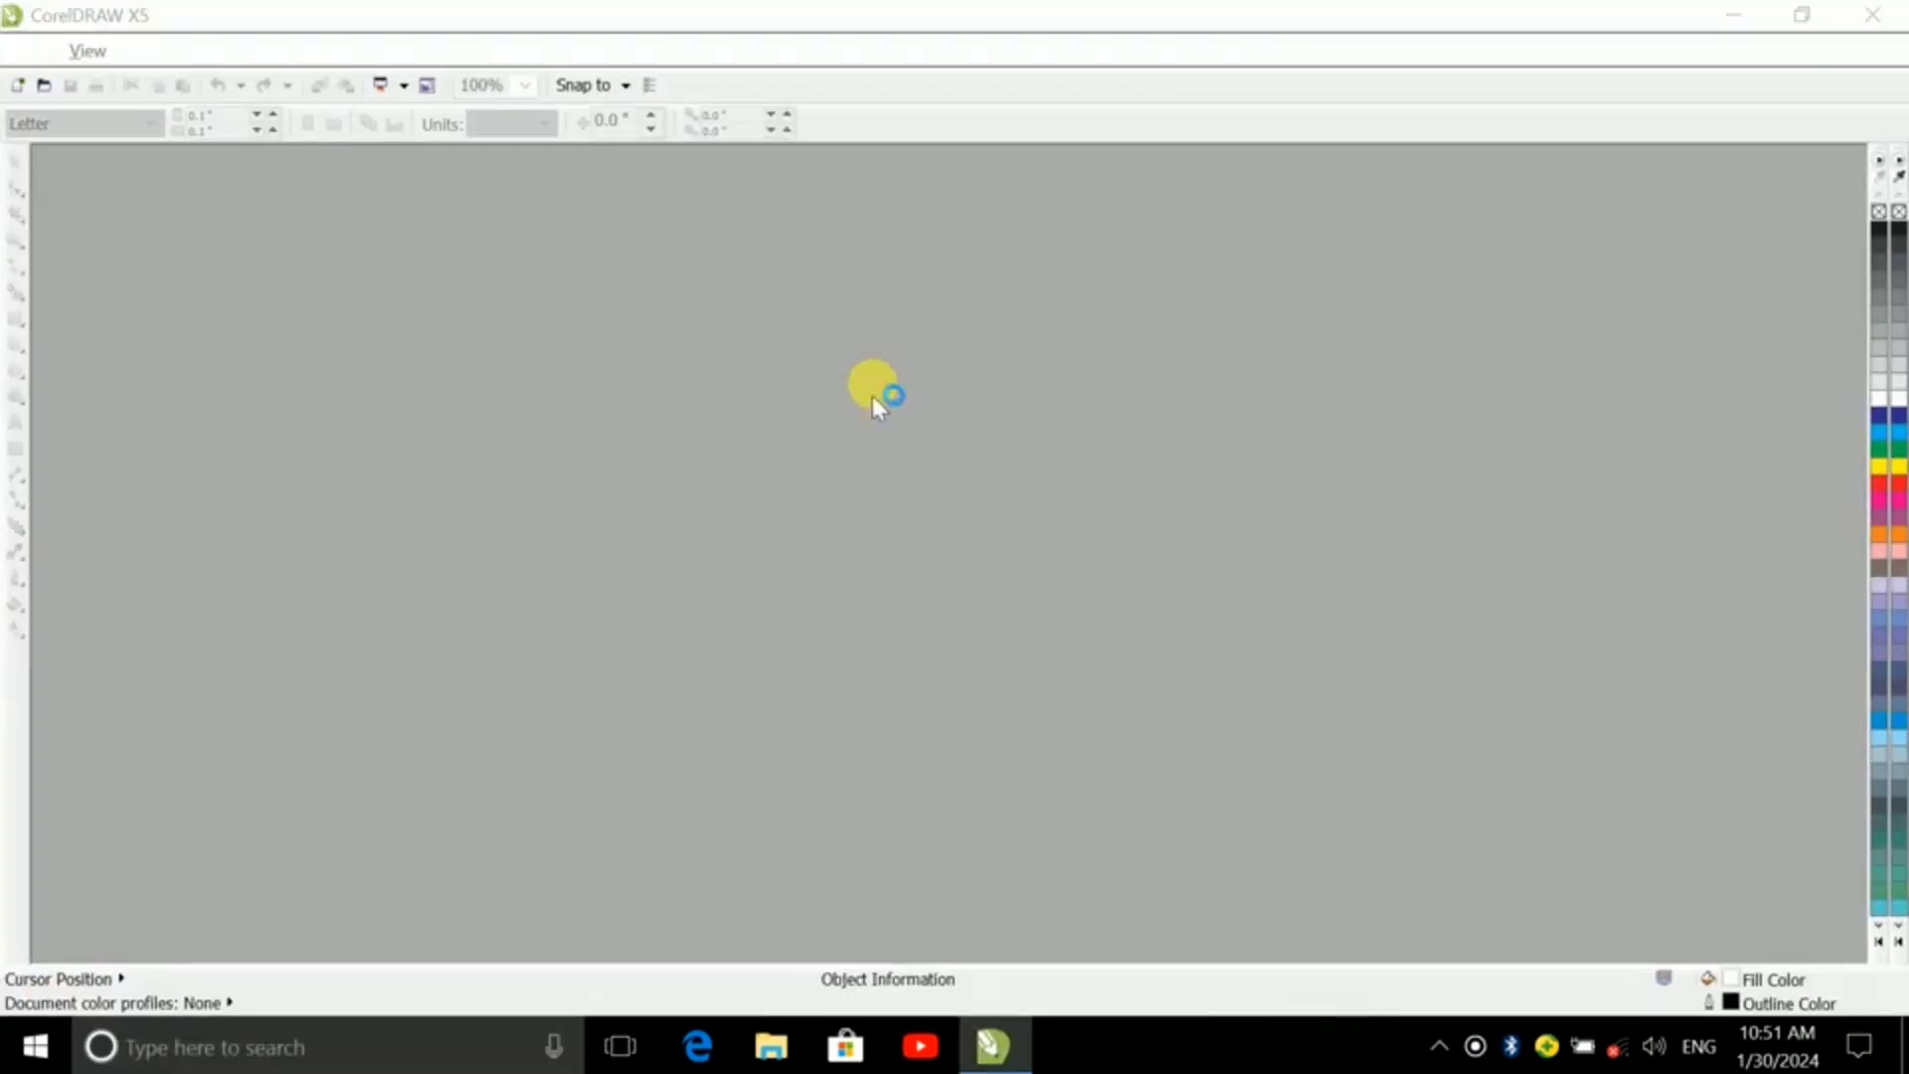
click(1047, 358)
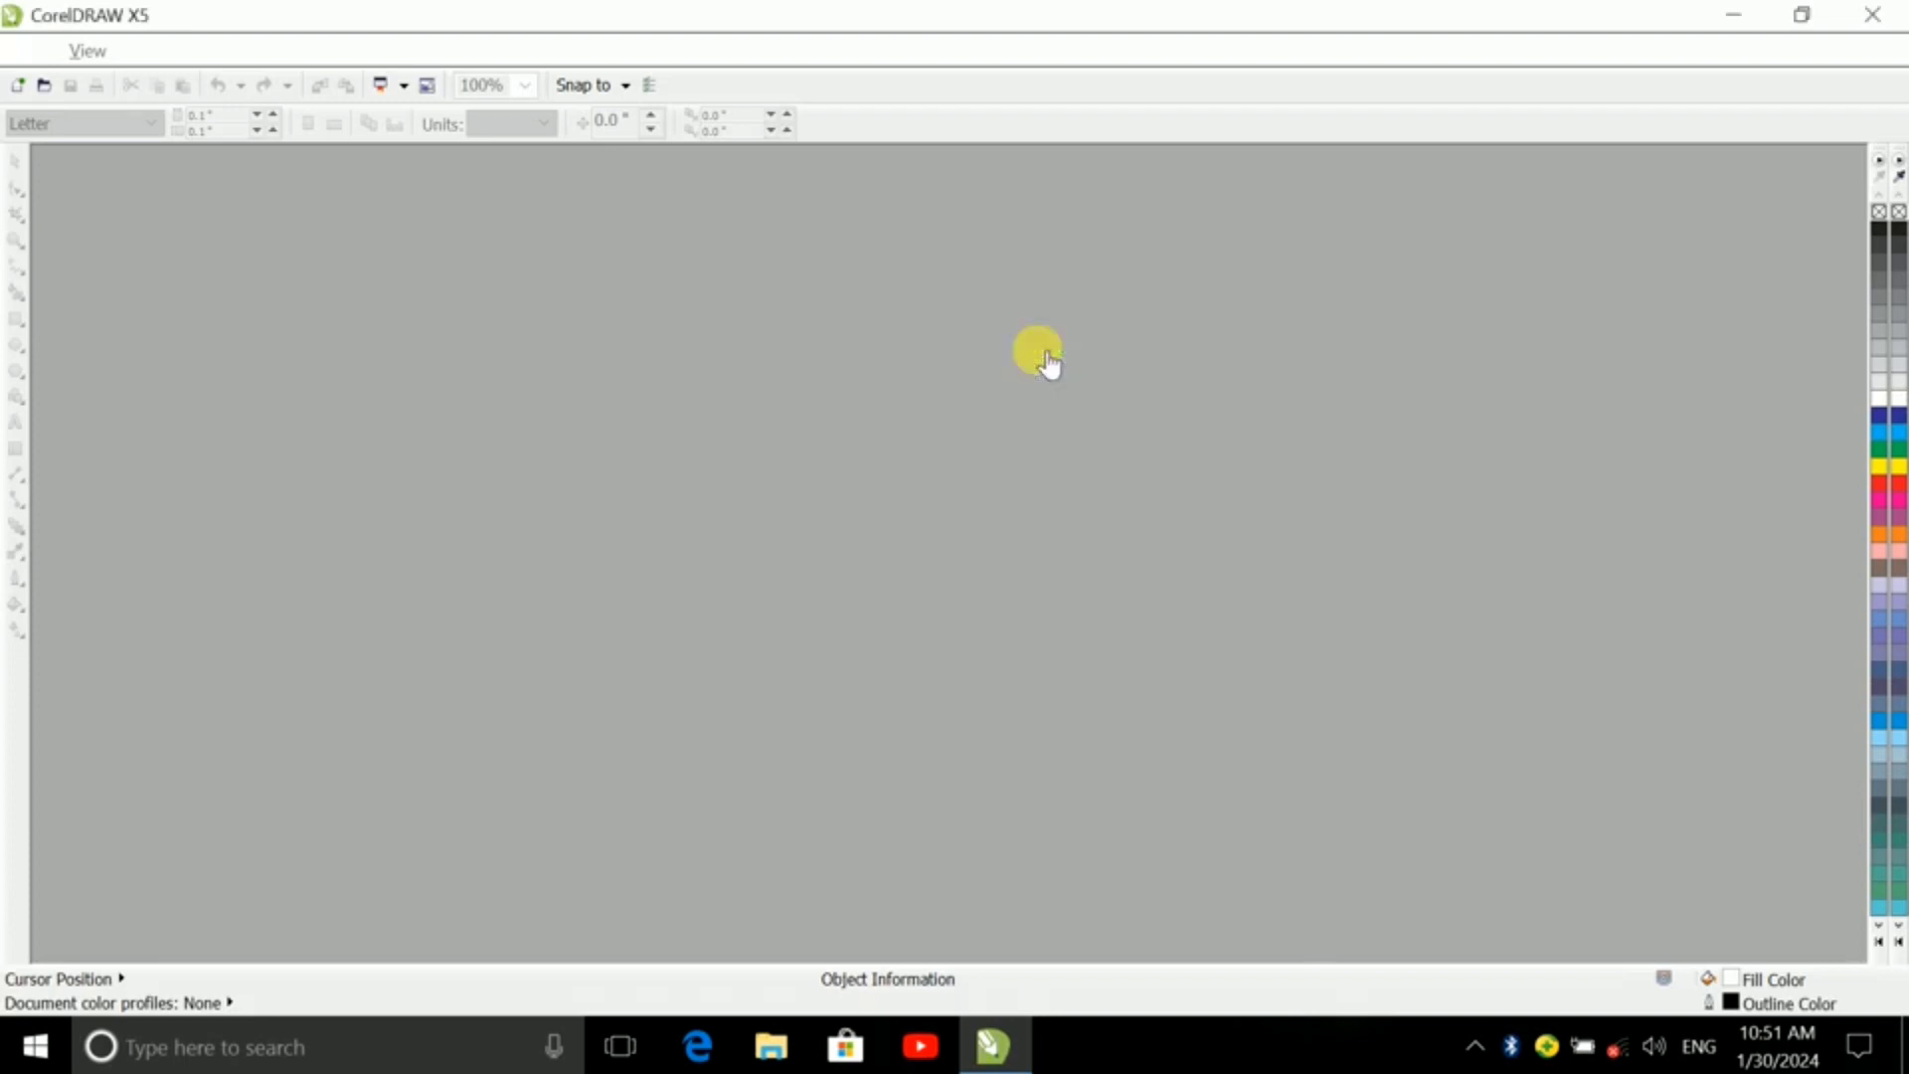
click(970, 754)
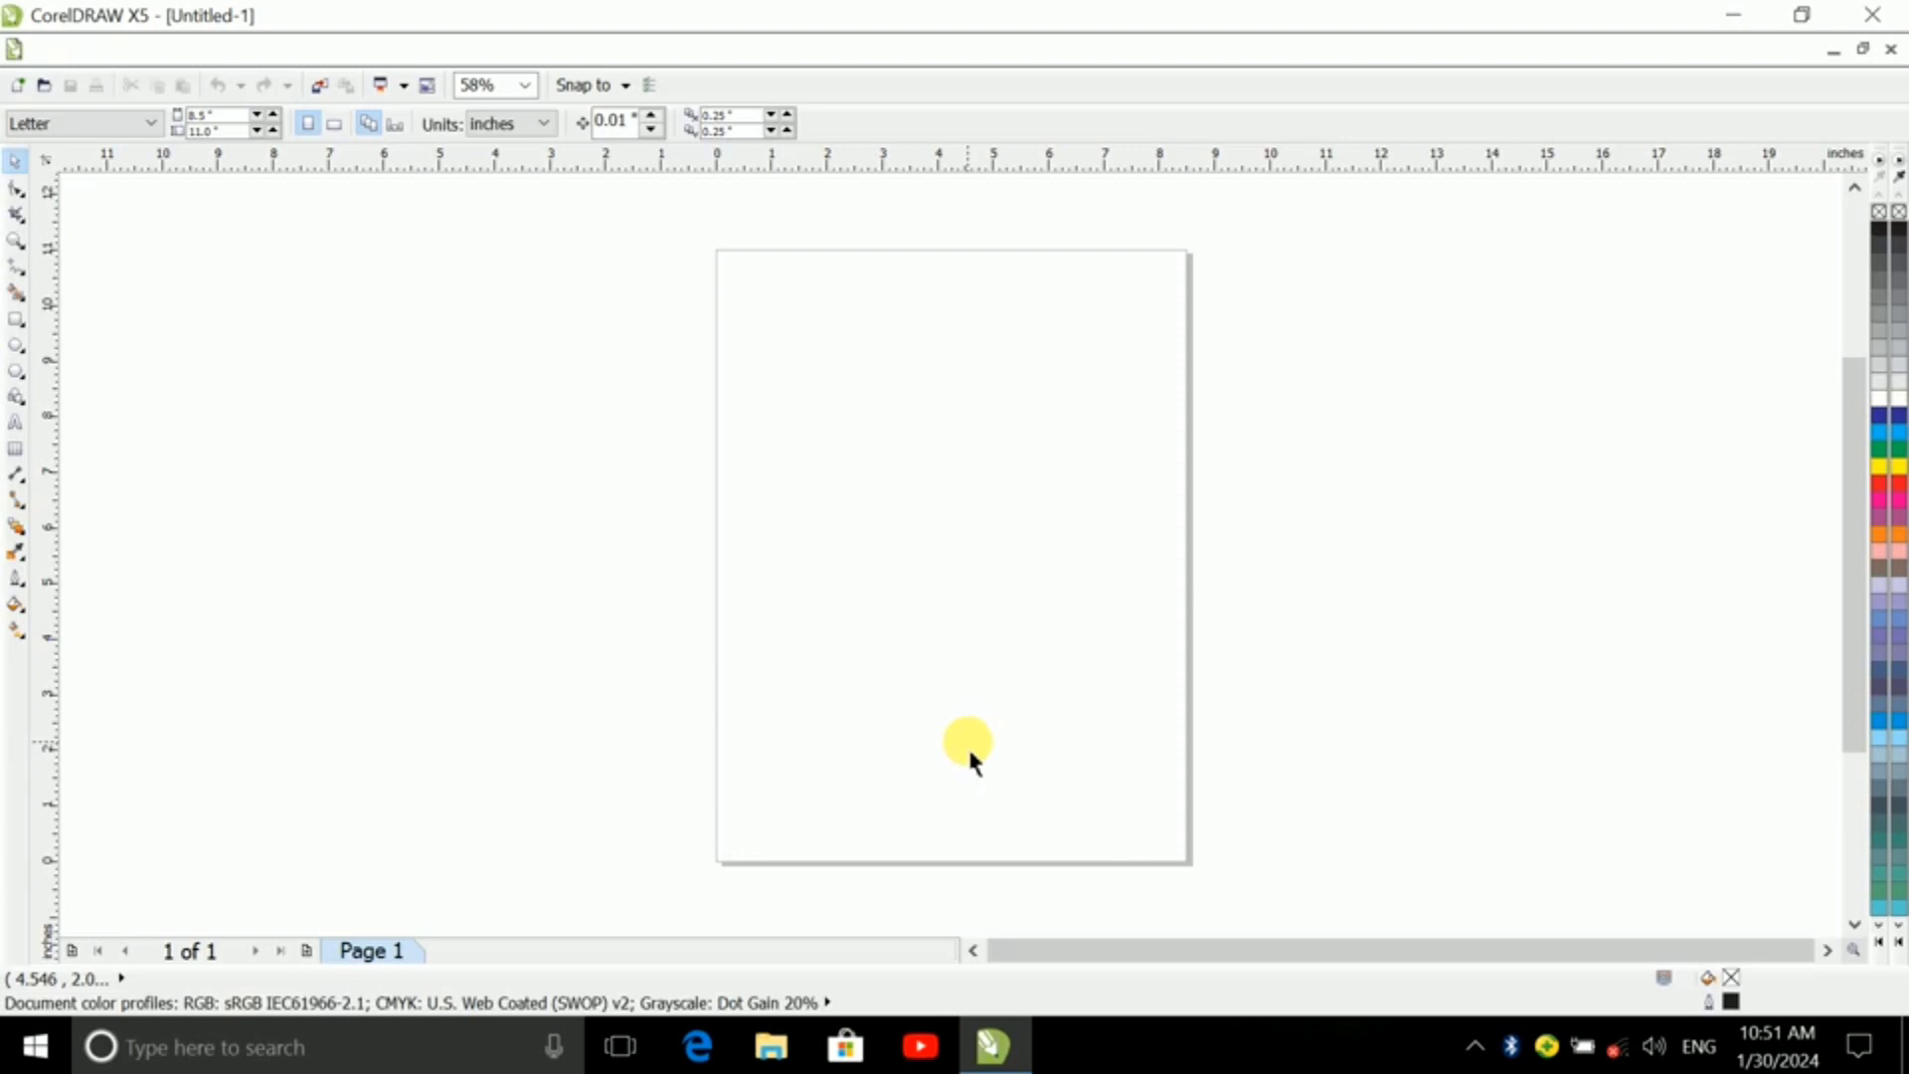
- Draw a rectangle about 4.67 by 4.3 inches on the upper part of the page
scroll(1100, 515, up, 4)
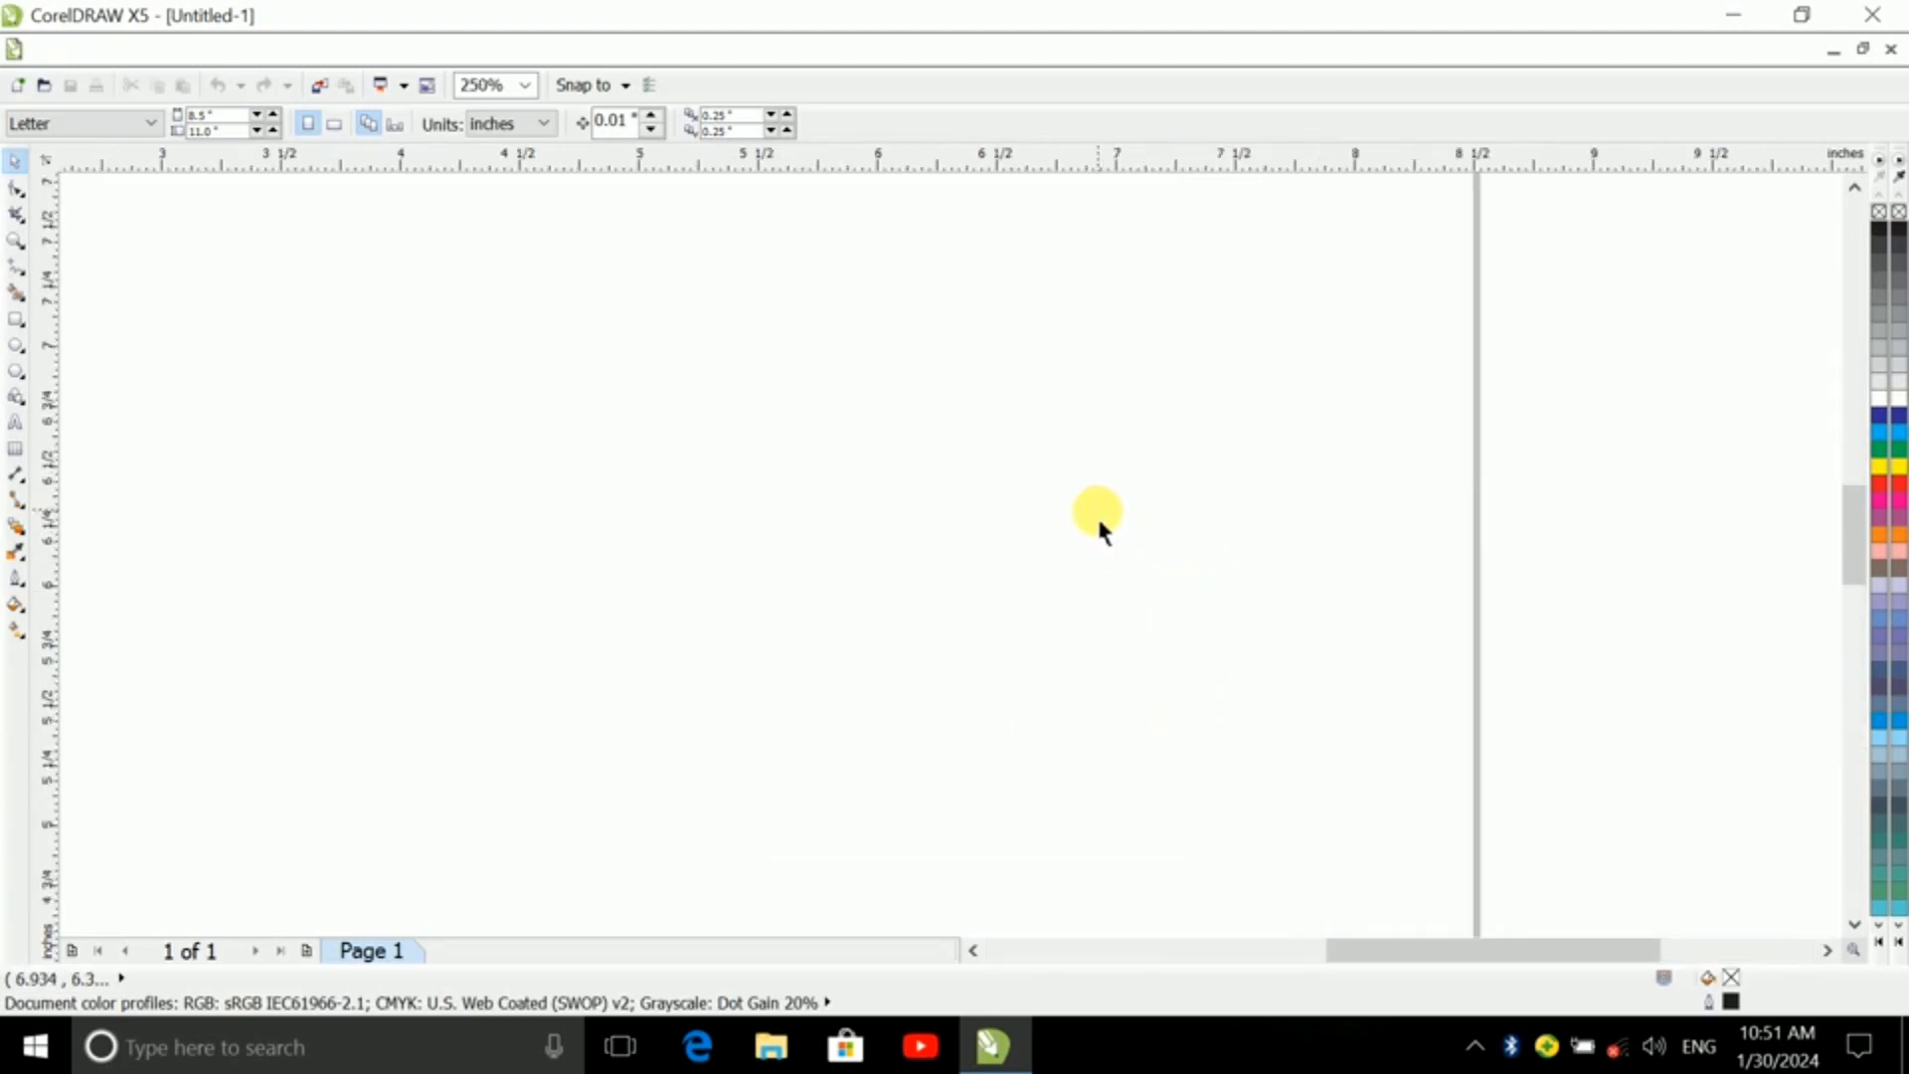
scroll(1098, 513, down, 4)
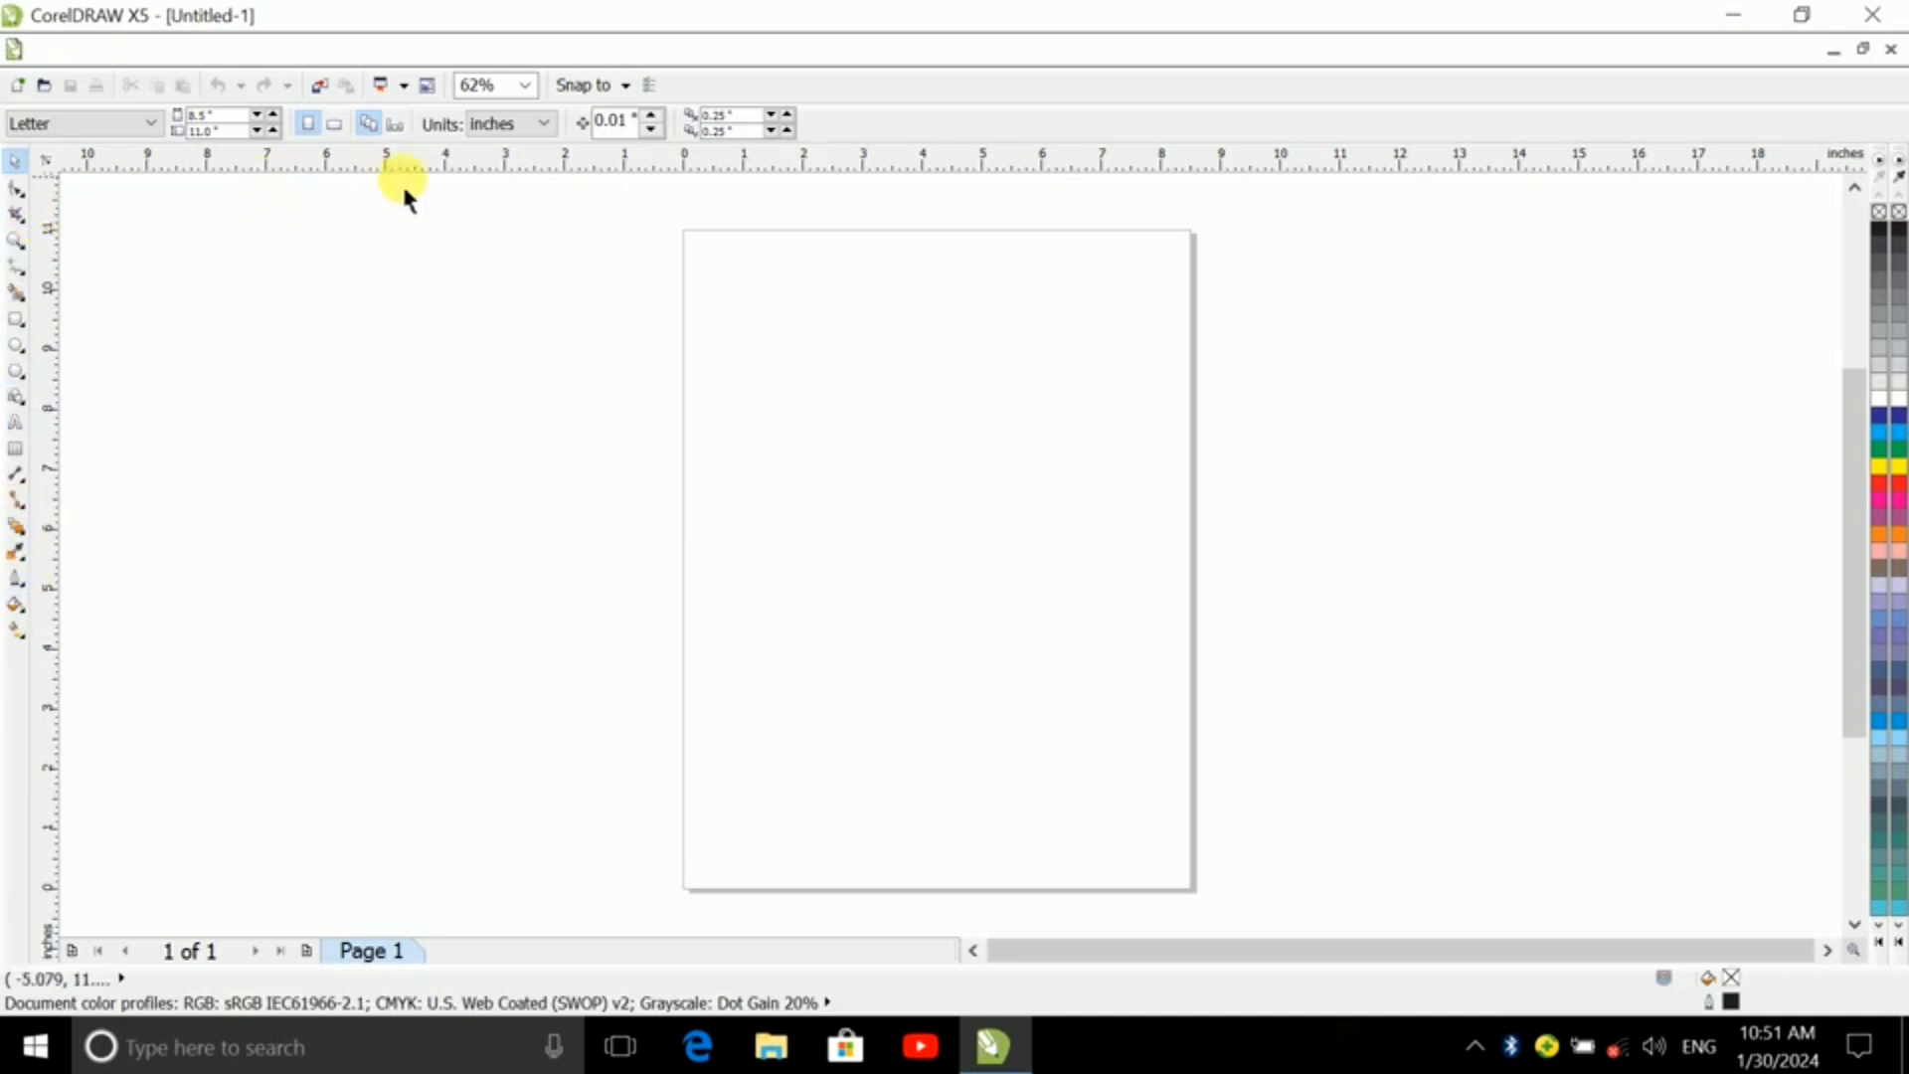
scroll(853, 370, up, 2)
scroll(854, 370, down, 2)
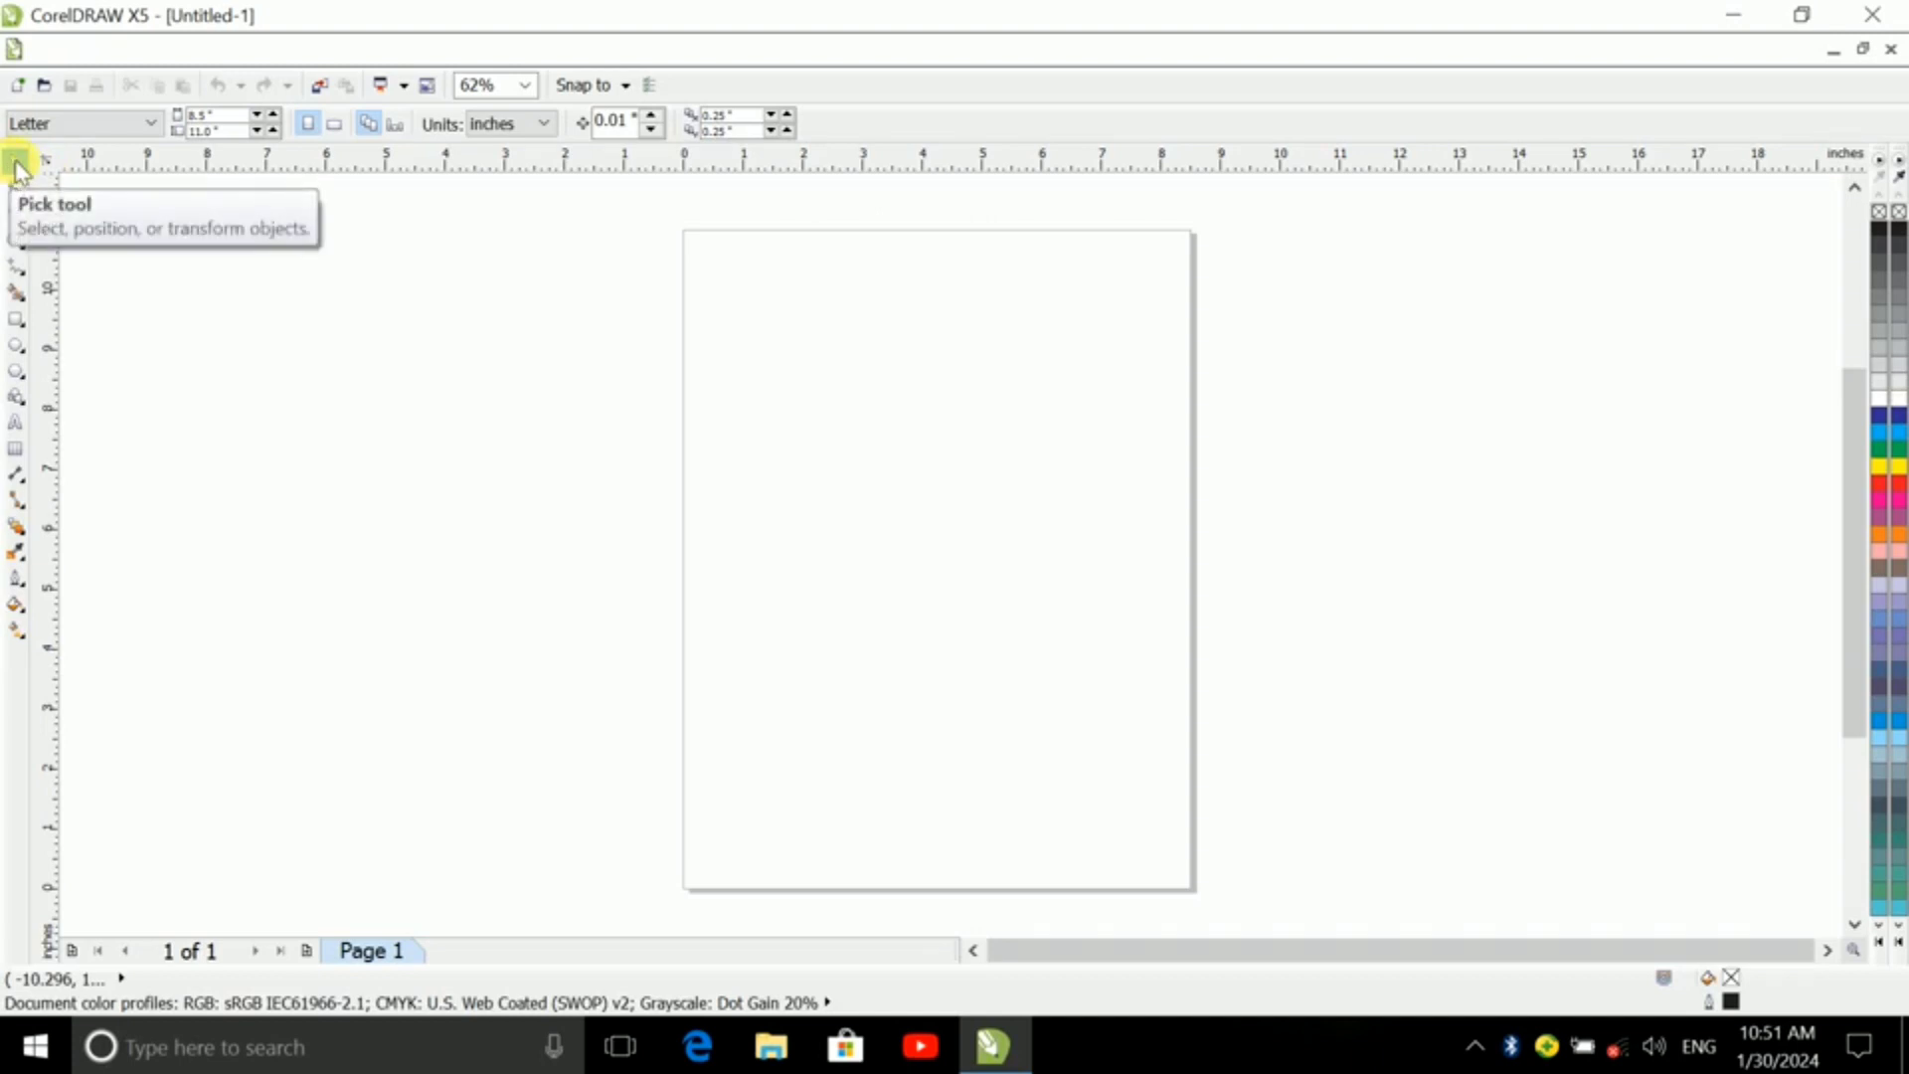
click(17, 319)
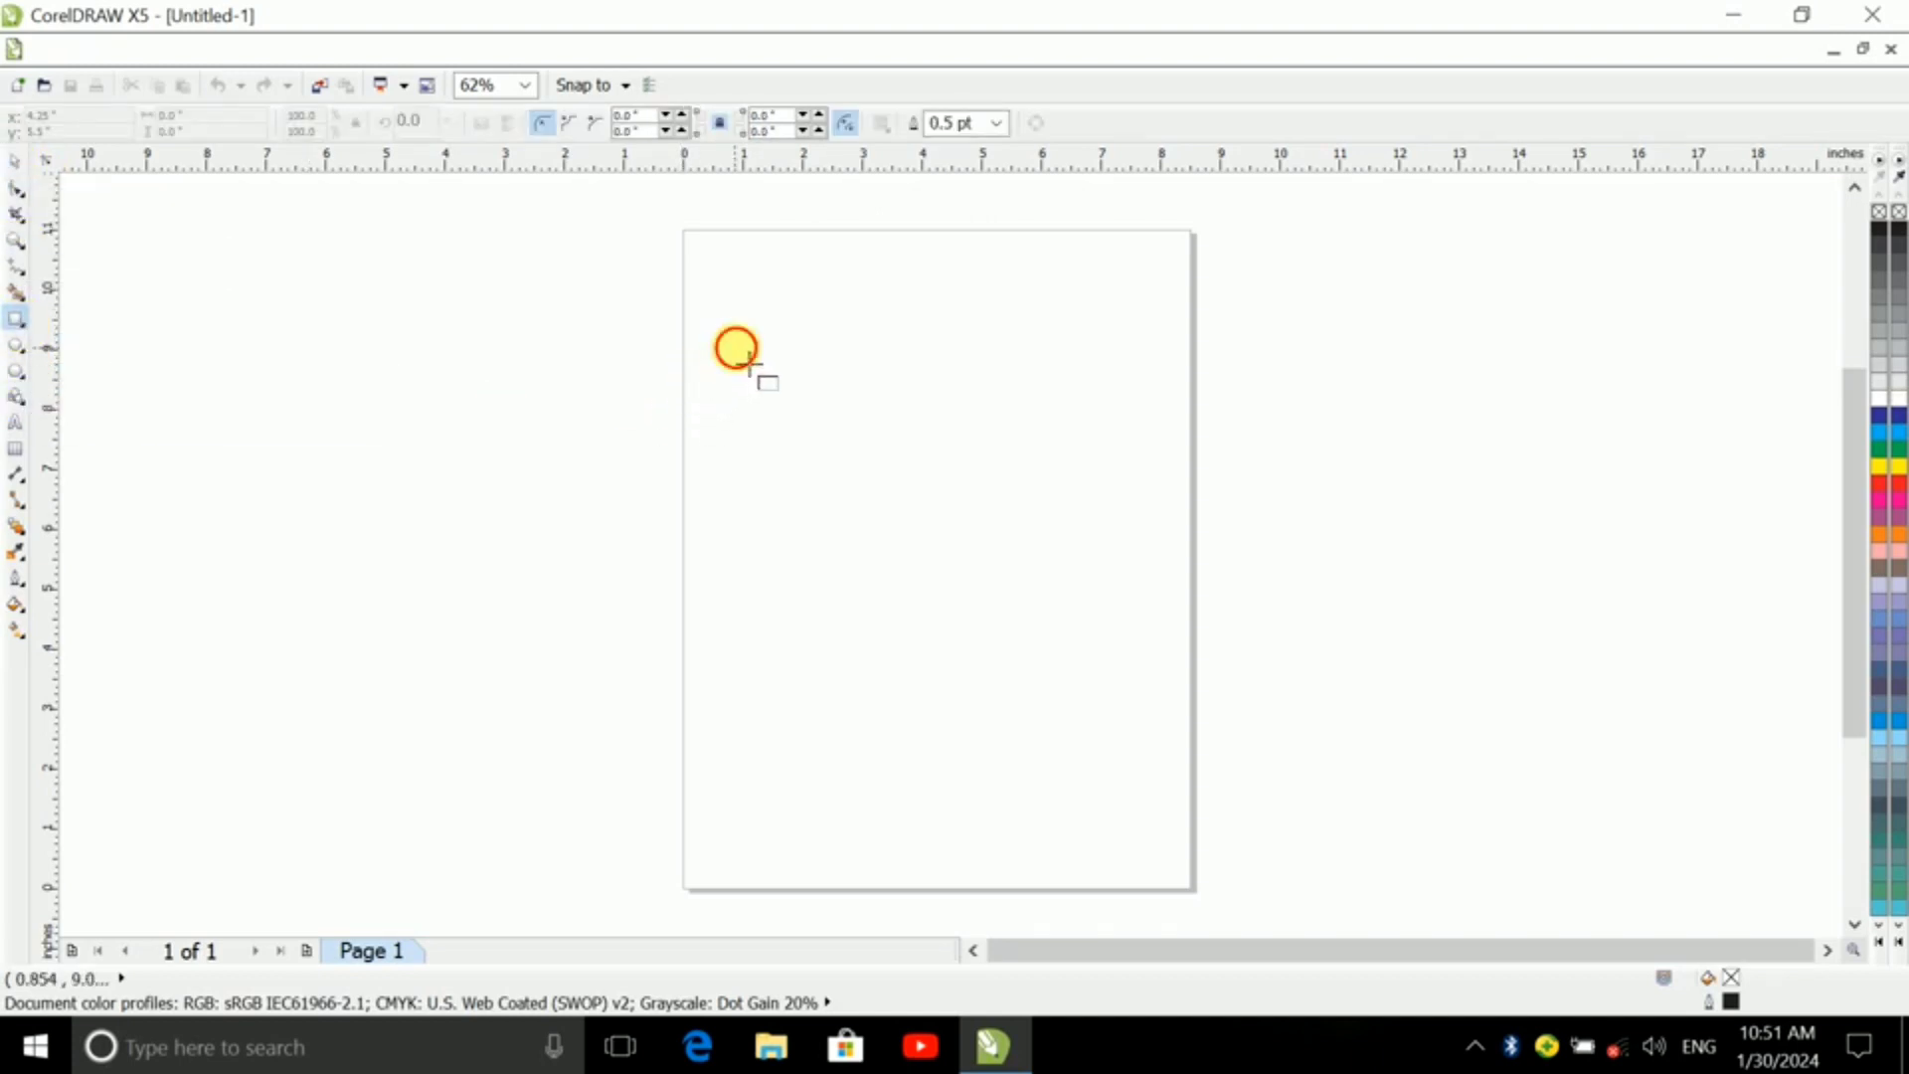
drag(735, 348, 1014, 605)
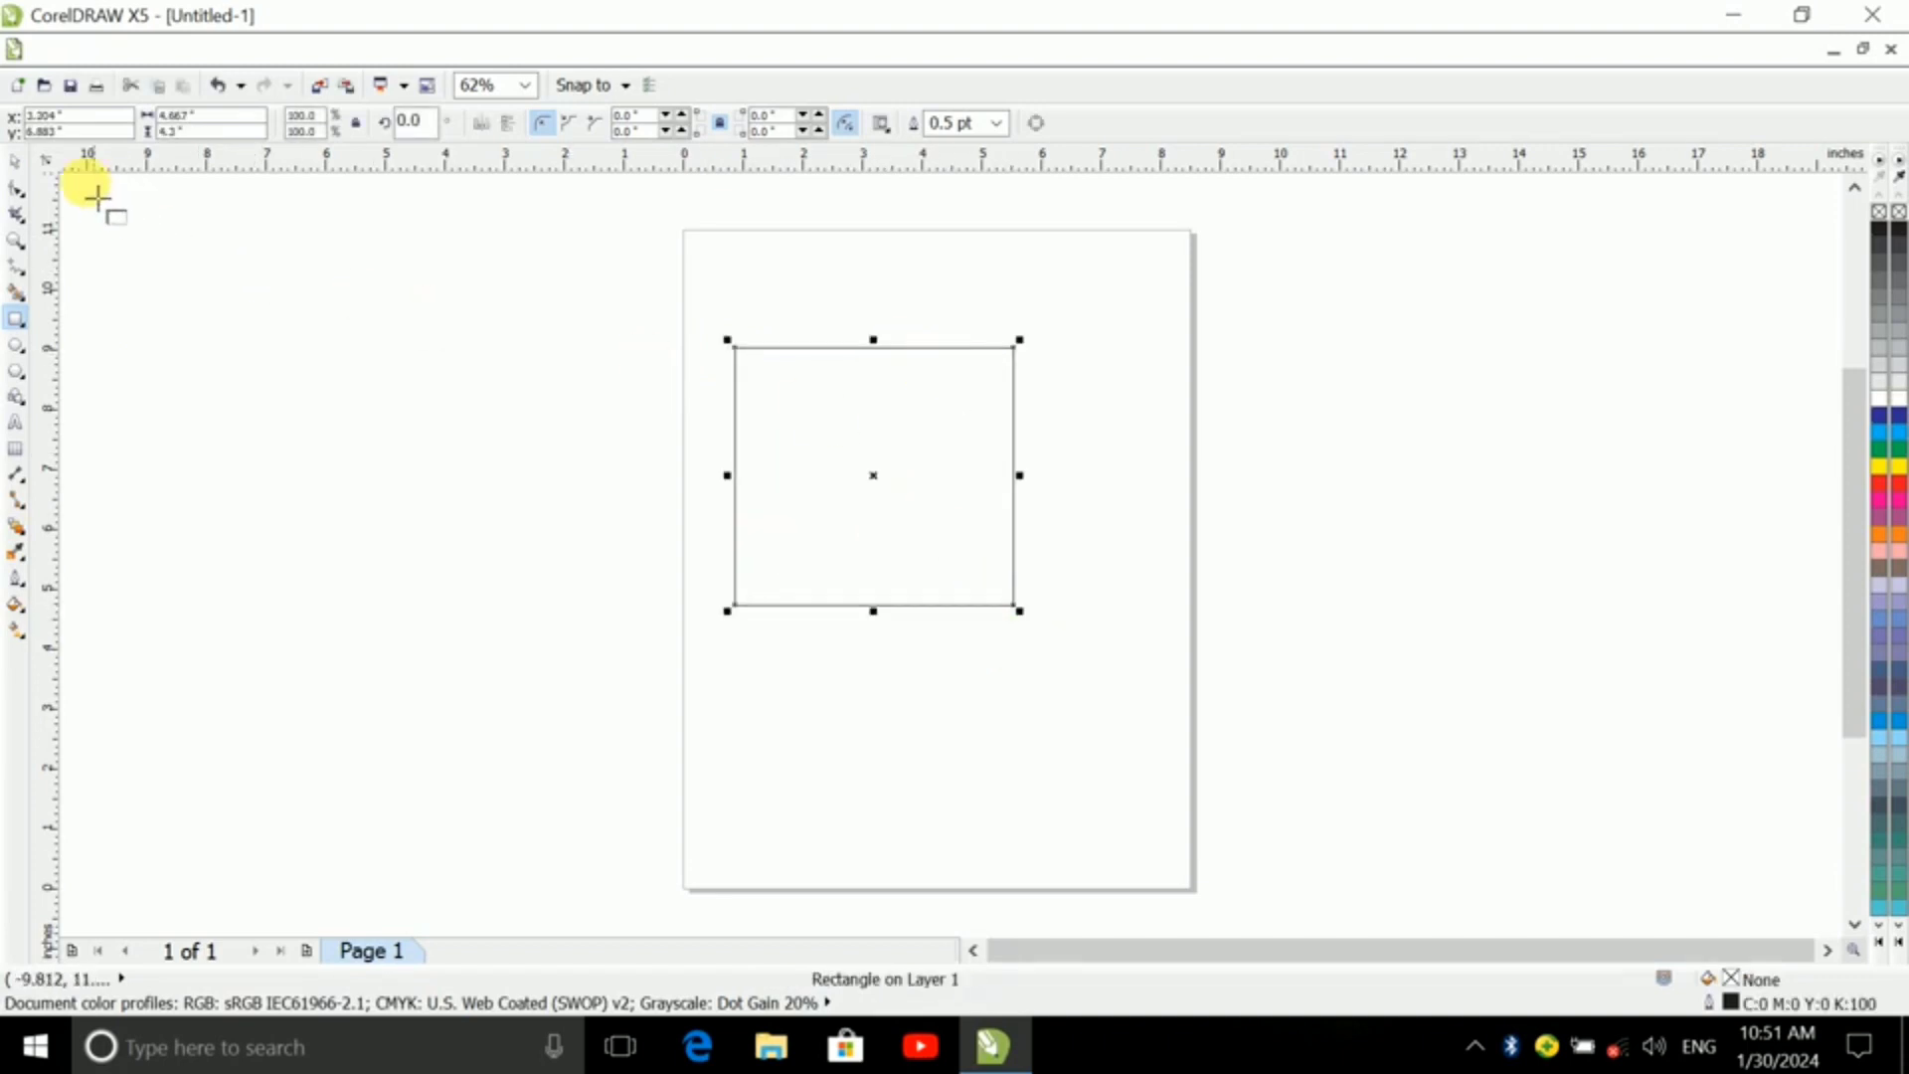
- Move the rectangle closer to the page centre, with its centre at about X 4.34, Y 7.15 inches
click(11, 164)
drag(861, 503, 930, 488)
scroll(993, 487, up, 2)
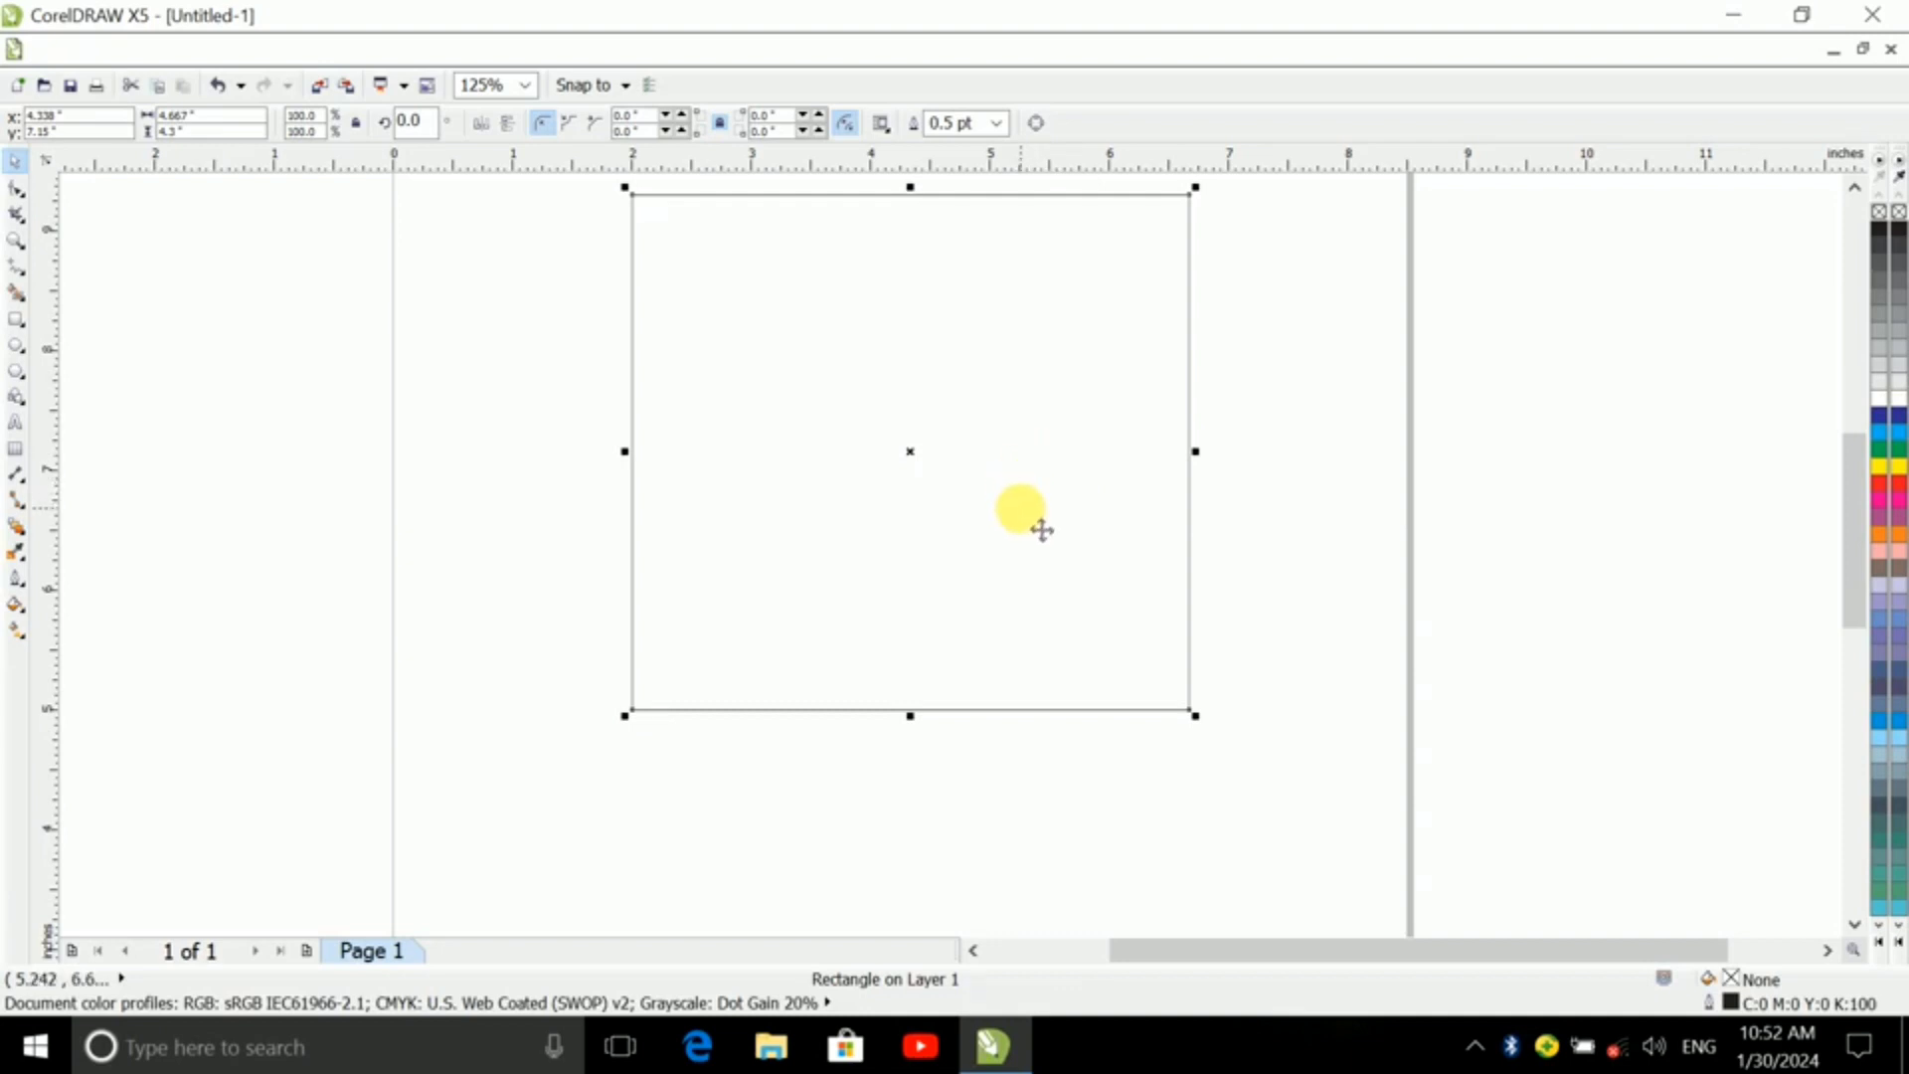
scroll(1856, 552, up, 1)
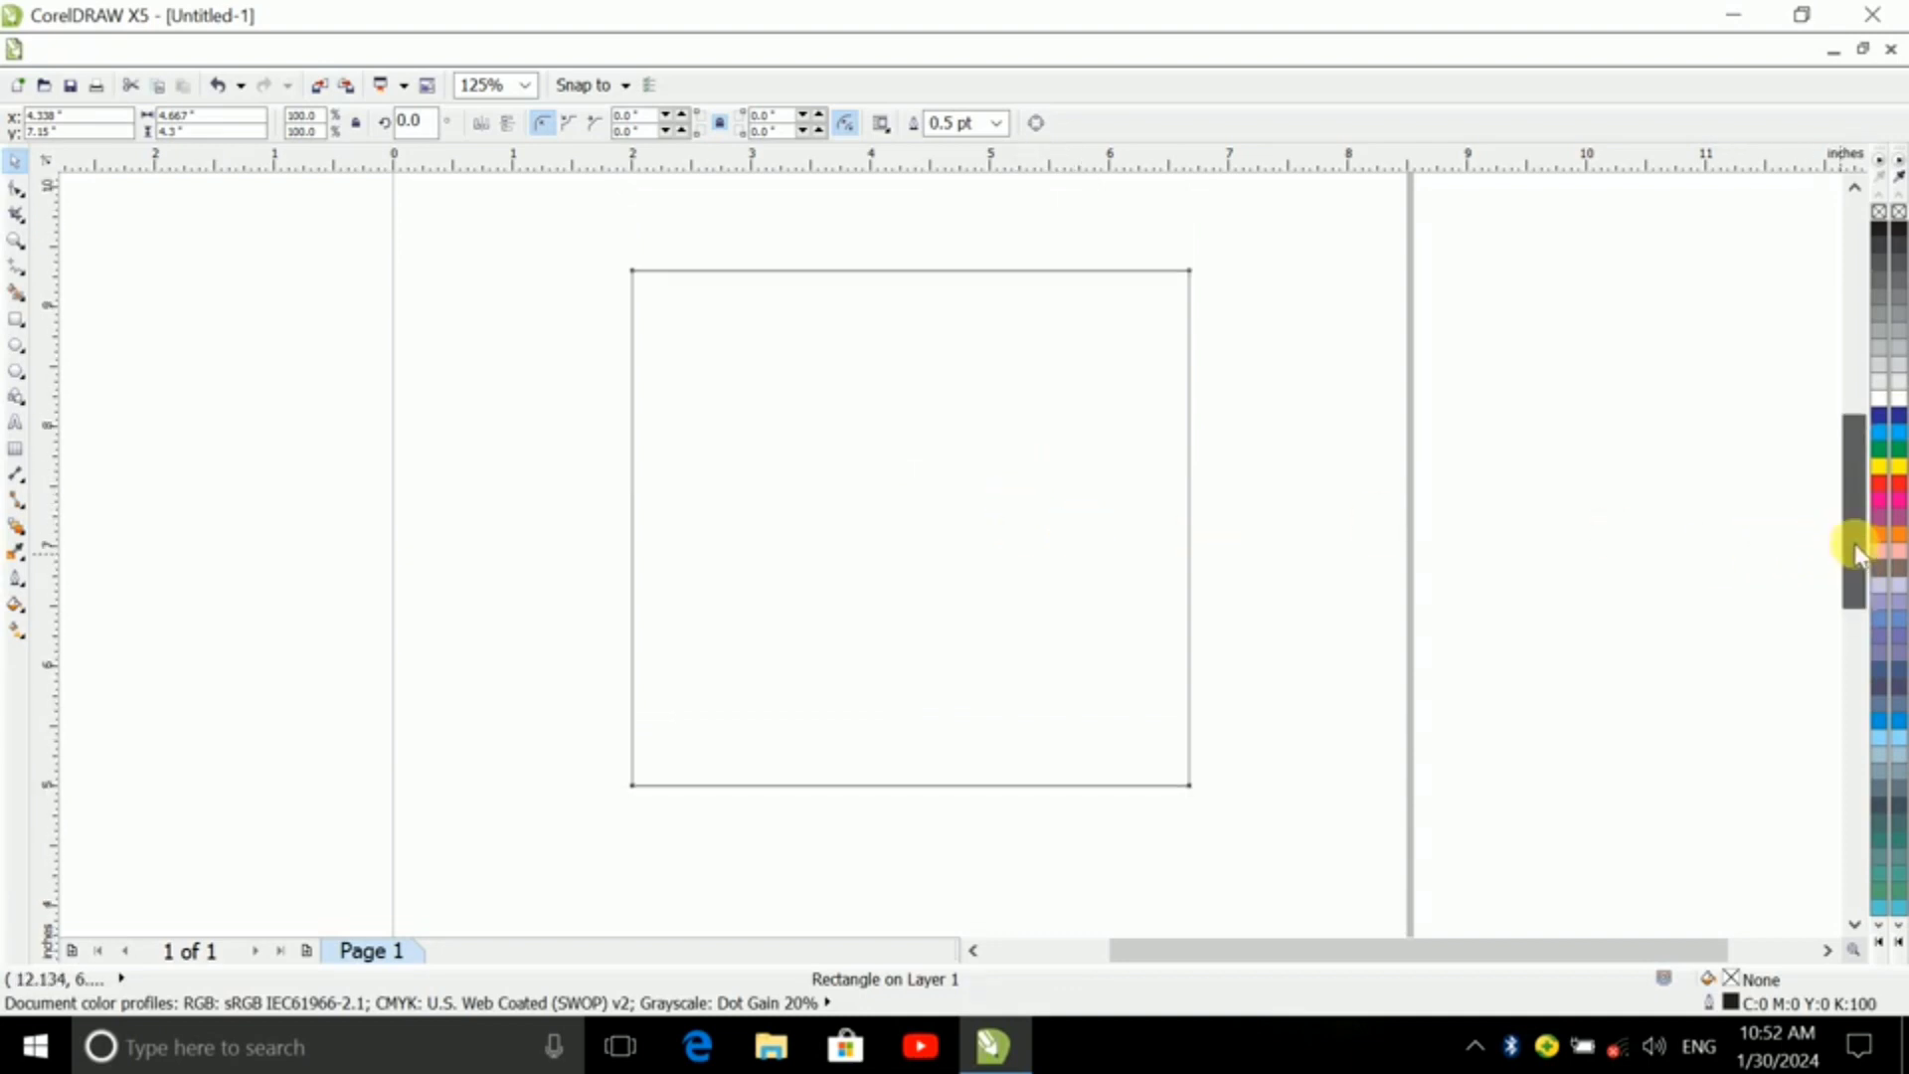
drag(1856, 545, 1856, 541)
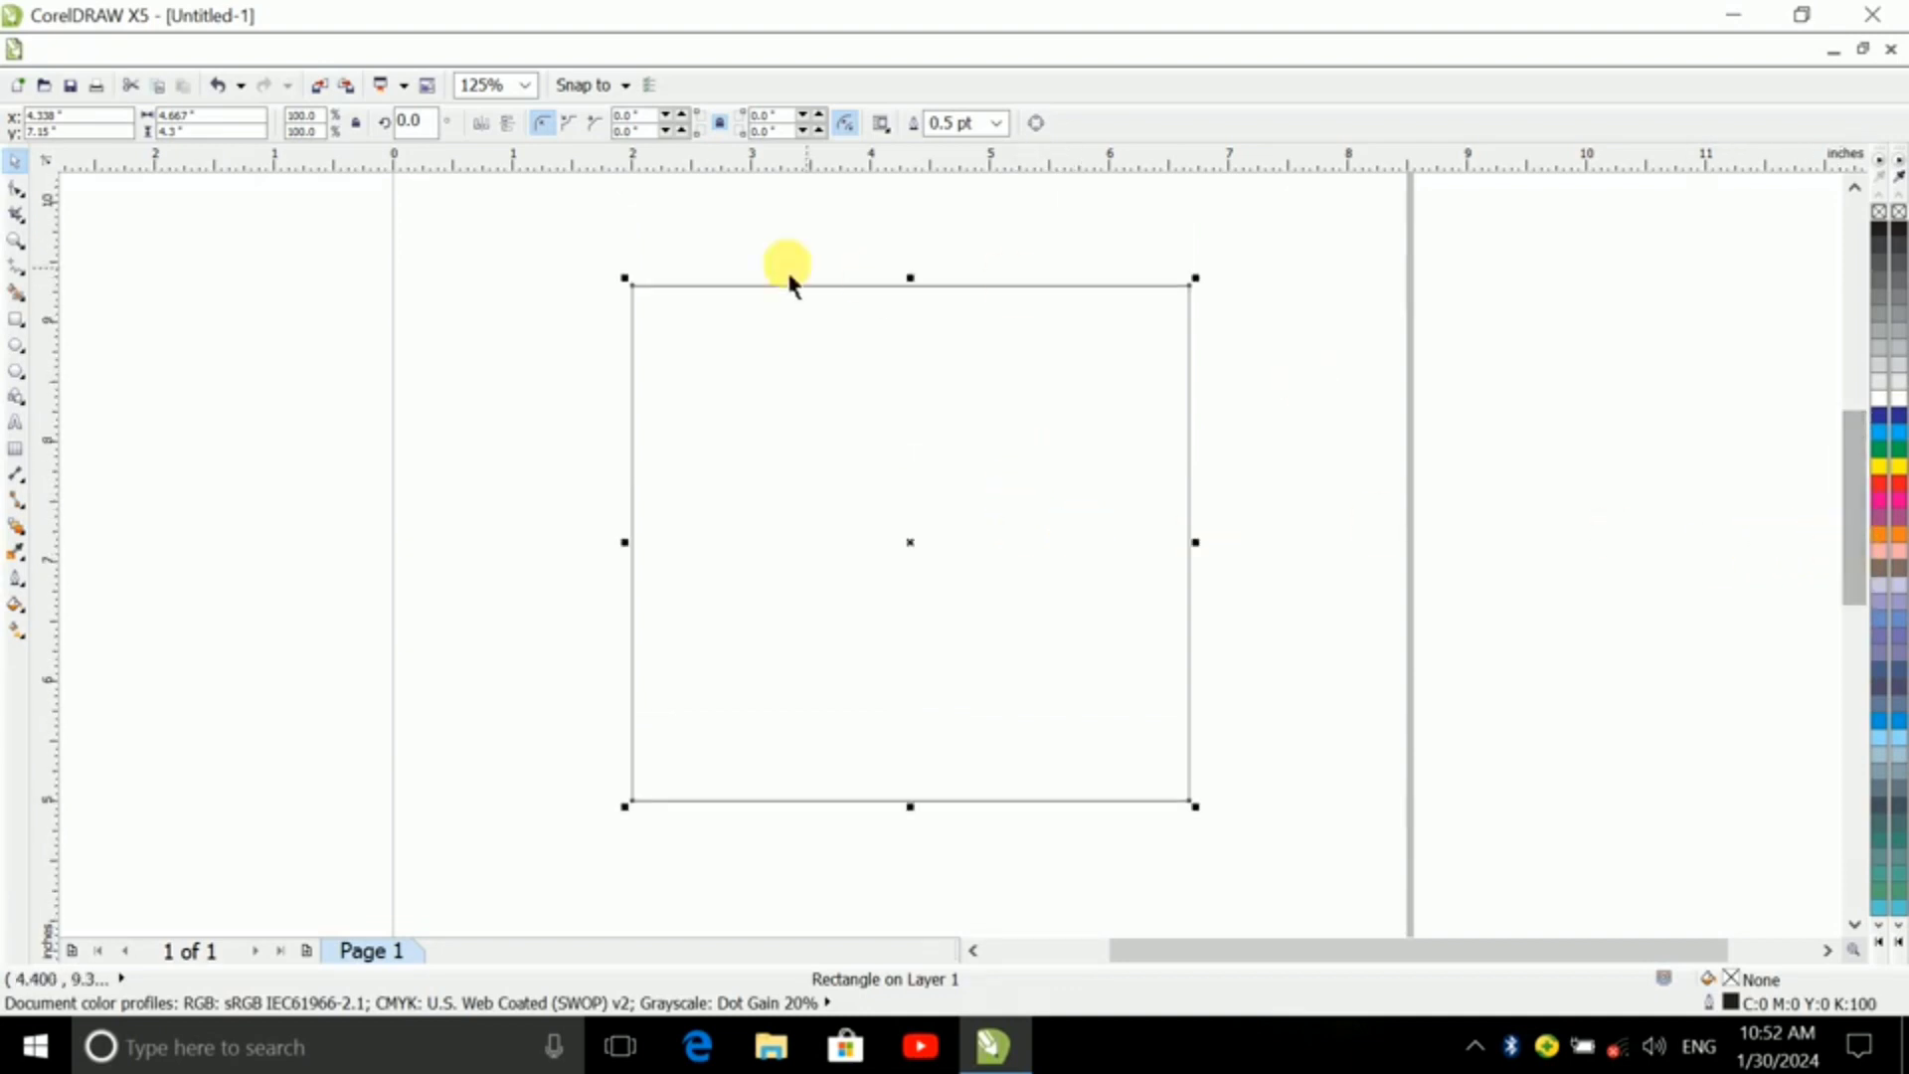
- Scallop all four rectangle corners with the Shape tool to a radius of about 0.675 inches, and switch them to round corners
click(16, 192)
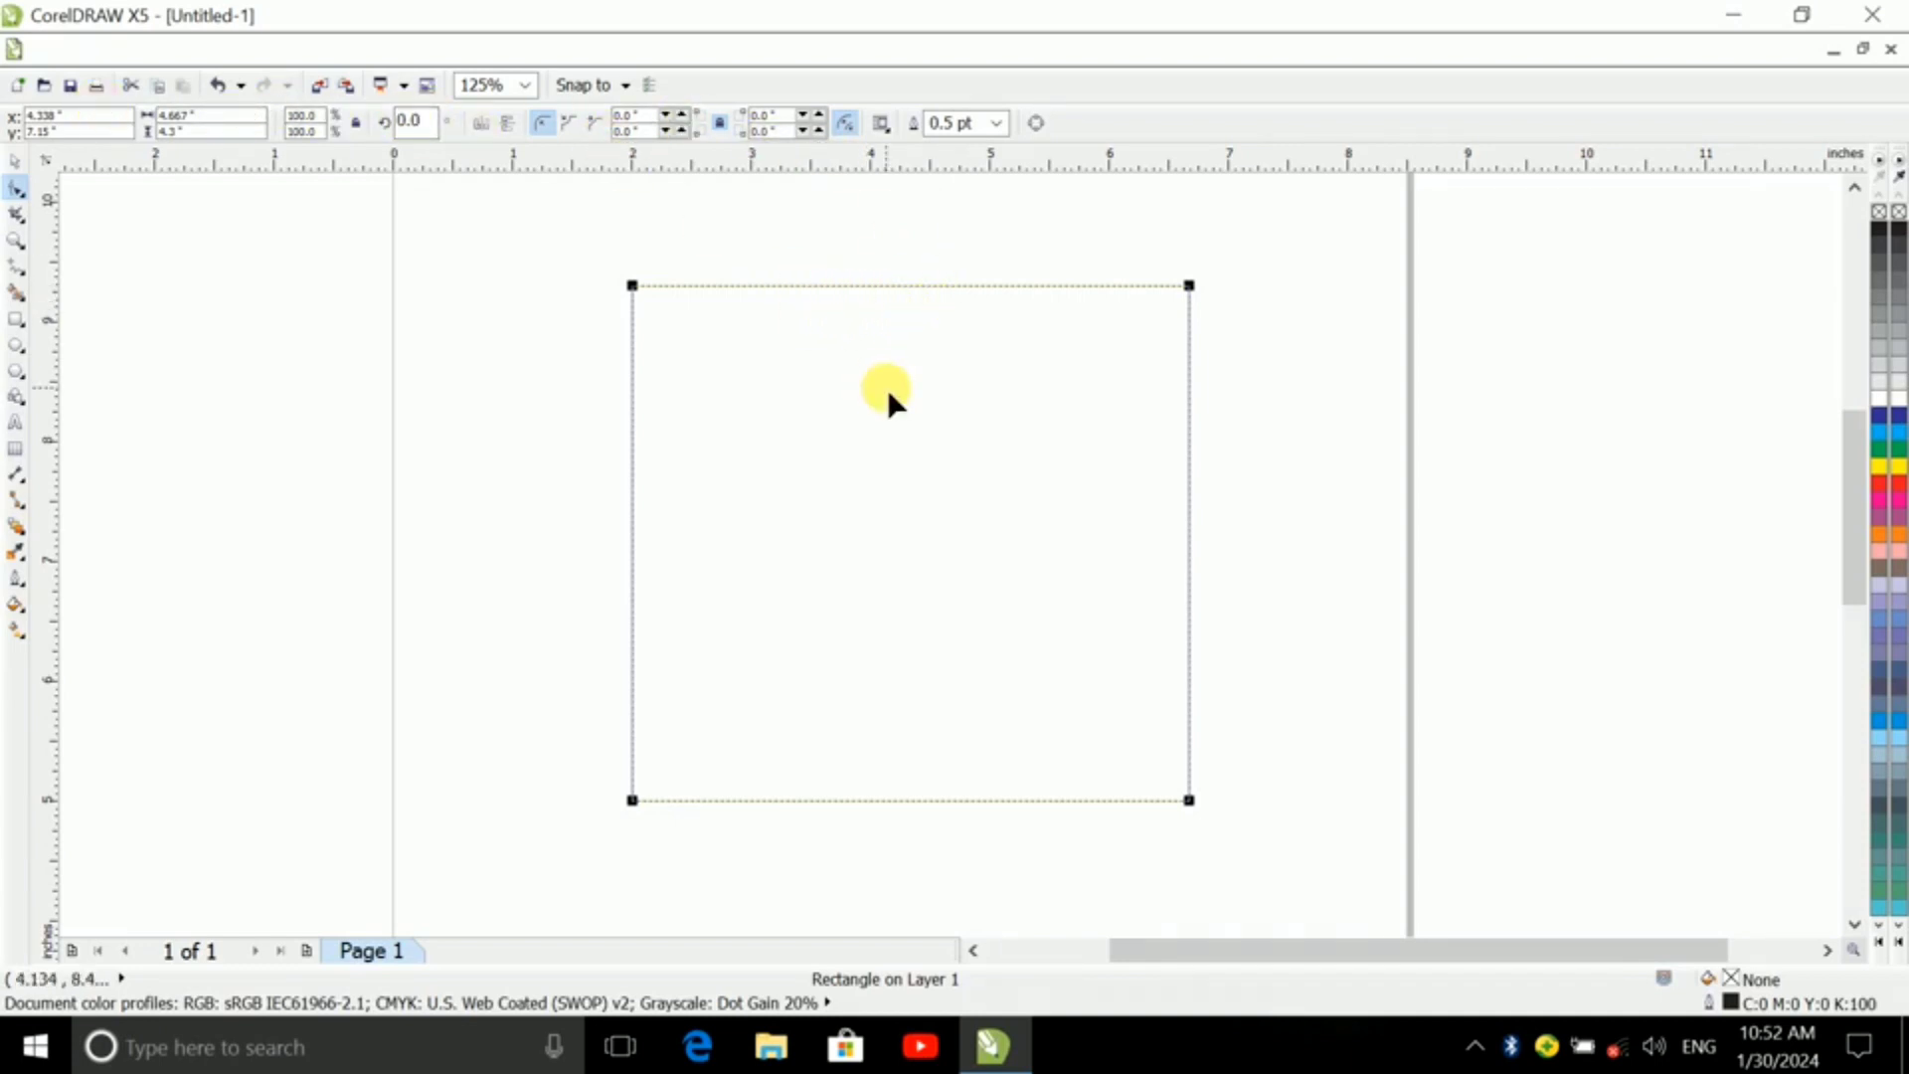
click(569, 128)
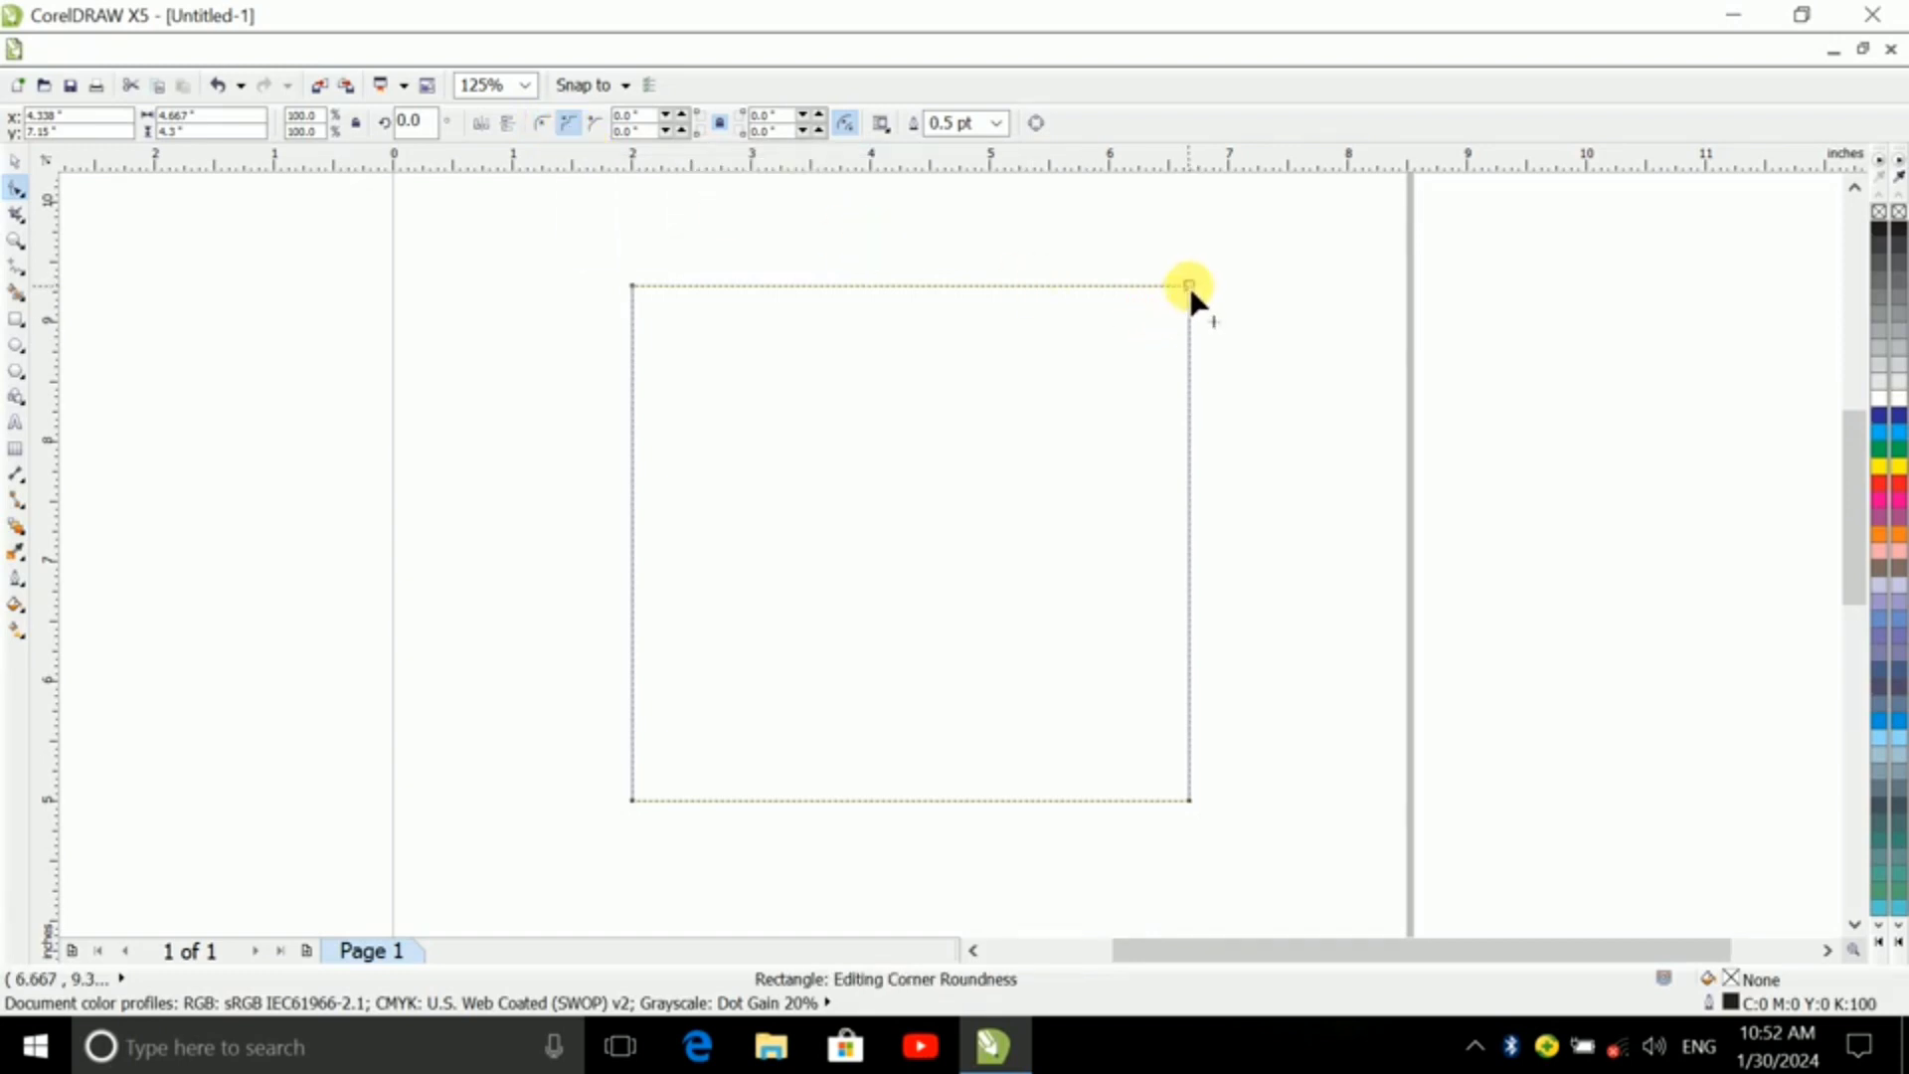
drag(1189, 287, 1149, 377)
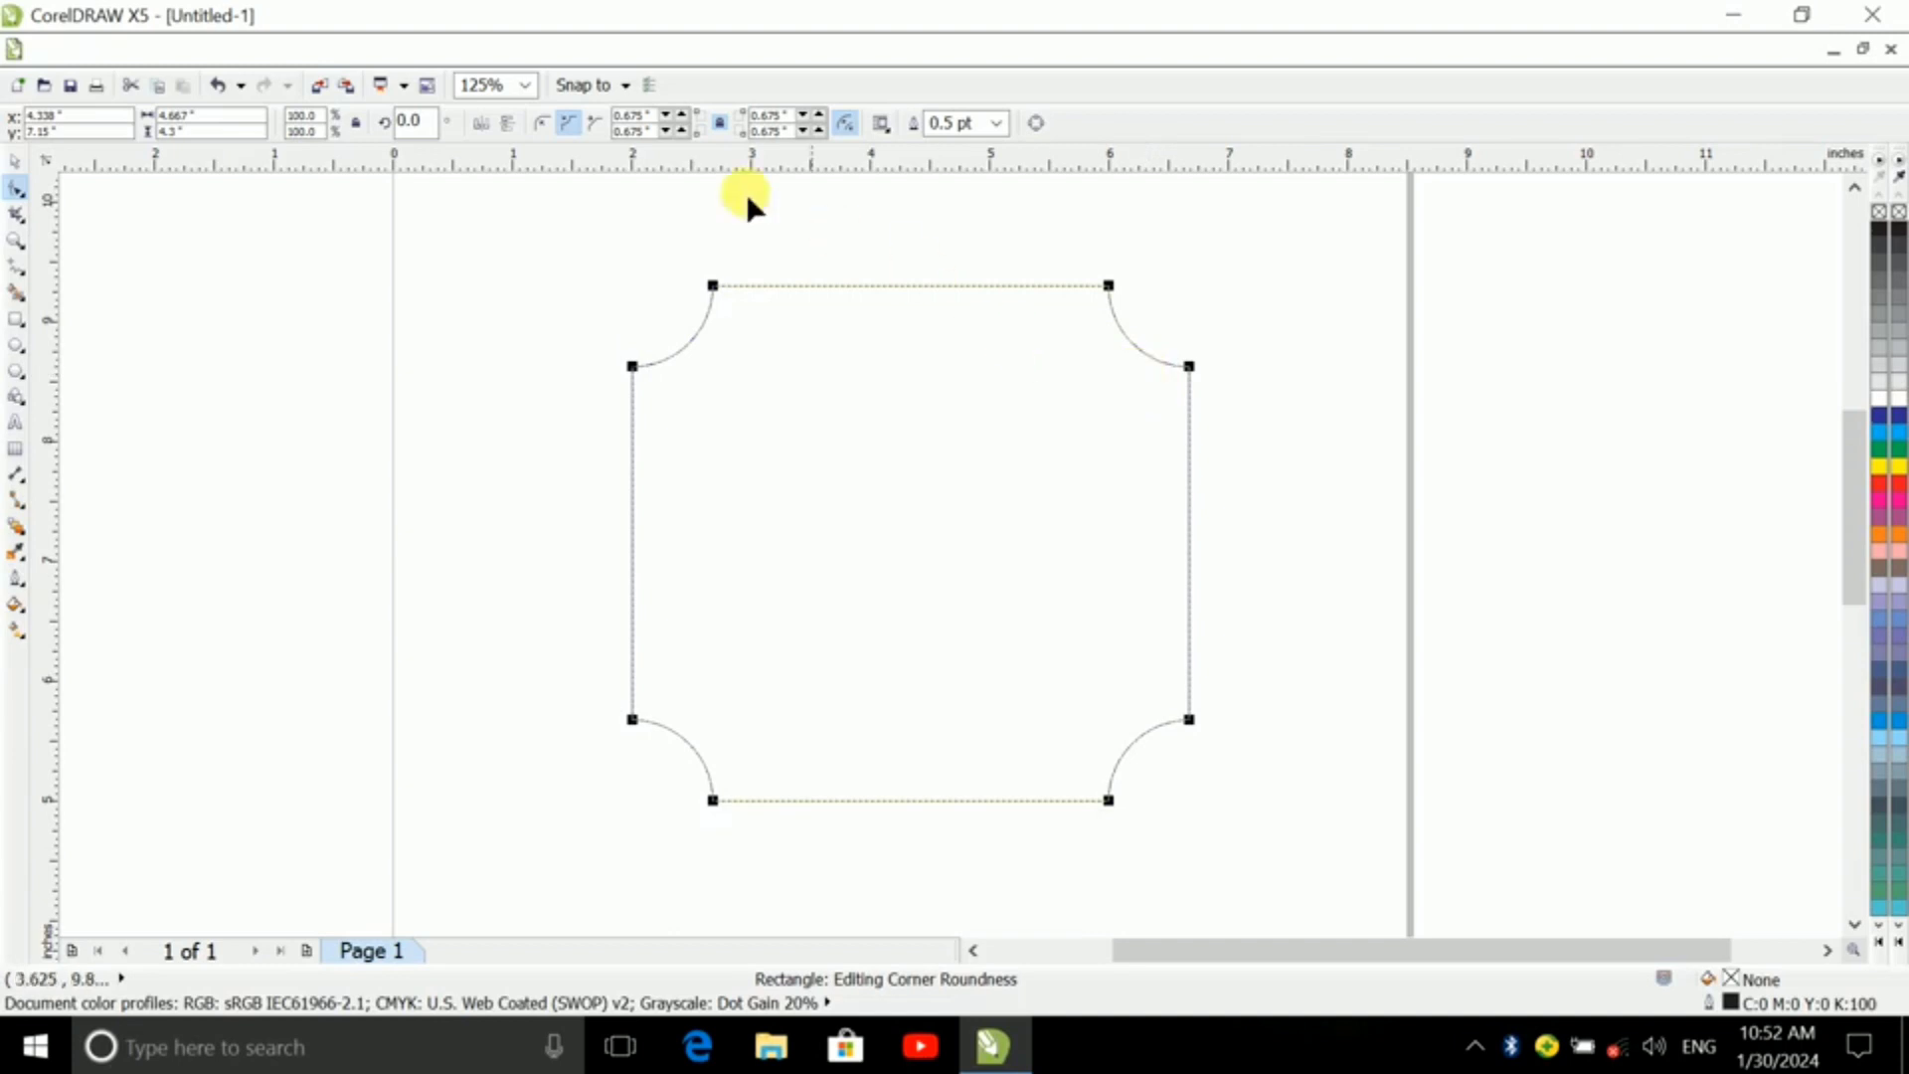
click(597, 123)
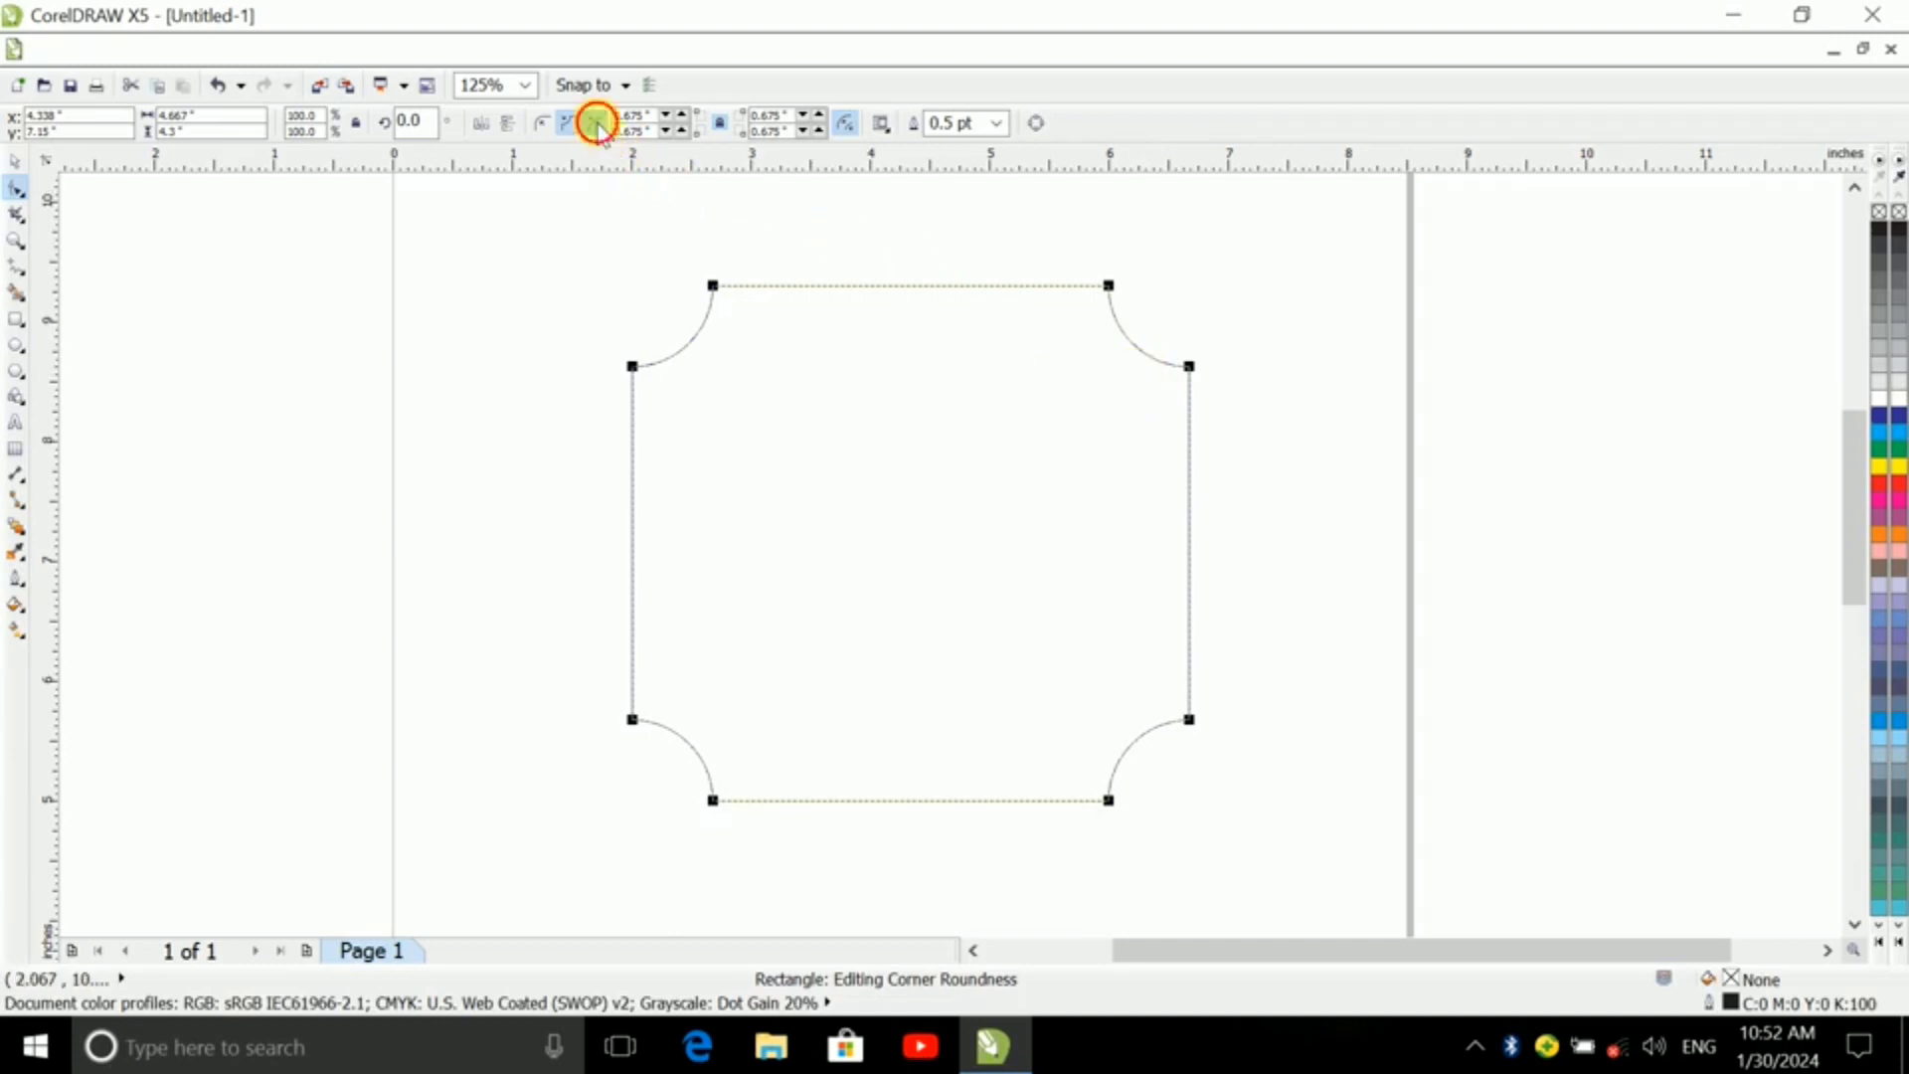
click(543, 123)
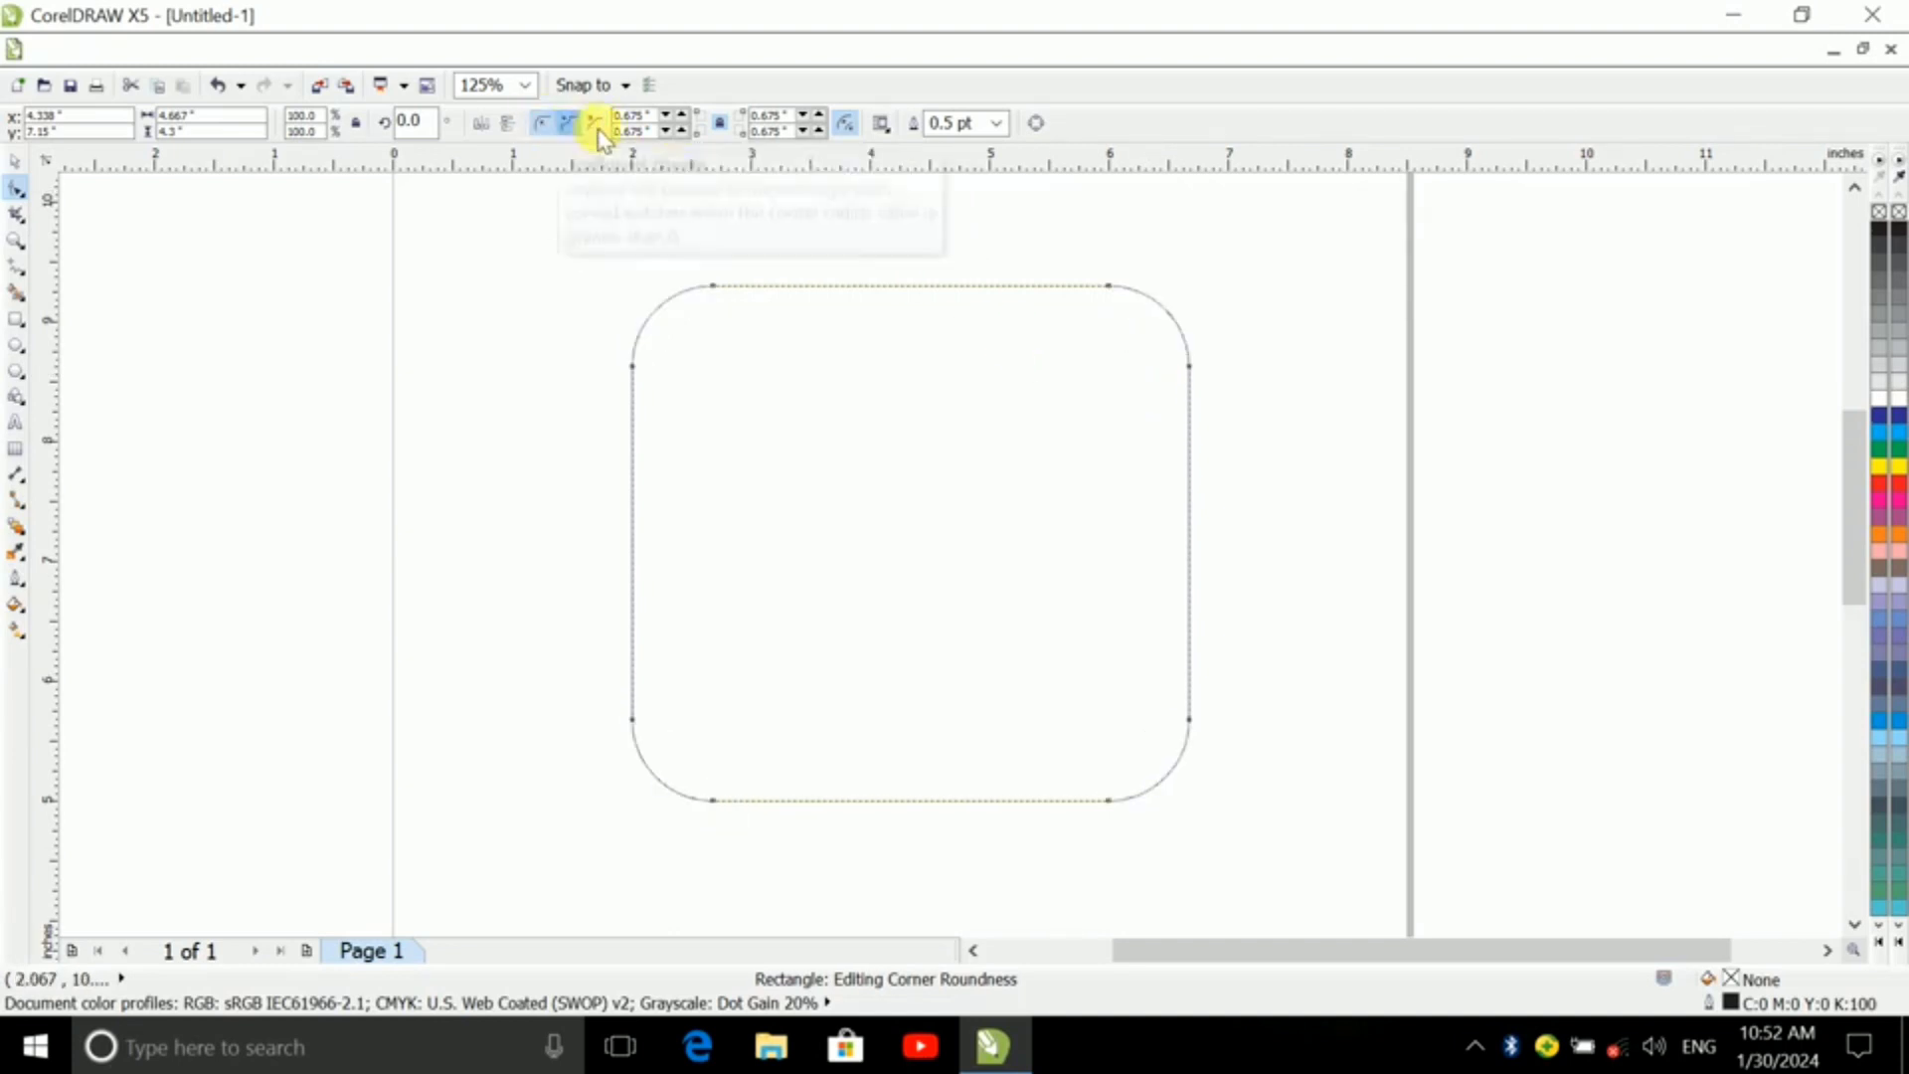
- Unlock the rectangle's corner radii so each corner can be edited separately
click(719, 123)
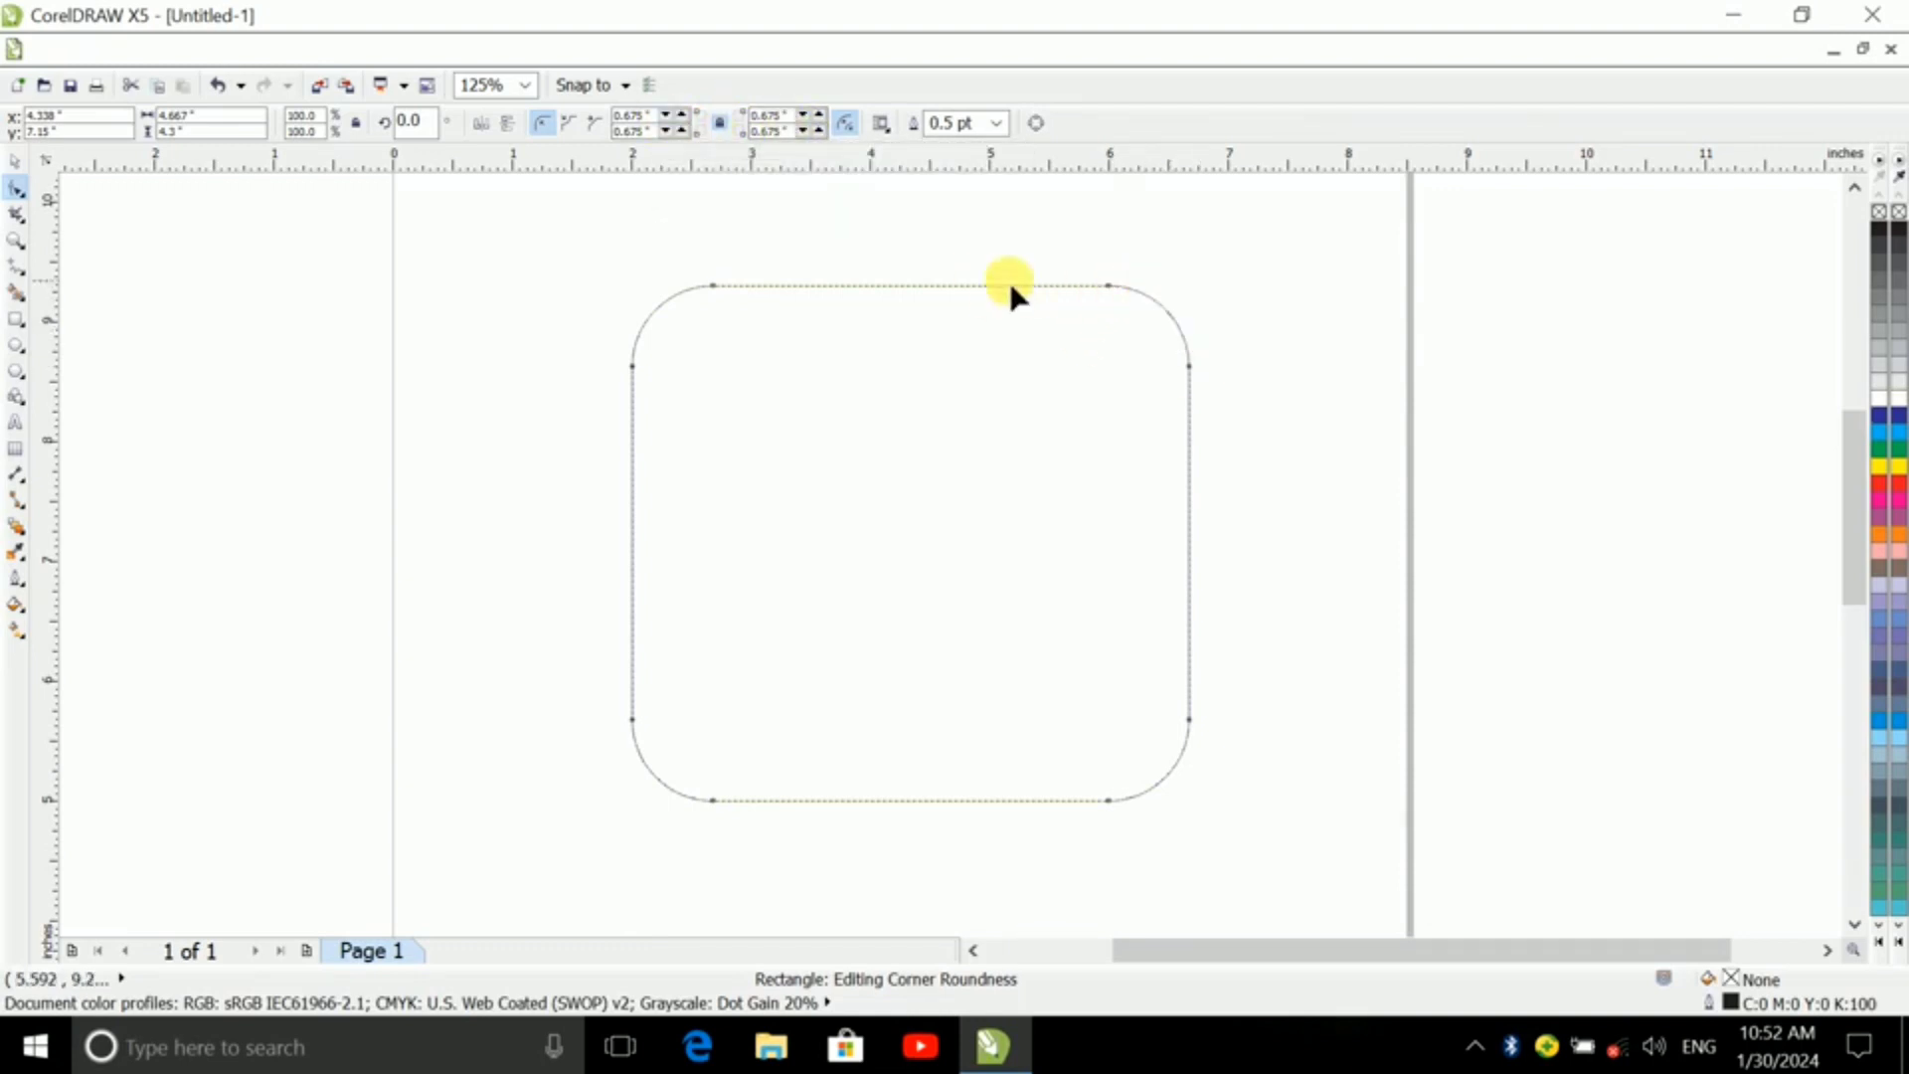
click(720, 122)
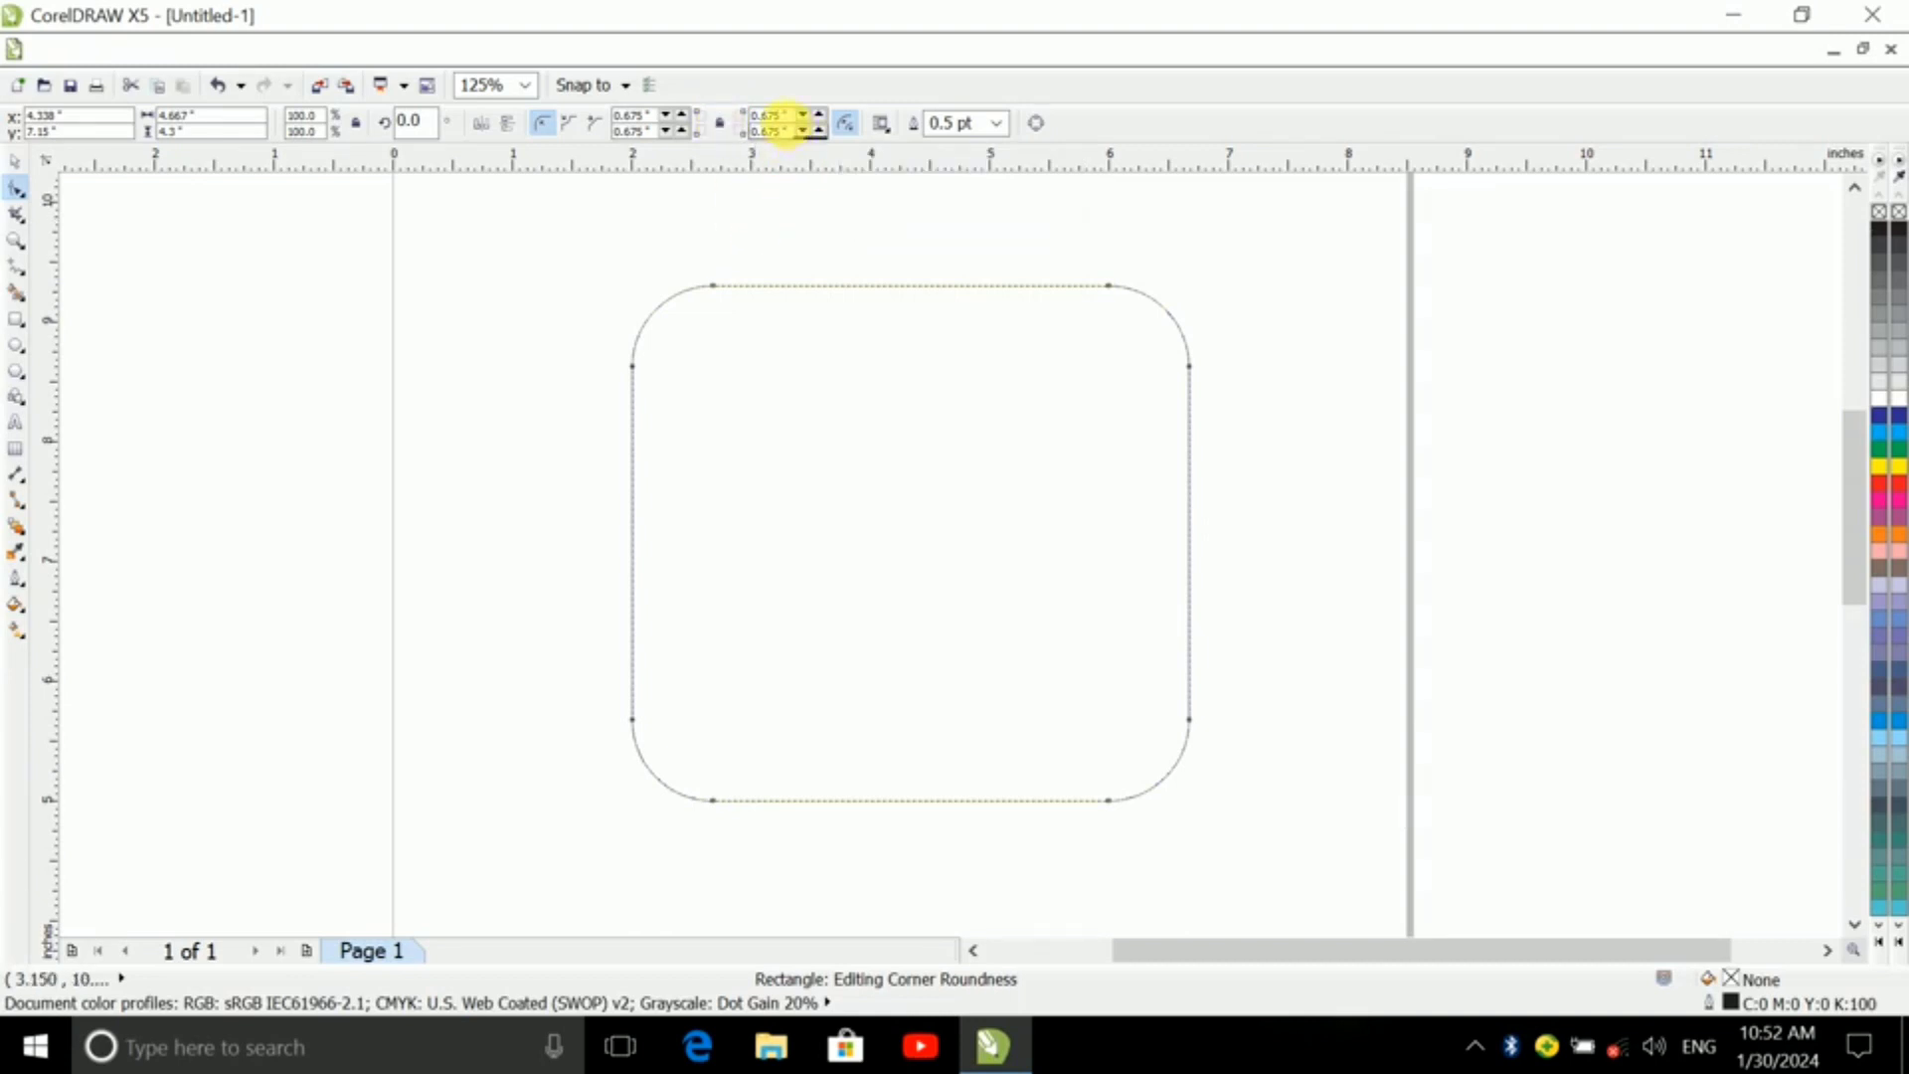
- Try a 5-inch radius on the rectangle's upper-right corner and undo it
double_click(766, 117)
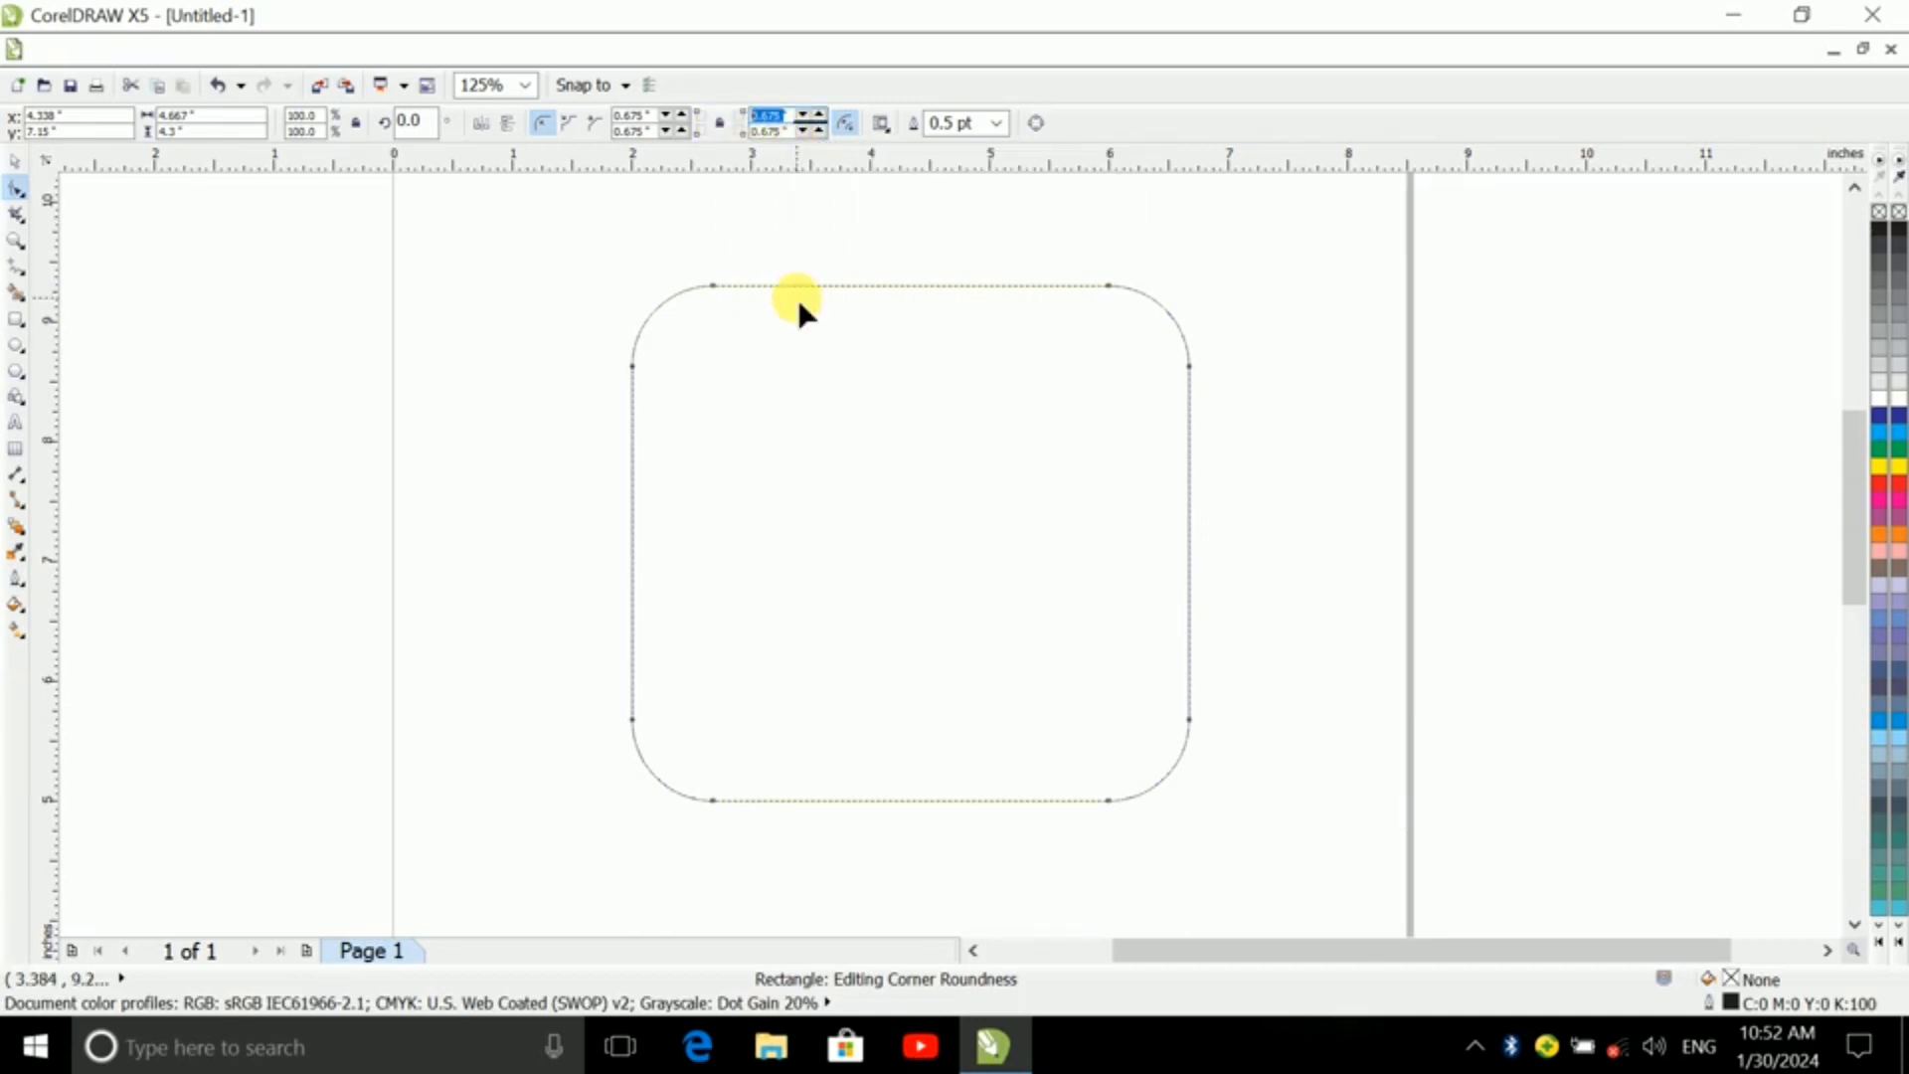
text(5)
key(Return)
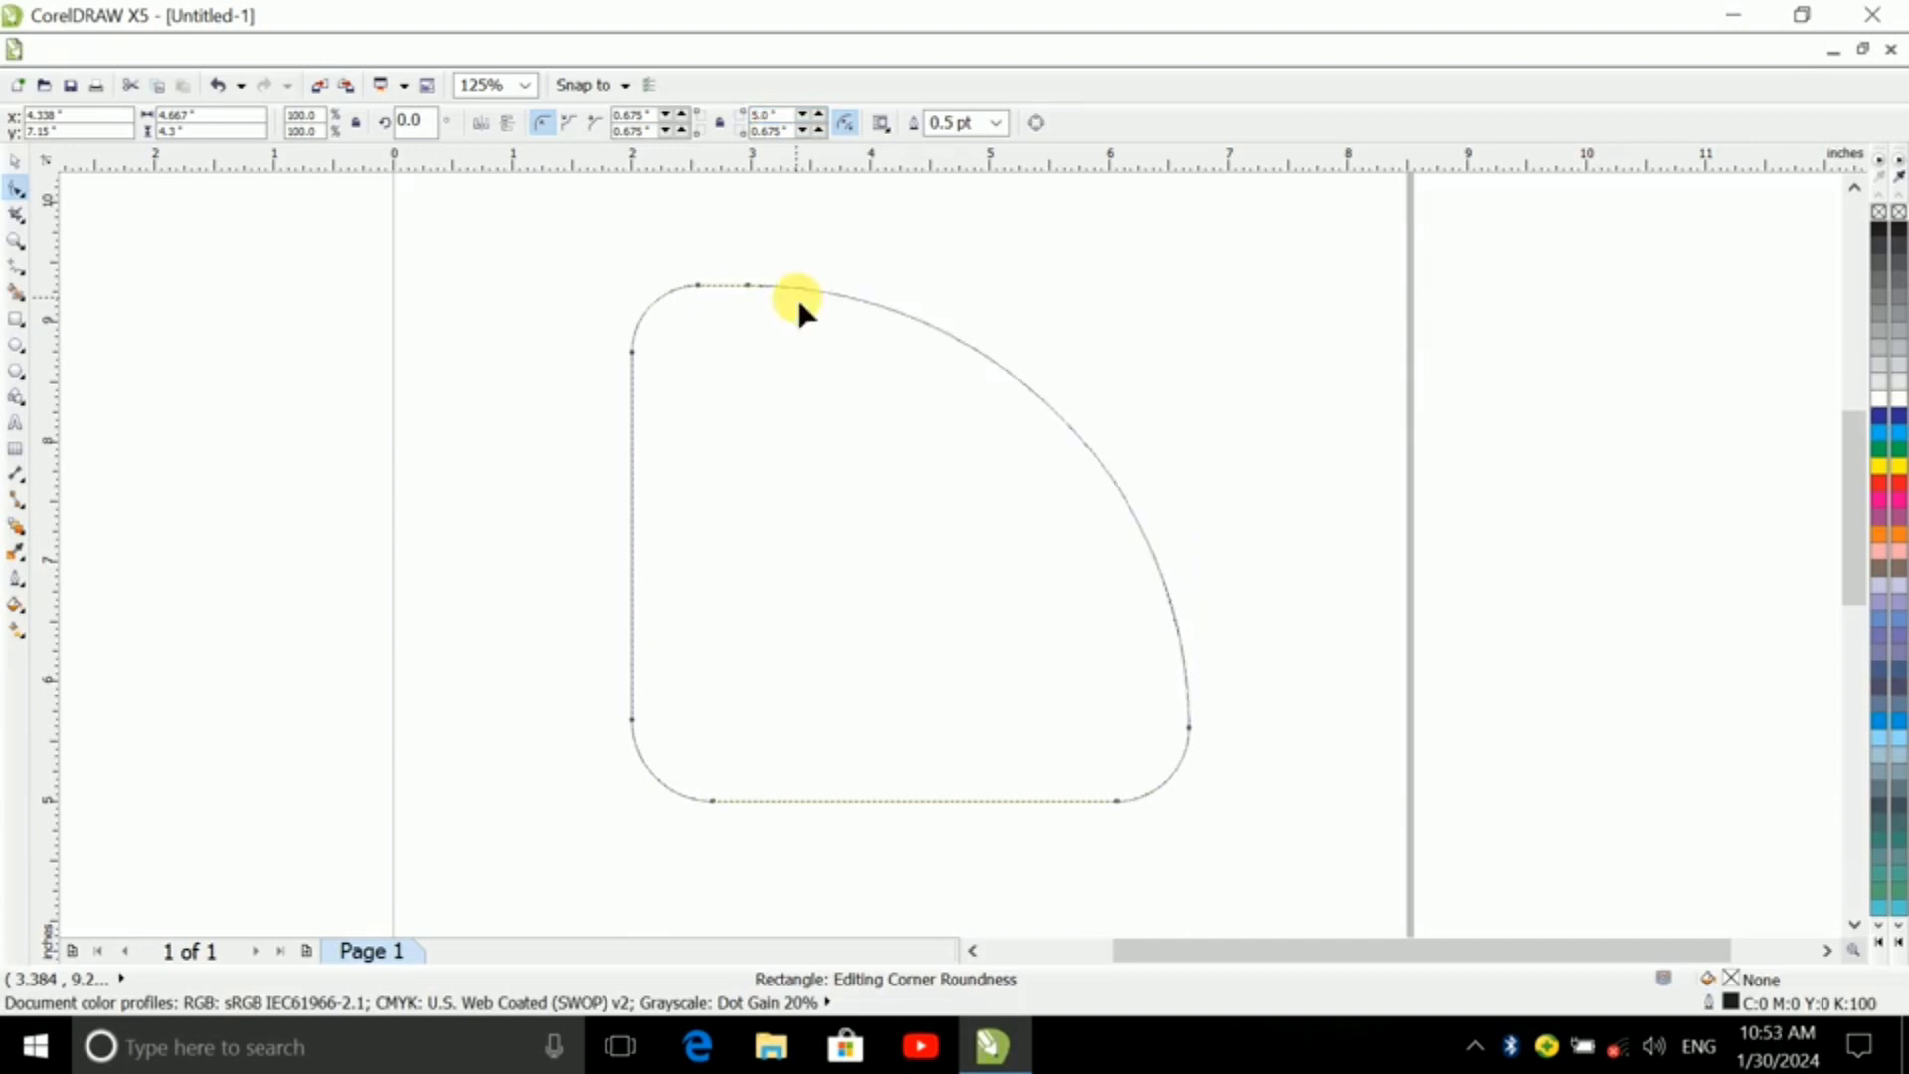
key(ctrl+z)
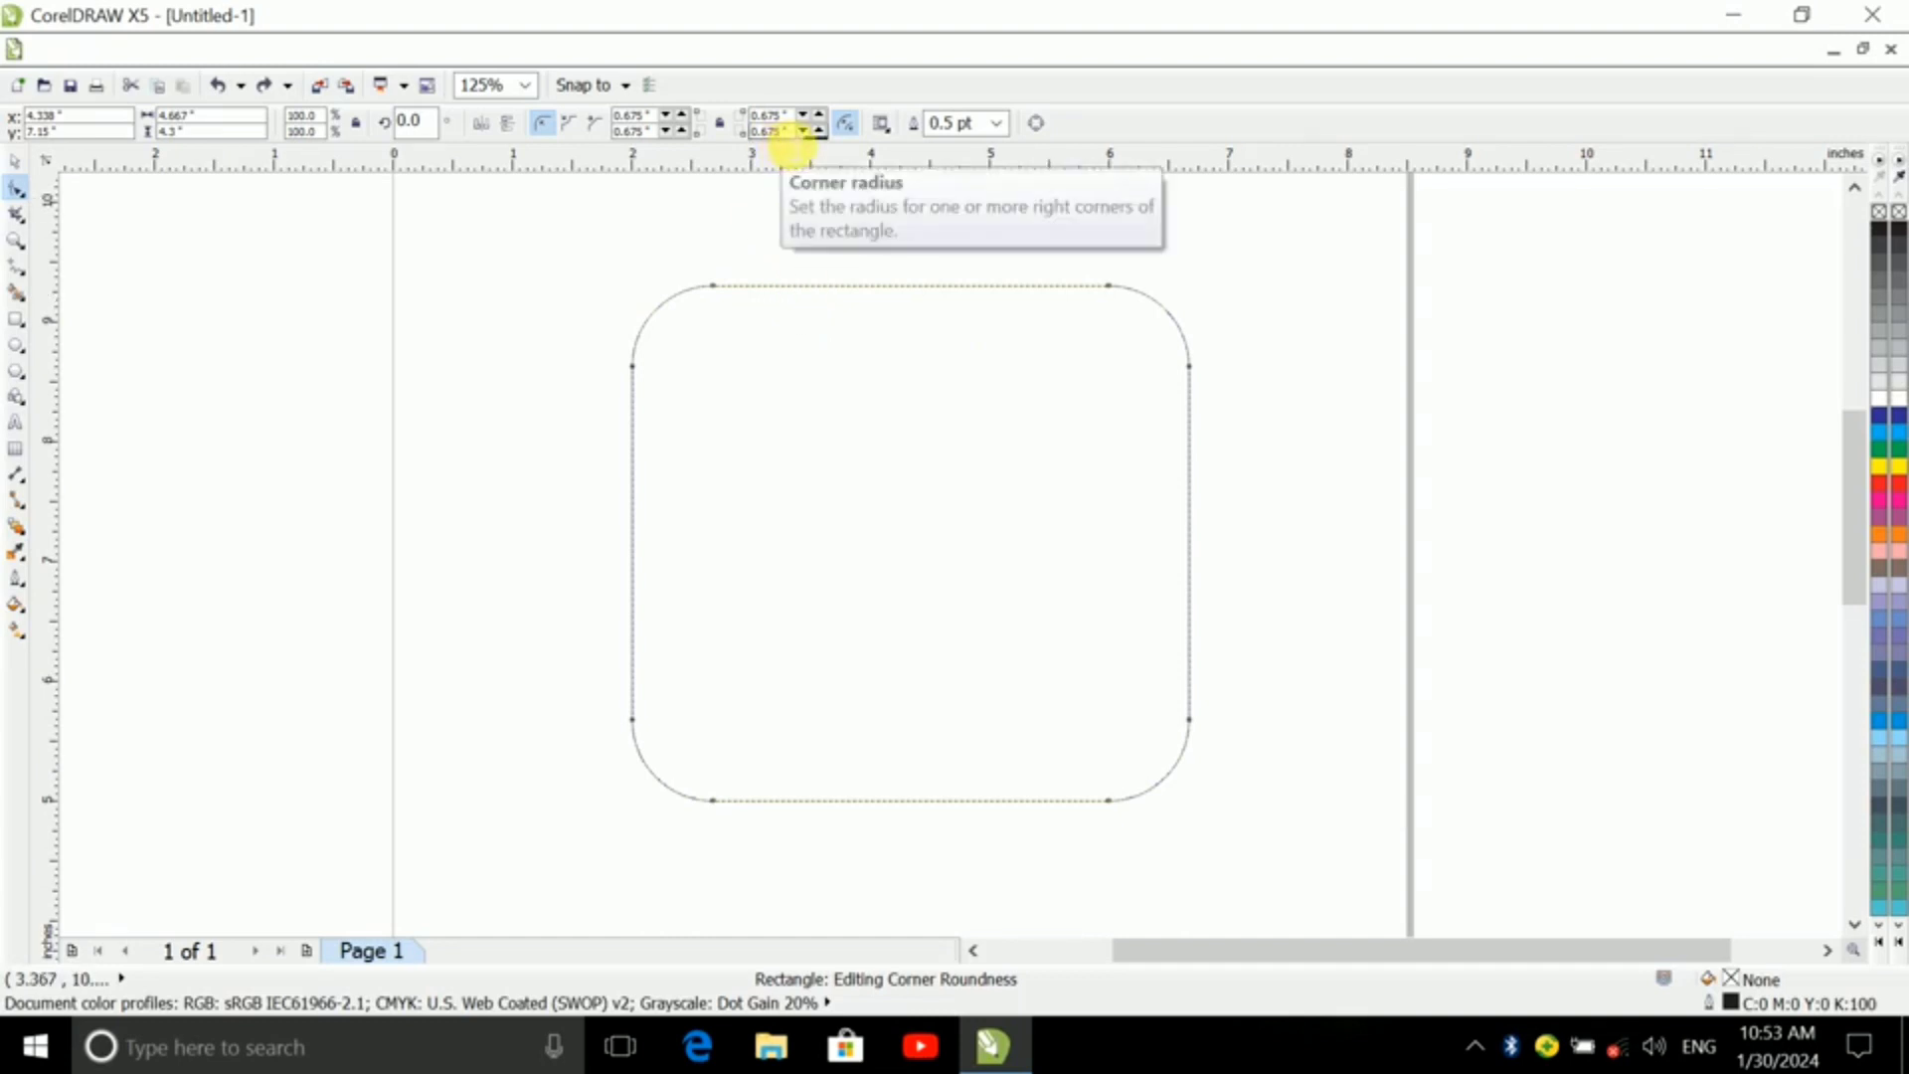
- Set the radius of the rectangle's lower-right corner to 3 inches
double_click(781, 132)
text(3)
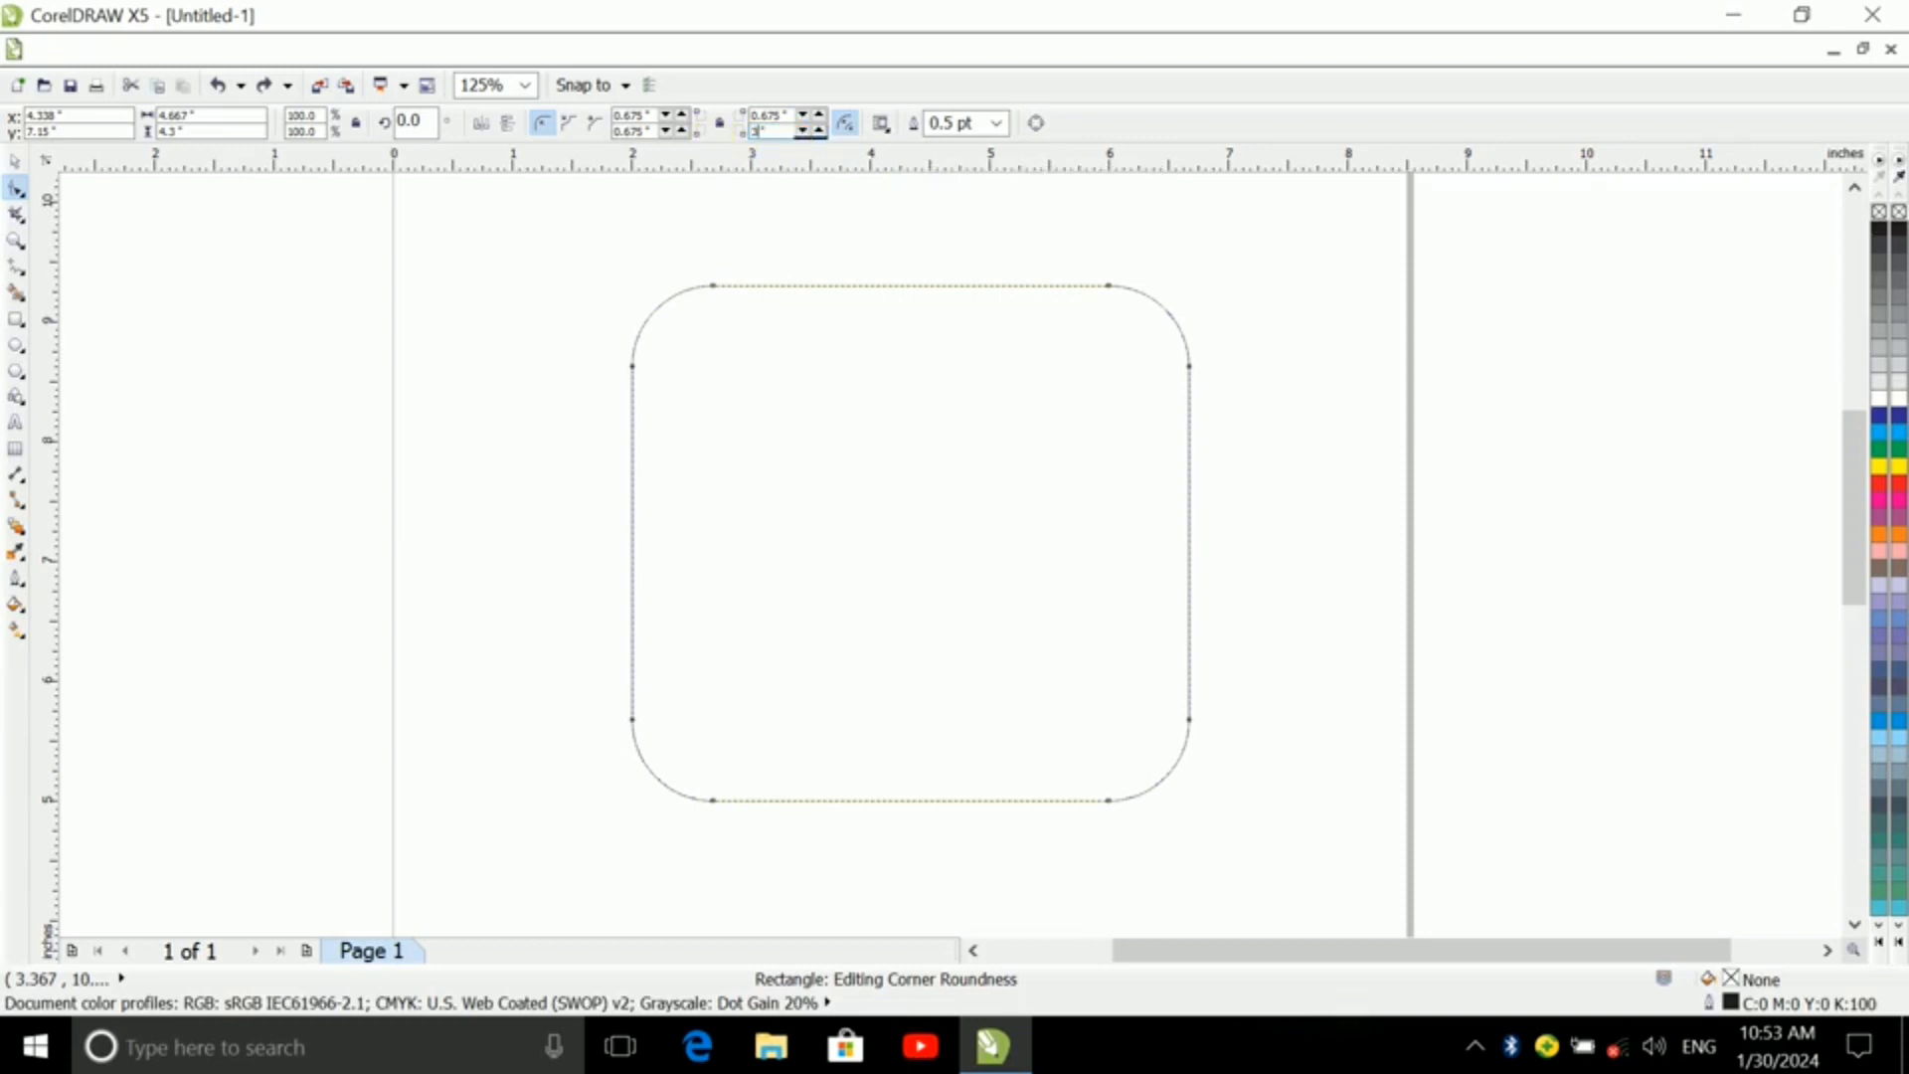
key(Return)
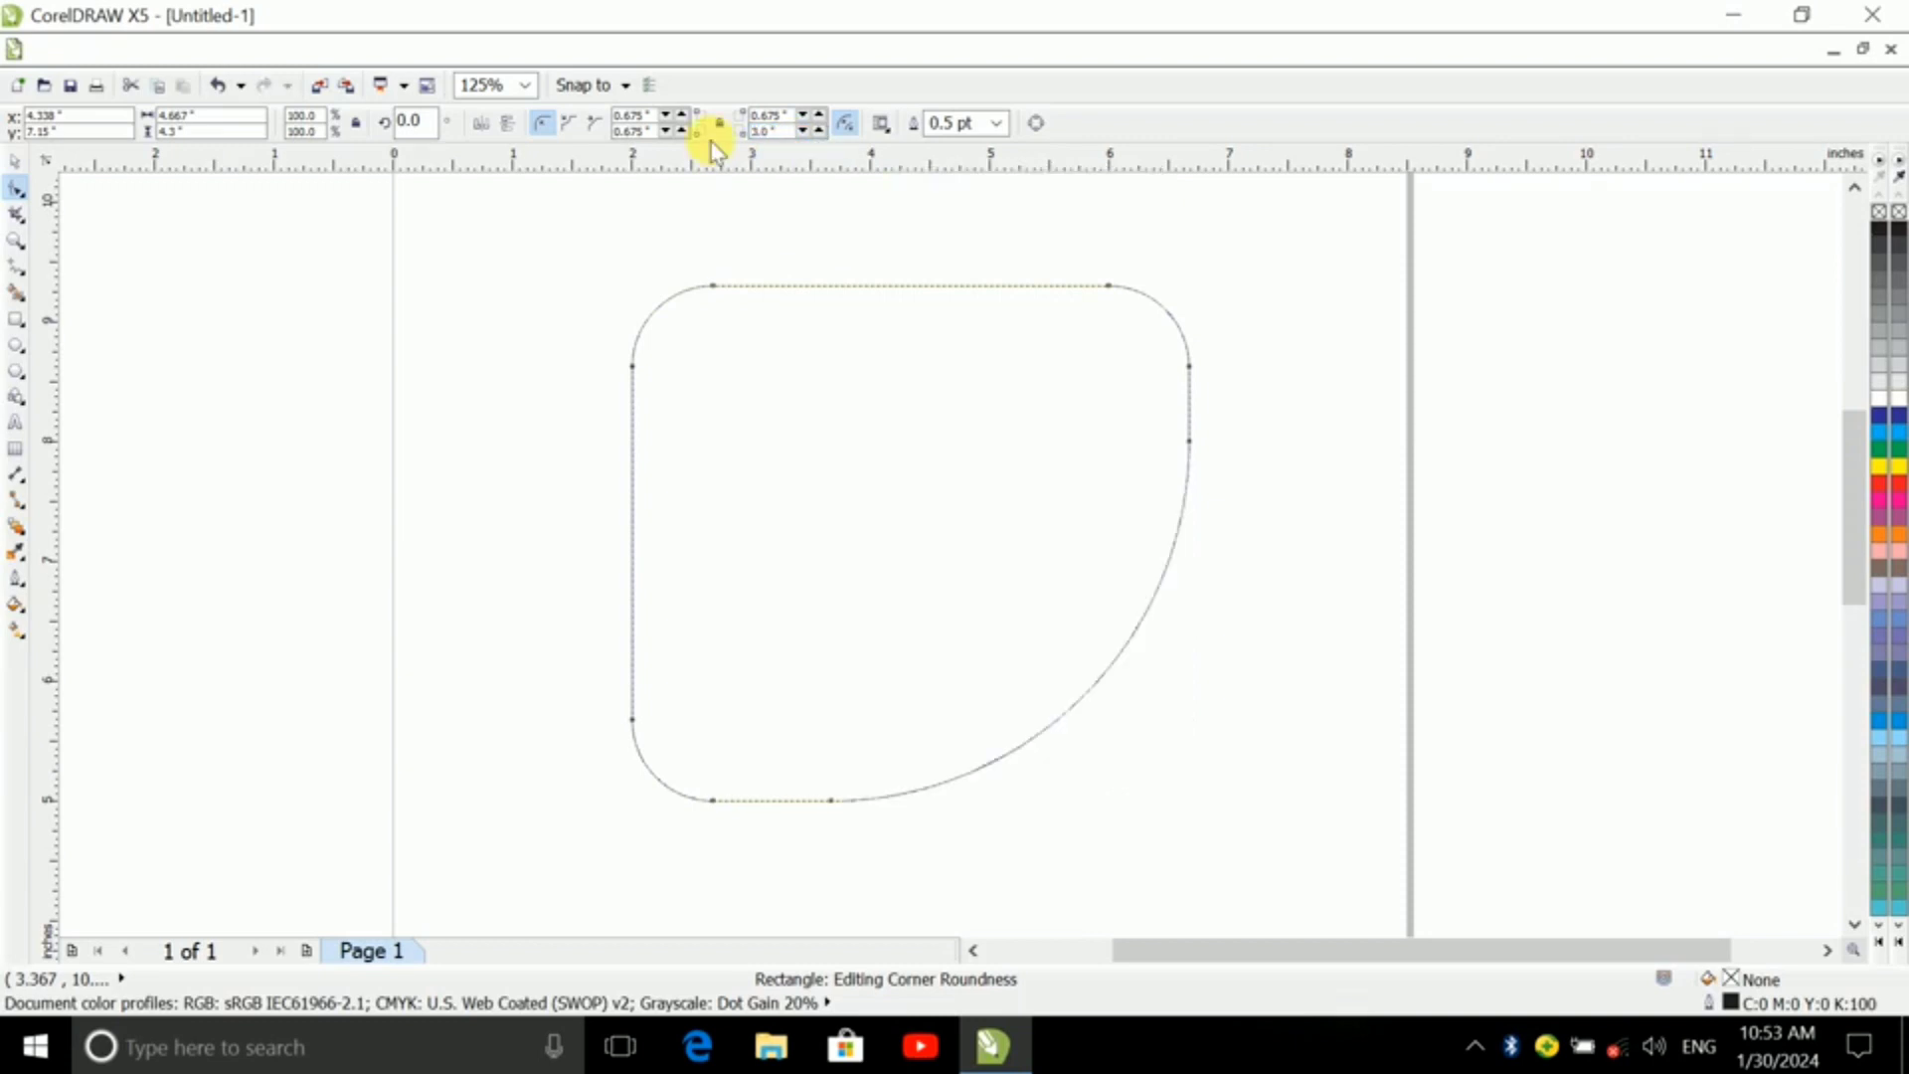
- Mirror the rectangle vertically, horizontally and vertically again, placing its large rounded corner at the lower left
click(506, 125)
click(485, 128)
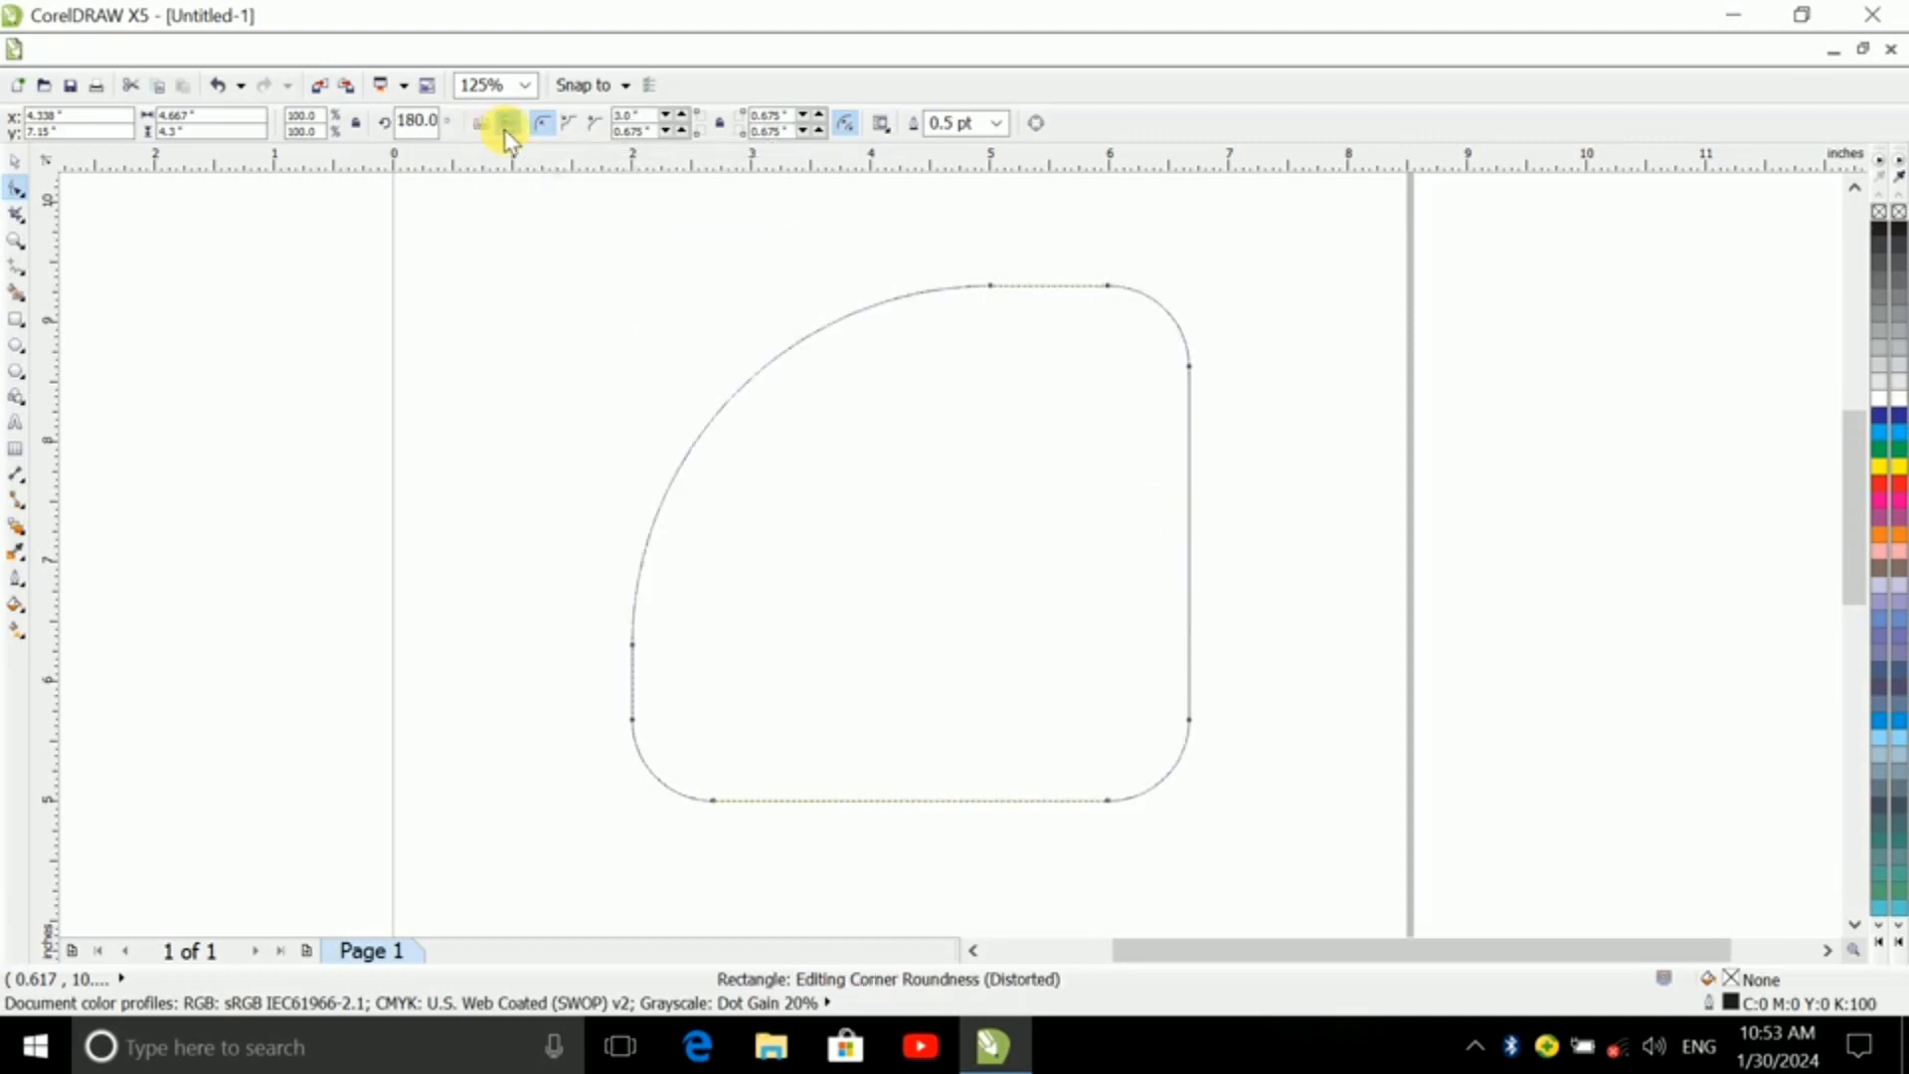
click(504, 125)
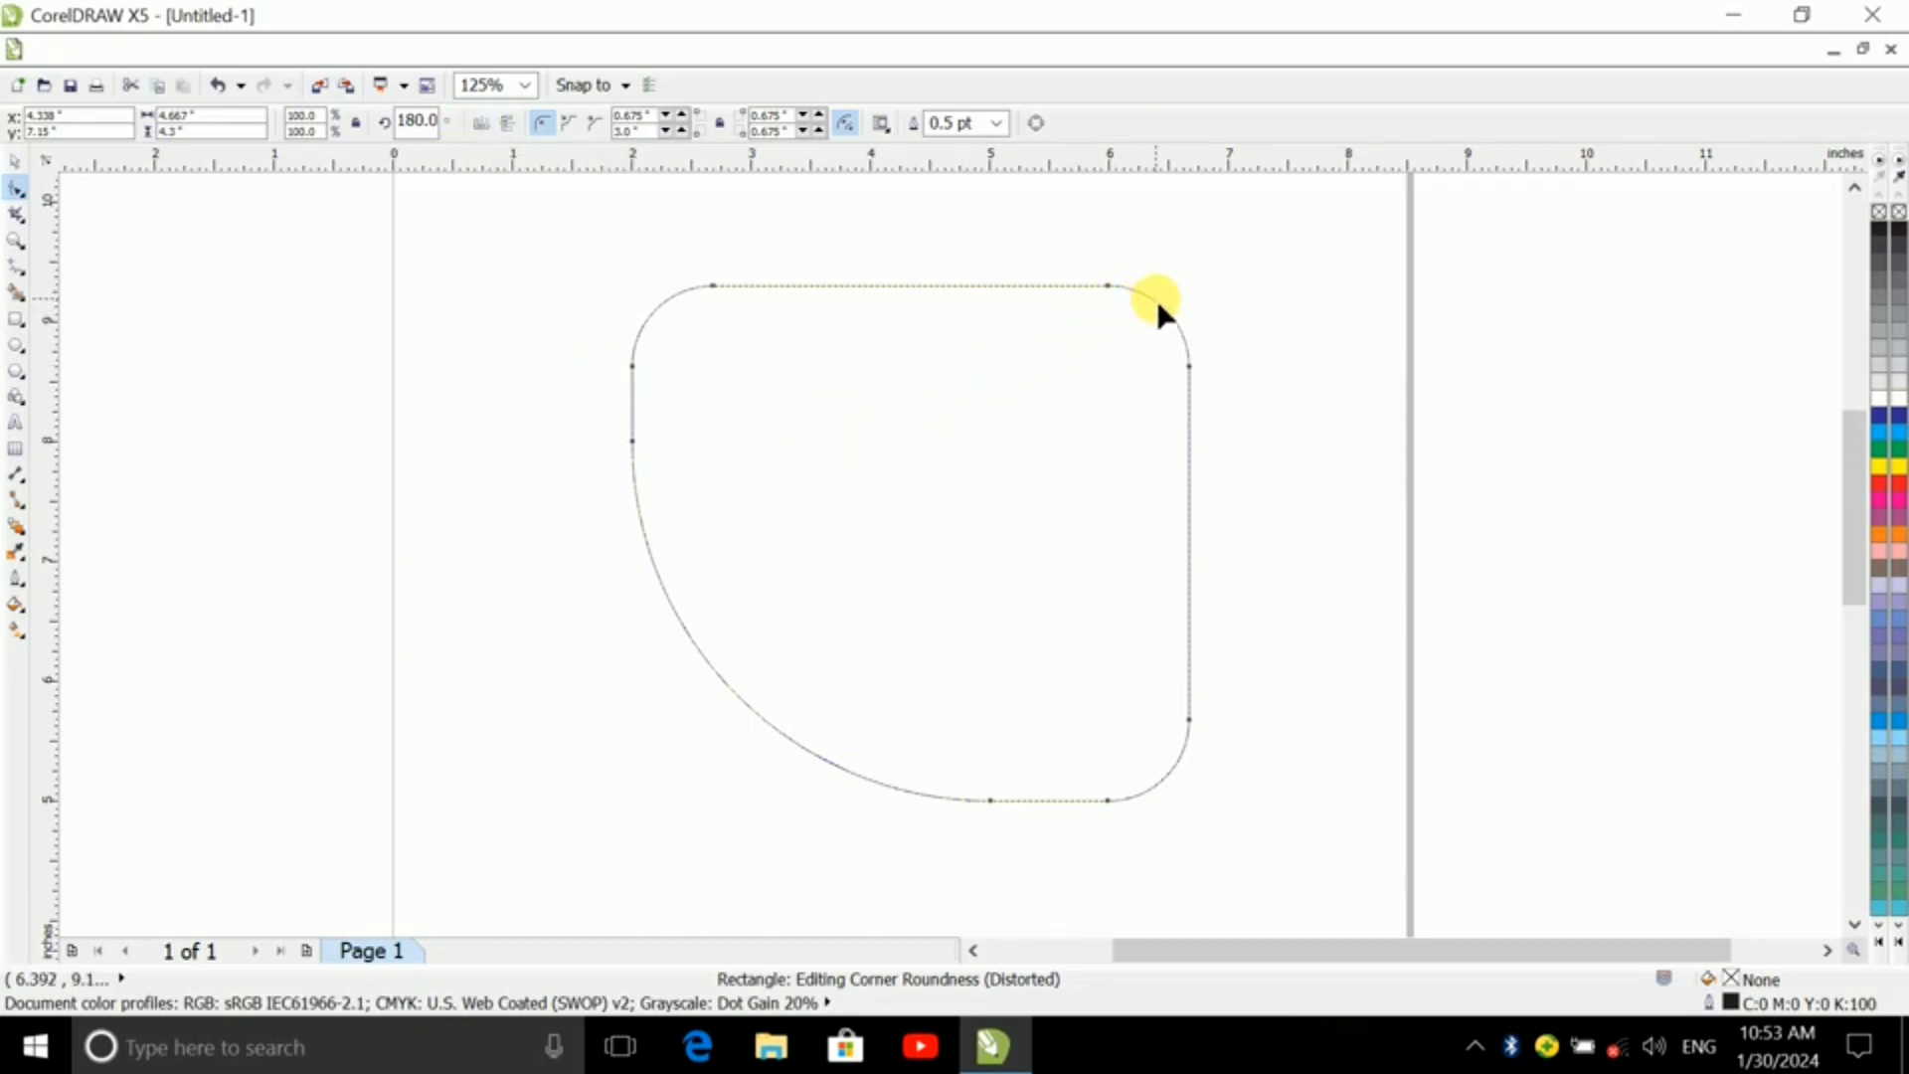
- Convert the rectangle to curves and bend its upper-right corner segment inward
click(1037, 125)
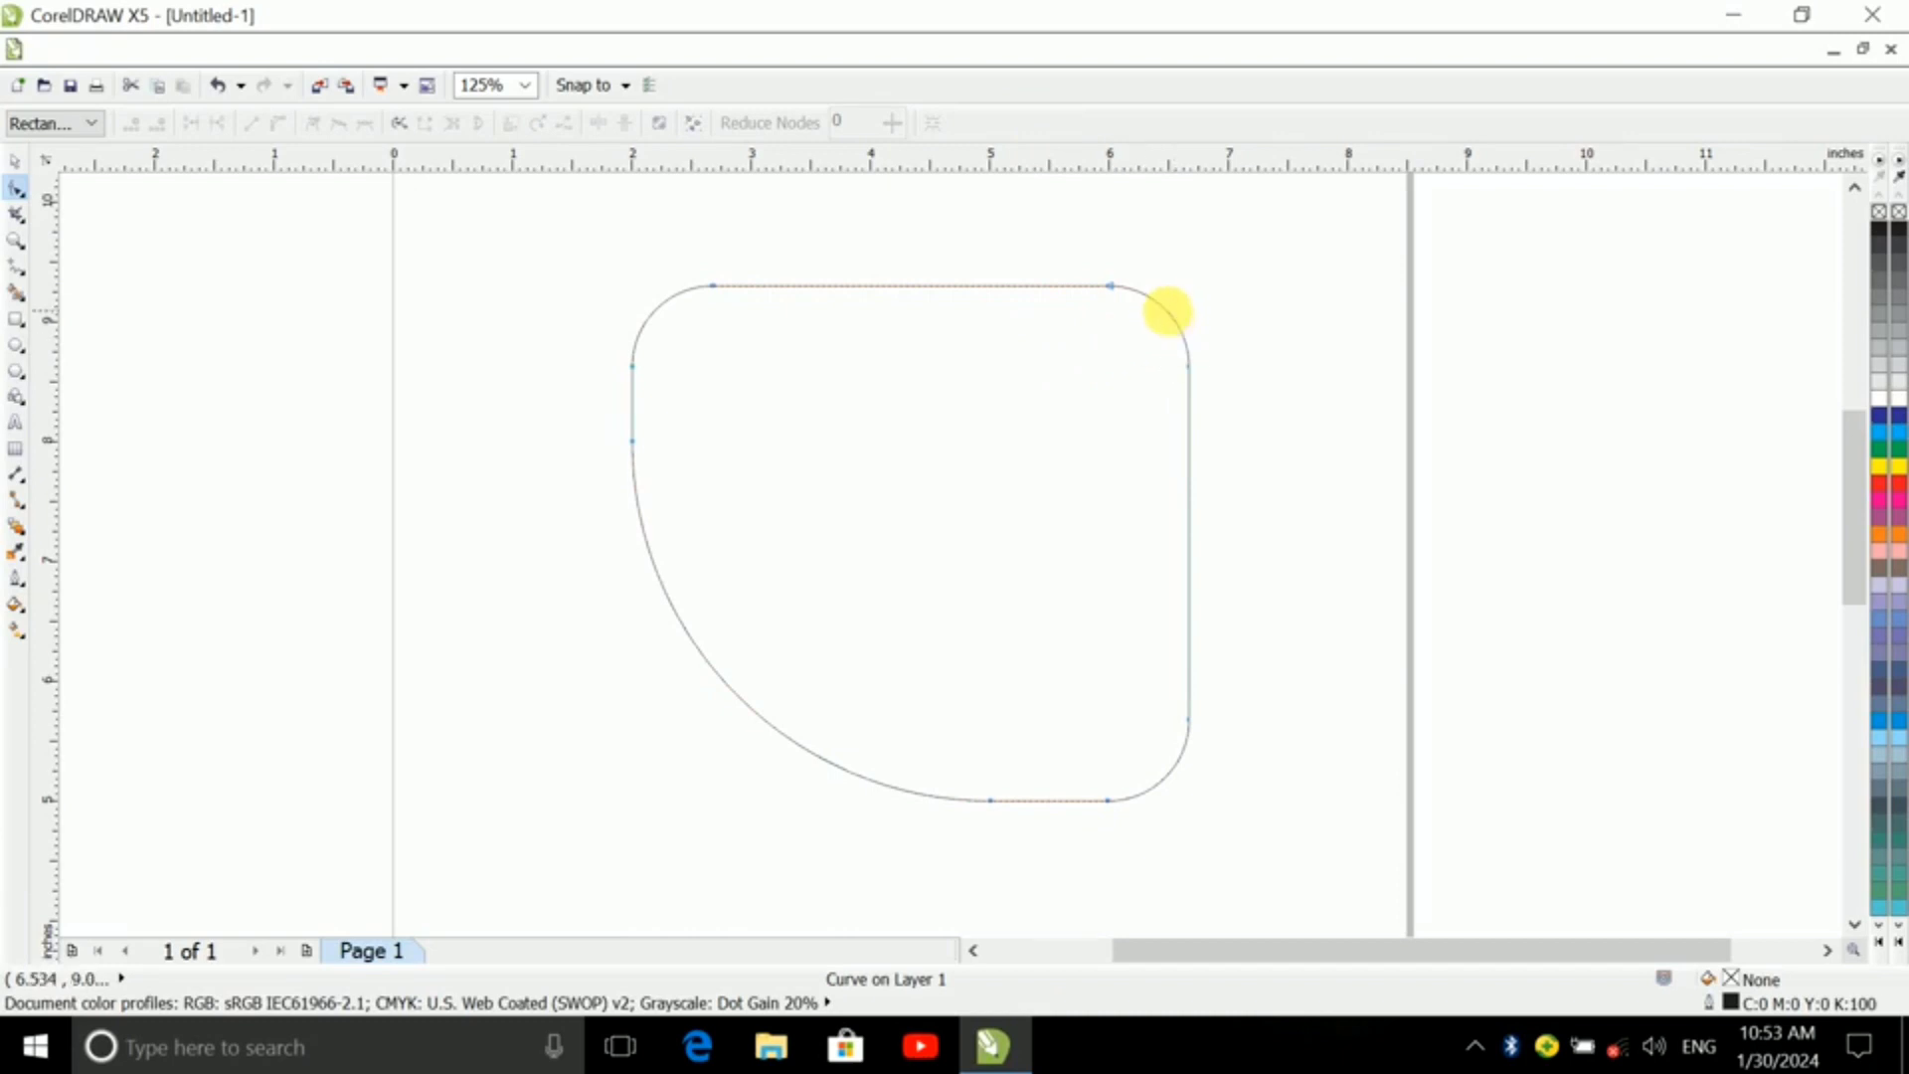
drag(1166, 310, 1123, 366)
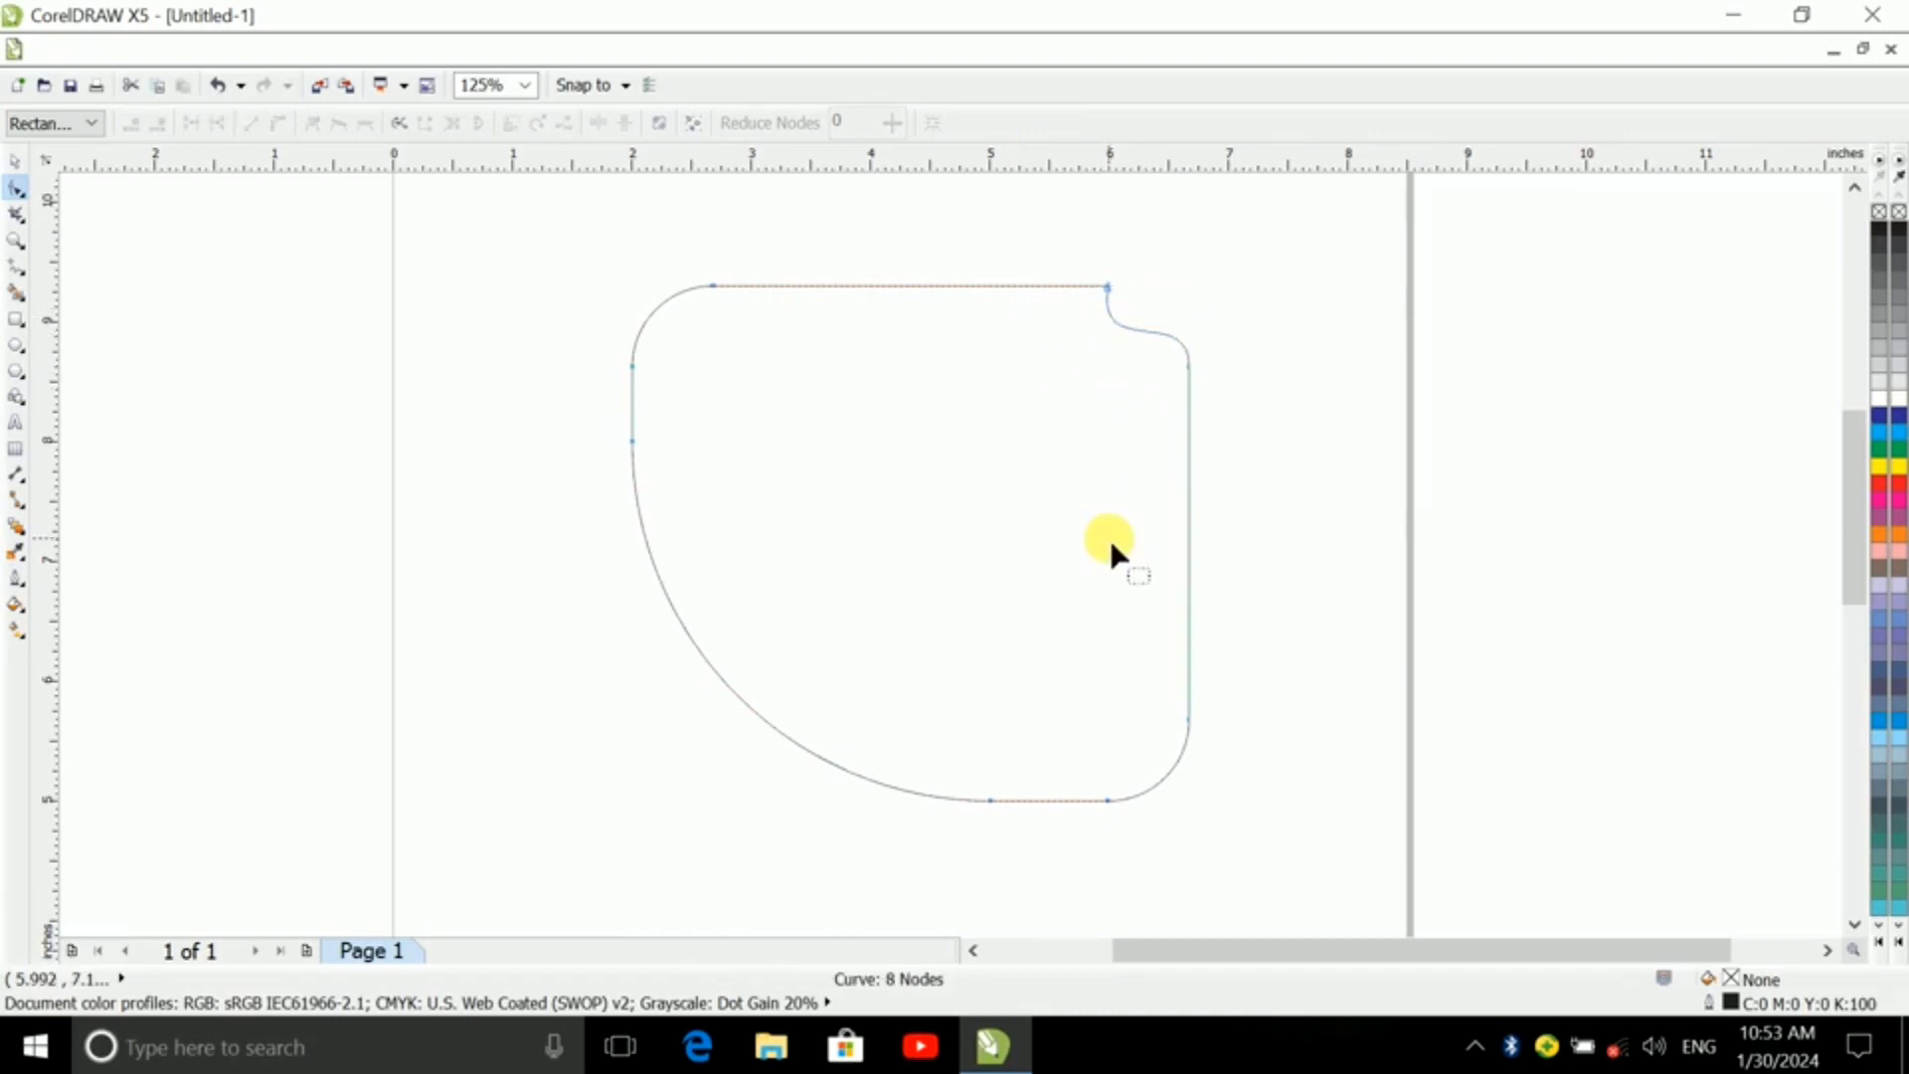
- Pull the node at the lower end of the right side outward to mid-height and stretch the upper-left corner outward into a point
drag(1190, 720, 1002, 533)
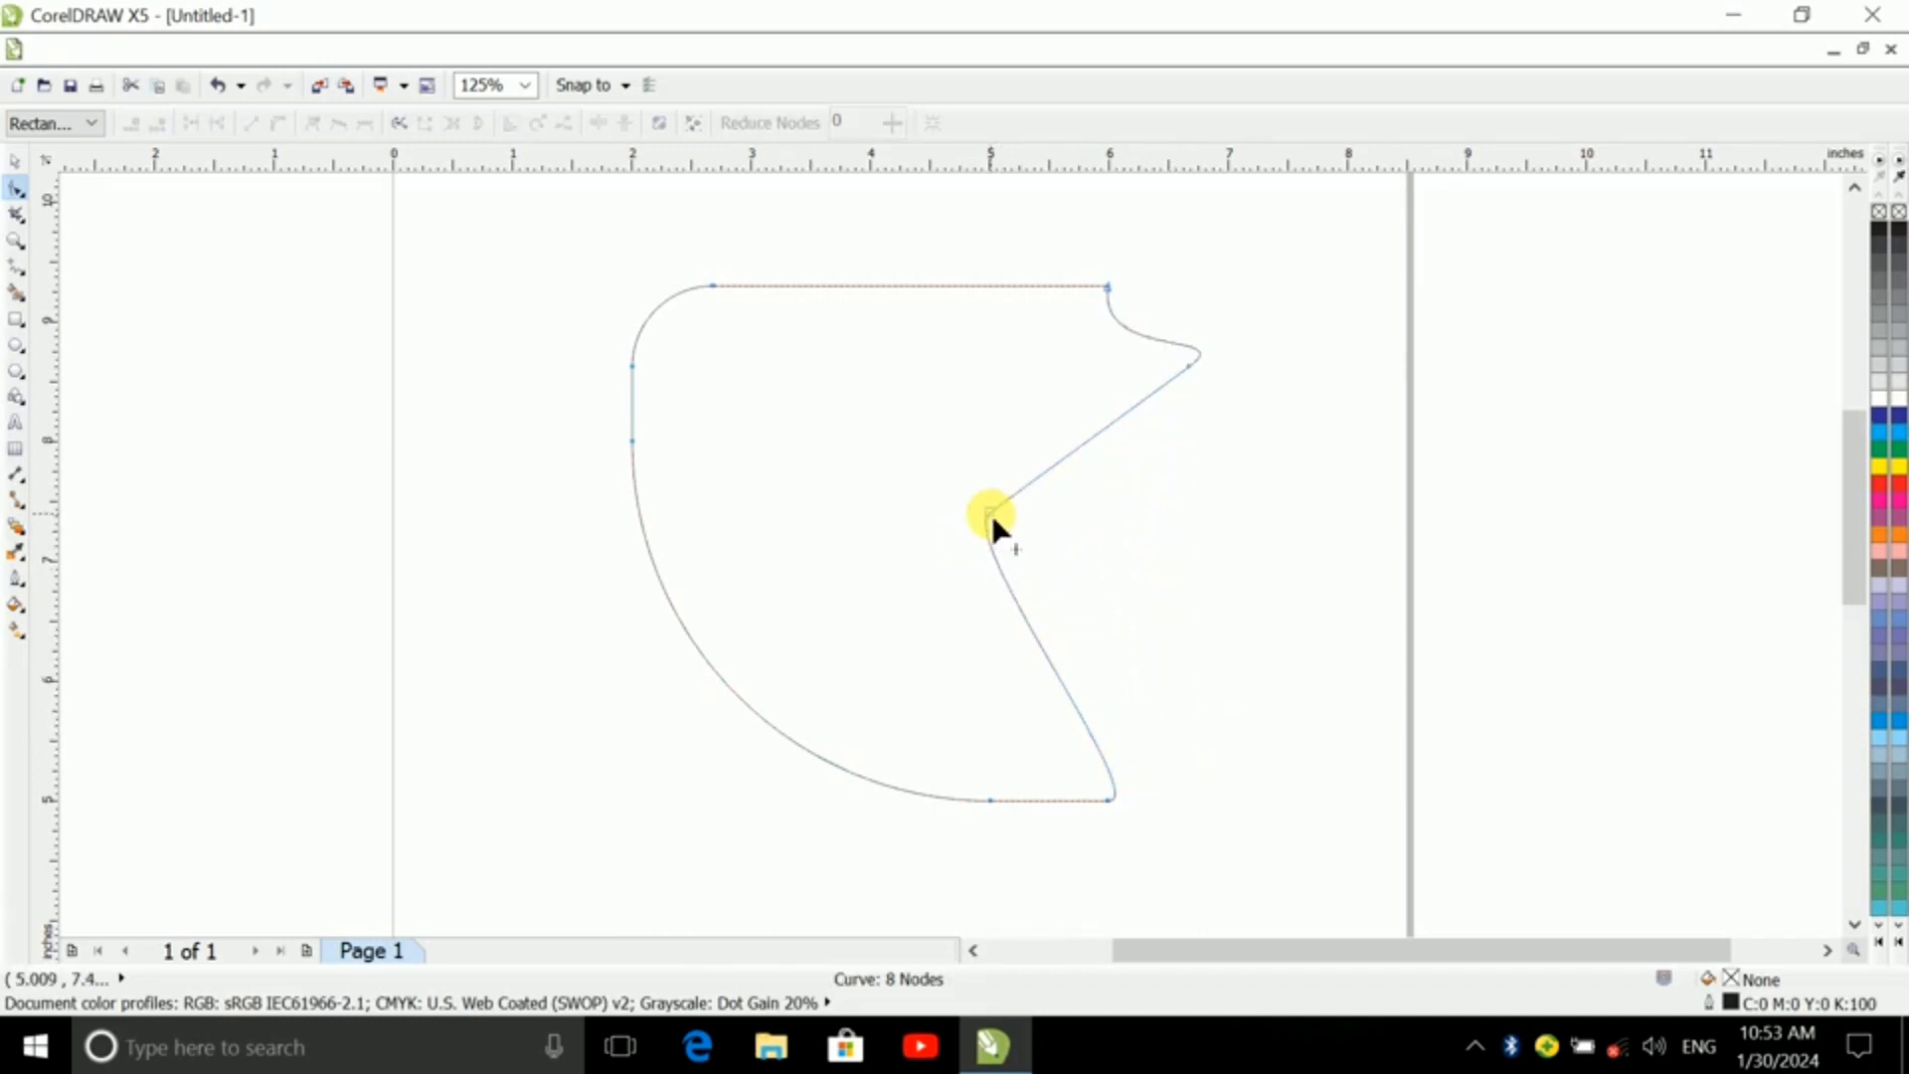
drag(994, 515, 1311, 526)
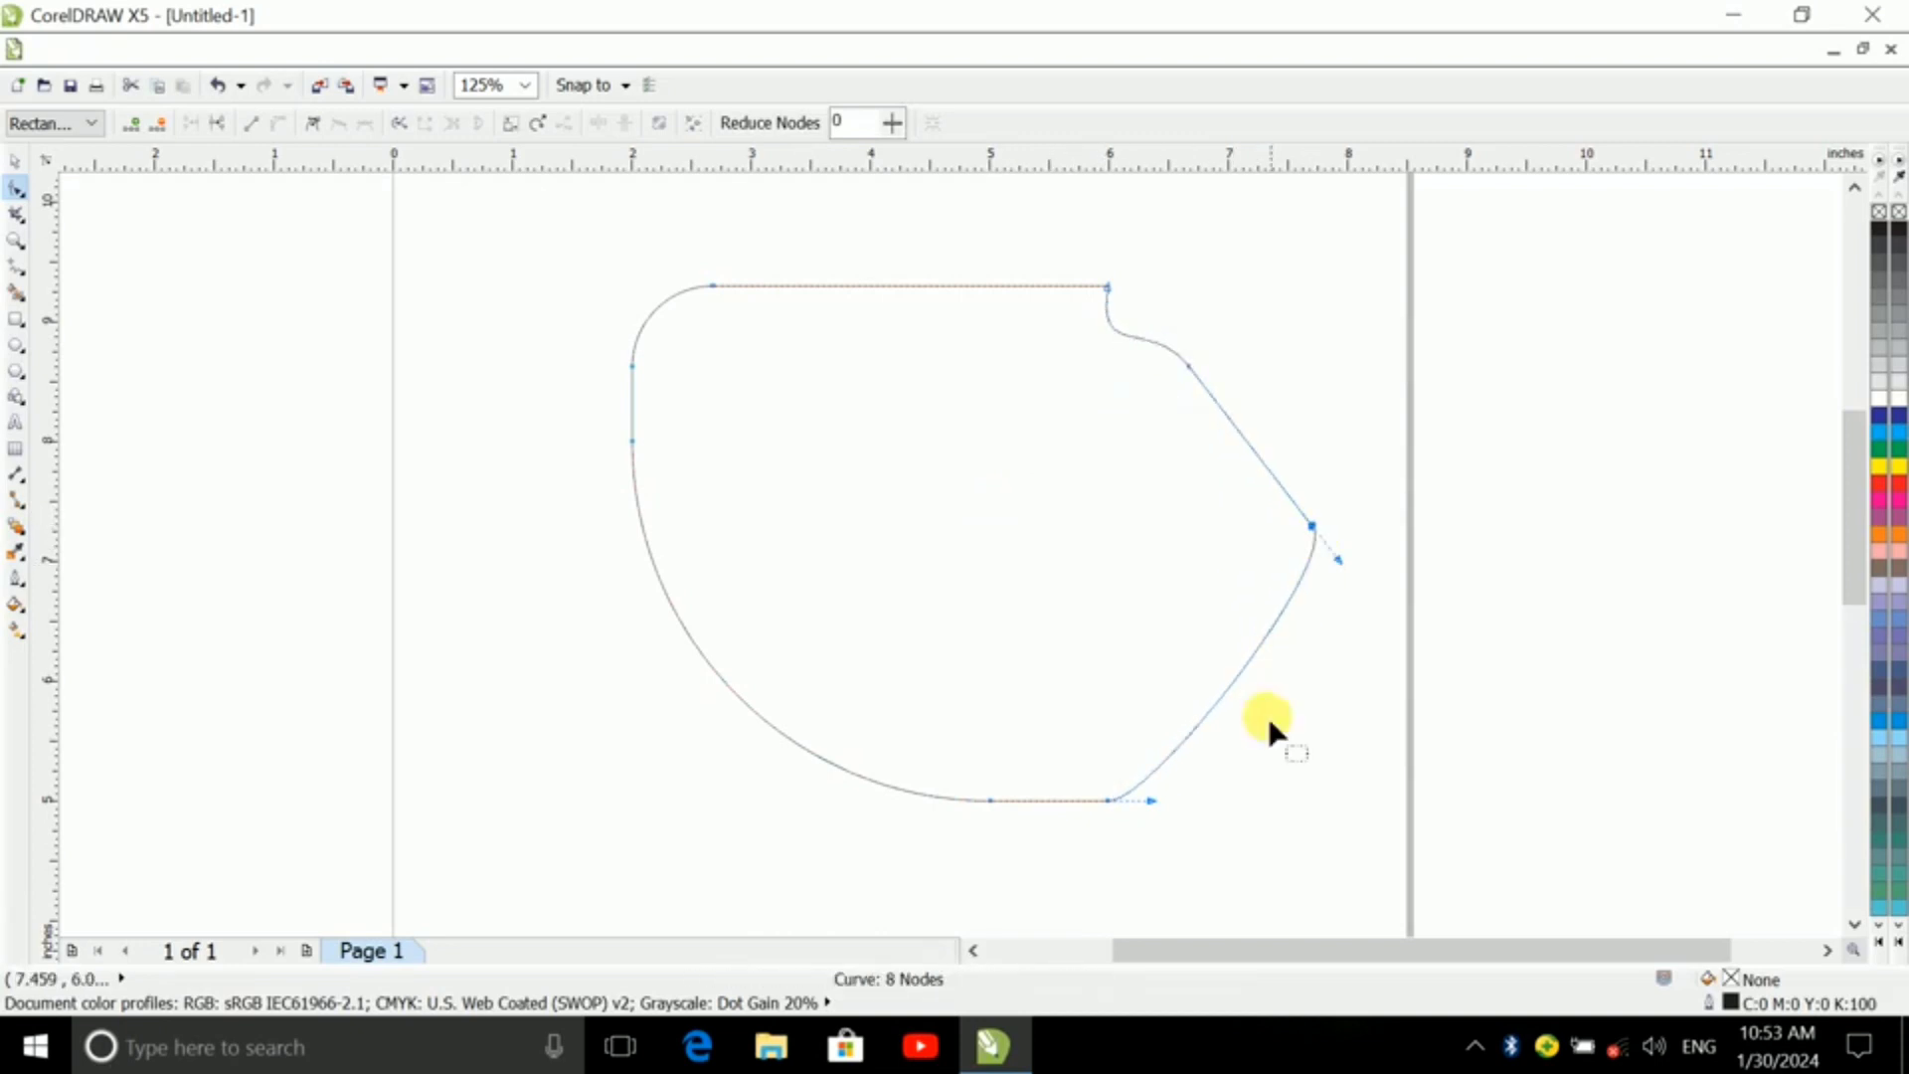
drag(673, 307, 659, 221)
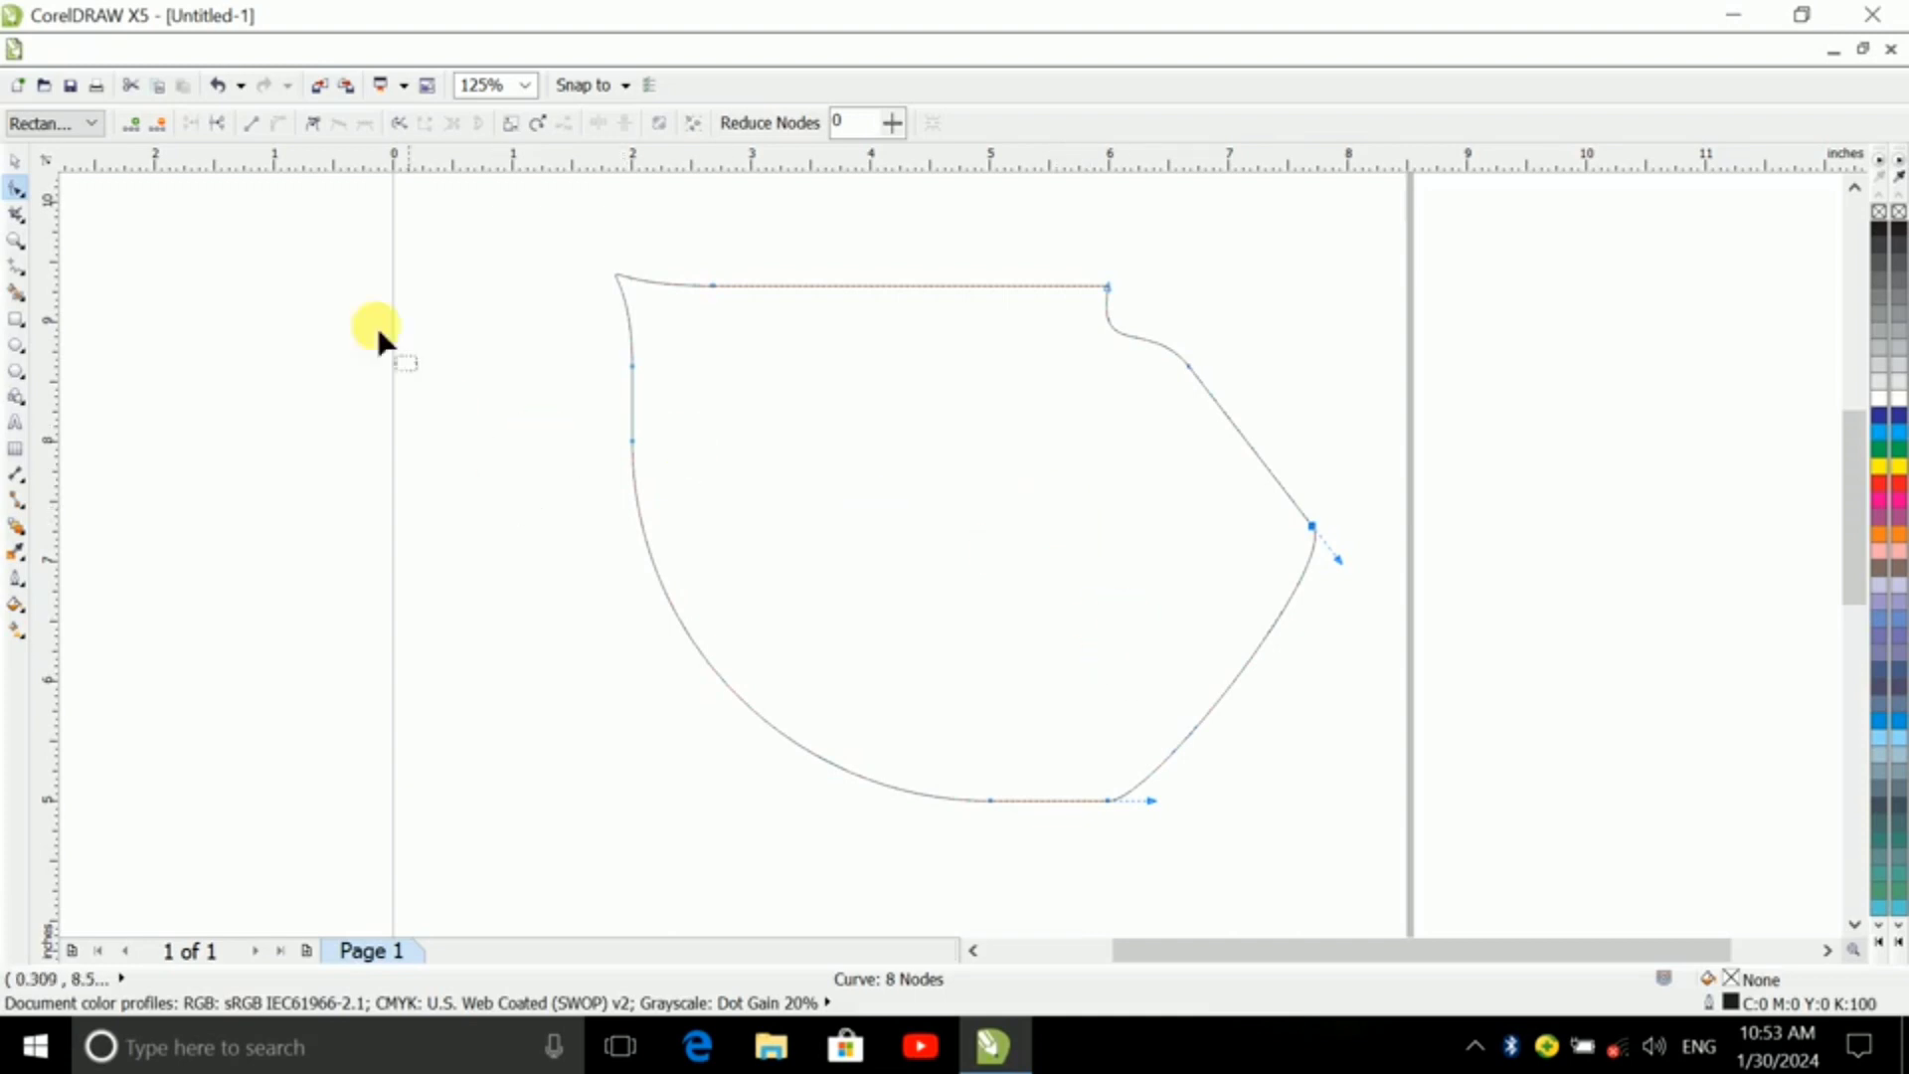
click(840, 416)
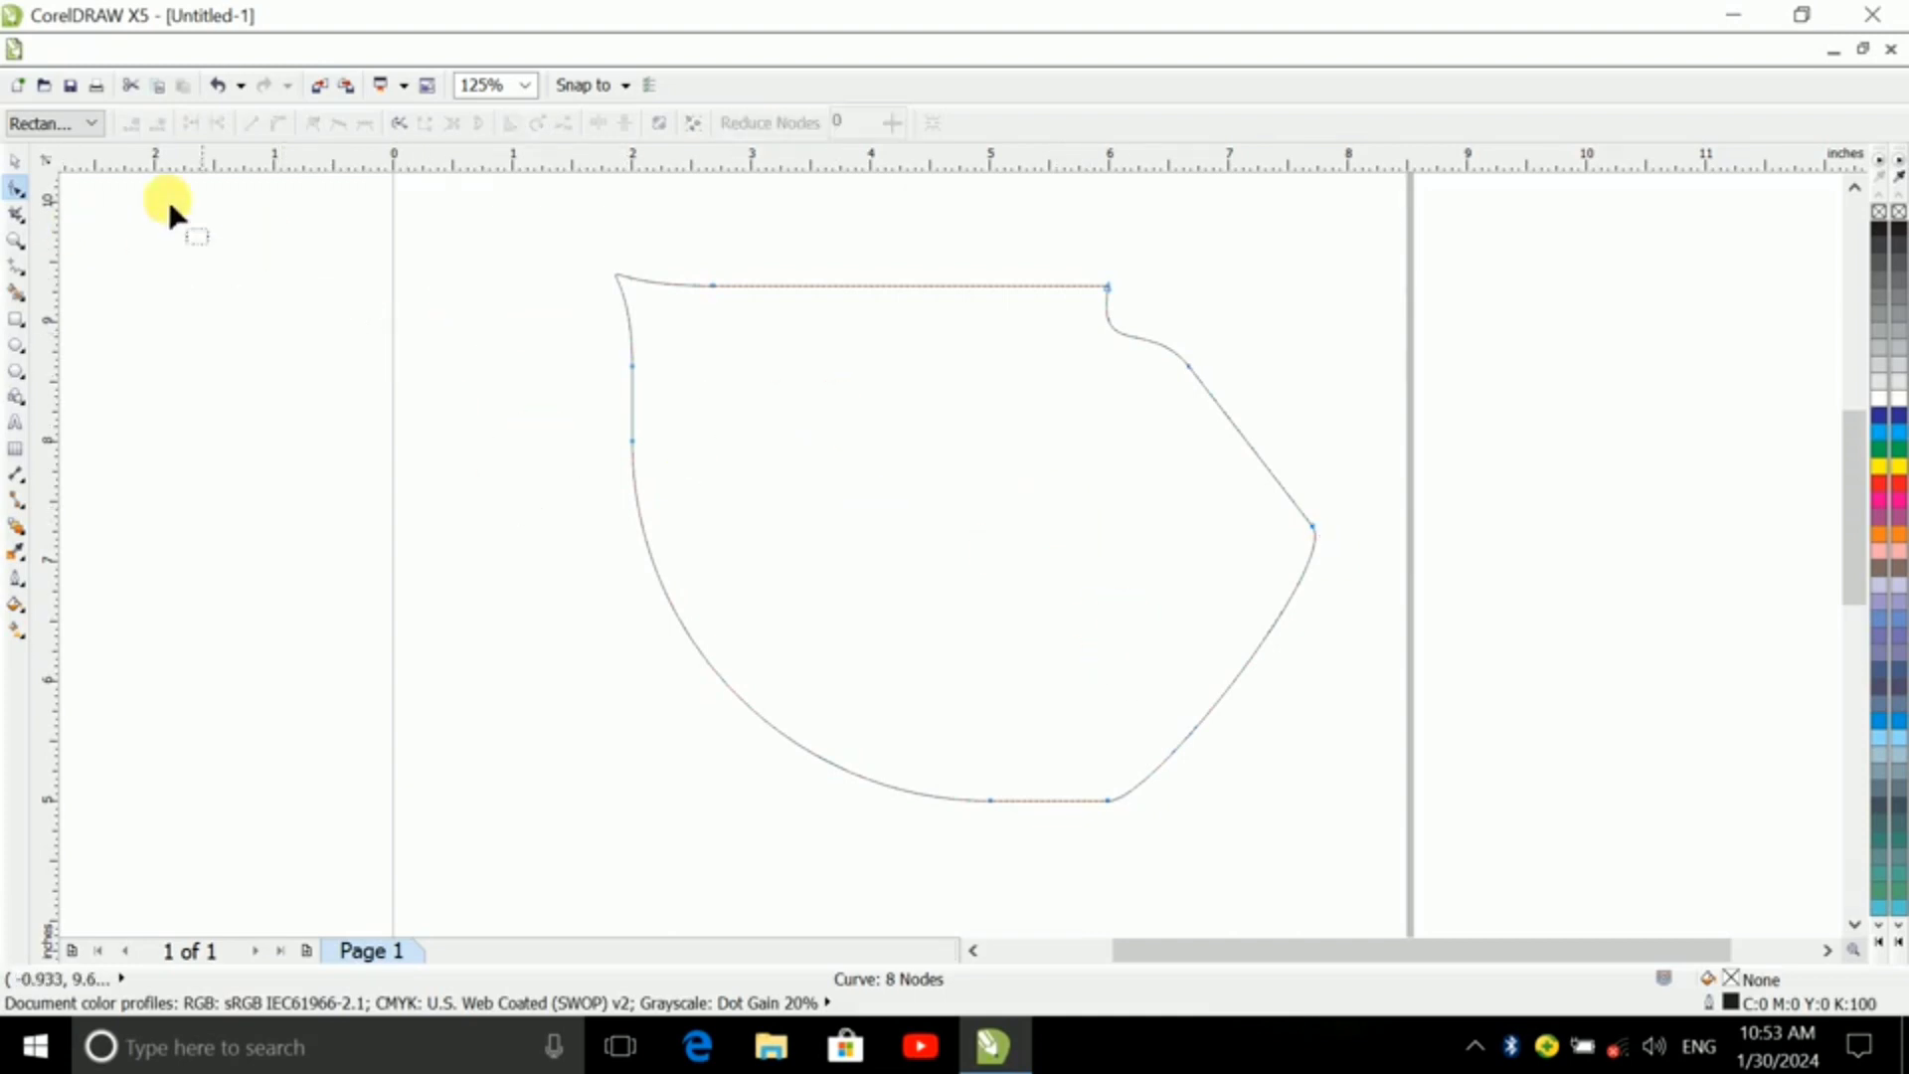
- Scale the whole curve down proportionally from its upper-right corner to about 78.3%, roughly 4.59 by 3.45 inches
click(15, 161)
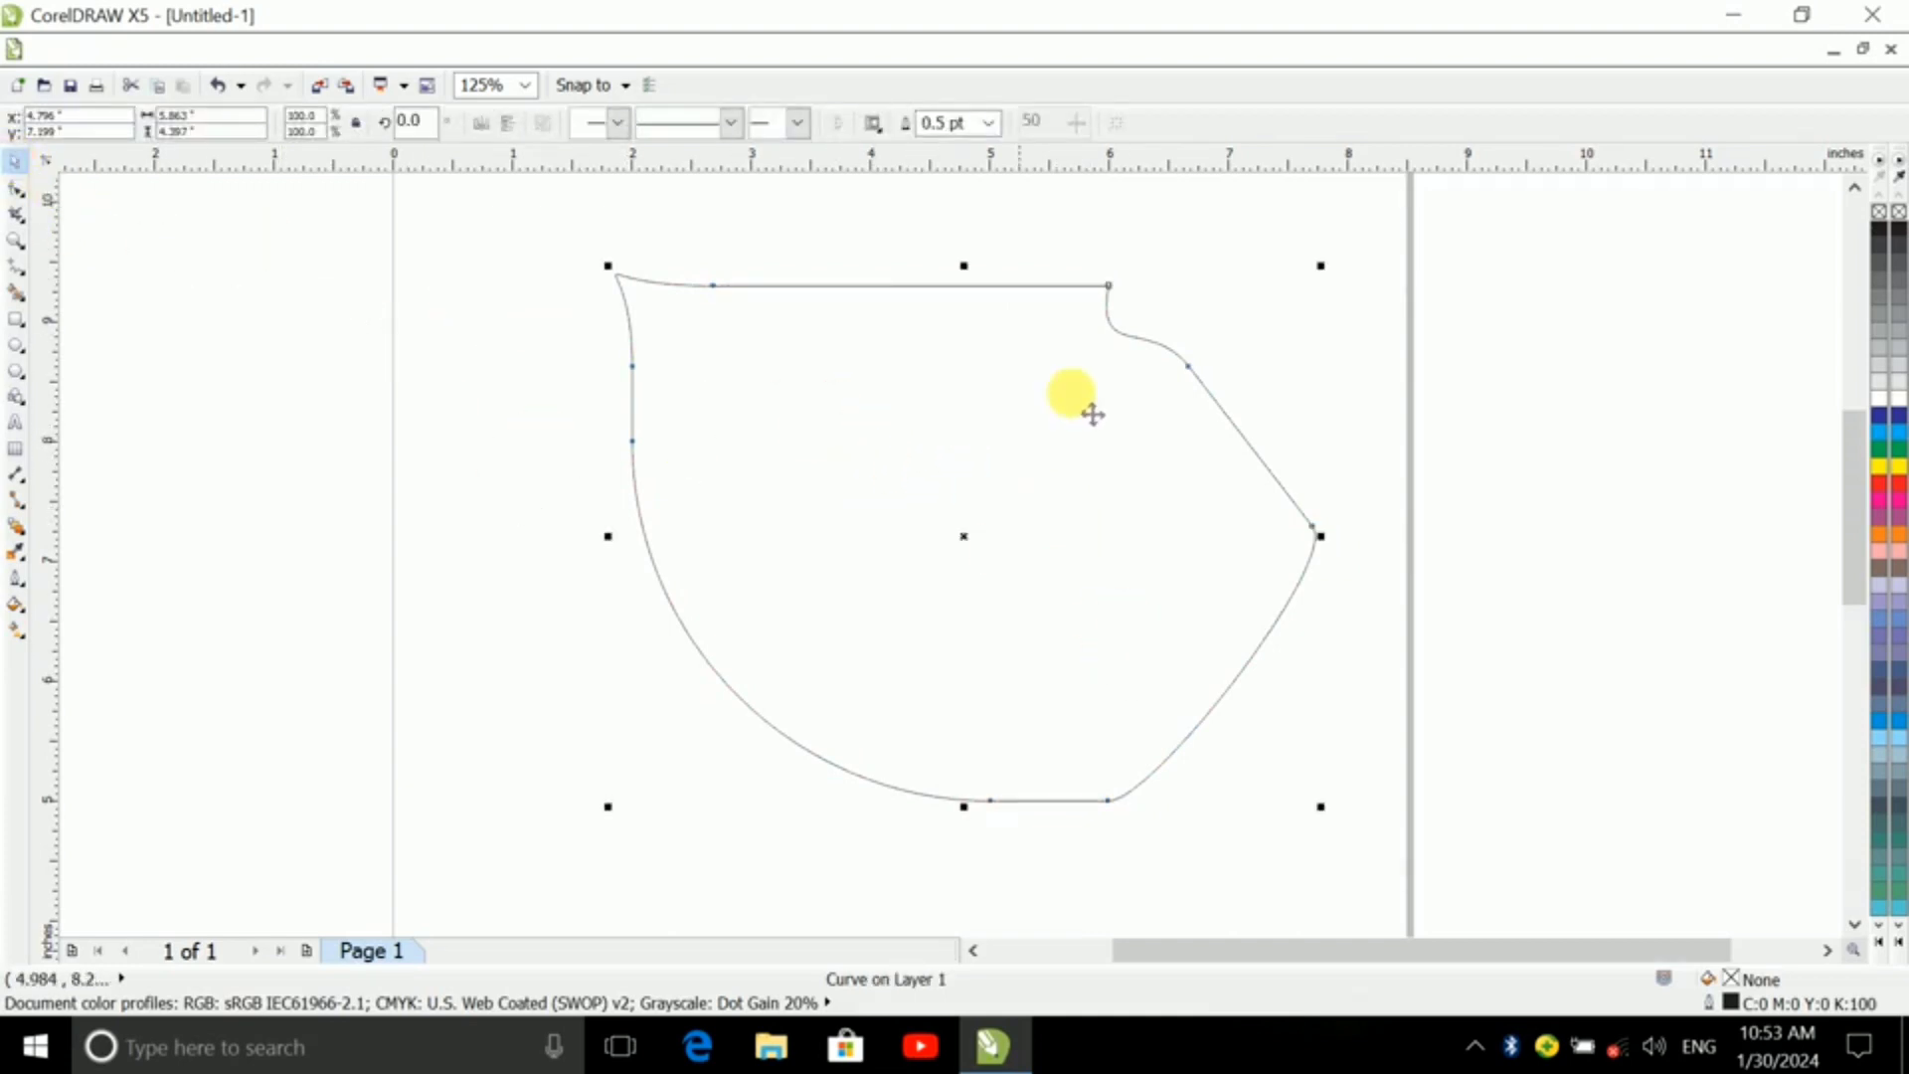
click(1315, 285)
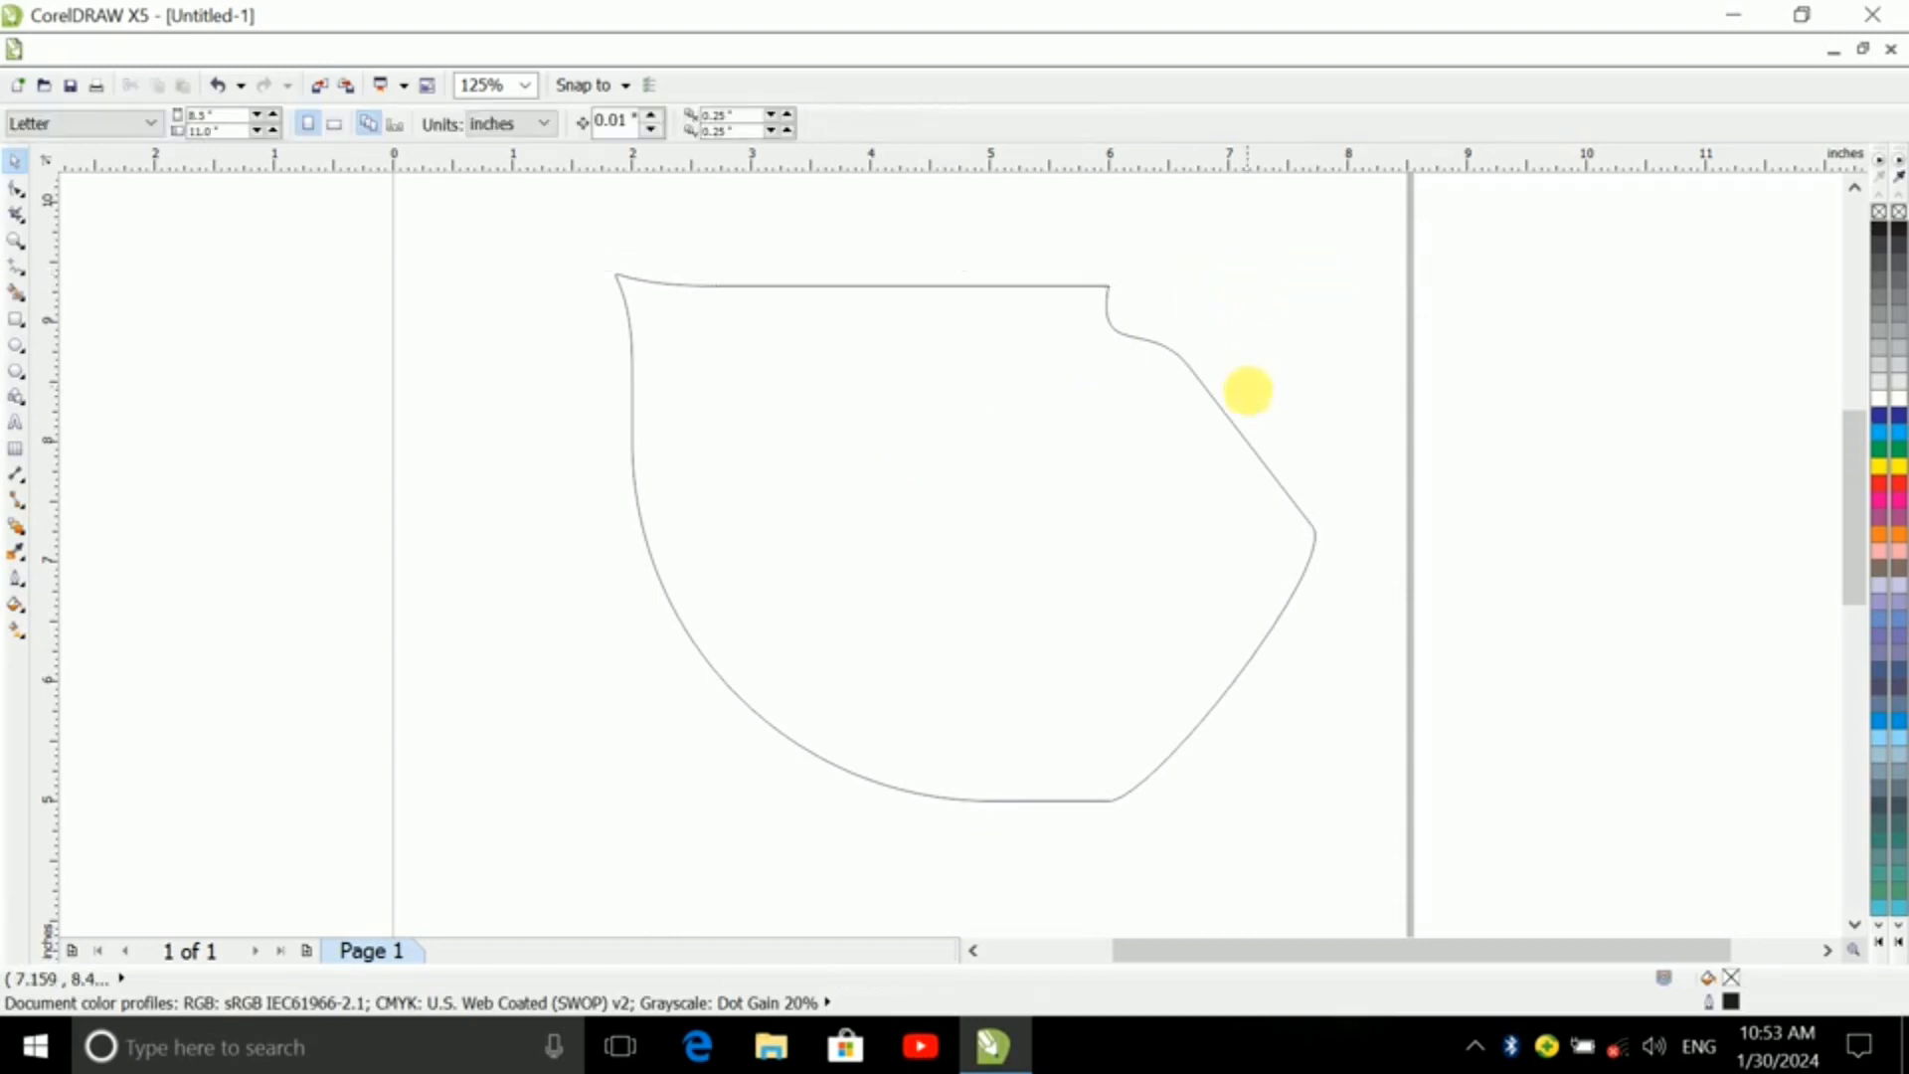
click(1236, 429)
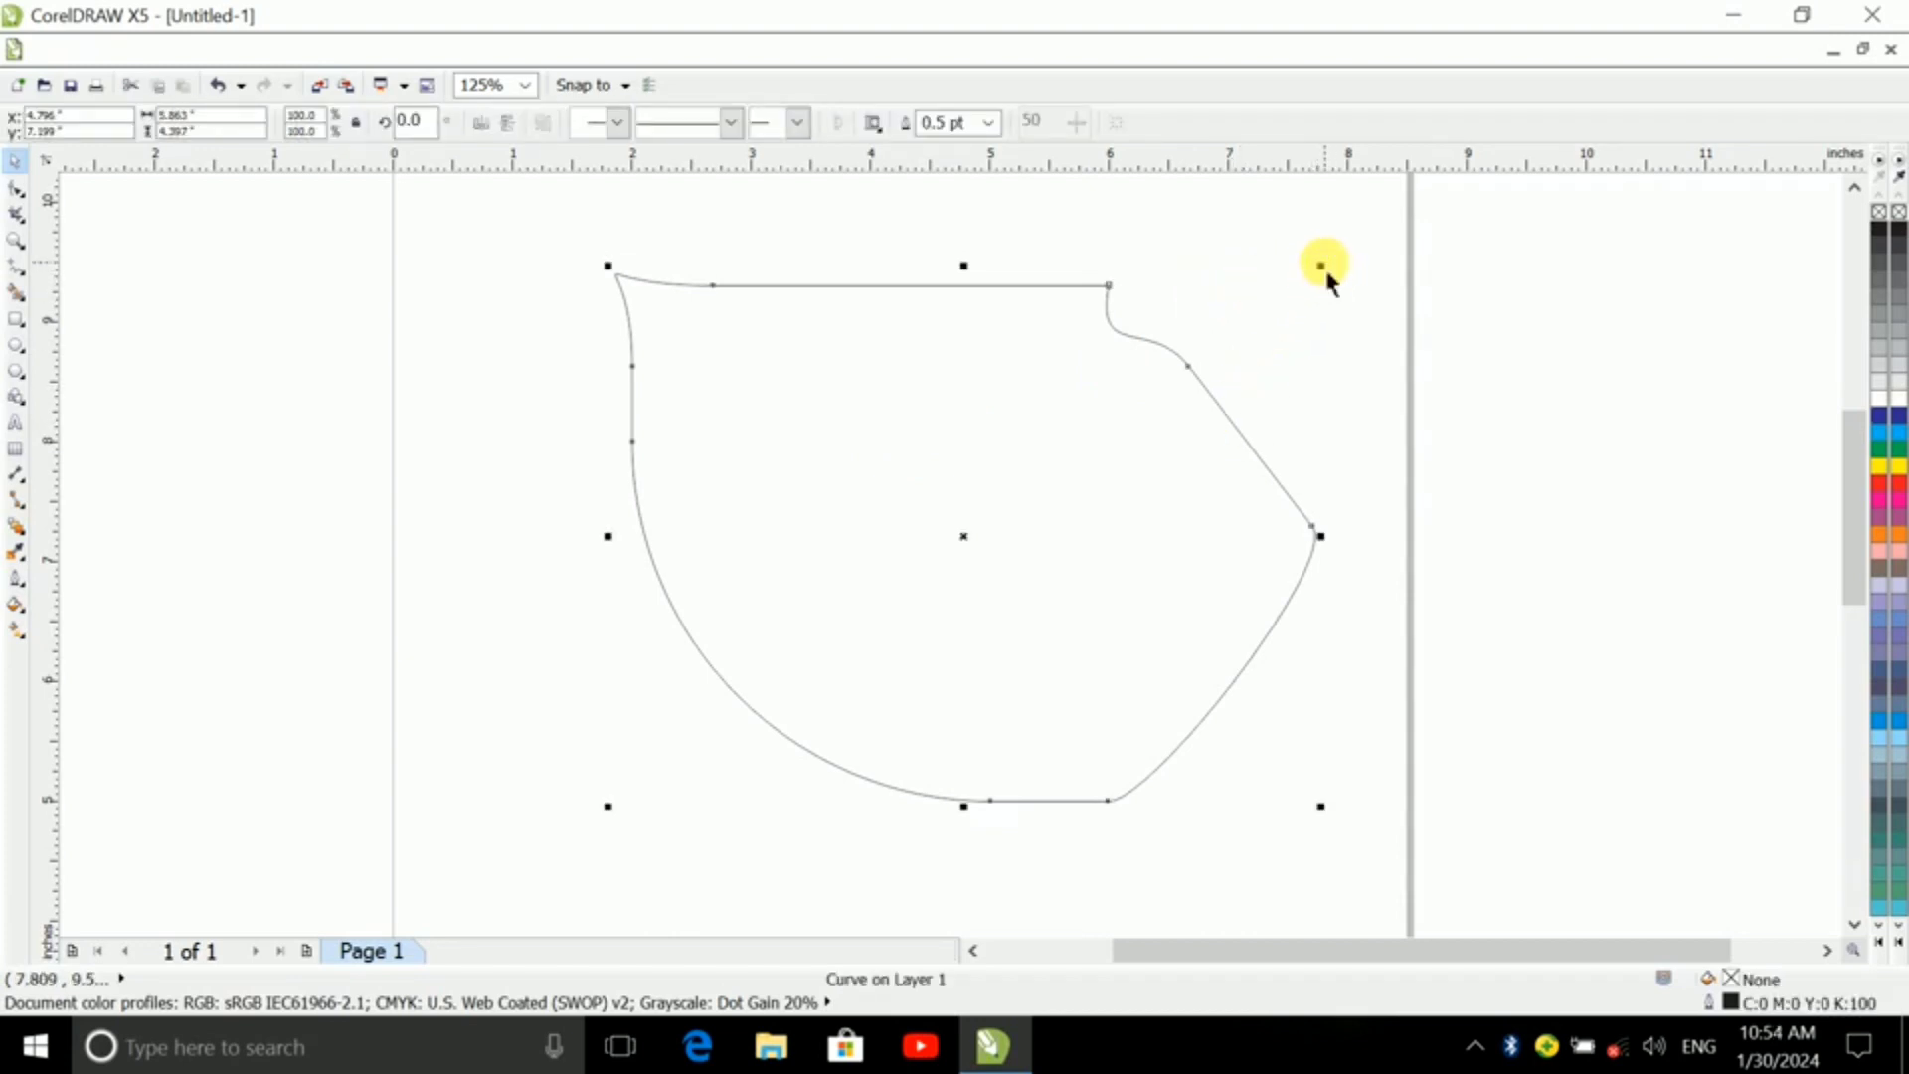
drag(1321, 266, 1170, 380)
scroll(1042, 563, up, 2)
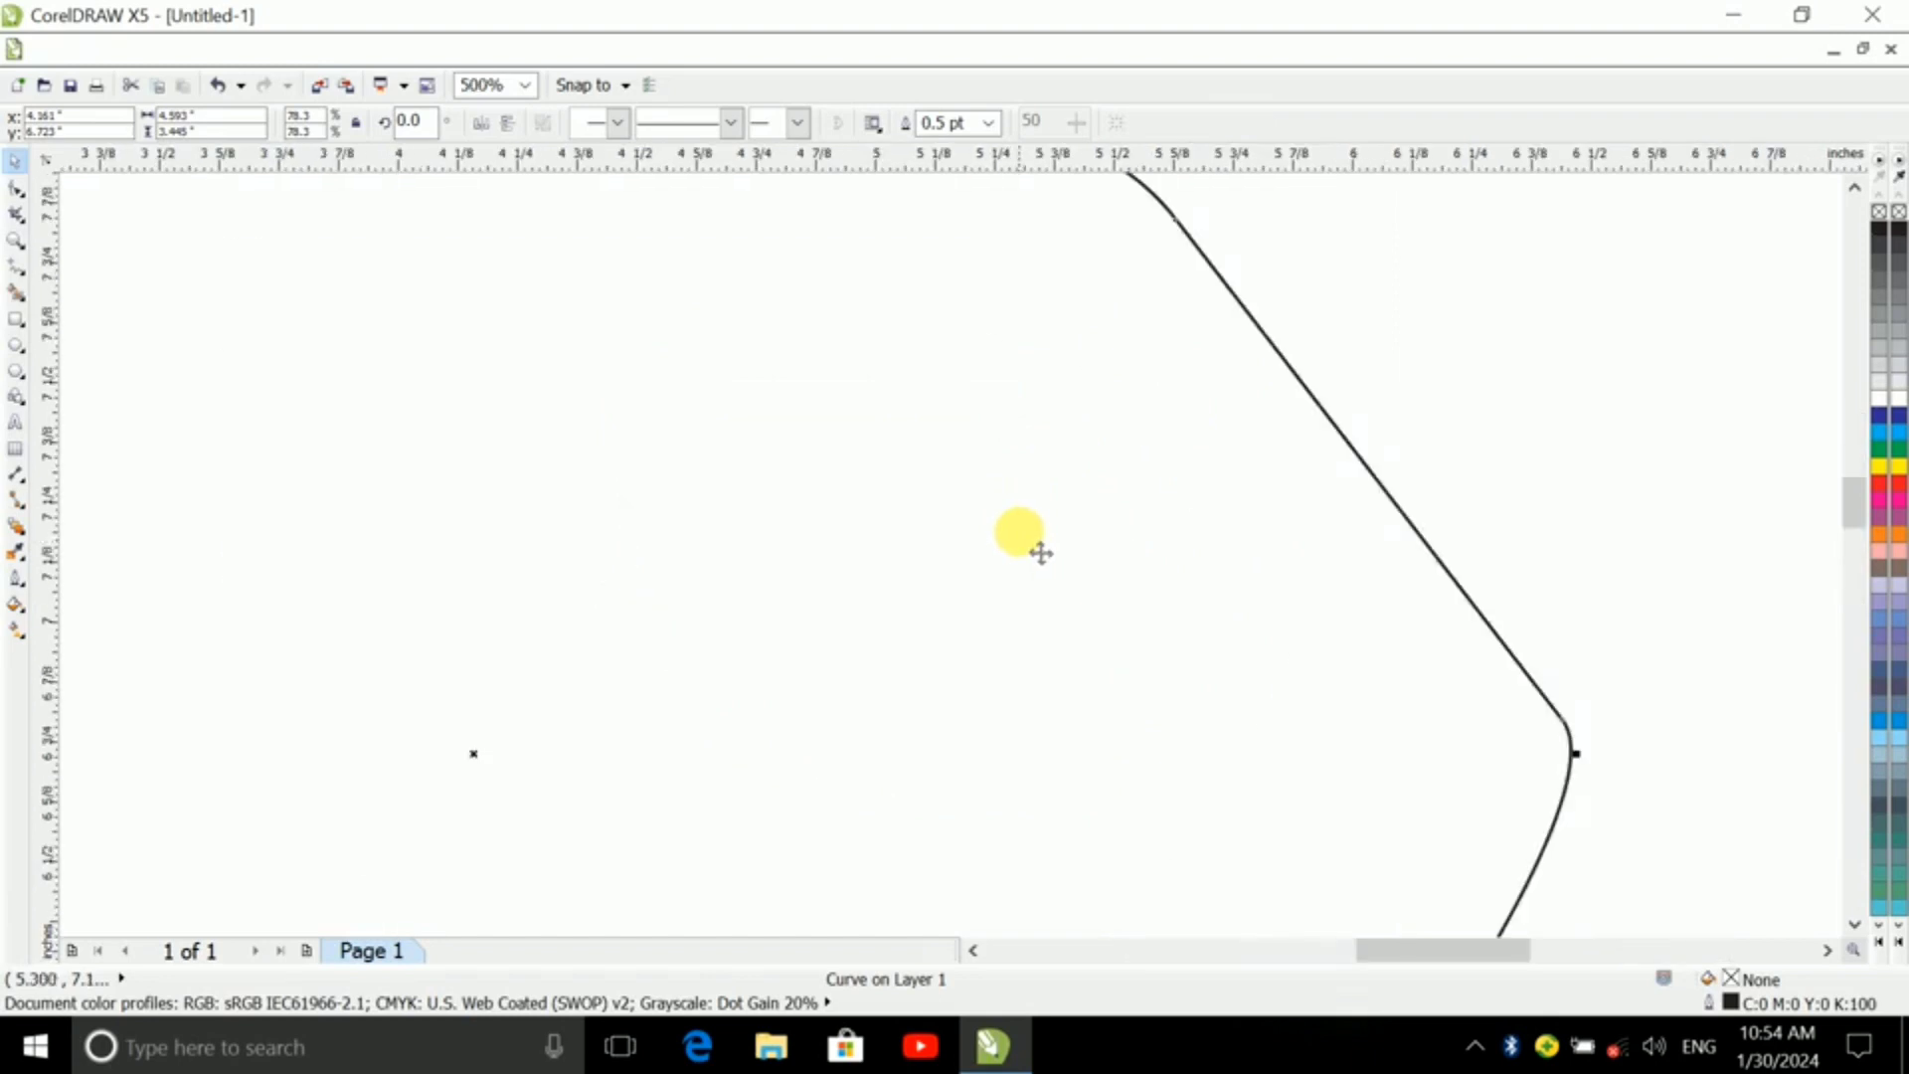
- Enlarge the curve proportionally from its upper-right corner to about 81.7%, roughly 4.79 by 3.59 inches
scroll(1040, 550, down, 2)
scroll(1043, 549, down, 1)
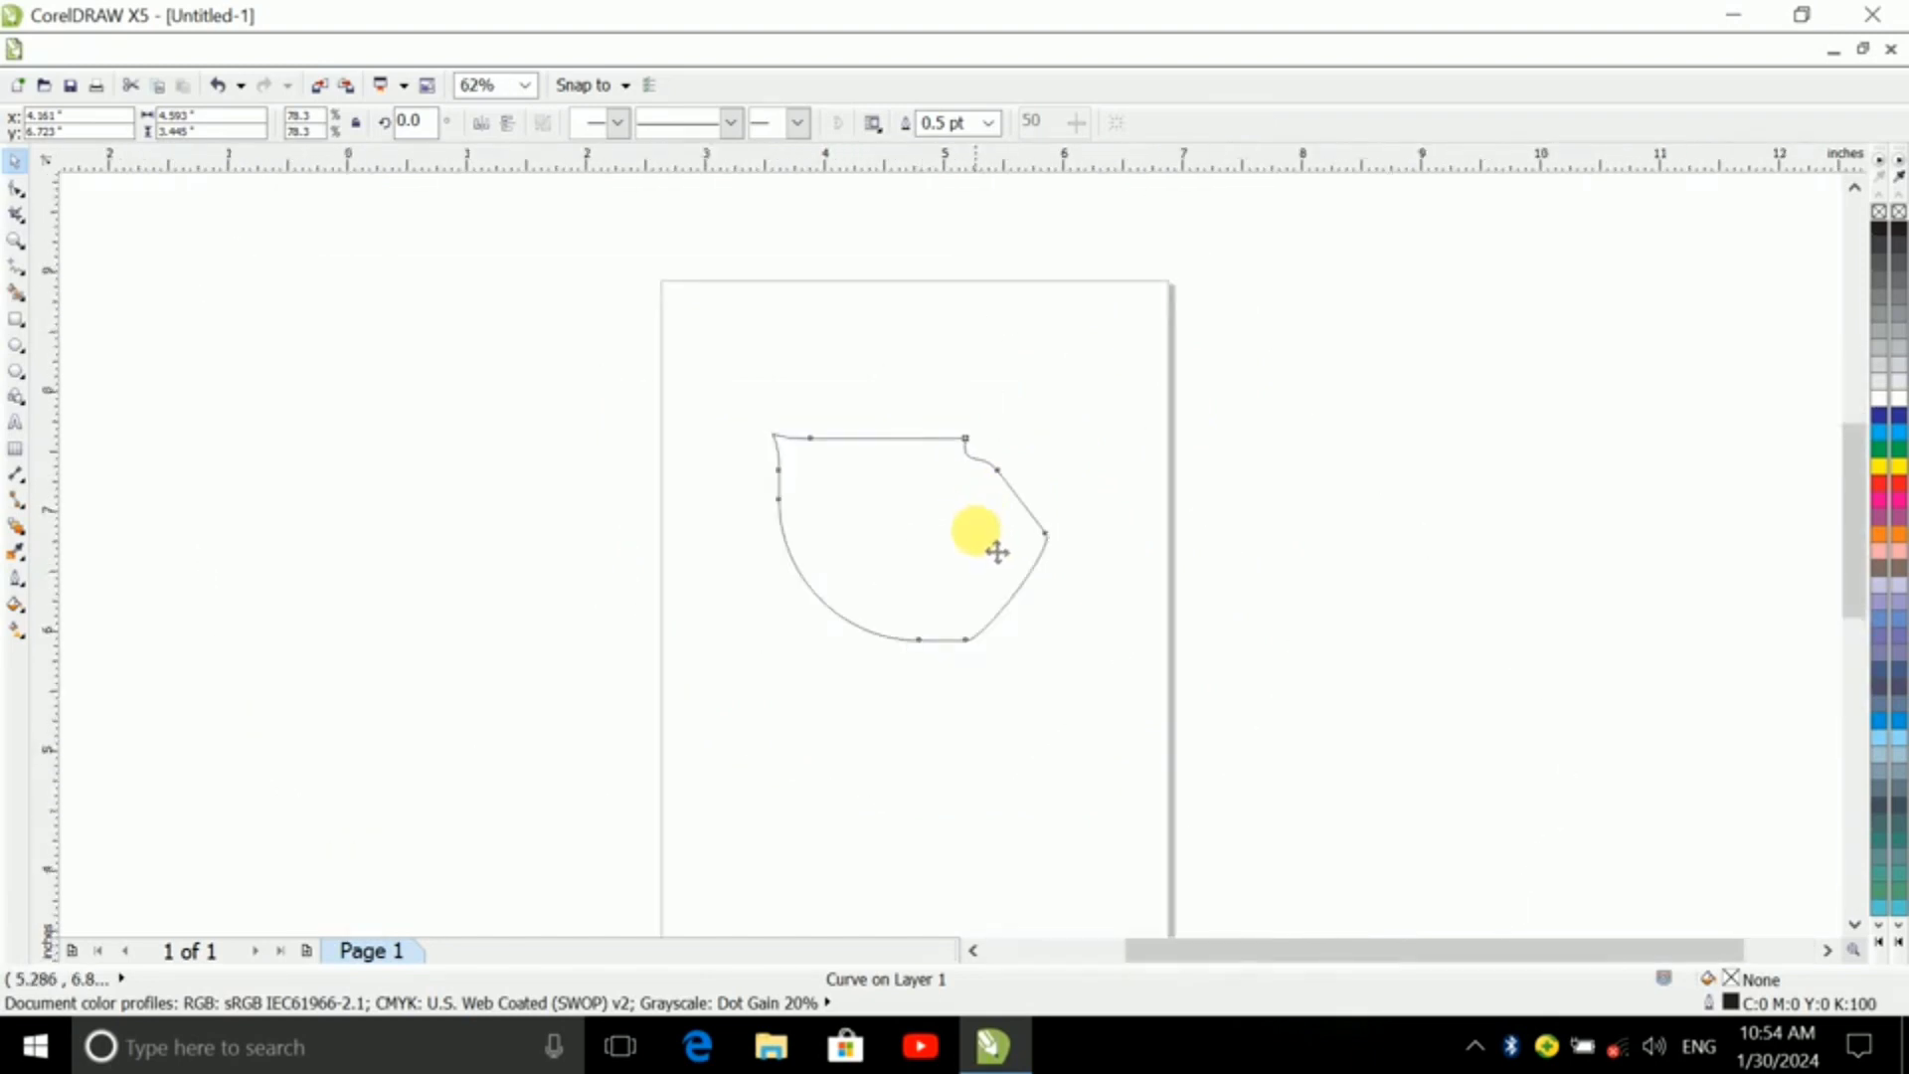
scroll(998, 550, up, 2)
scroll(1010, 550, down, 1)
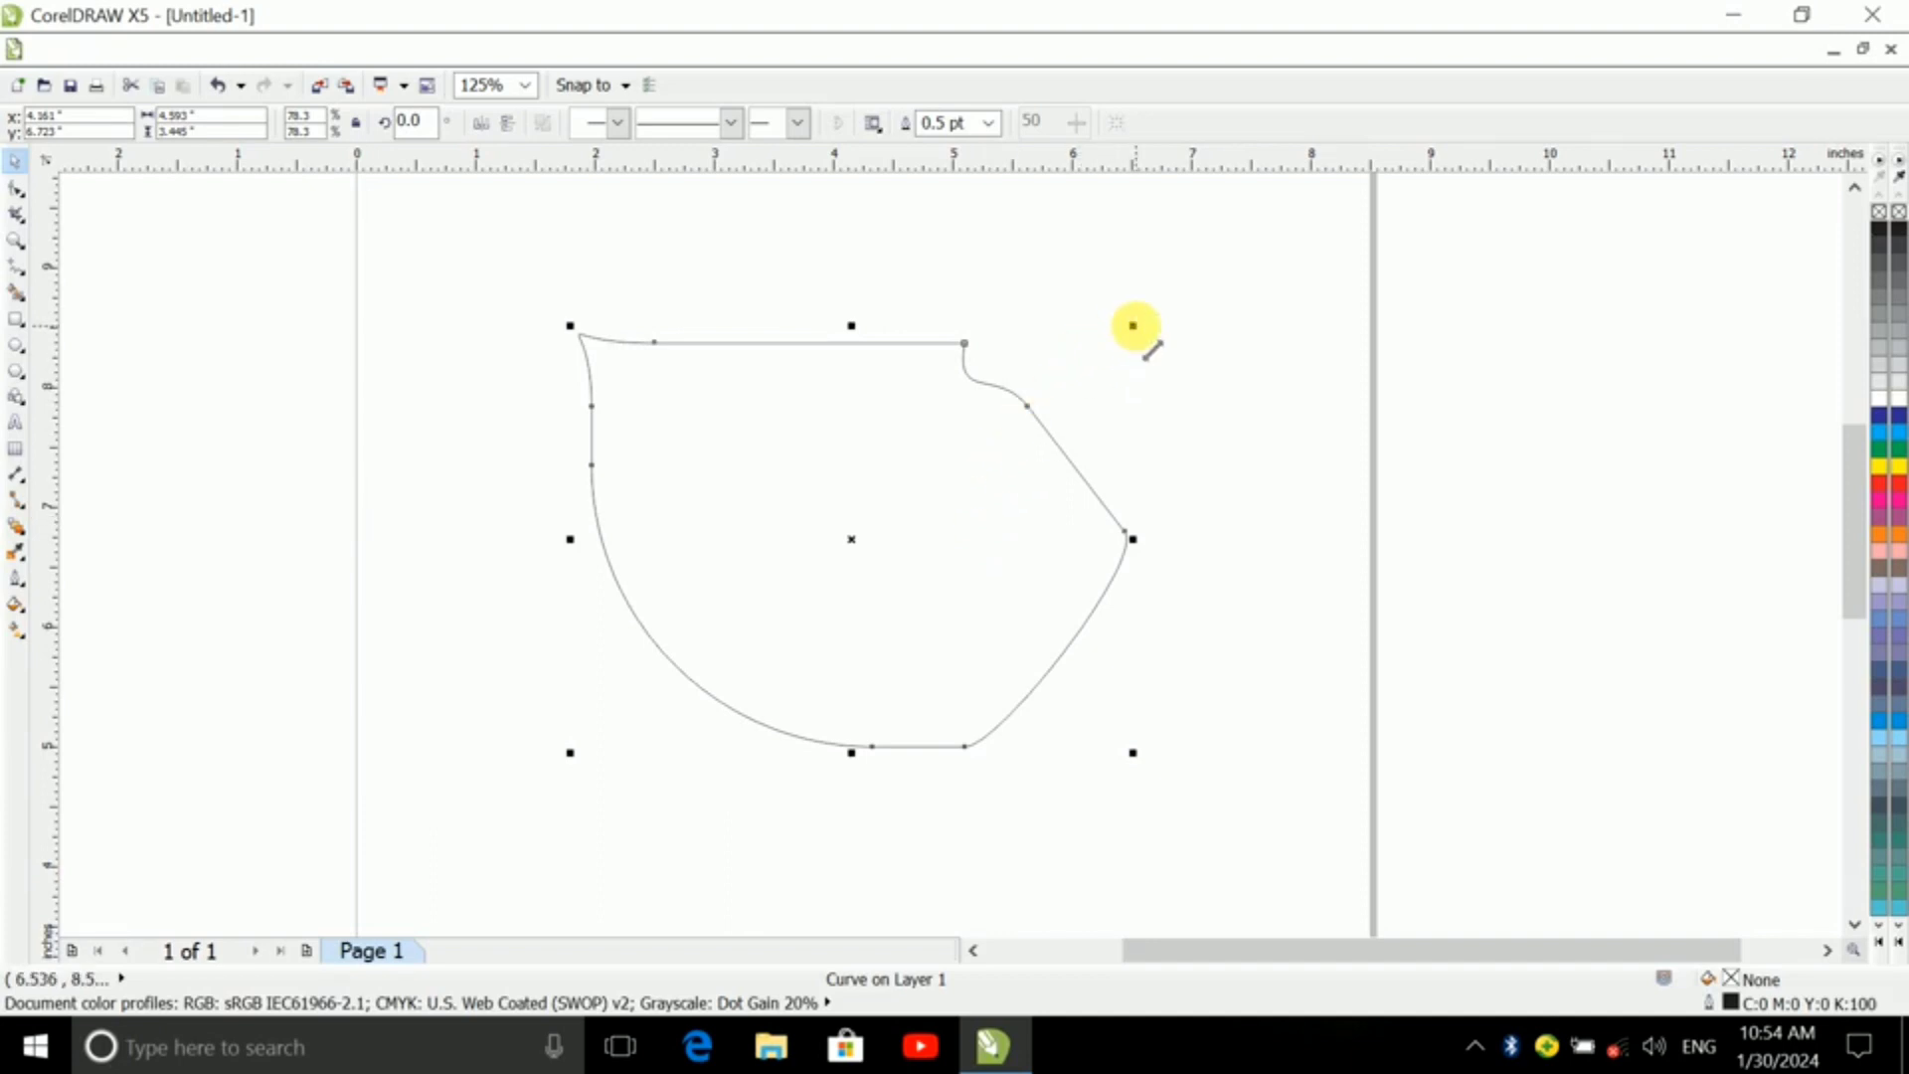
drag(1133, 327, 1372, 330)
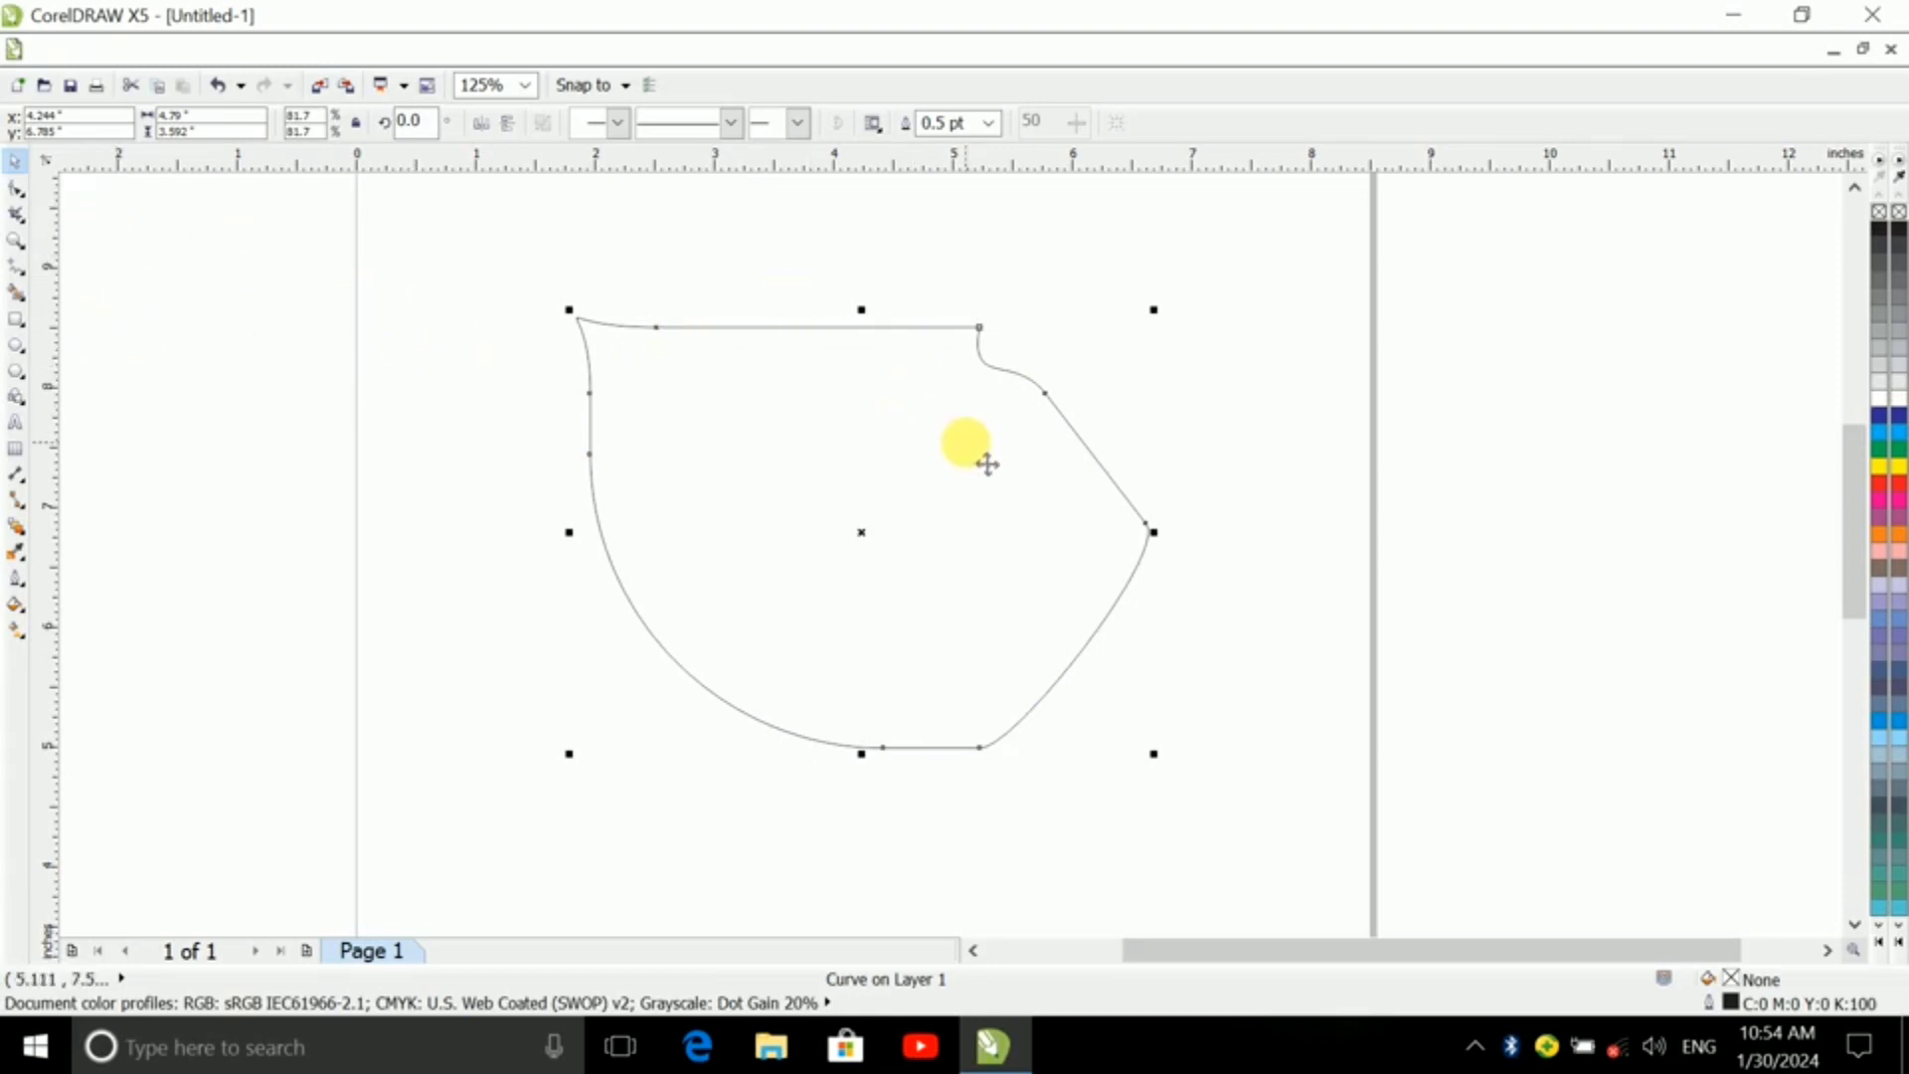
- Fill the curve with green and give it a 10 pt red outline
click(1880, 453)
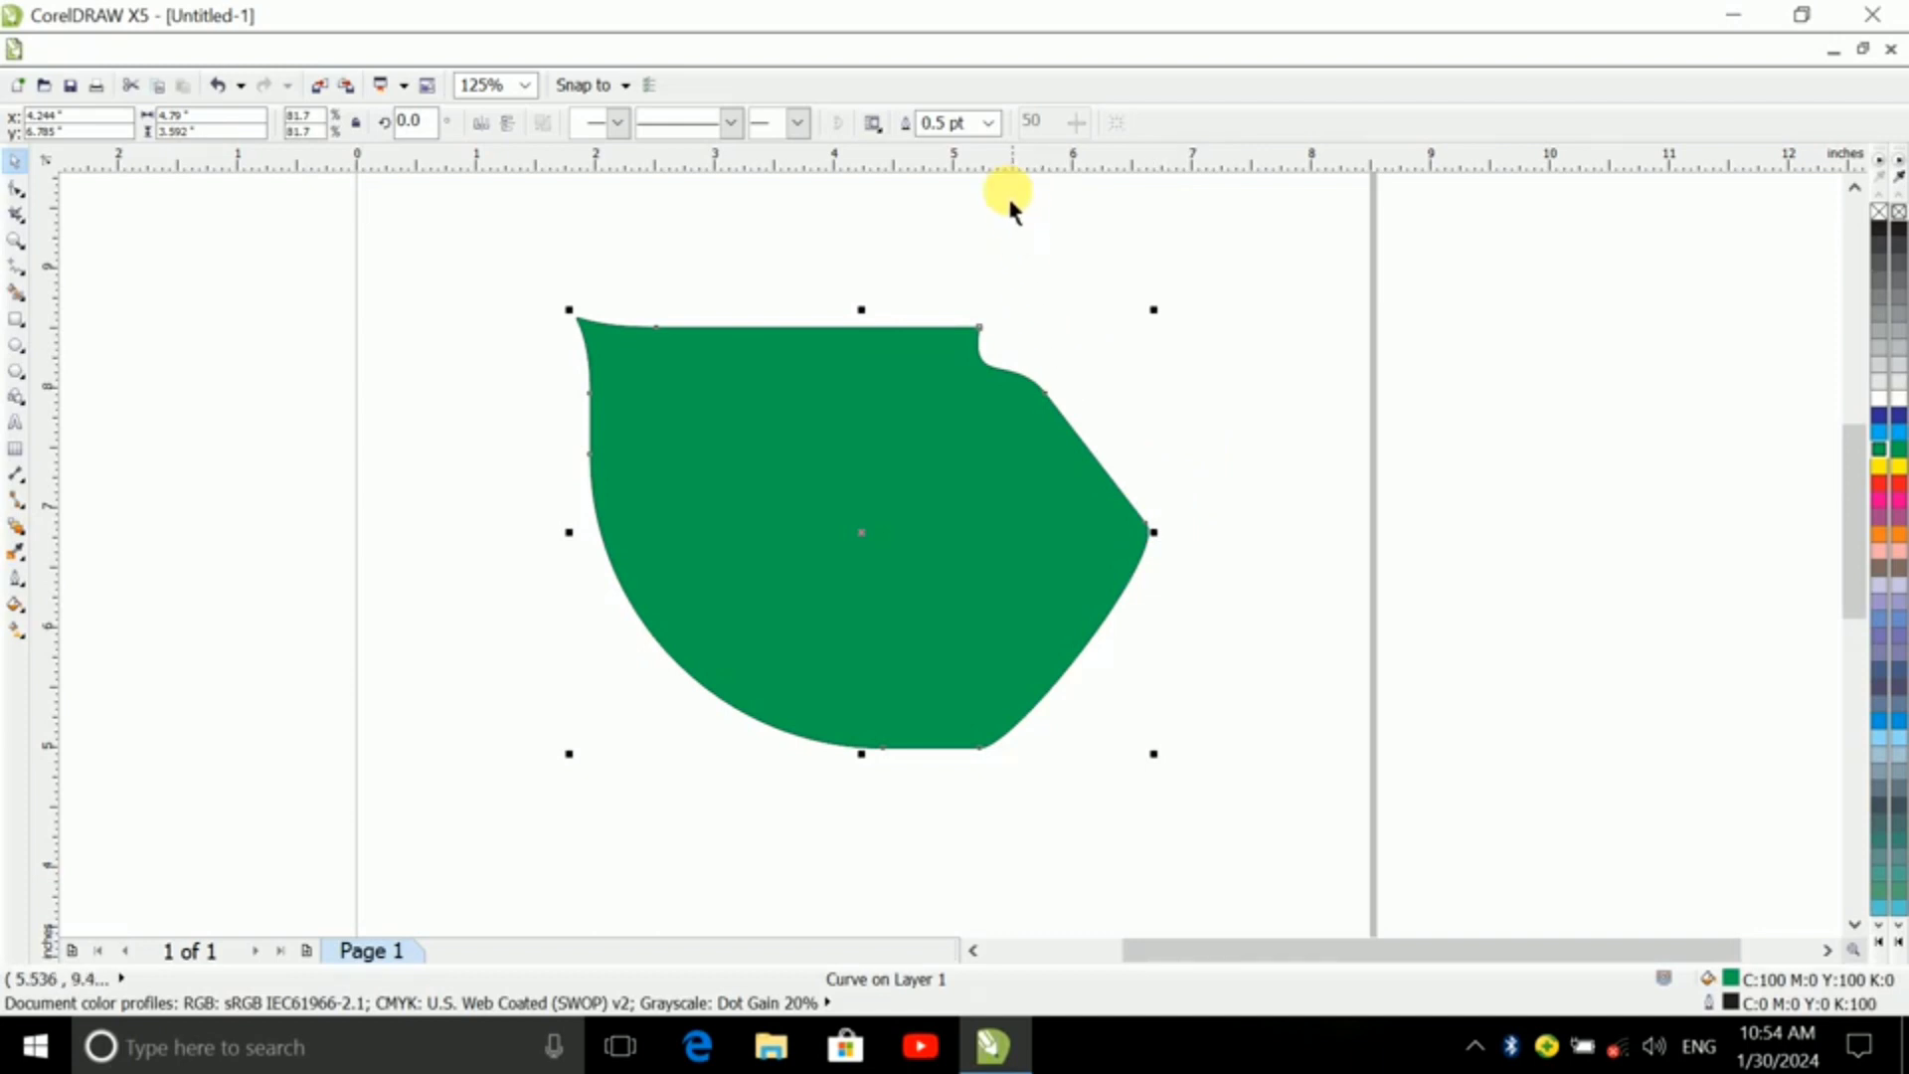
click(993, 123)
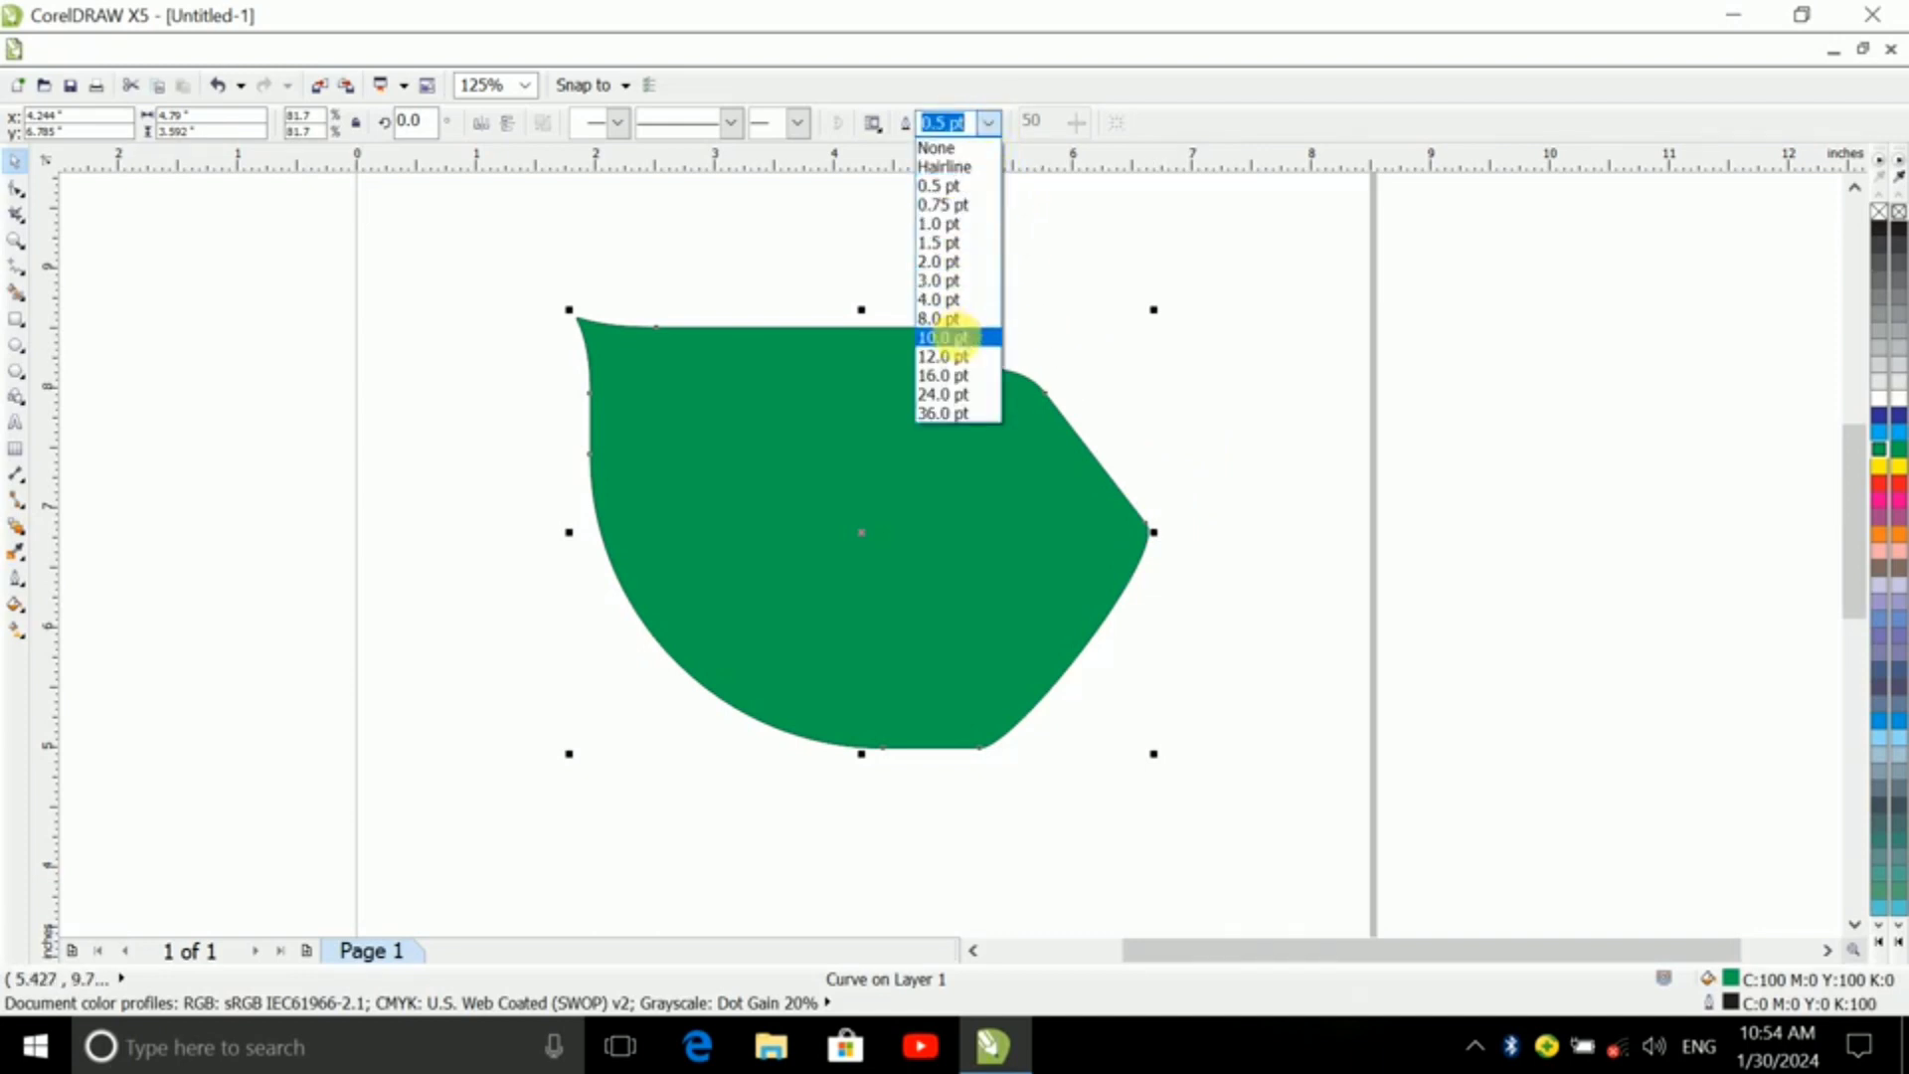
click(954, 336)
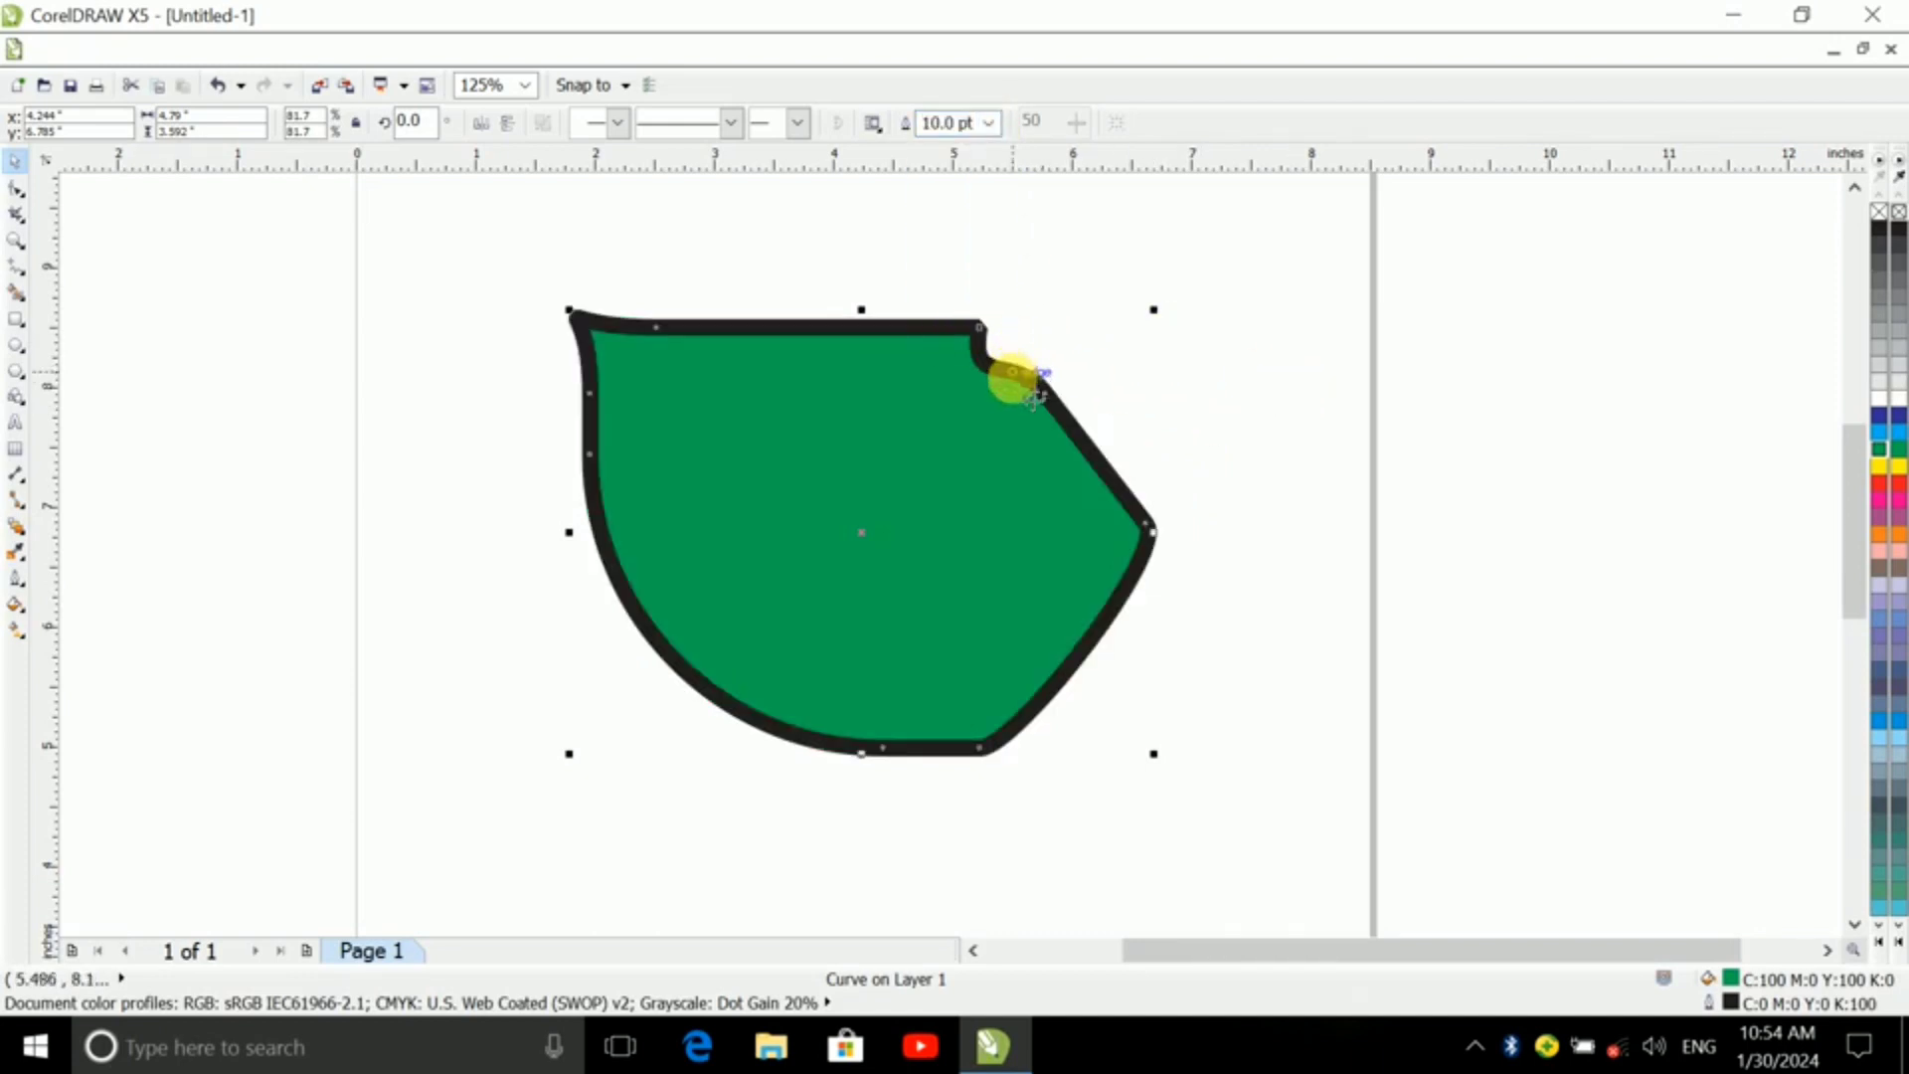
drag(1035, 398, 1044, 394)
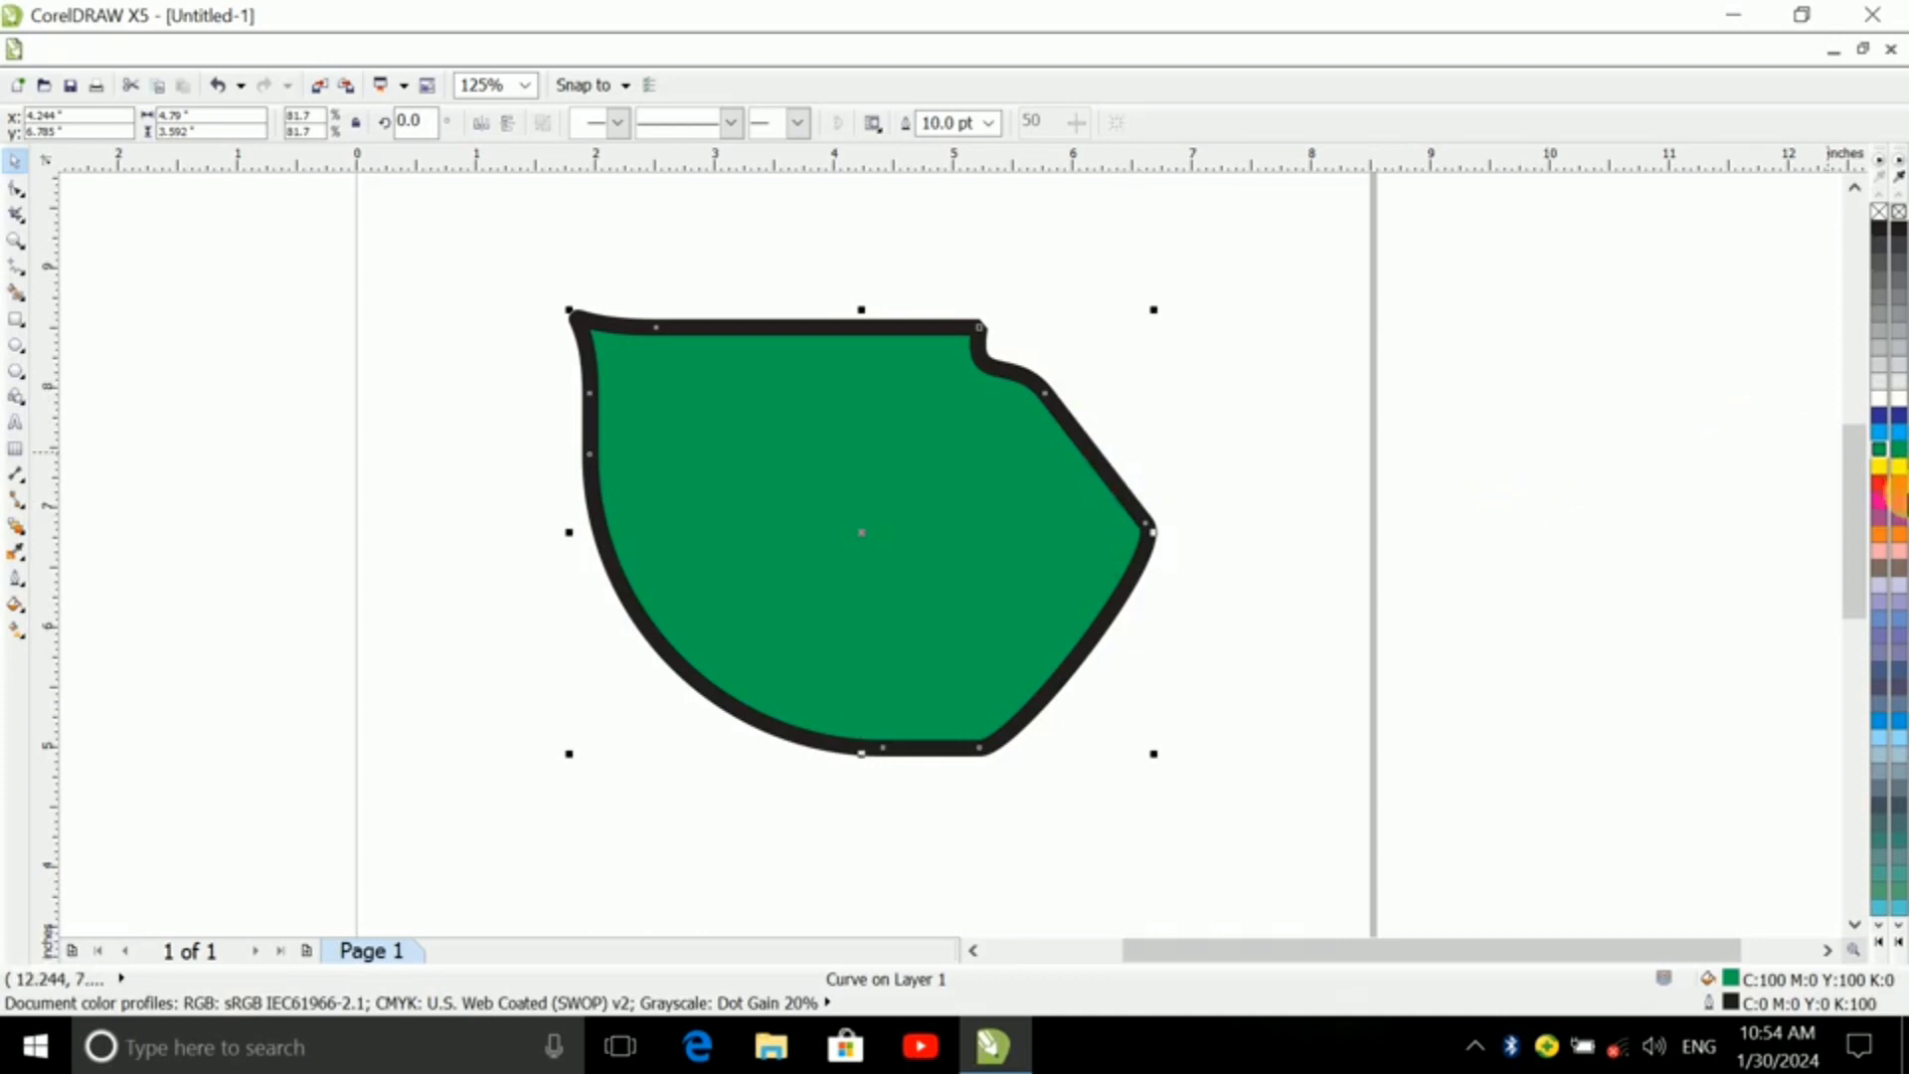
right_click(1900, 487)
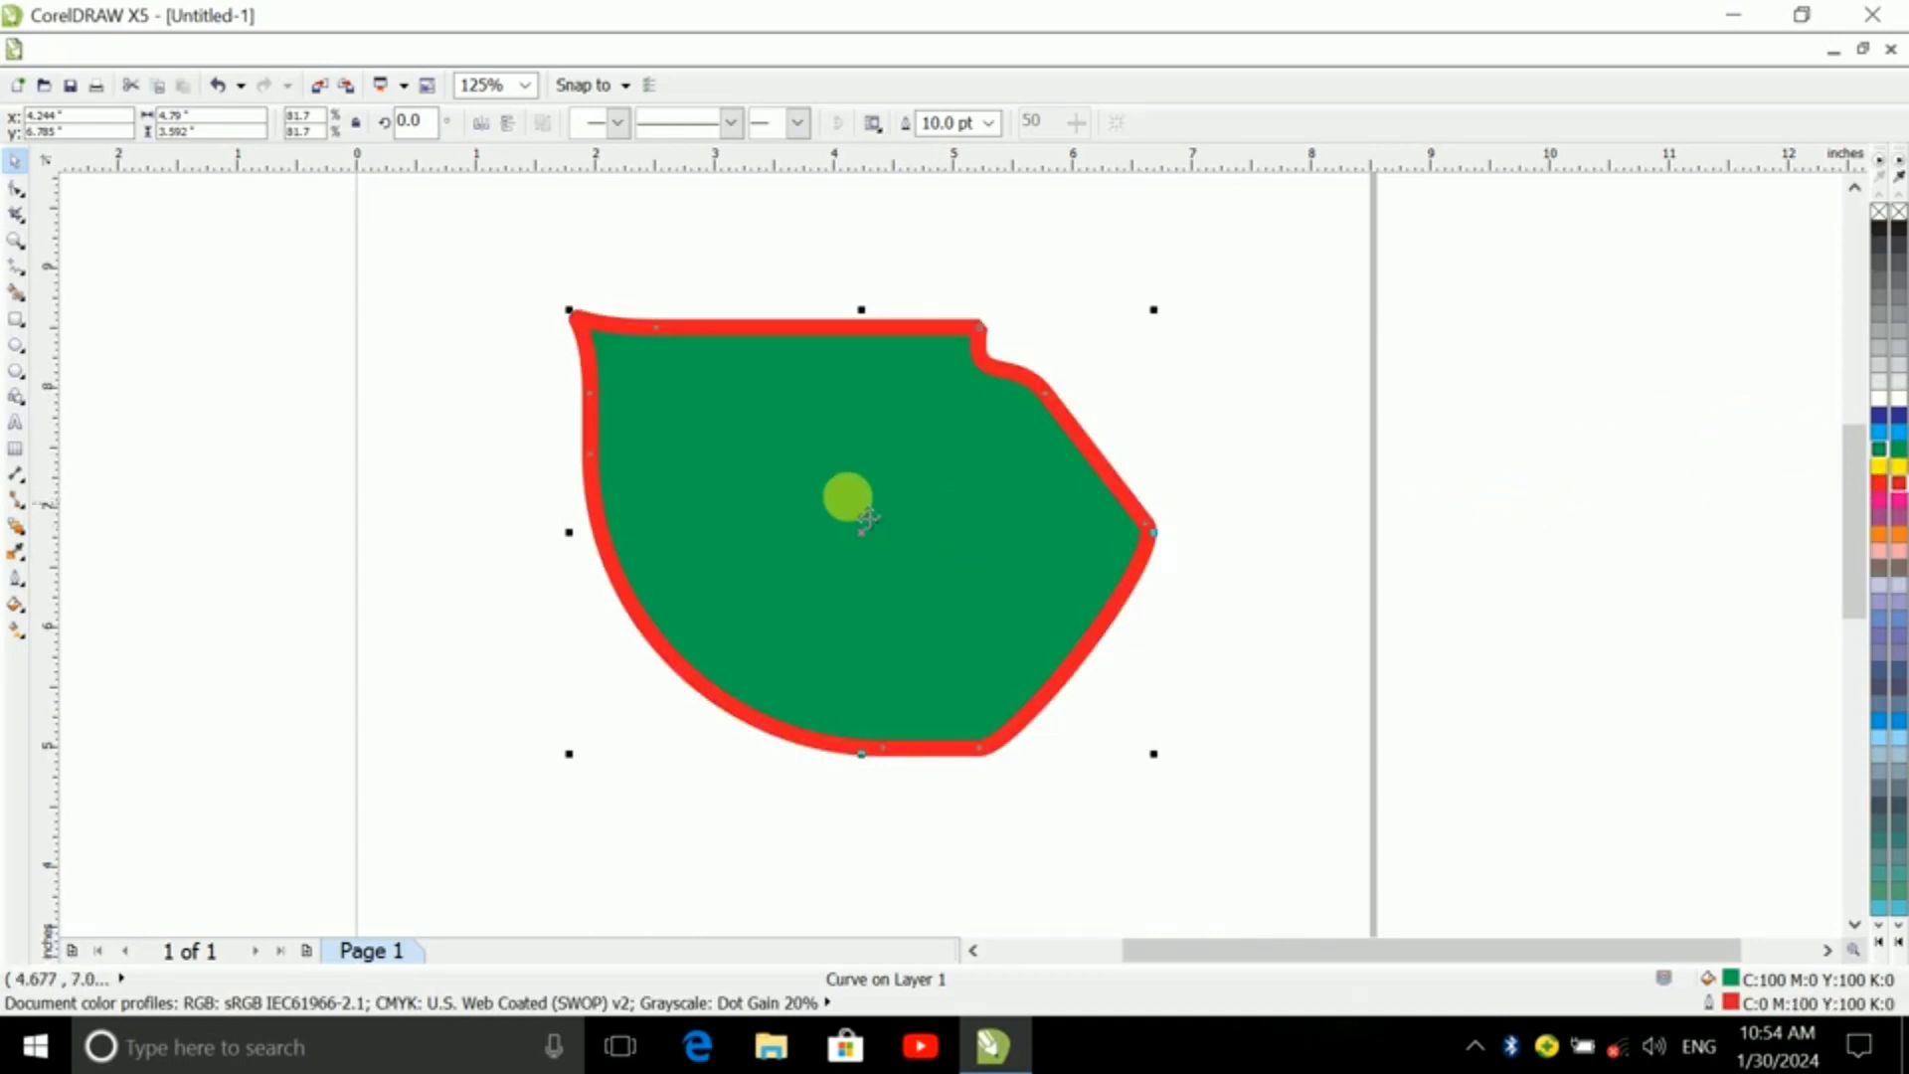
scroll(908, 426, down, 1)
scroll(907, 509, up, 1)
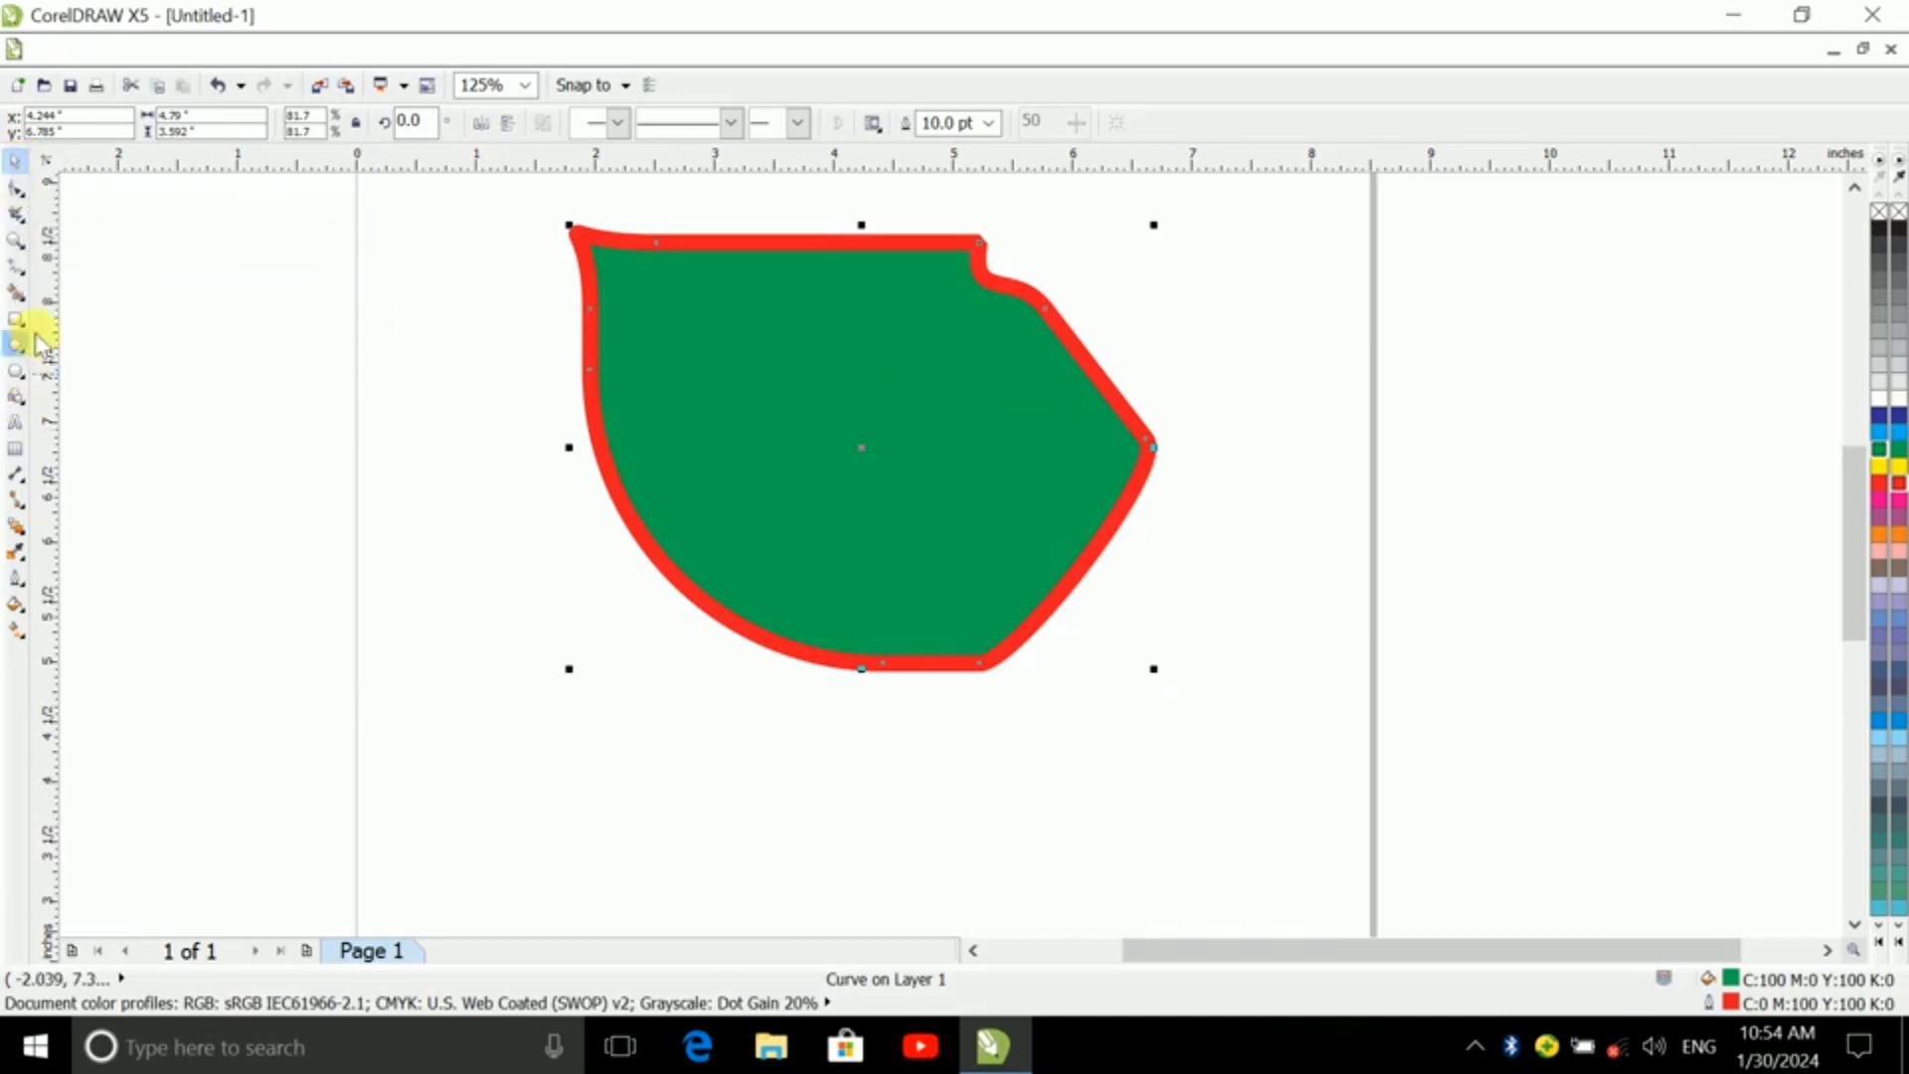
- Crop the curve to an area of about 2.34 by 2.85 inches around its upper-left corner, and undo the crop
click(15, 214)
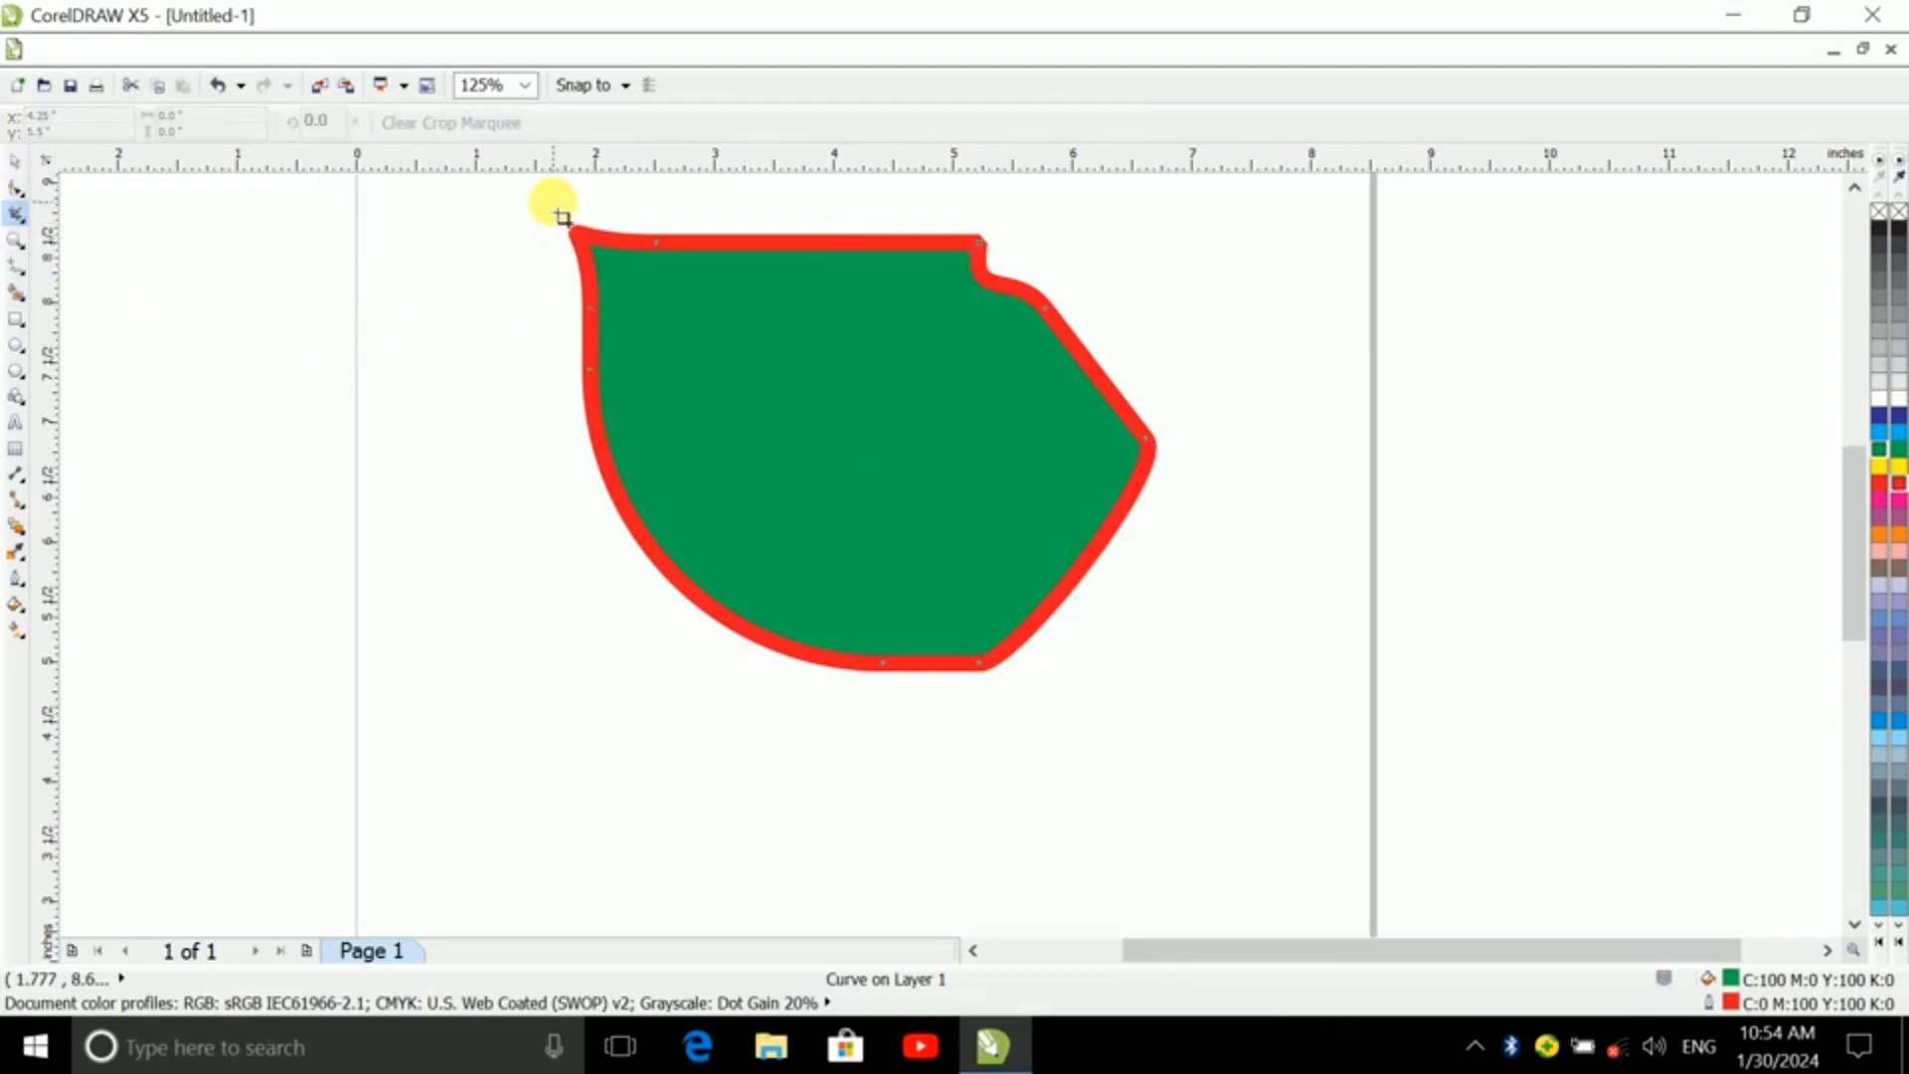
drag(552, 202, 832, 542)
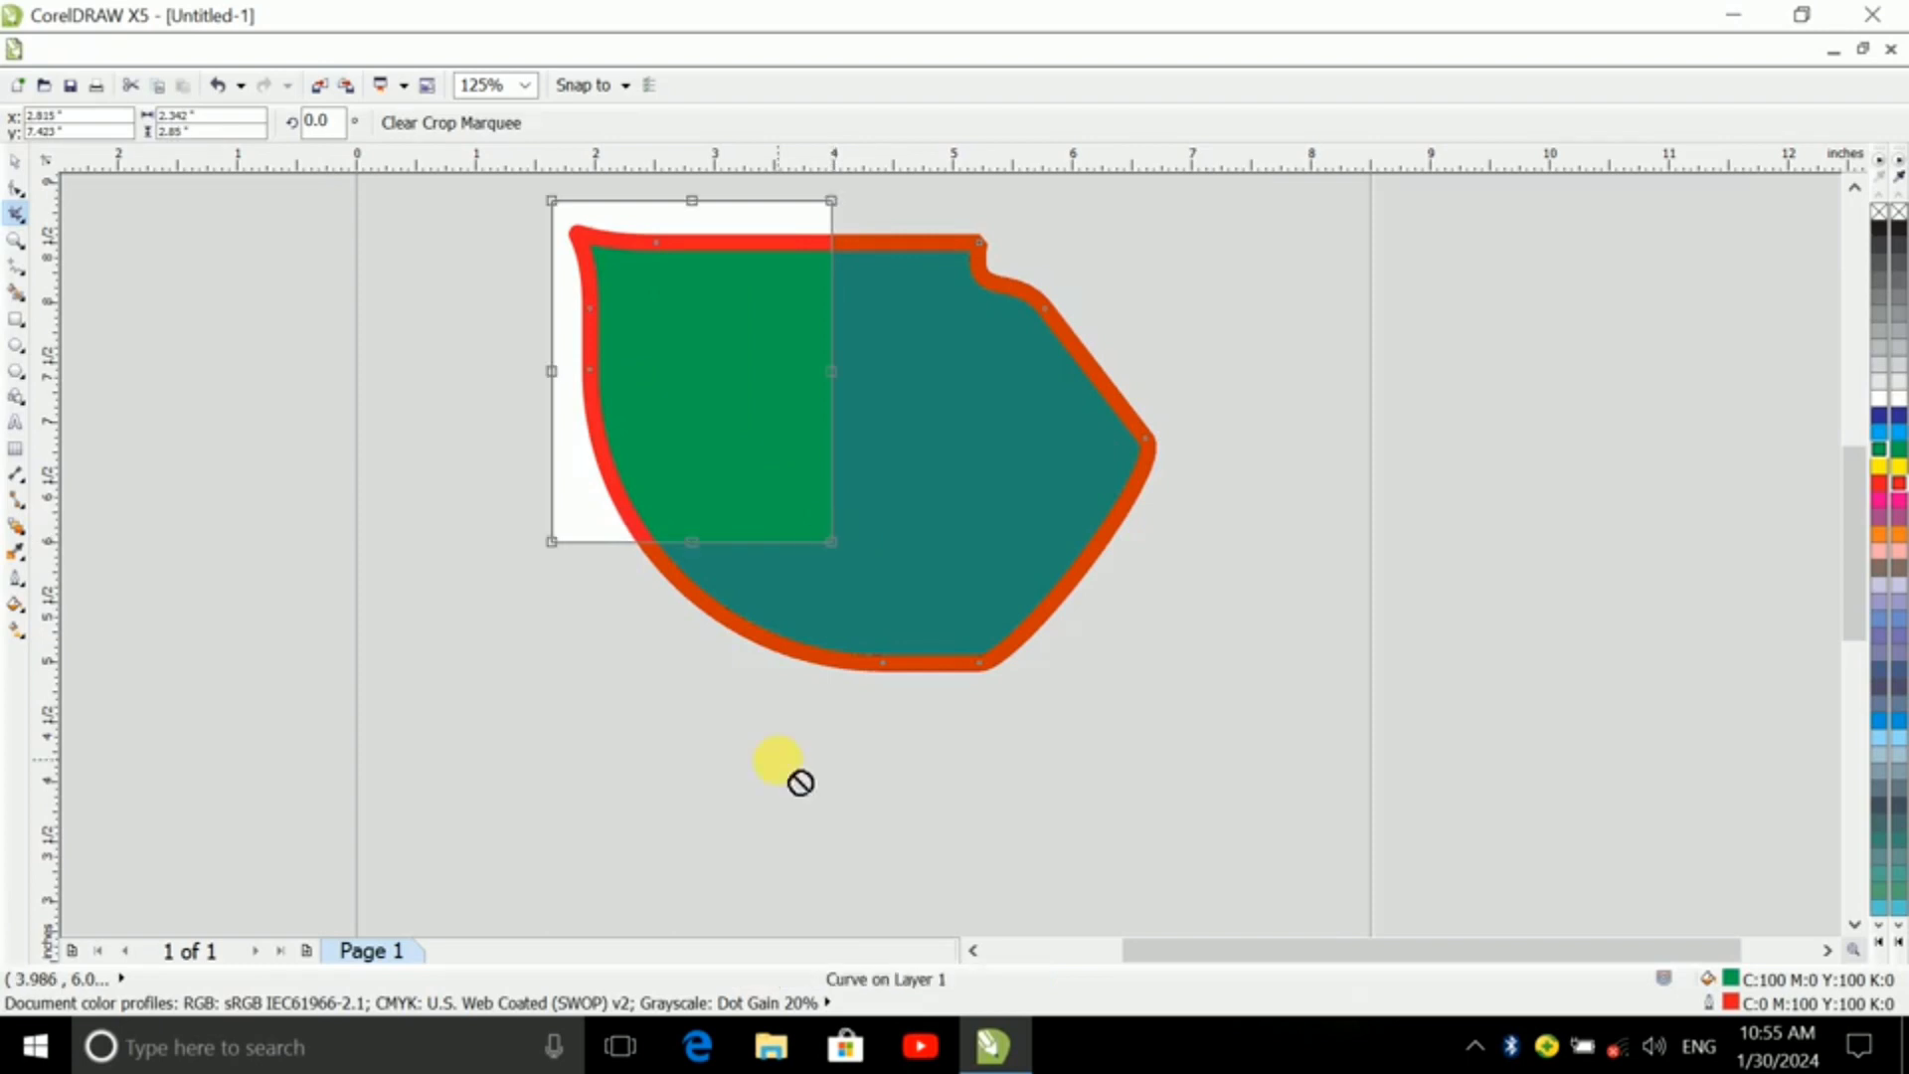
double_click(677, 432)
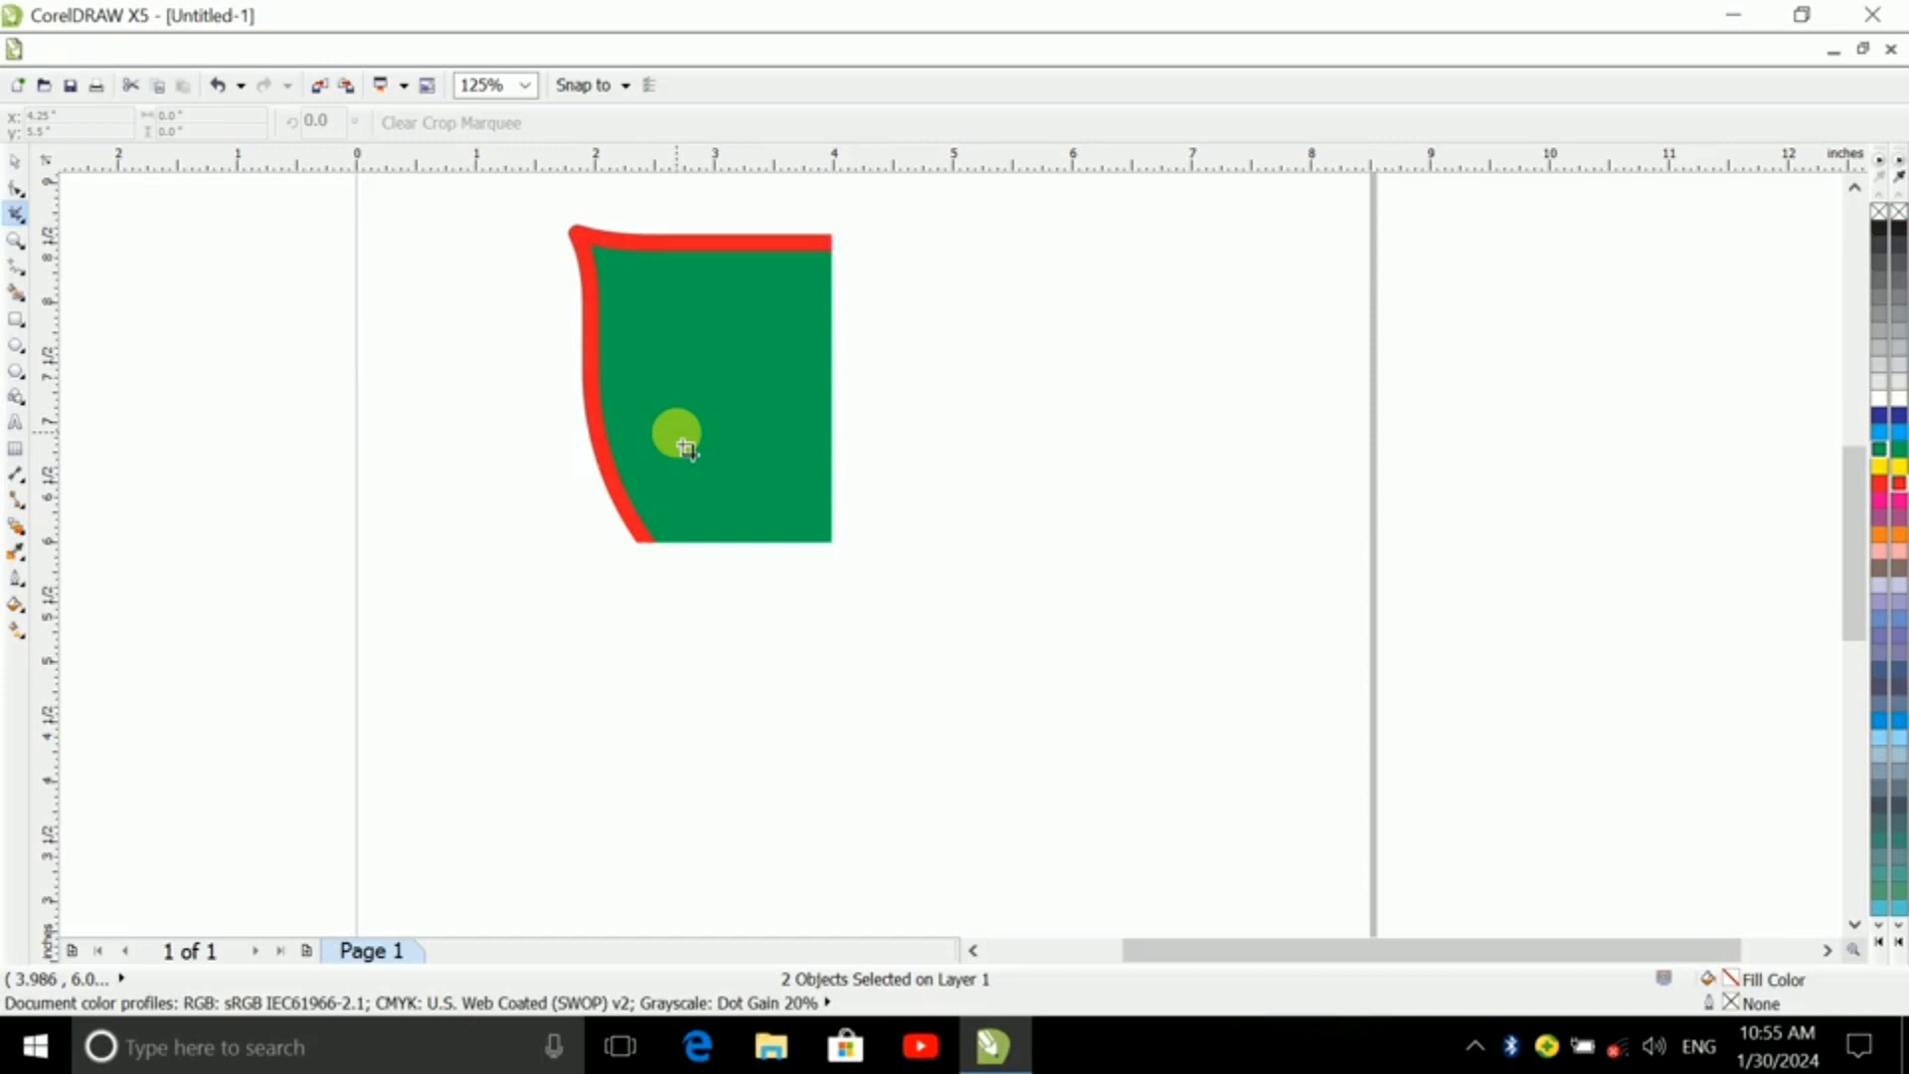
key(ctrl+z)
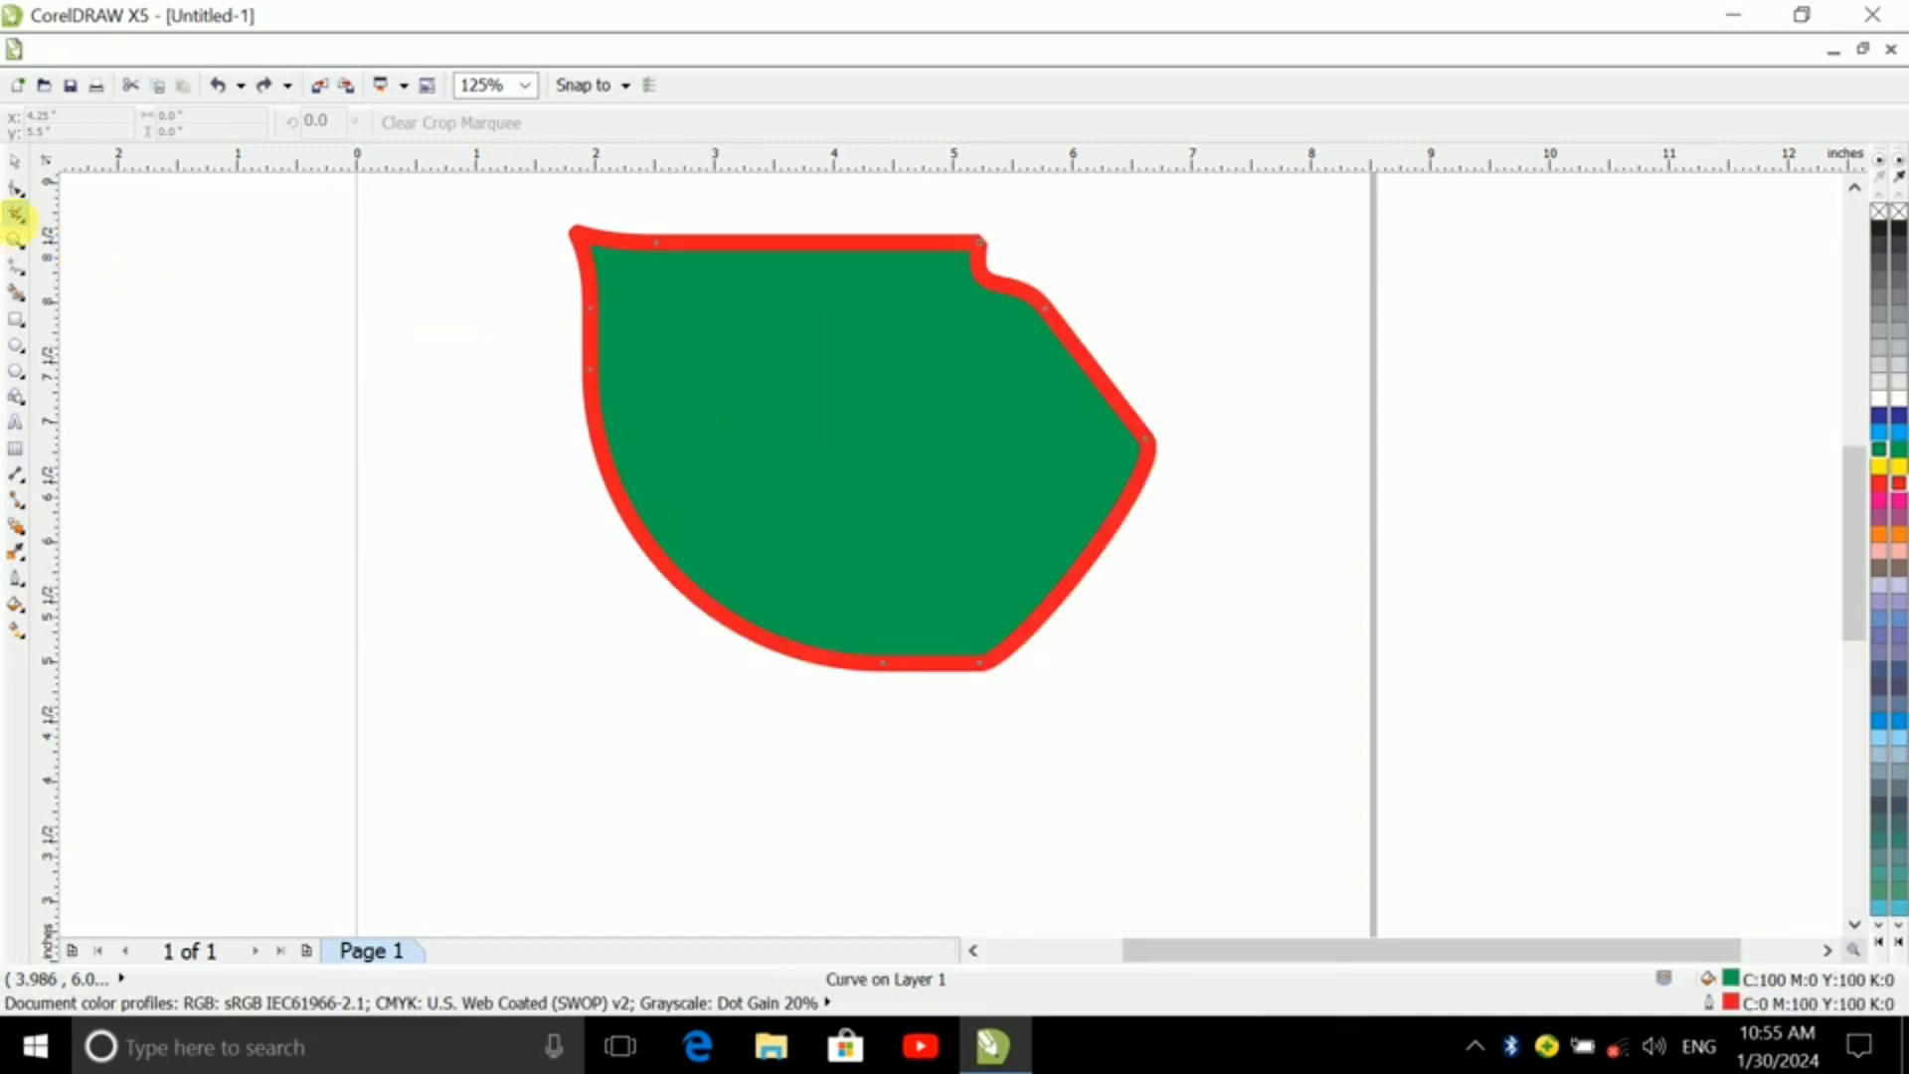
- Cut the curve in two with the Knife tool, freehand from the right end of its top edge down to its lower-right node
click(14, 219)
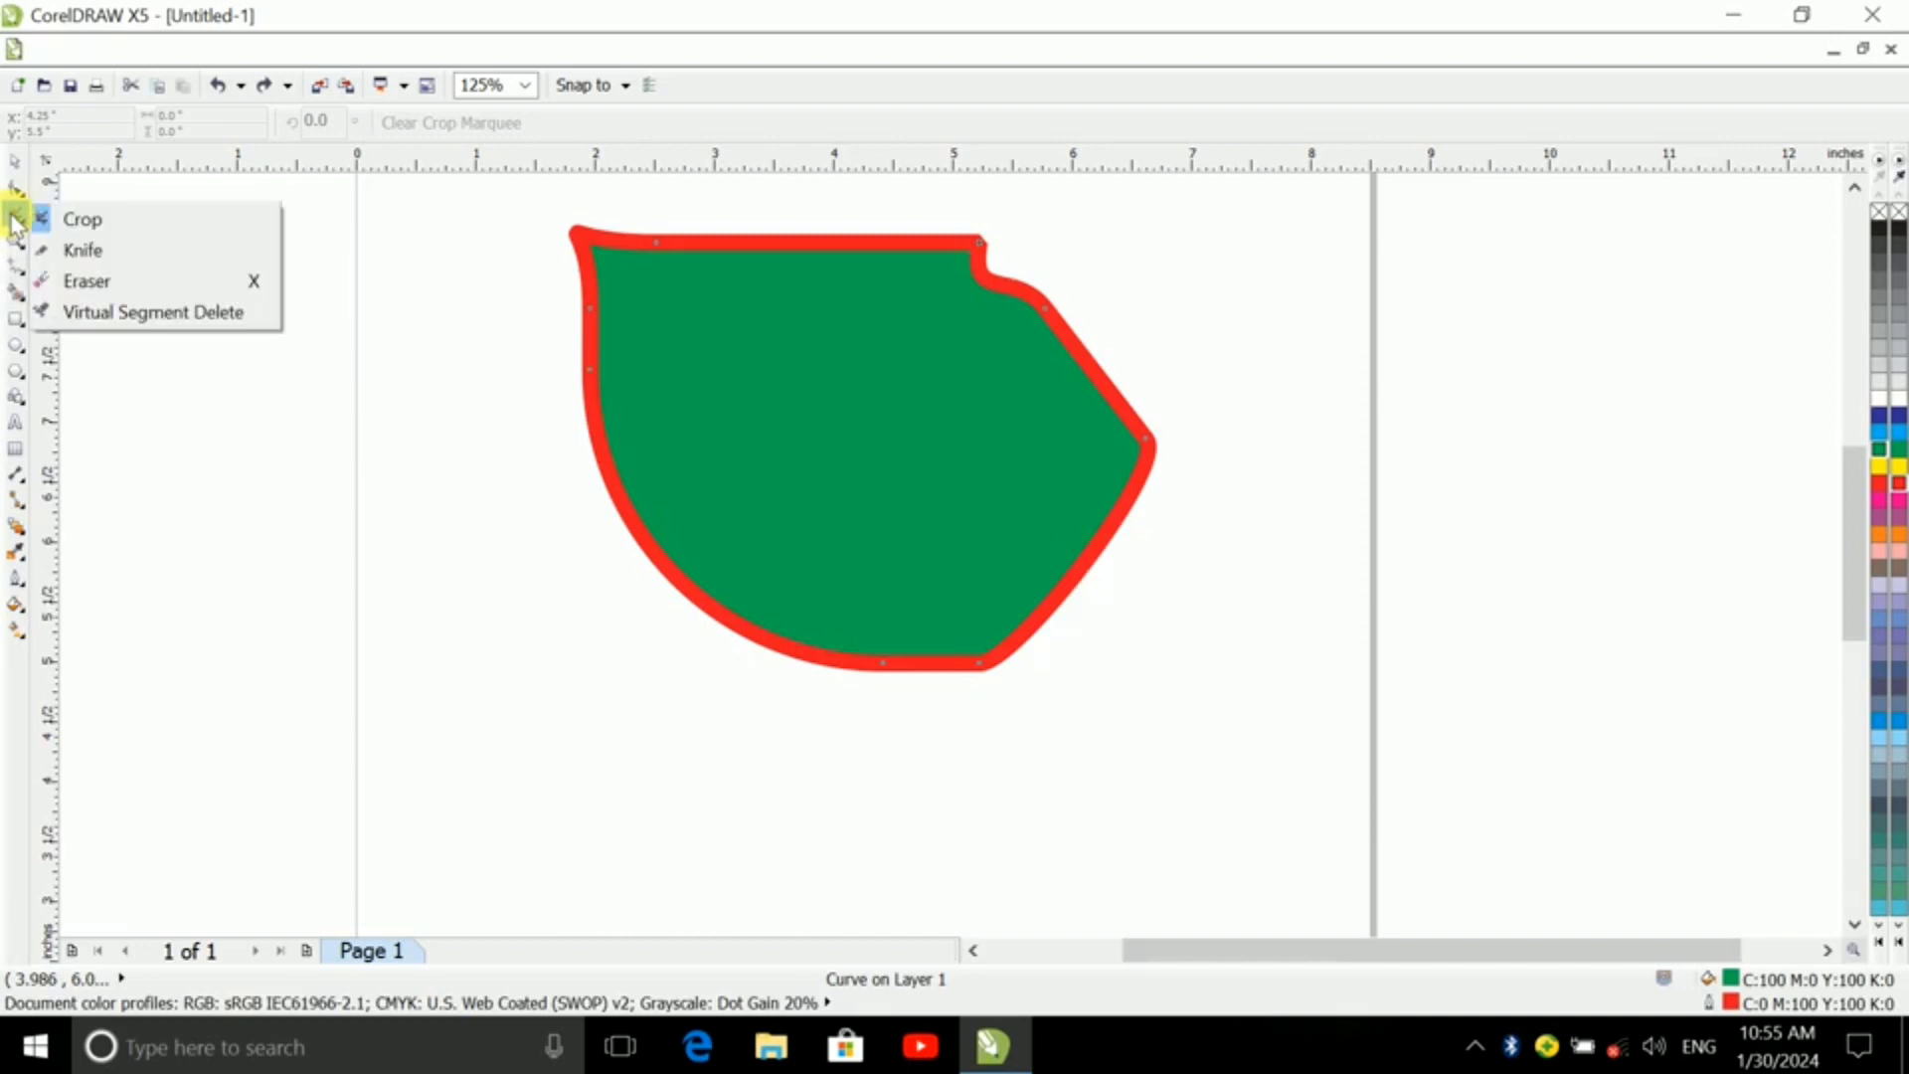
click(95, 250)
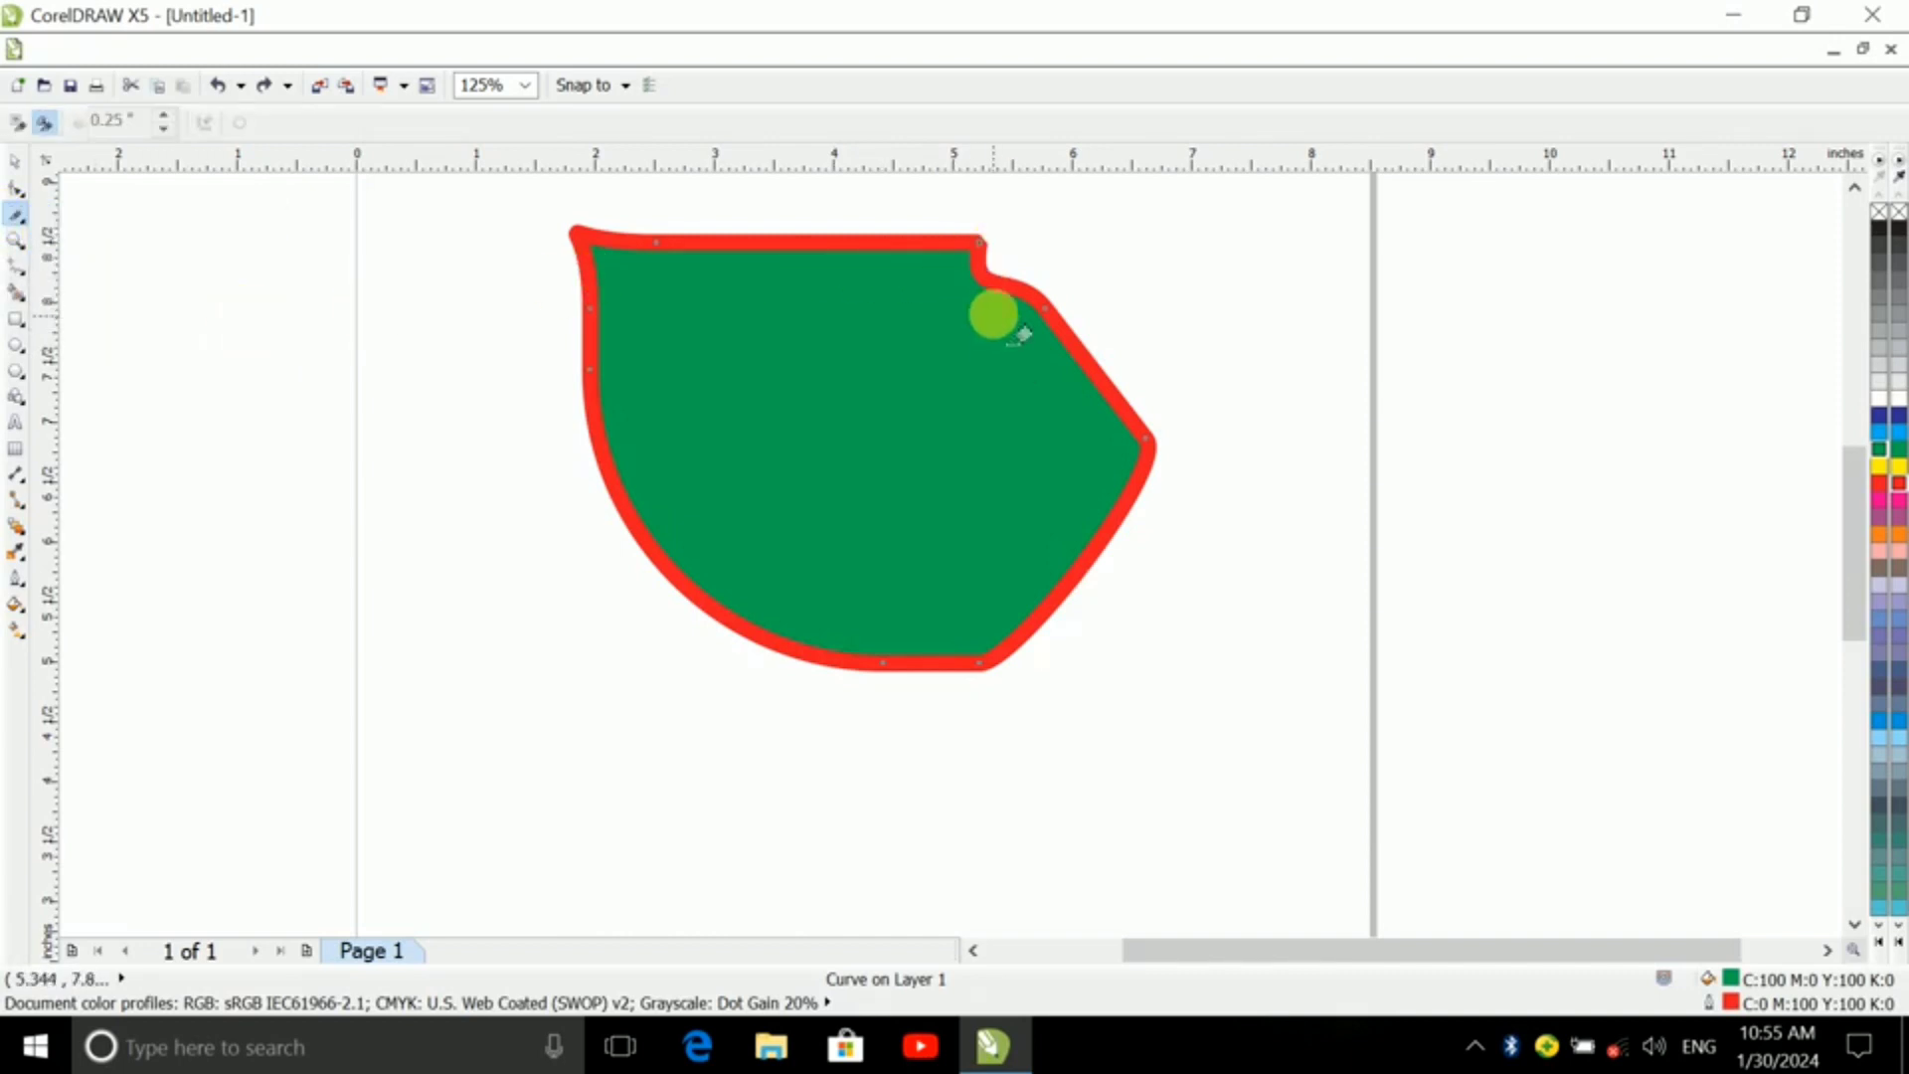
scroll(994, 311, up, 4)
scroll(1079, 266, down, 4)
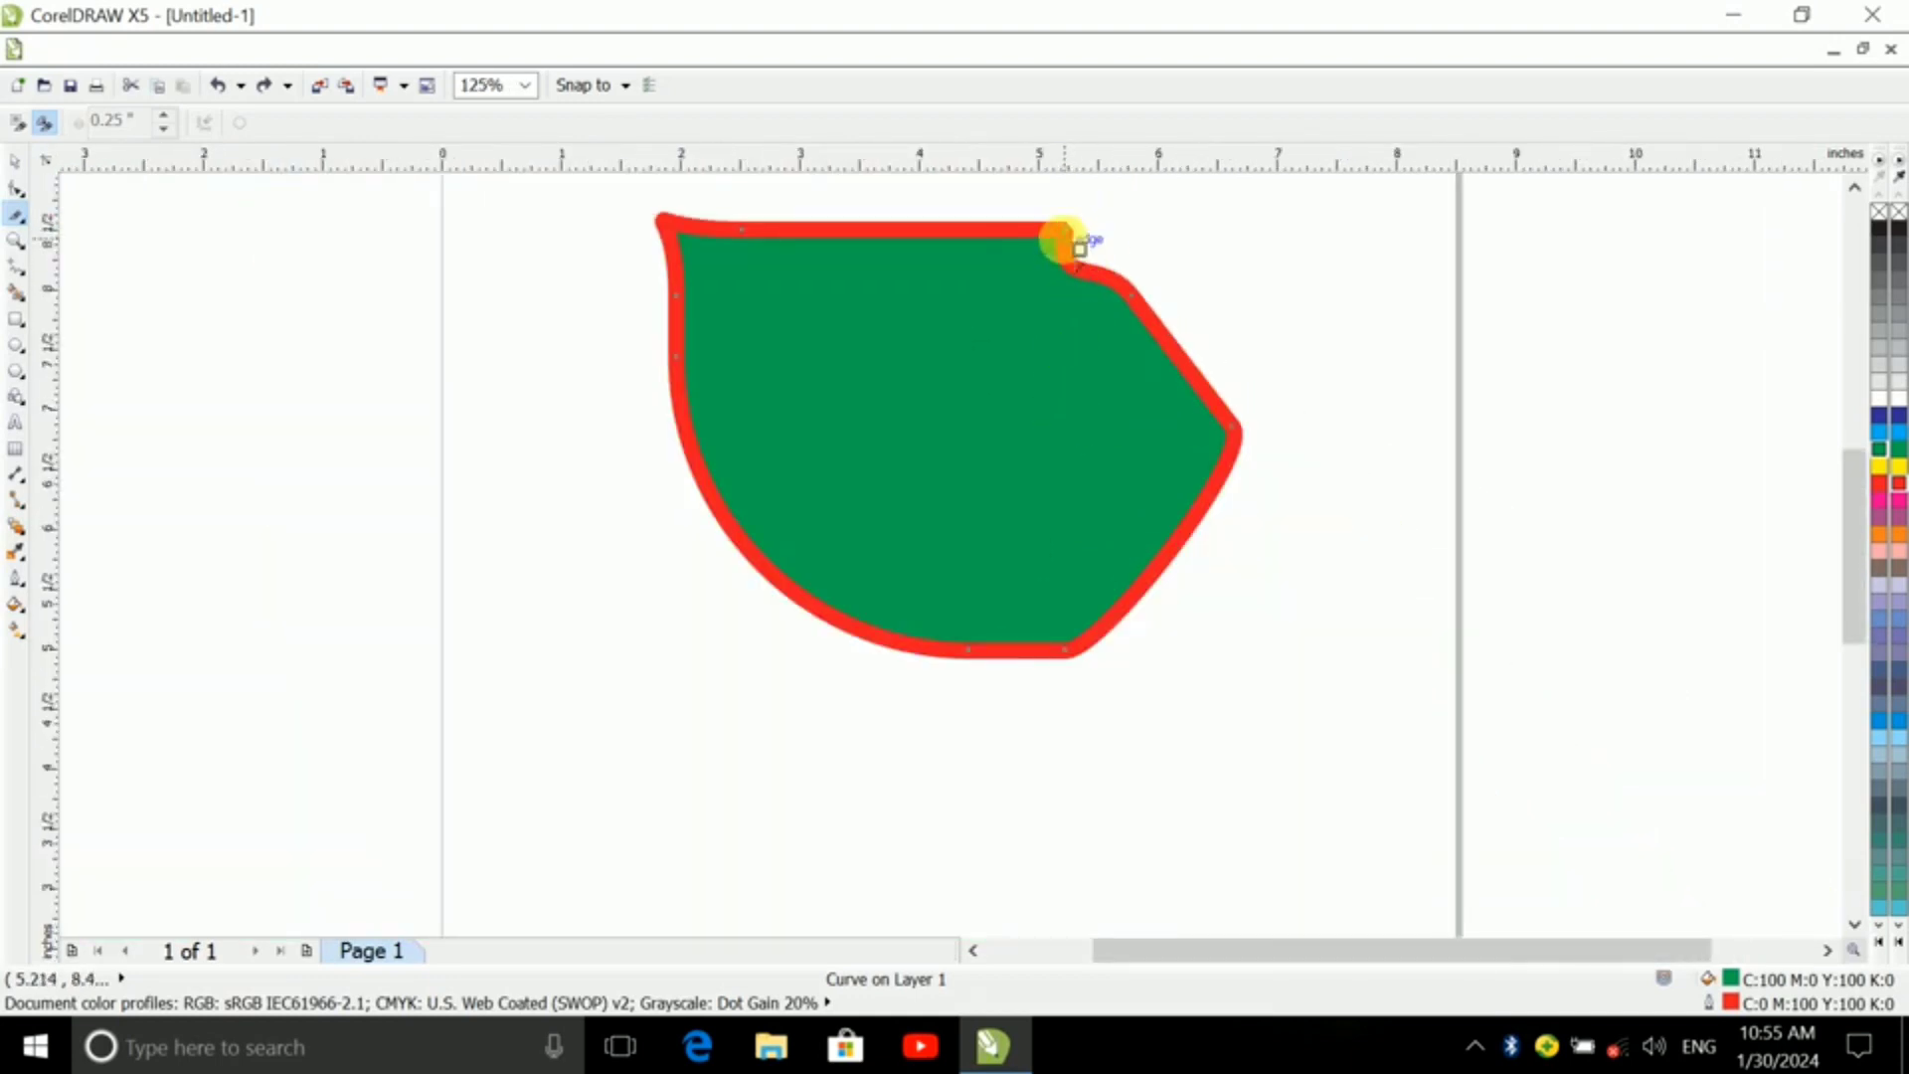
drag(1064, 230, 1065, 649)
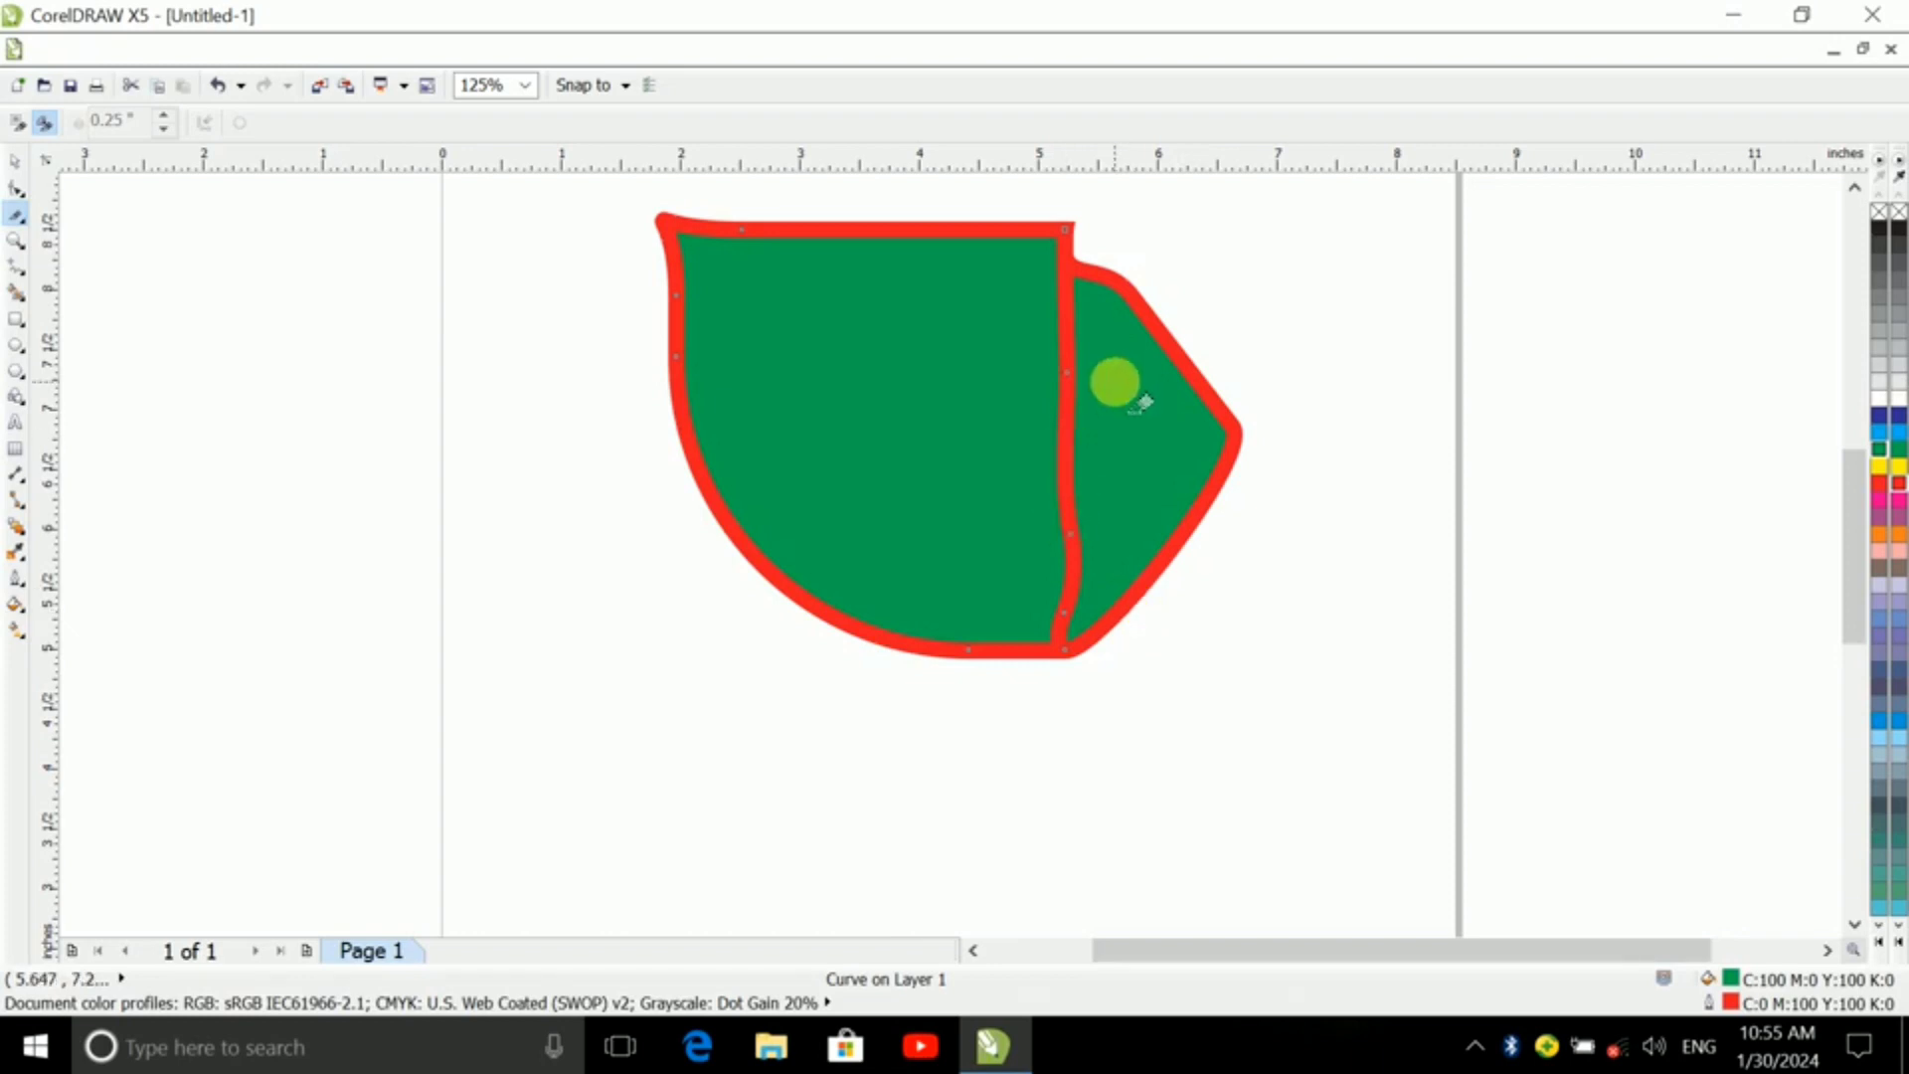
- Move the cut-off right-hand piece about 1.7 inches away from the rest, and undo both the move and the cut
click(16, 160)
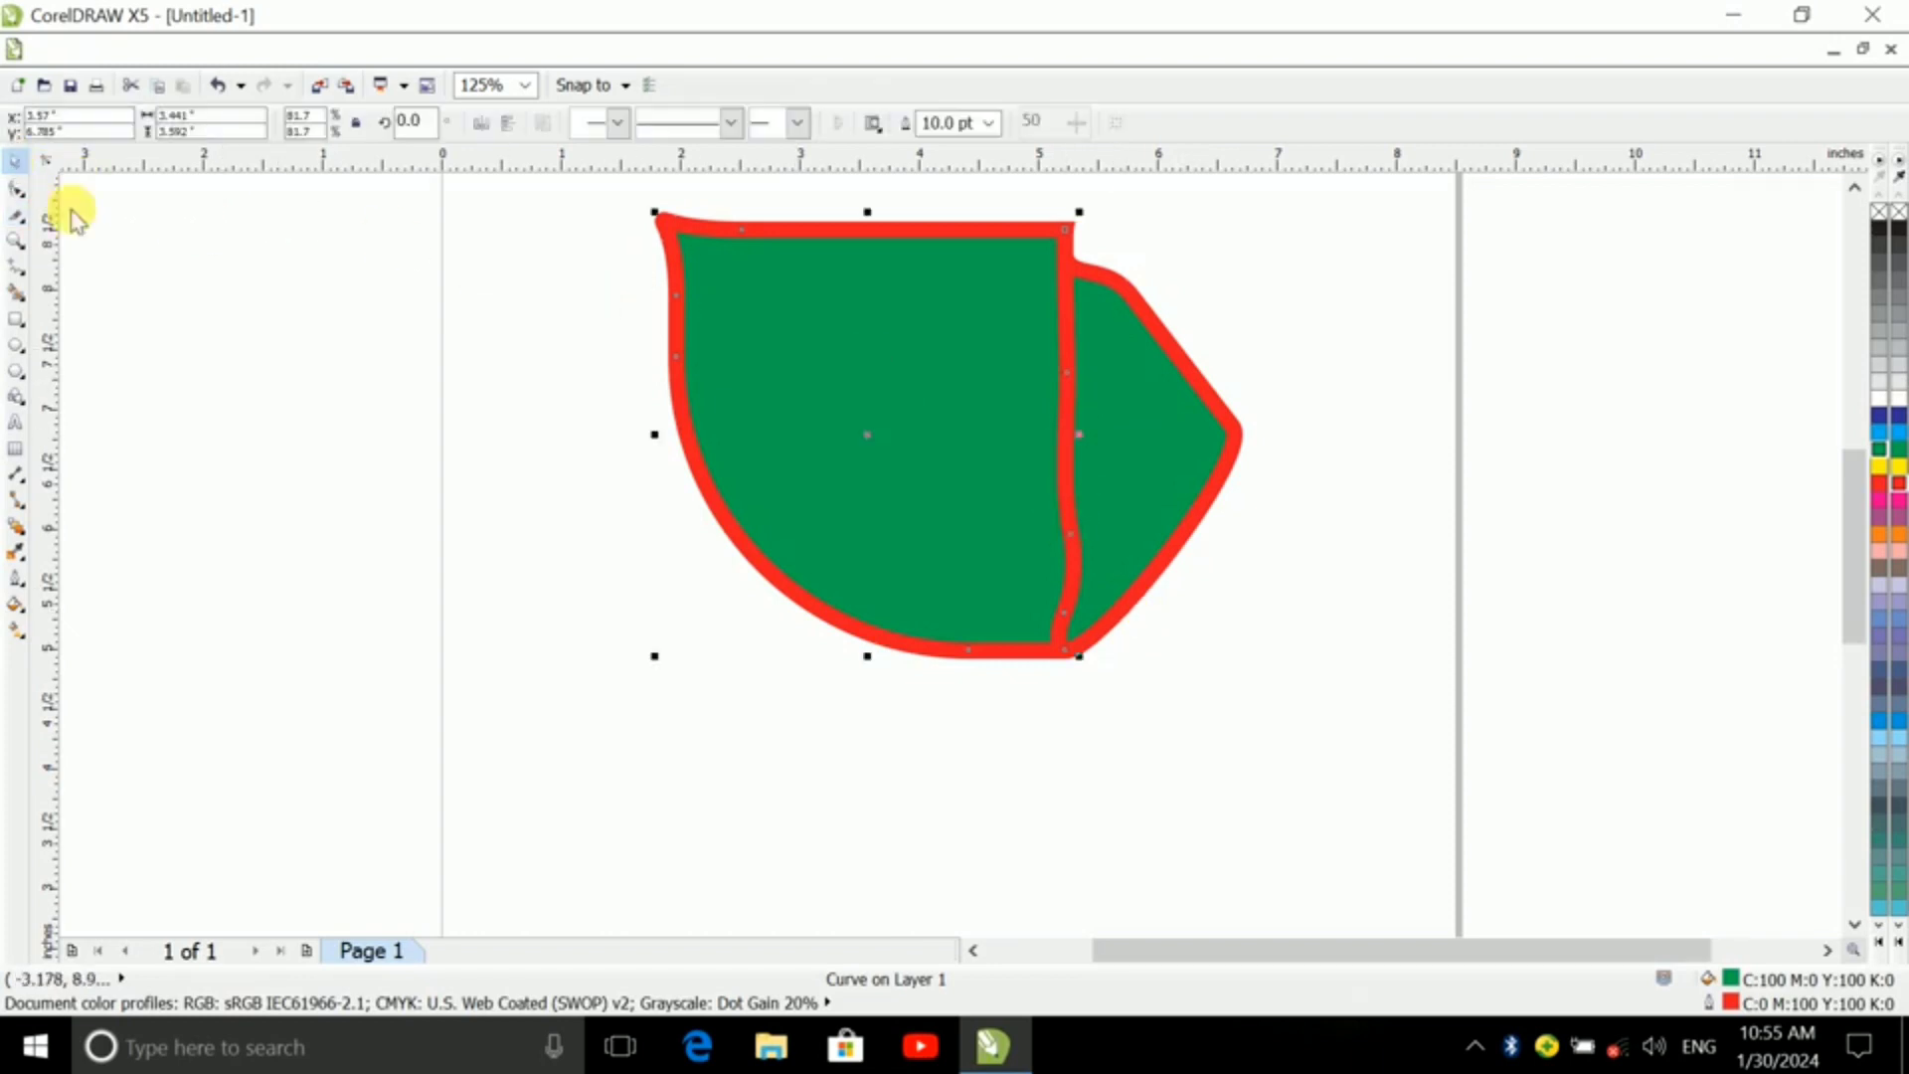
drag(1200, 477, 1388, 489)
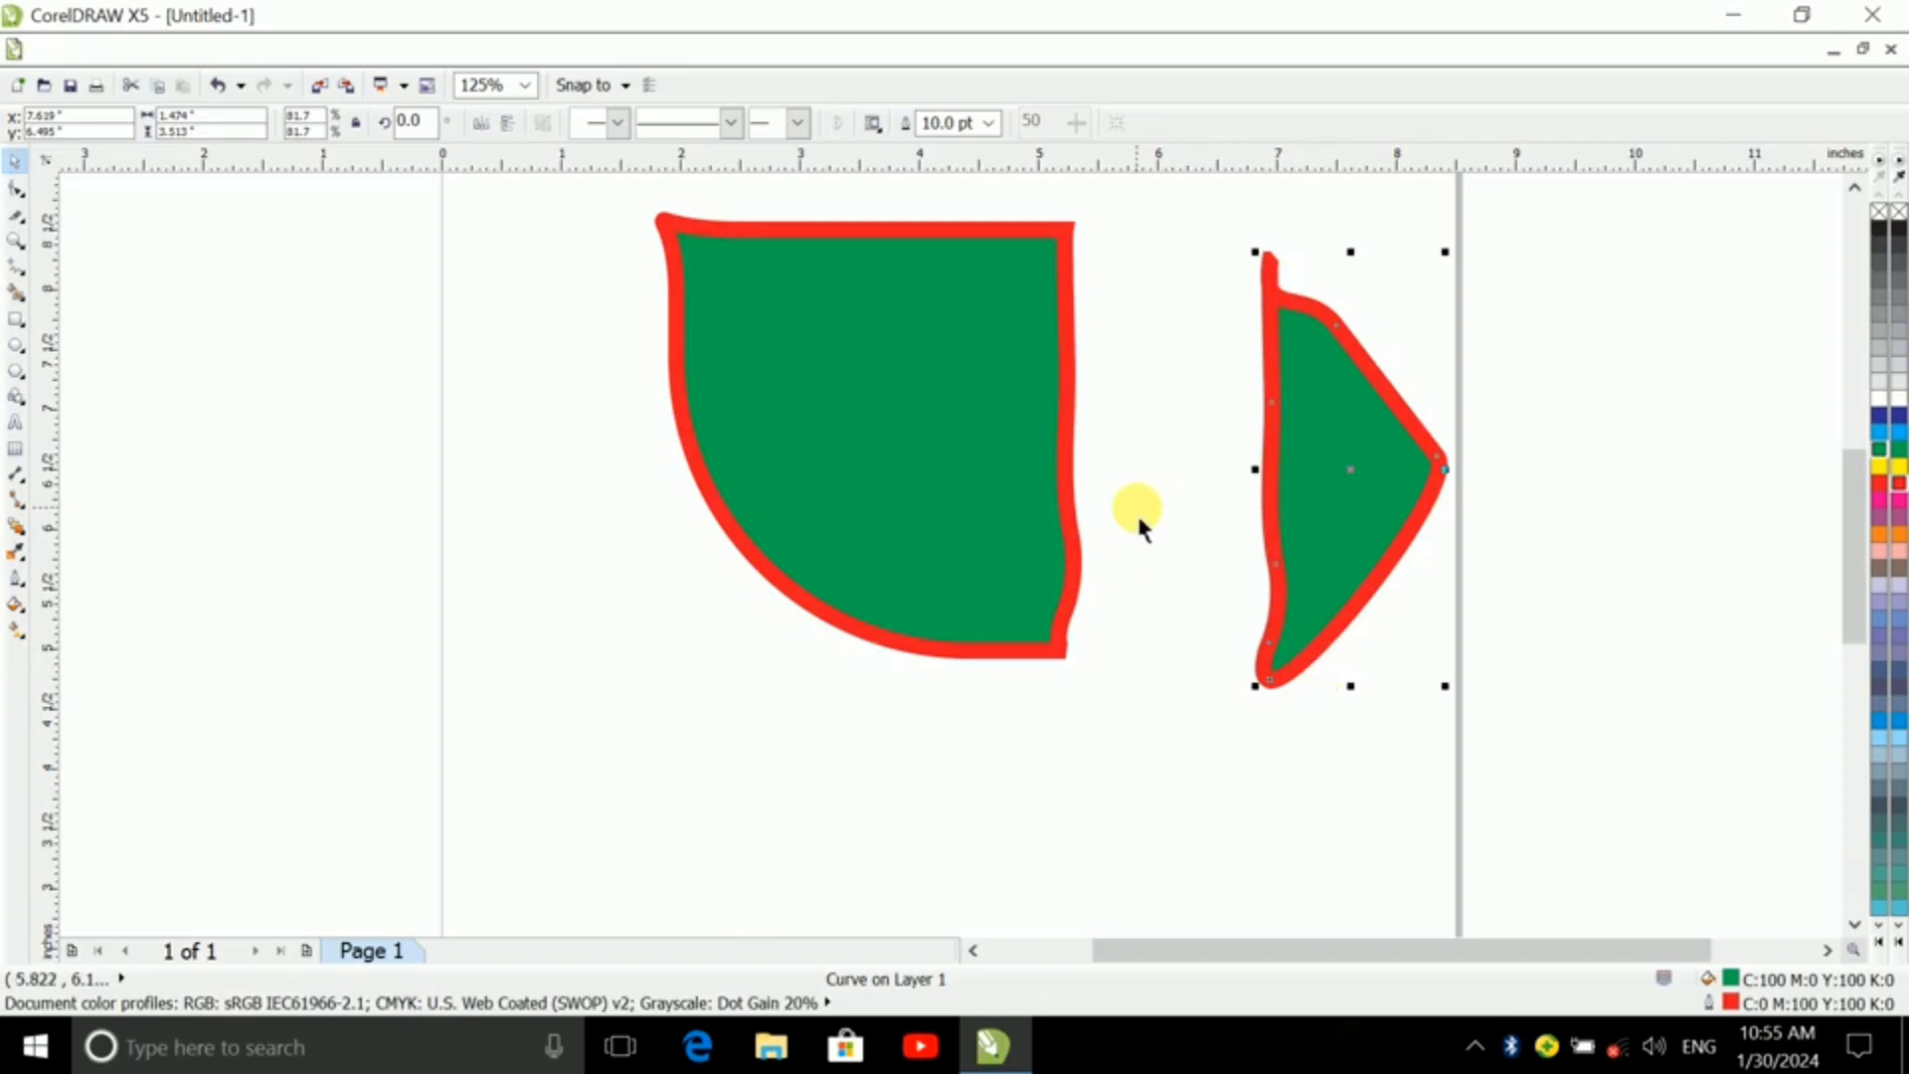
key(ctrl+z)
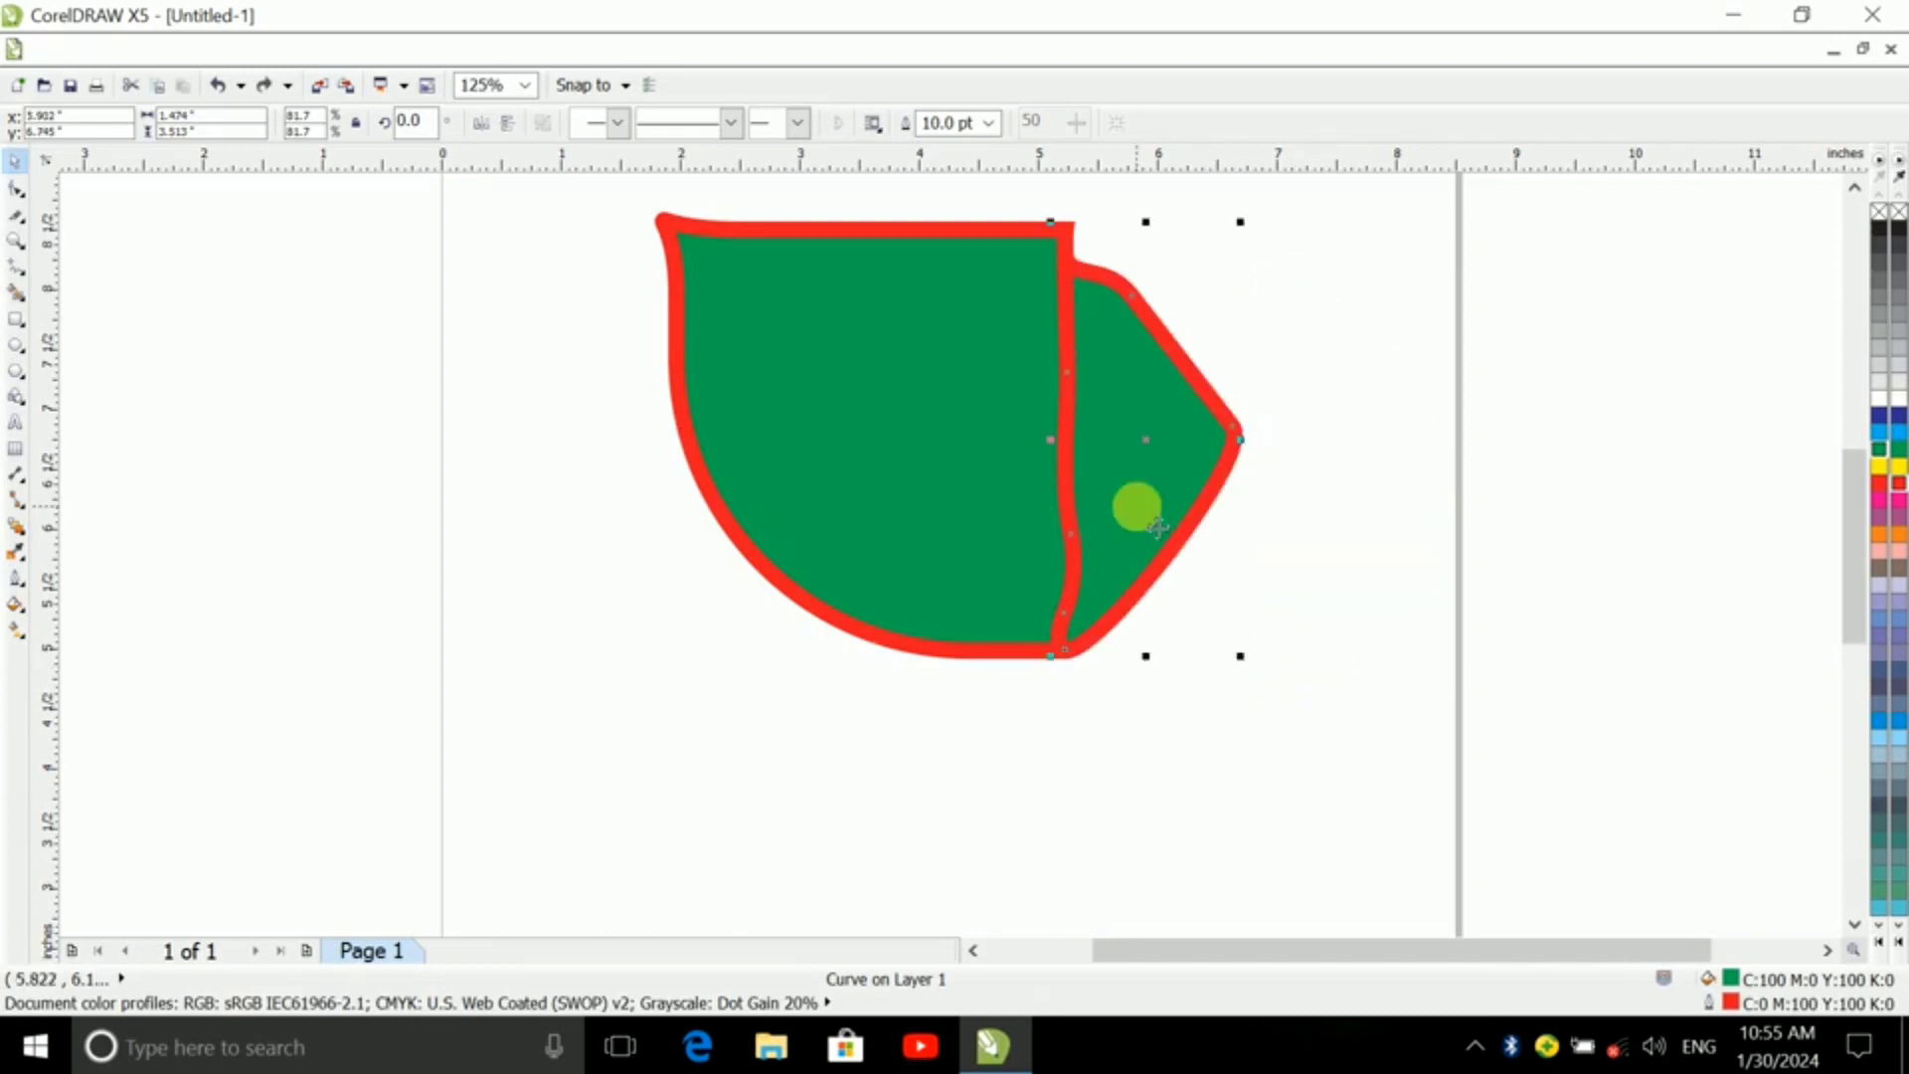
key(ctrl+z)
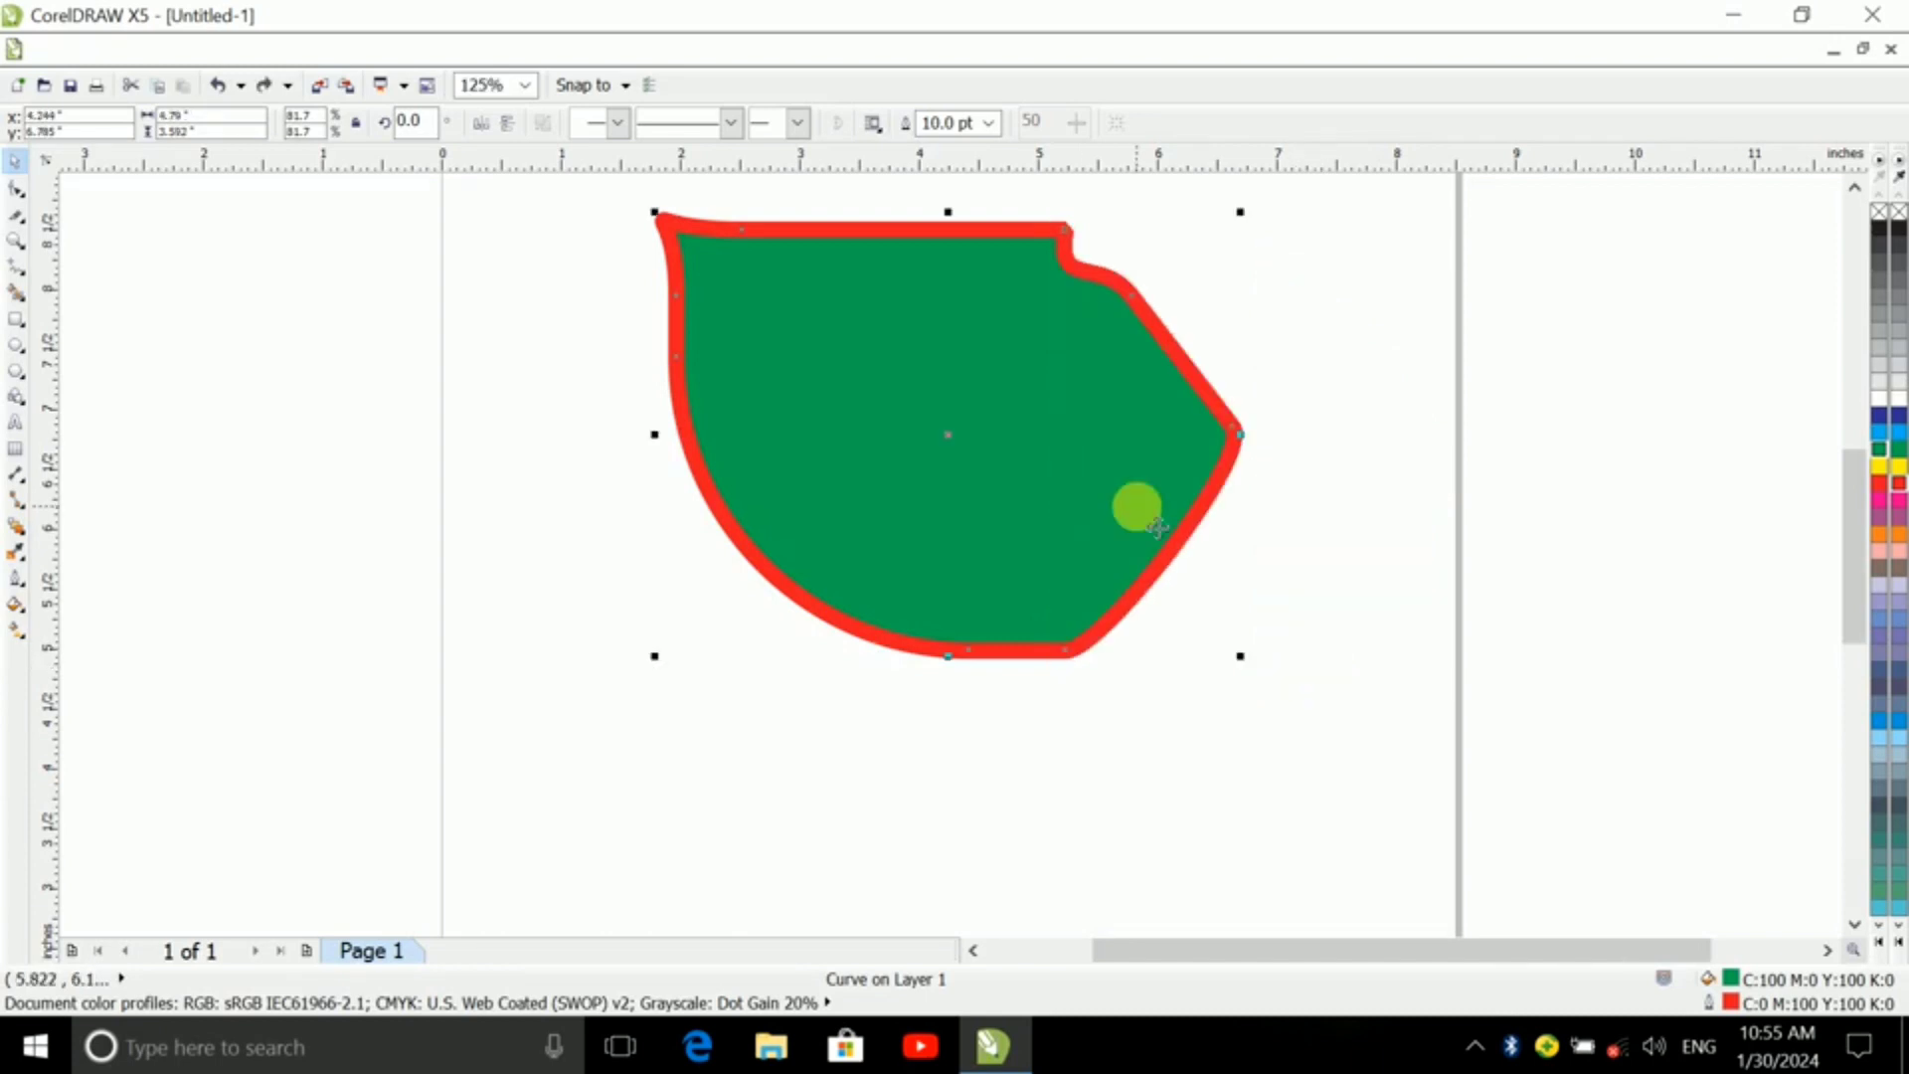
- Smear the upper-right node inward and the rightmost corner outward with the Smudge Brush, and undo the smears
click(18, 194)
click(79, 224)
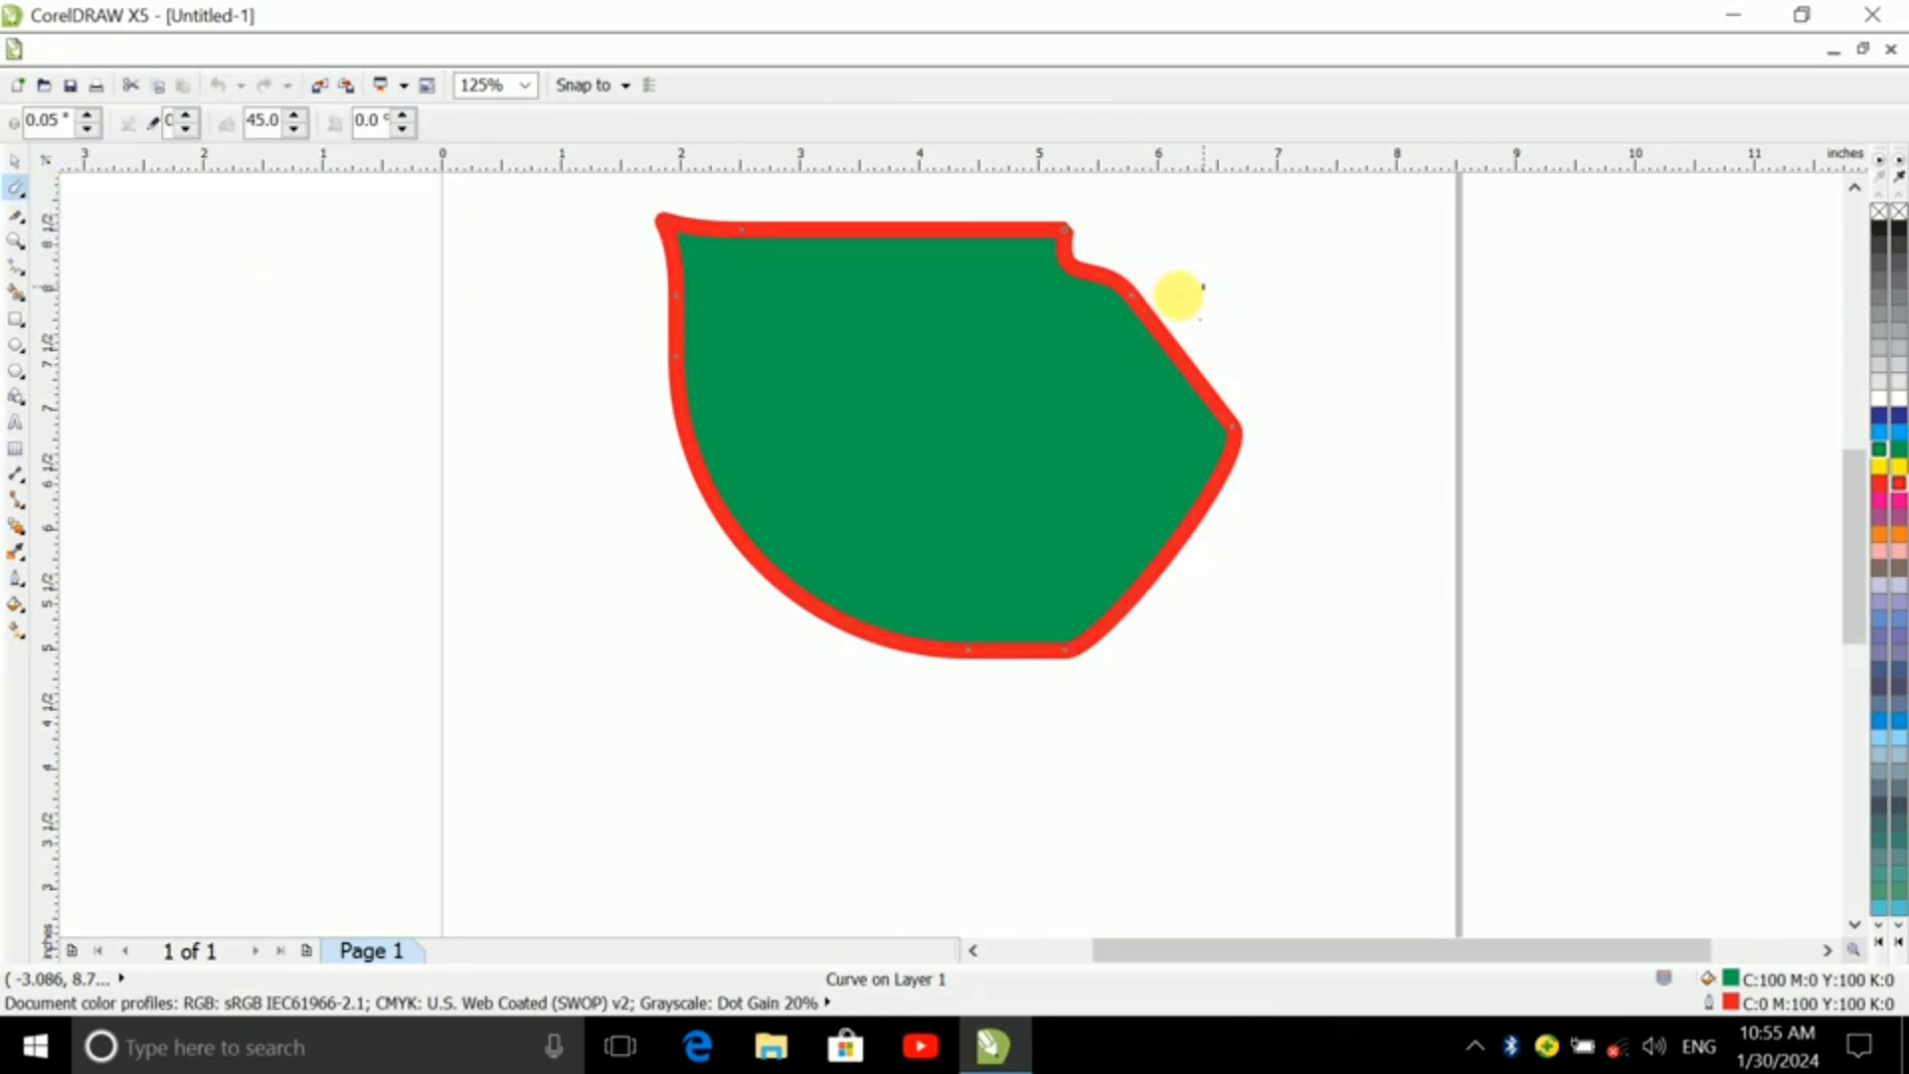
drag(1140, 296, 1114, 378)
scroll(1143, 375, up, 3)
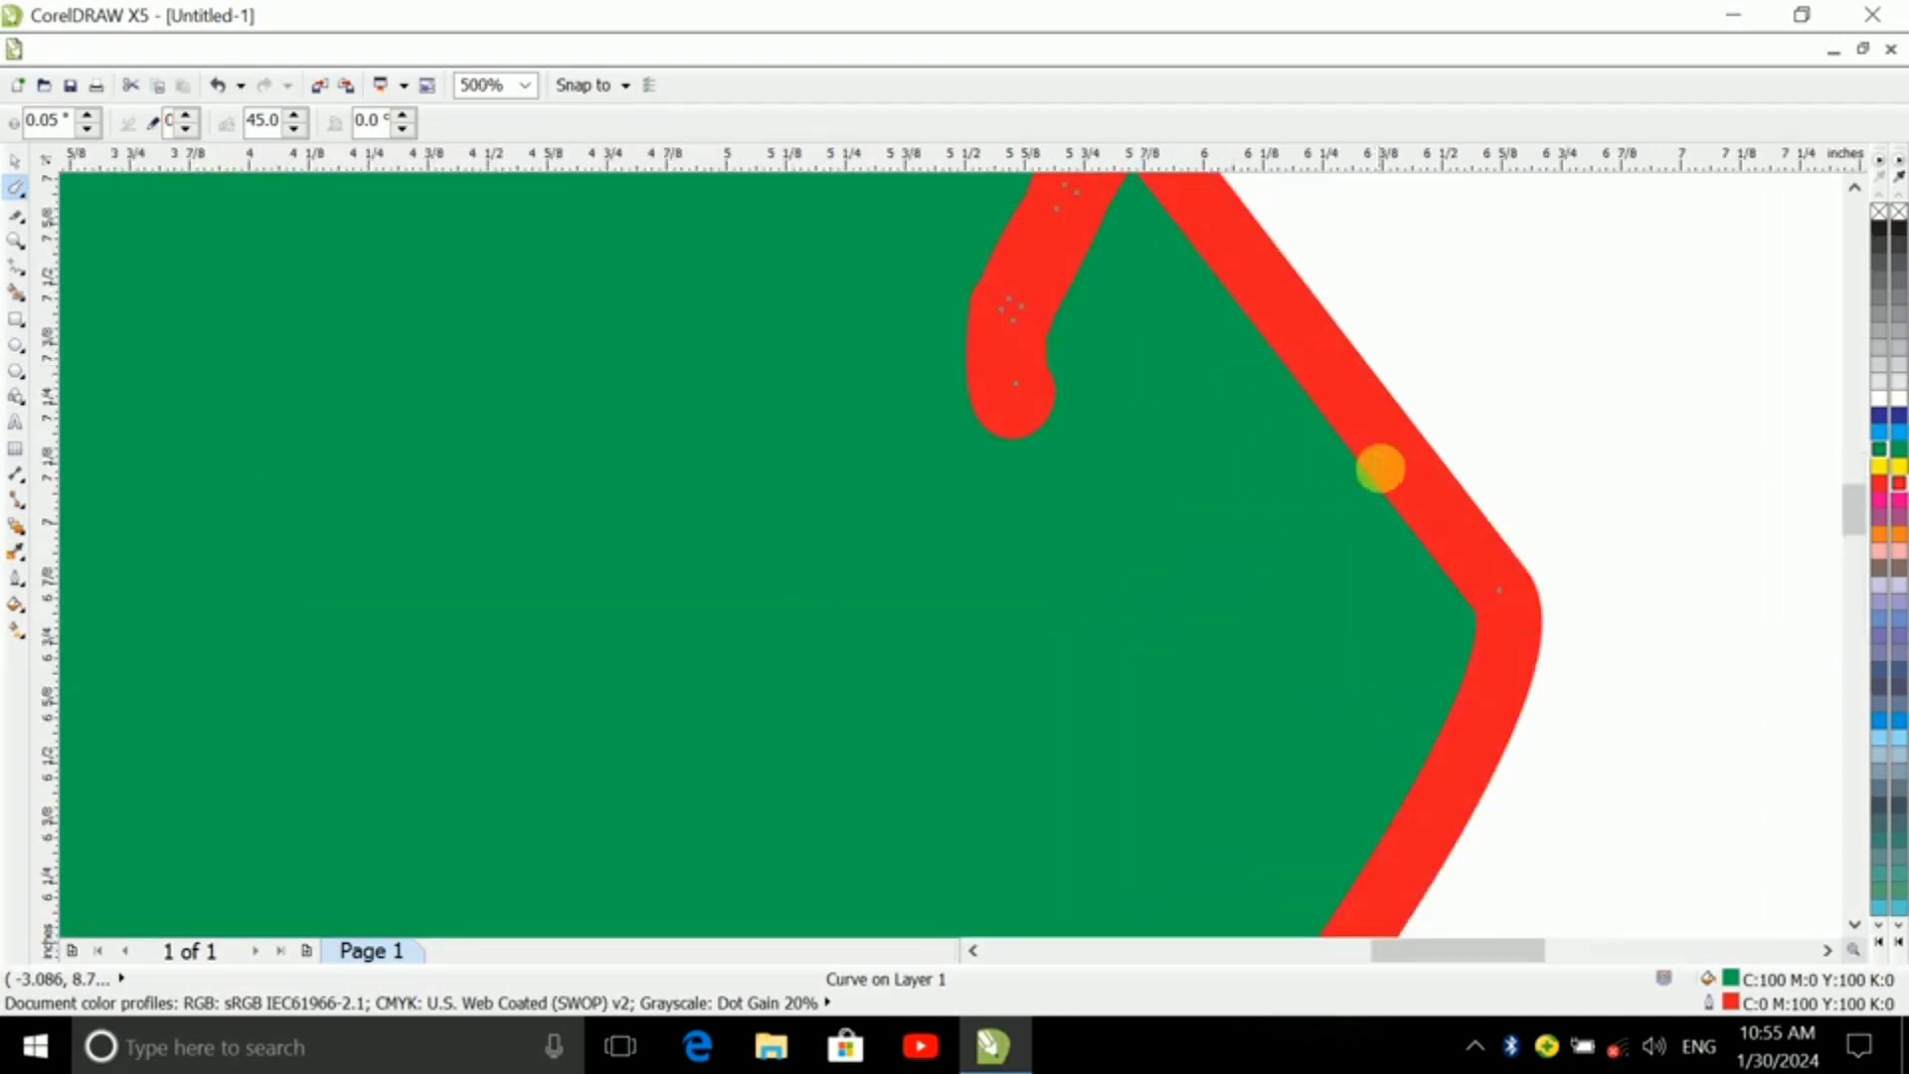
drag(1498, 591, 1624, 541)
scroll(1486, 507, down, 3)
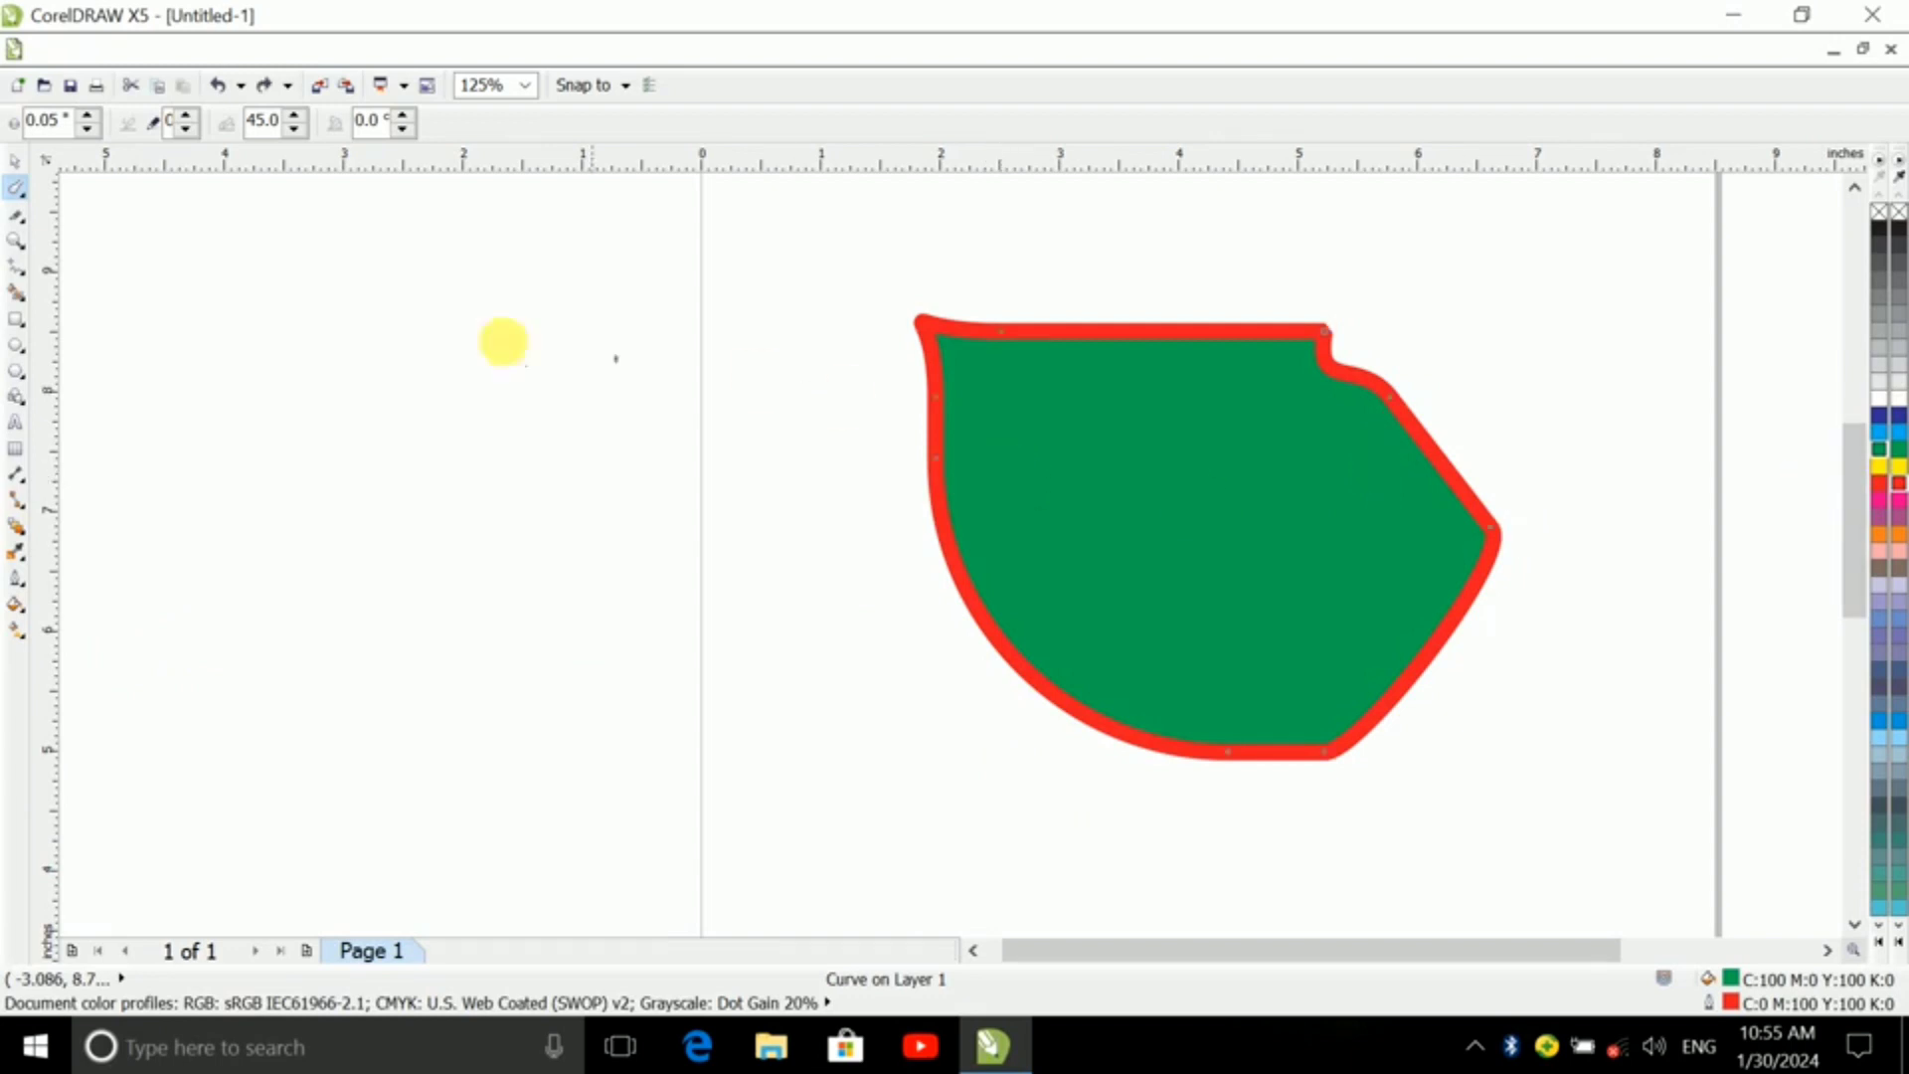
- Roughen the slanted upper-right edge down to the rightmost corner with the Roughen Brush at a 0.05-inch nib size
click(16, 192)
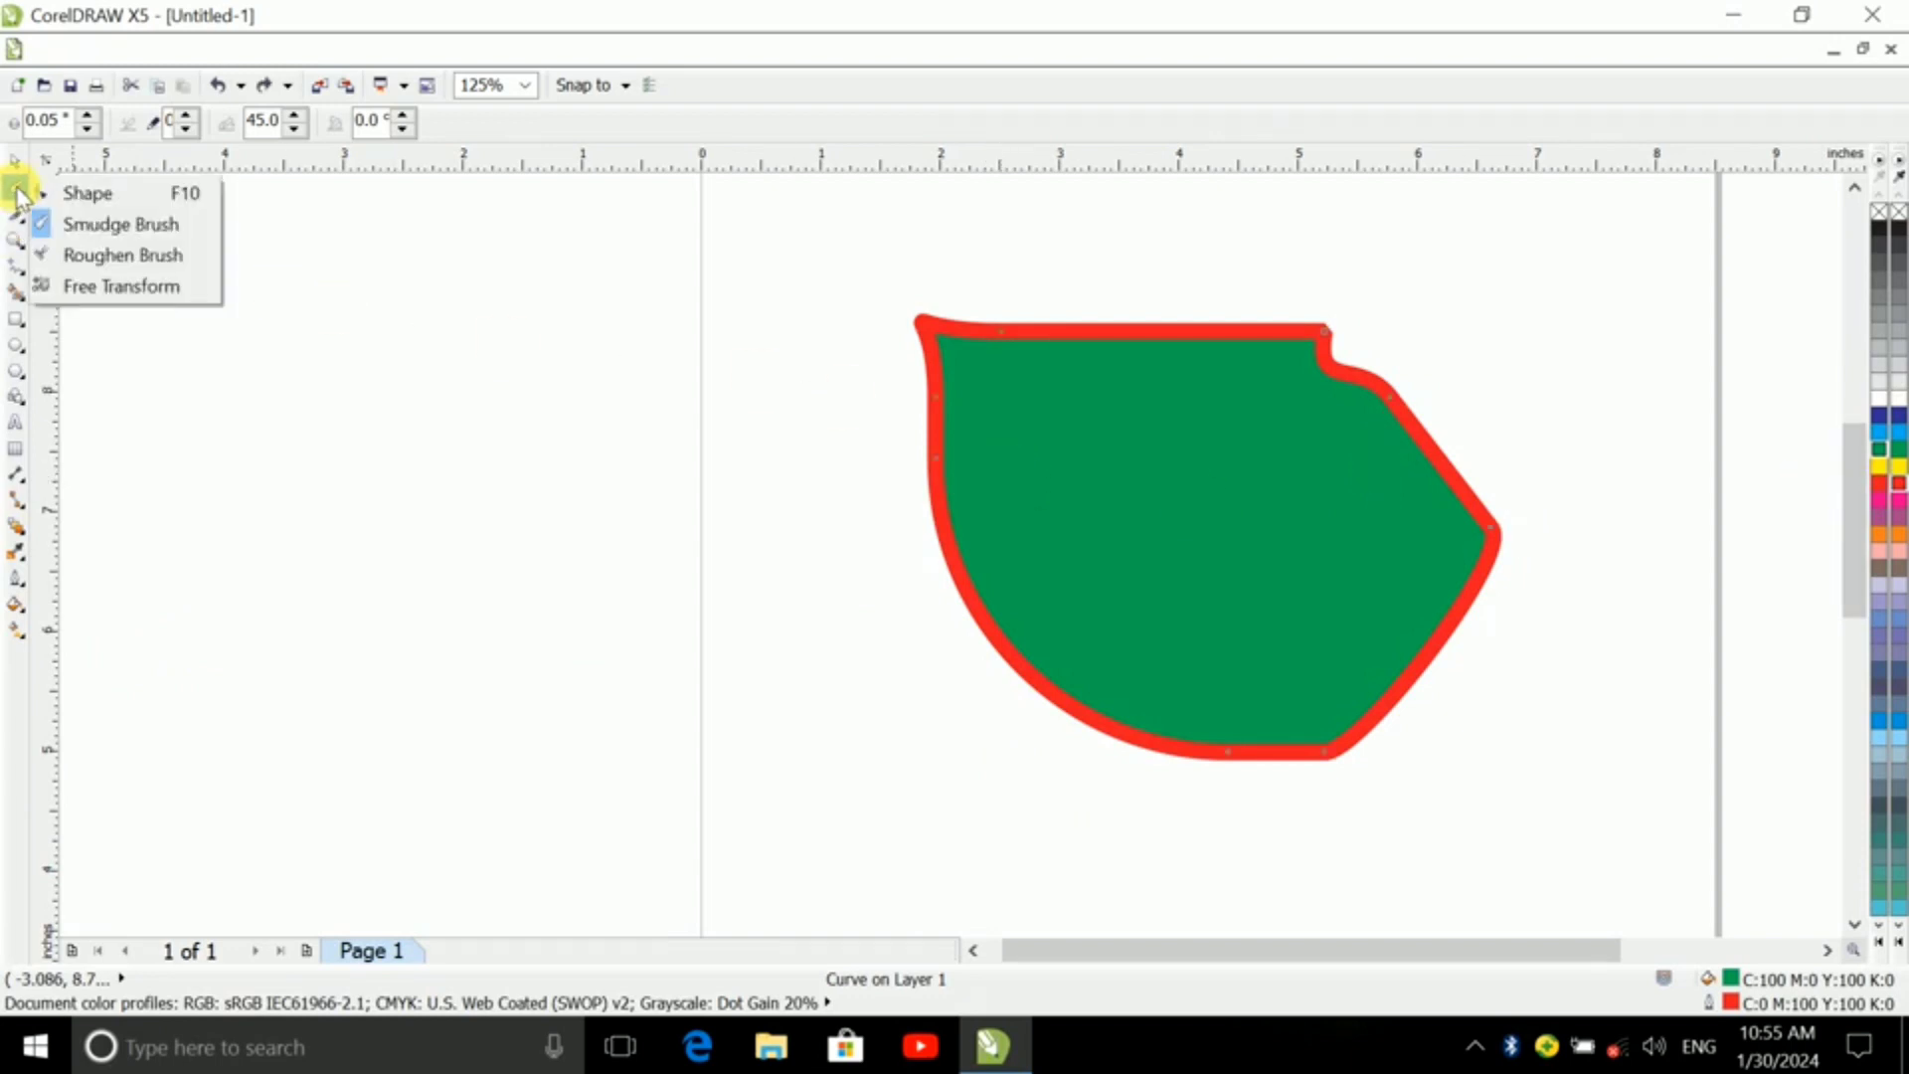
click(134, 251)
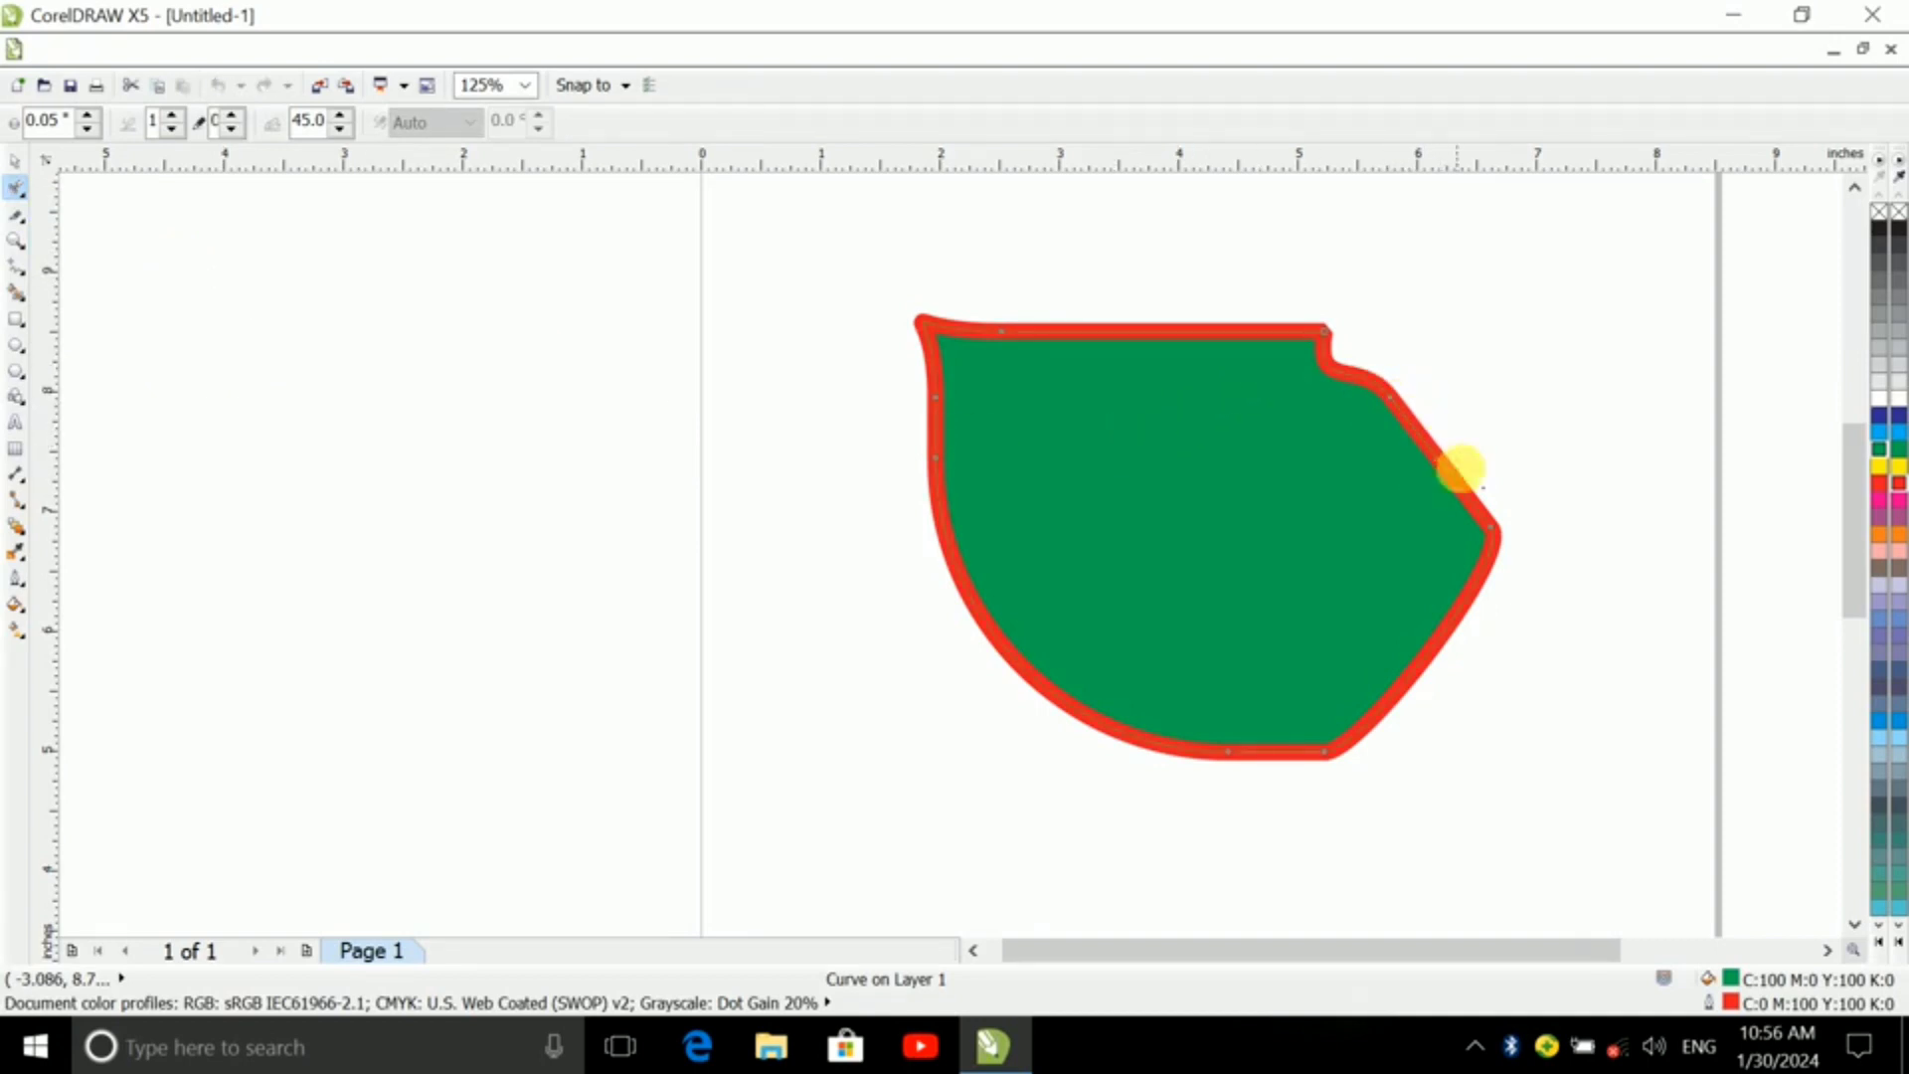
scroll(1483, 491, up, 5)
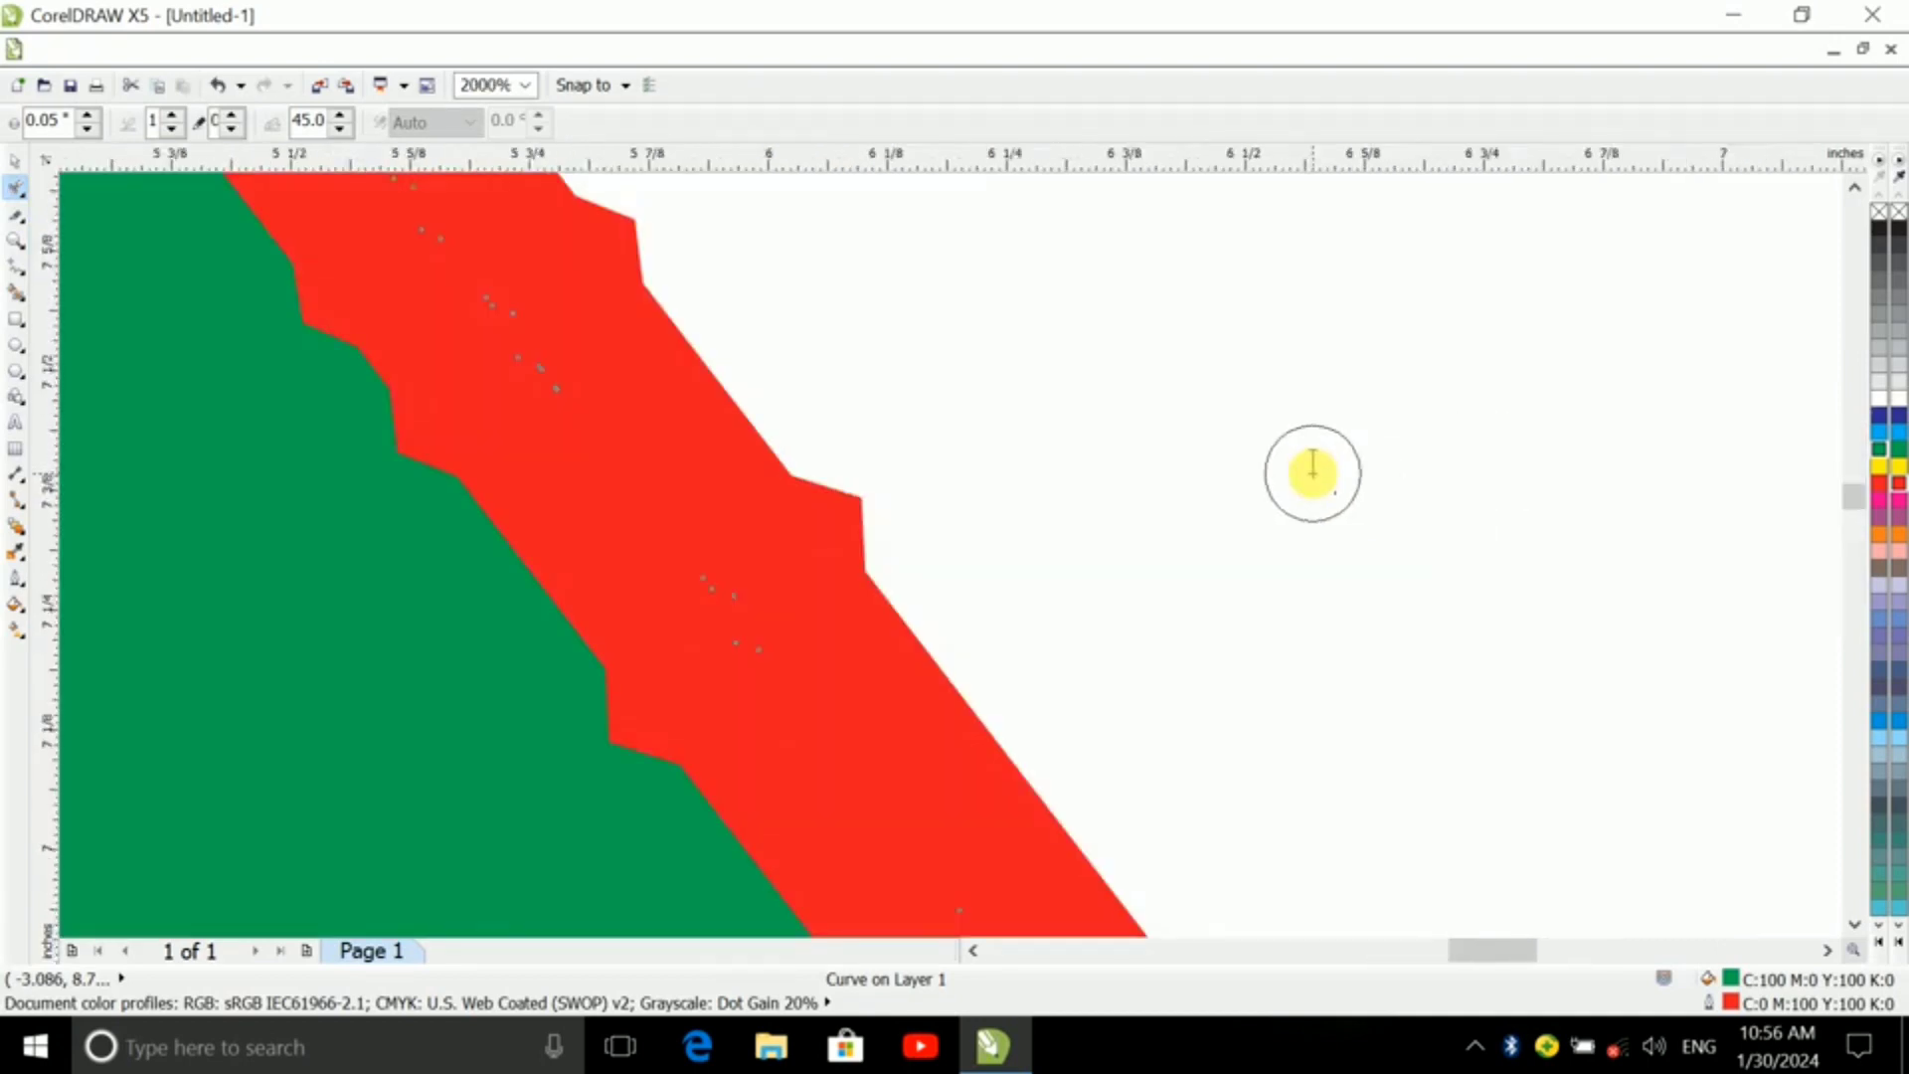
scroll(1245, 553, down, 2)
scroll(1286, 569, up, 2)
scroll(1286, 570, down, 4)
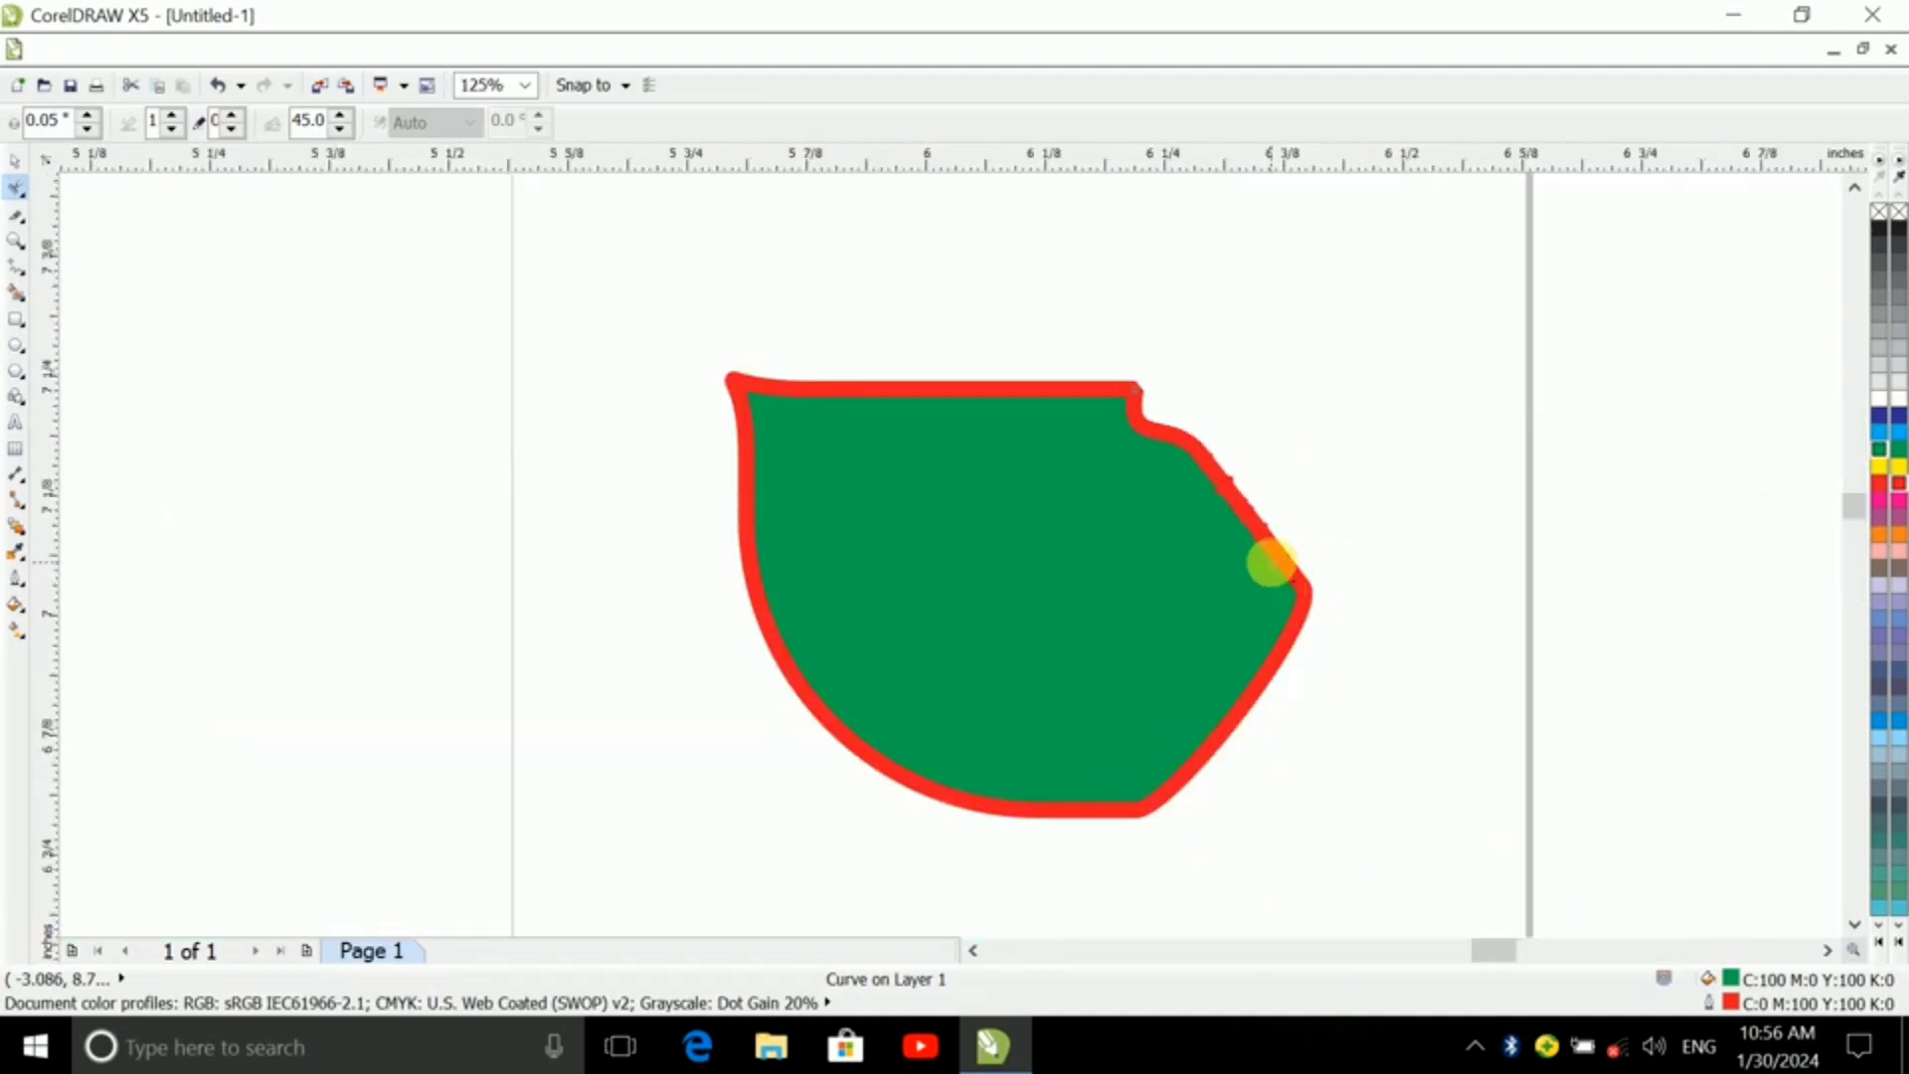
scroll(1278, 582, up, 5)
scroll(1419, 579, down, 2)
mouse_move(1412, 609)
mouse_down()
mouse_move(1504, 592)
mouse_move(1526, 626)
mouse_move(1497, 687)
mouse_move(1658, 740)
mouse_move(1597, 824)
mouse_move(1830, 878)
mouse_up()
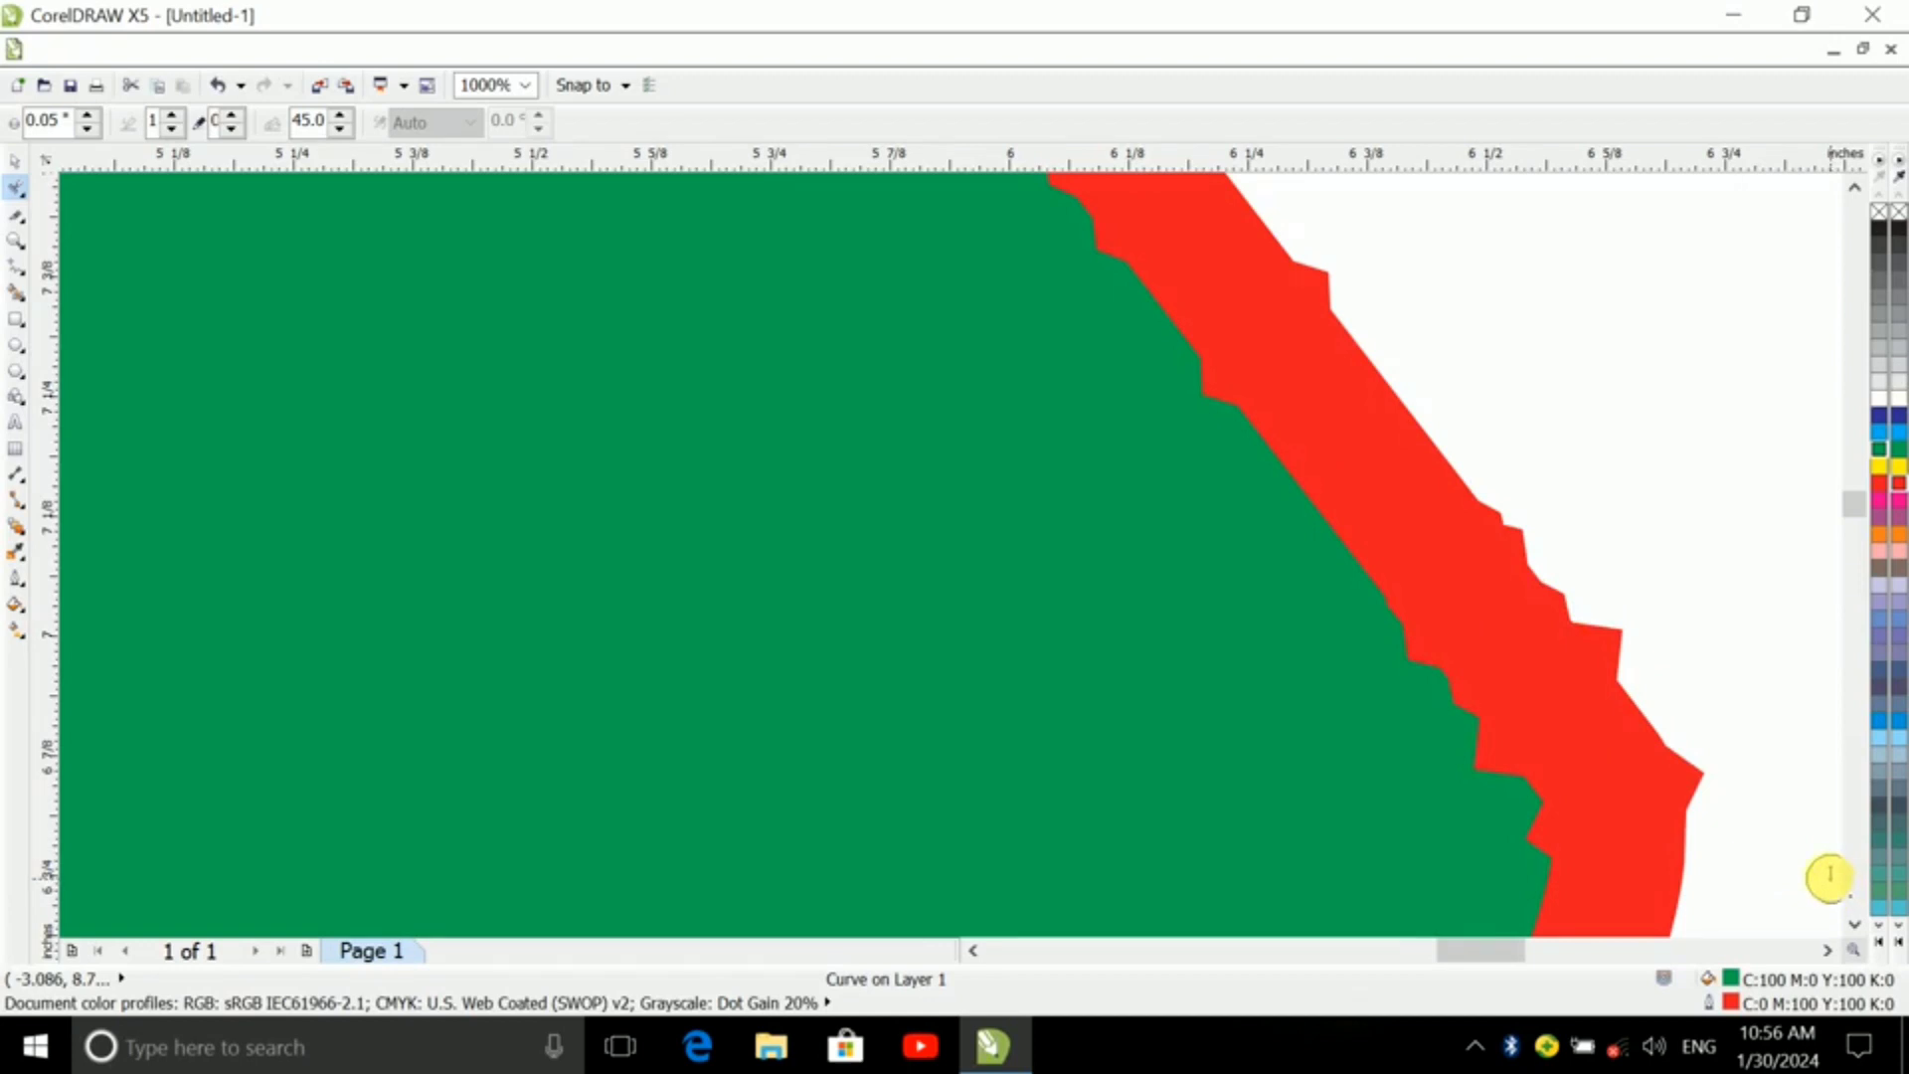
scroll(1208, 512, down, 2)
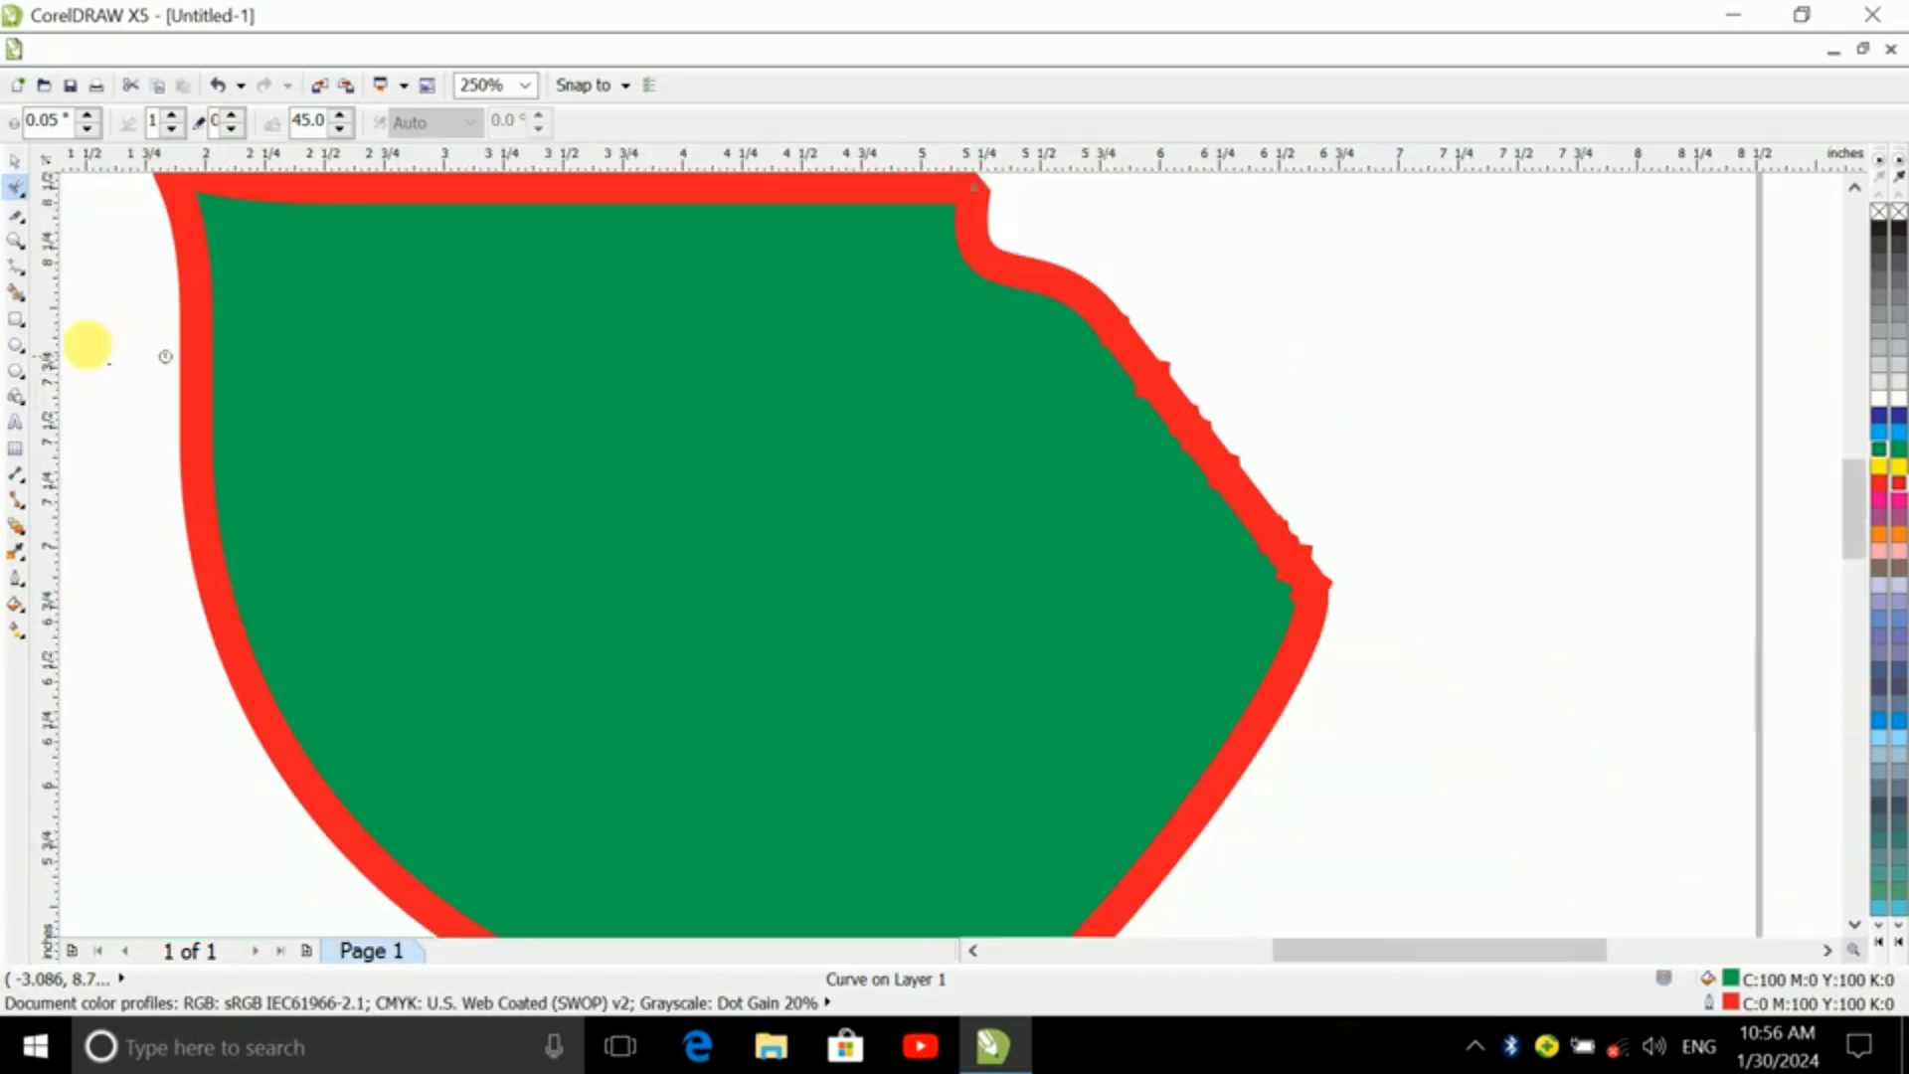
- Rotate the curve 180 degrees with the Free Transform tool around a point above it, placing it over the page's upper-right corner
click(20, 199)
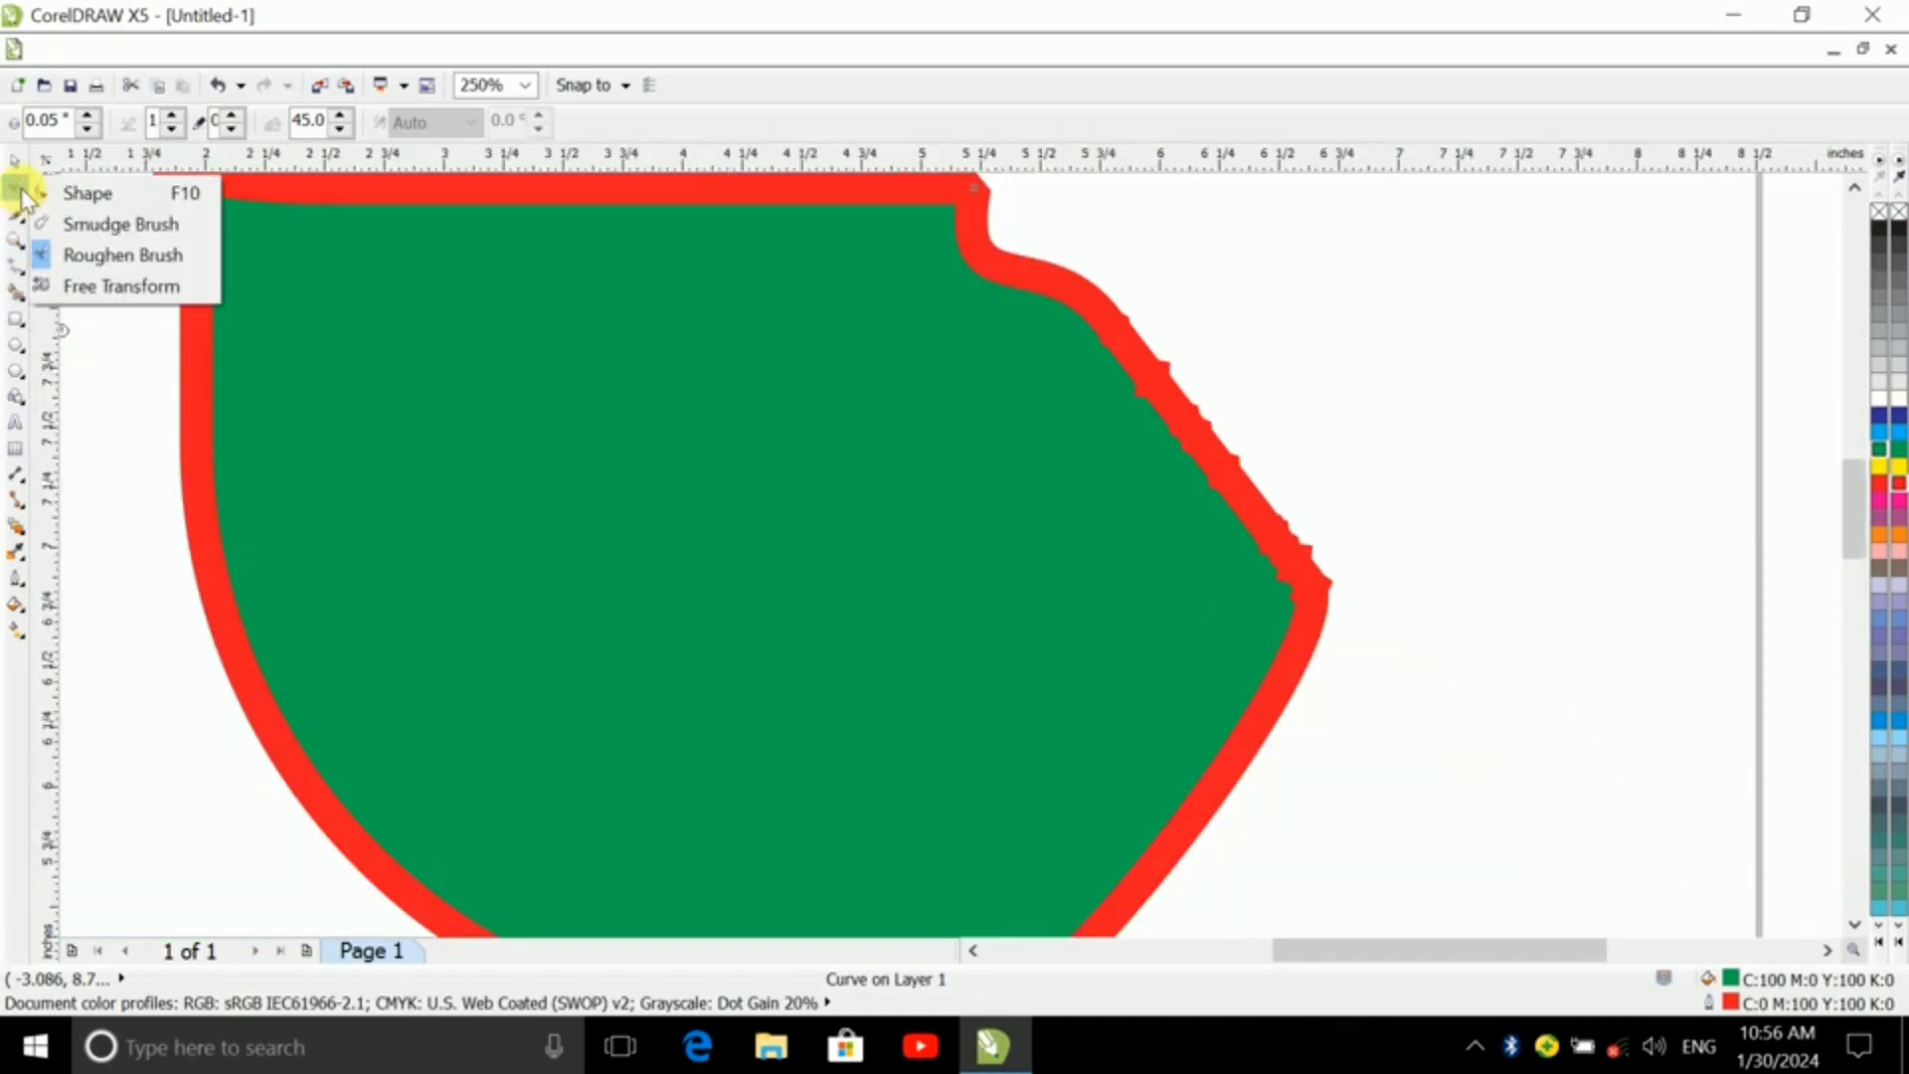
click(89, 286)
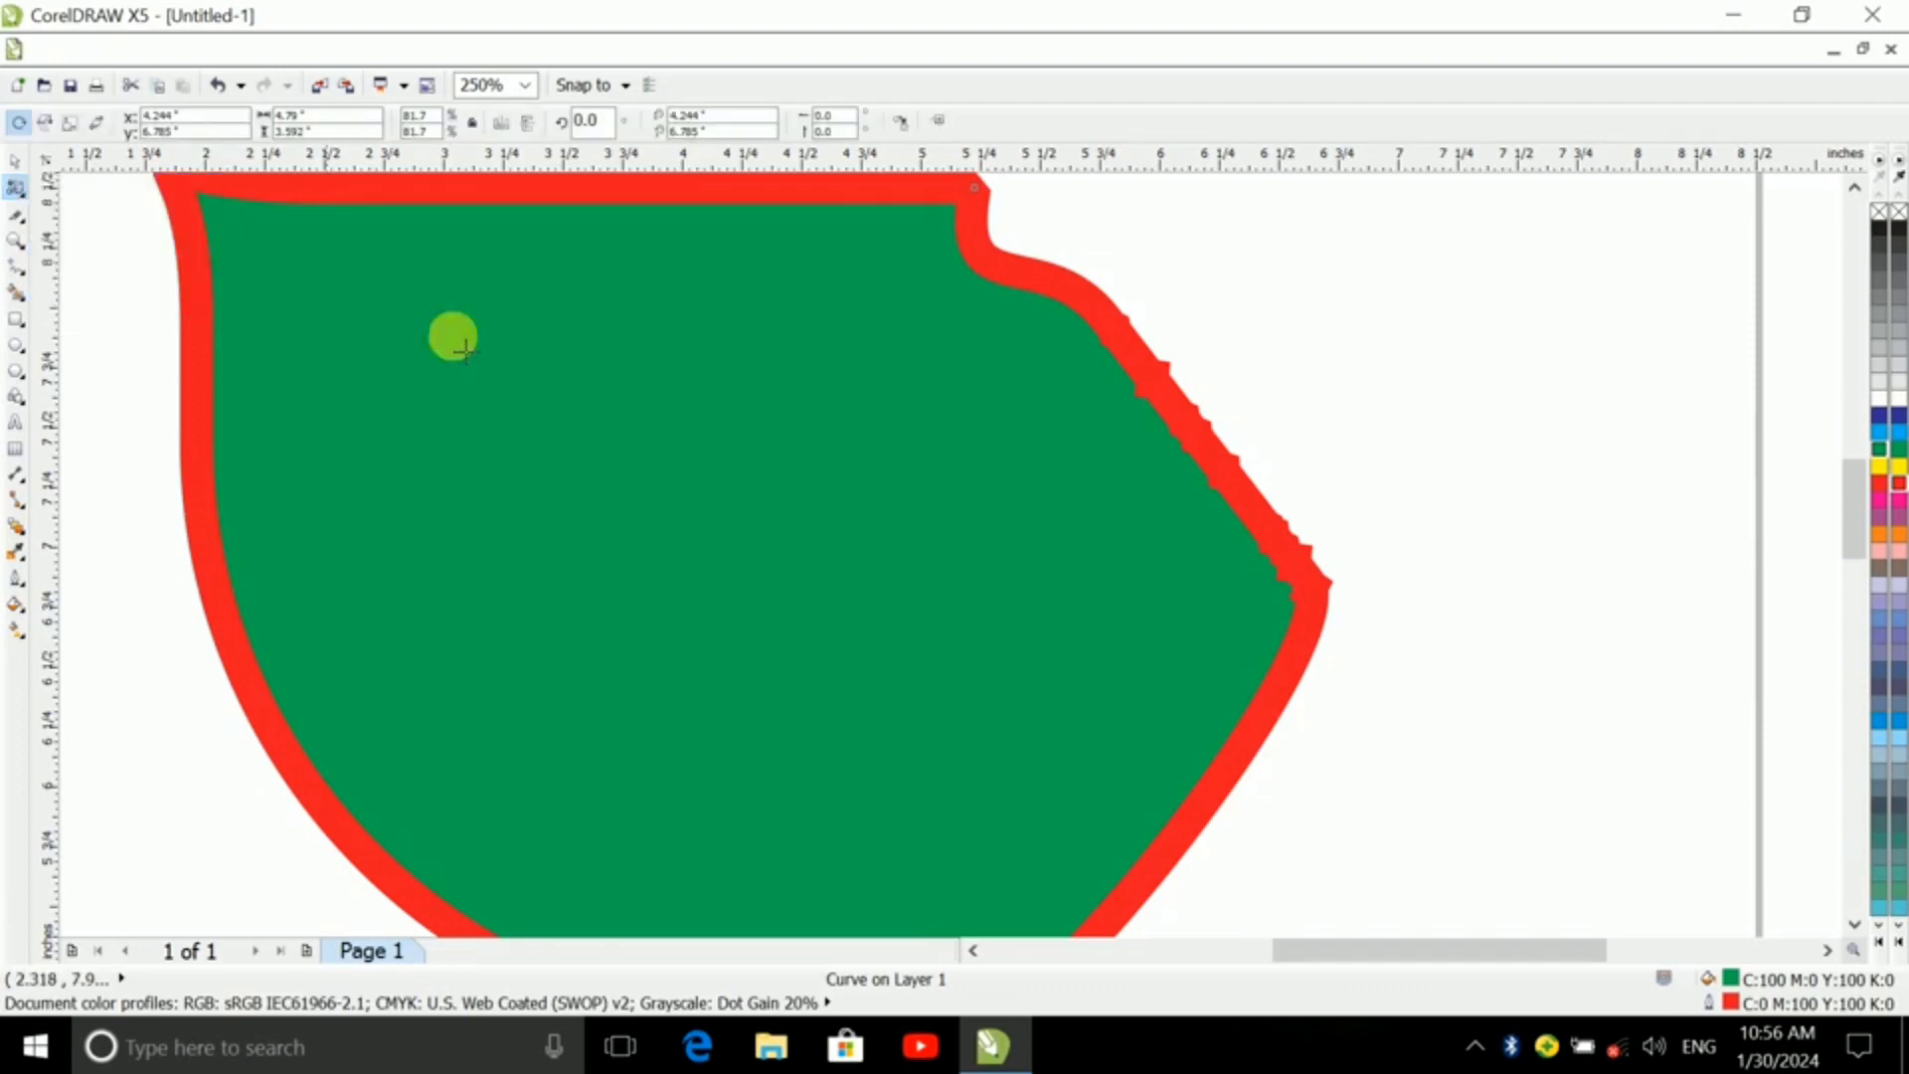
scroll(897, 390, down, 2)
drag(917, 341, 772, 349)
scroll(898, 517, down, 2)
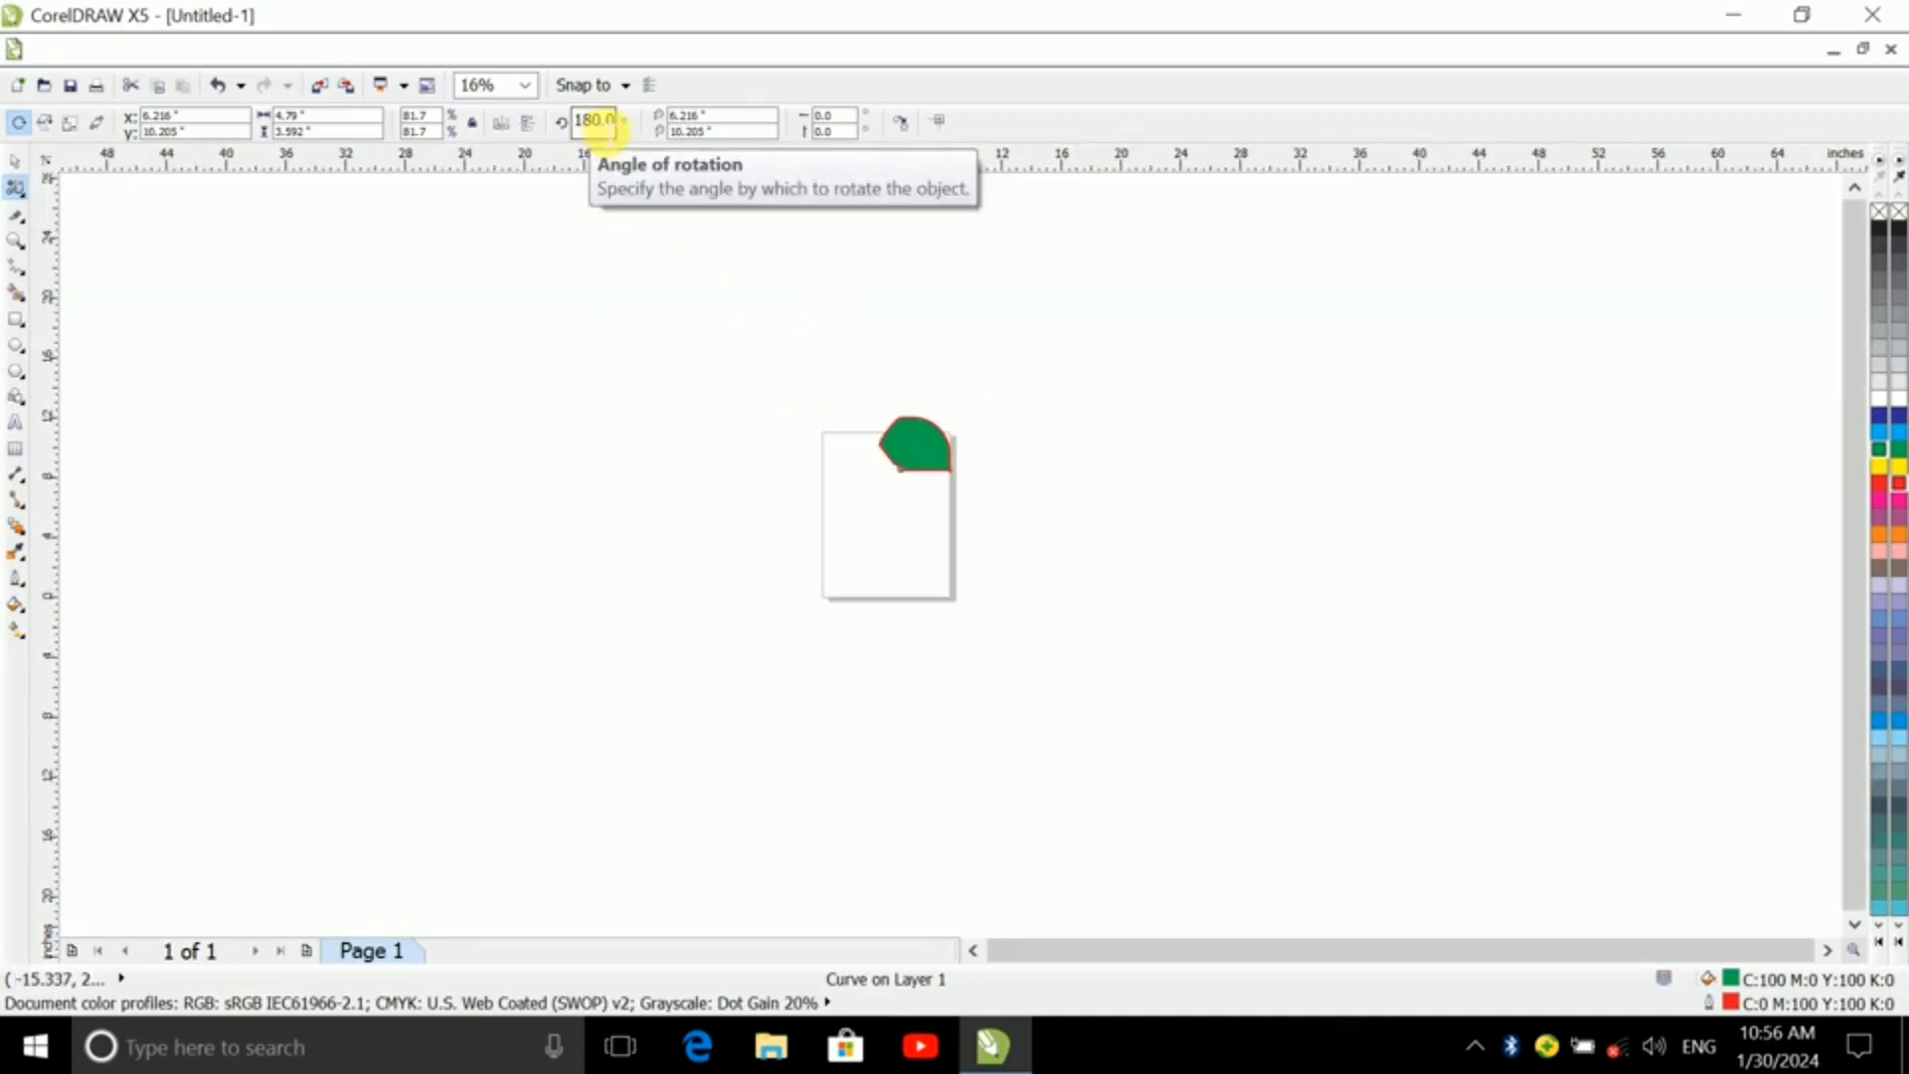
scroll(934, 431, up, 4)
scroll(1014, 523, down, 4)
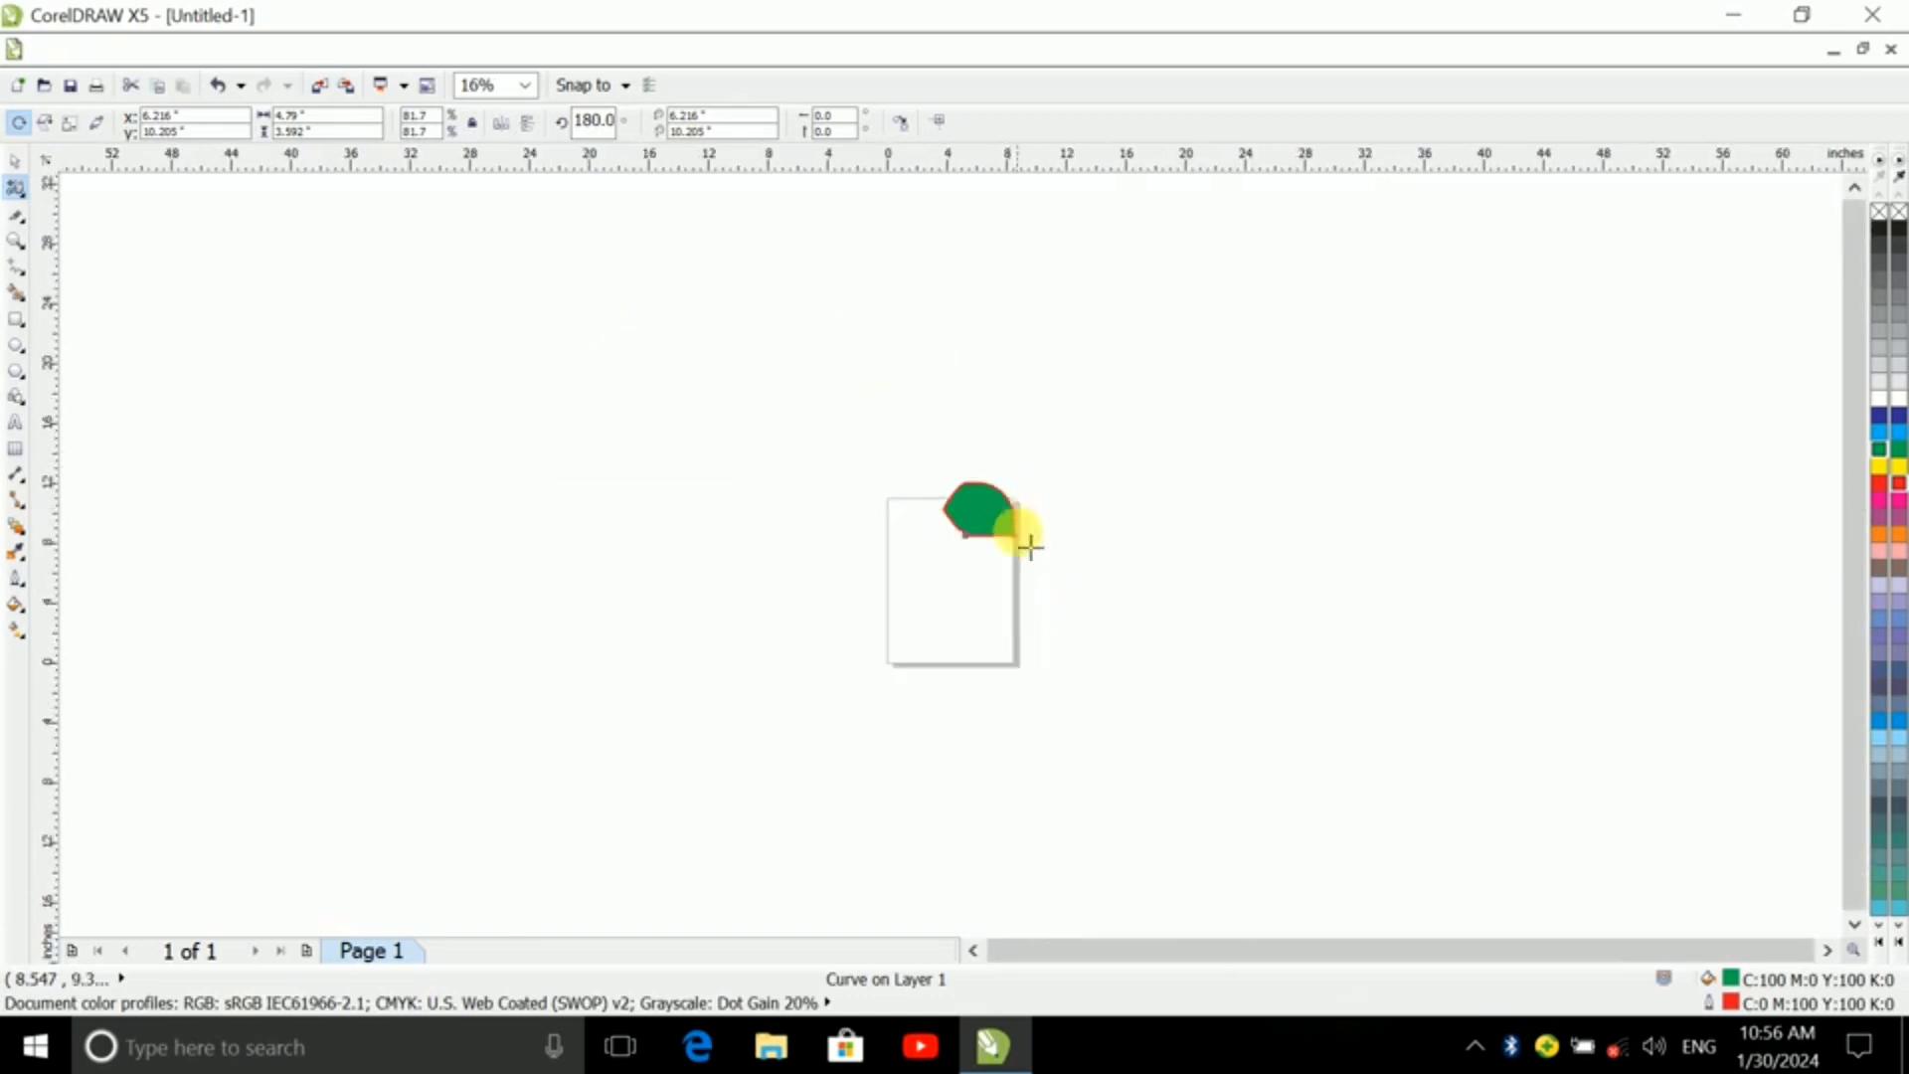
scroll(1031, 546, up, 2)
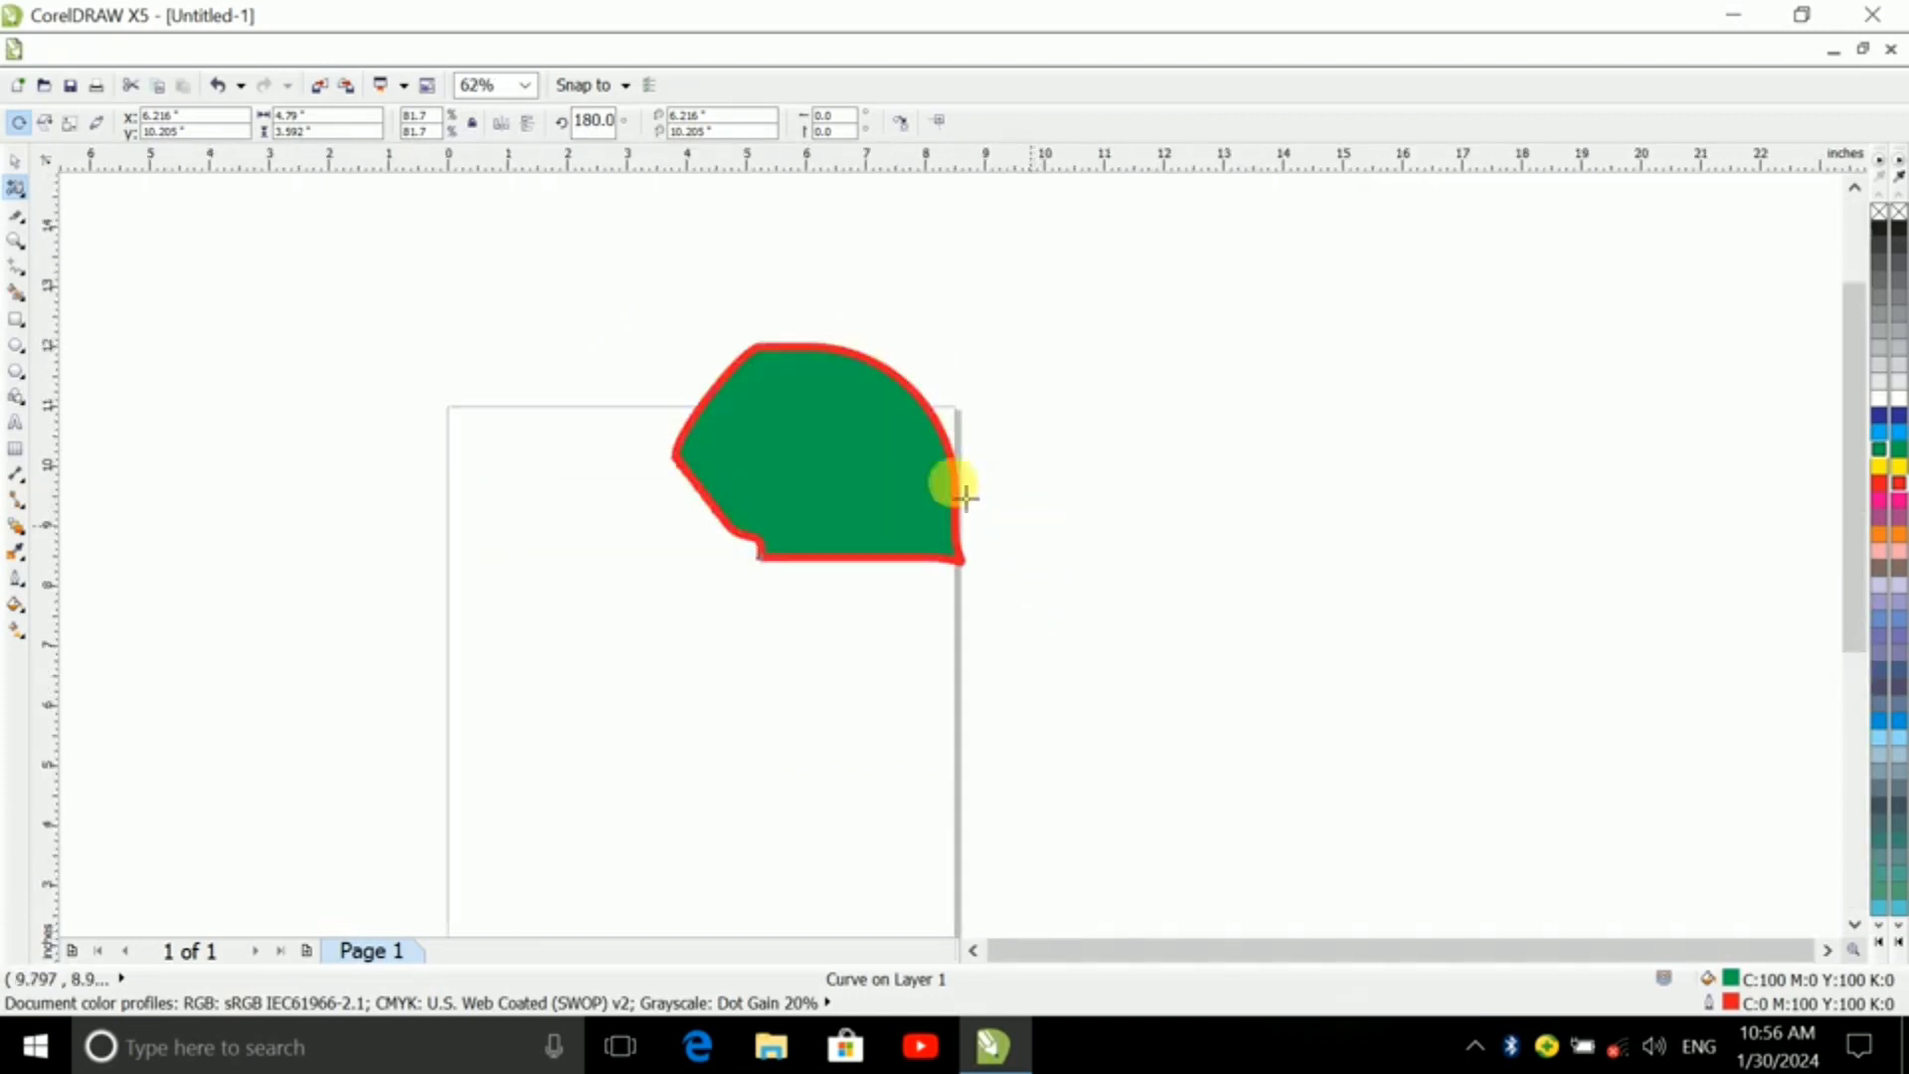
click(18, 219)
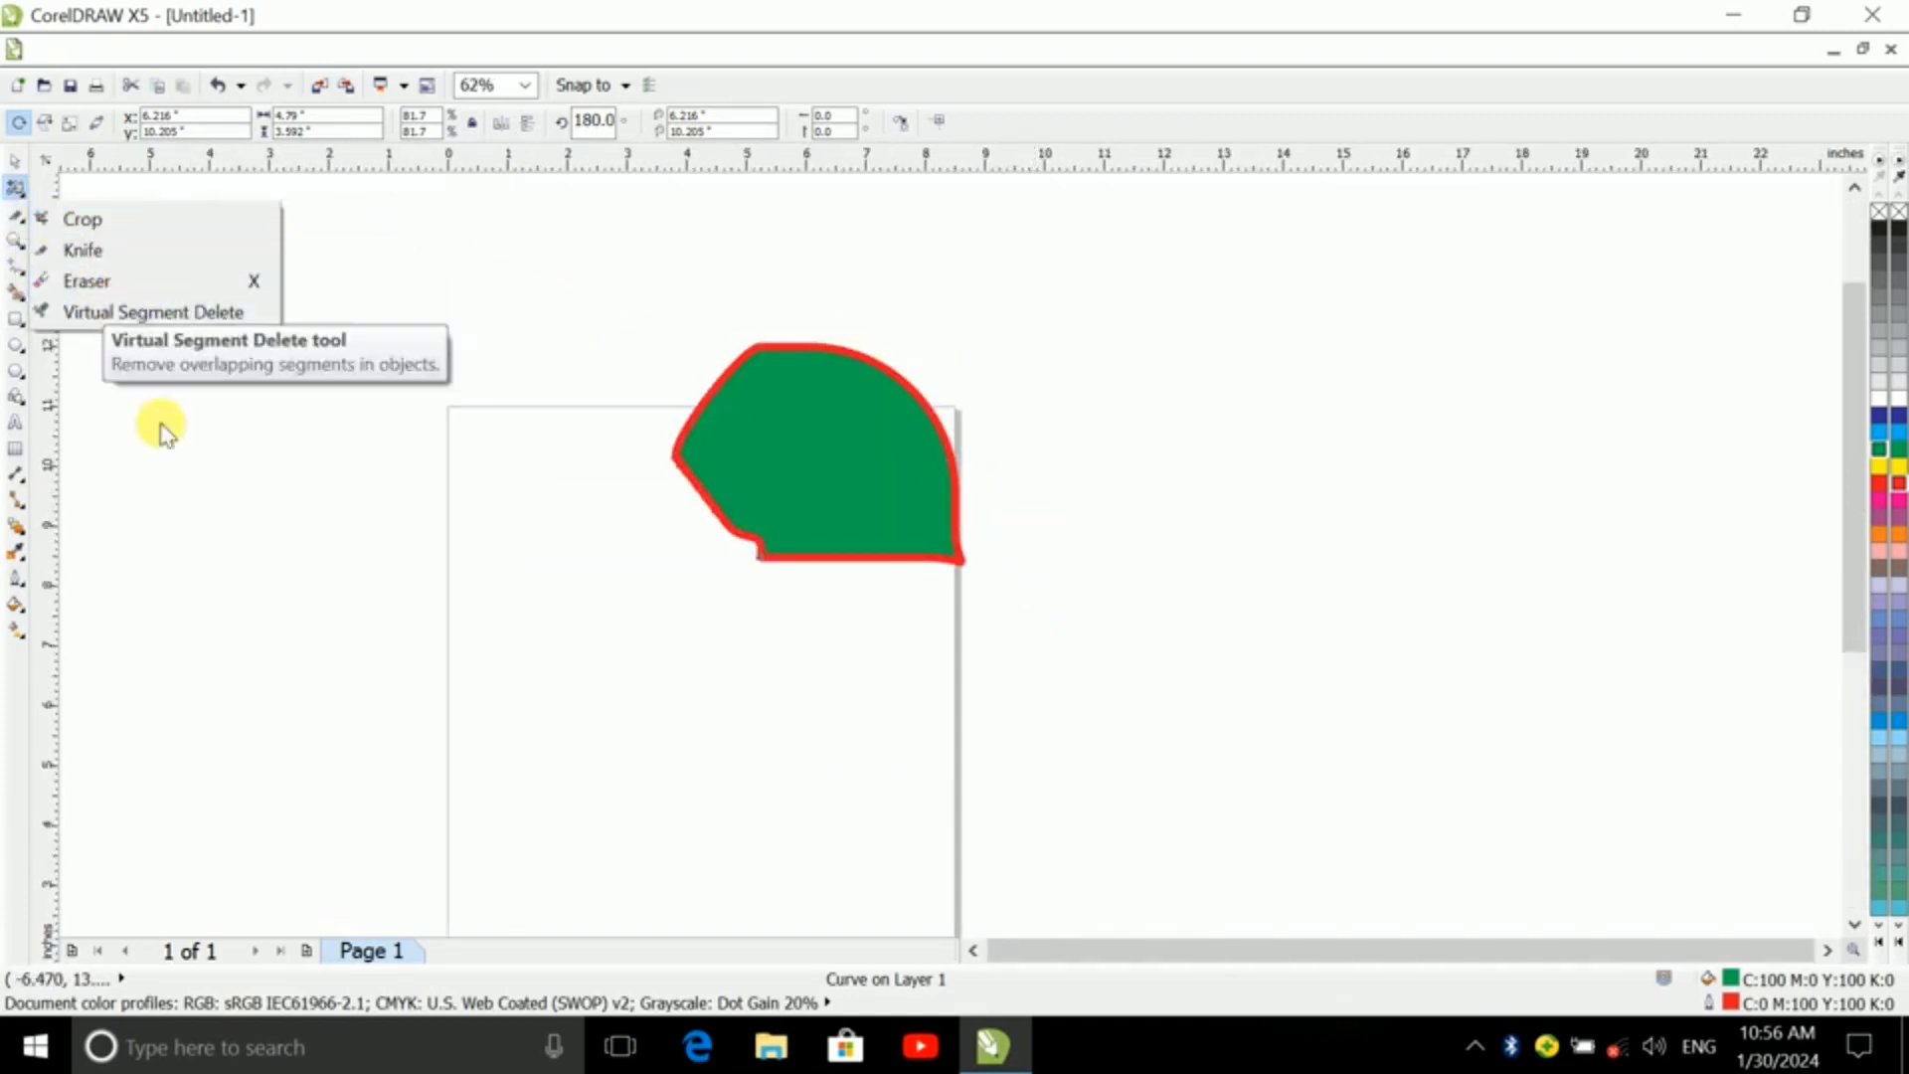
click(513, 526)
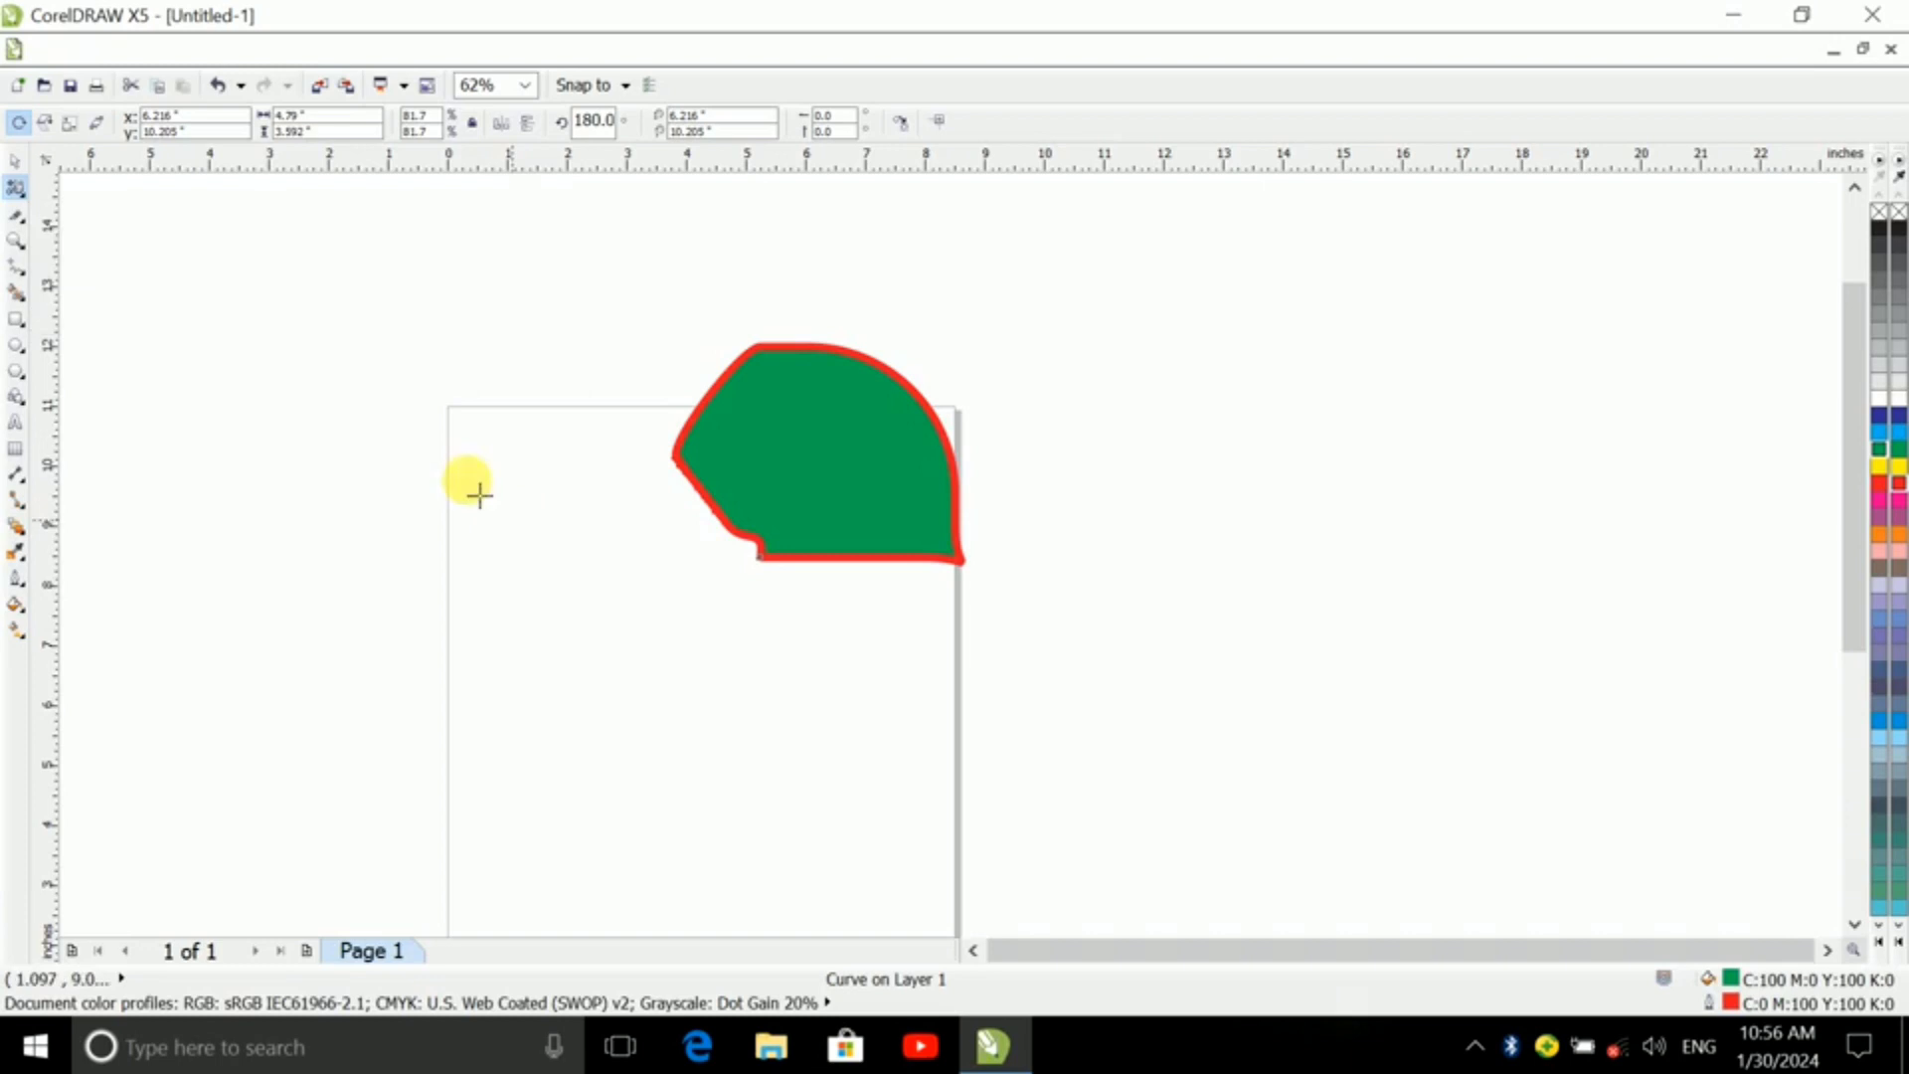
- Zoom in on the green curve up to 250% with the Zoom tool, zoom back out, and fit the selected curve in view
click(20, 253)
click(81, 244)
click(806, 485)
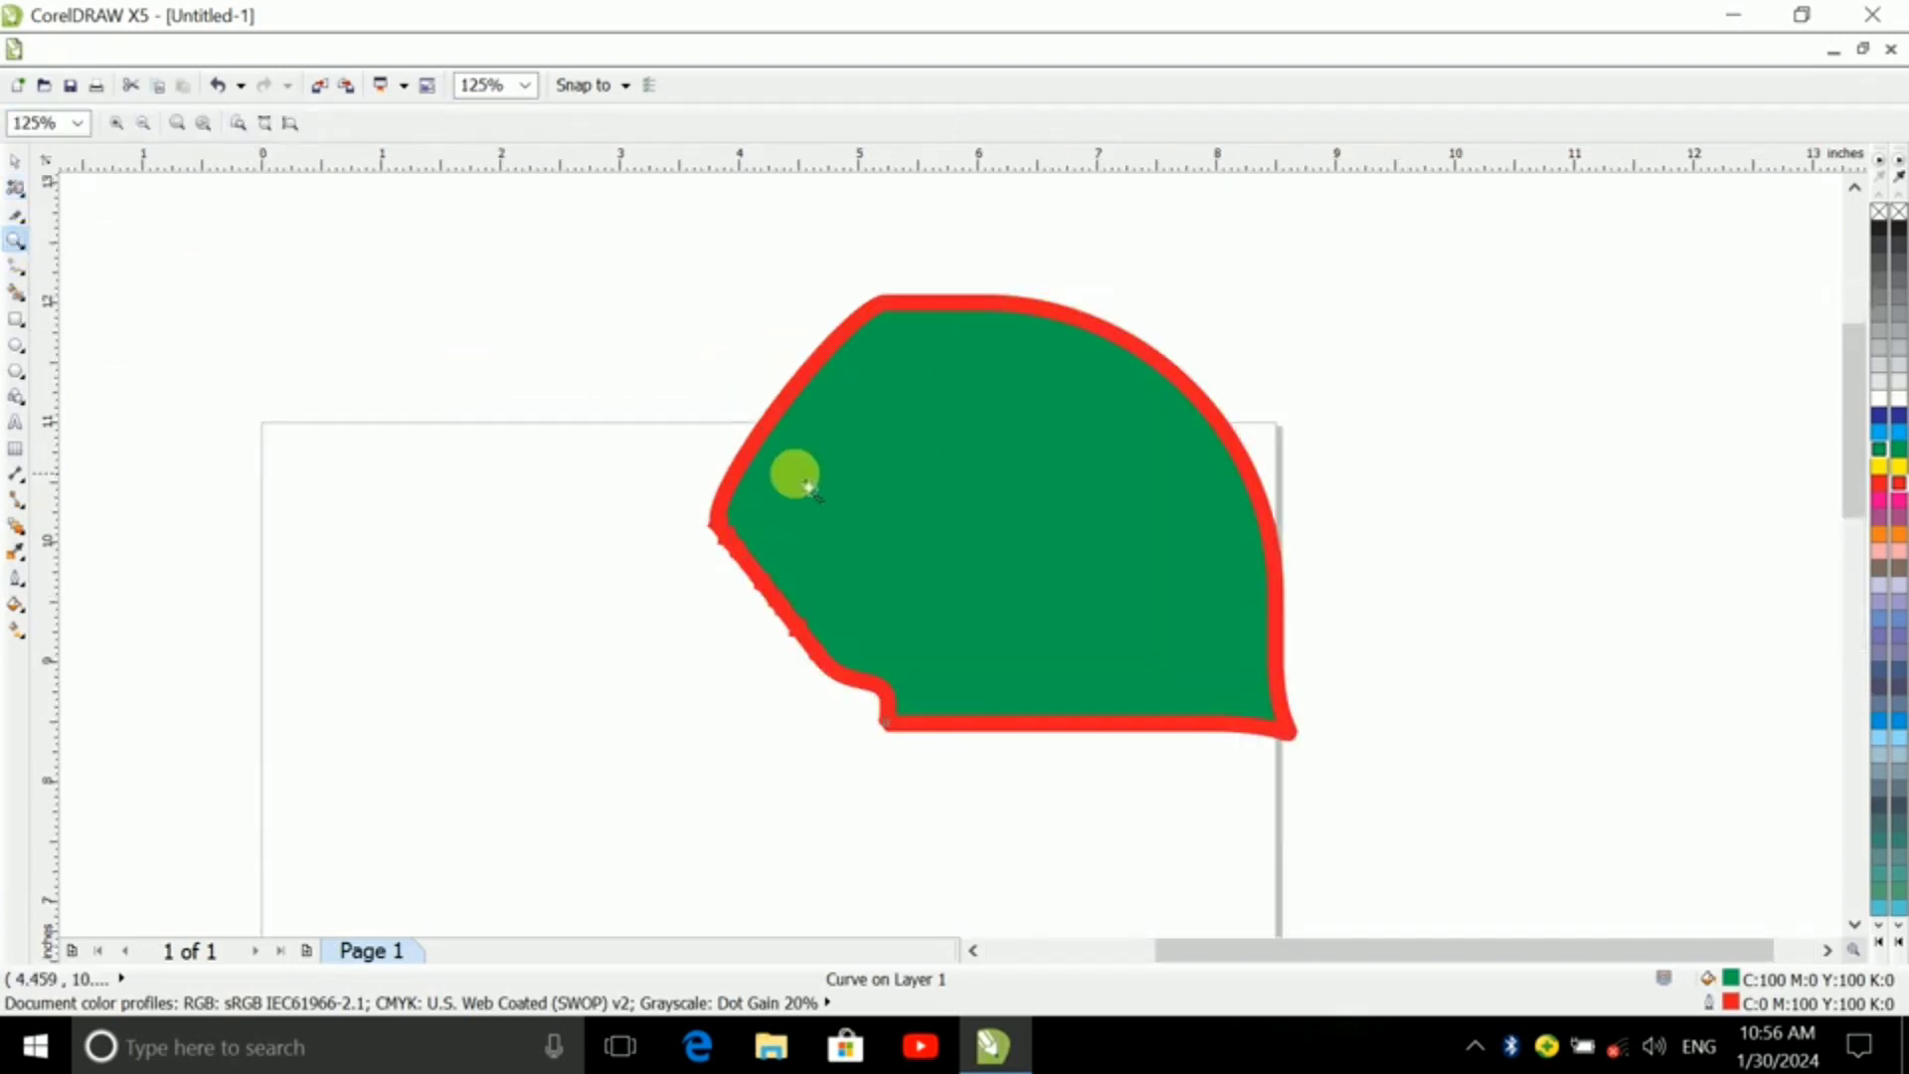
click(806, 485)
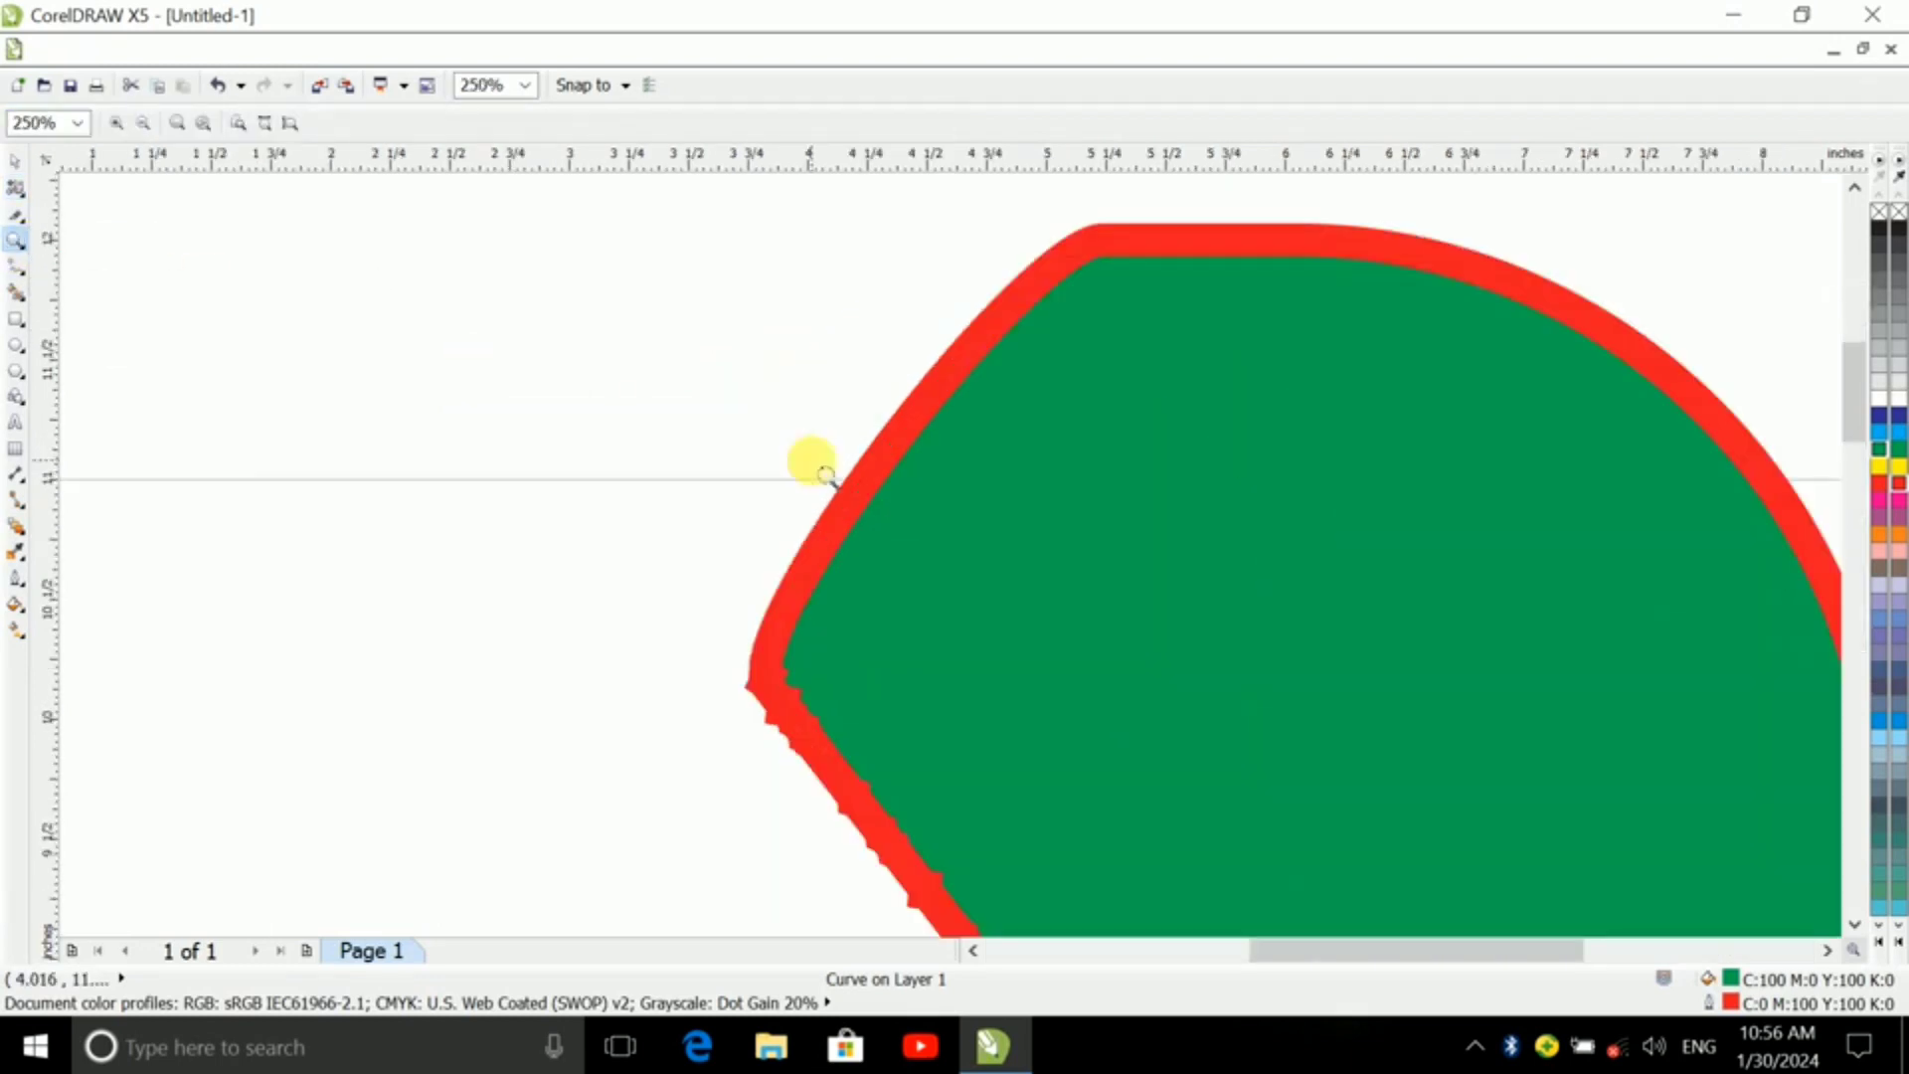
click(144, 125)
click(176, 124)
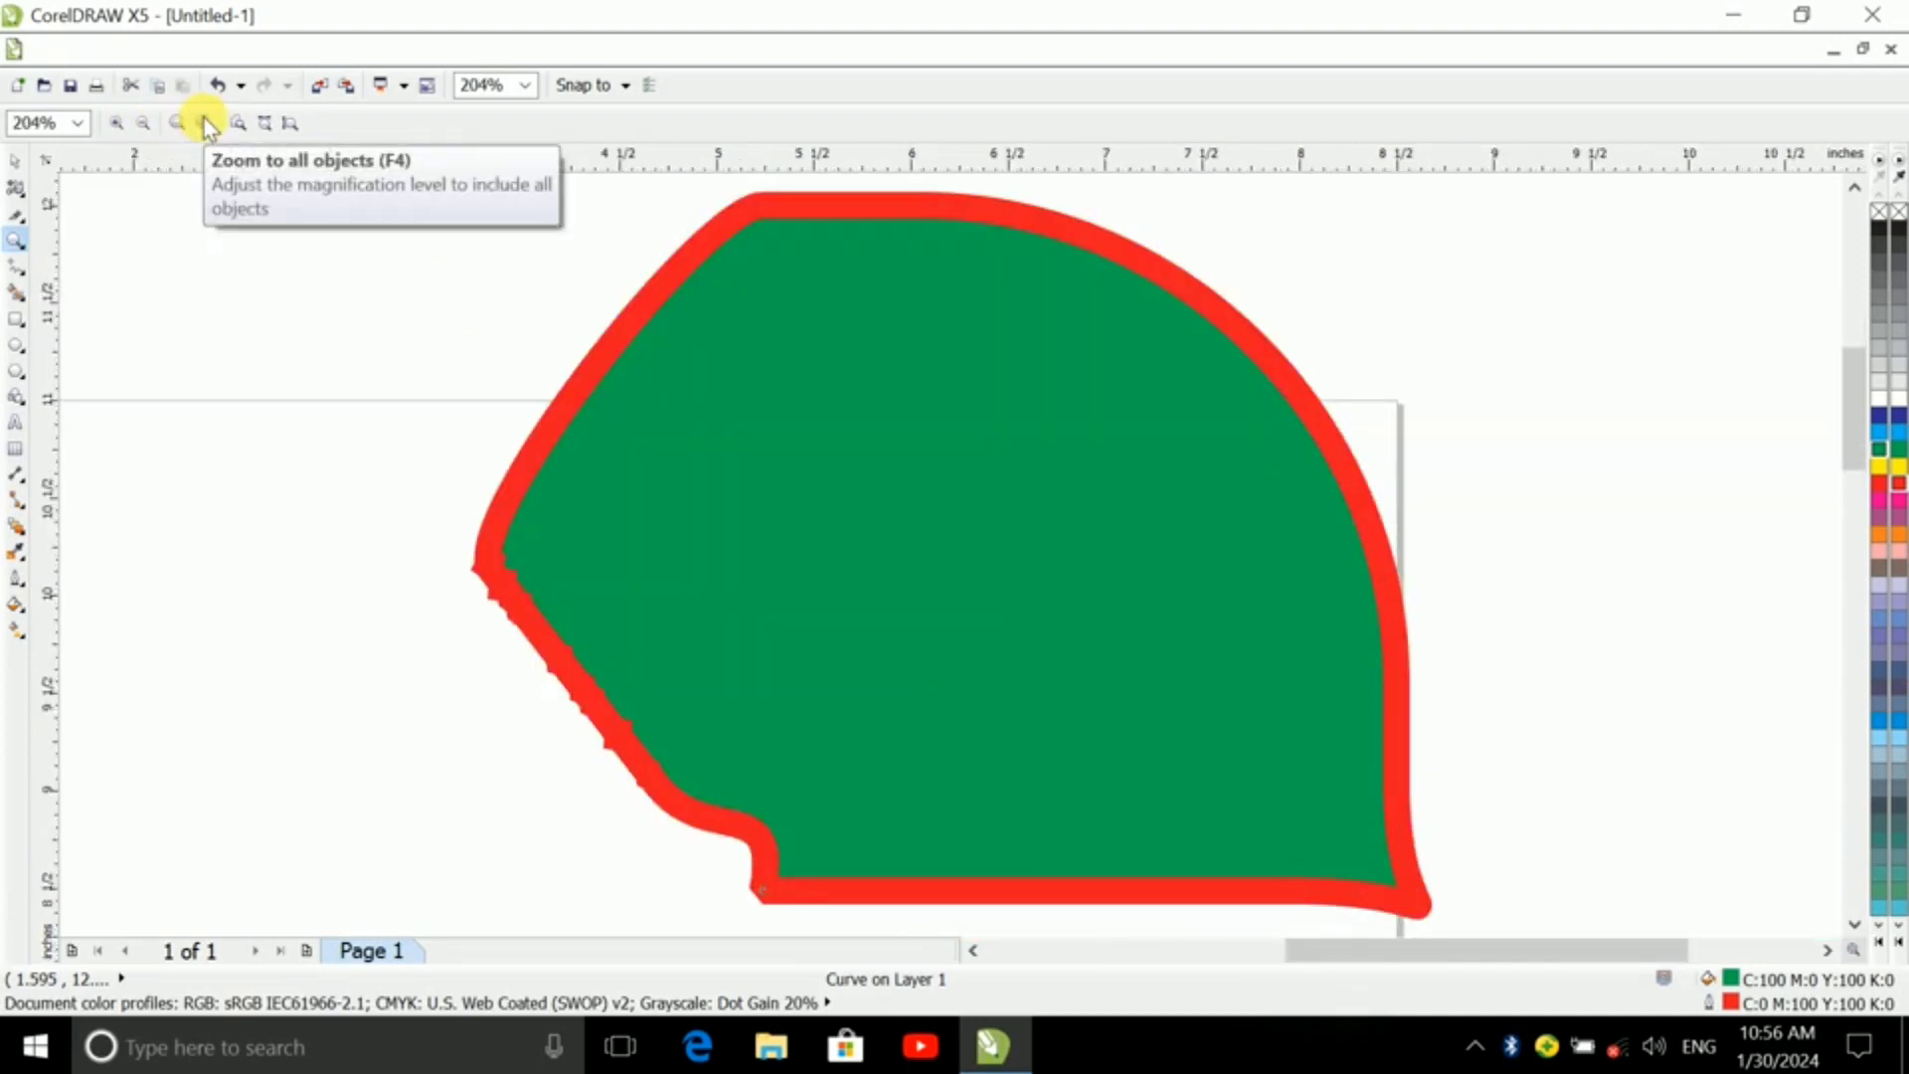
- Fit the view to the page, its width and its height, and zoom out and in around the green curve
click(238, 123)
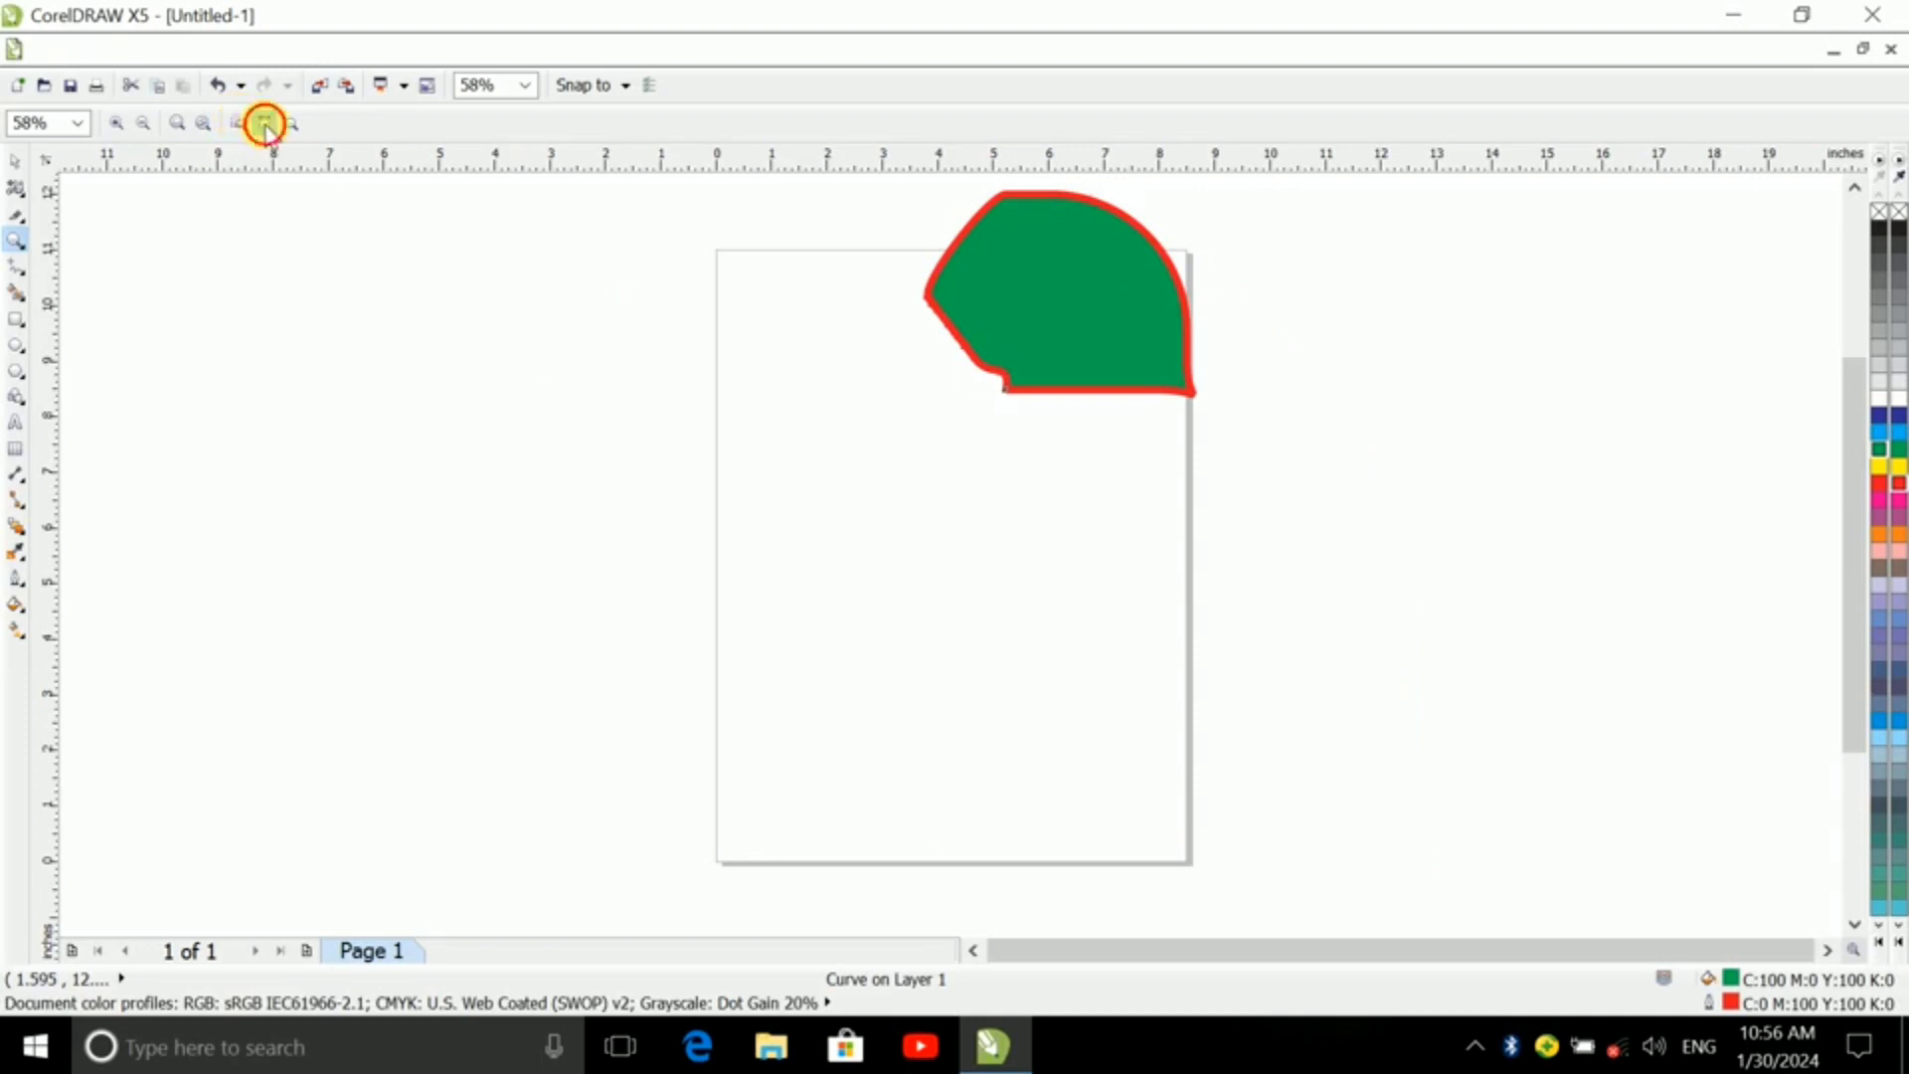
click(264, 124)
click(290, 123)
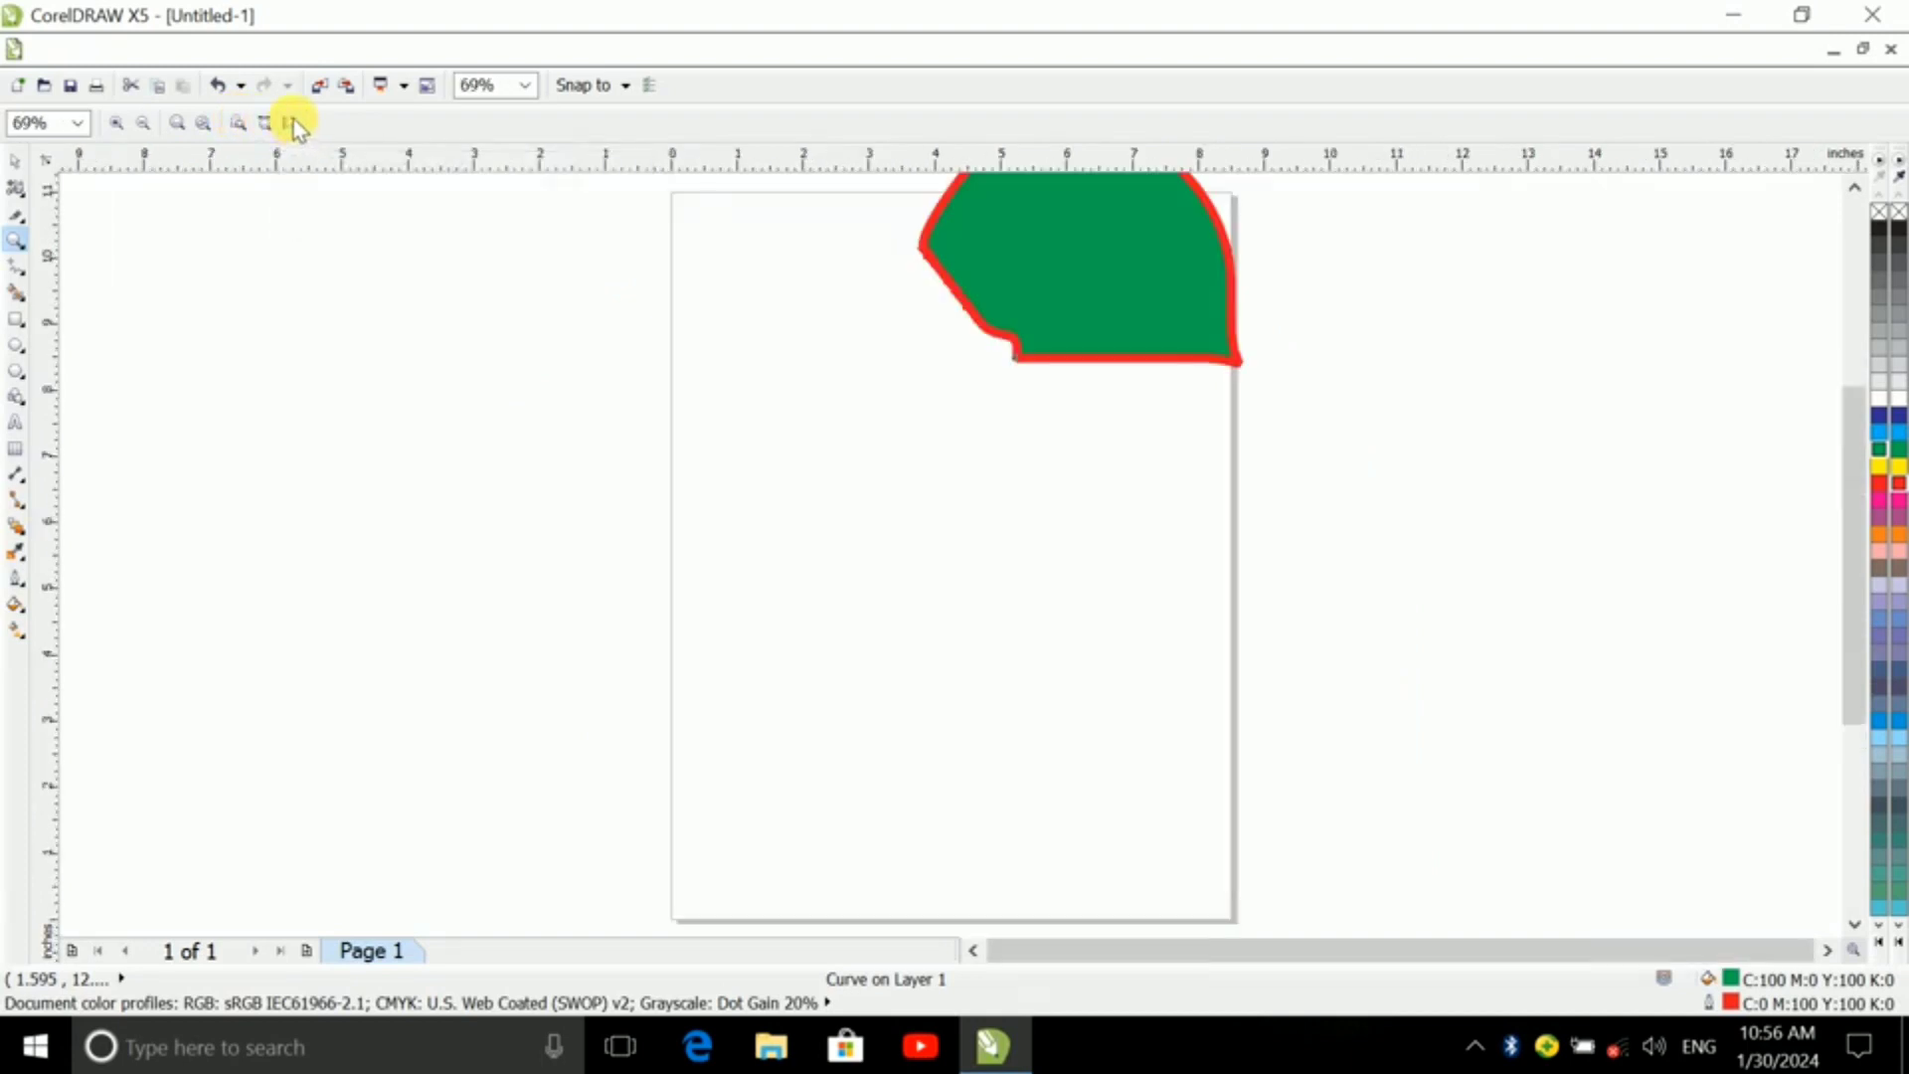
right_click(1144, 567)
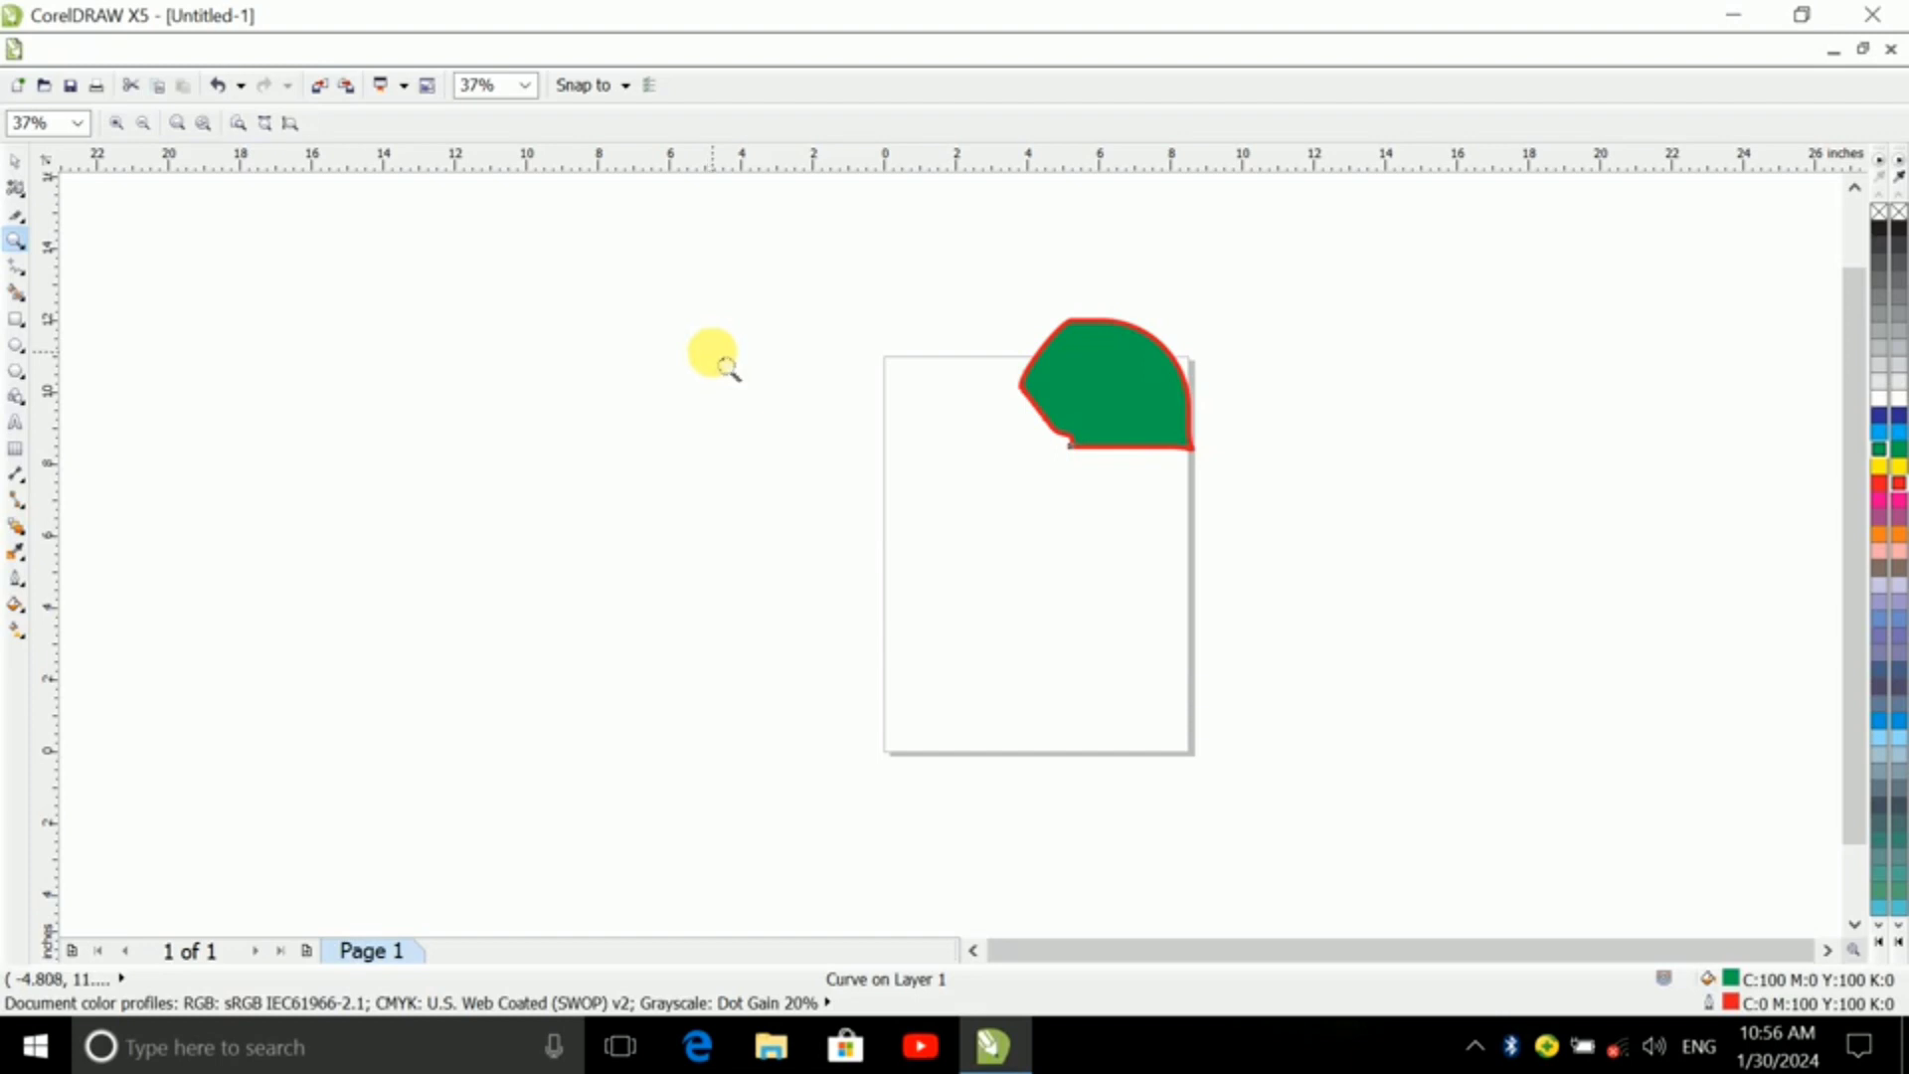
scroll(1174, 383, up, 4)
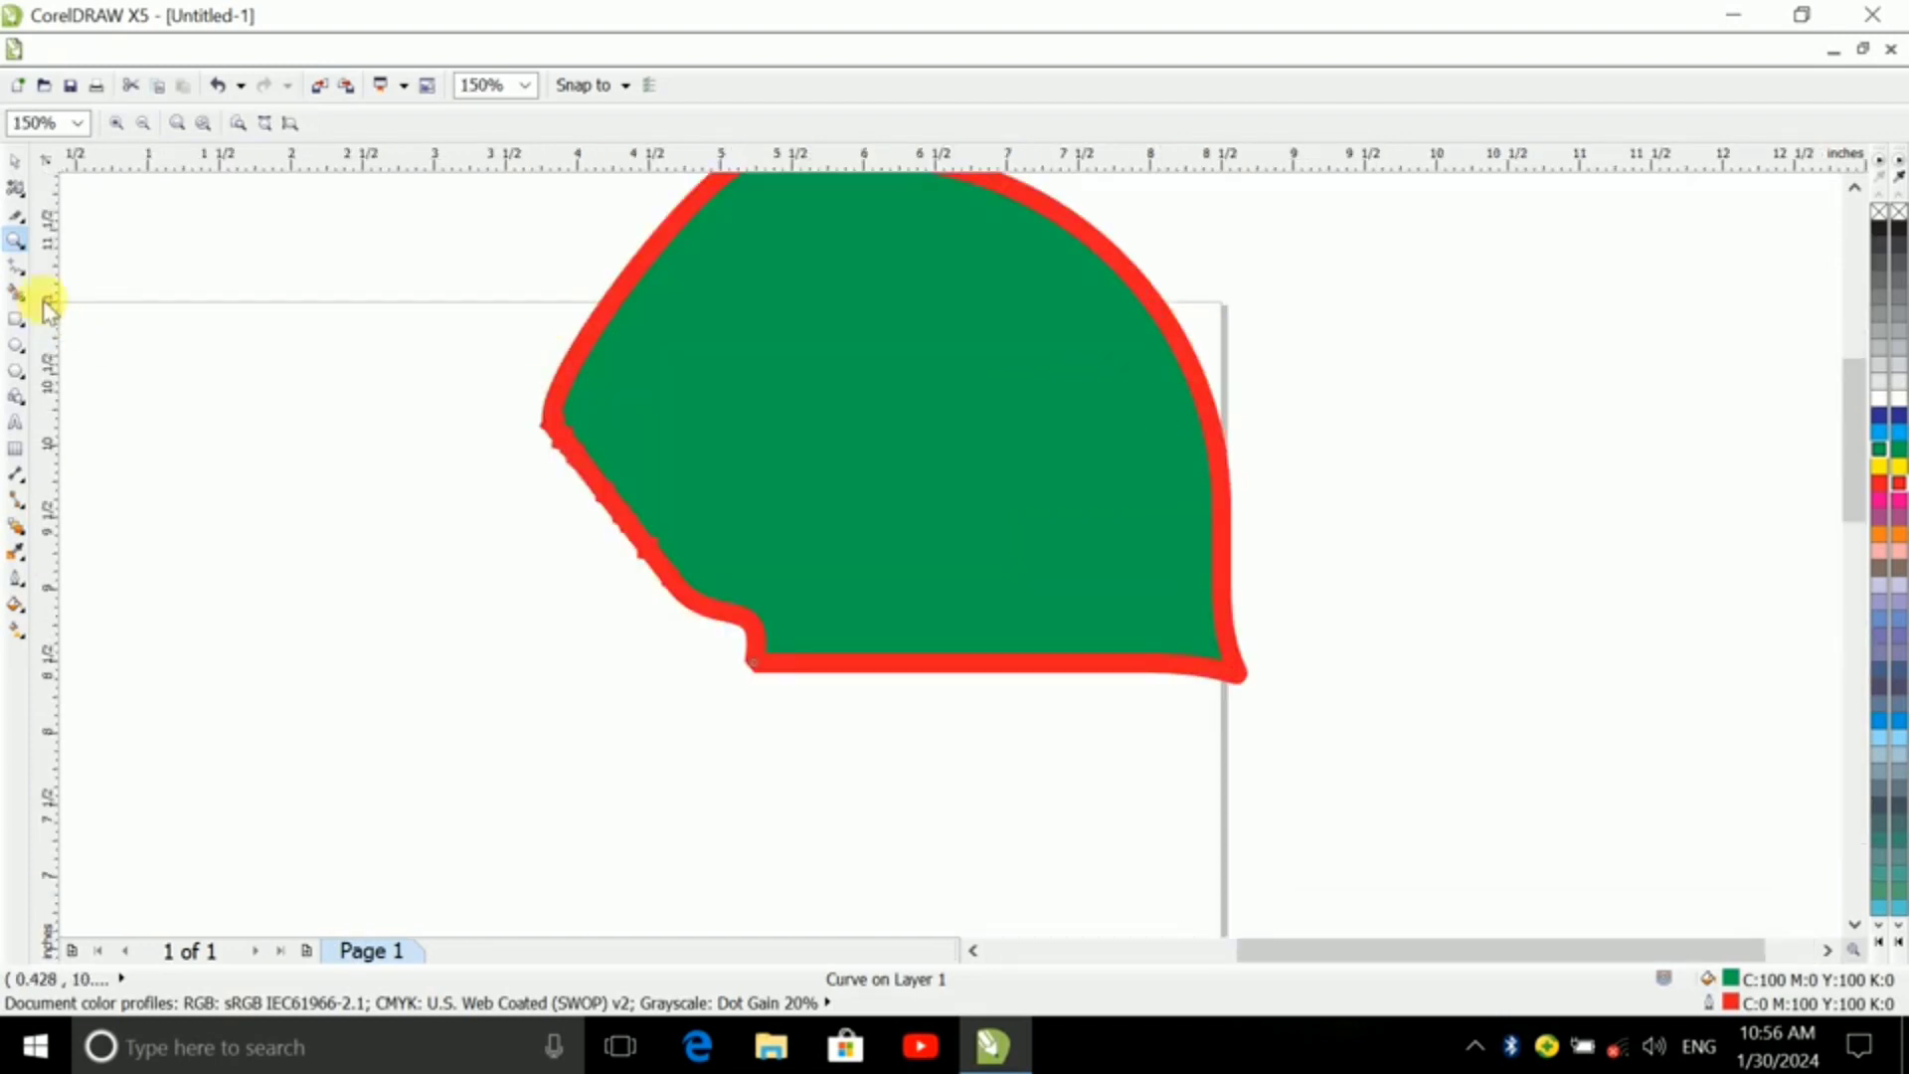
right_click(844, 462)
right_click(853, 462)
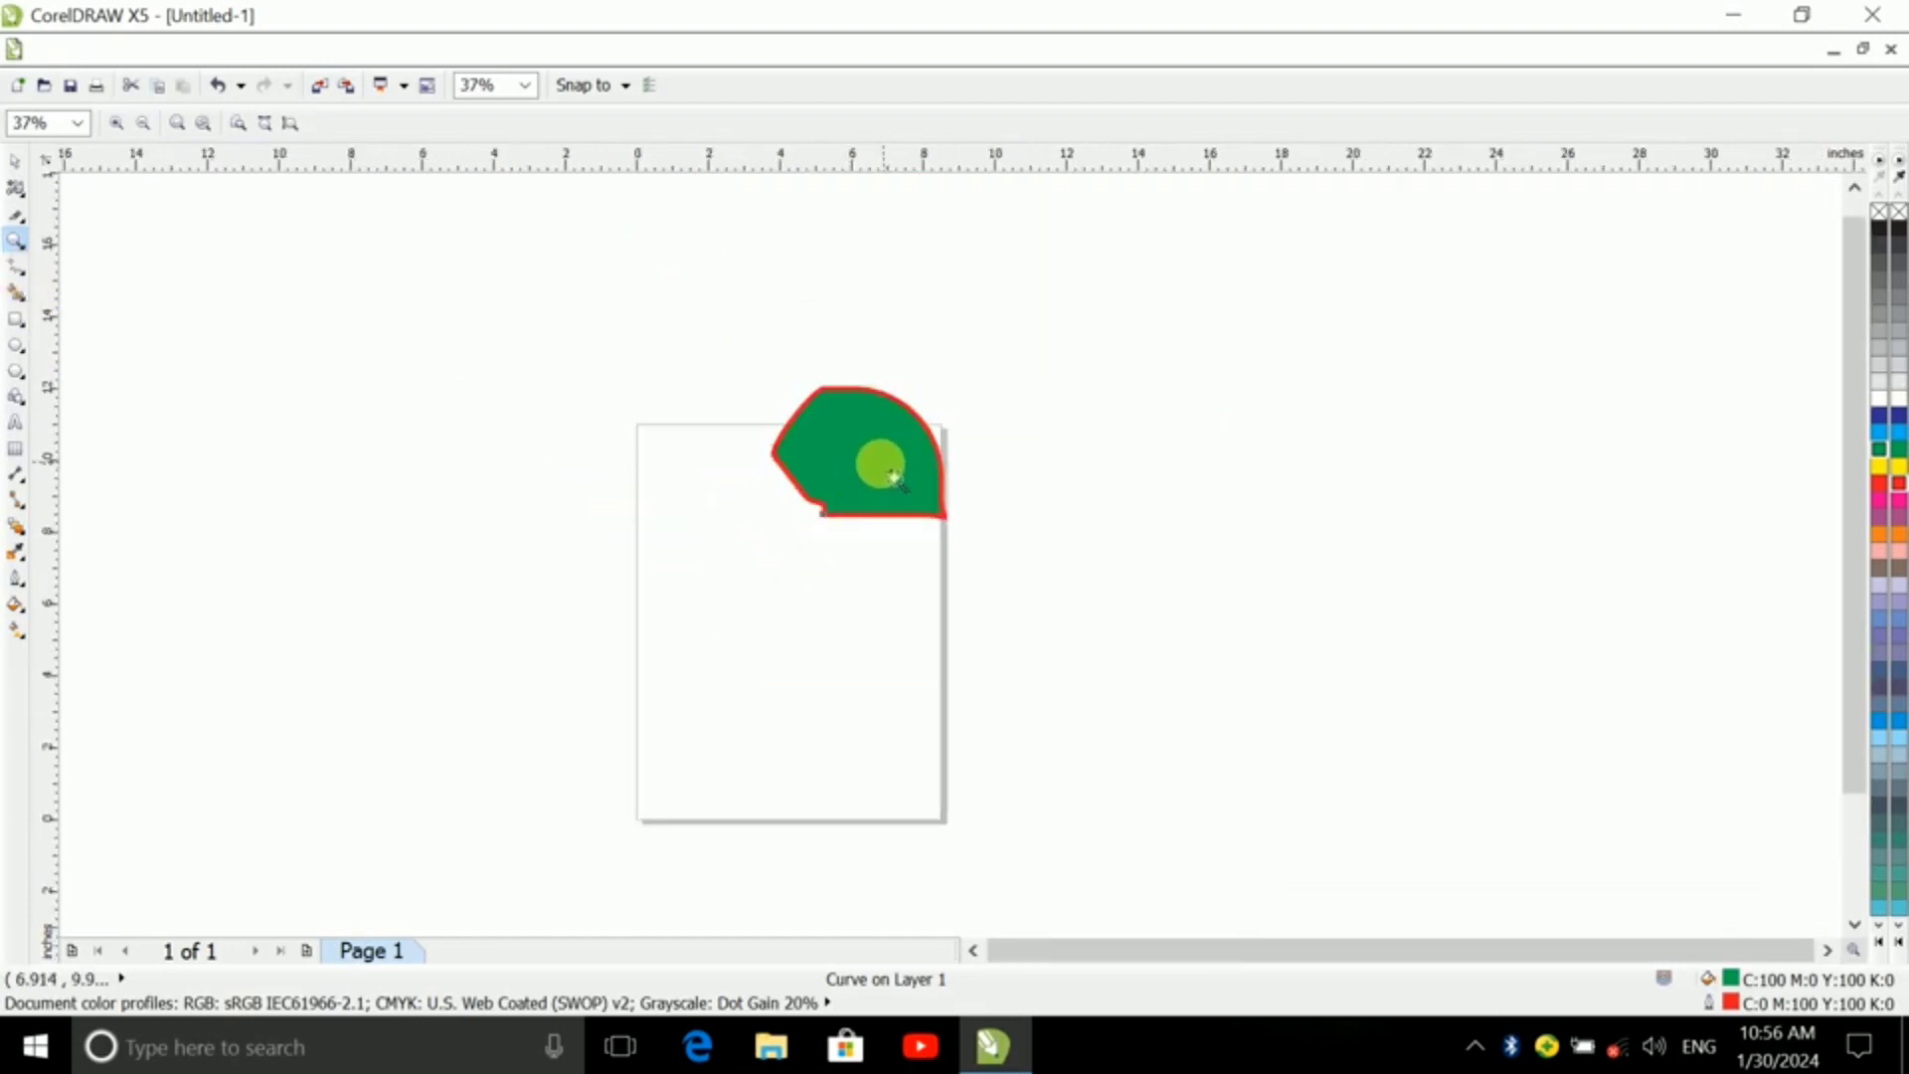
click(880, 463)
- Delete the green curve with the red outline from the page
double_click(16, 164)
click(960, 589)
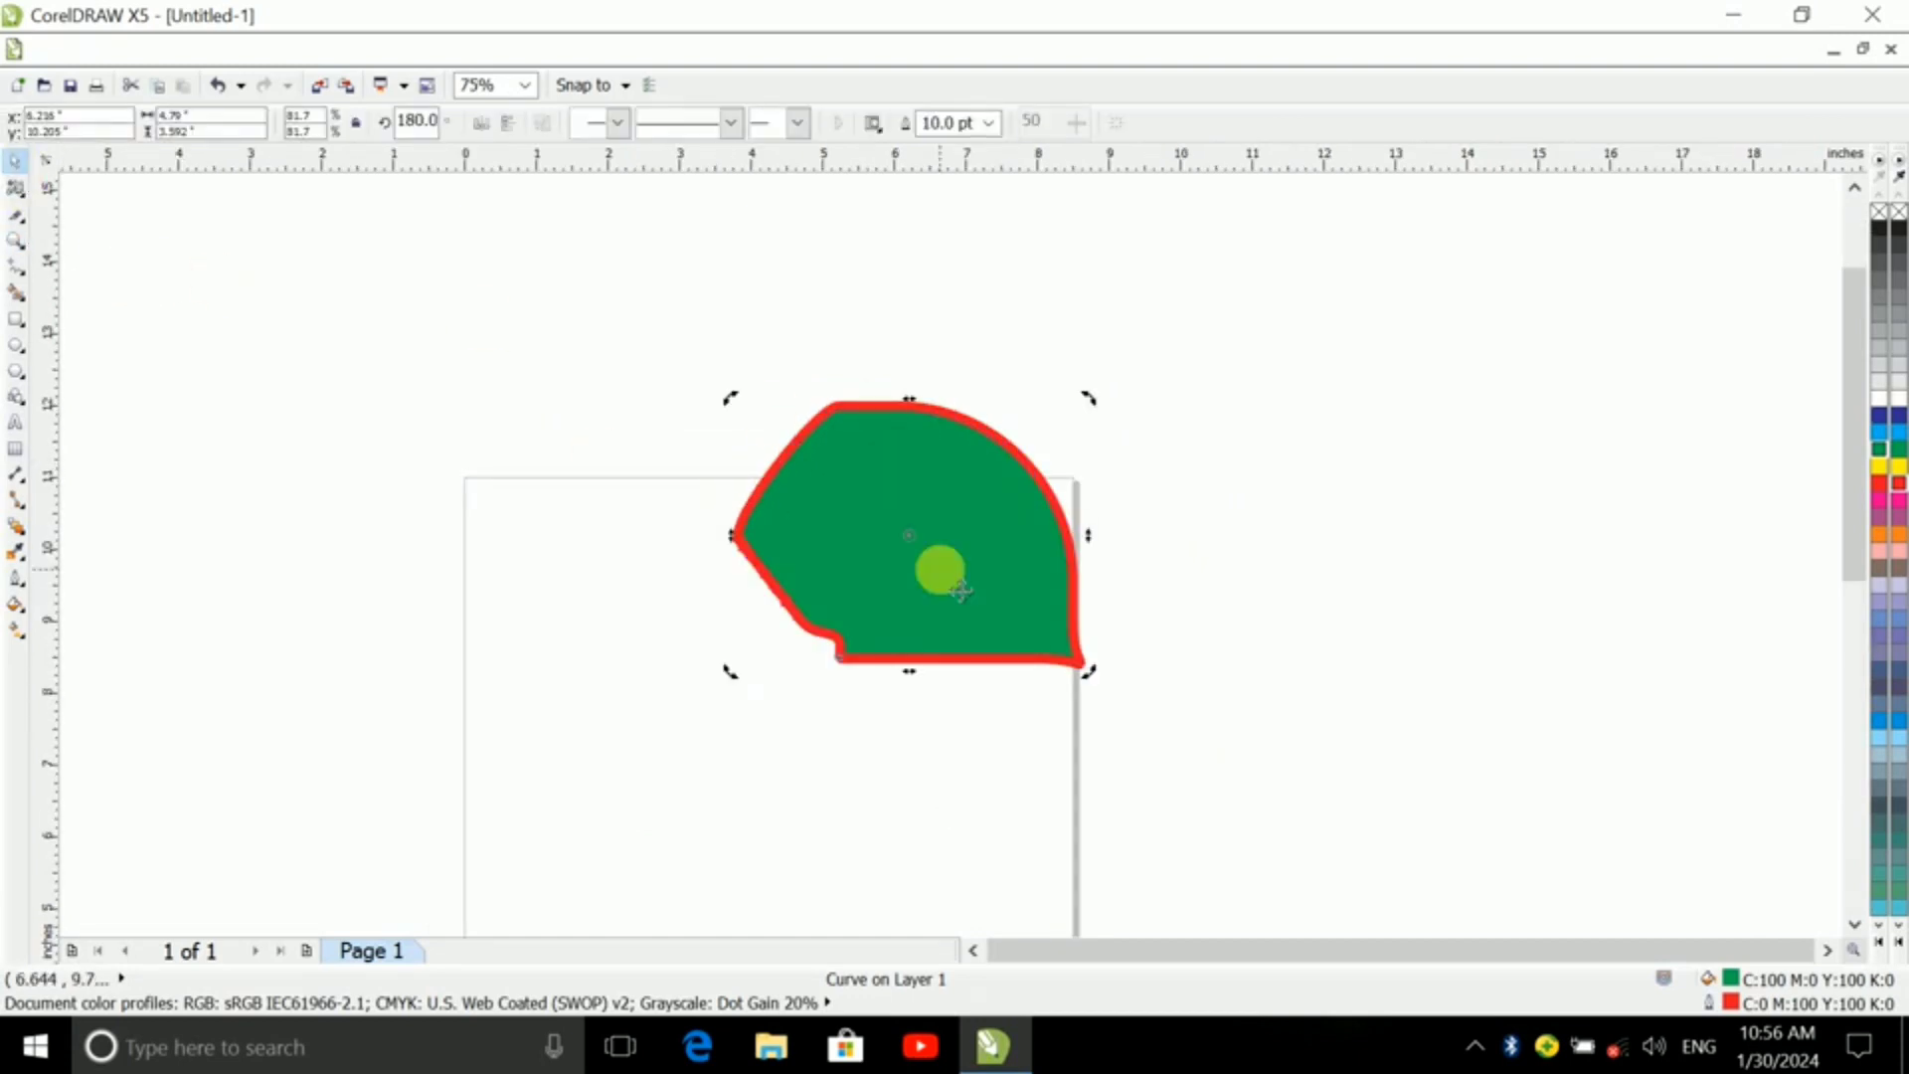
key(Delete)
- Draw a wavy Freehand curve about 5.9 by 5.9 inches from the page's upper left down to its lower right
scroll(1035, 516, down, 2)
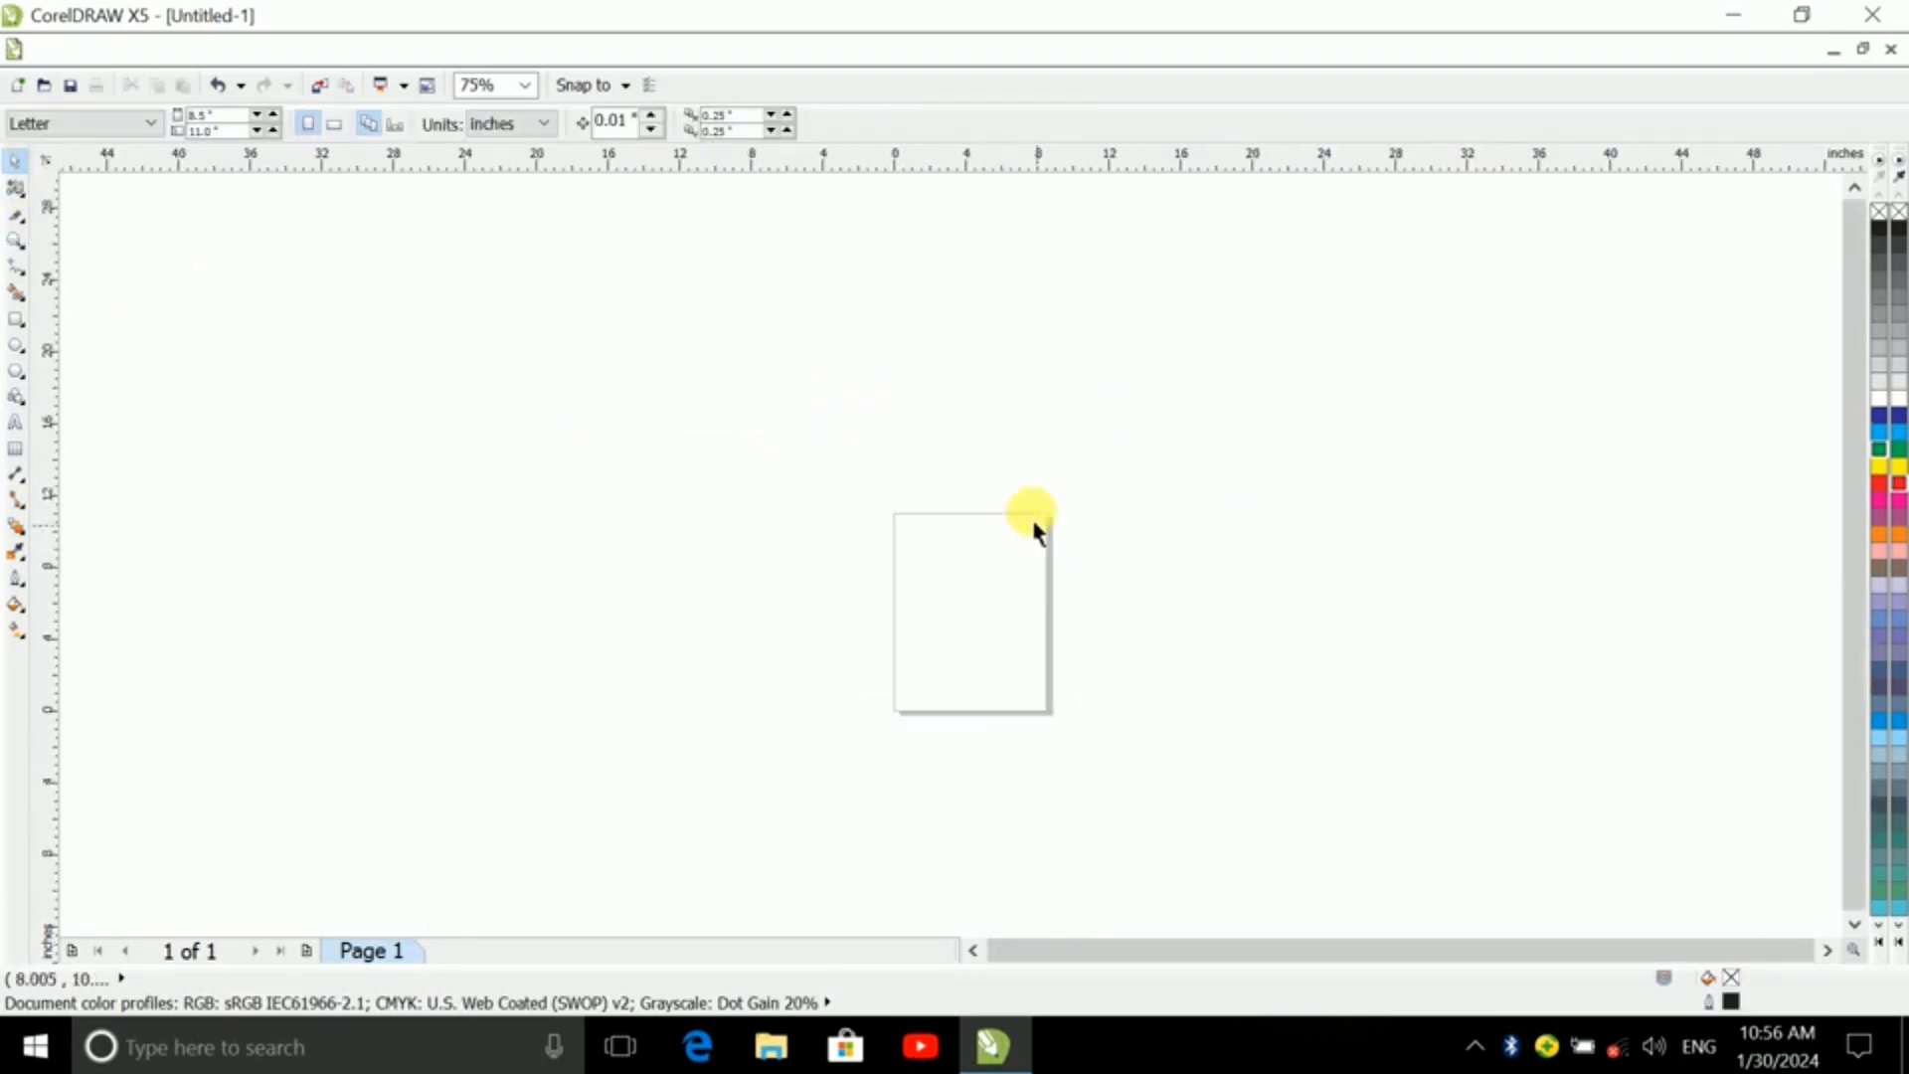
scroll(1035, 666, up, 4)
scroll(1048, 678, down, 3)
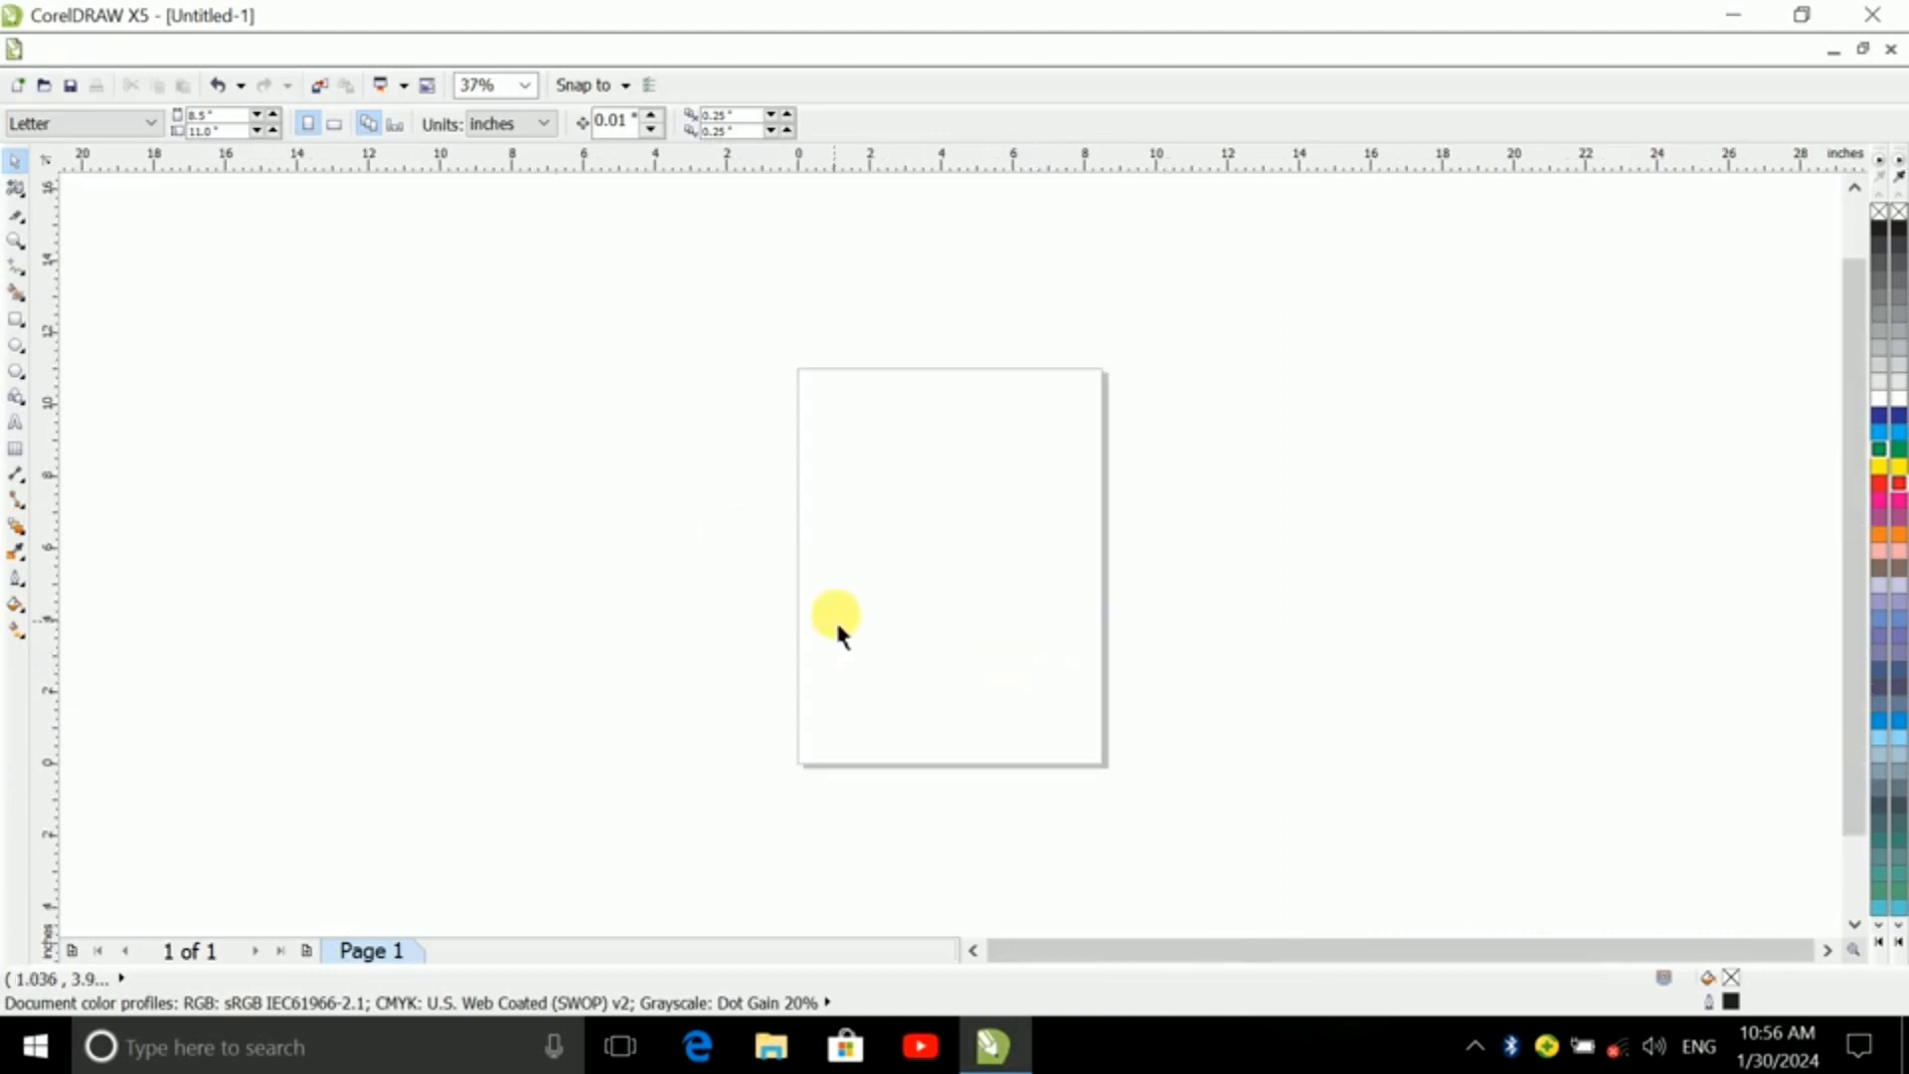
click(18, 278)
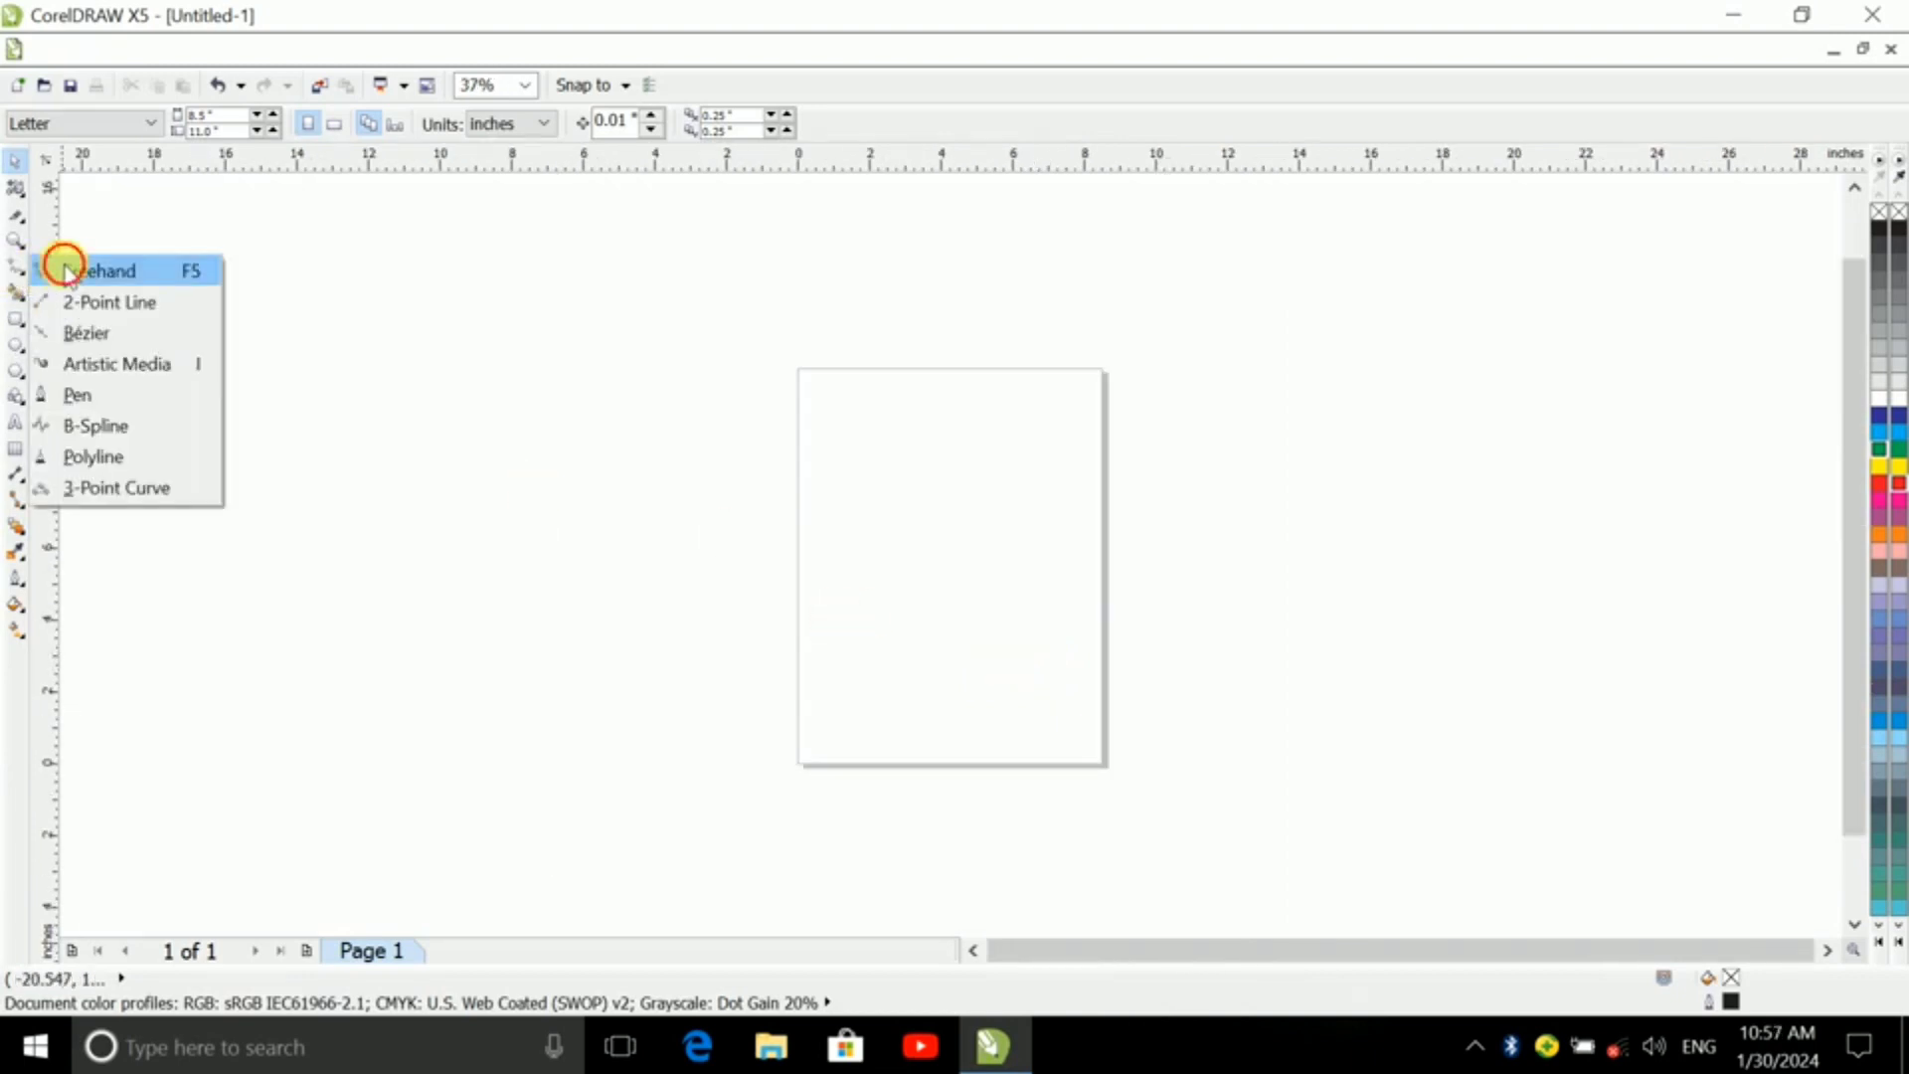
click(66, 266)
mouse_move(852, 418)
mouse_down()
mouse_move(1048, 574)
mouse_move(1039, 641)
mouse_up()
scroll(1036, 646, up, 3)
scroll(1035, 653, down, 2)
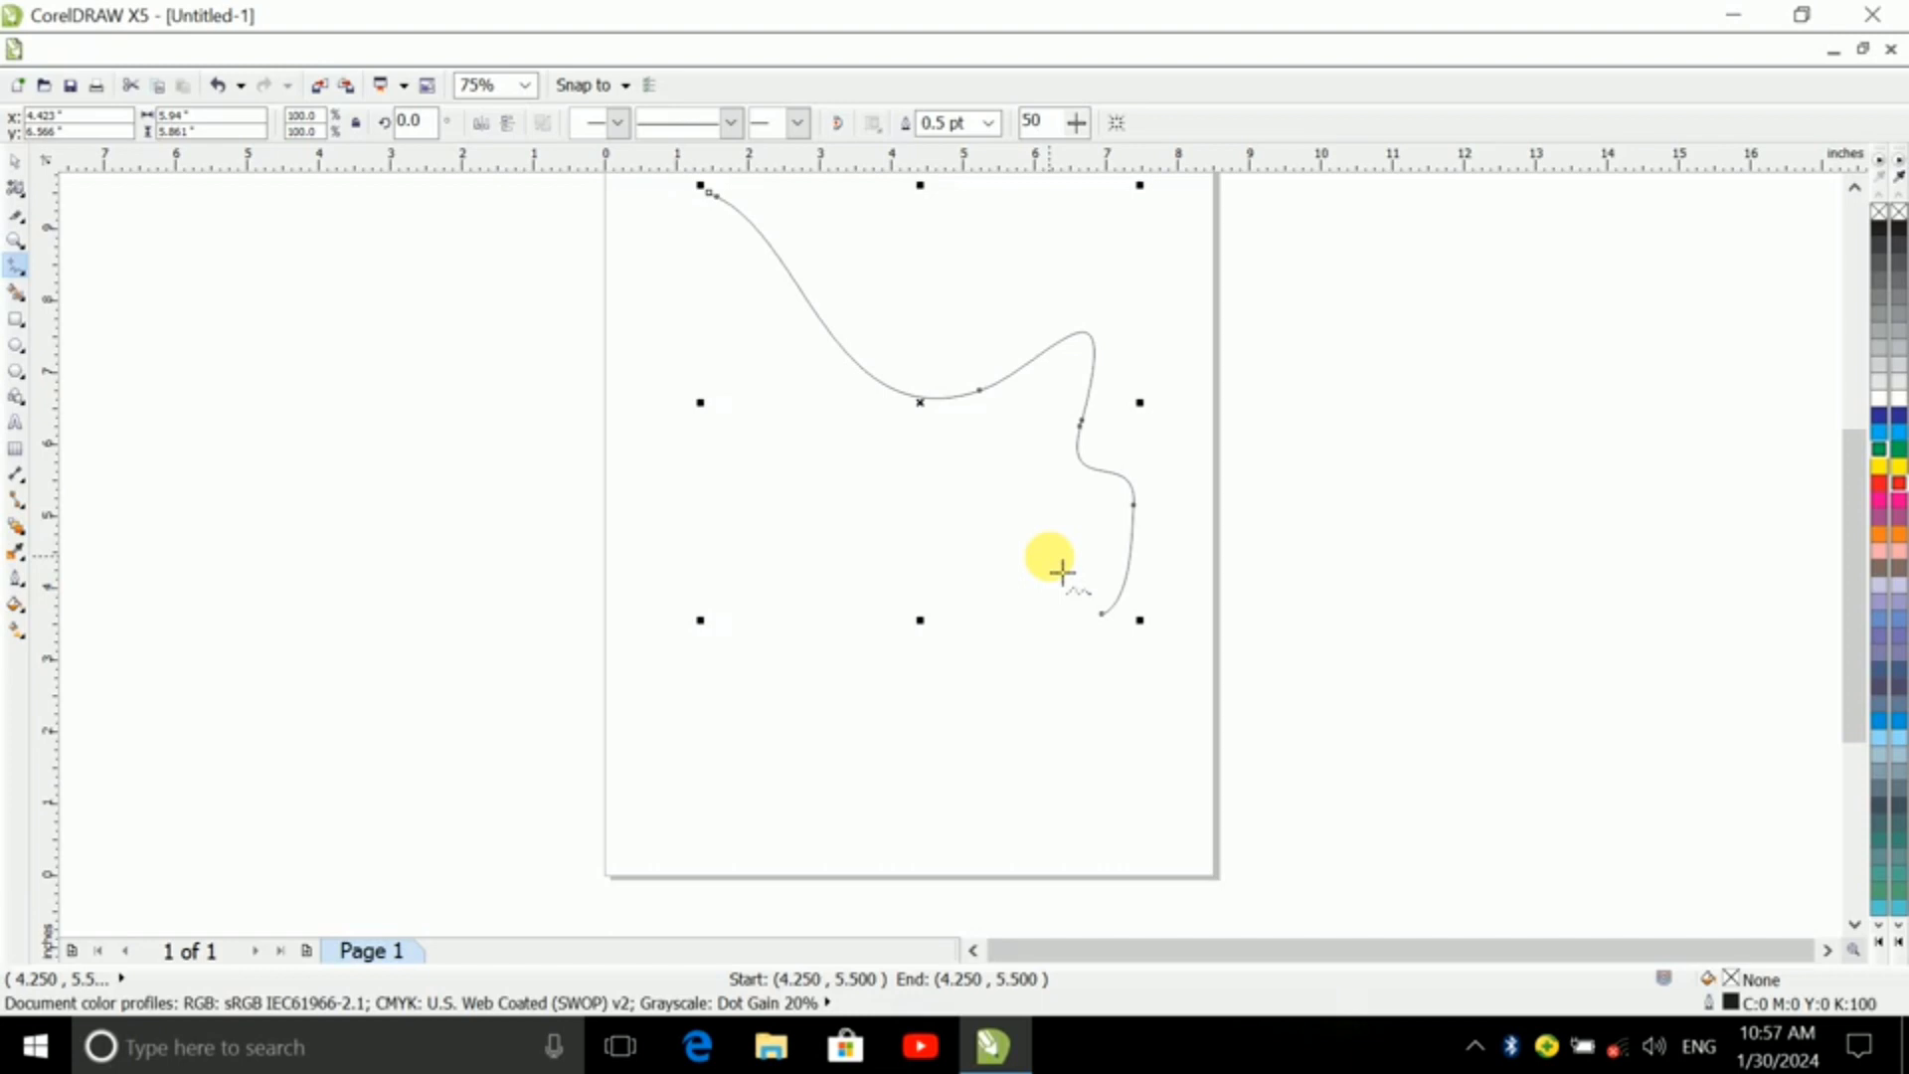
scroll(963, 388, down, 1)
scroll(939, 464, up, 1)
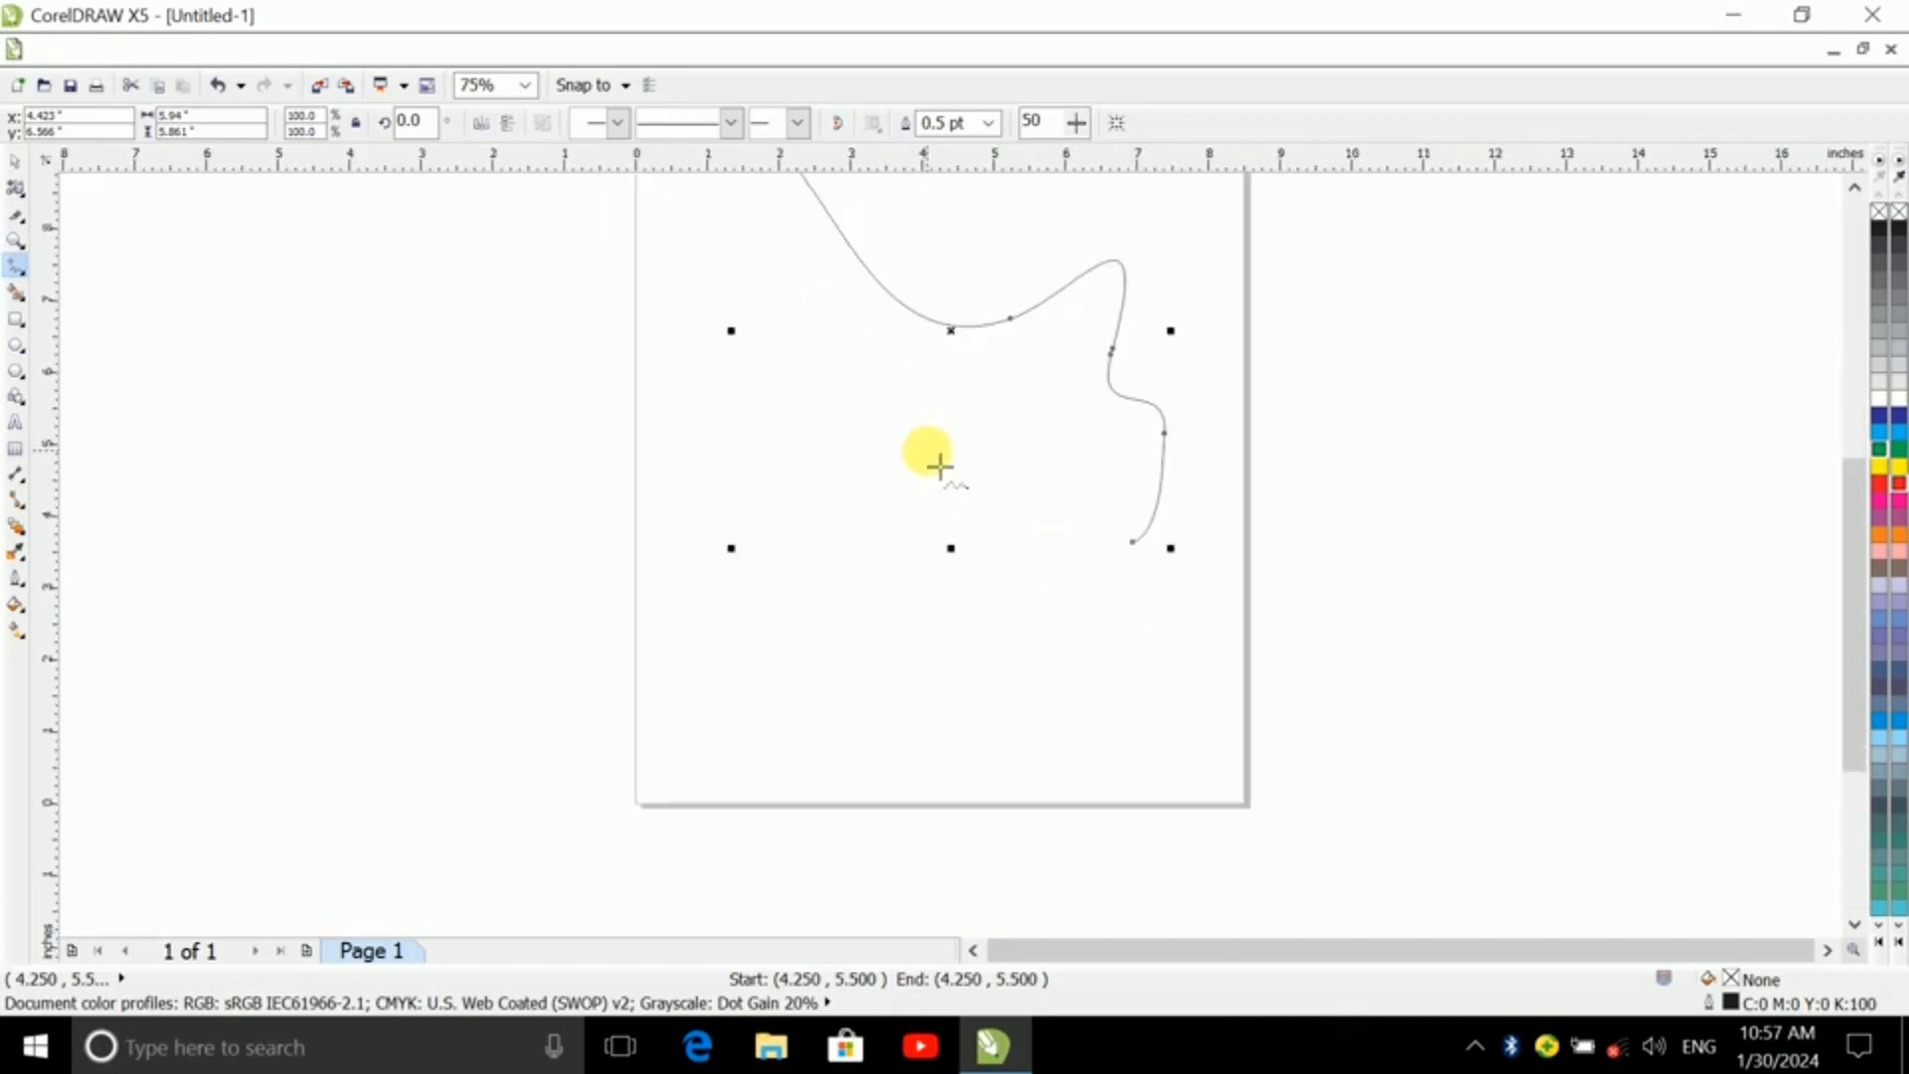
- Draw a nearly vertical 2-Point Line about 4.3 inches long just inside the page's left edge
click(15, 271)
click(110, 303)
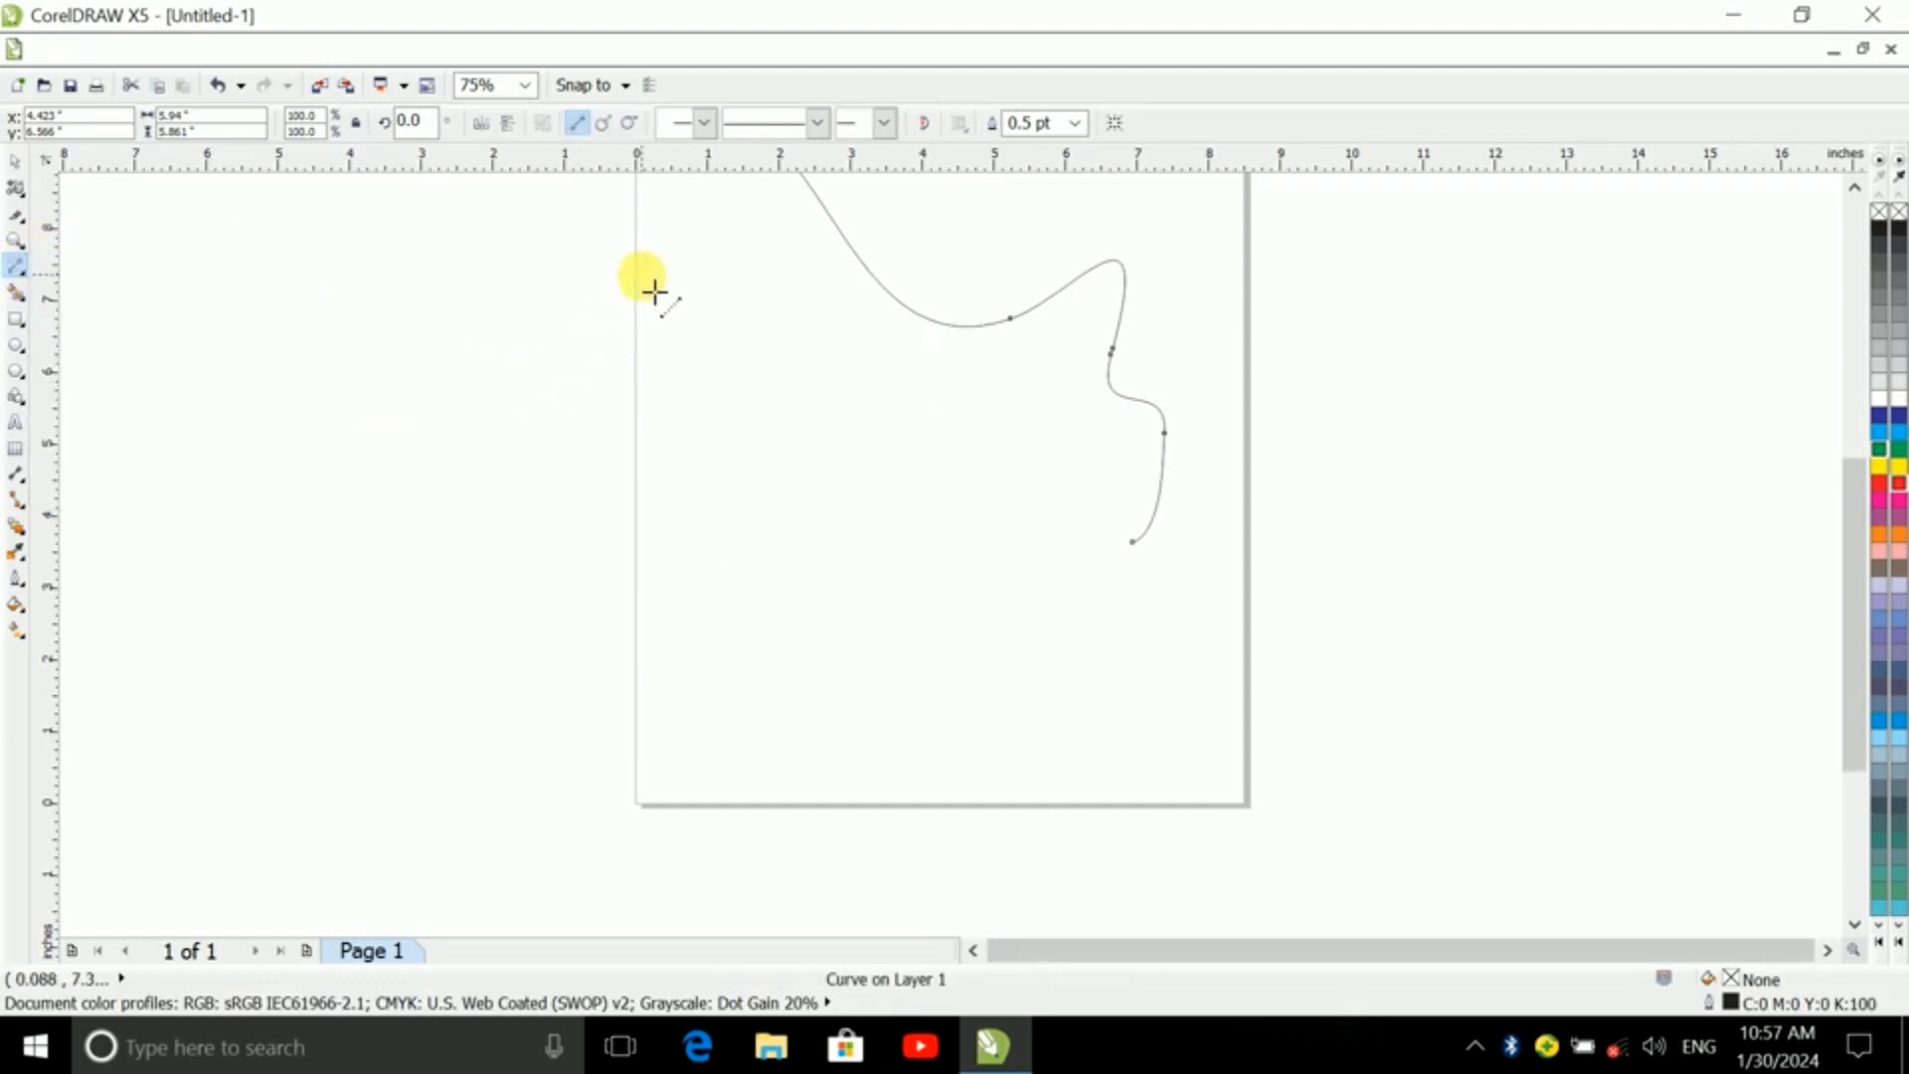
drag(642, 269, 653, 588)
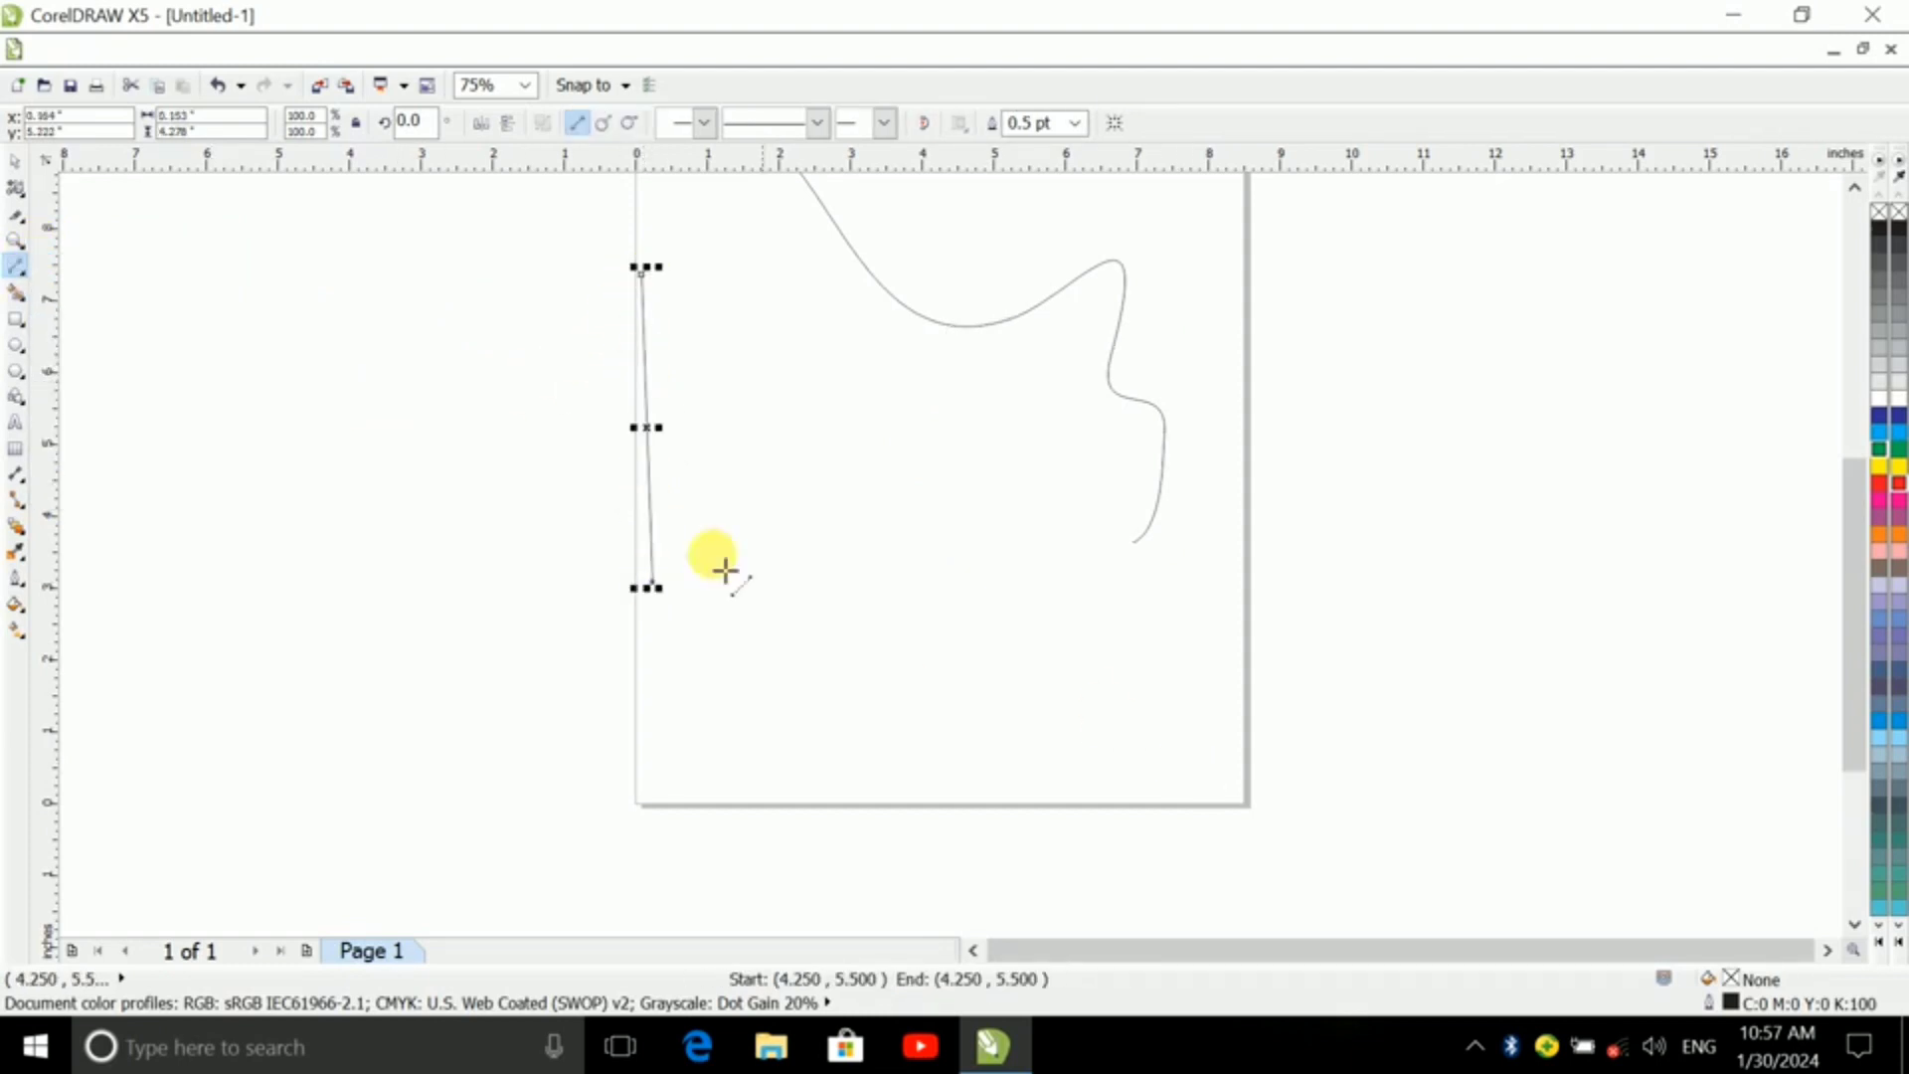
- Draw a four-cornered, star-like Bézier shape between the straight line and the freehand curve, ending on its starting node
click(15, 270)
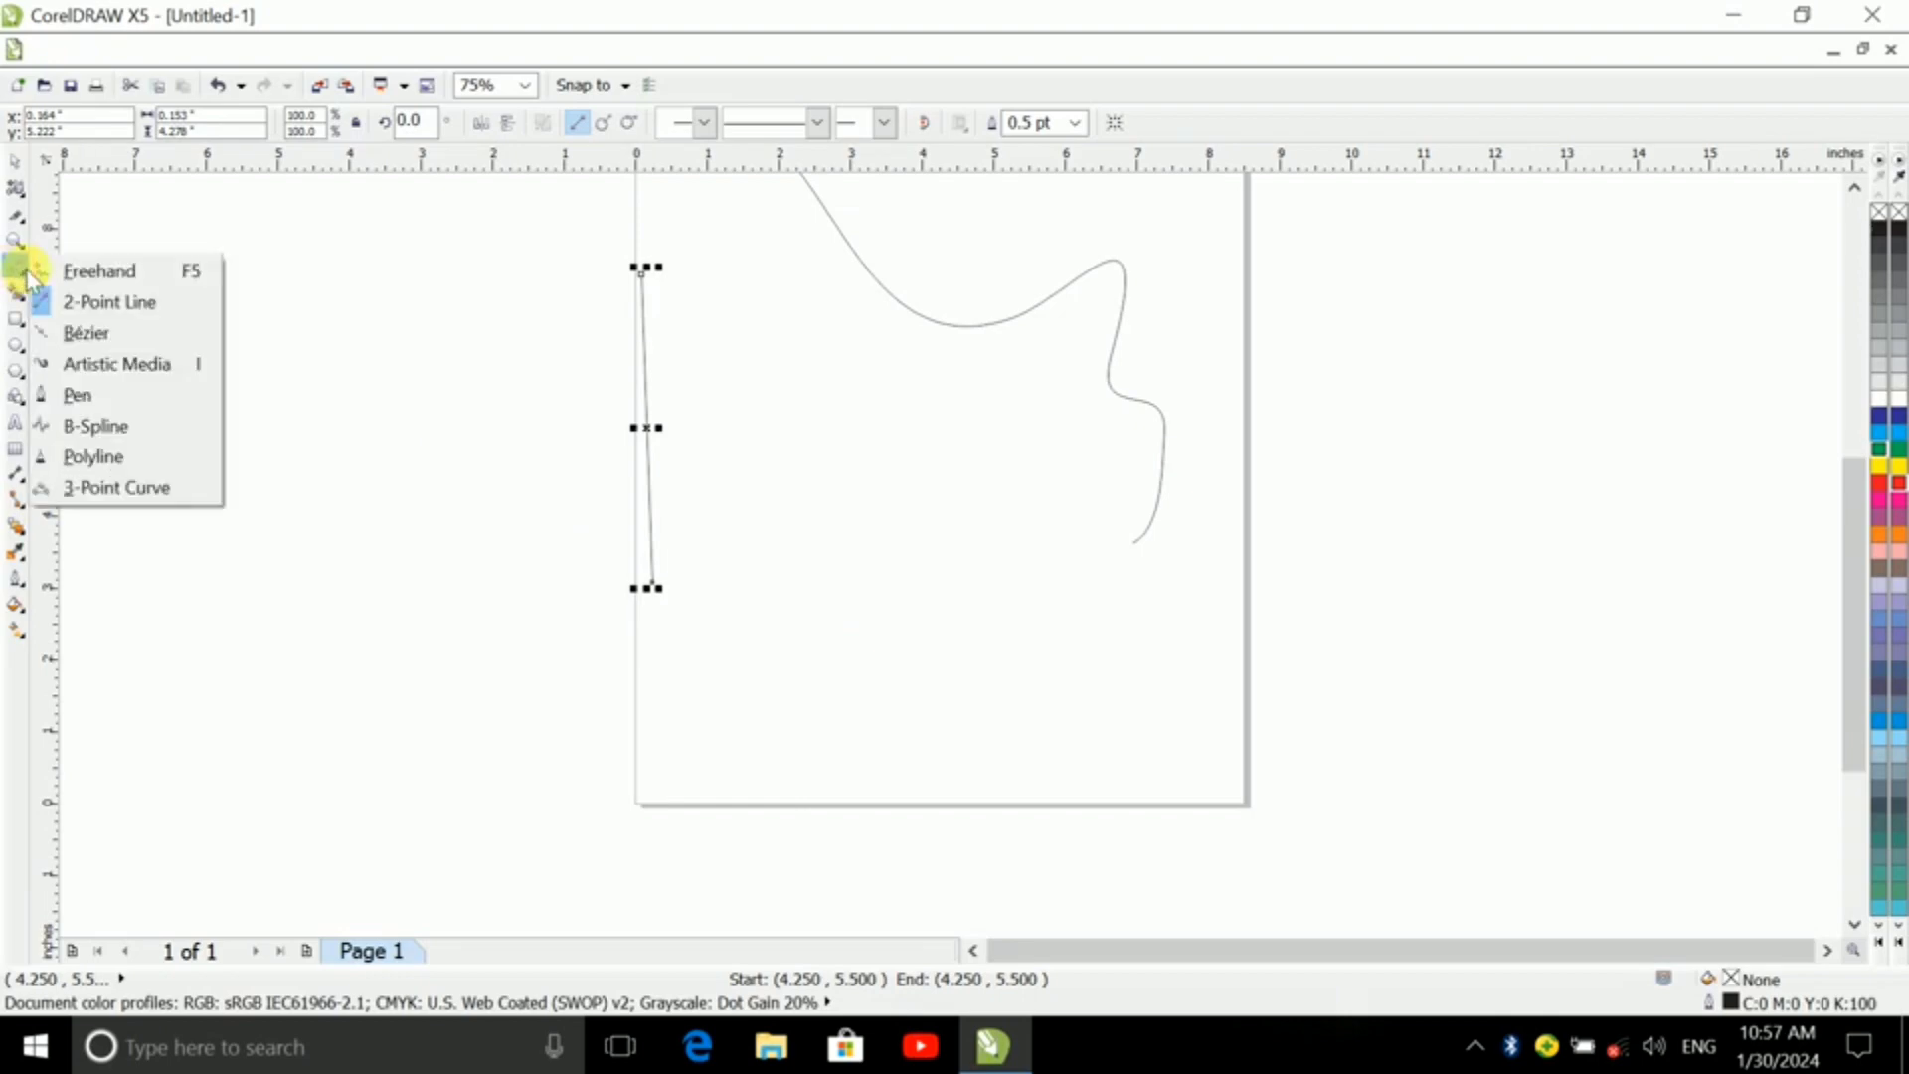
click(85, 333)
click(772, 372)
click(873, 434)
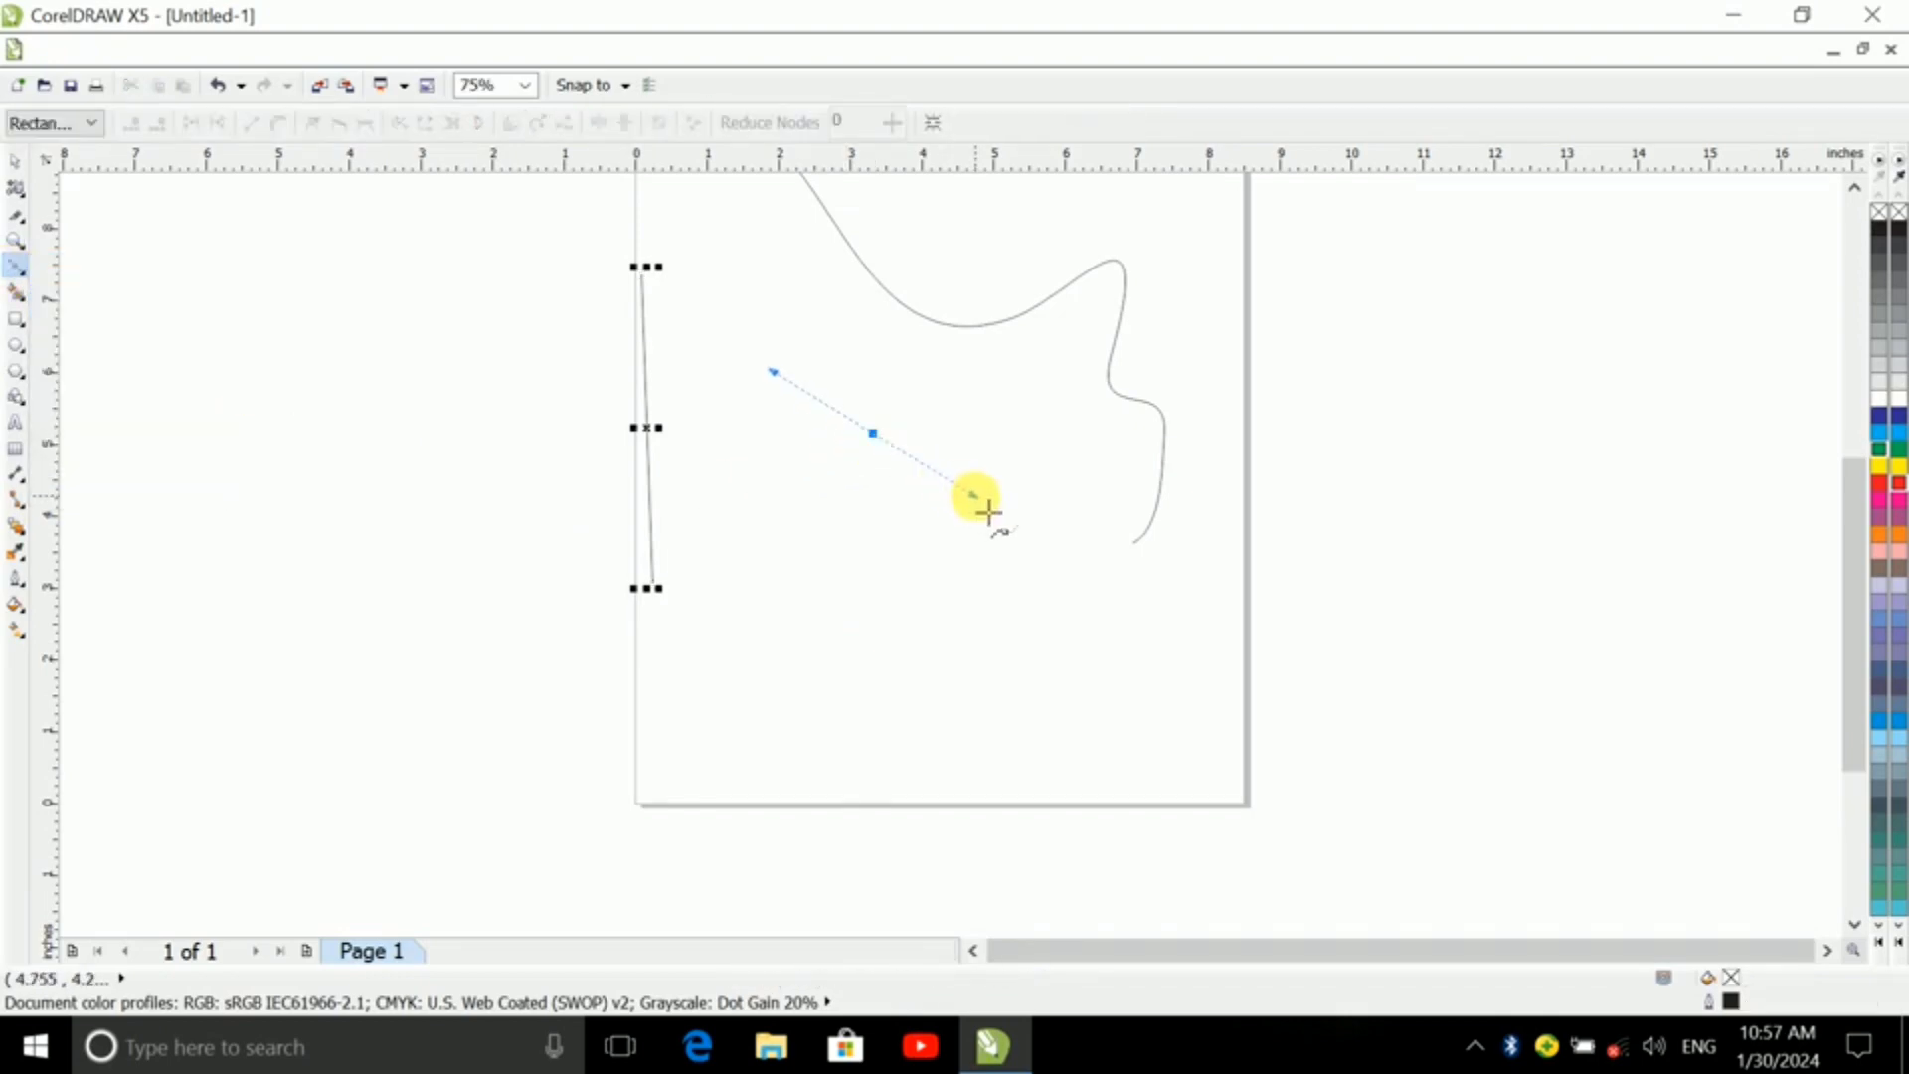
drag(974, 495, 816, 522)
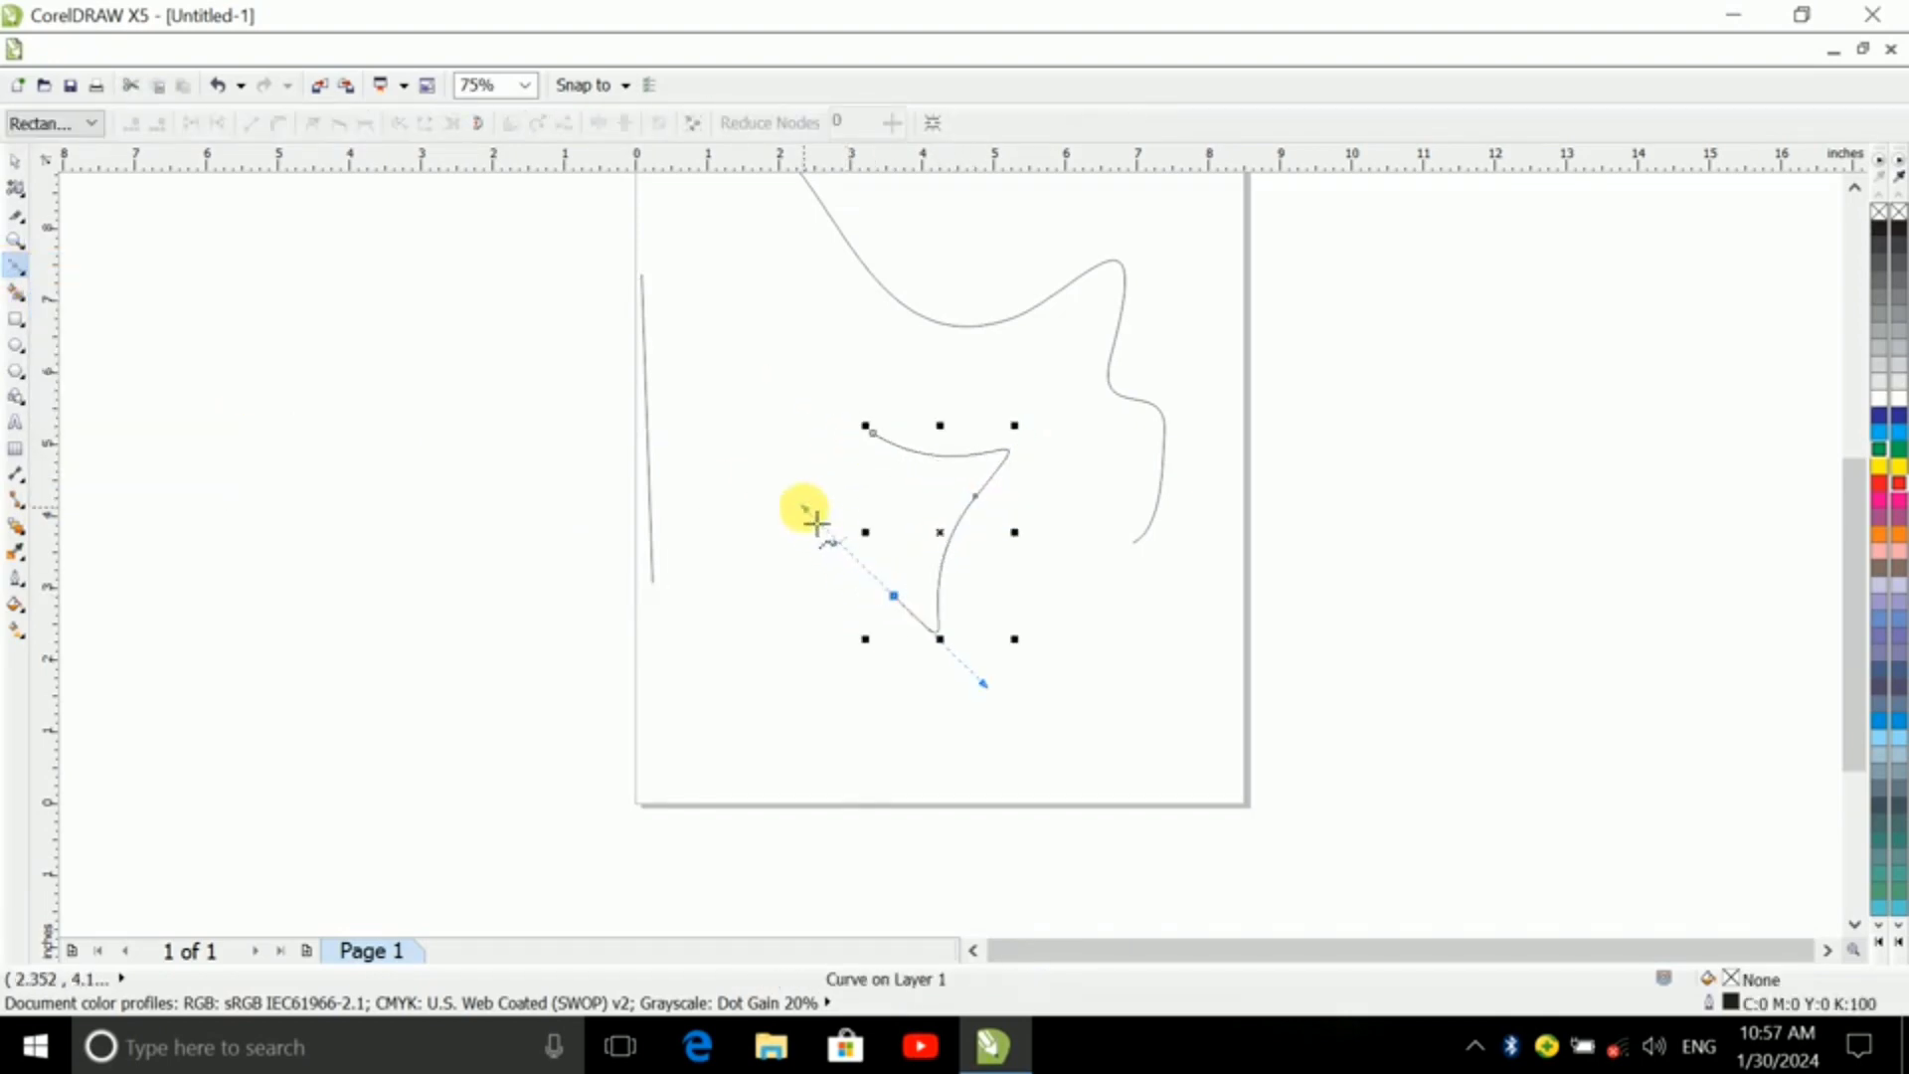
click(873, 433)
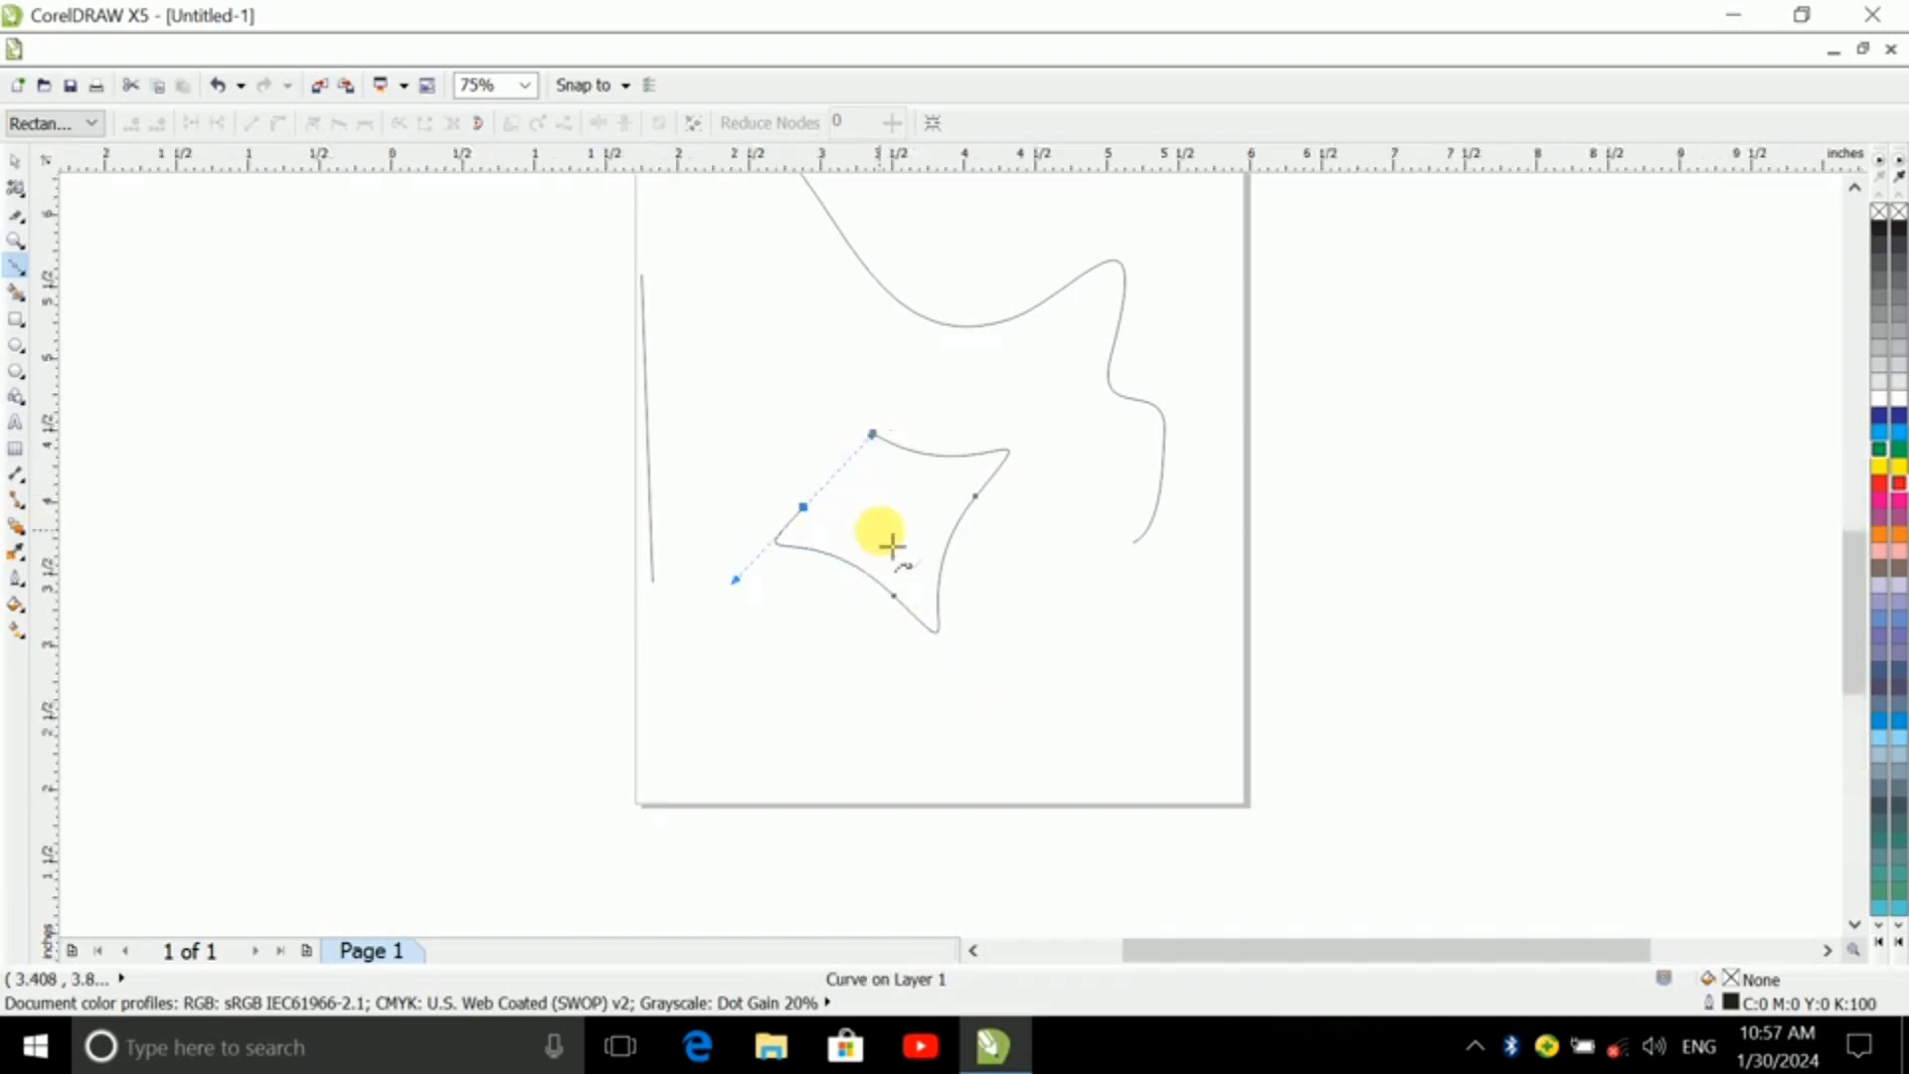
scroll(892, 545, up, 2)
scroll(892, 545, down, 2)
scroll(888, 547, up, 1)
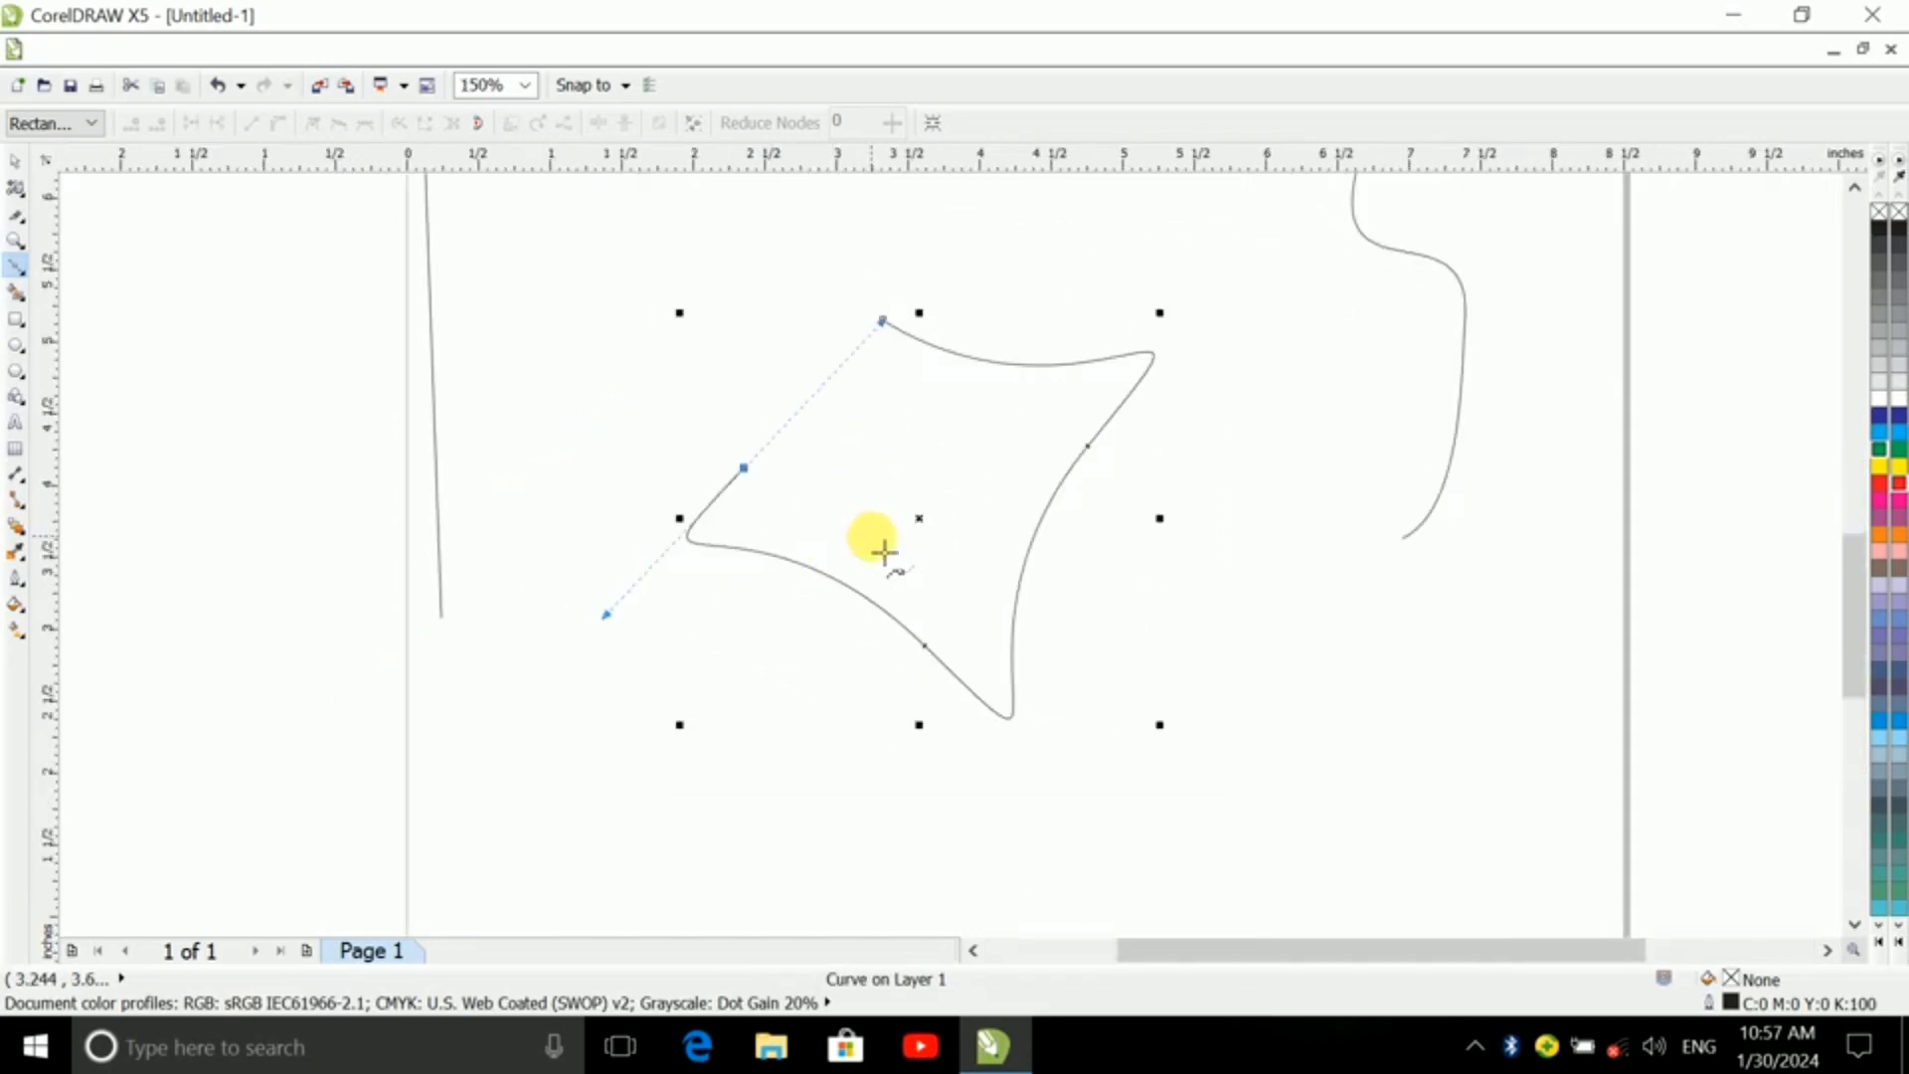
- Paint a wavy Artistic Media stroke over the Bézier shape's upper edge and switch it to the evenly thick, round-ended preset
click(20, 269)
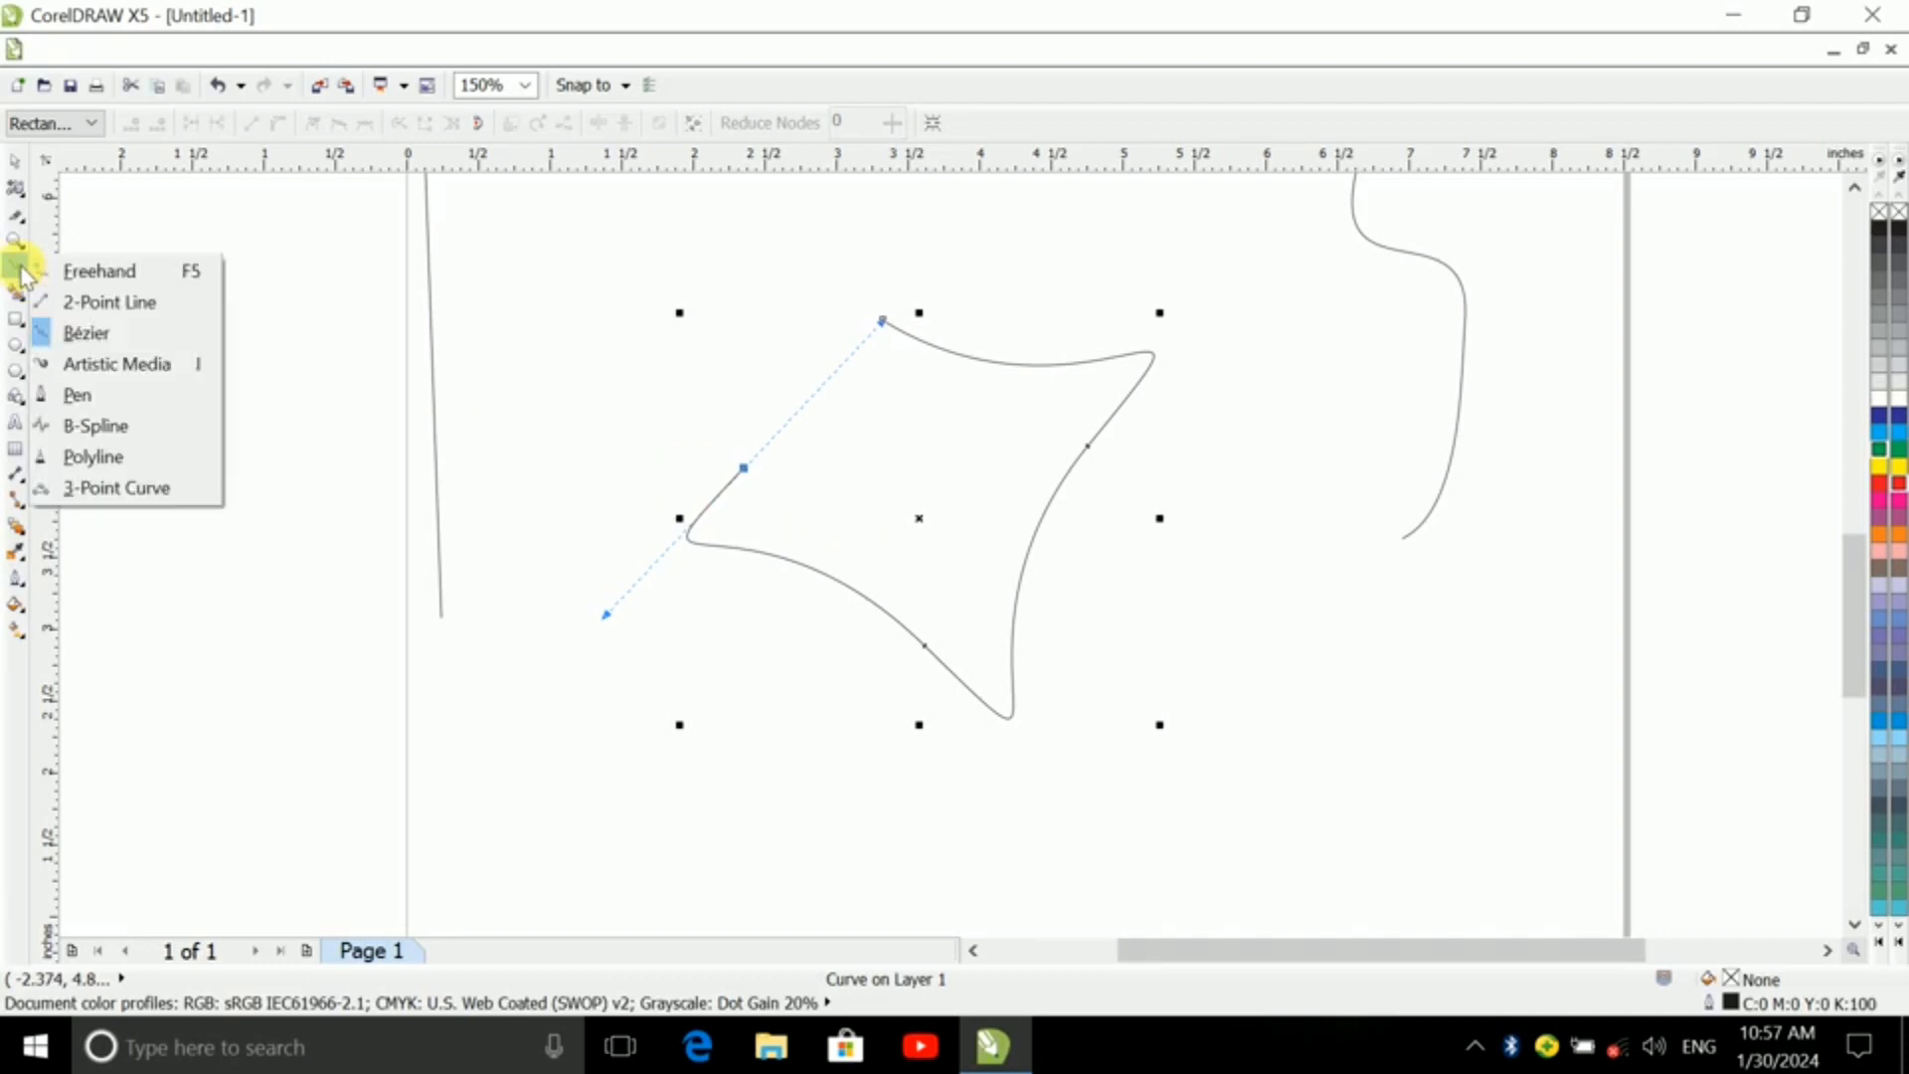
click(99, 364)
mouse_move(534, 286)
mouse_down()
mouse_move(576, 353)
mouse_move(794, 362)
mouse_move(1088, 286)
mouse_up()
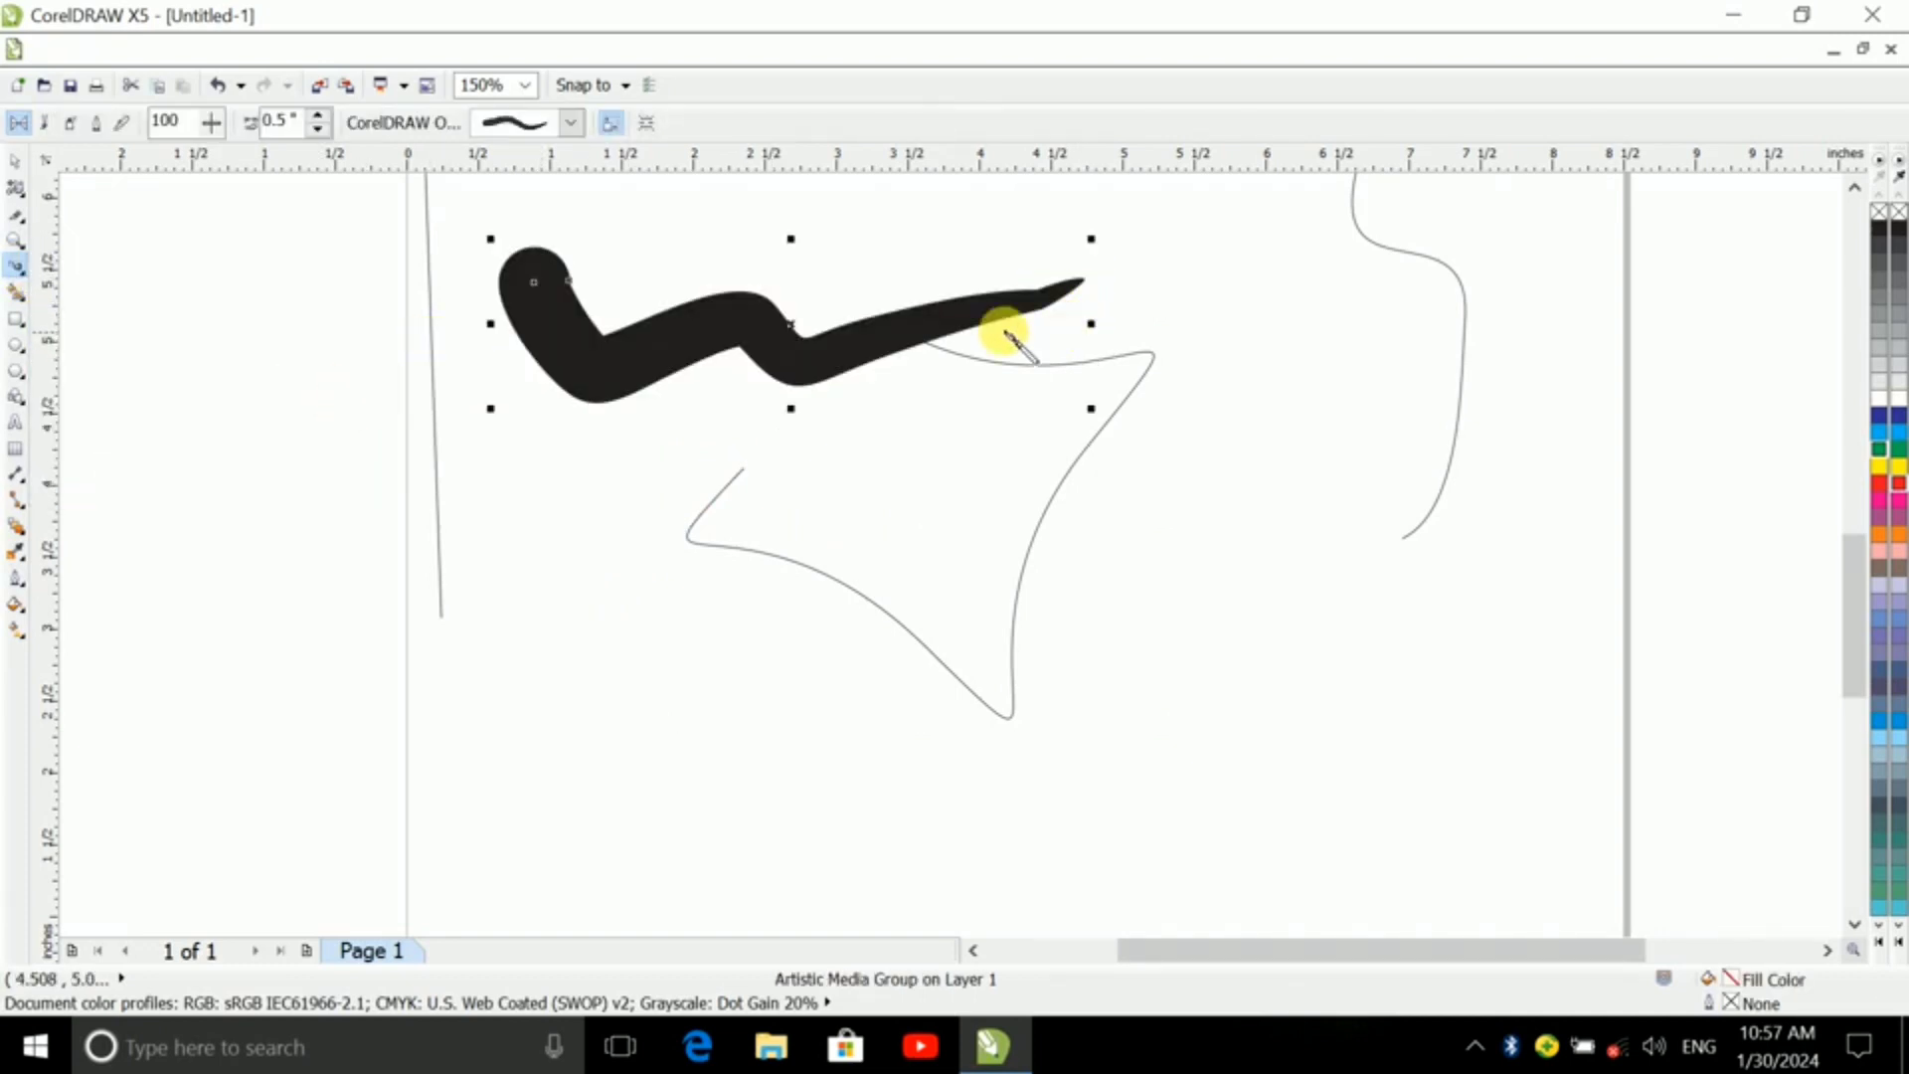
click(575, 123)
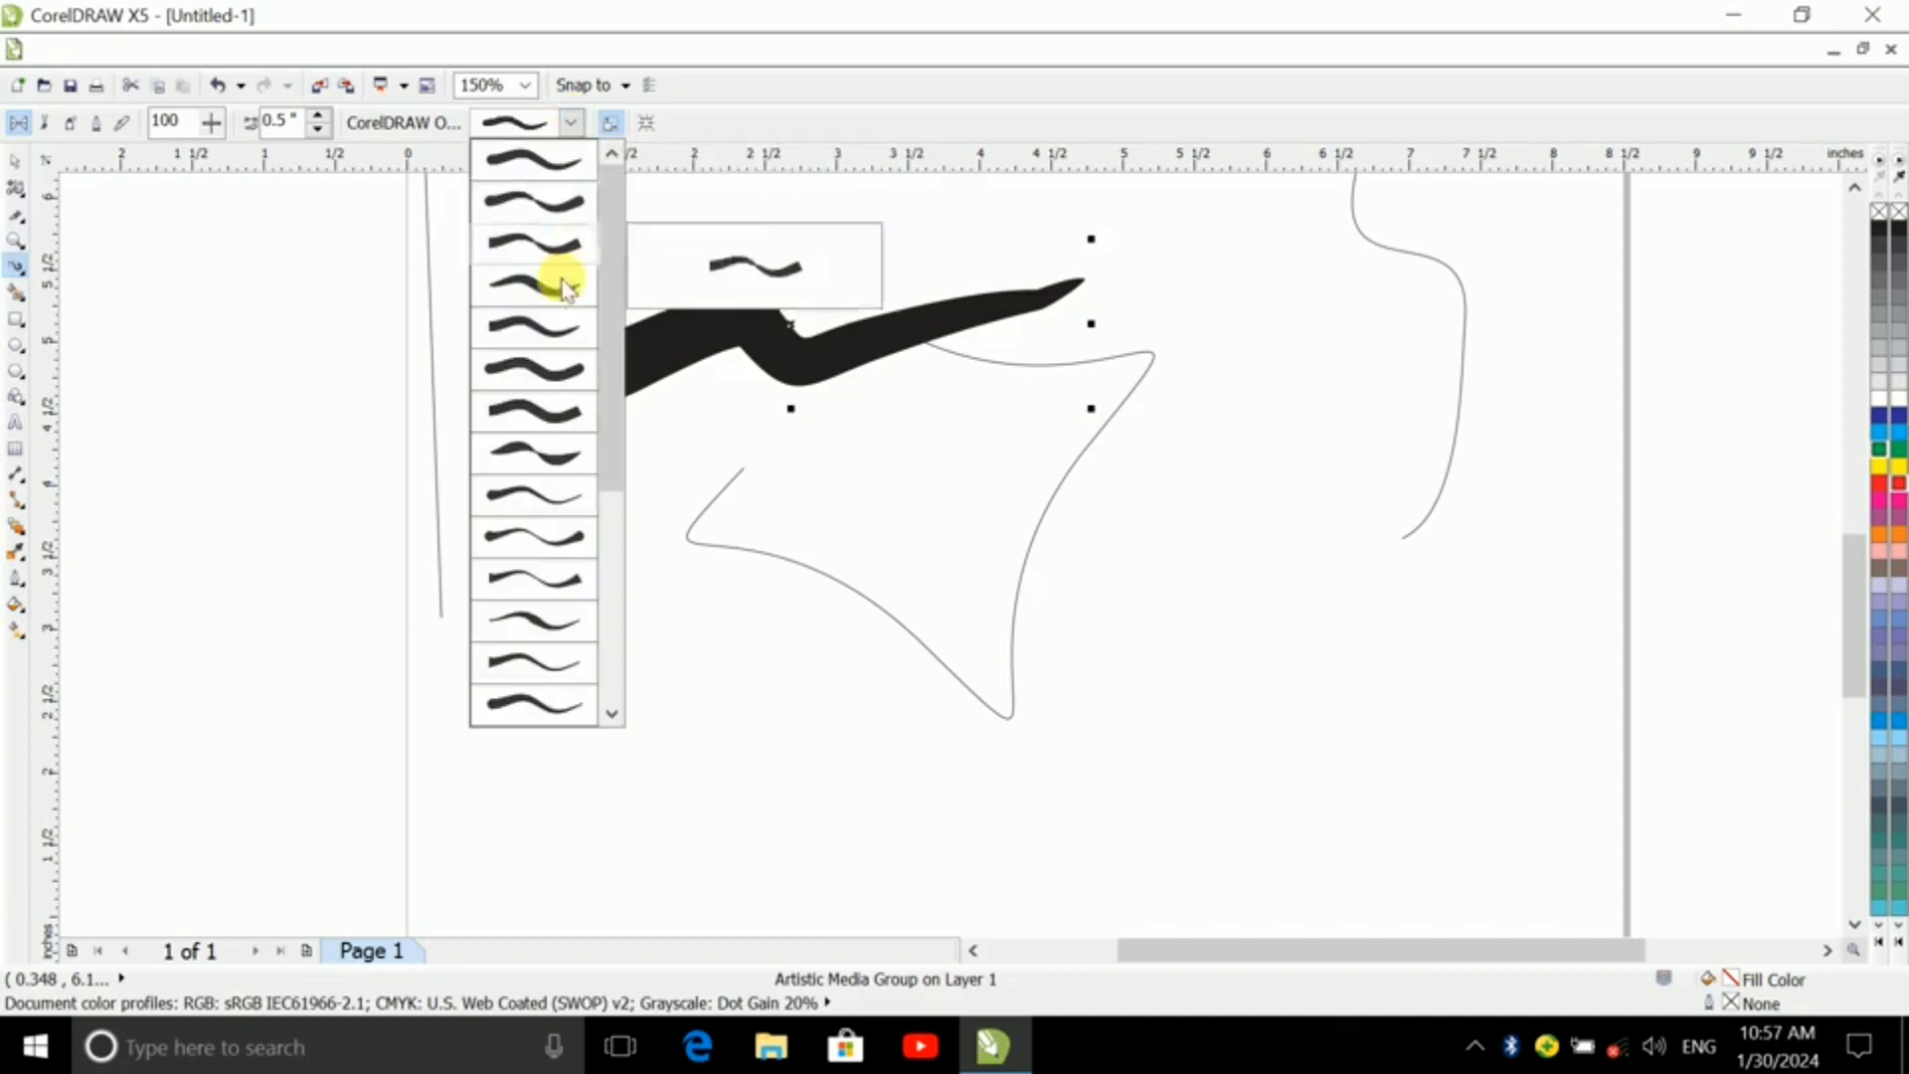
click(554, 435)
click(572, 123)
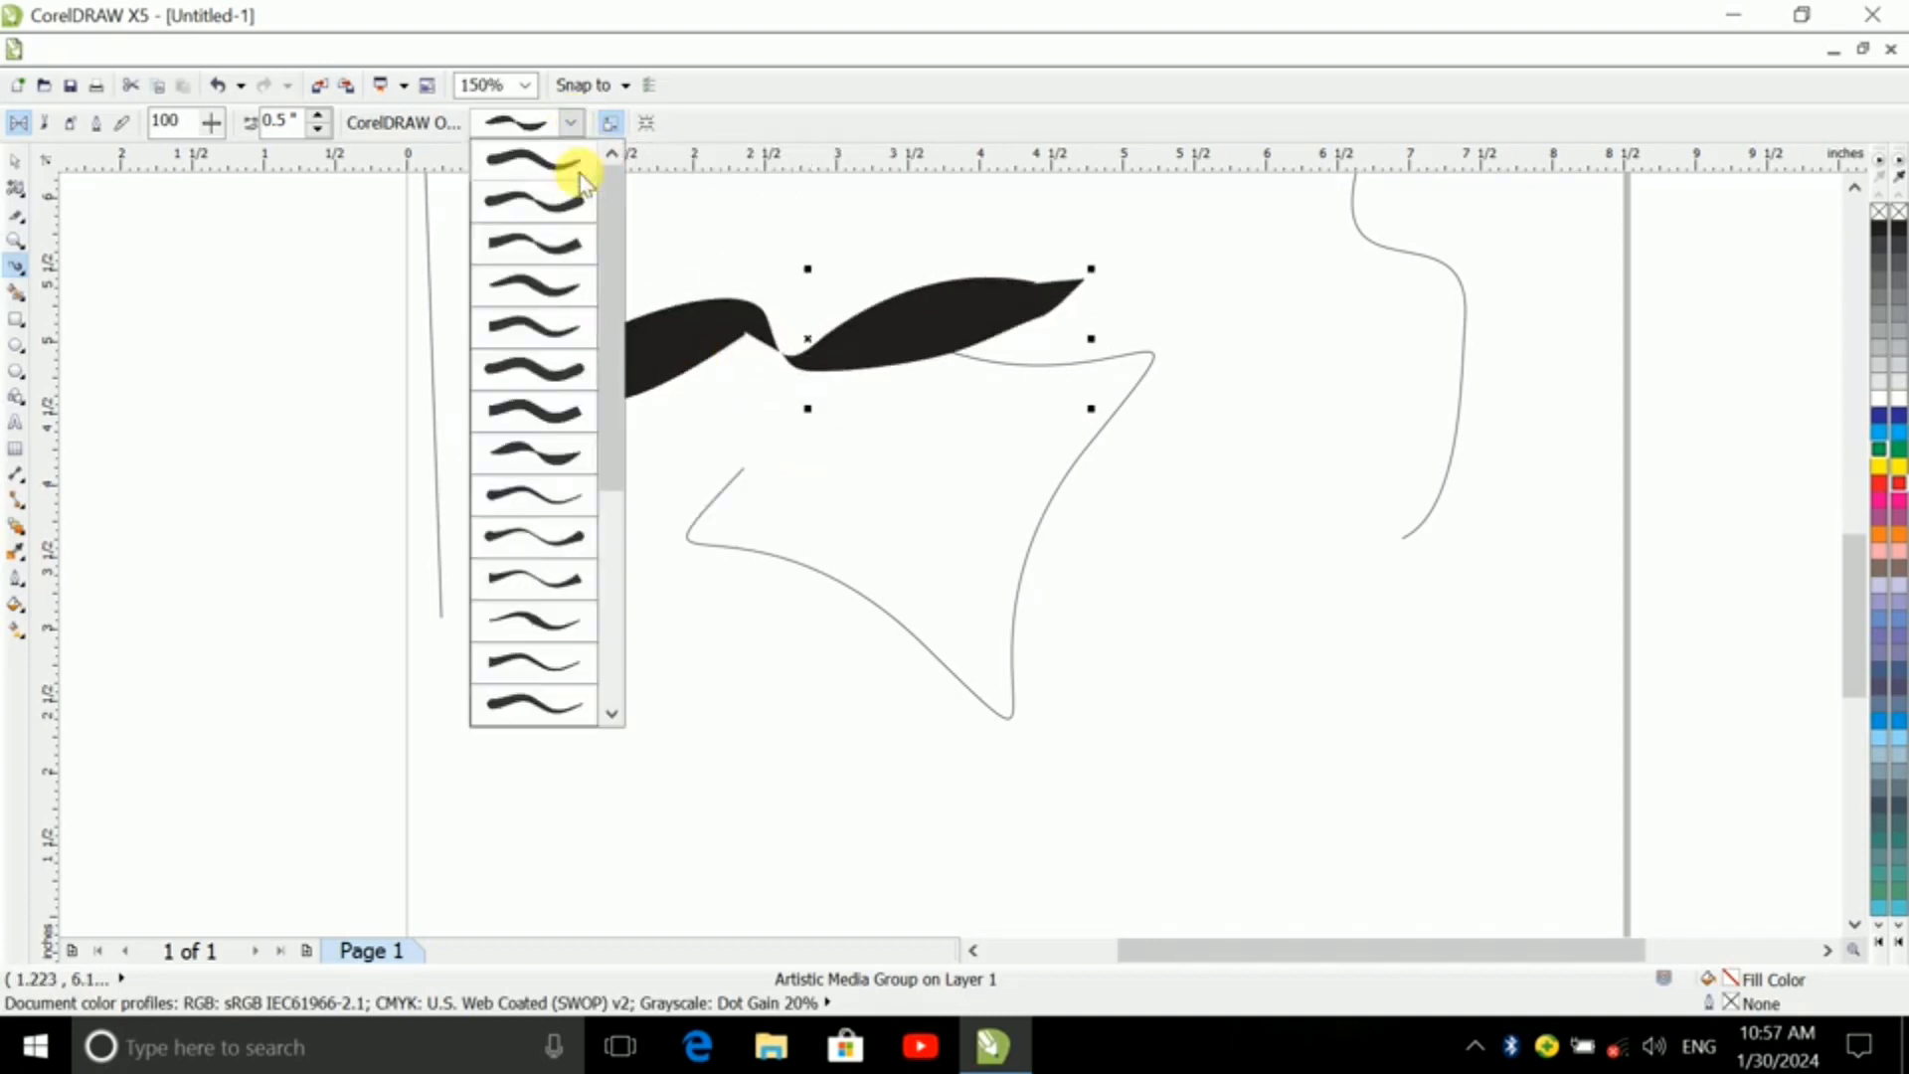
click(558, 362)
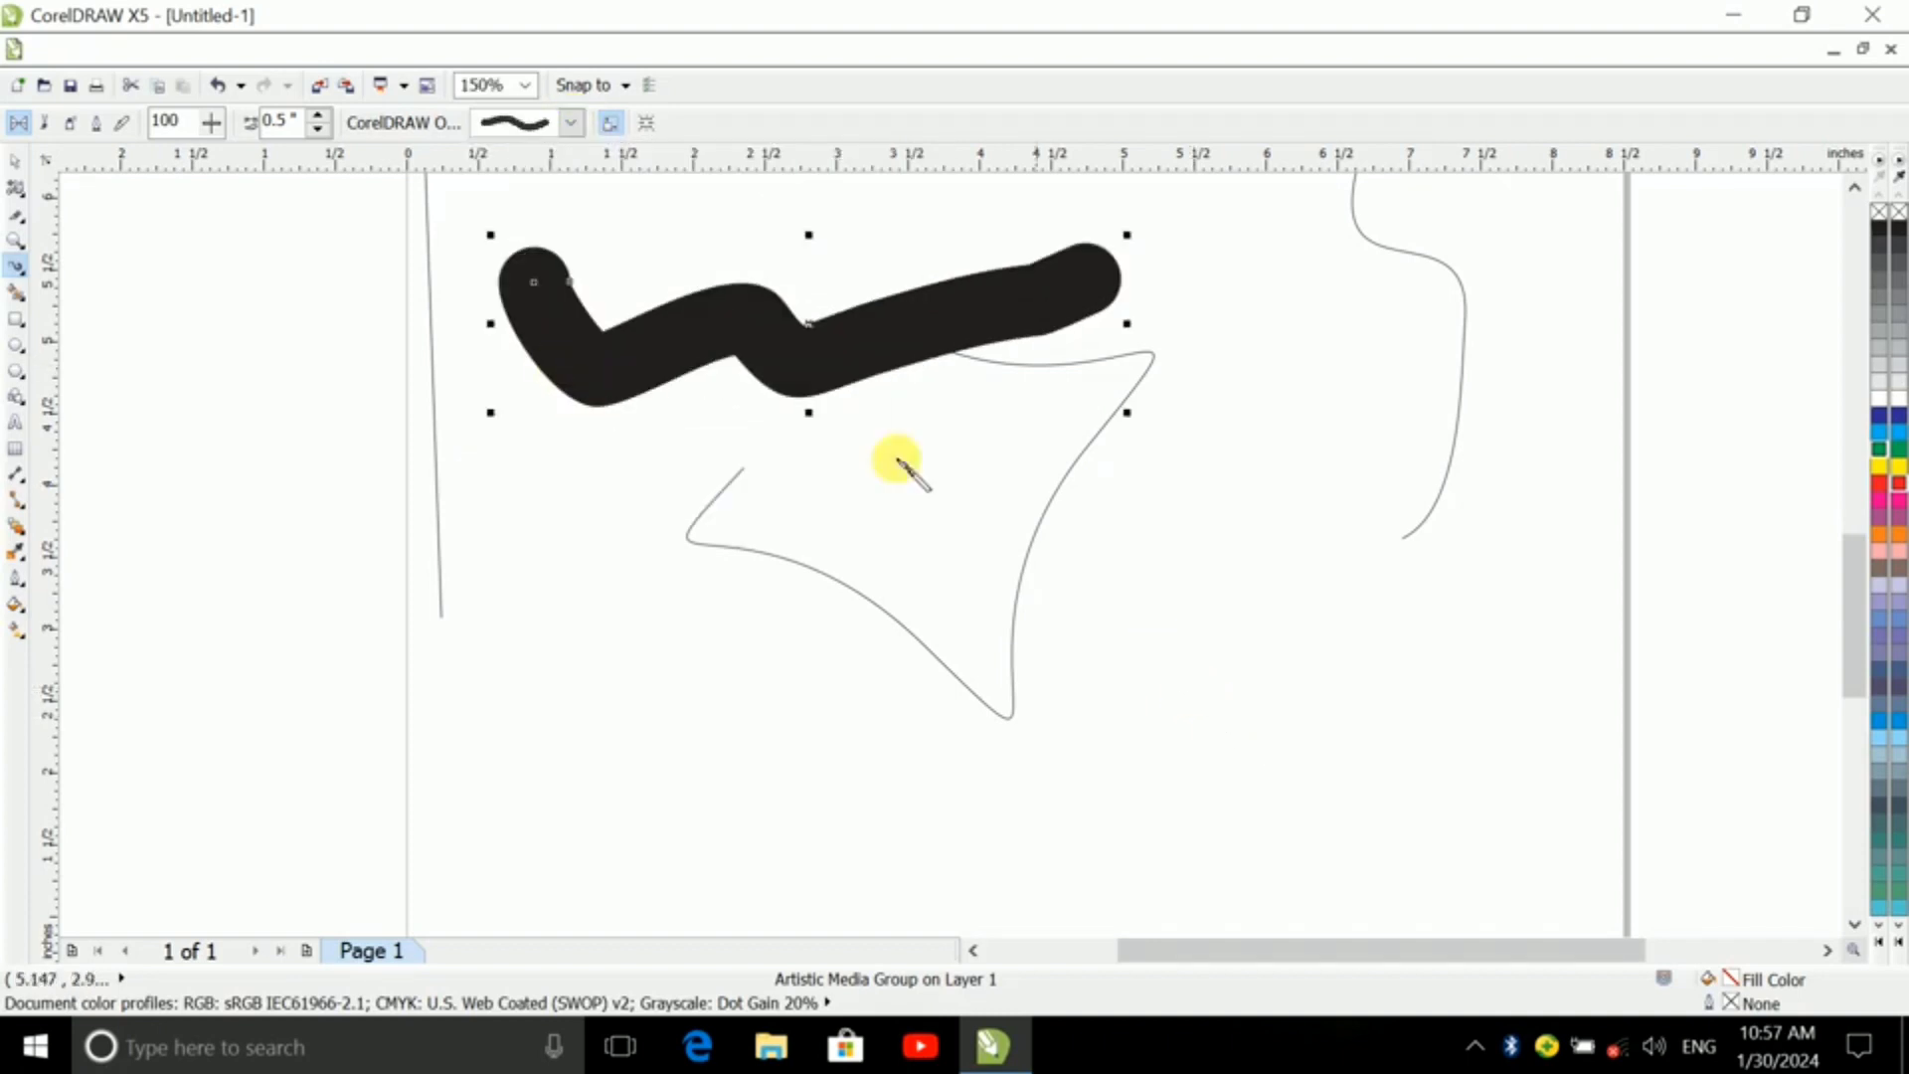
- Set the Artistic Media stroke's width to 0.95 inches
click(319, 117)
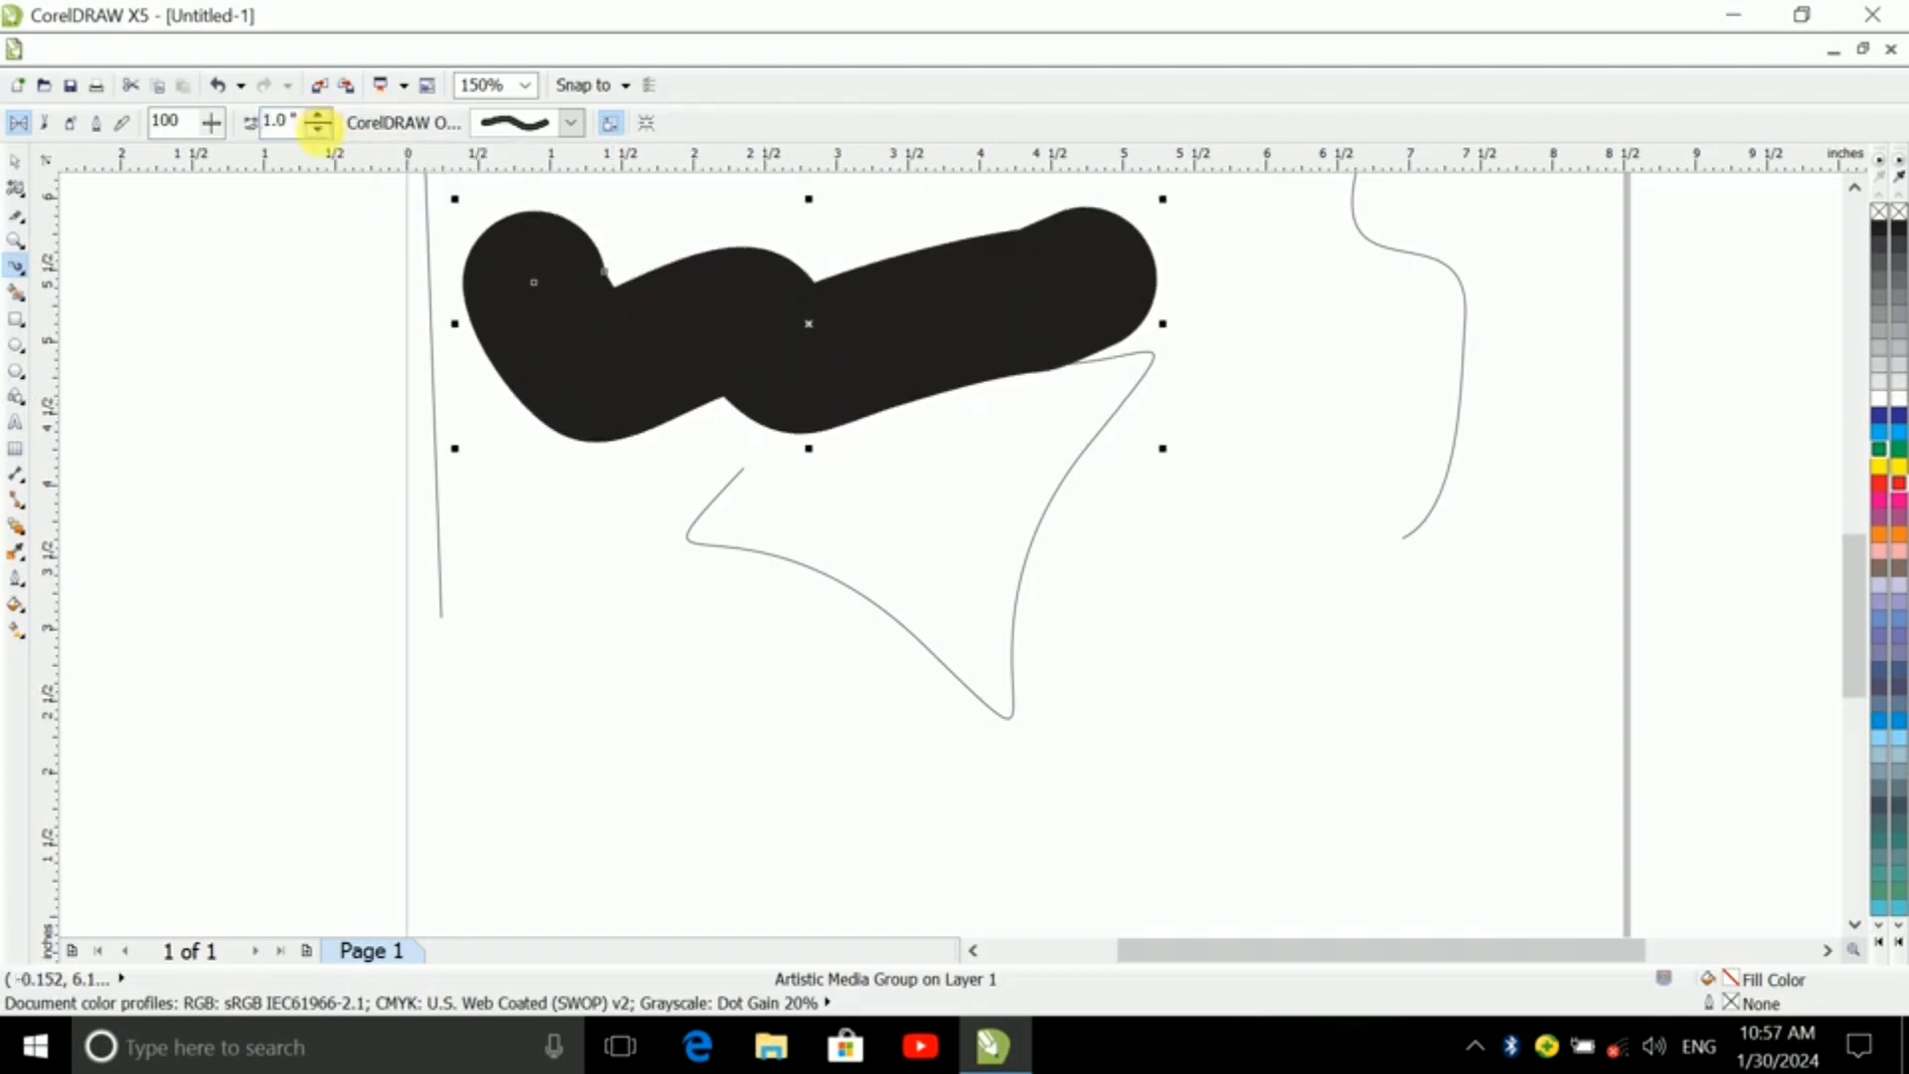
click(320, 129)
click(319, 129)
click(319, 129)
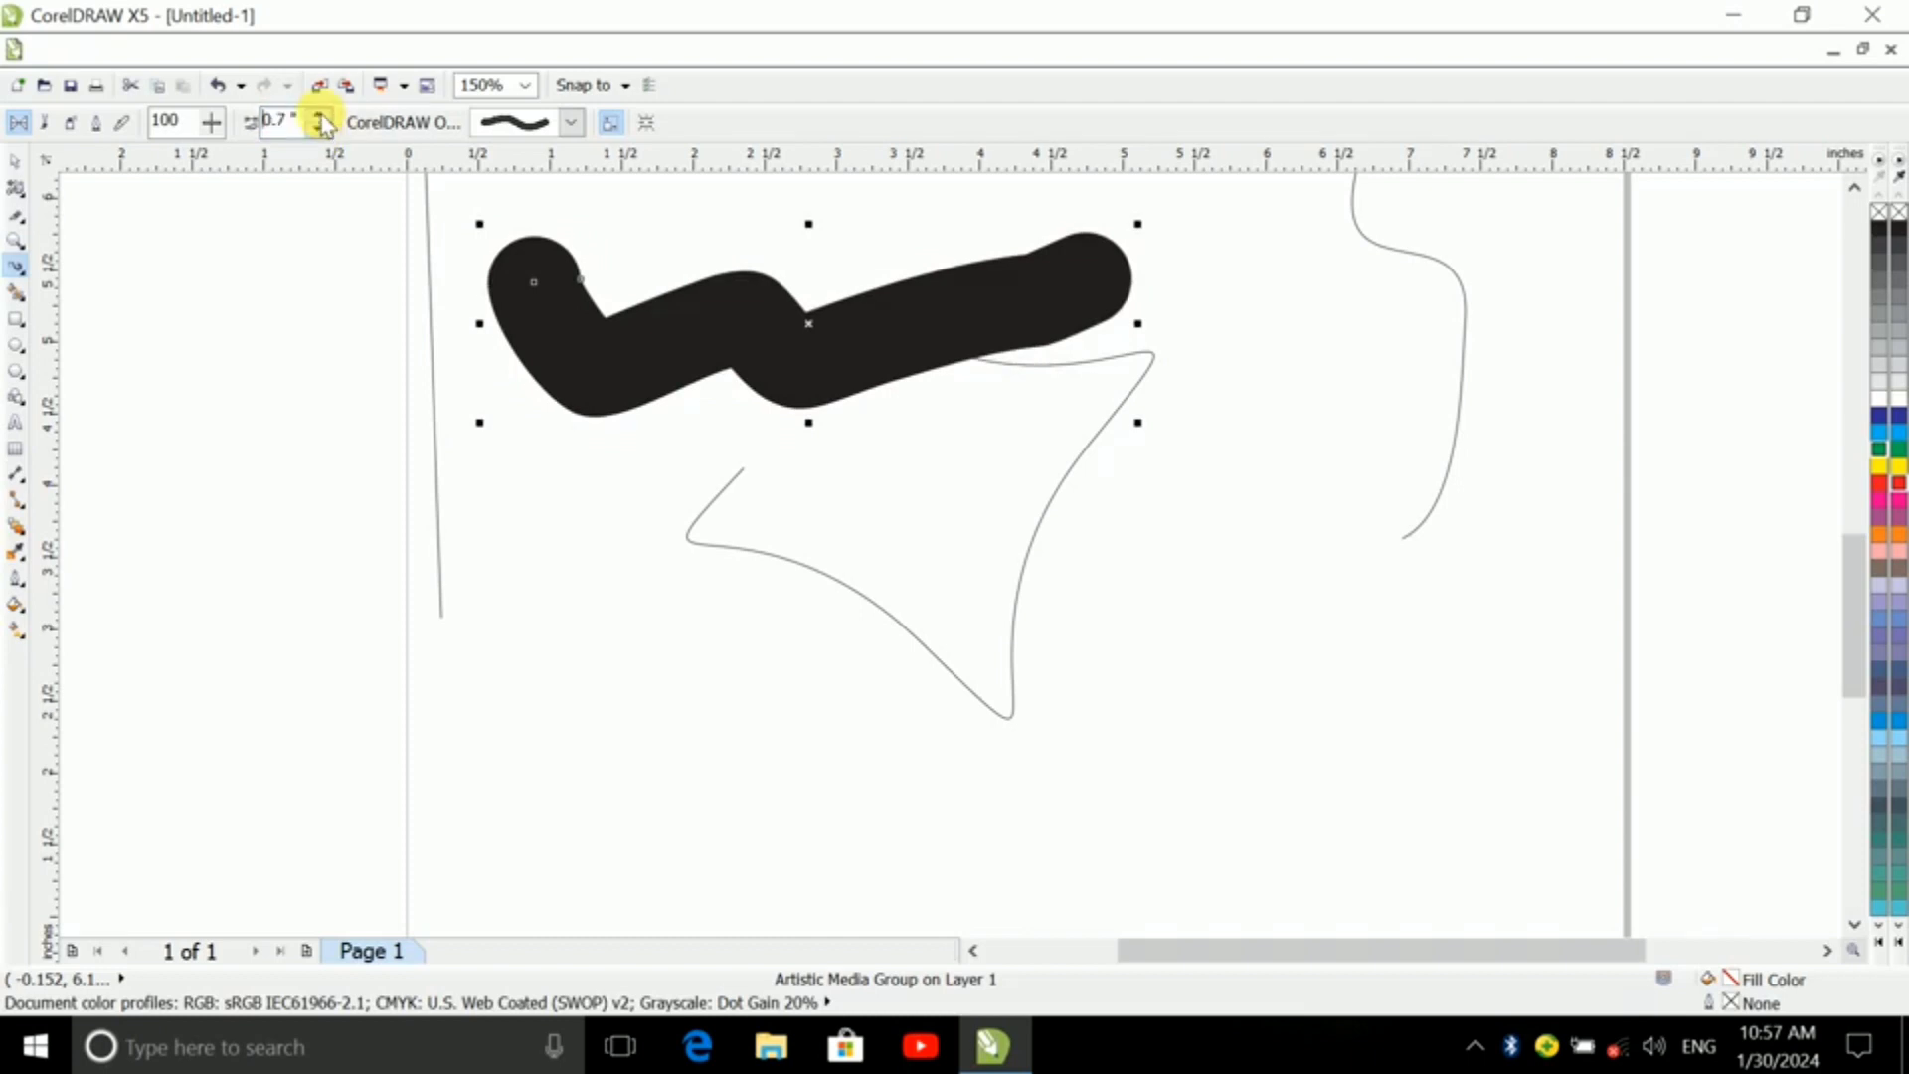
click(320, 118)
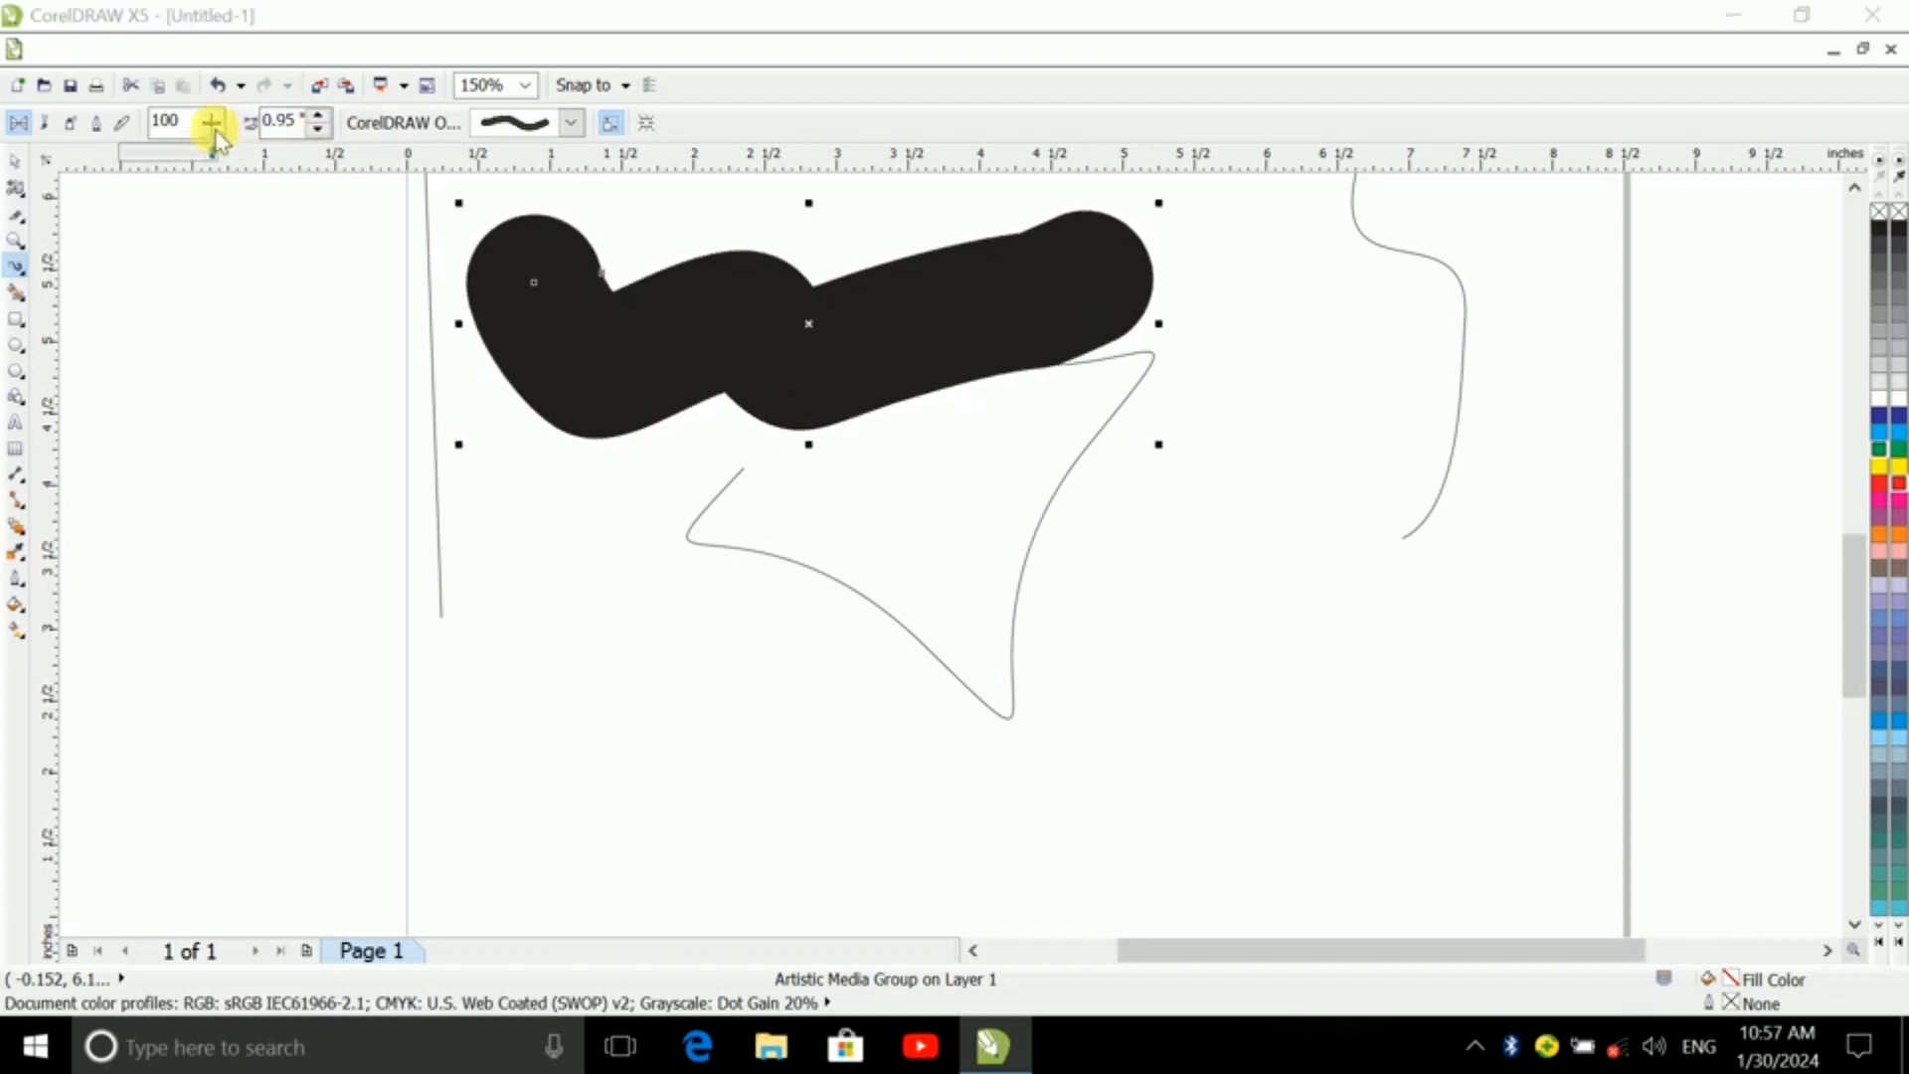
- Reduce the Artistic Media freehand smoothing to 72 and paint a second wavy stroke below the first one
click(179, 162)
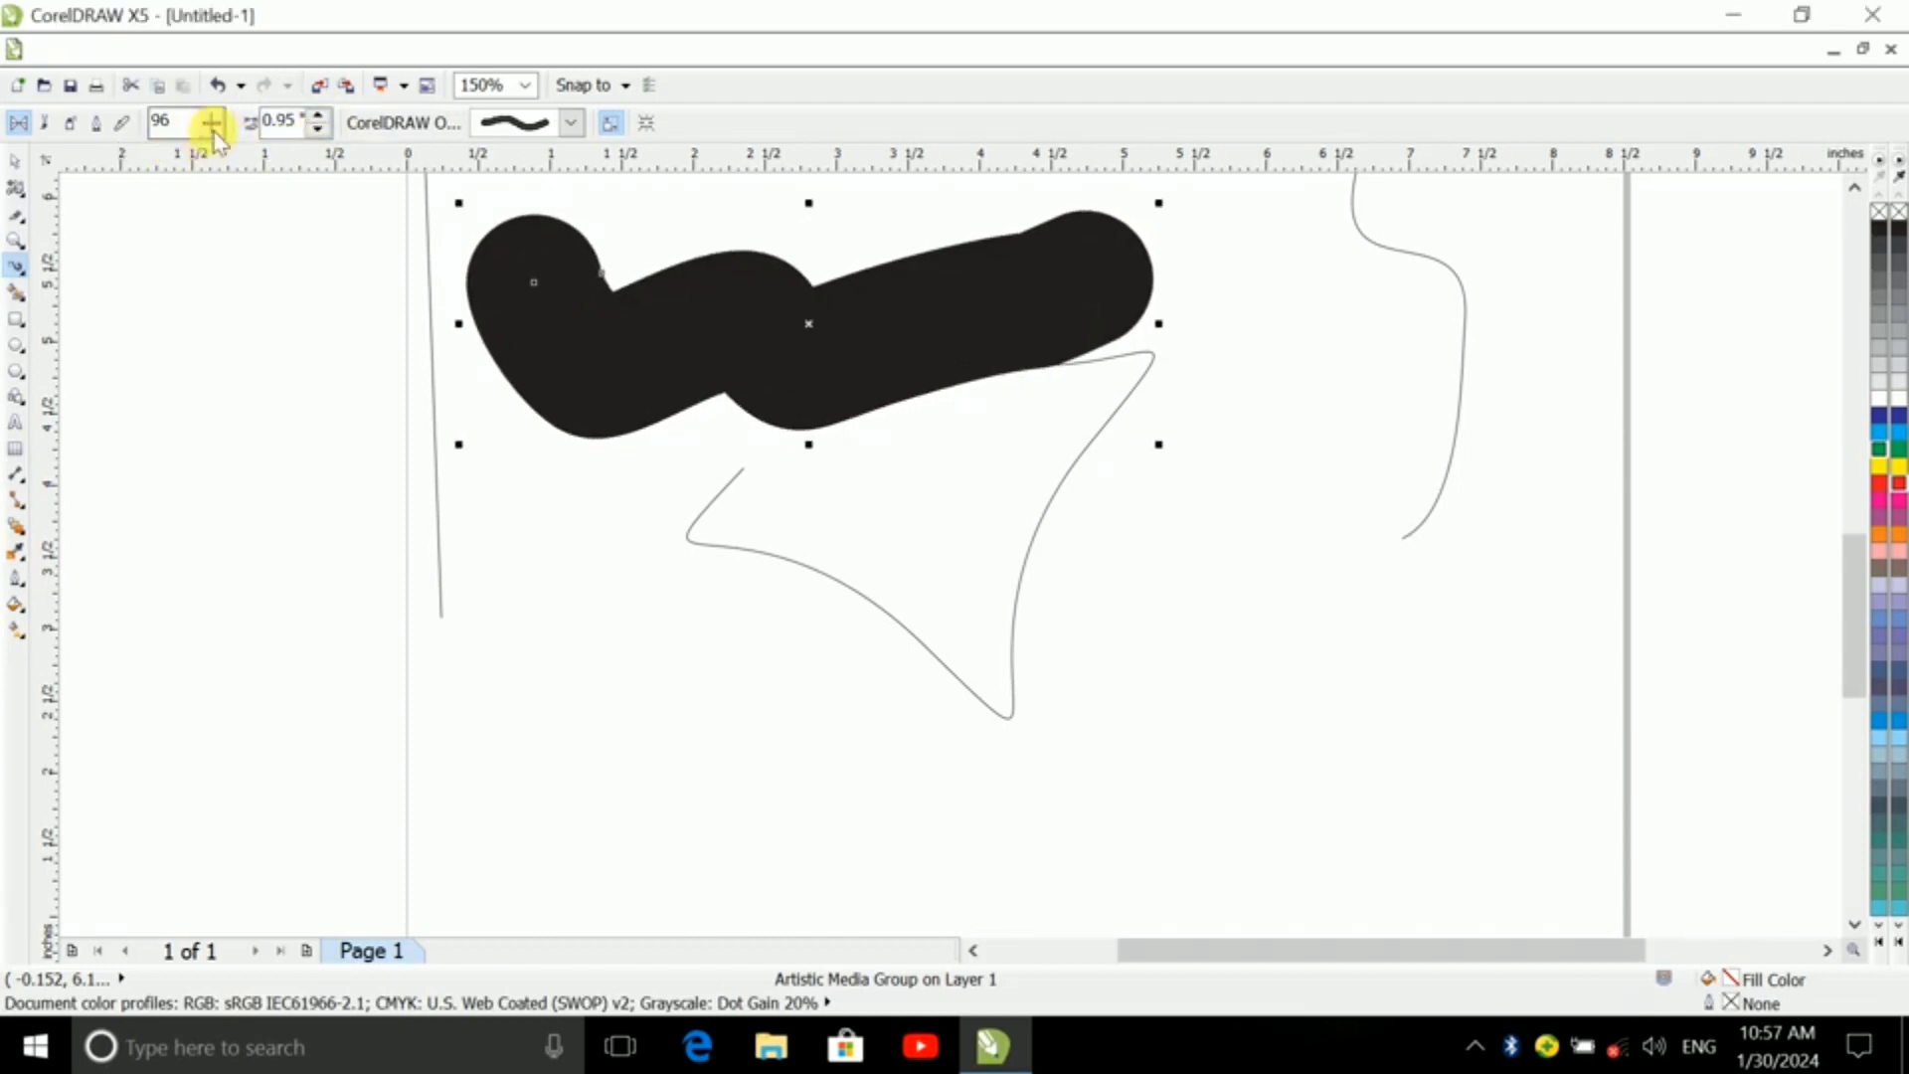
drag(214, 124, 196, 124)
mouse_move(452, 468)
mouse_down()
mouse_move(737, 554)
mouse_move(863, 563)
mouse_up()
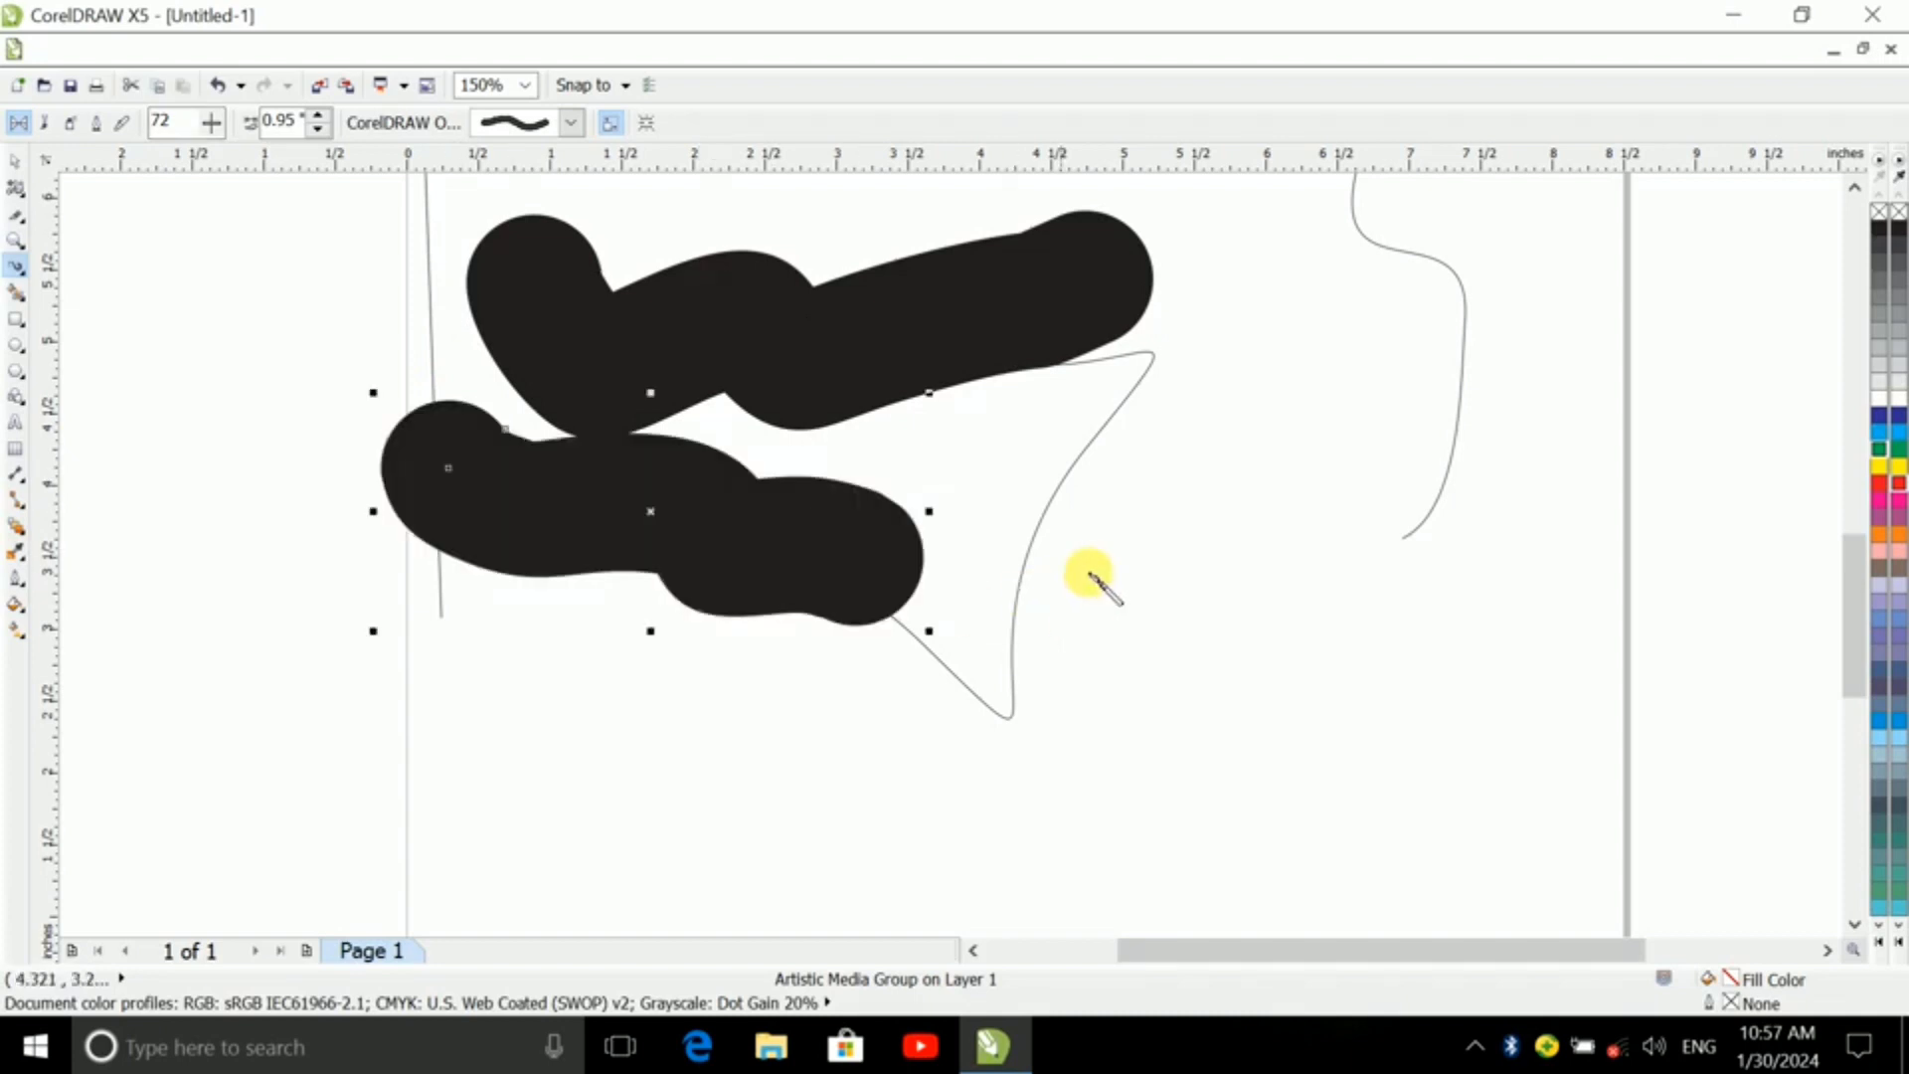
- Start a Pen tool shape below the lower Artistic Media stroke with curved segments that sweep out and back through a pointed lower corner
scroll(1091, 577, down, 2)
scroll(1065, 627, up, 2)
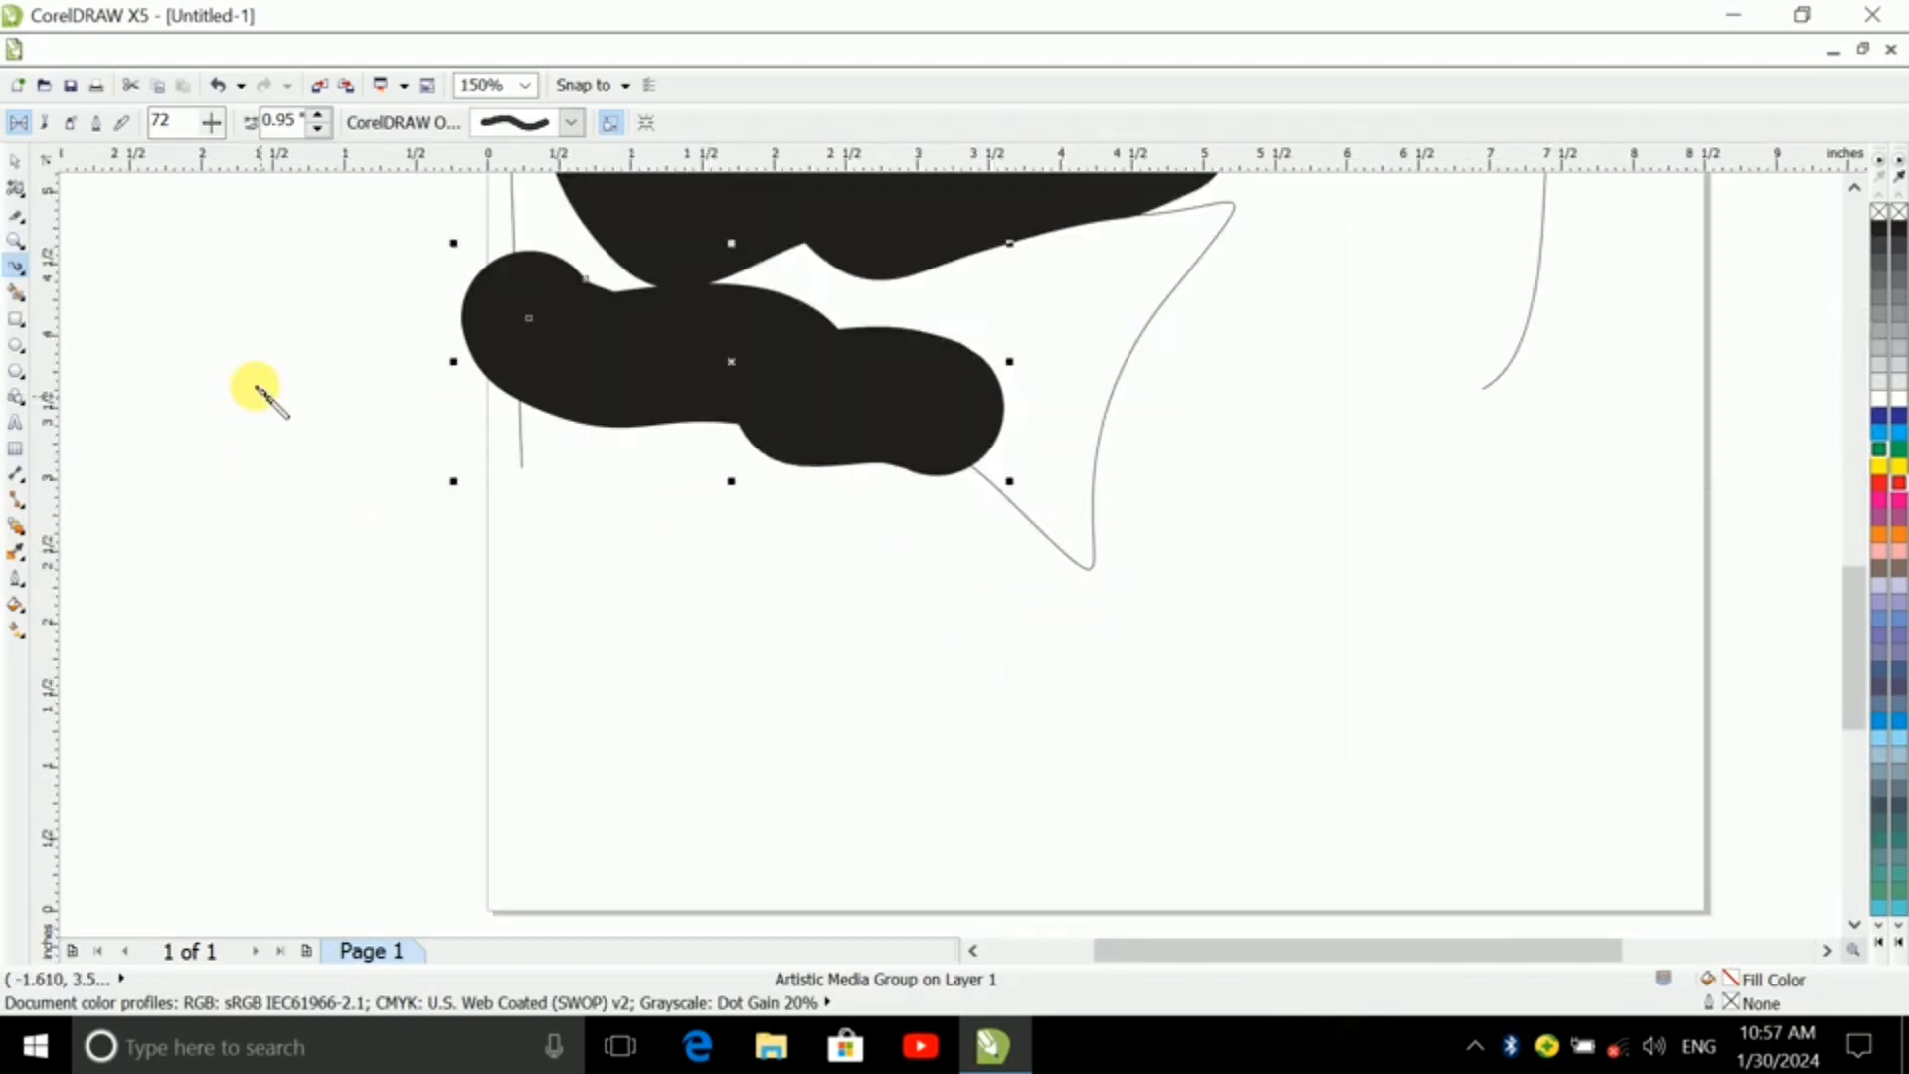
click(22, 281)
click(129, 394)
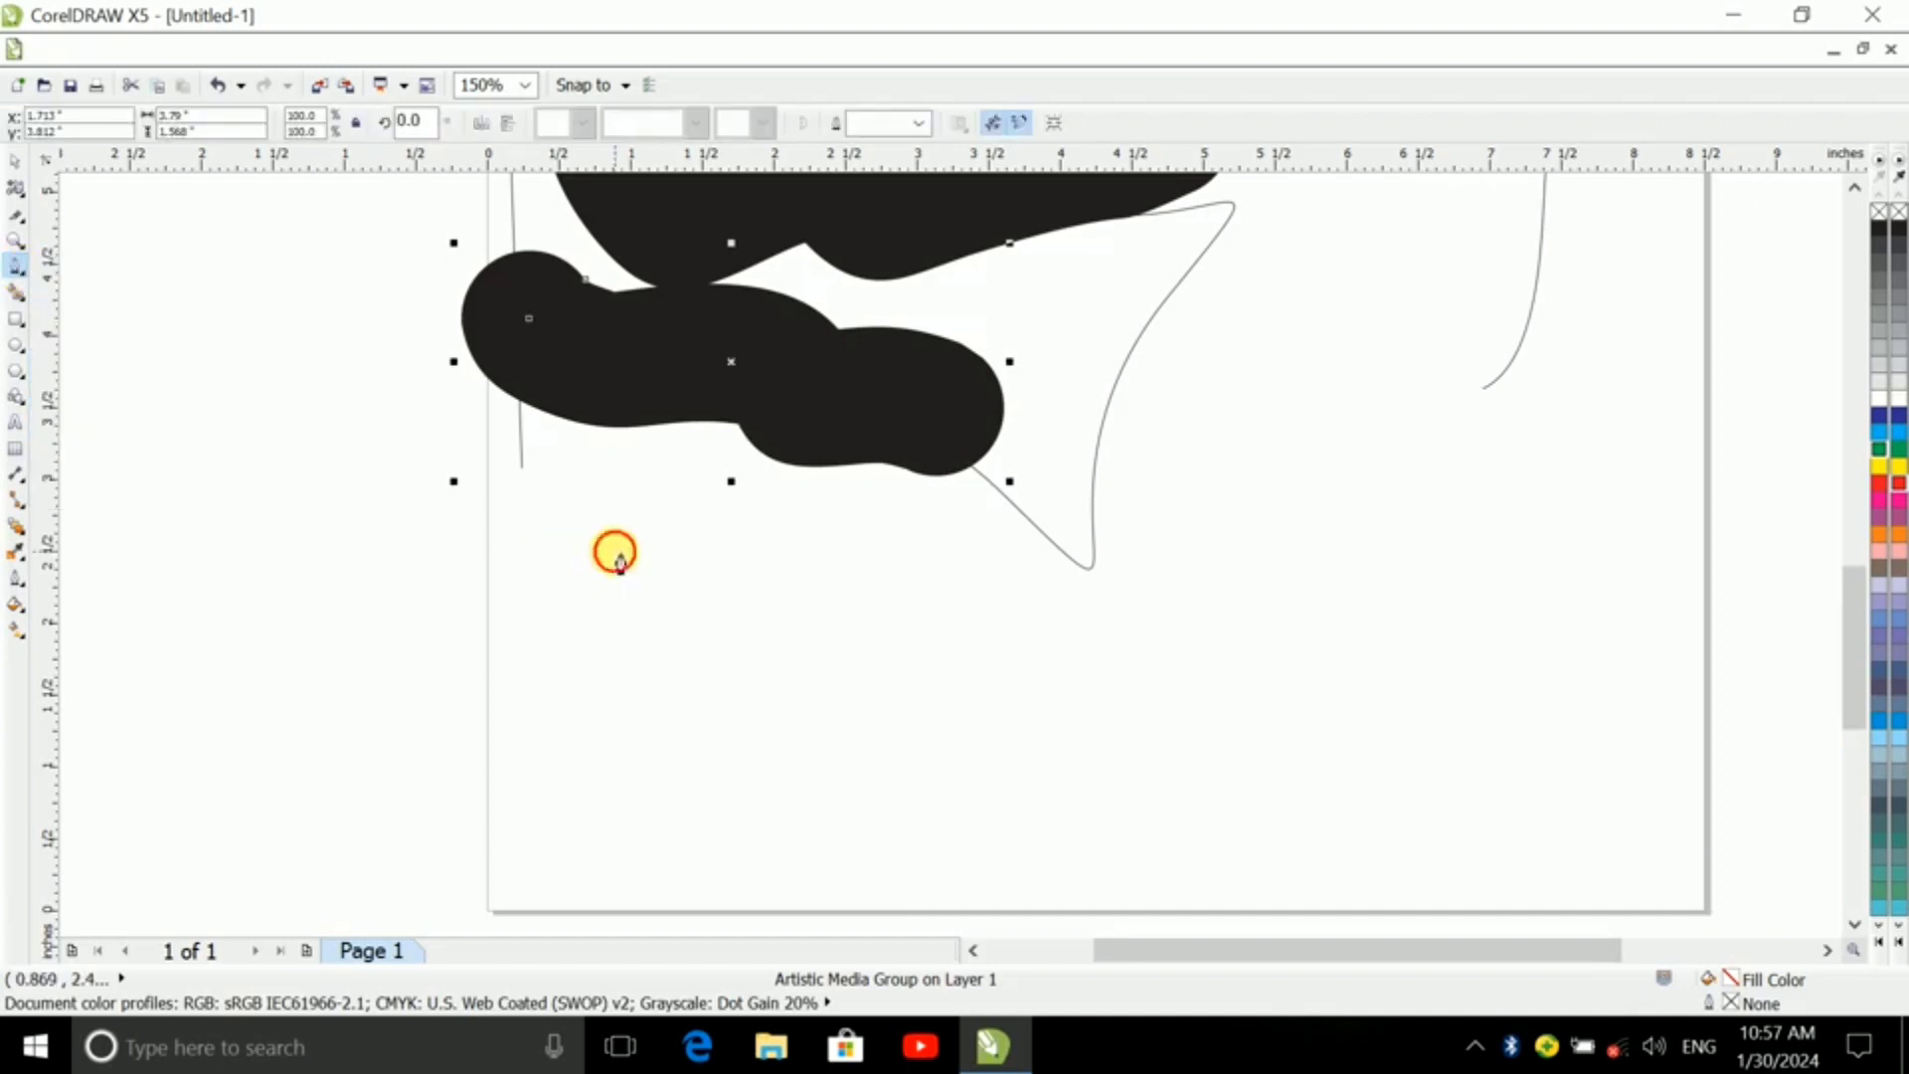
drag(614, 551, 958, 648)
drag(1090, 562, 557, 721)
drag(553, 631, 617, 562)
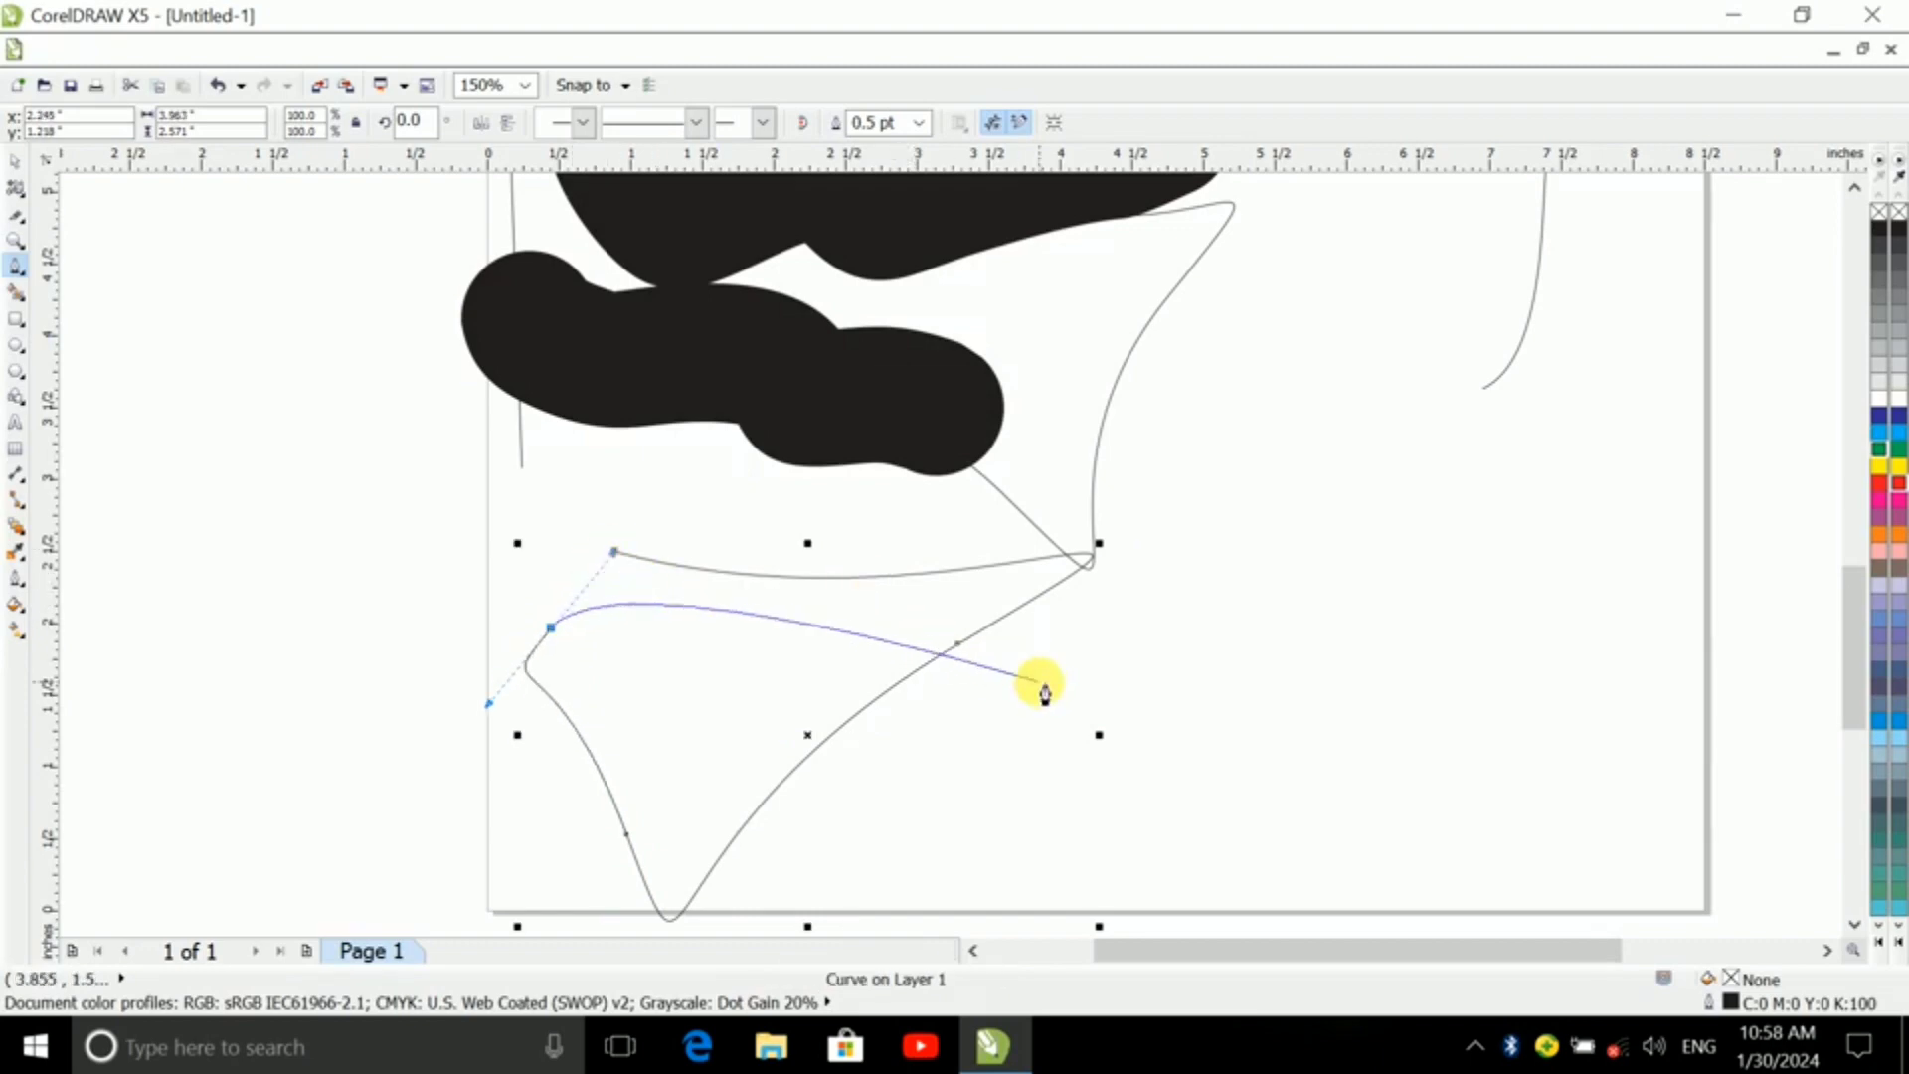
- Extend the Pen shape around the Bézier shape's lower tip with mostly straight segments and close it on its starting node
drag(1040, 684, 1253, 680)
click(1250, 676)
click(1319, 557)
click(1315, 485)
click(1227, 409)
click(1110, 412)
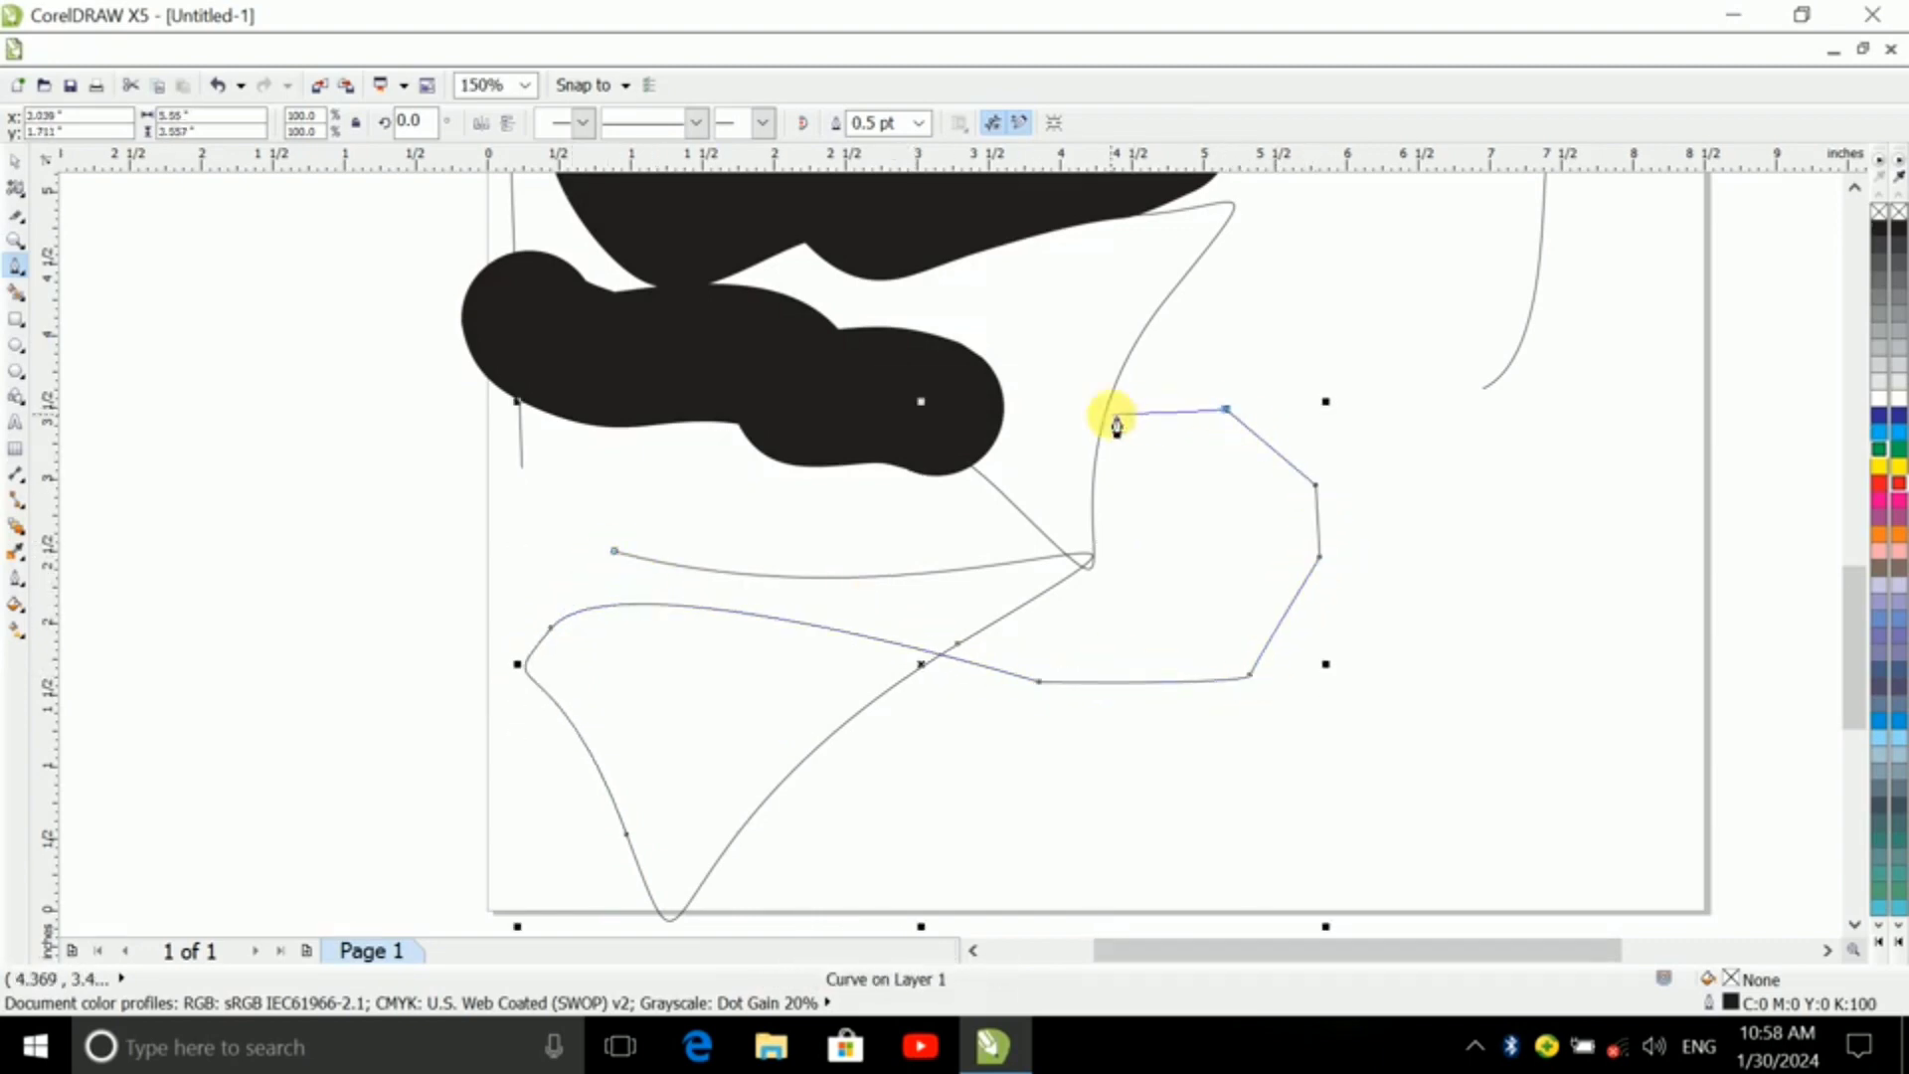
click(1026, 516)
click(824, 538)
click(668, 497)
click(557, 513)
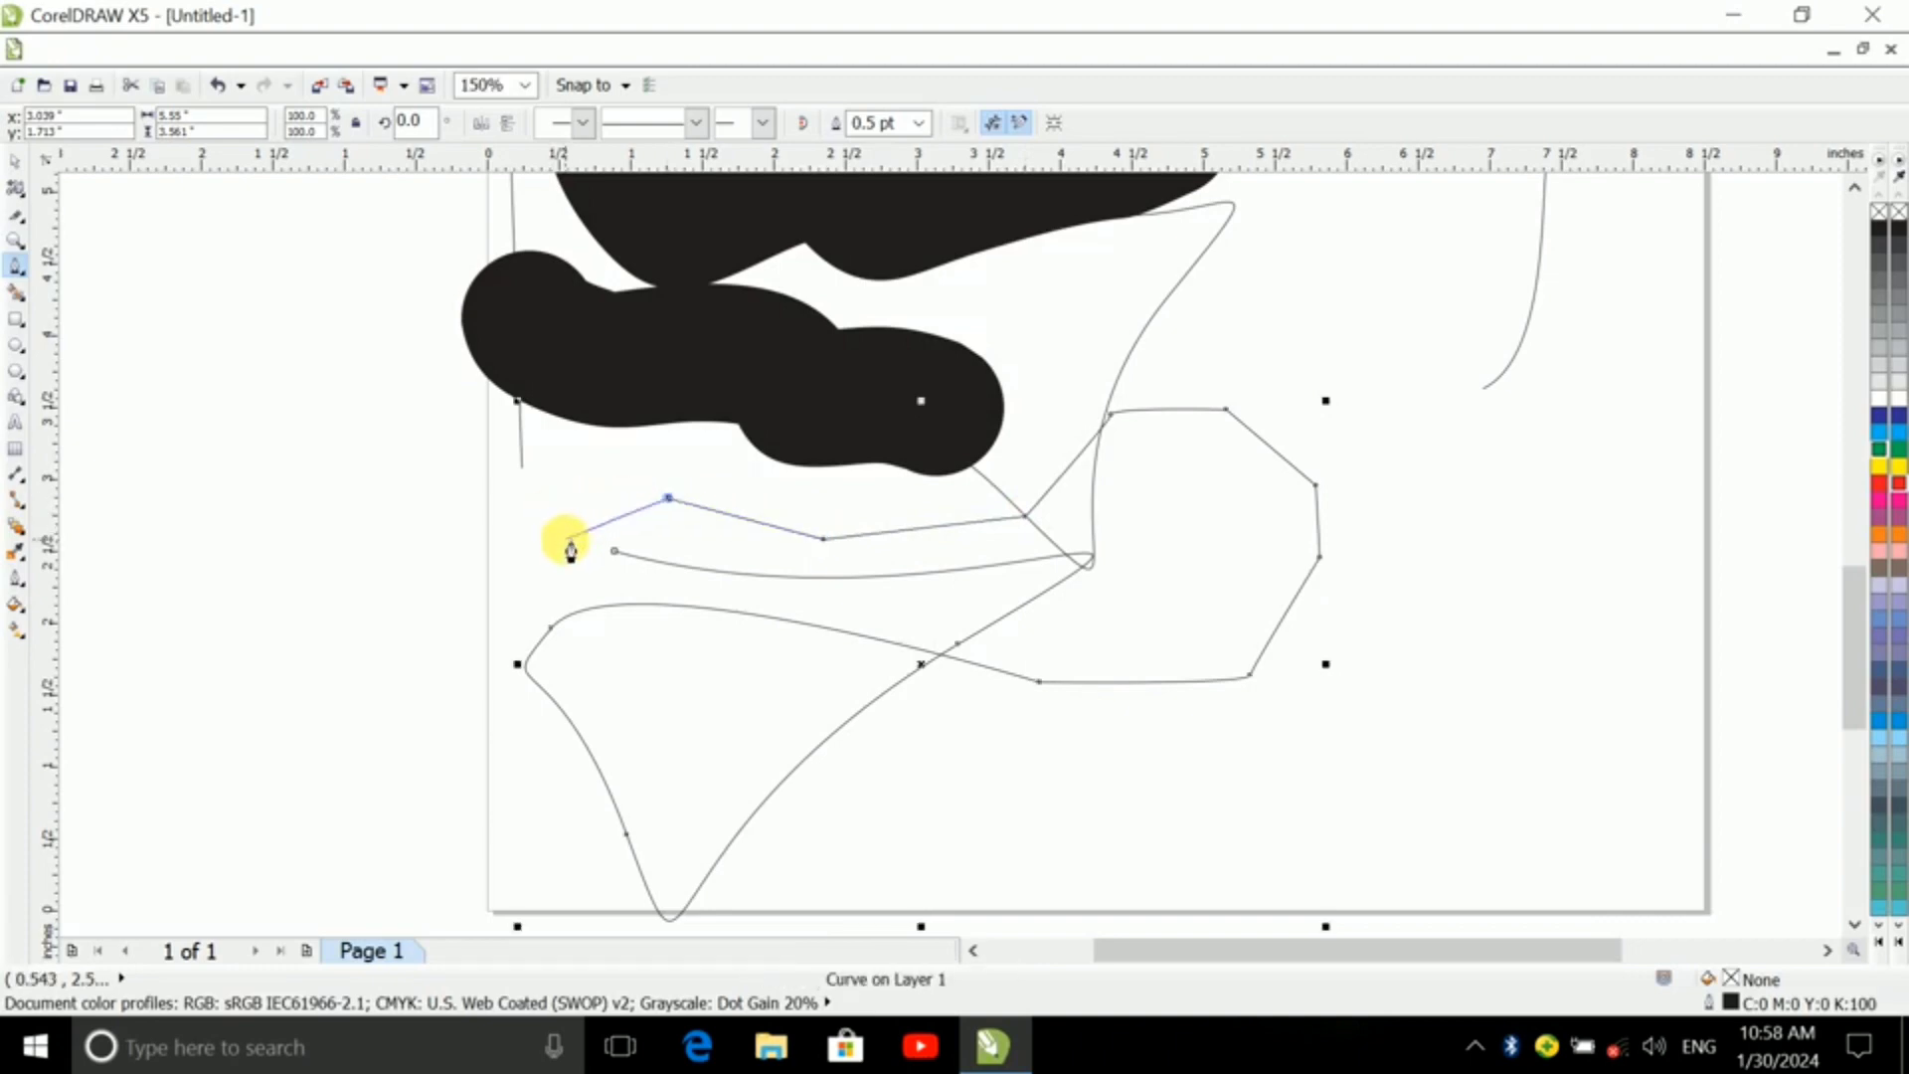
click(617, 553)
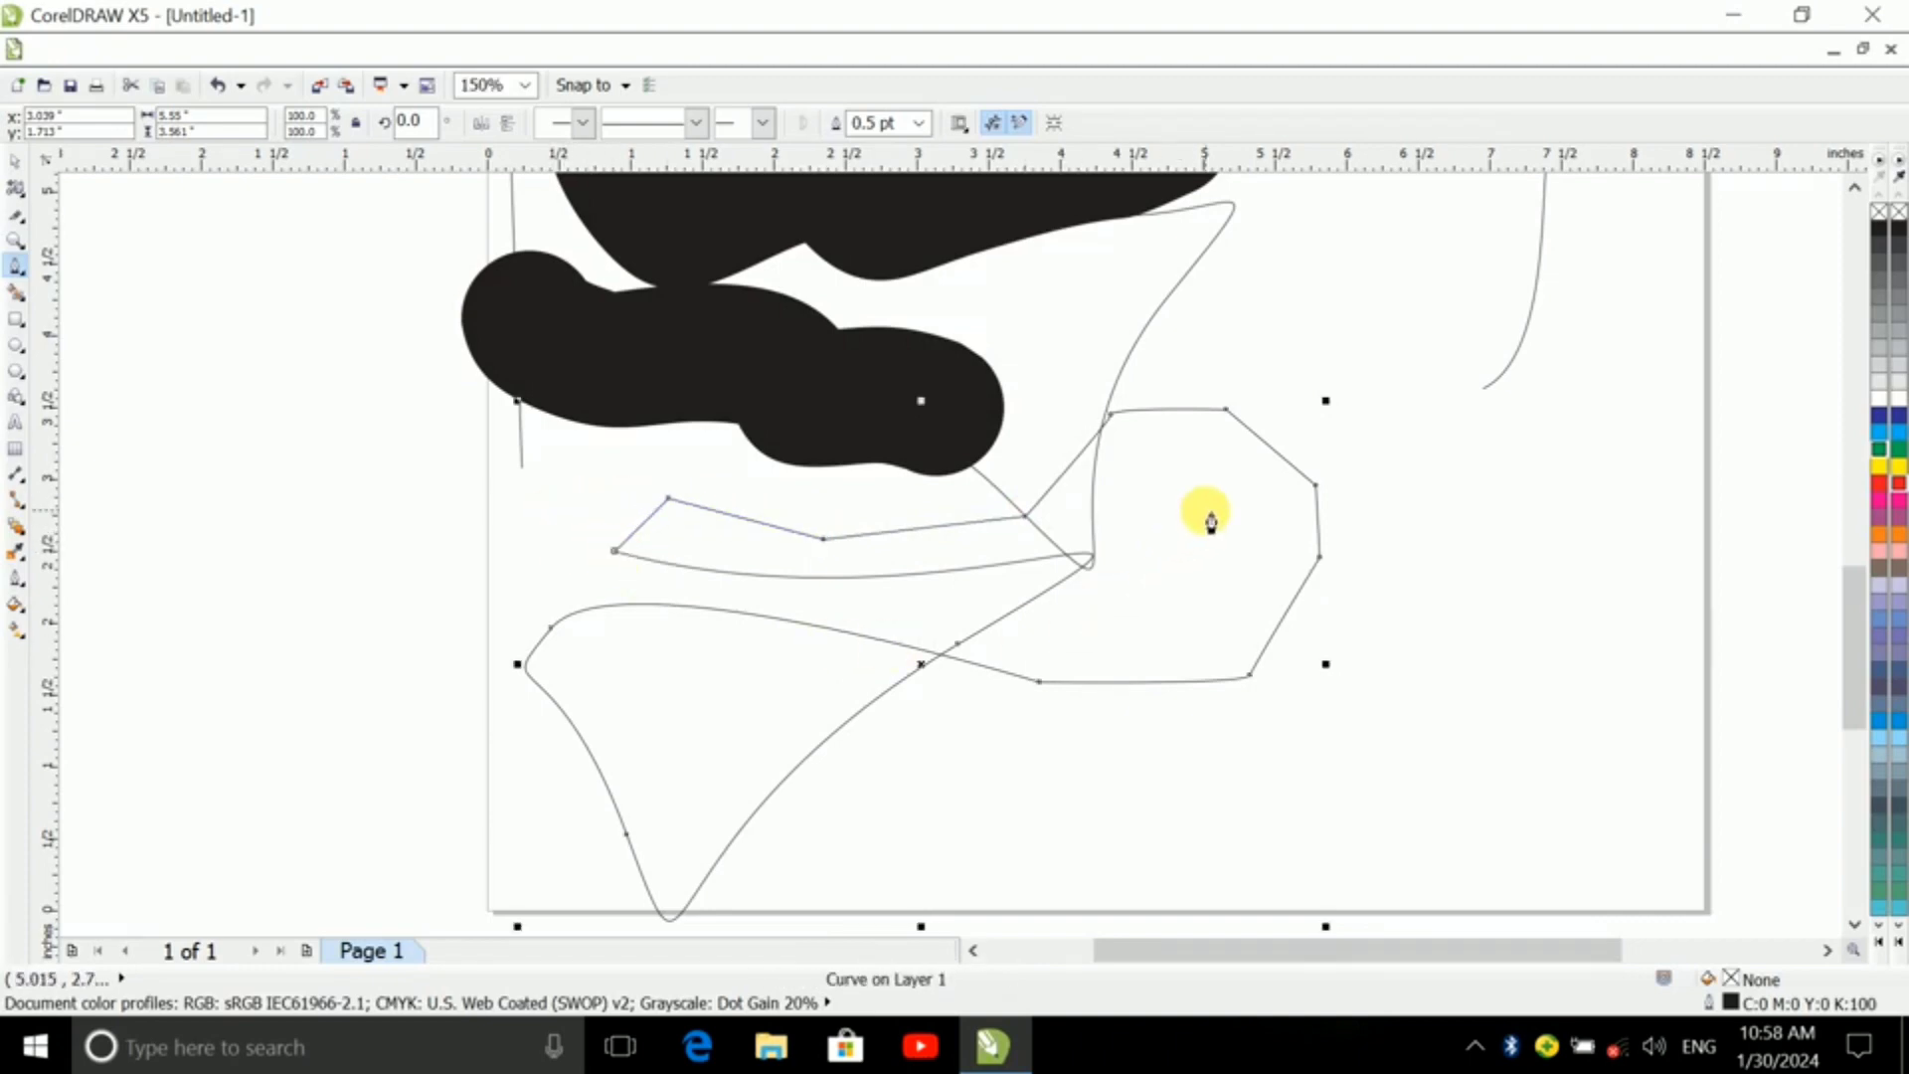
- Start a B-Spline in the empty area beside the page, shaping a short straight lead-in and a rounded upper loop
scroll(1210, 517, down, 2)
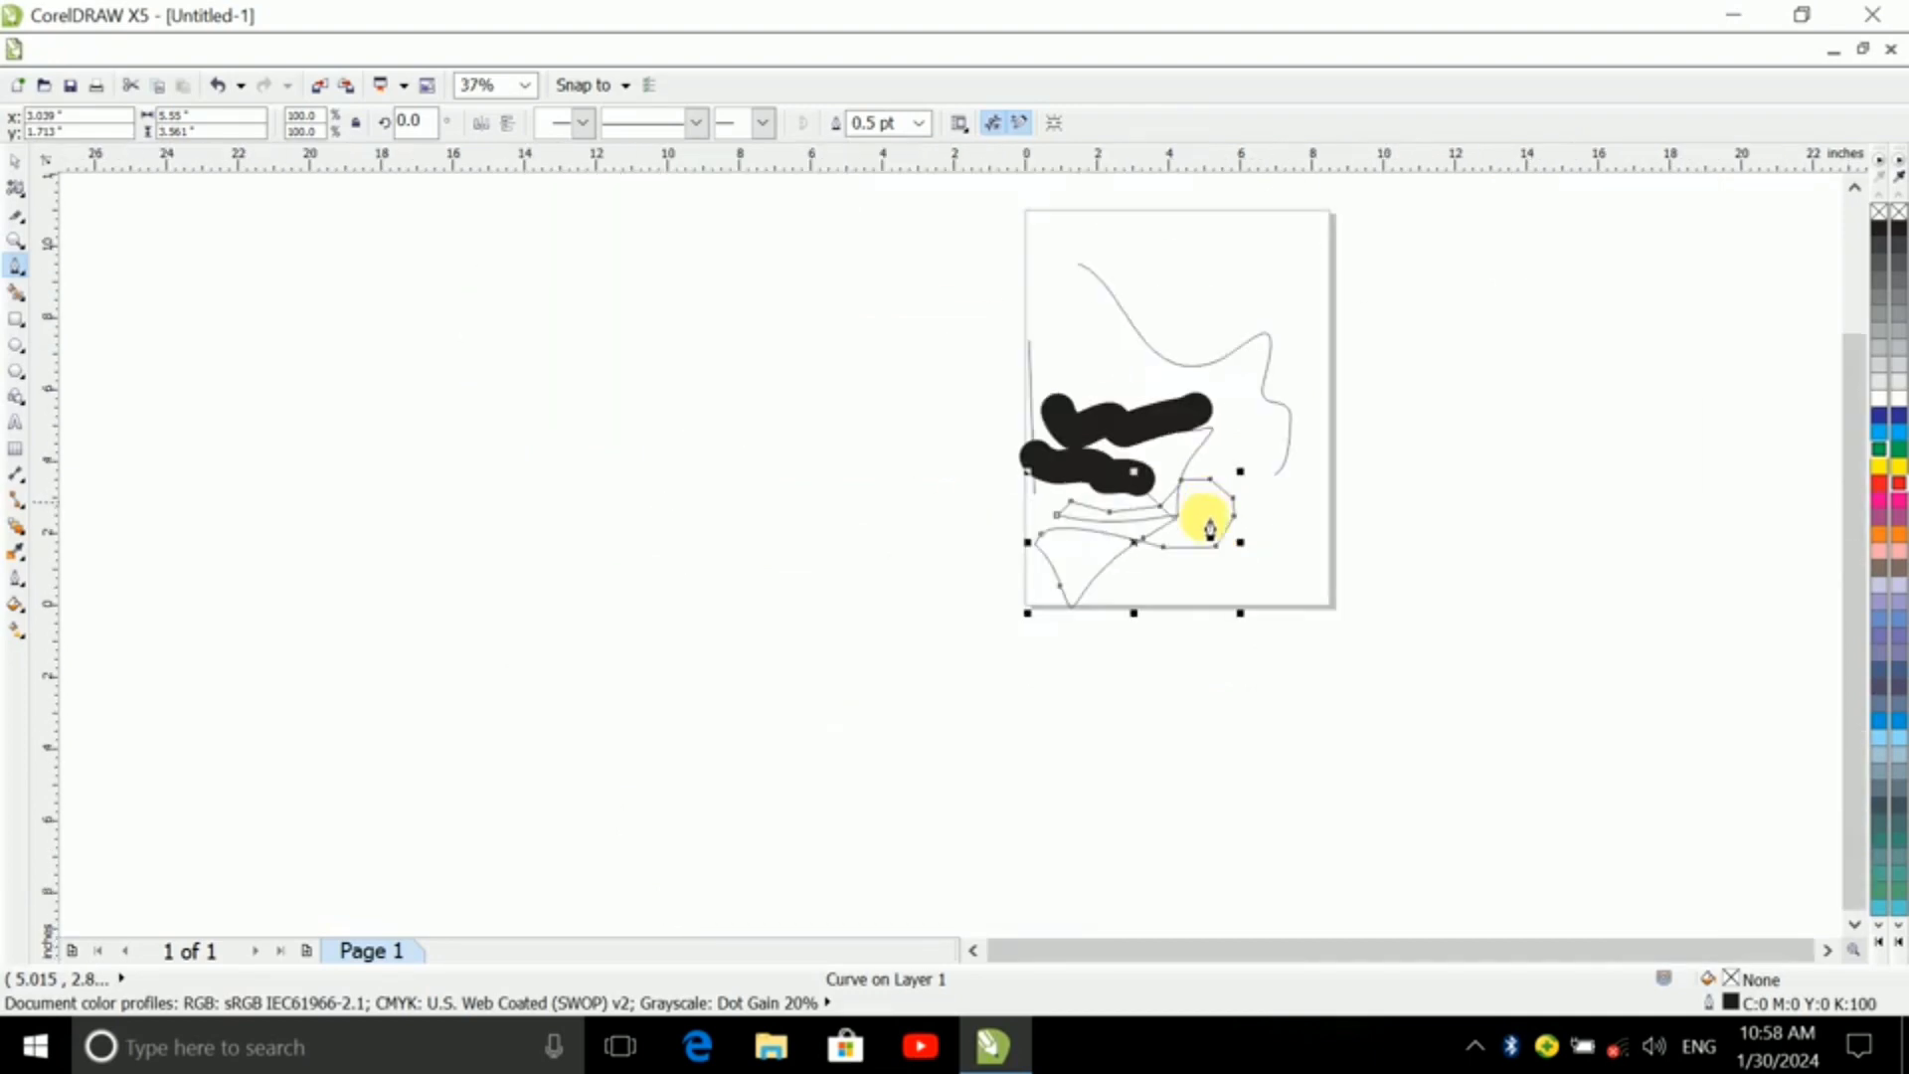
click(20, 273)
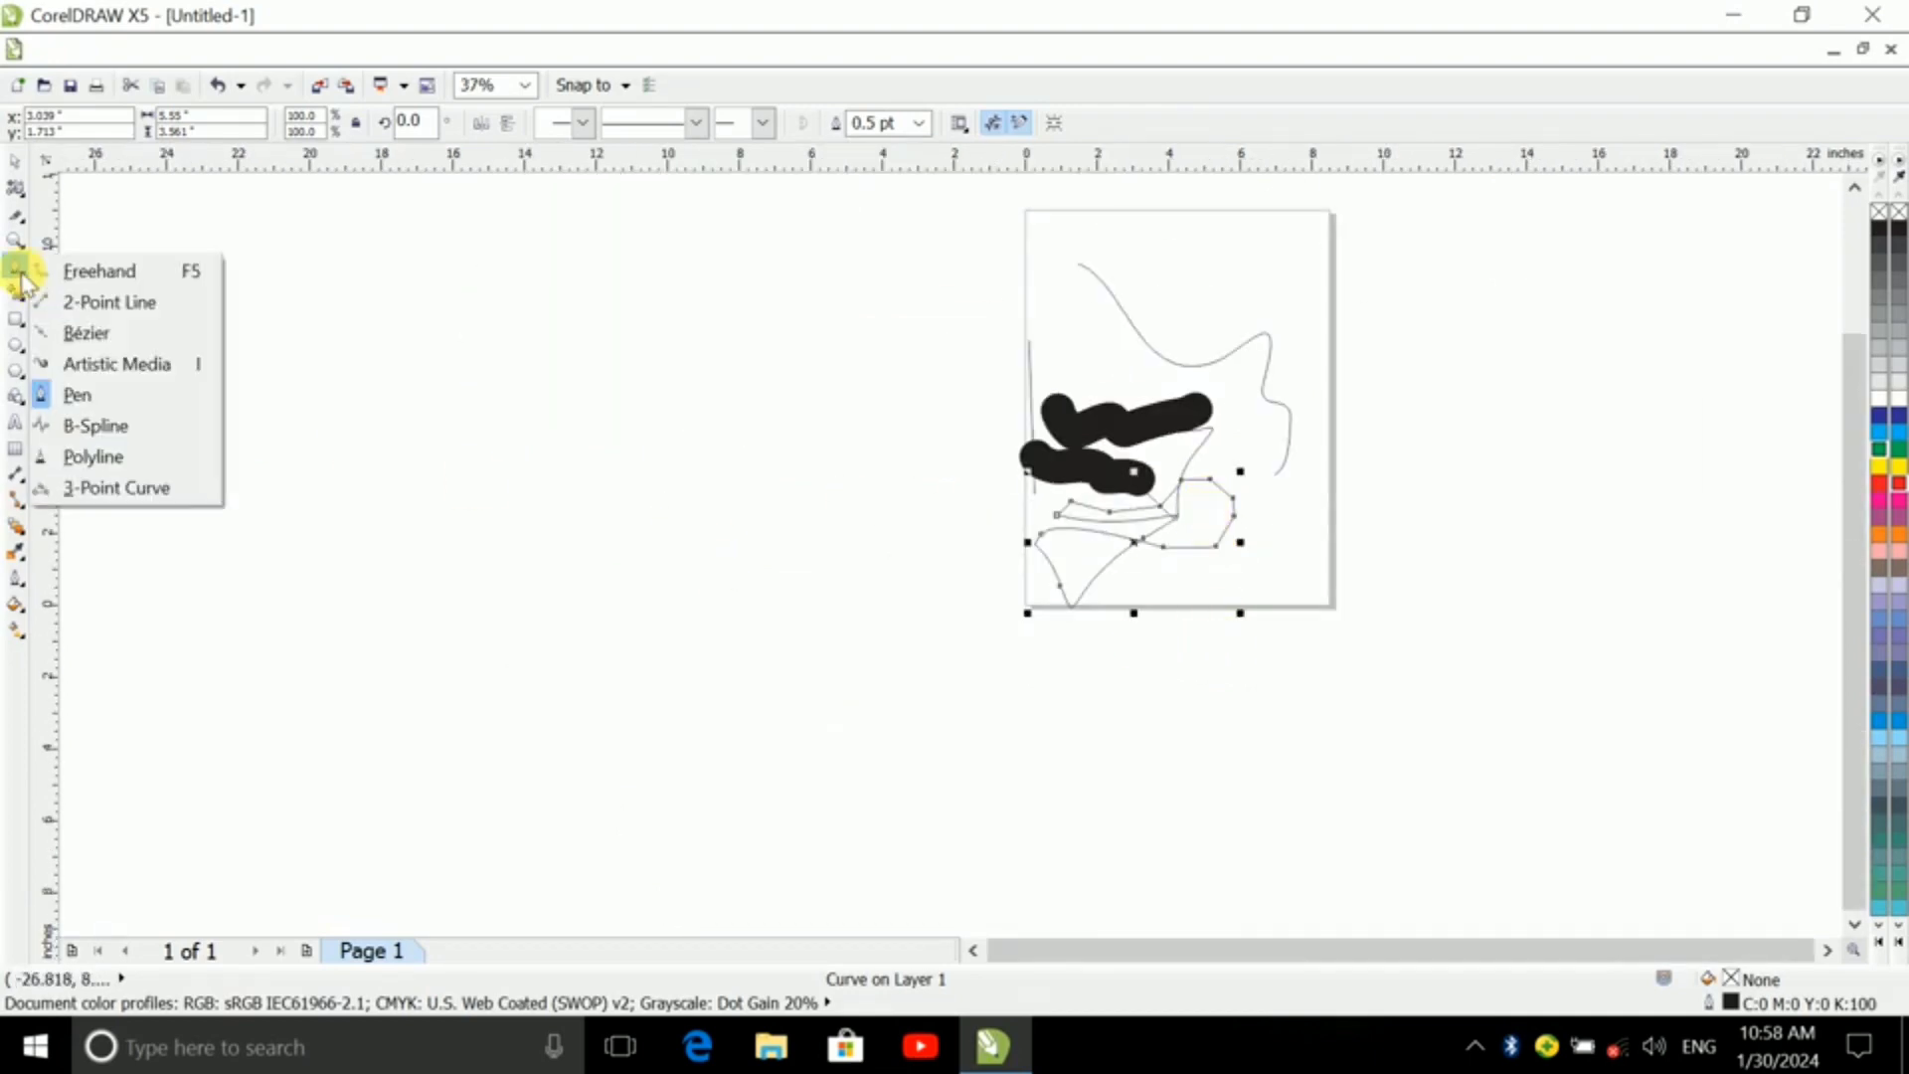
click(97, 426)
click(272, 457)
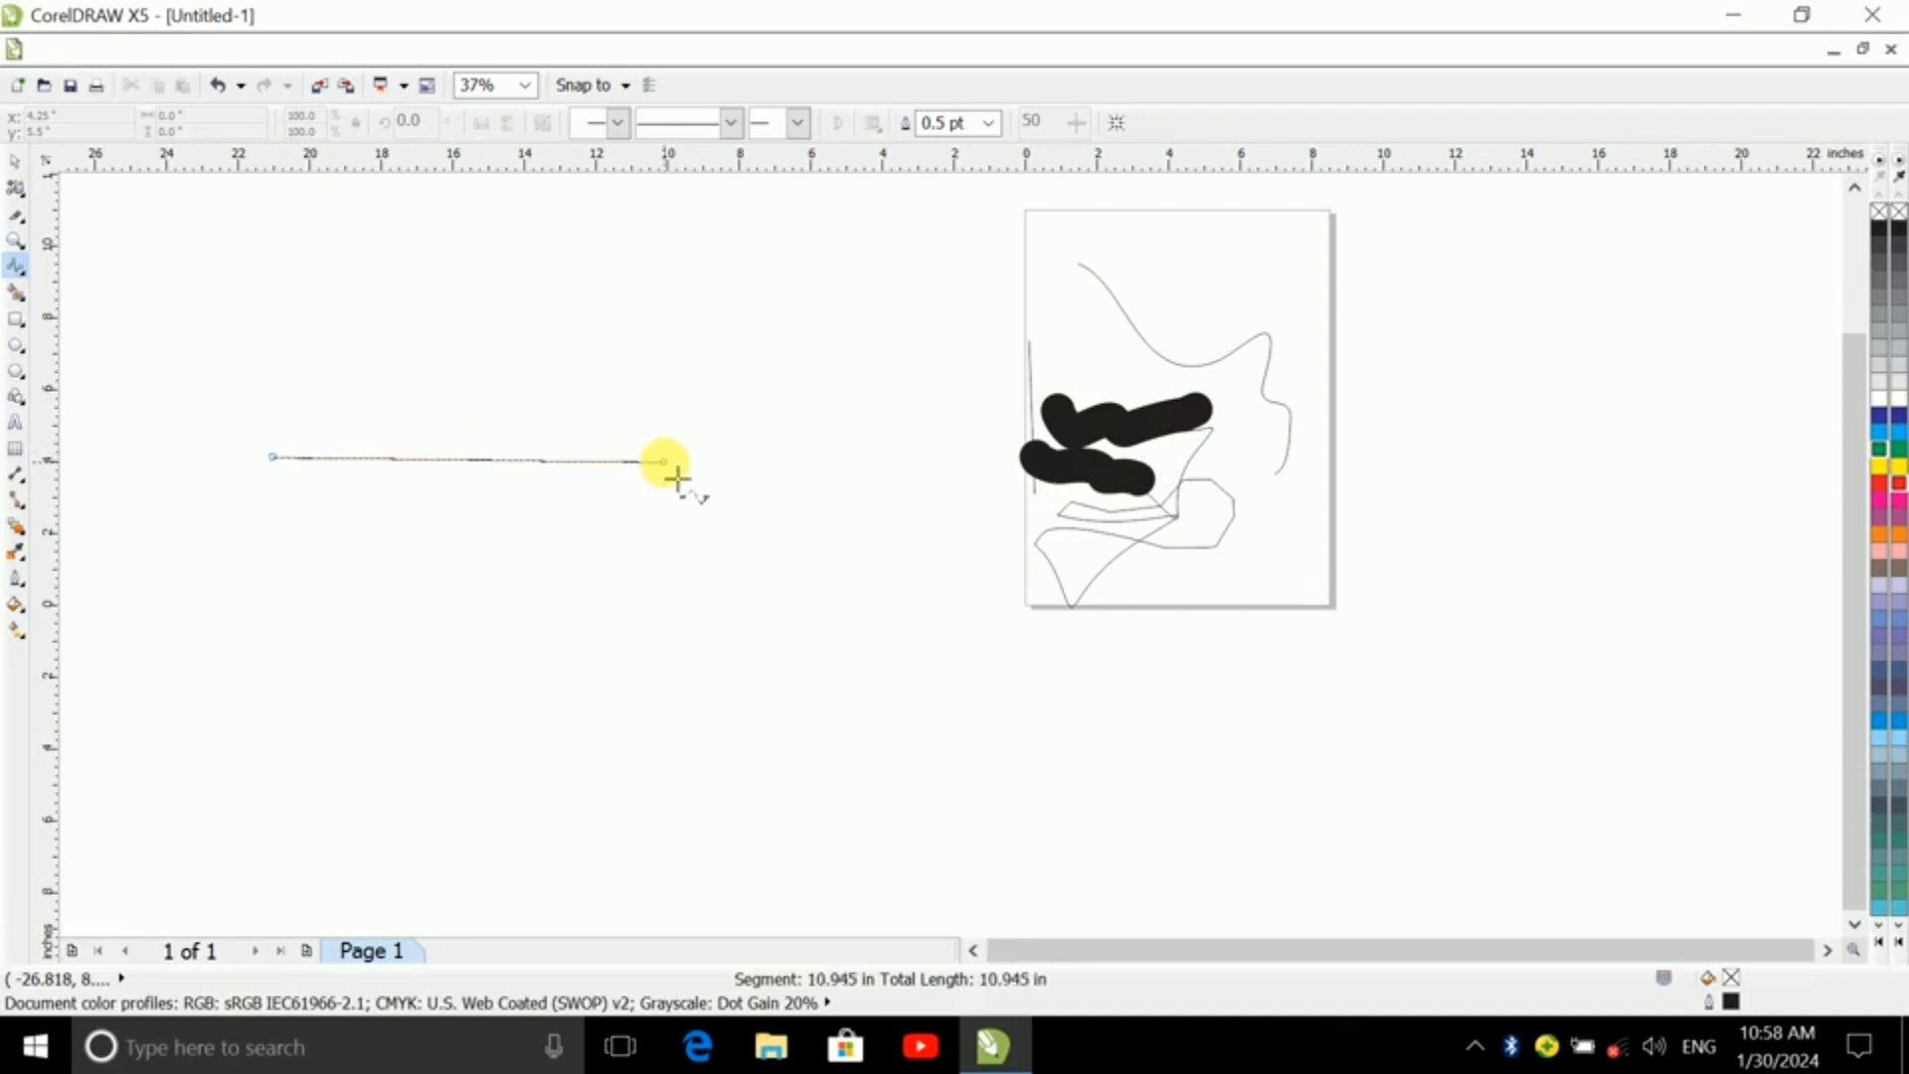
click(665, 461)
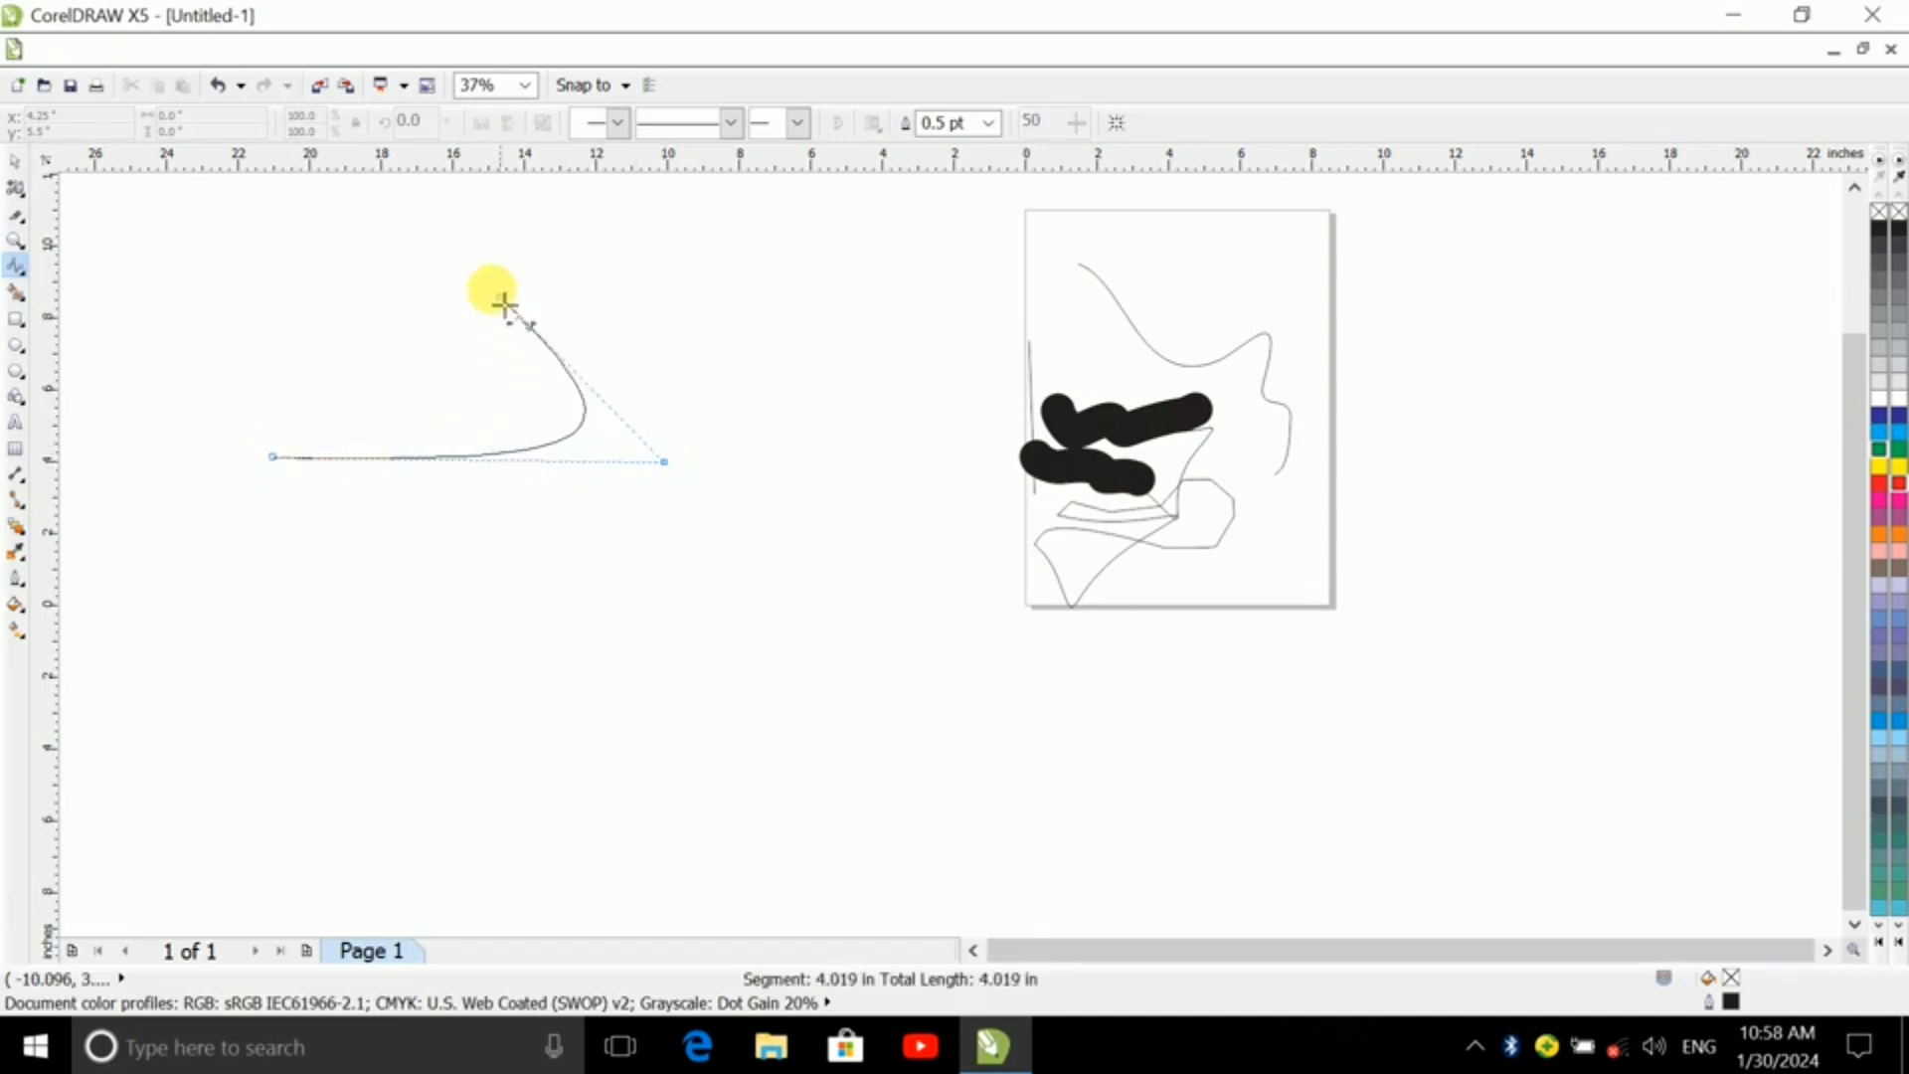
click(477, 259)
click(311, 213)
click(155, 279)
click(124, 393)
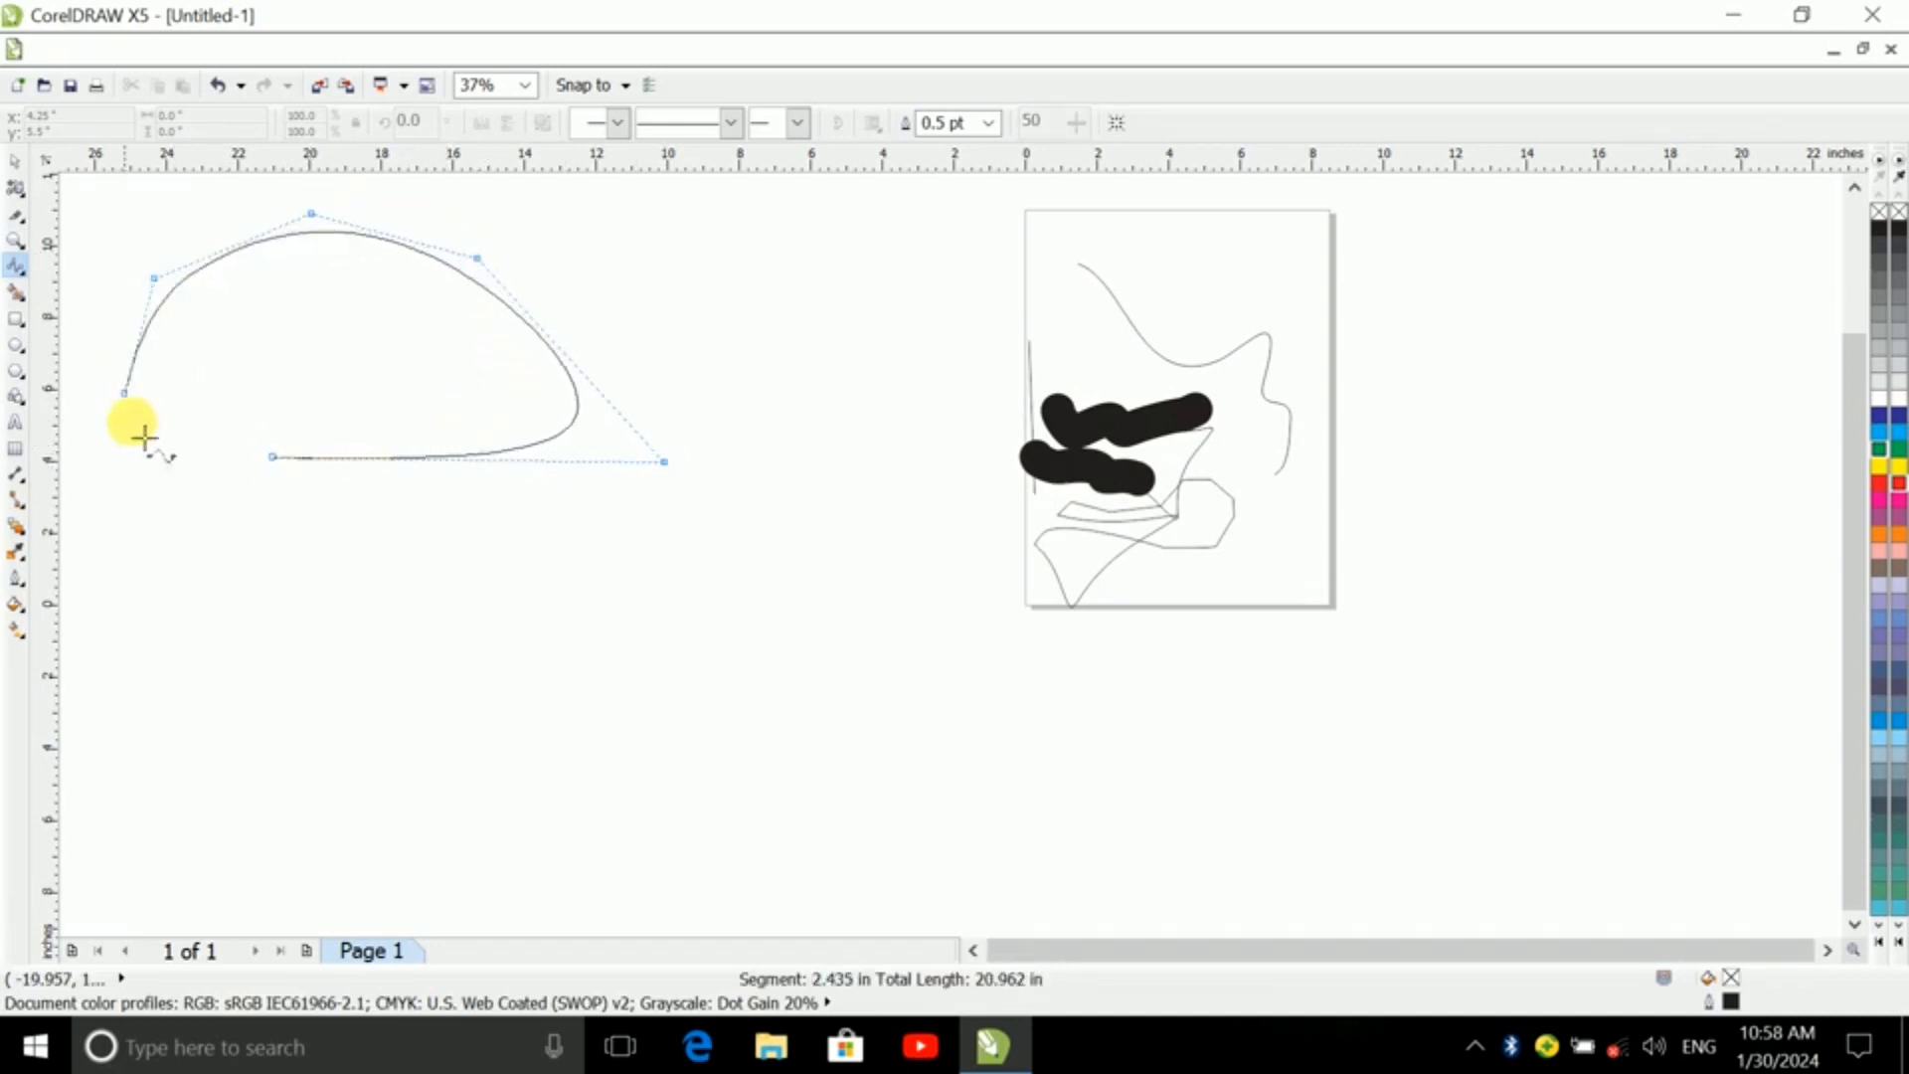
- Continue the B-Spline around in a wide loop and close it at its starting point, about 18.7 by 14.6 inches overall
click(131, 446)
click(185, 636)
click(439, 755)
click(631, 767)
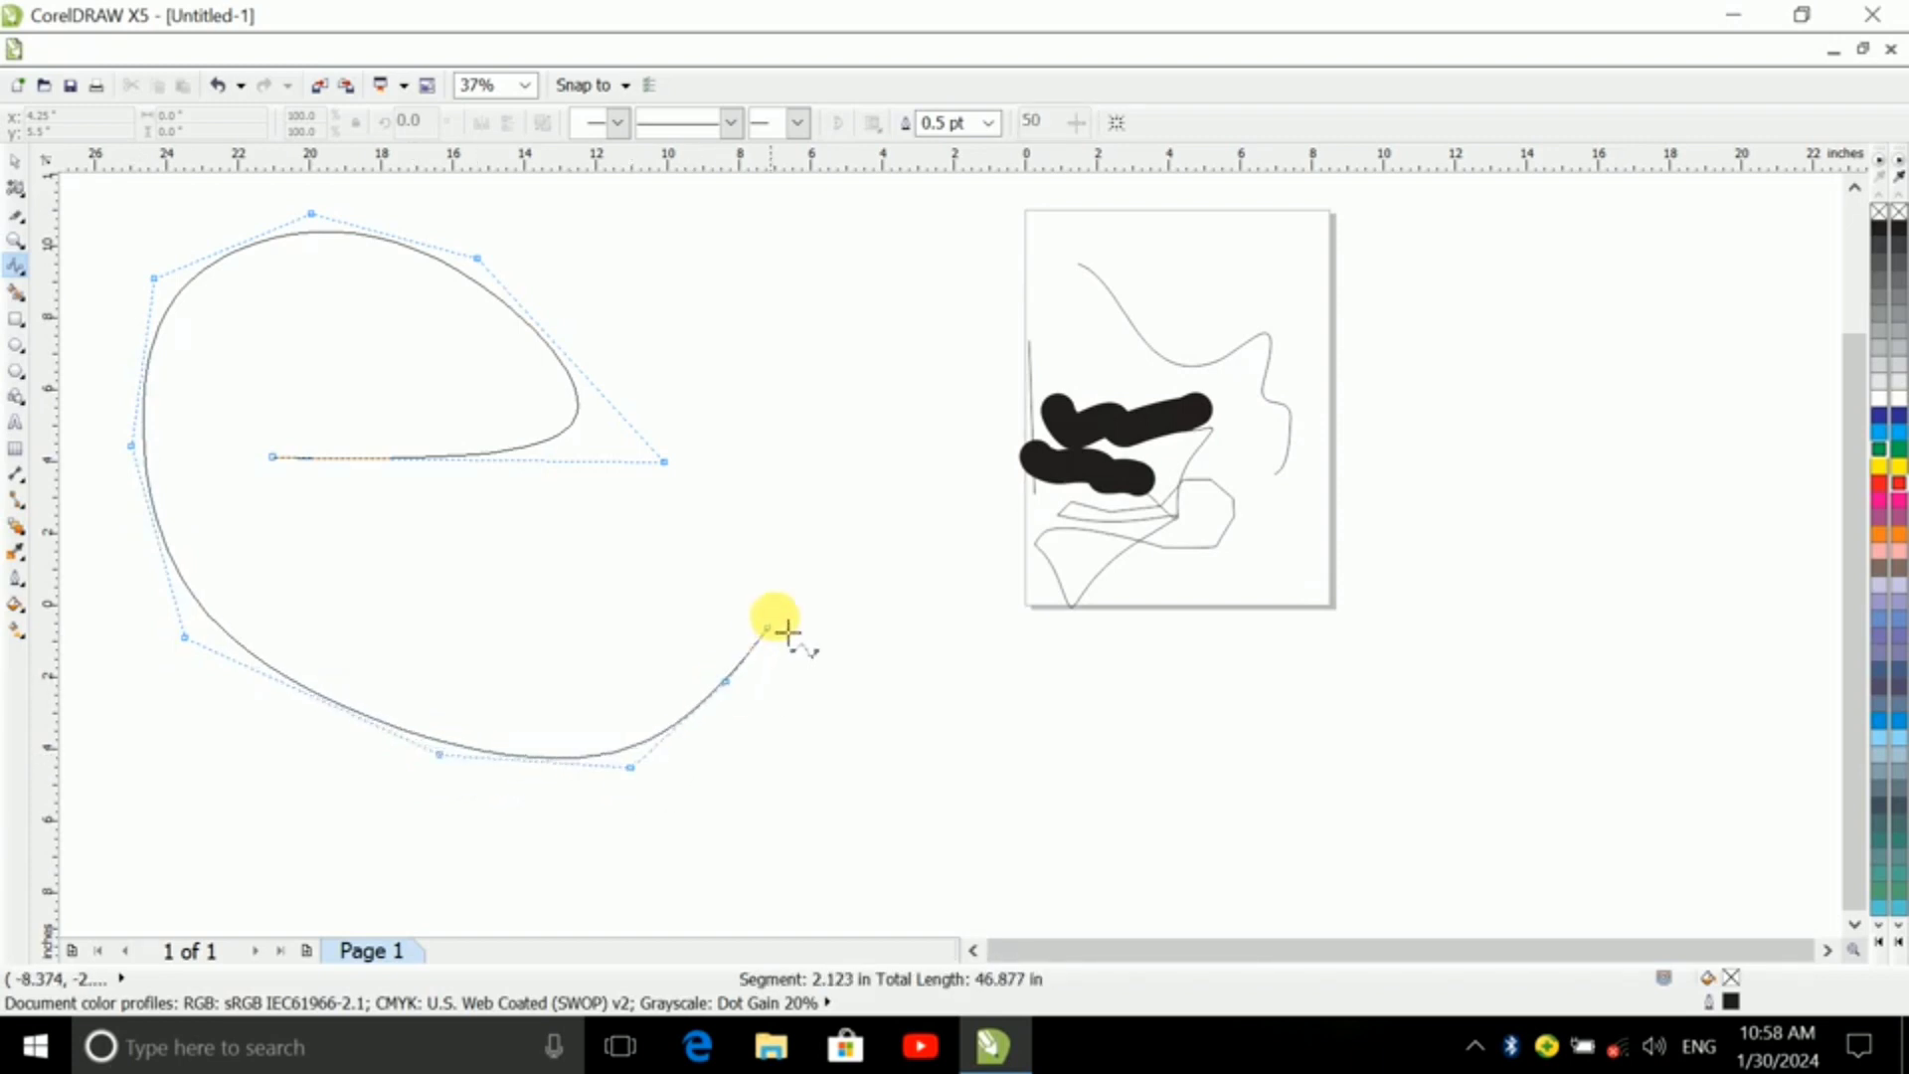
click(775, 615)
click(829, 486)
click(777, 361)
click(715, 275)
click(622, 245)
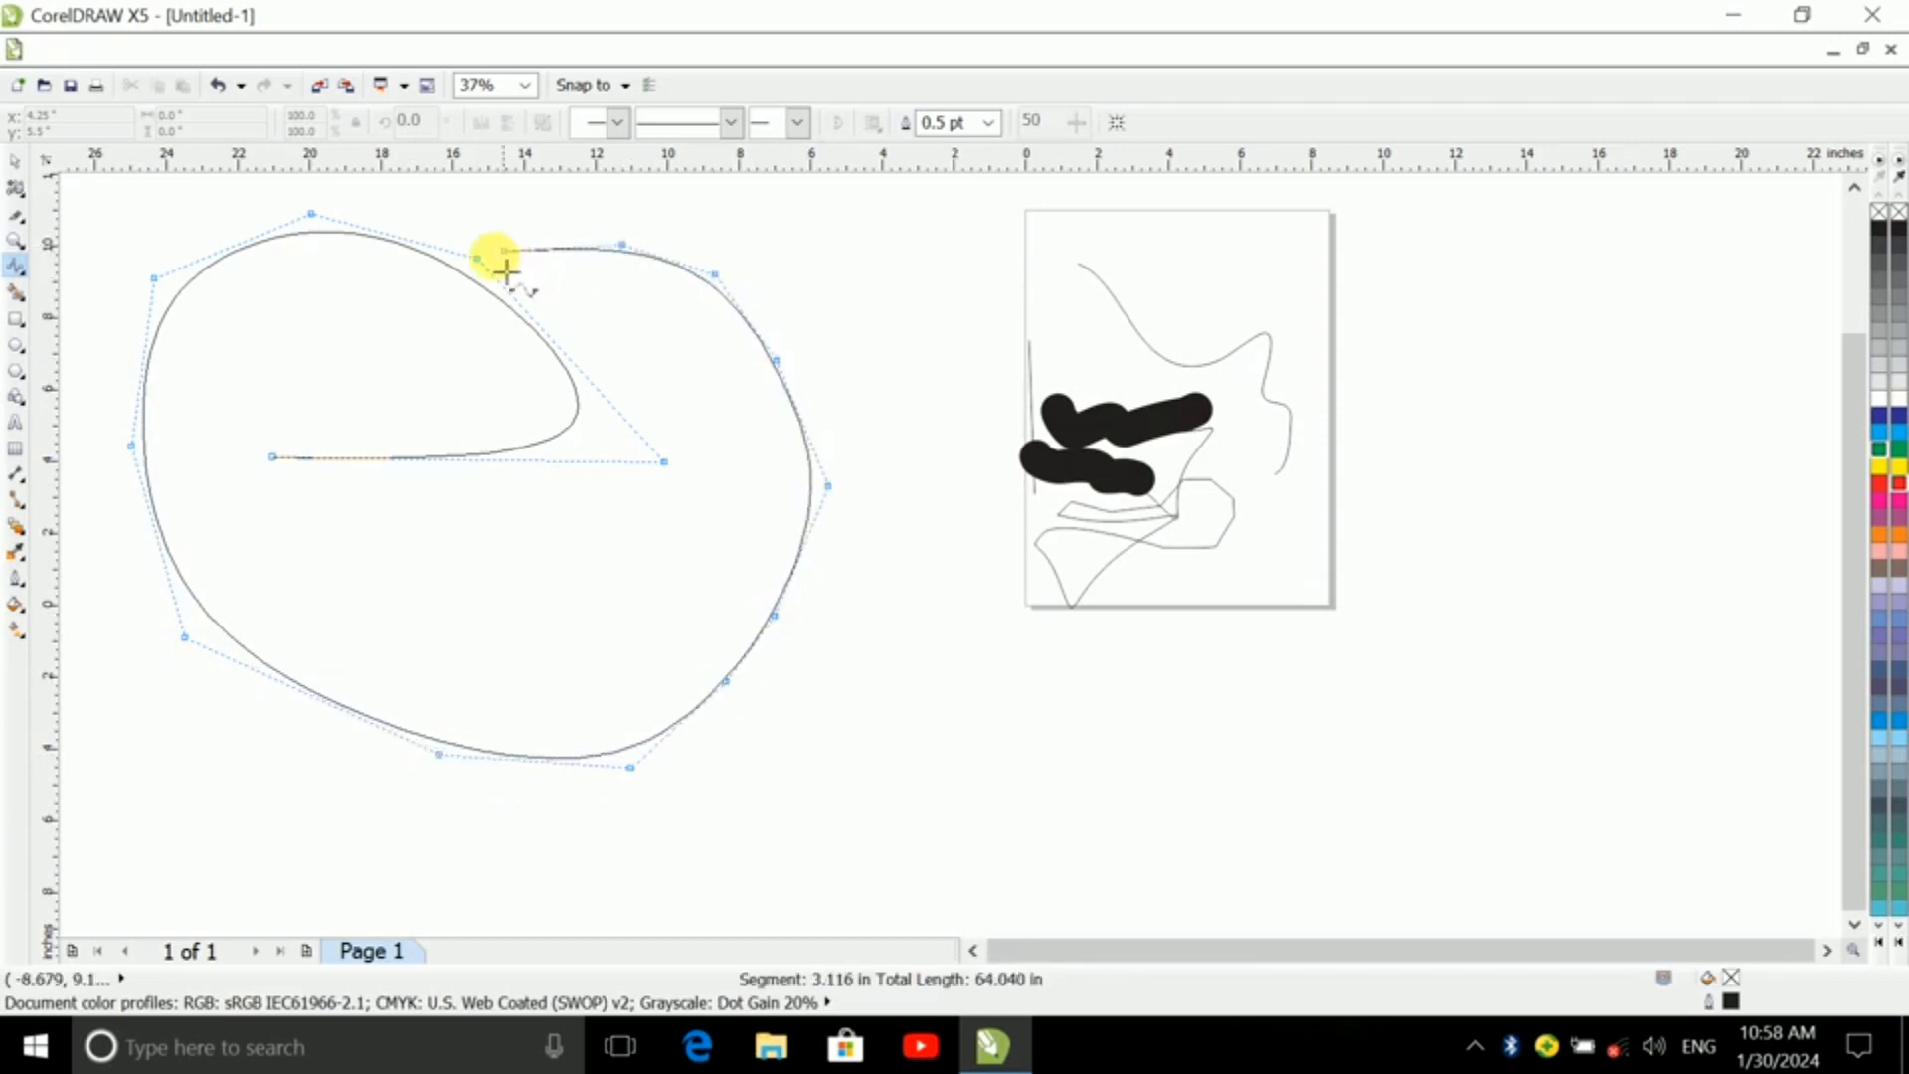
click(491, 257)
double_click(285, 477)
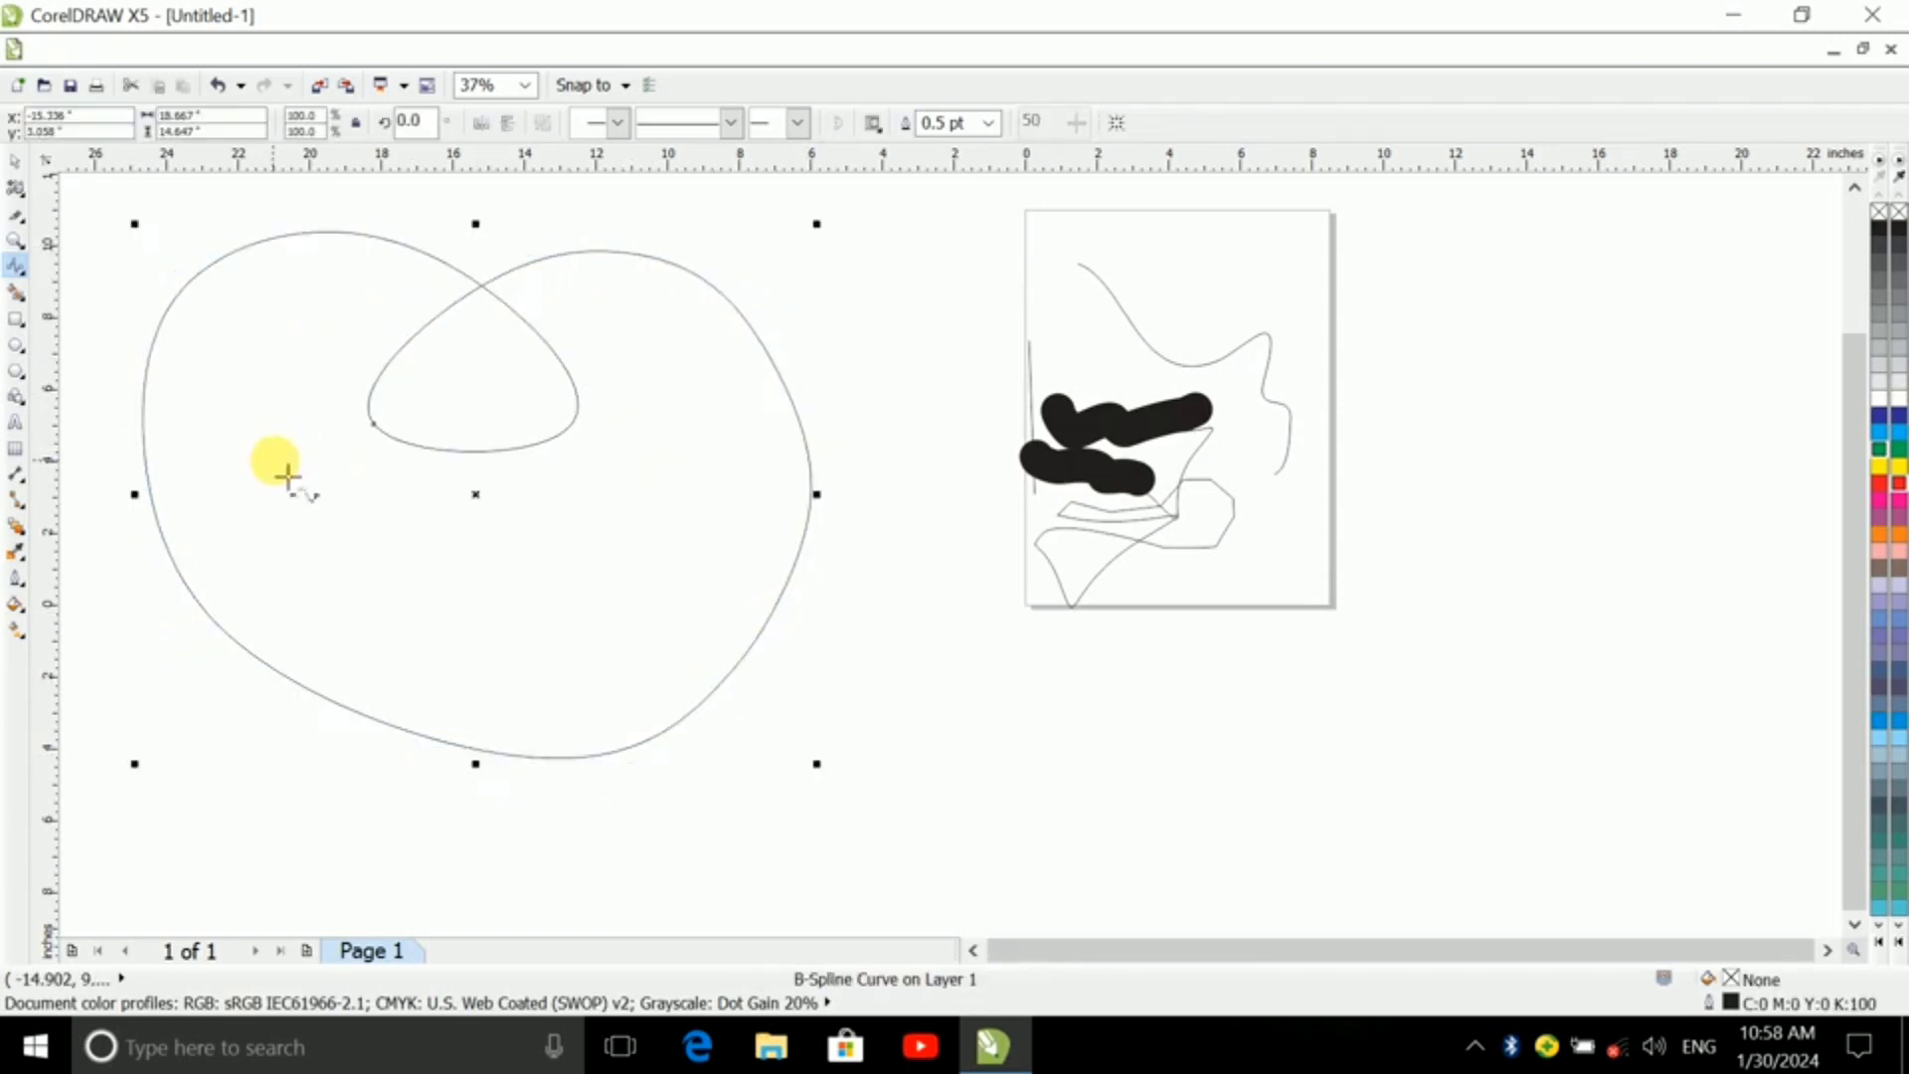
- Draw a closed Polyline shape about 16.2 by 6.1 inches below the page, mixing straight and wavy edges
scroll(696, 567, up, 1)
scroll(811, 617, down, 2)
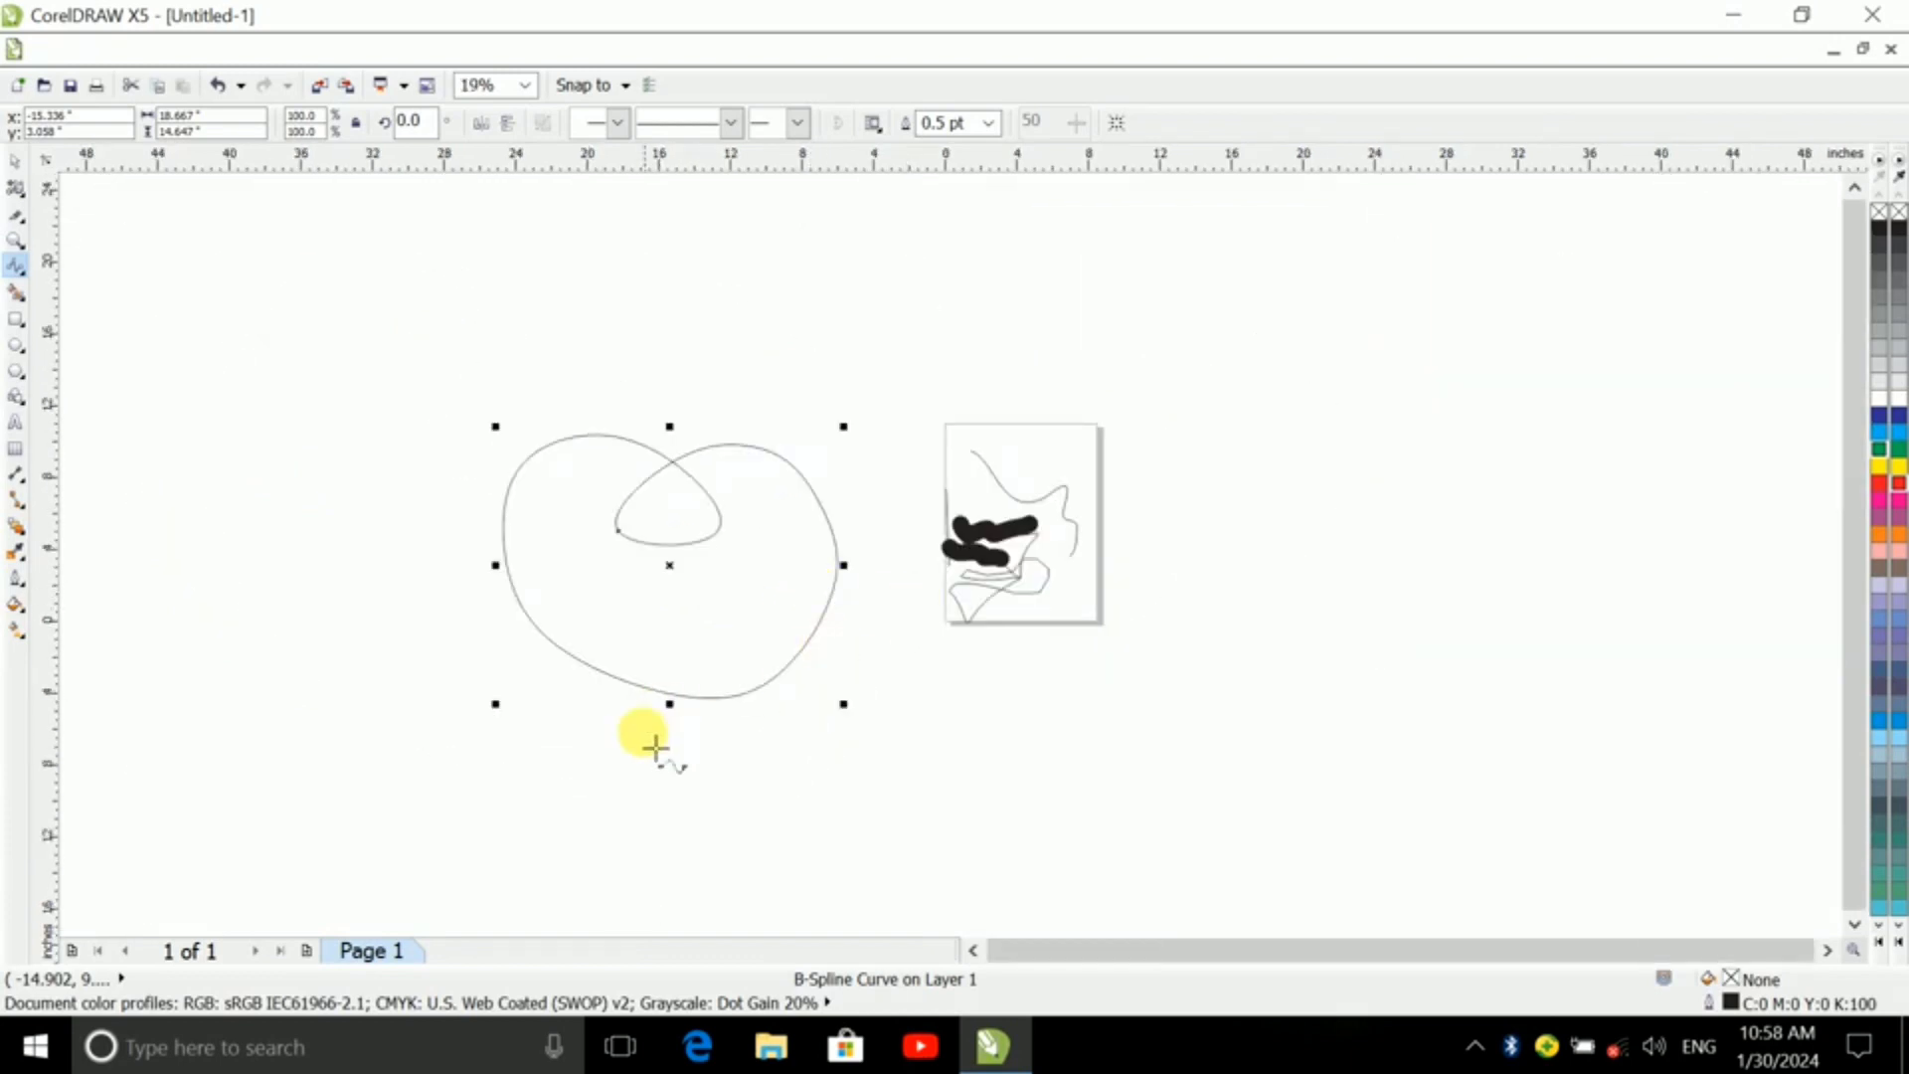
scroll(643, 737, up, 1)
scroll(618, 691, down, 1)
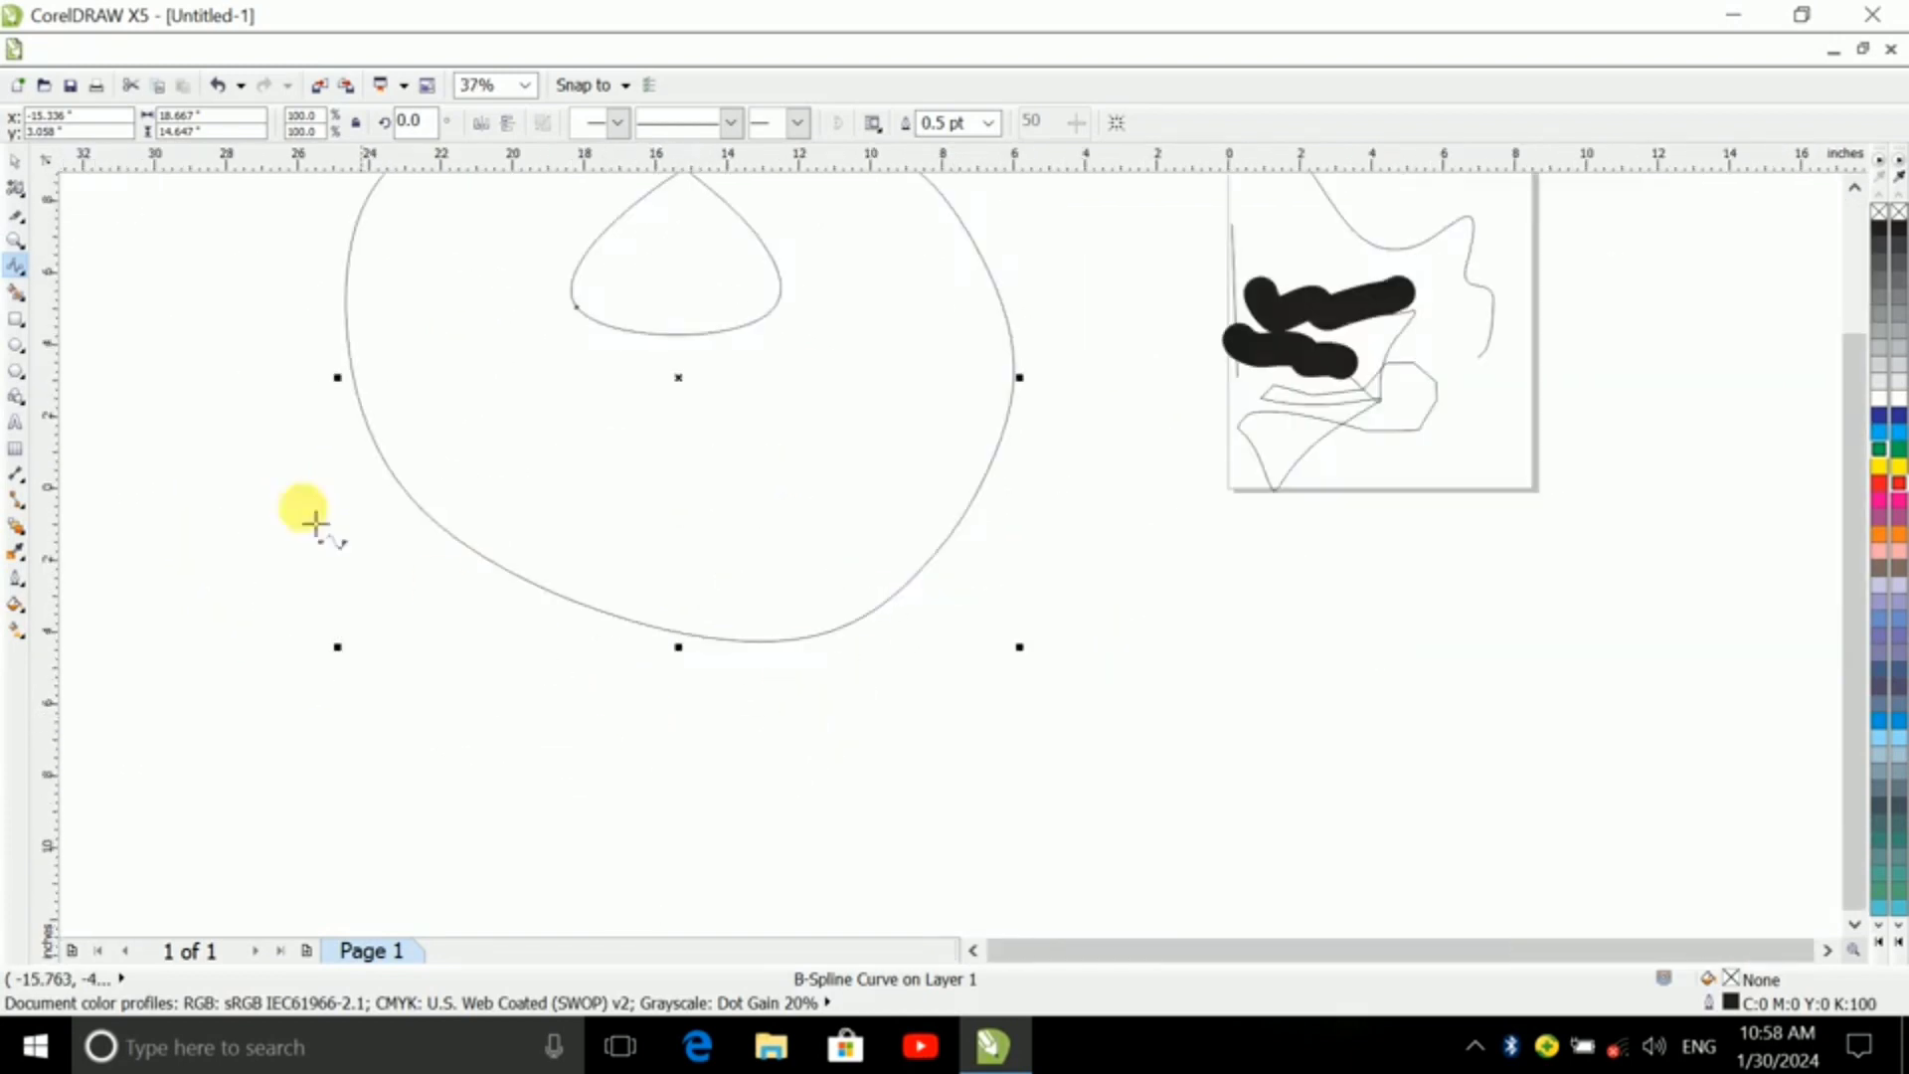
click(16, 276)
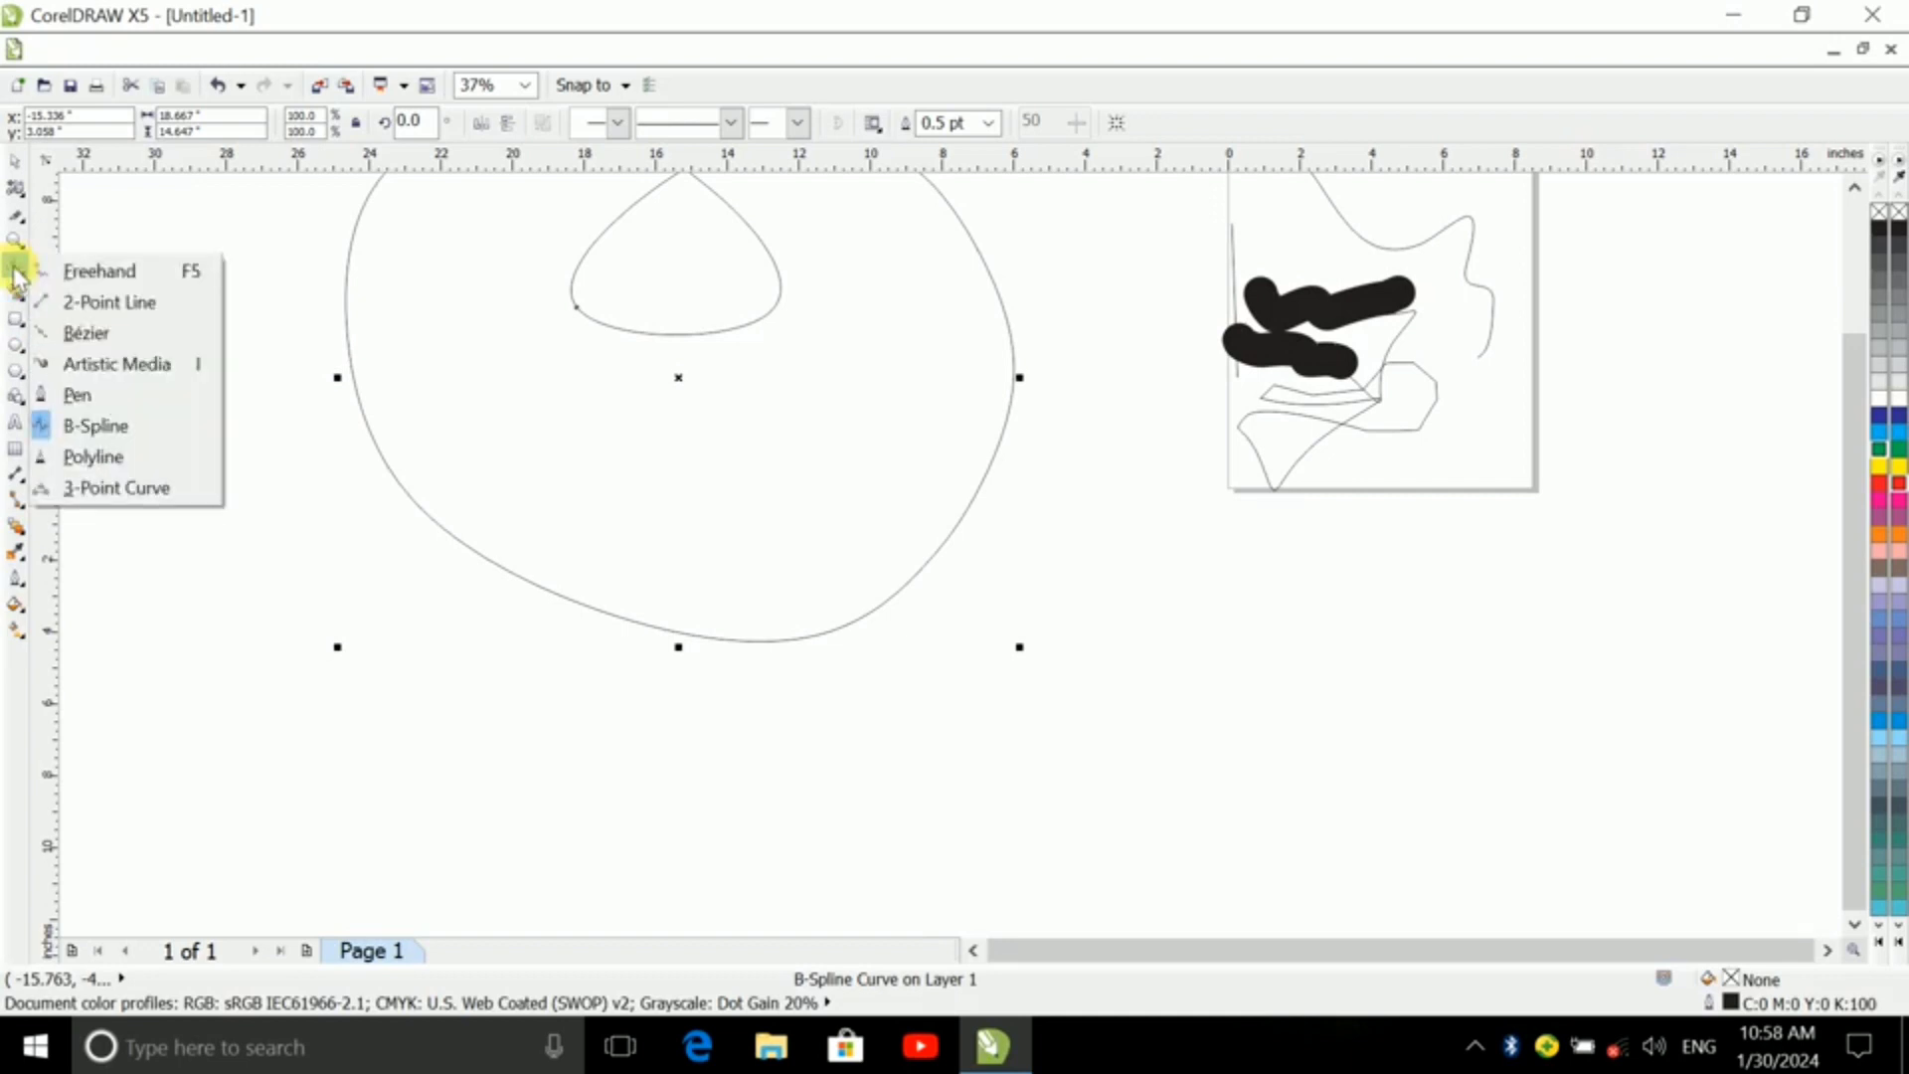
click(106, 456)
mouse_move(917, 733)
mouse_down()
mouse_move(1413, 805)
mouse_move(1475, 763)
mouse_move(1487, 727)
mouse_move(1337, 627)
mouse_move(1213, 590)
mouse_move(944, 662)
mouse_move(898, 697)
mouse_up()
scroll(1162, 680, down, 2)
scroll(1167, 695, up, 2)
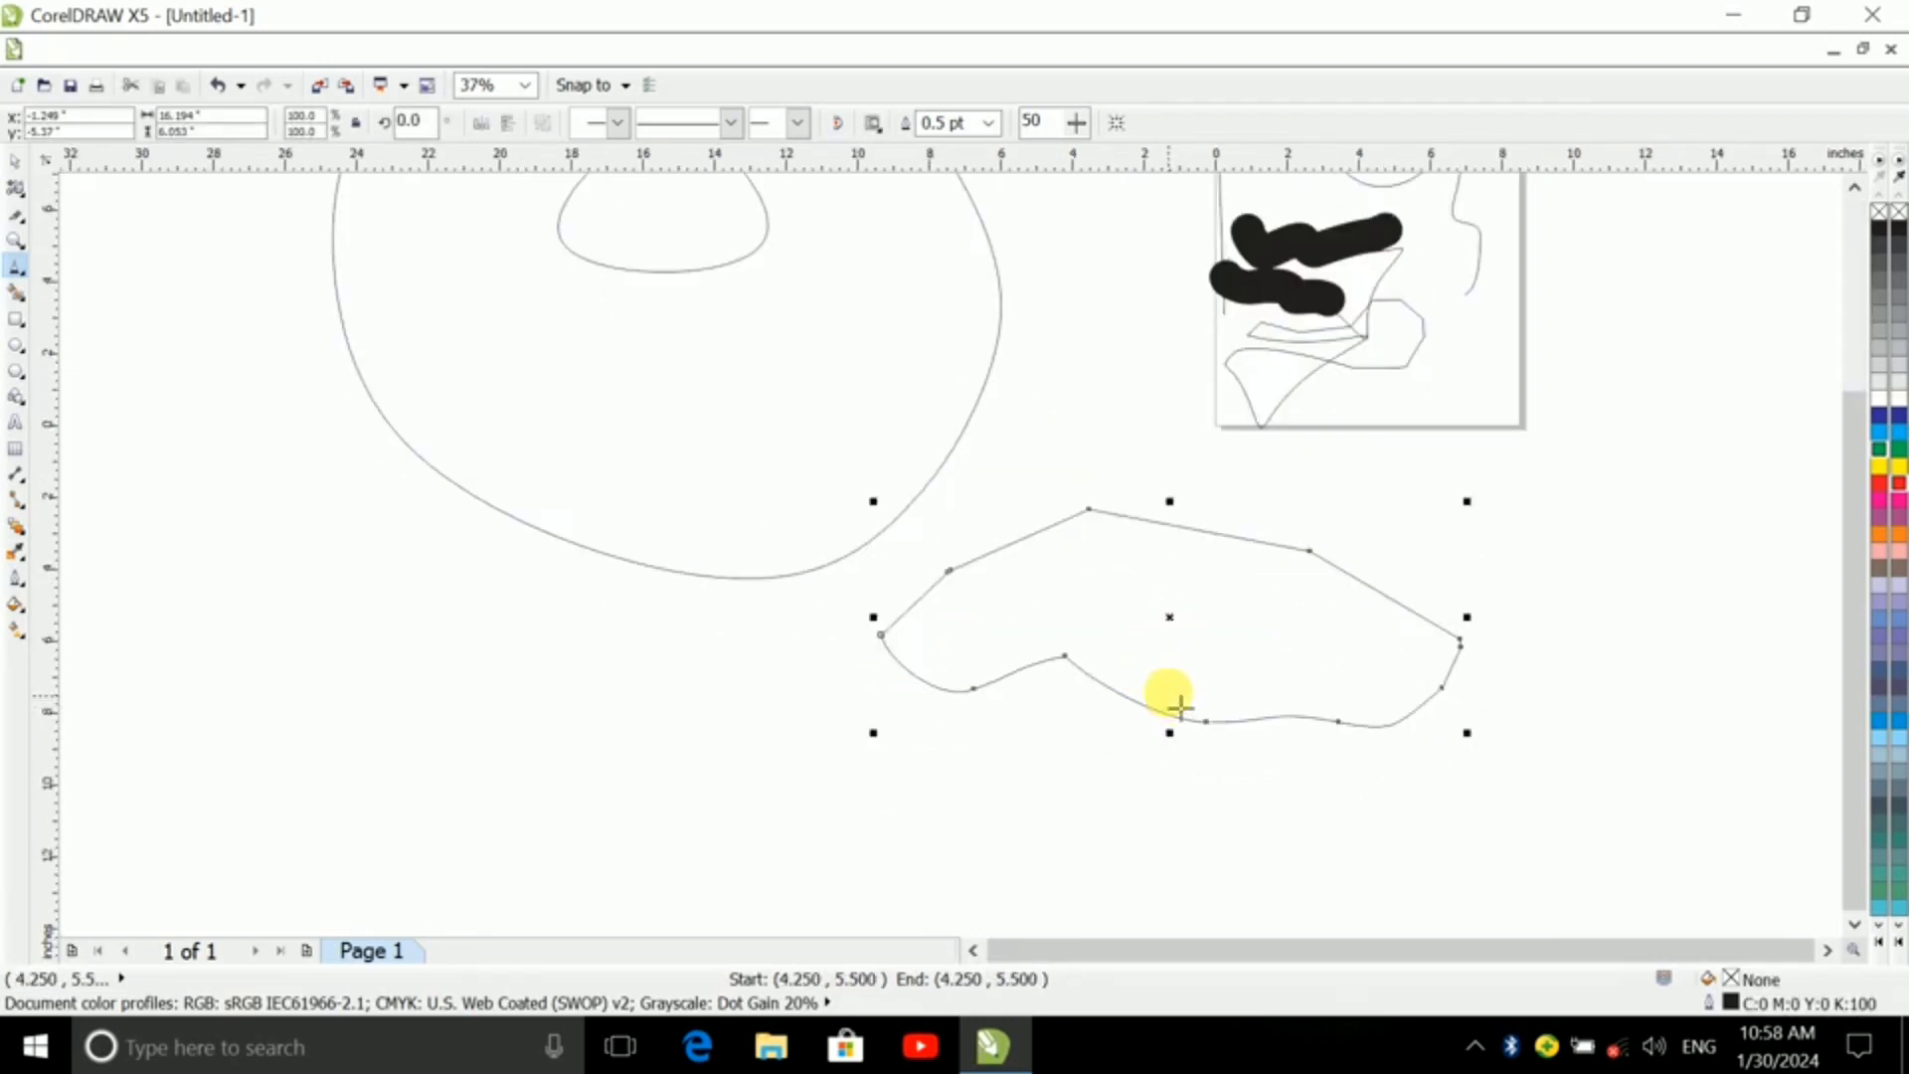
- Draw two 3-Point Curves: a narrow one about 4.7 by 22.1 inches and a wide arch about 68.3 by 43.5 inches
click(20, 267)
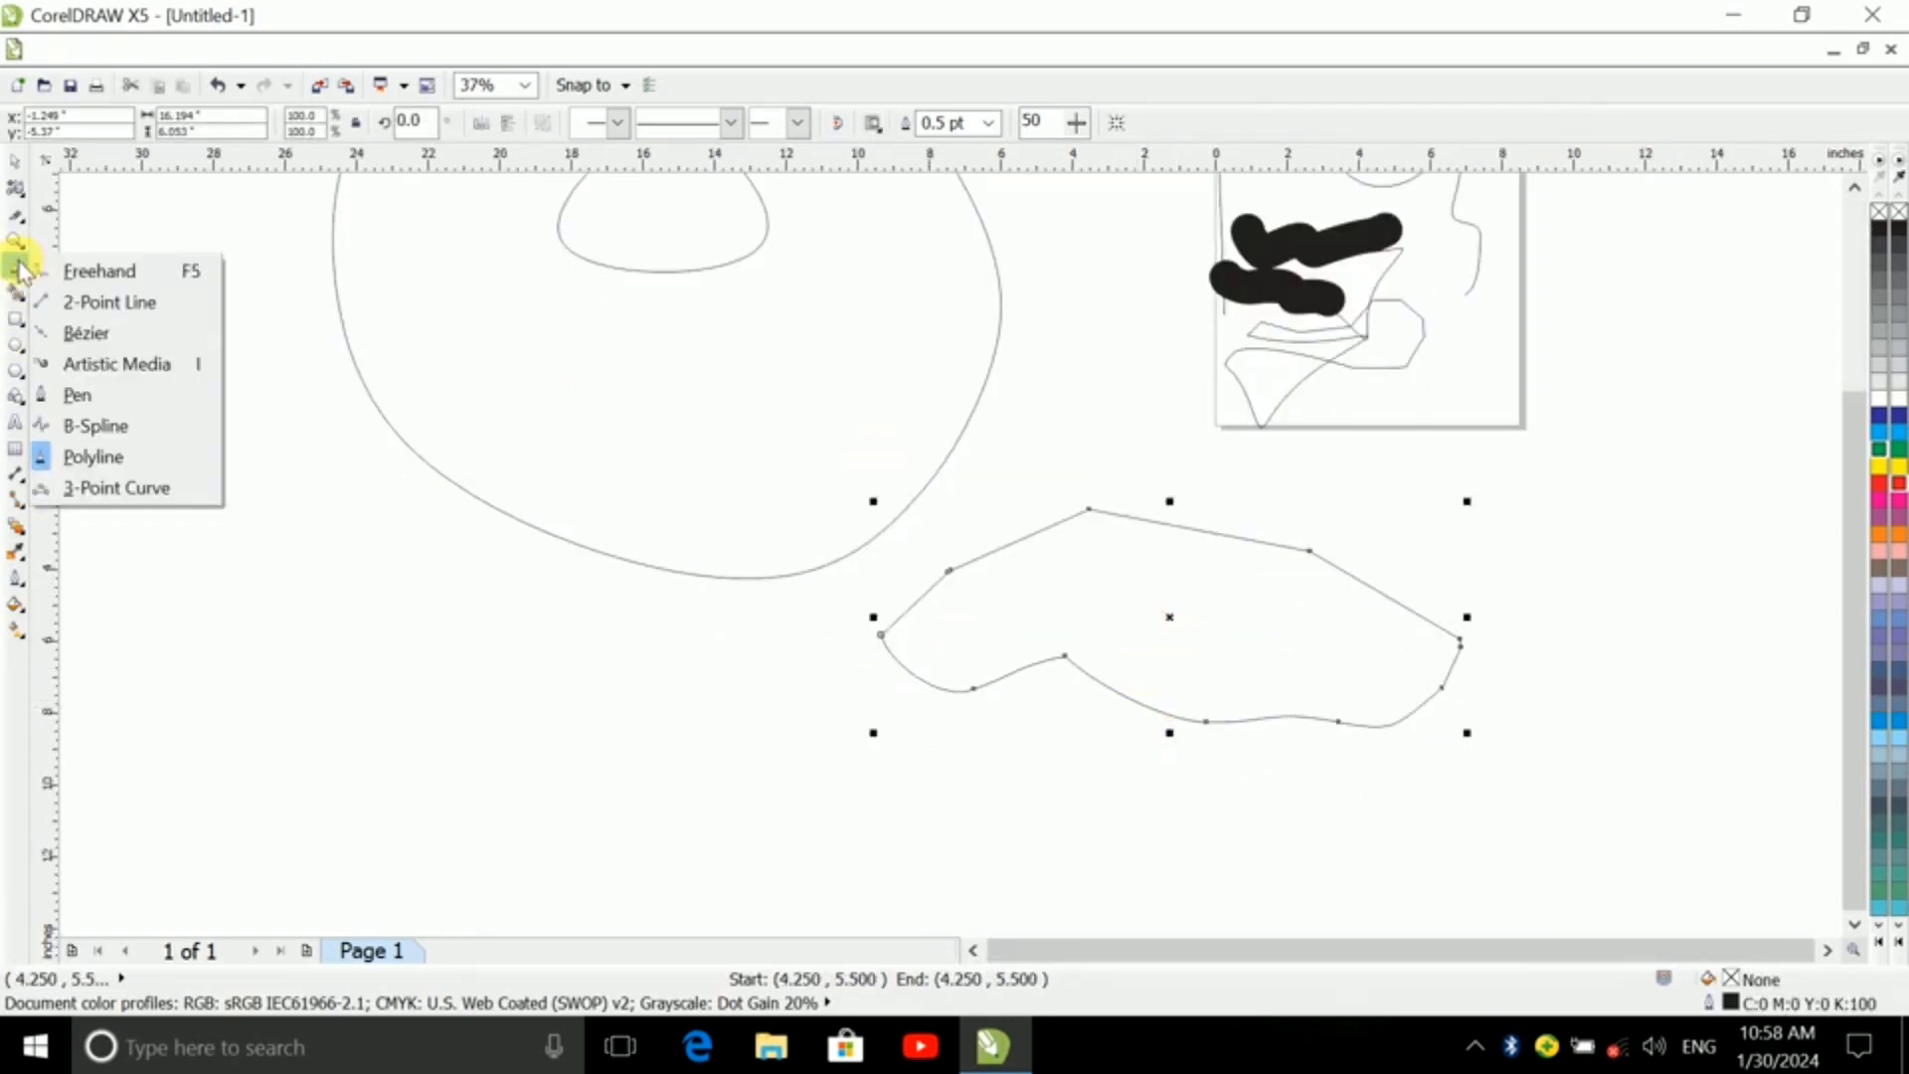
click(136, 487)
scroll(725, 512, down, 3)
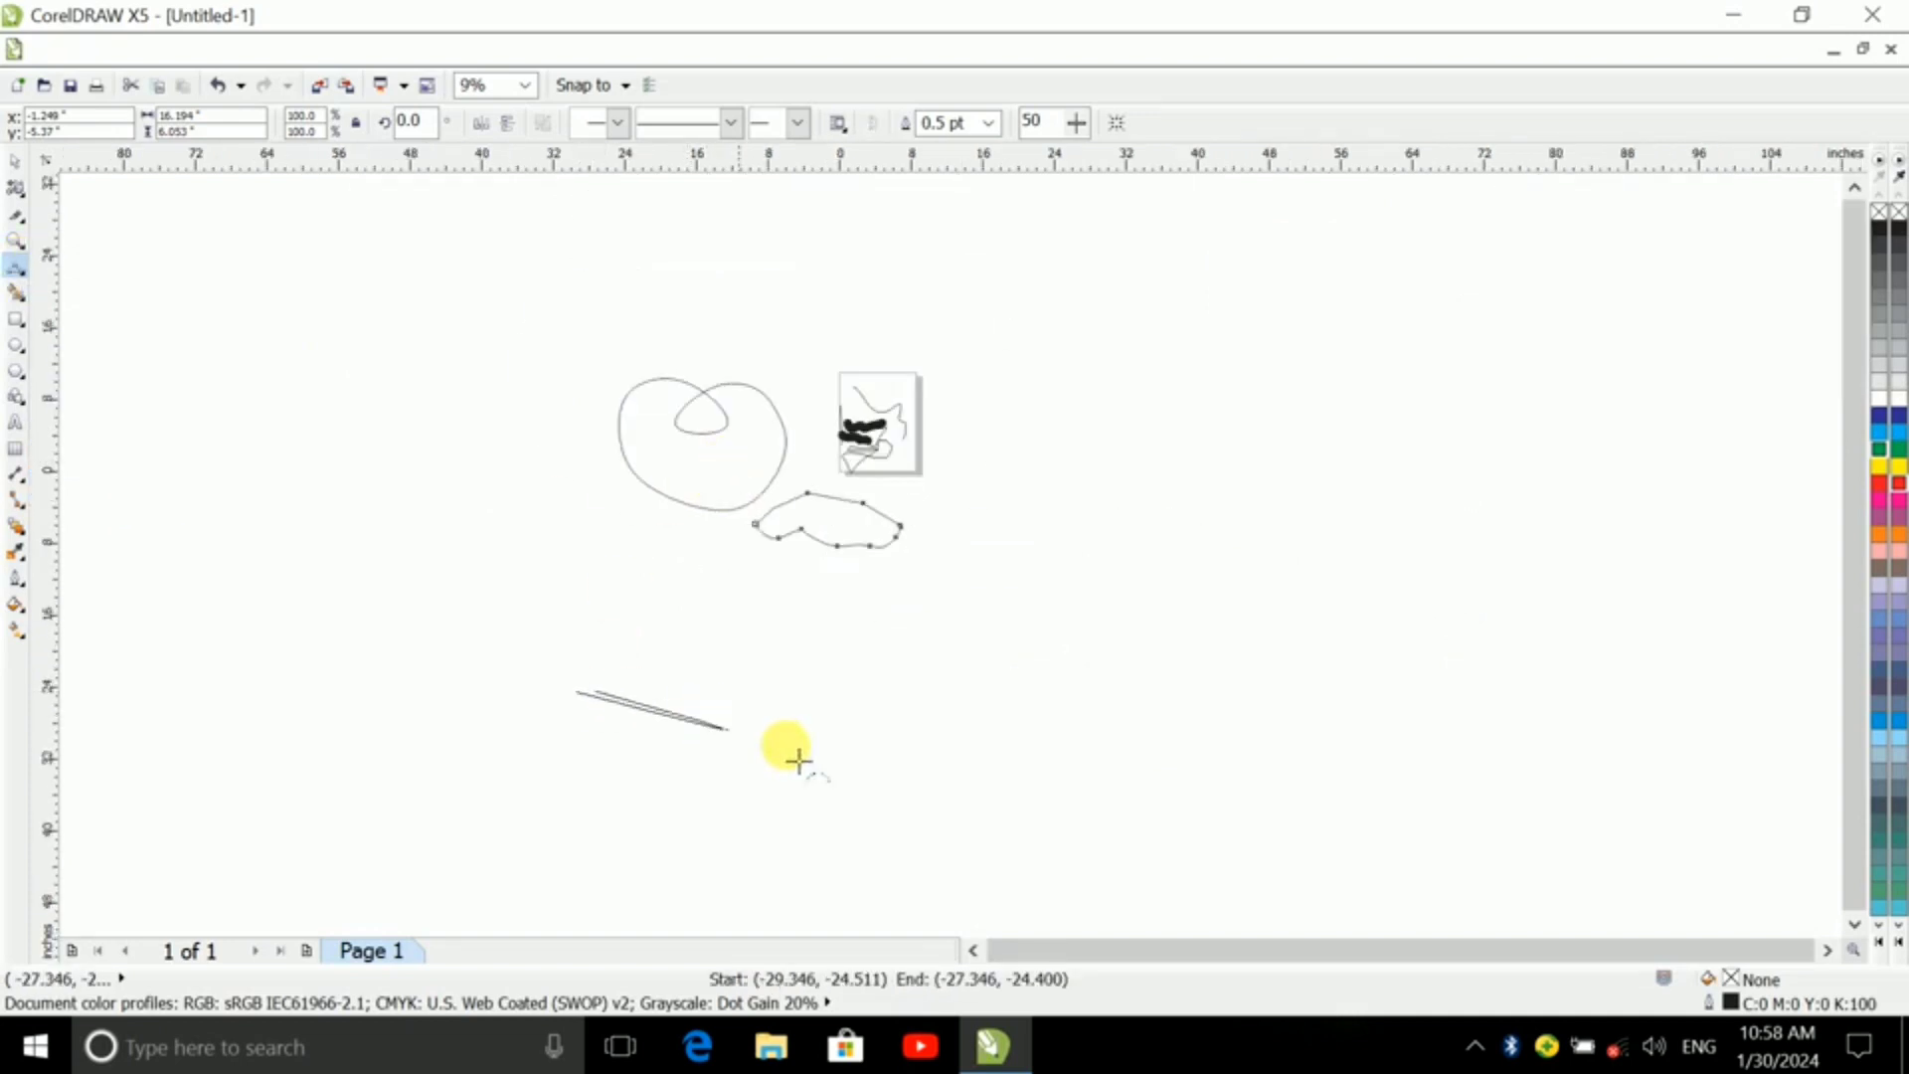
click(558, 498)
drag(917, 738, 1528, 797)
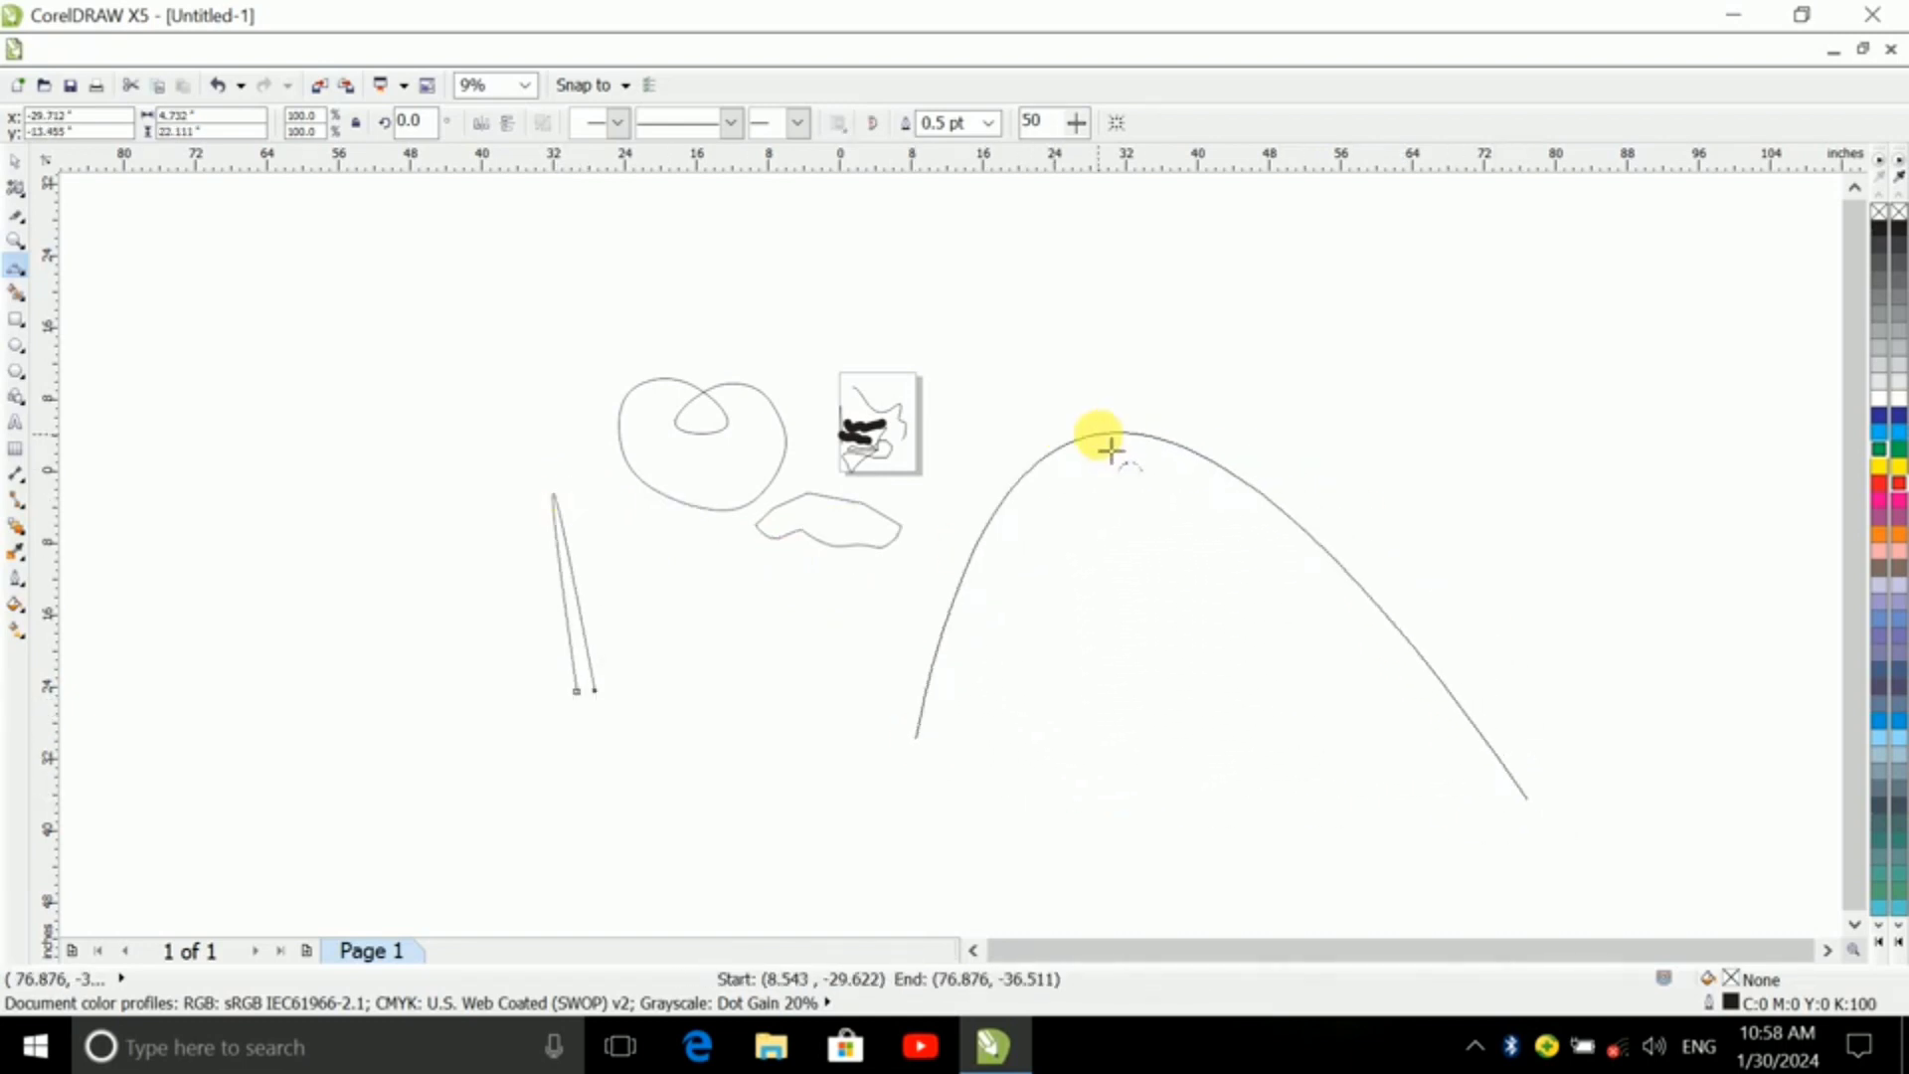
click(1225, 409)
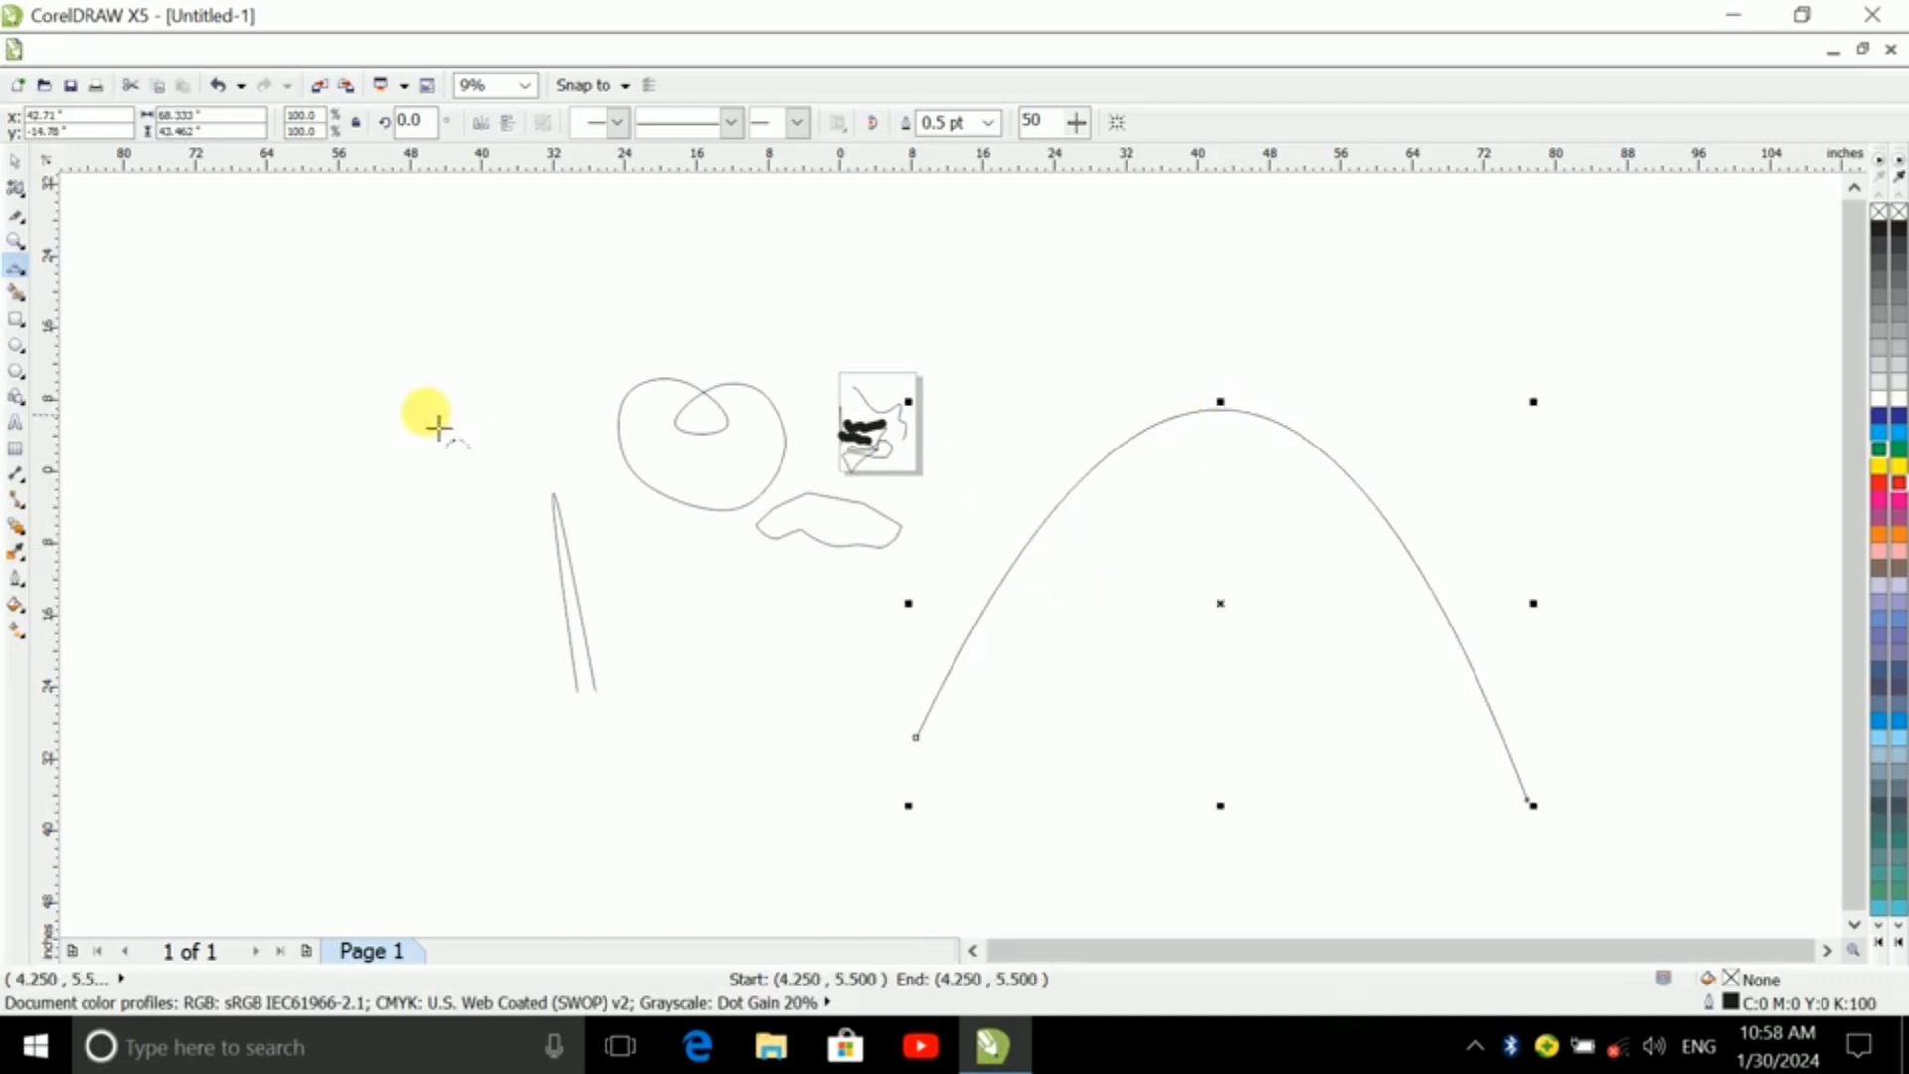
- Draw a rectangle about 9.2 by 7.8 inches in the empty area below the existing drawings
click(13, 298)
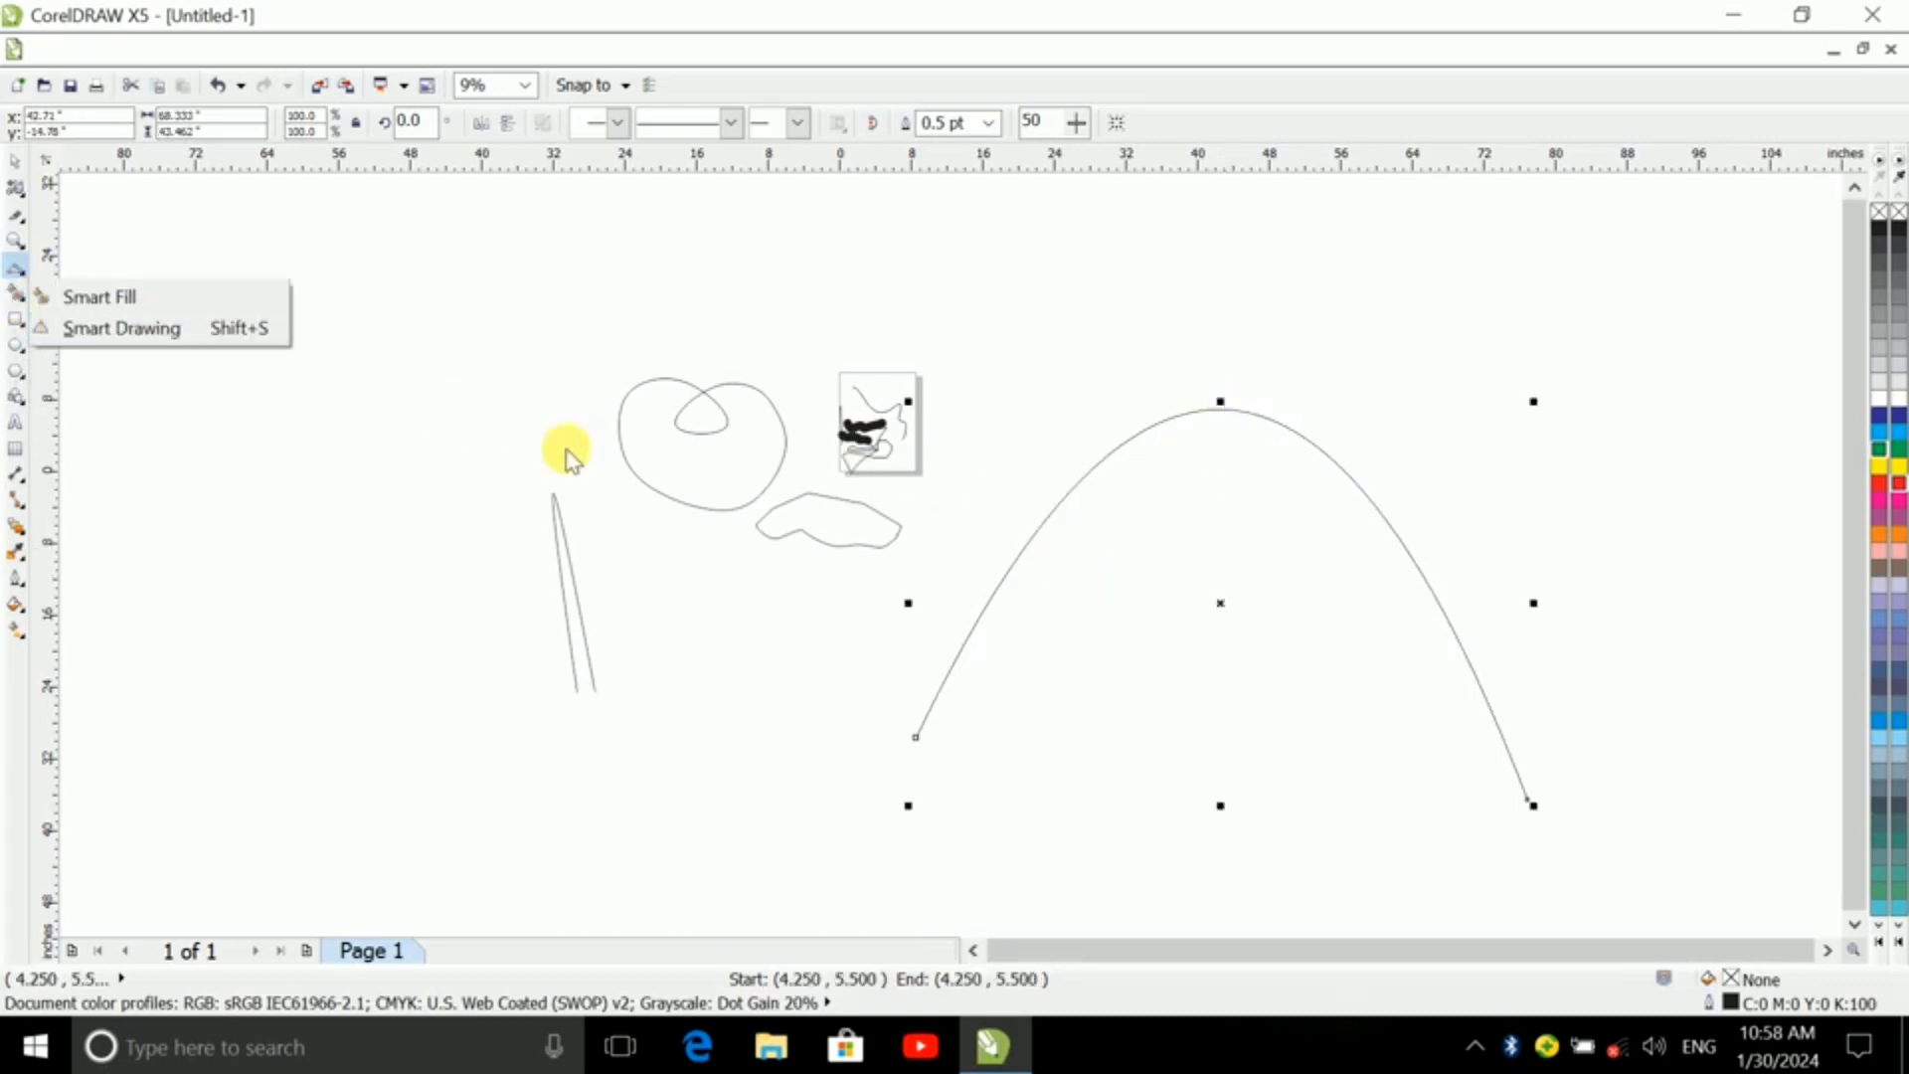
scroll(609, 409, down, 2)
click(752, 553)
scroll(771, 561, up, 4)
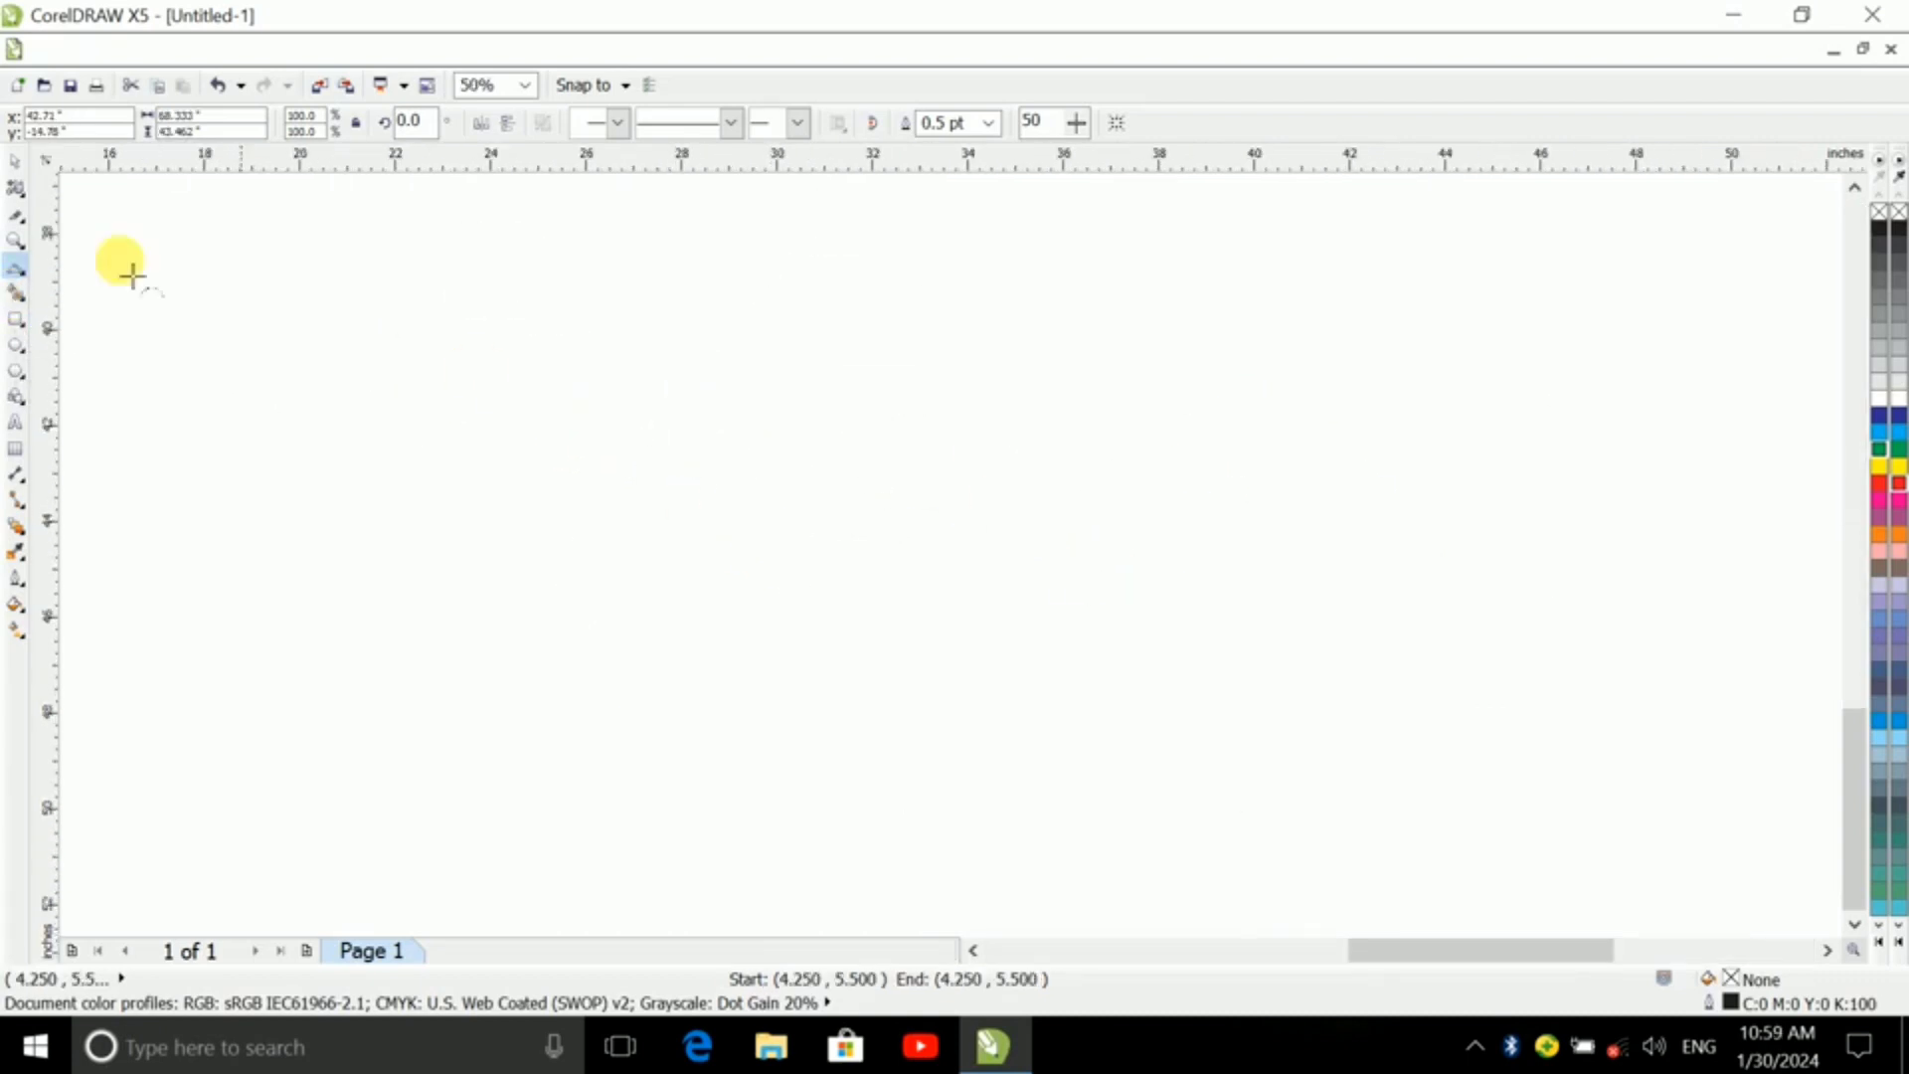
click(16, 319)
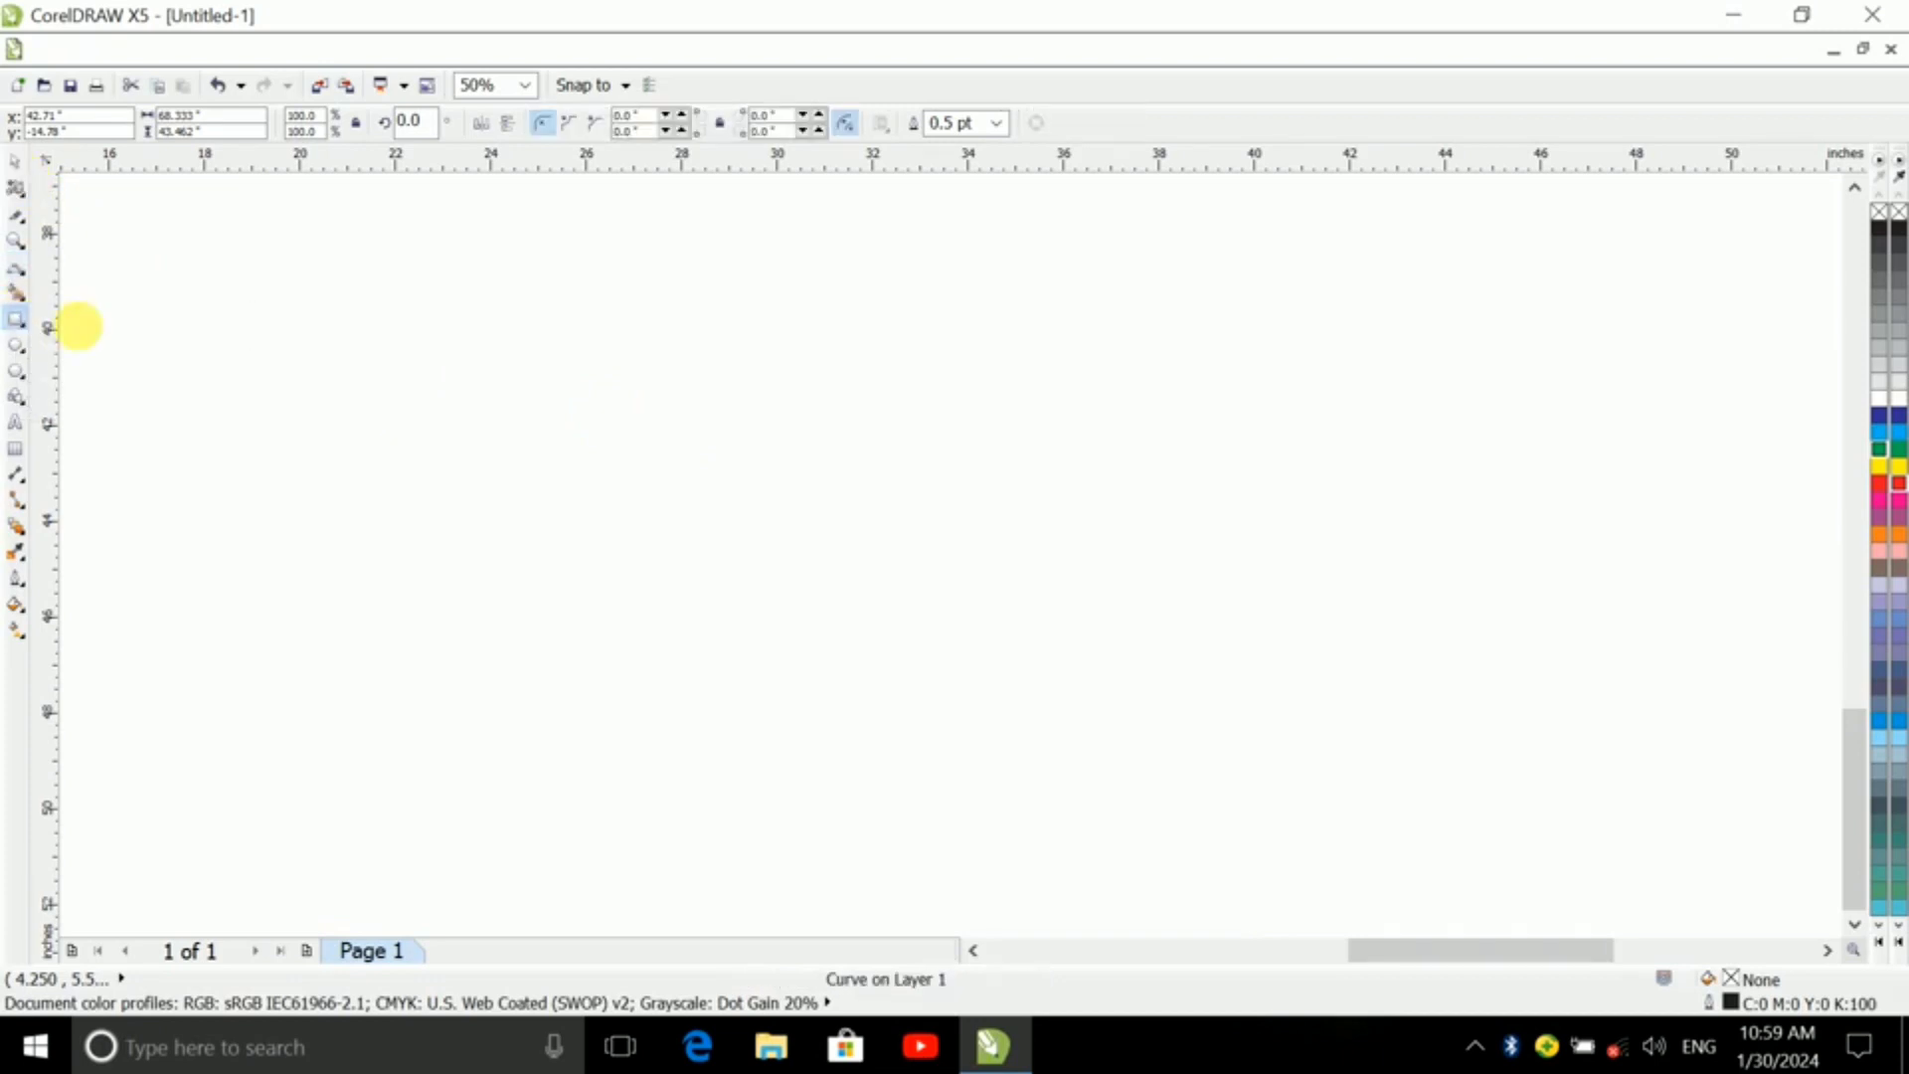
drag(723, 434, 1149, 796)
scroll(1083, 554, down, 2)
scroll(1010, 477, up, 3)
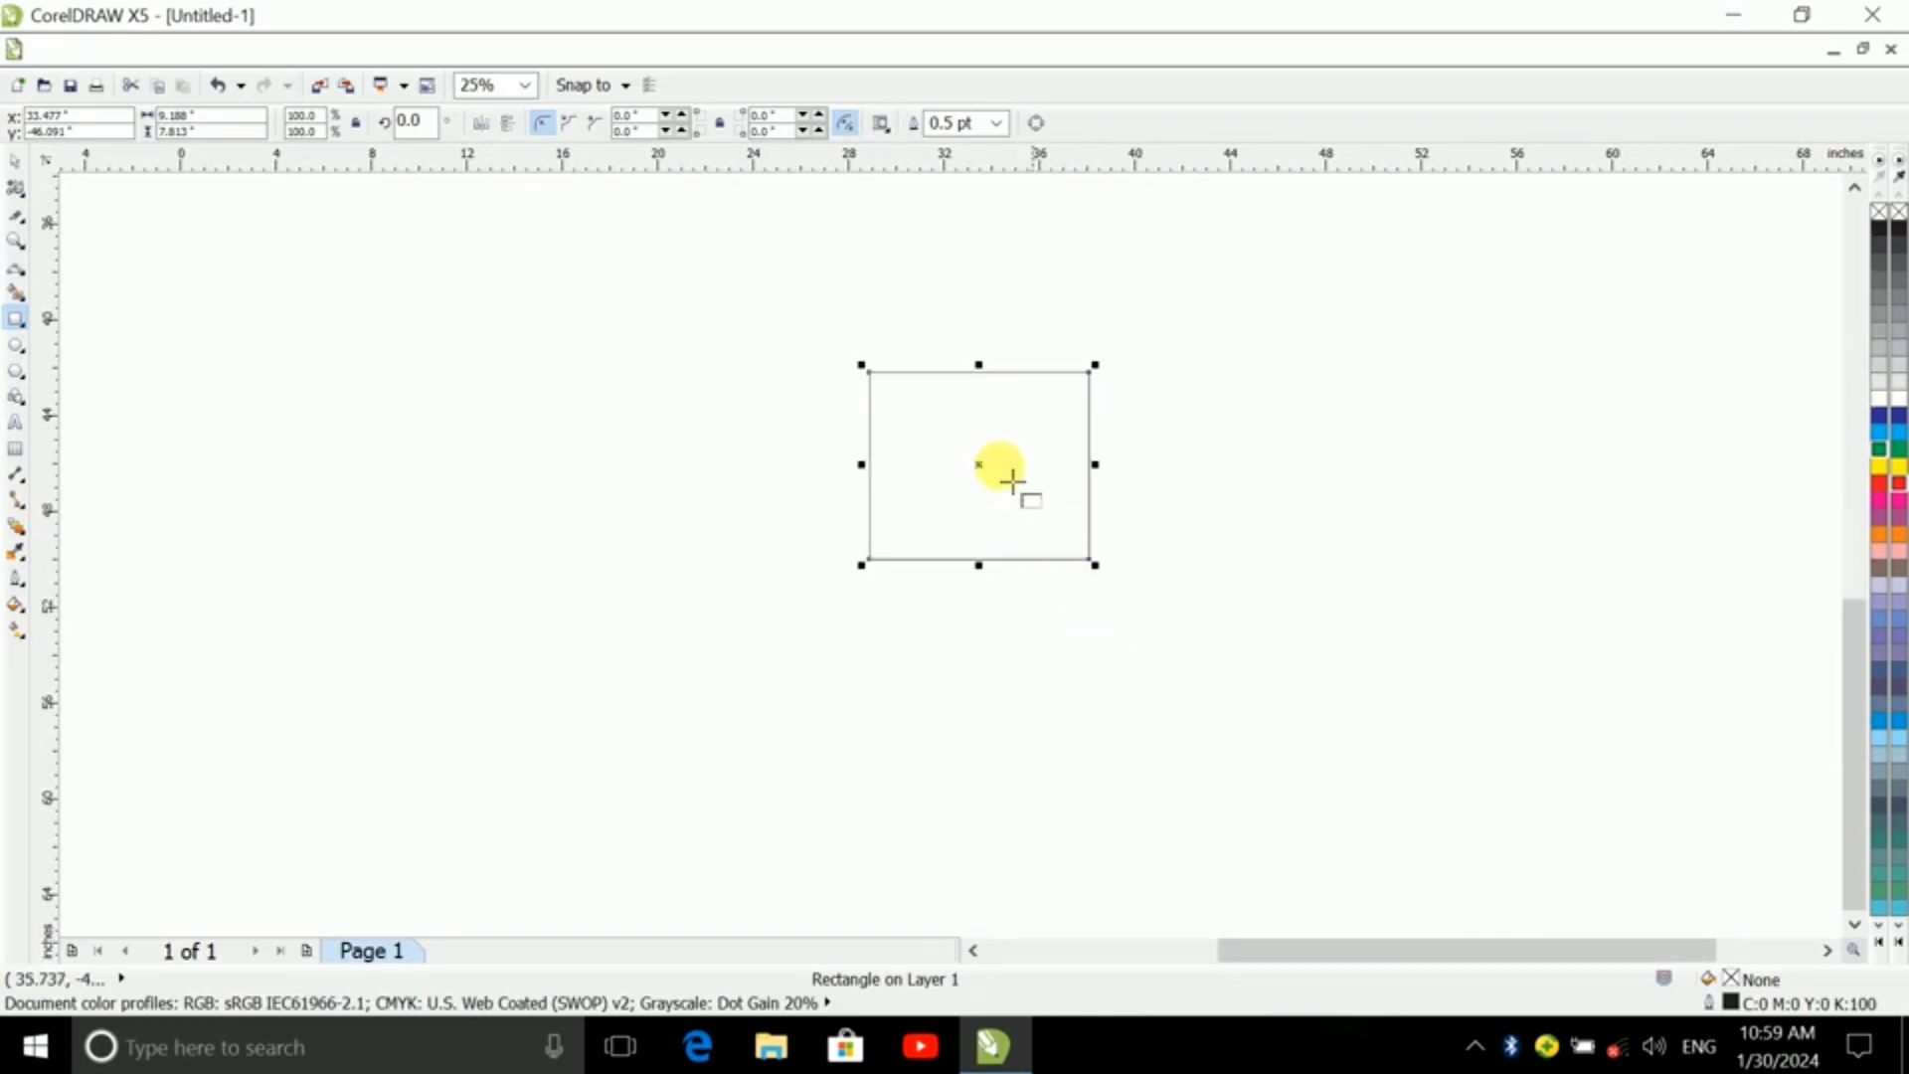
scroll(980, 416, down, 1)
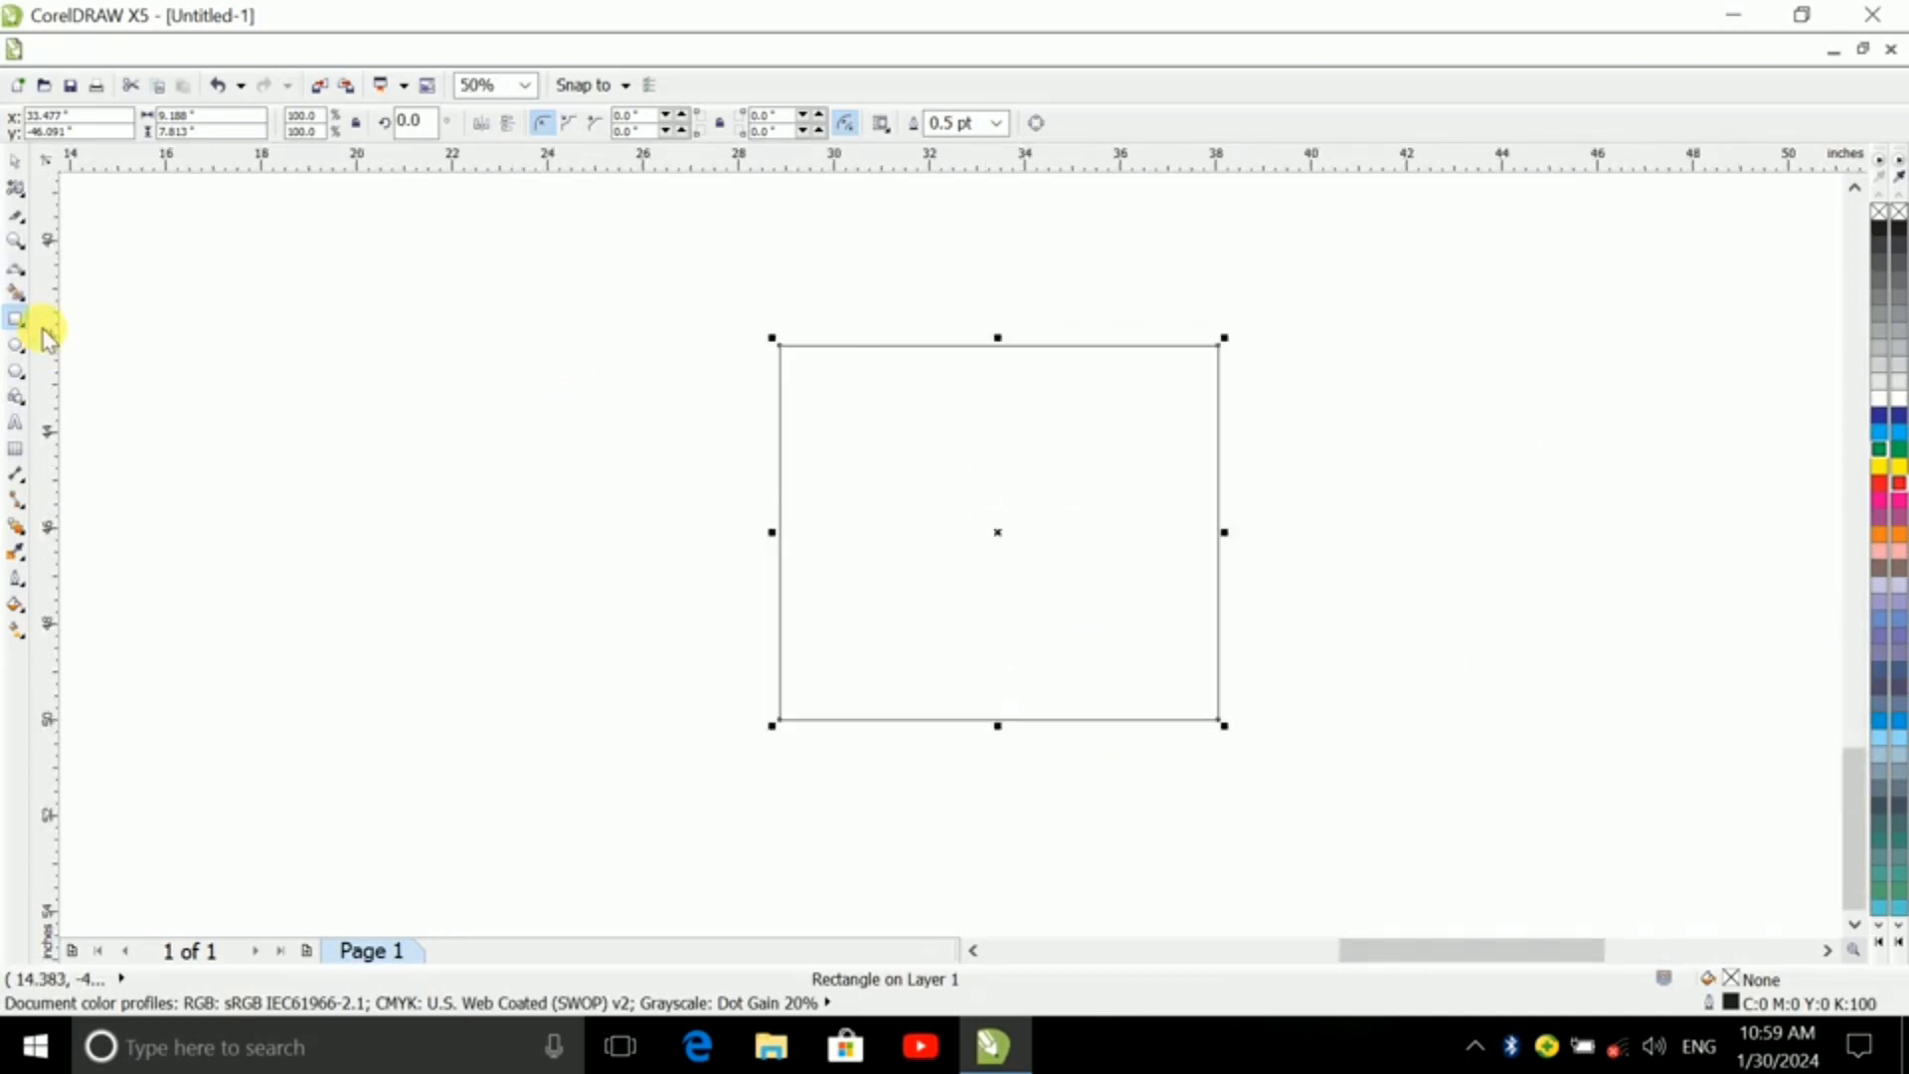
- Fill the rectangle with the specified pinkish red (C:0 M:100 Y:60 K:0) using Smart Fill
click(24, 295)
click(93, 298)
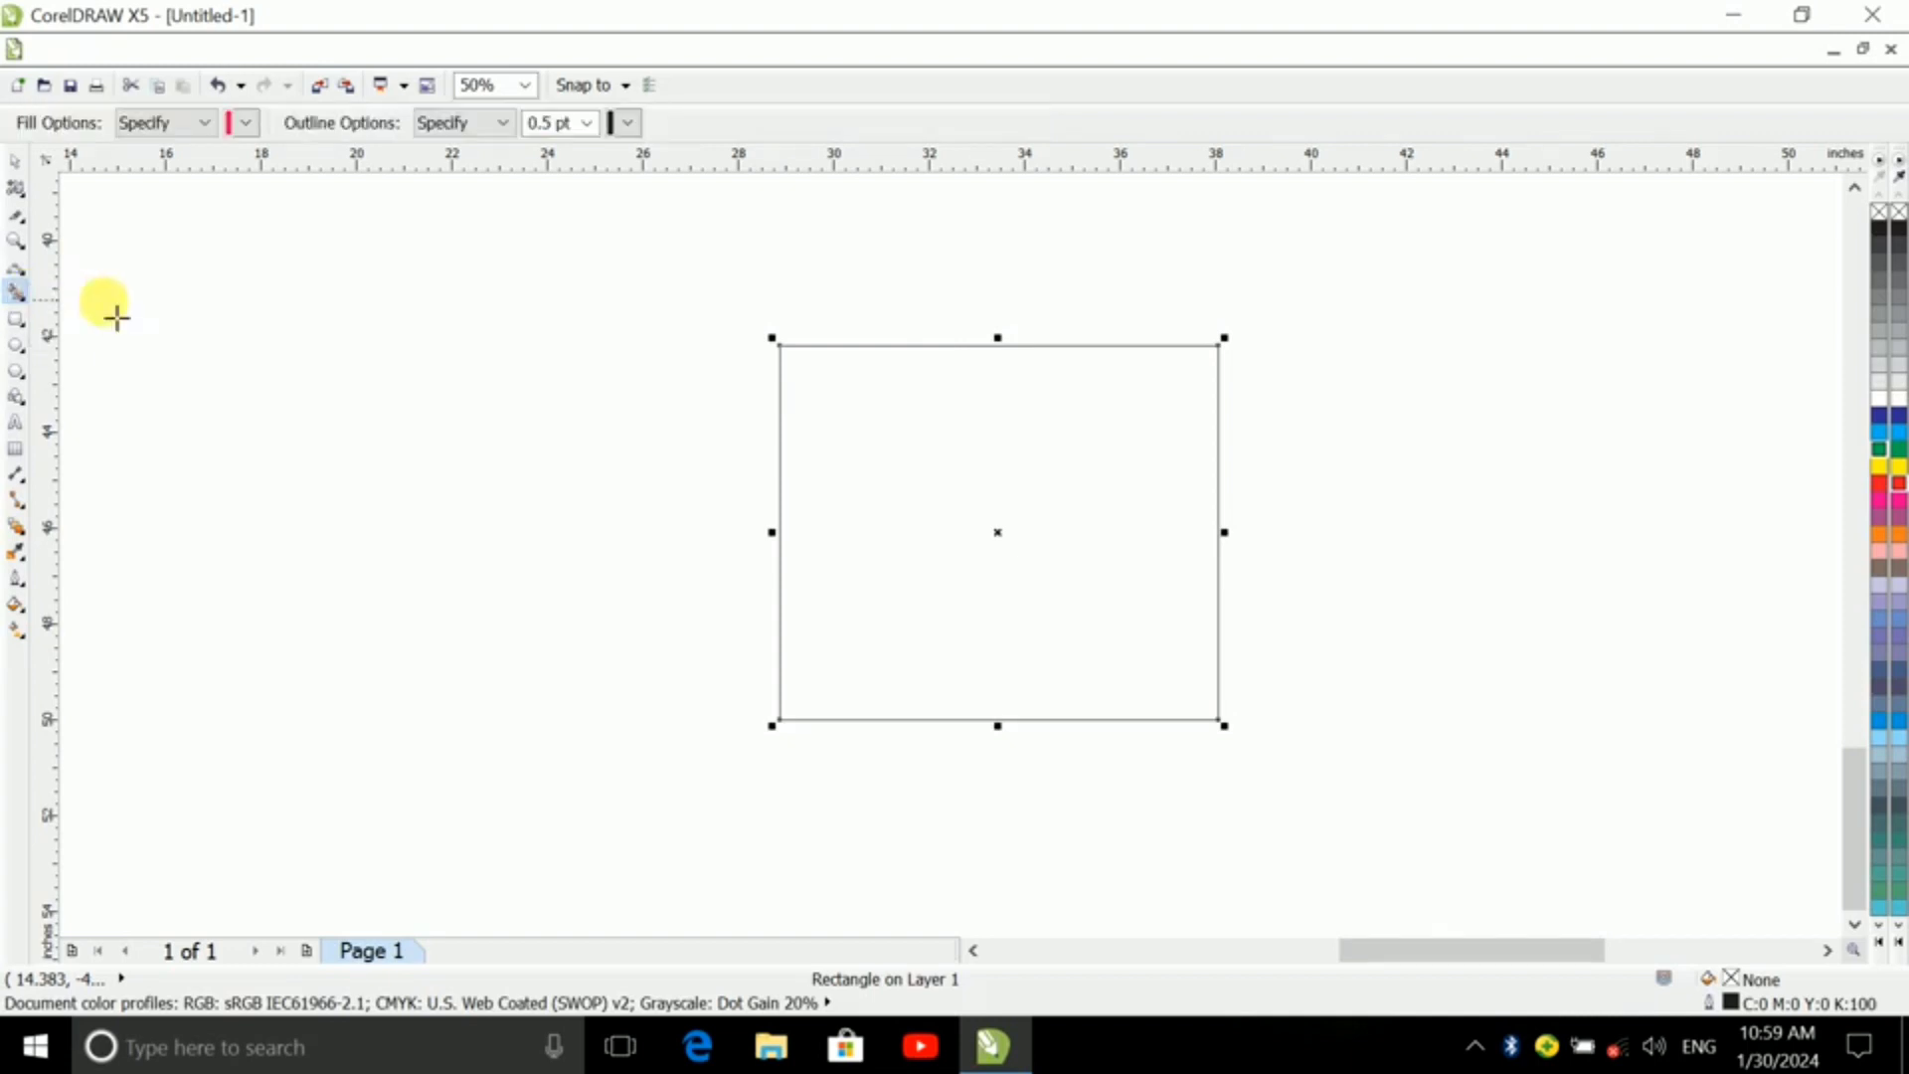
click(1027, 481)
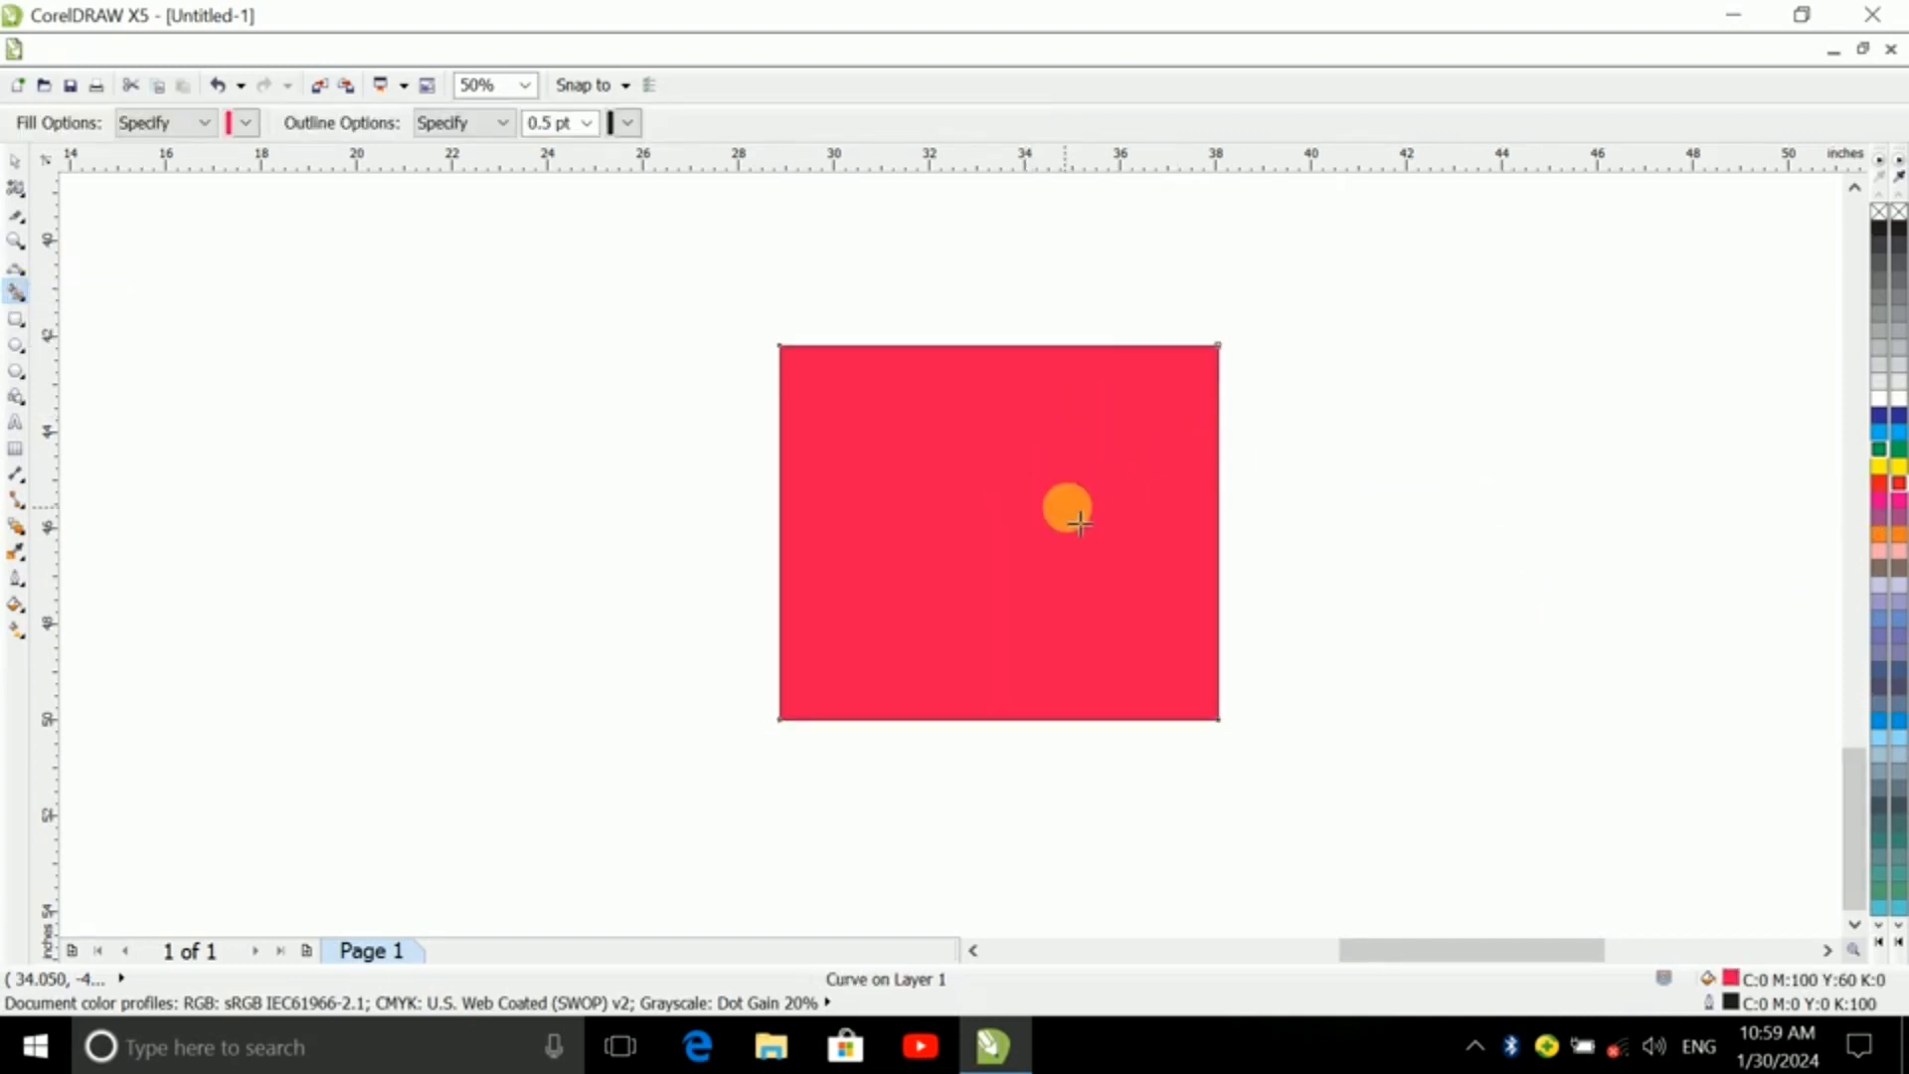
- Try green and blue palette fills on the rectangle and reapply the pinkish-red Smart Fill
click(1898, 452)
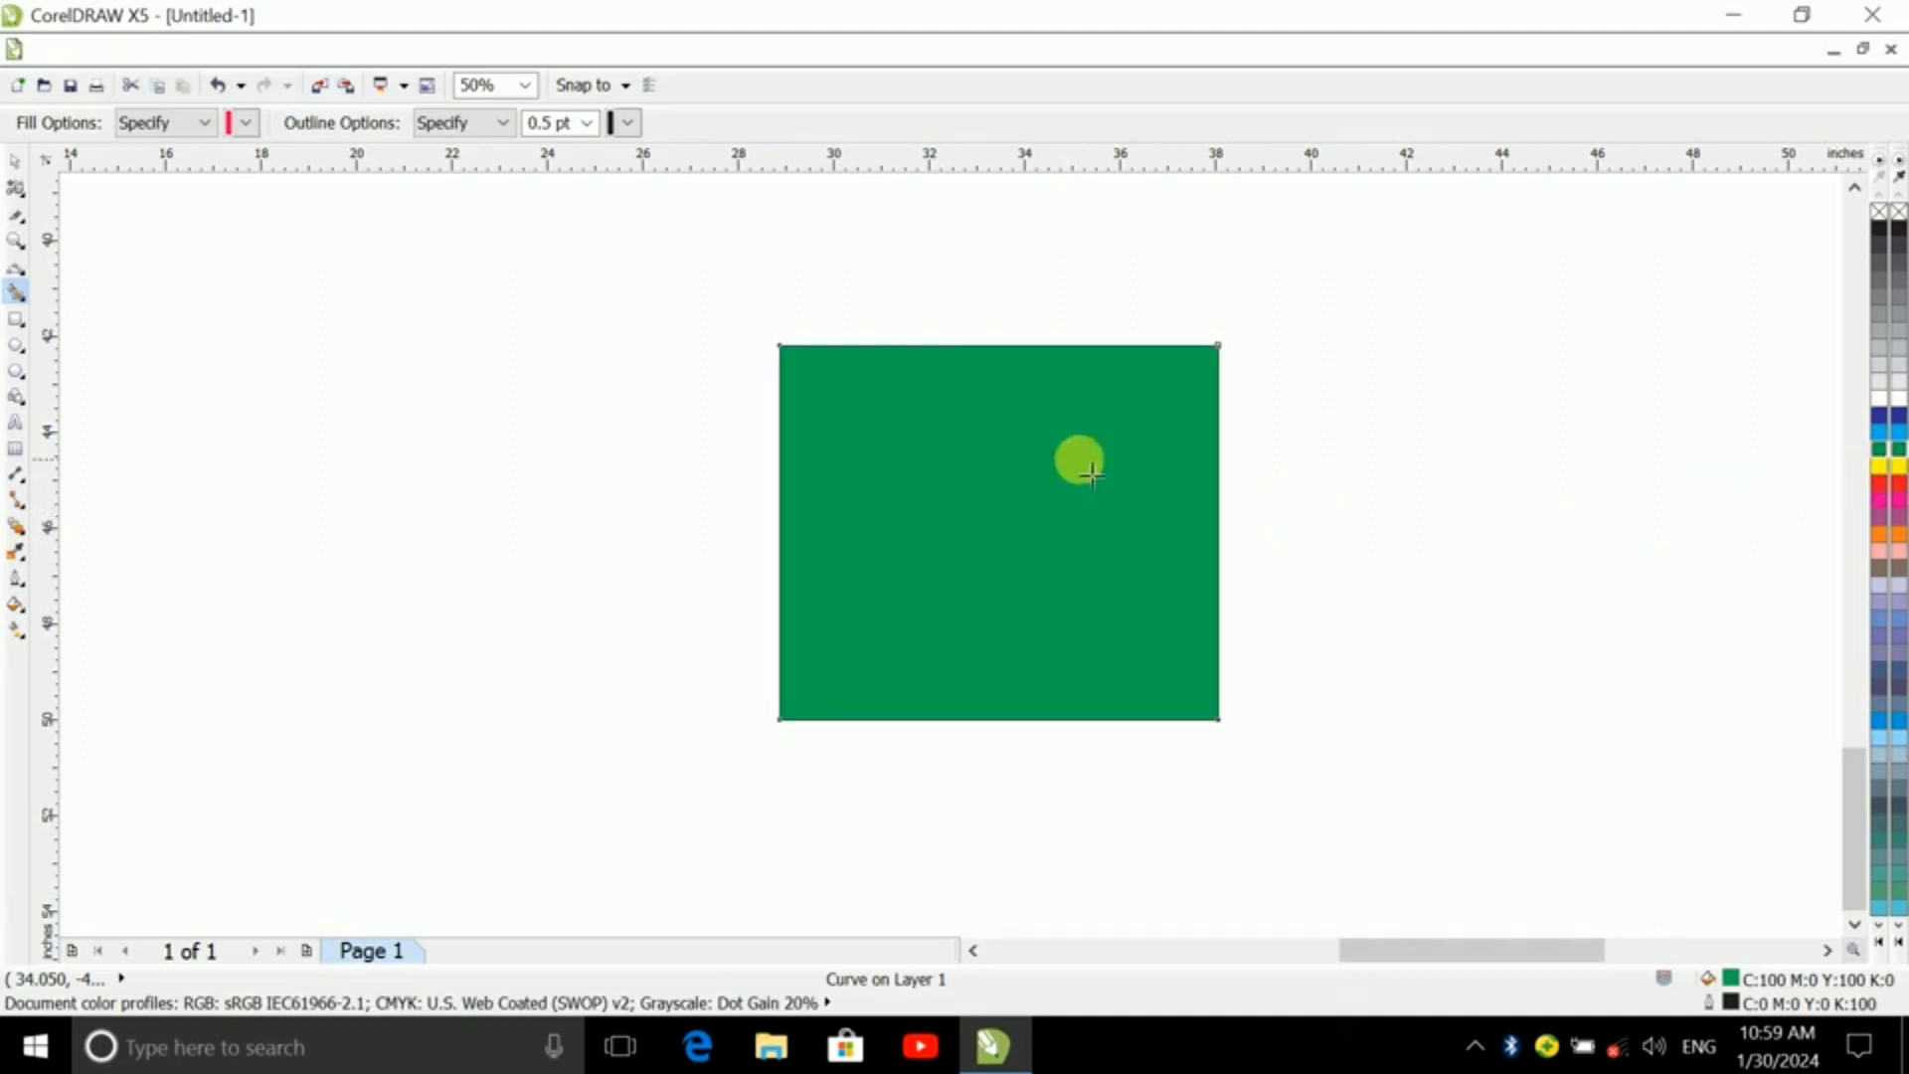
click(1897, 418)
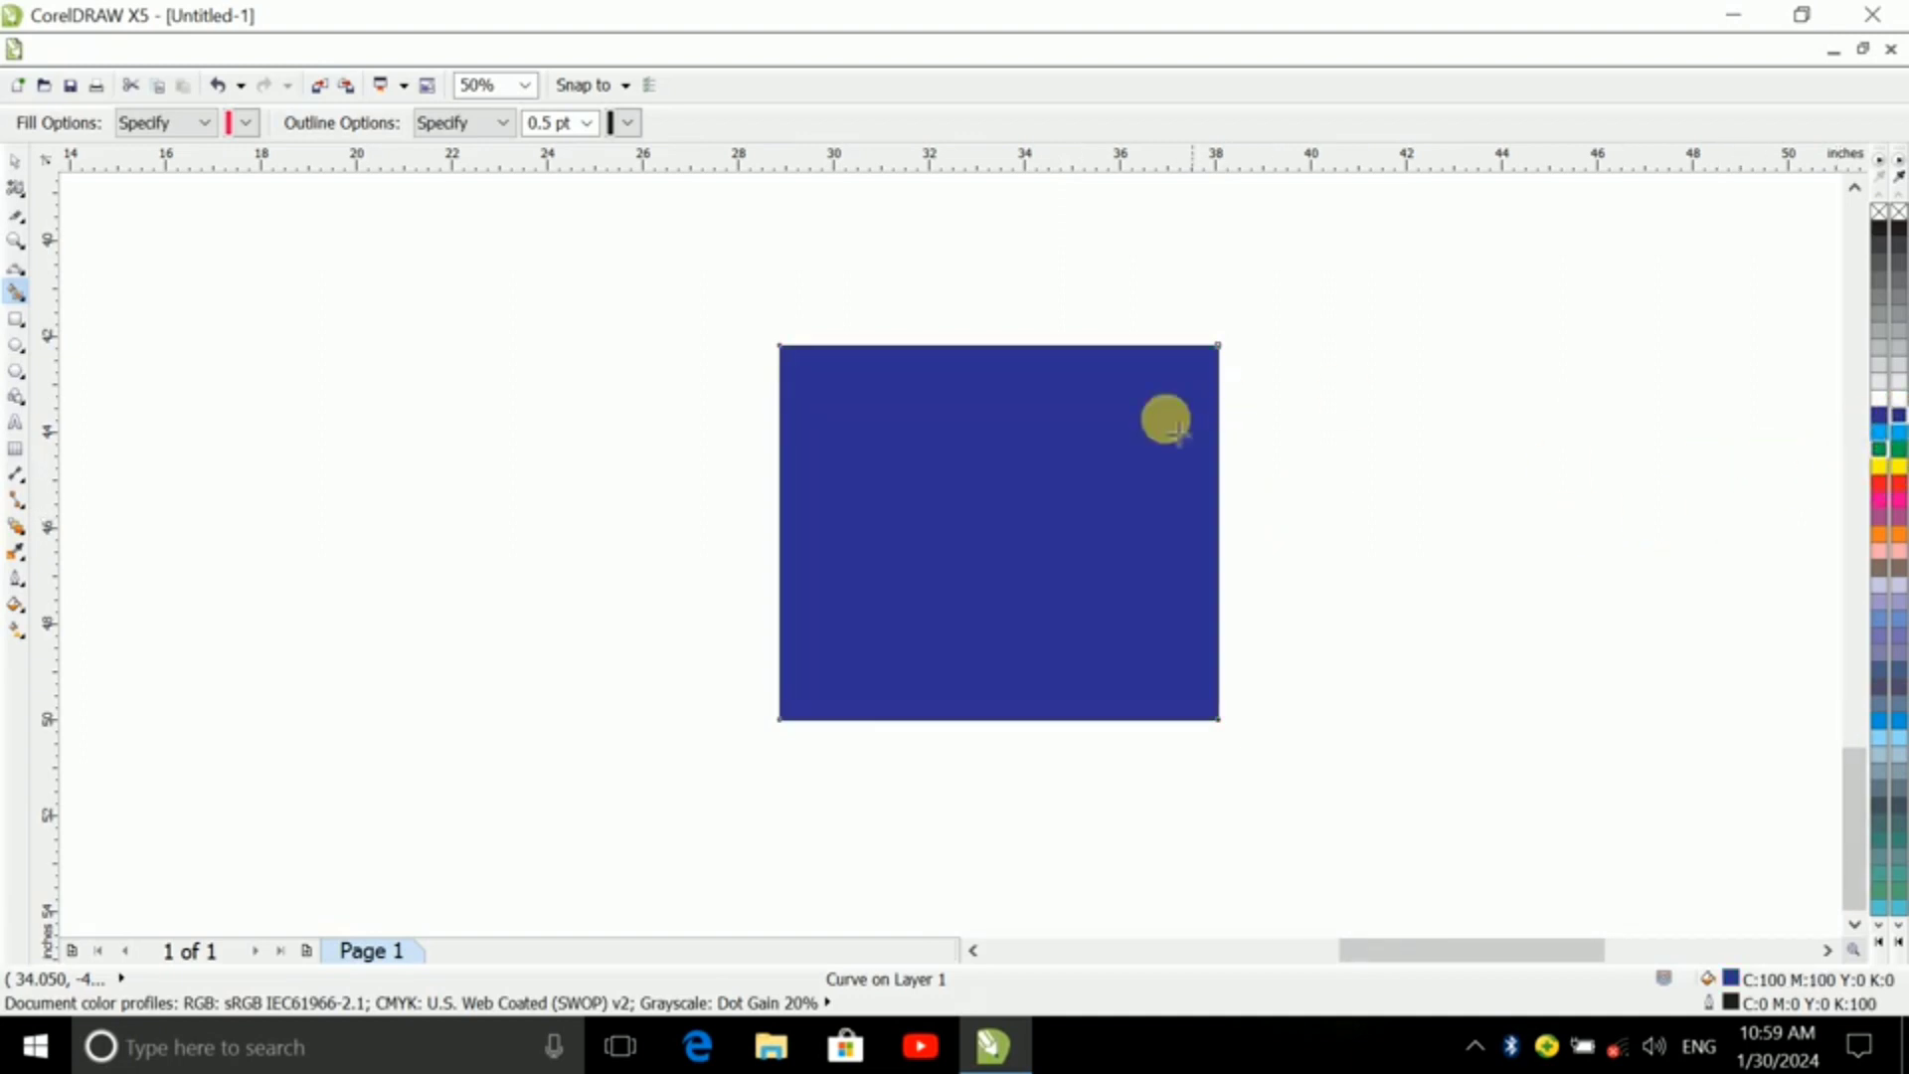
click(1034, 436)
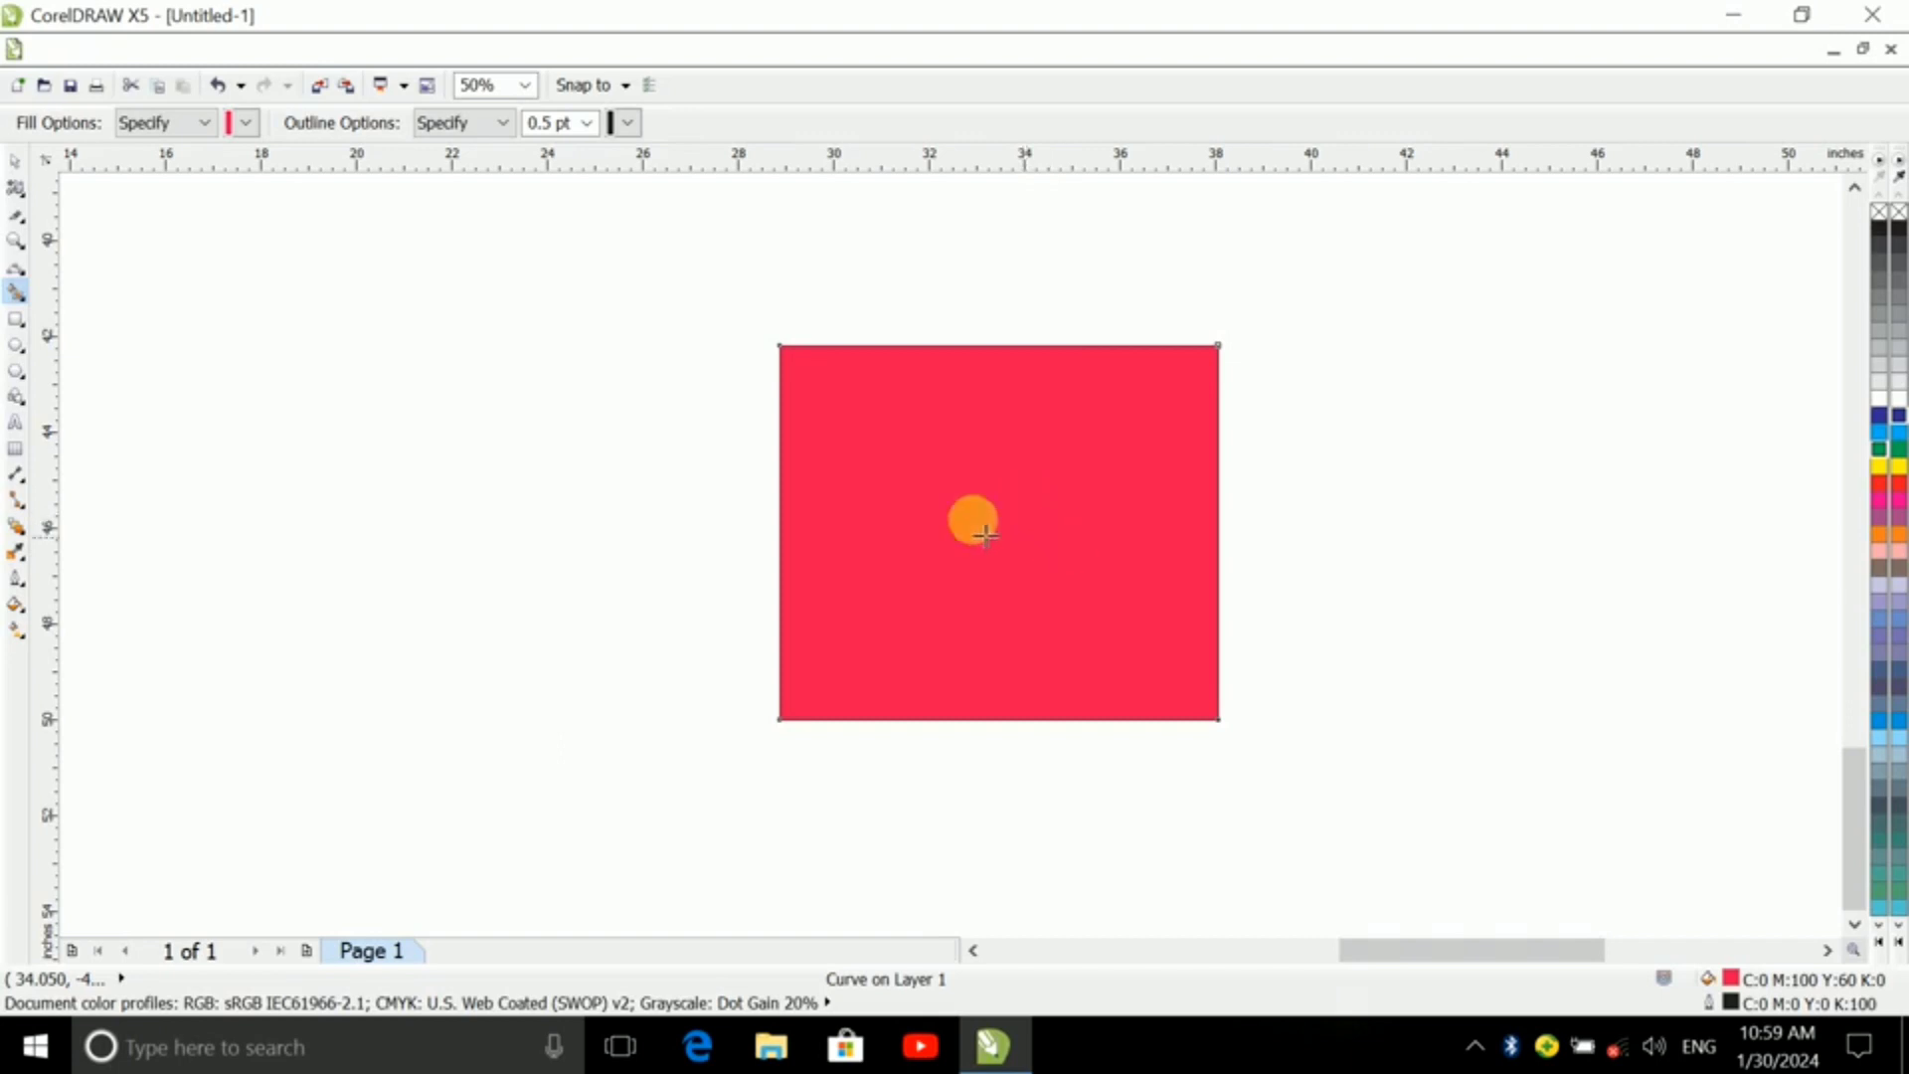
- Move the upper-left corner node of the pinkish-red rectangle to about its centre with the Shape tool
scroll(1198, 512, up, 1)
scroll(1199, 512, down, 1)
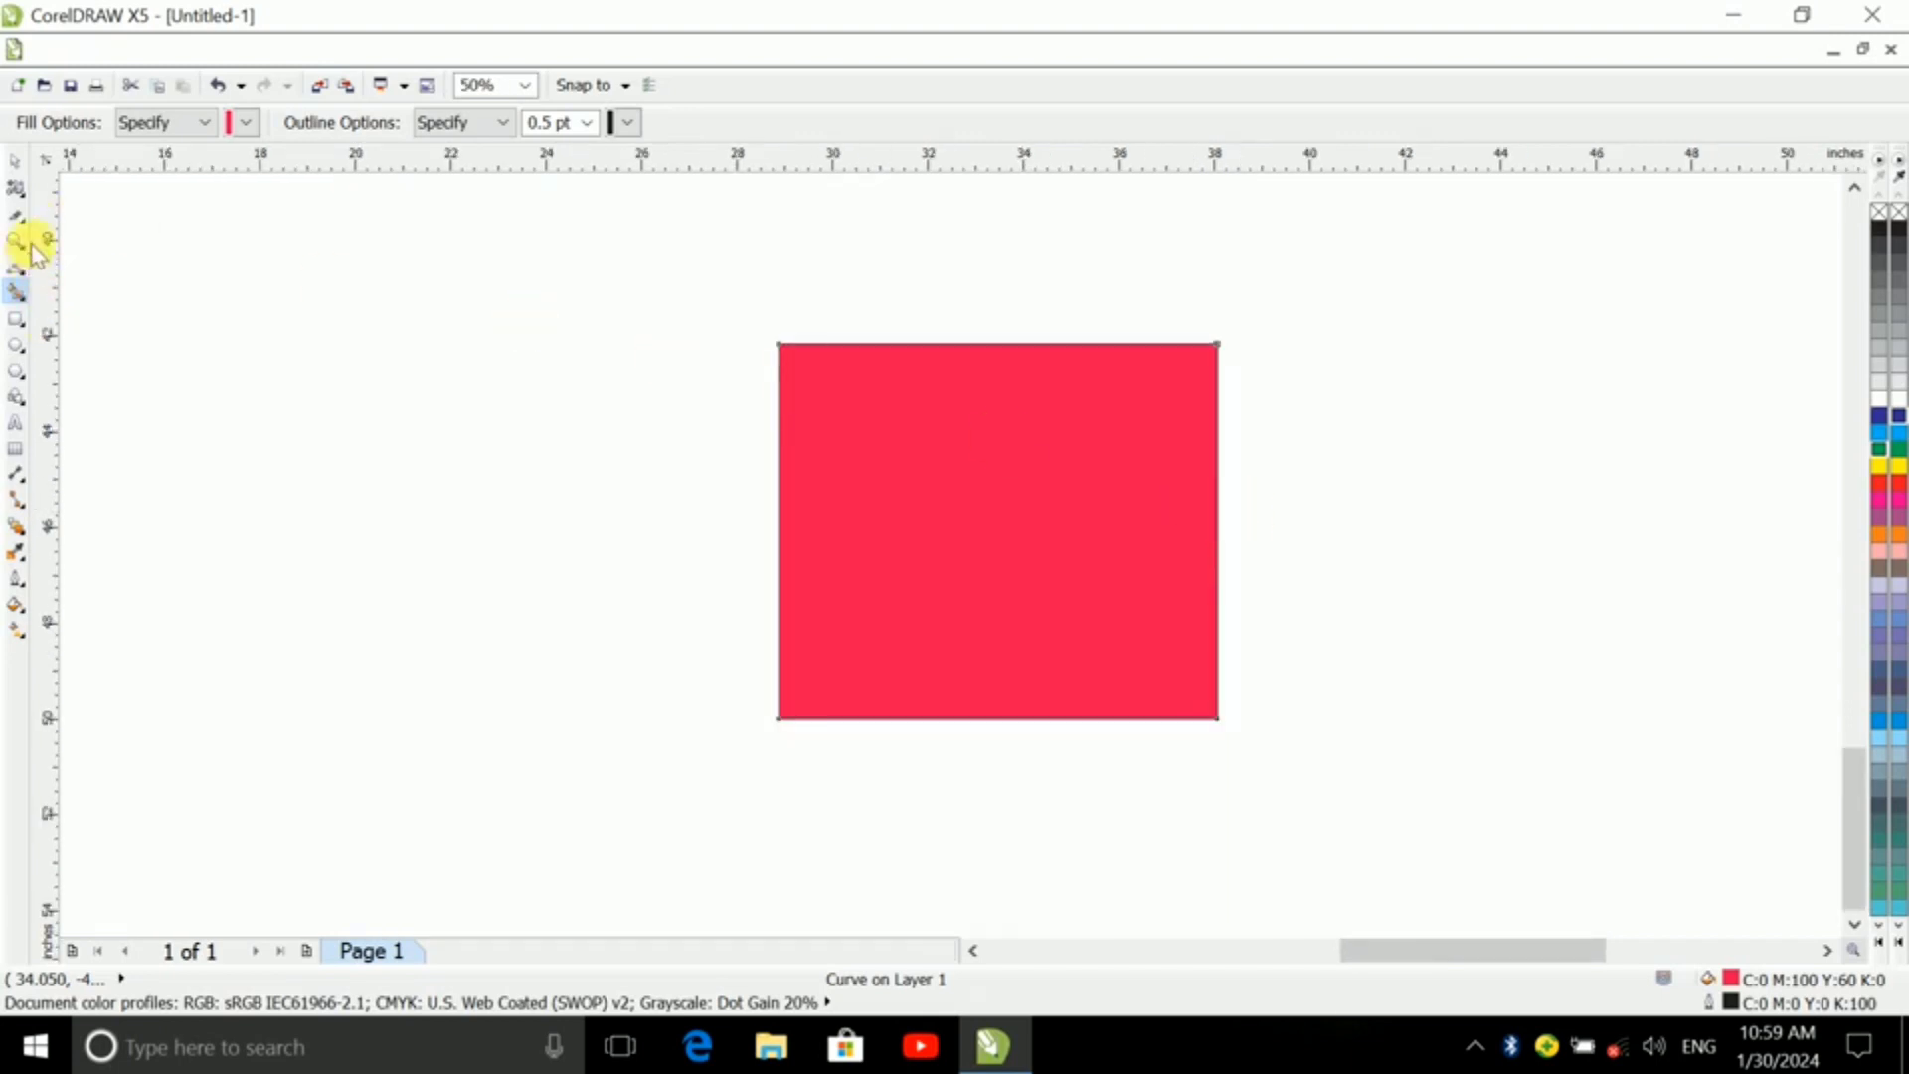
click(17, 187)
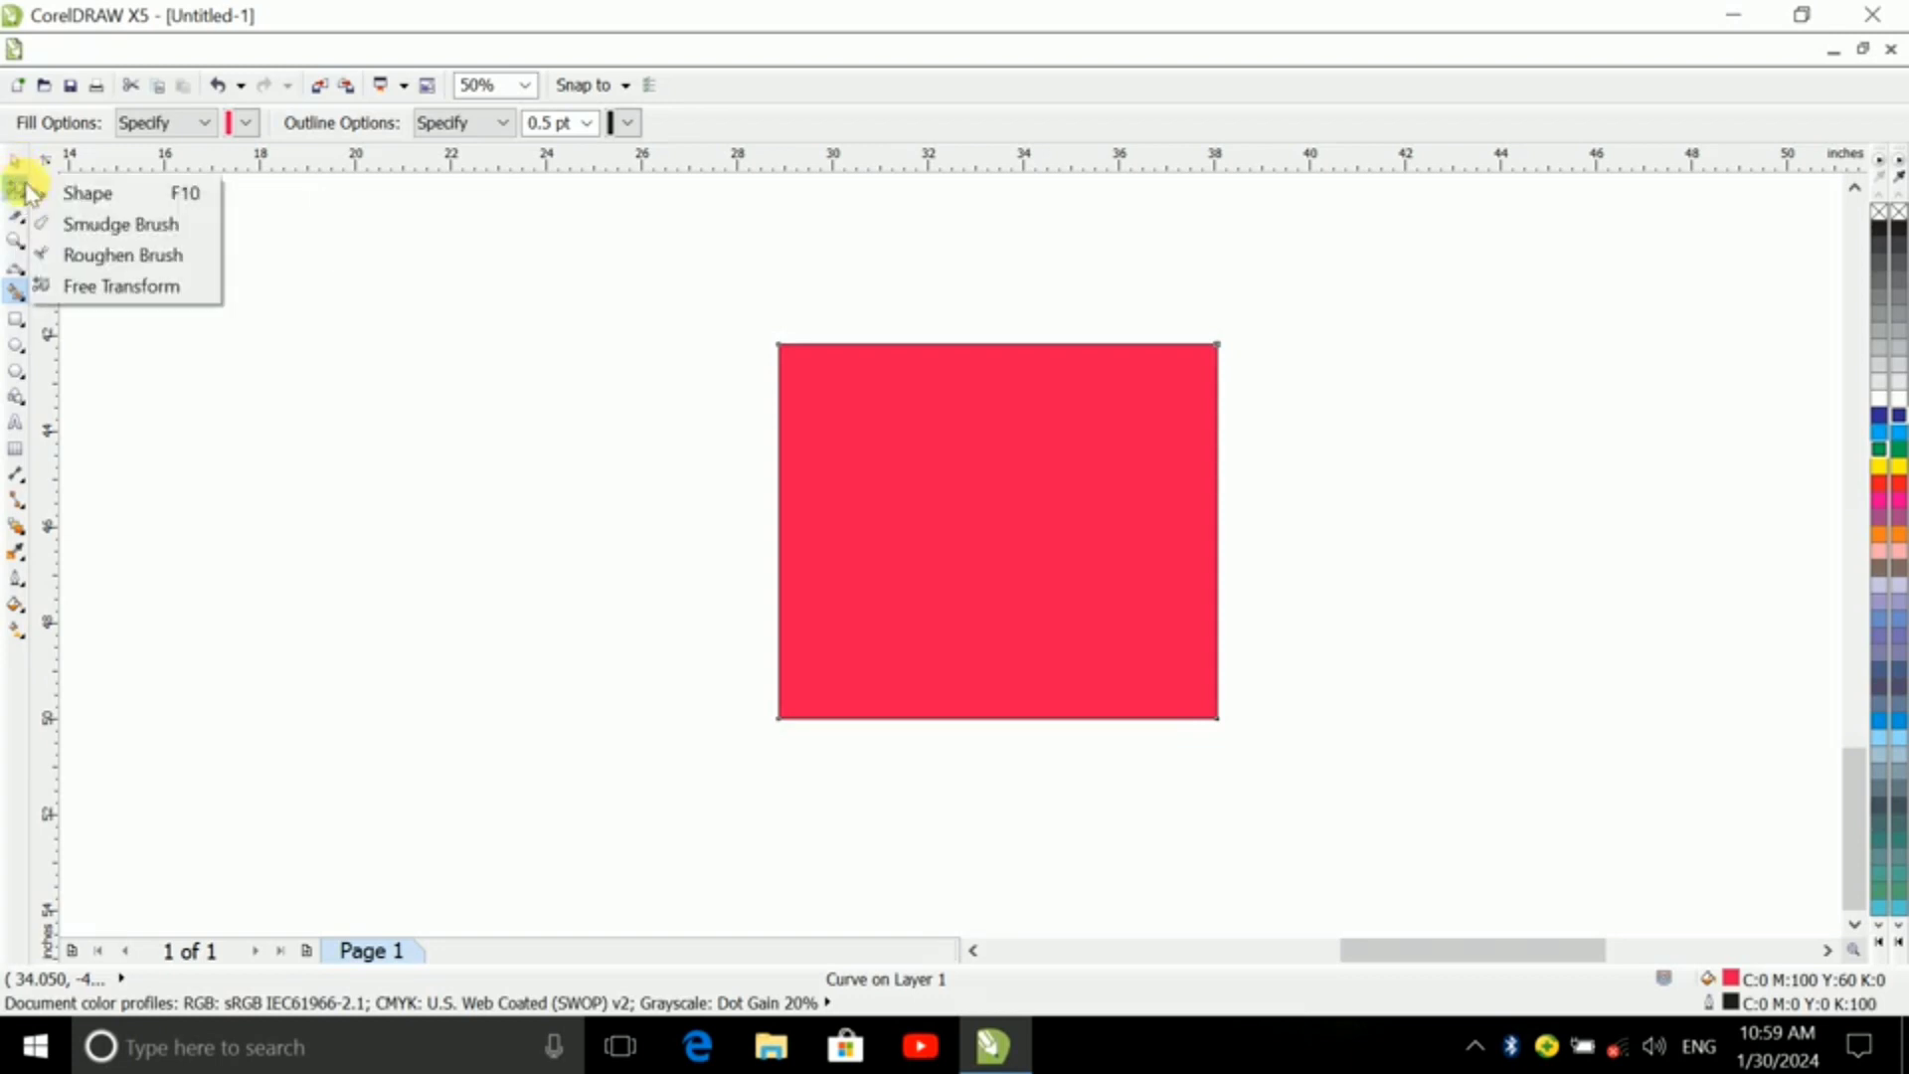
click(75, 193)
scroll(800, 368, up, 1)
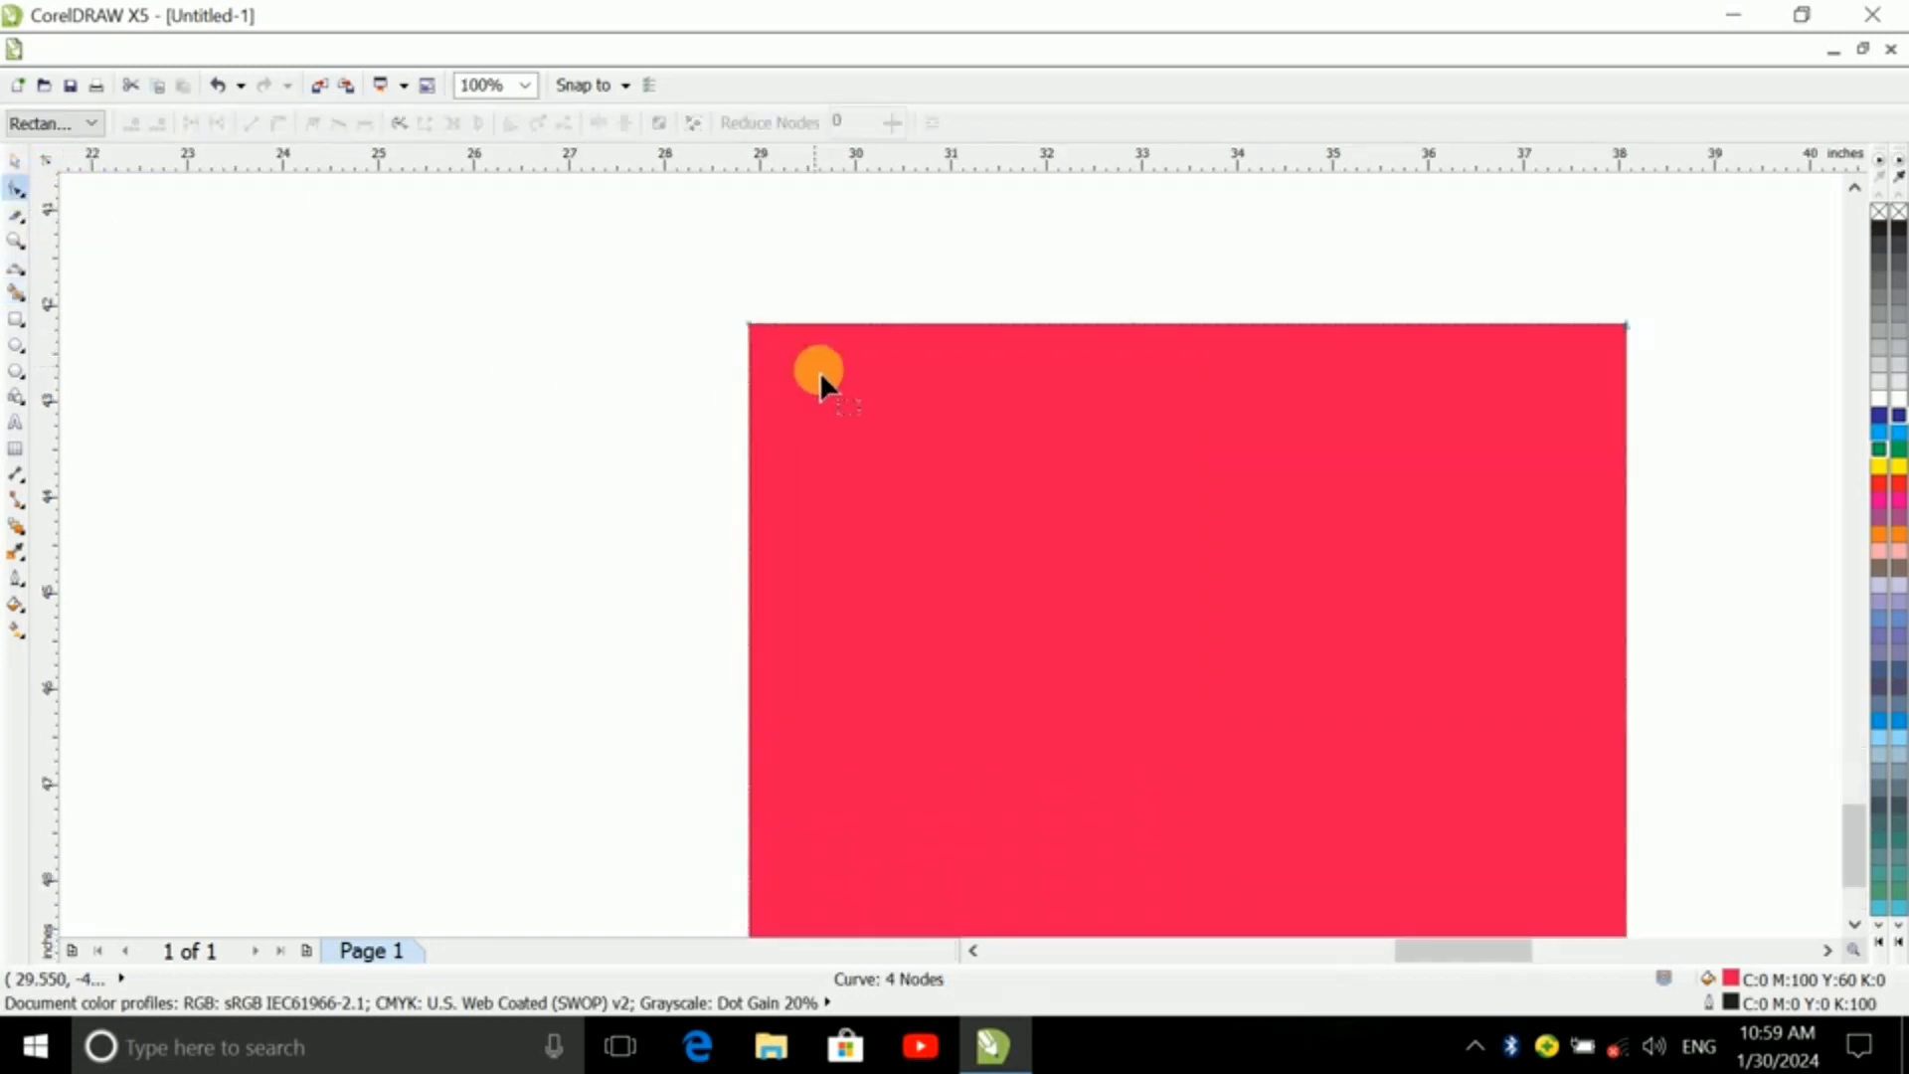
scroll(817, 354, down, 1)
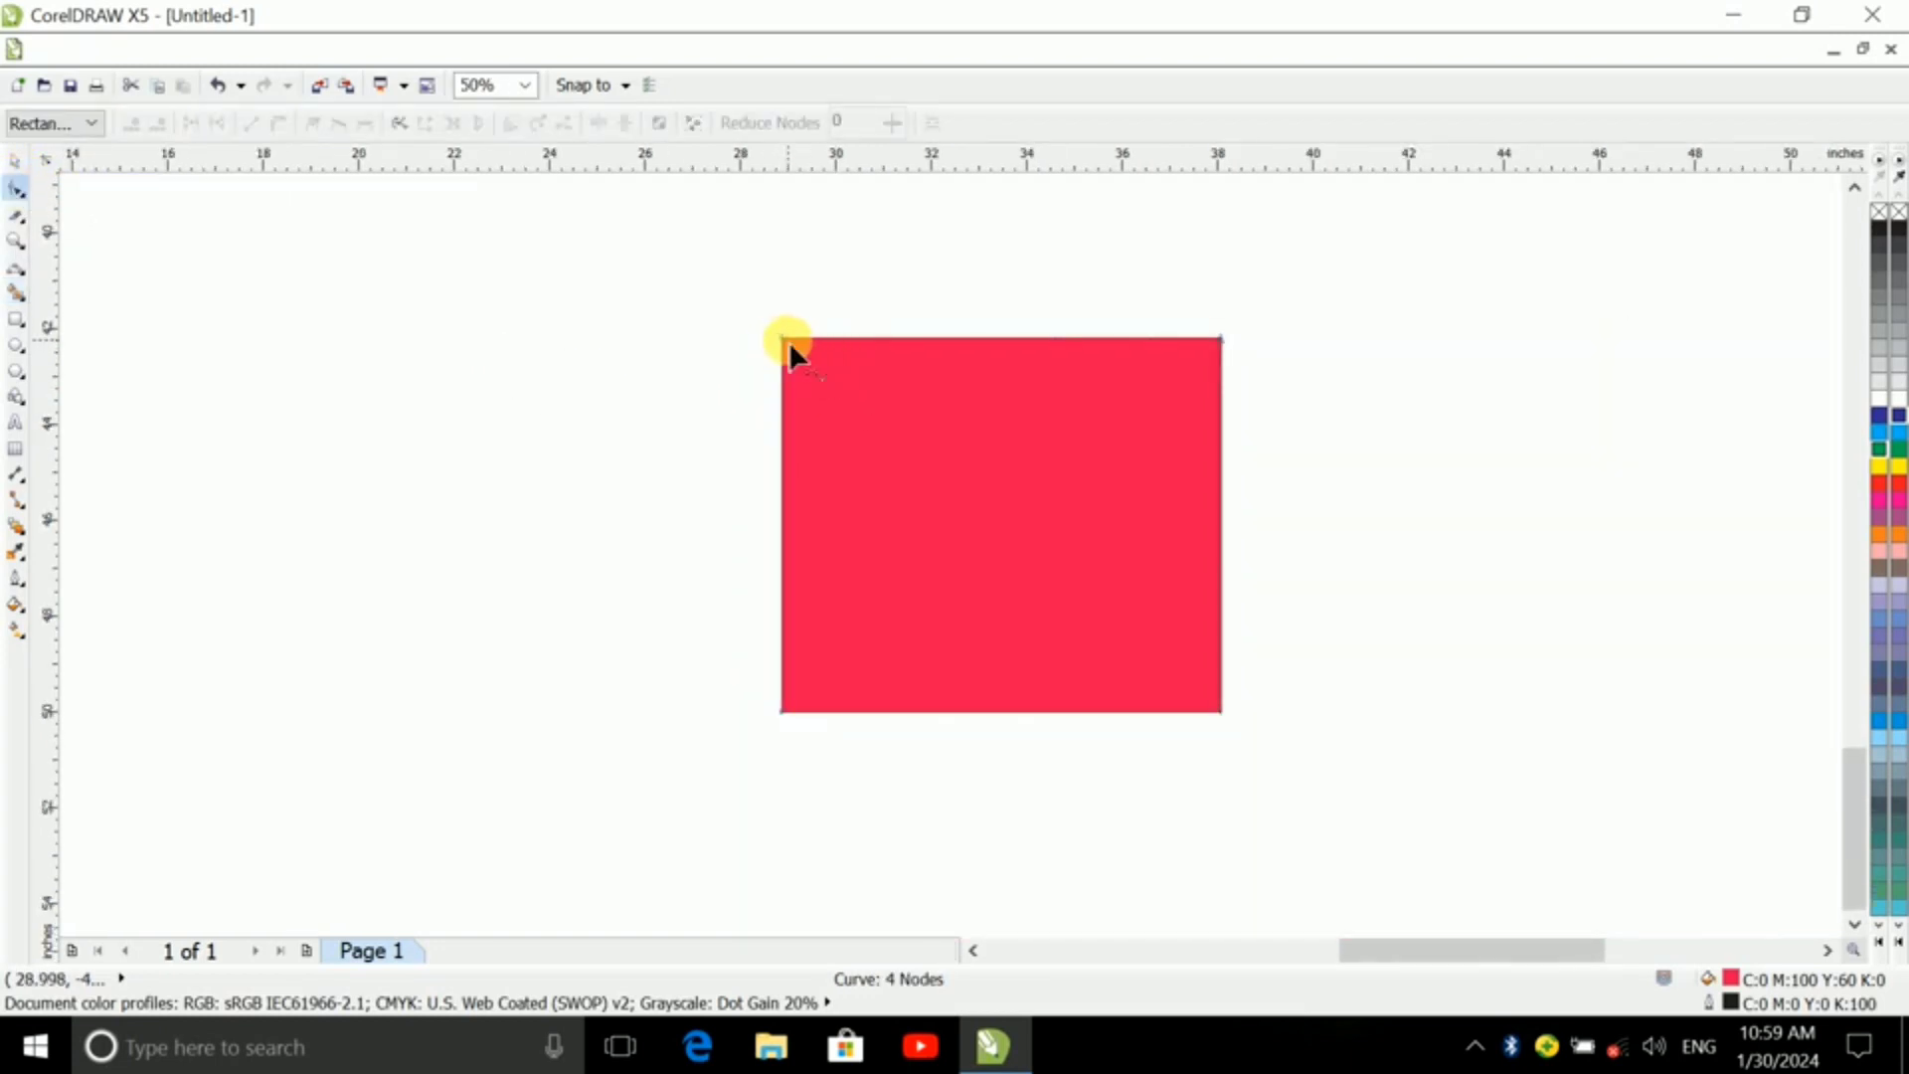
drag(784, 339, 973, 542)
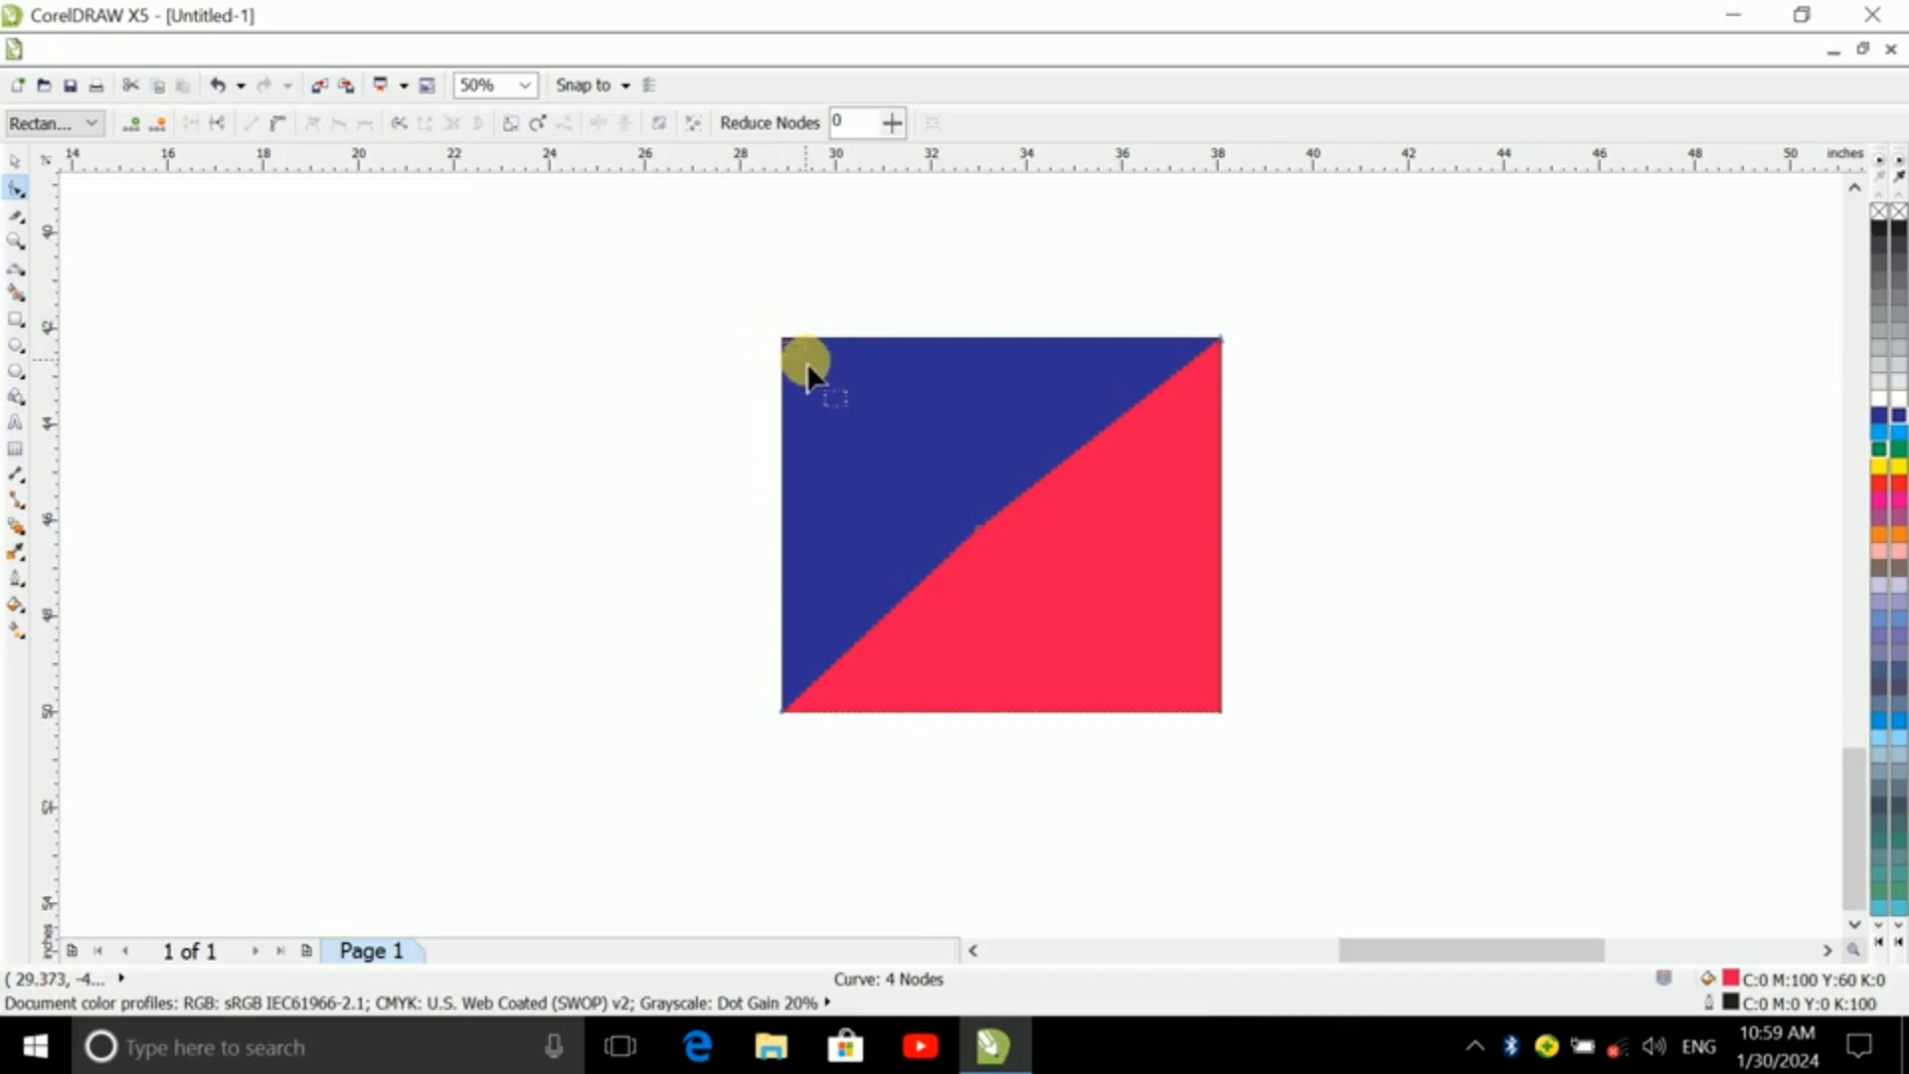
- Move the blue shape's upper-left corner node inward, towards the diagonal edge of the red shape
scroll(786, 348, up, 2)
drag(777, 324, 1040, 525)
scroll(824, 372, down, 2)
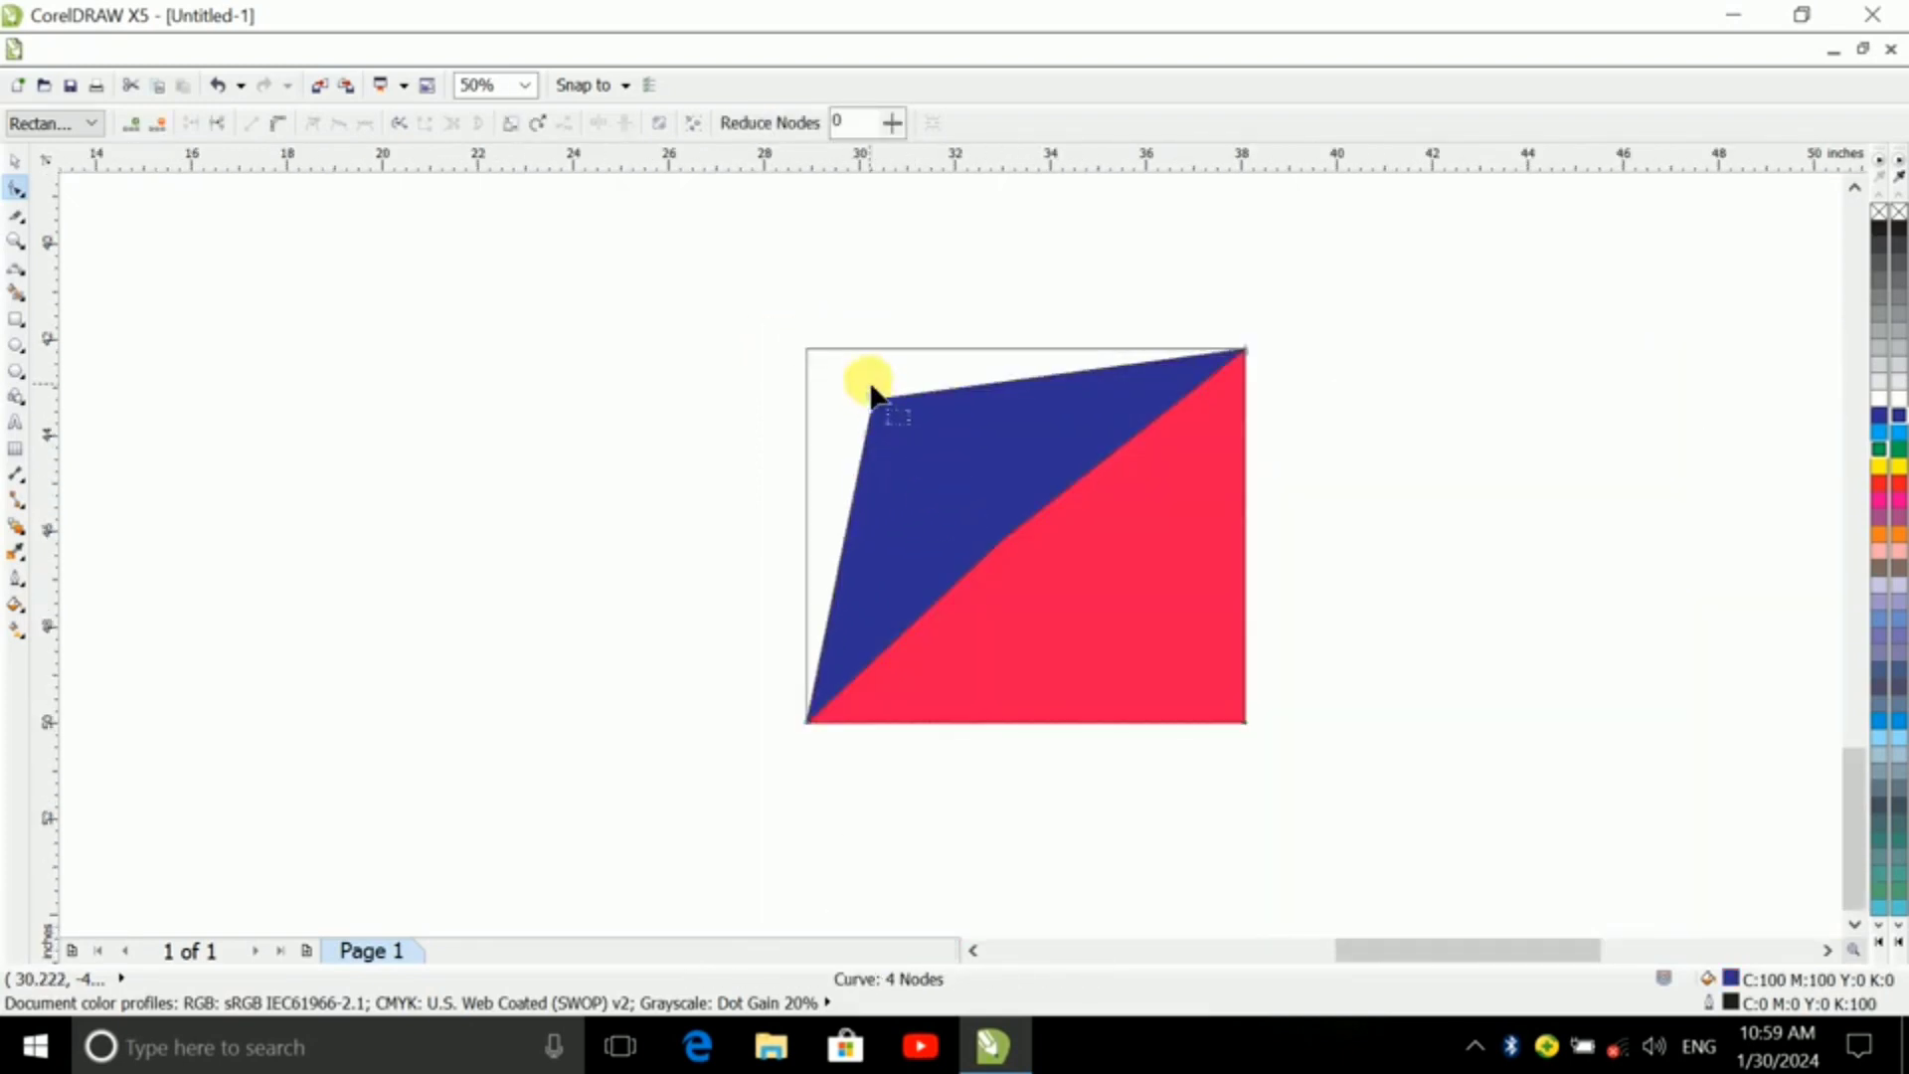
drag(871, 400, 939, 459)
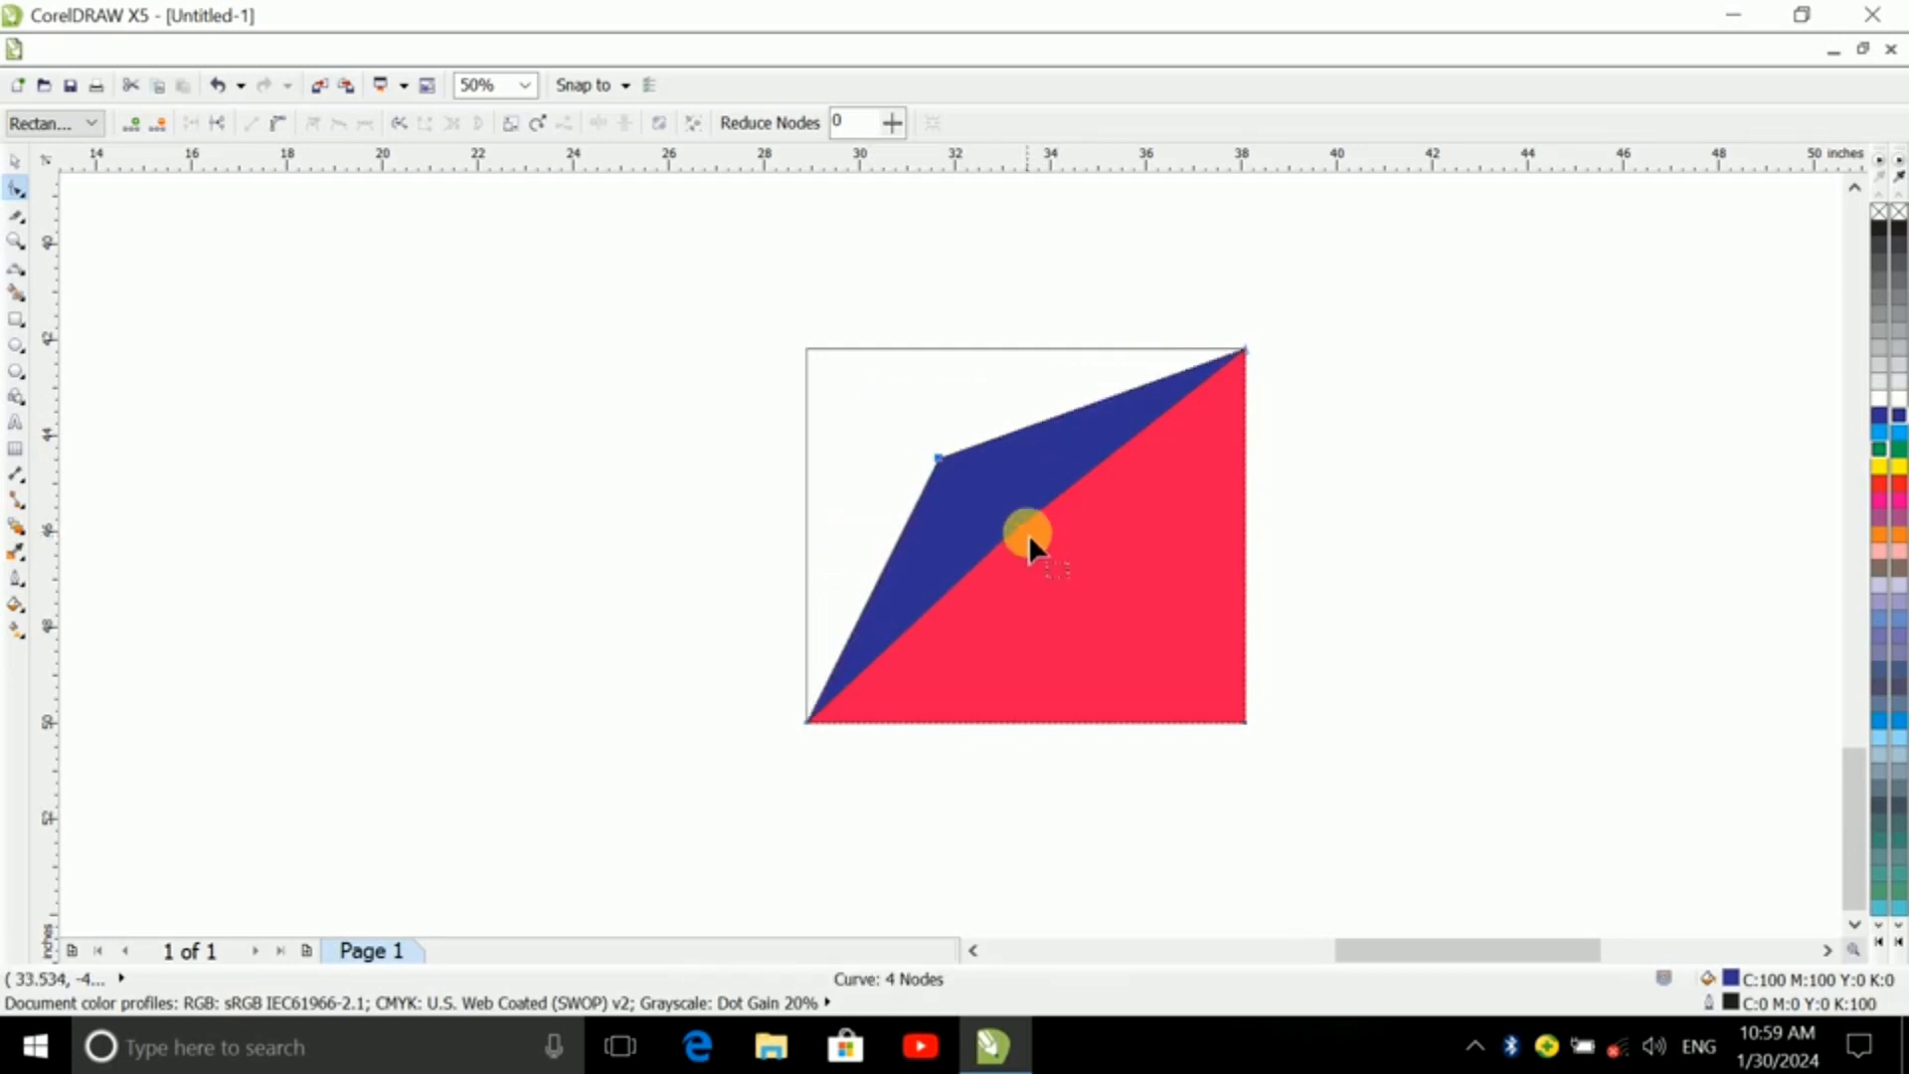
- Add a node on the red shape's diagonal edge, pull it down into a notch, and shift the blue shape's corner node outward
click(1059, 563)
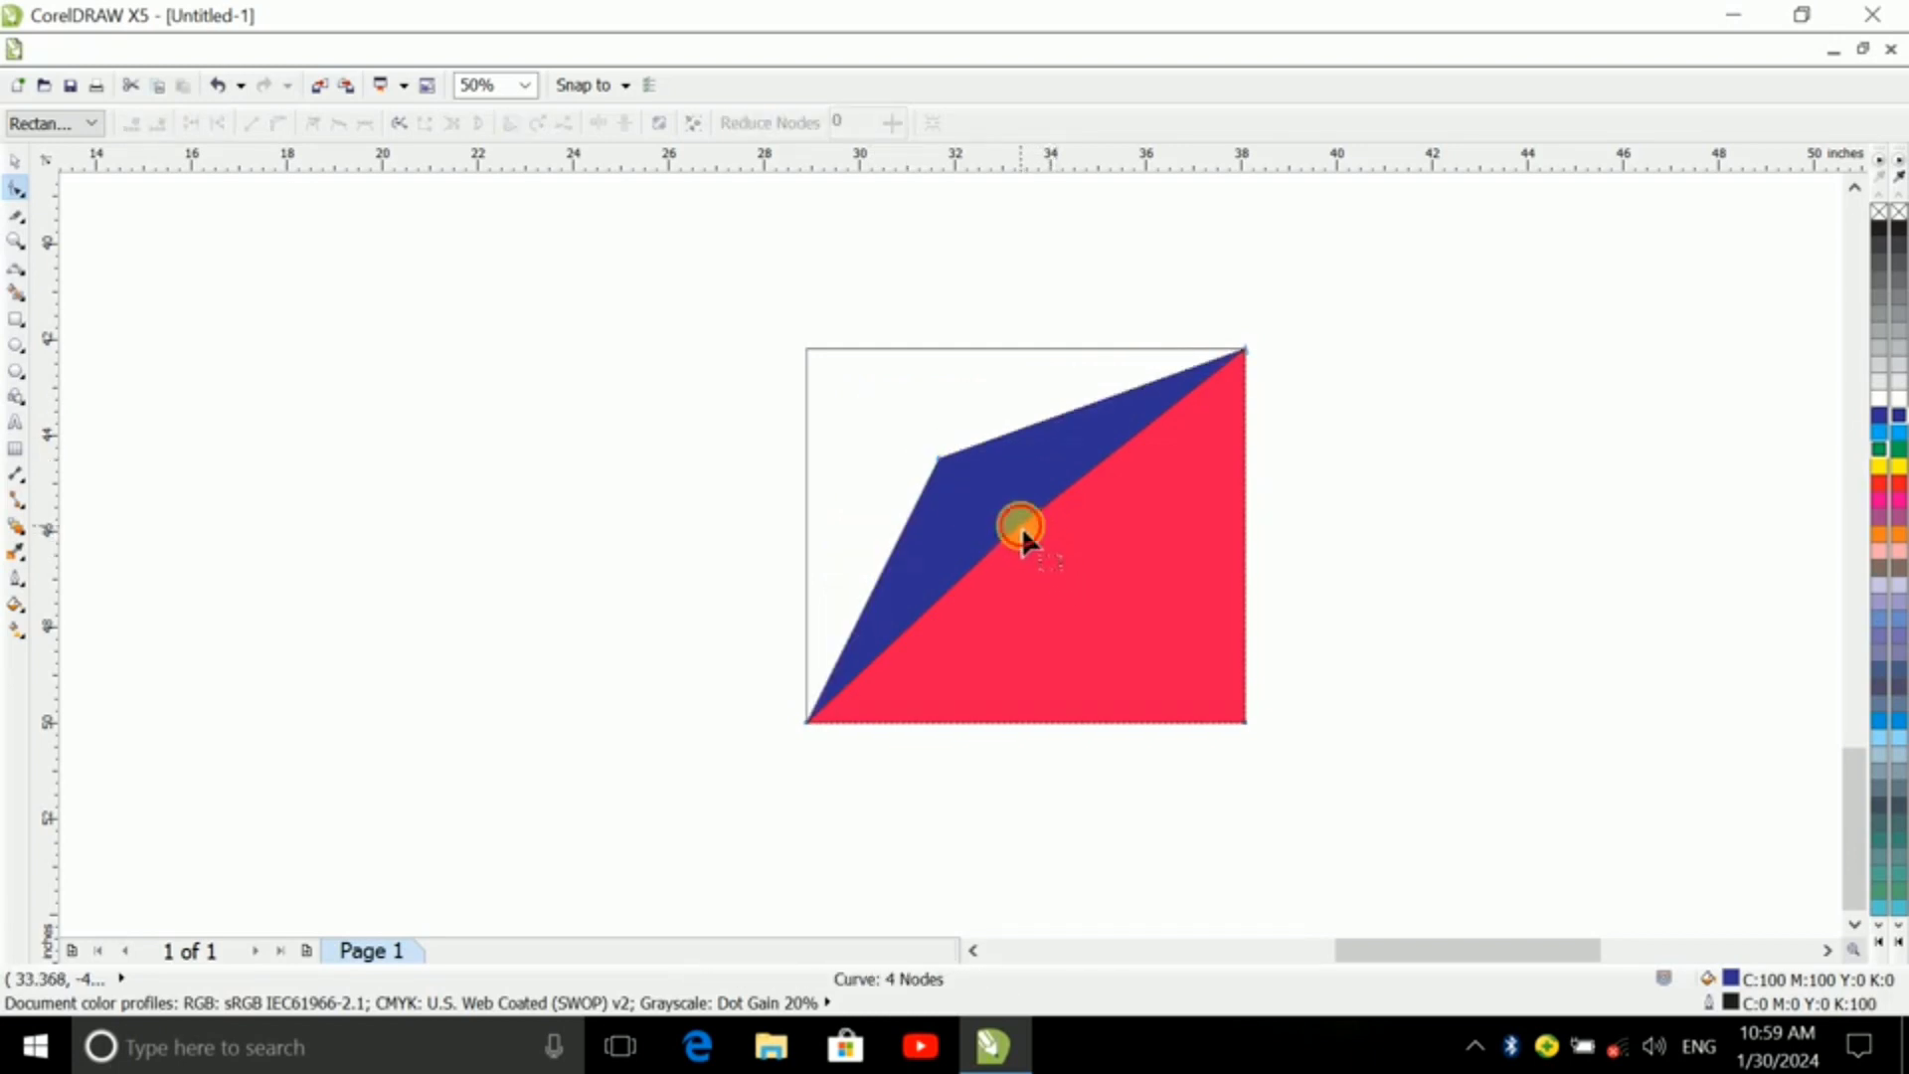
double_click(1022, 527)
drag(1022, 527, 1083, 612)
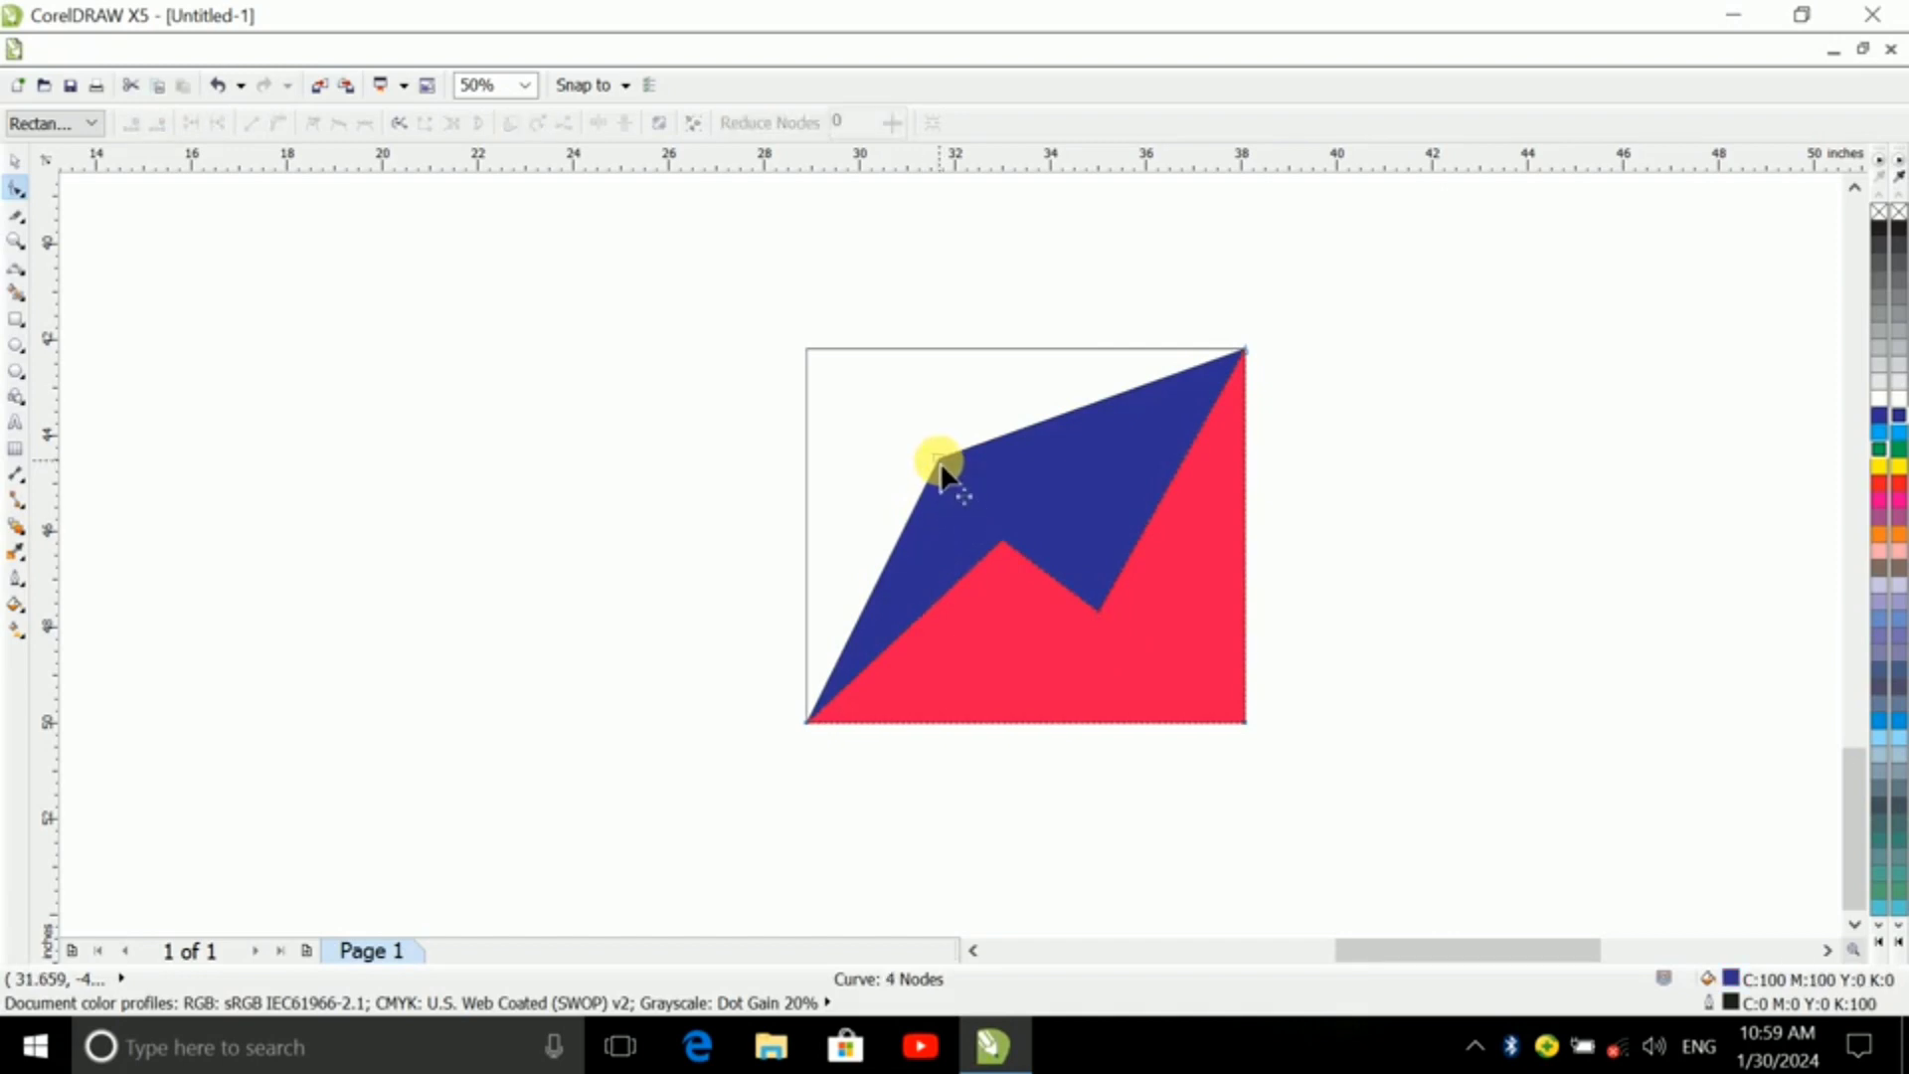
drag(940, 461, 879, 464)
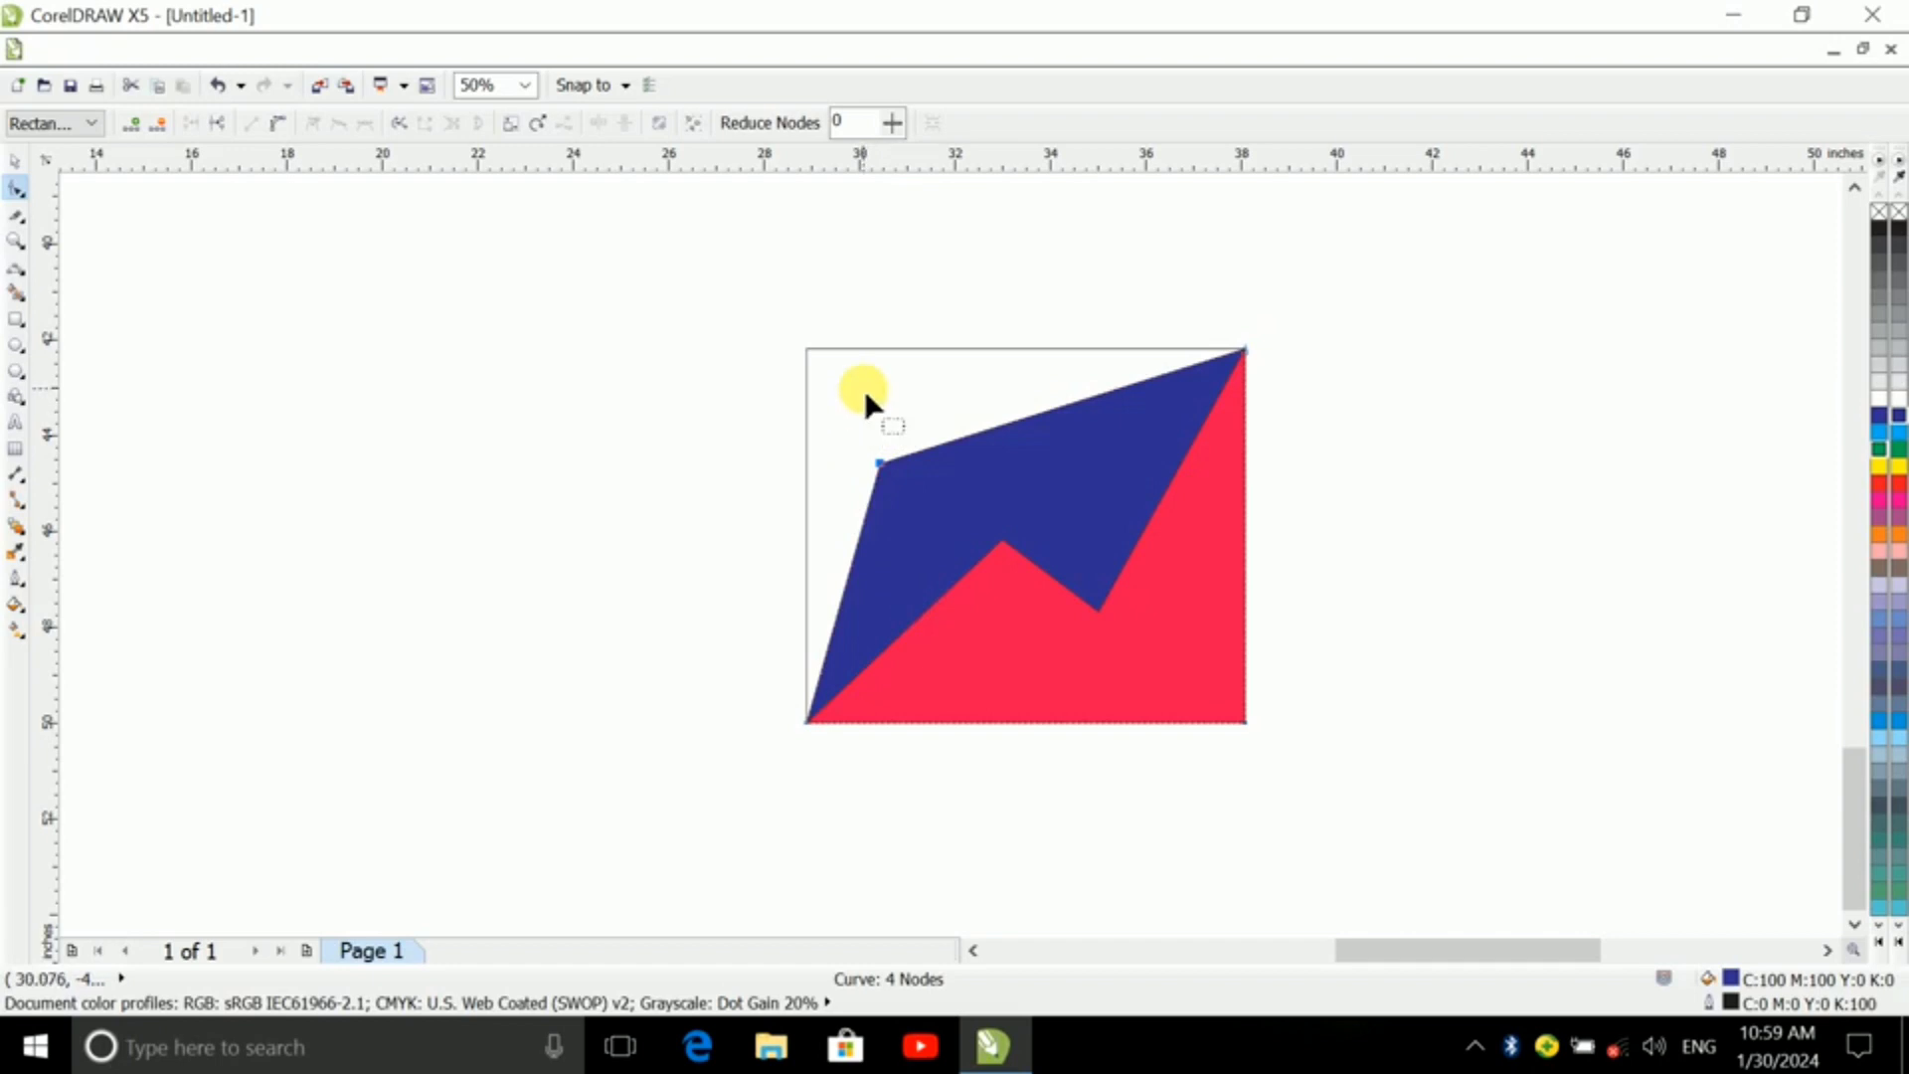
- Recolour the blue shape brown, then Smart Fill the empty upper-left area and colour it blue (C:100 M:20 Y:0 K:0)
click(18, 298)
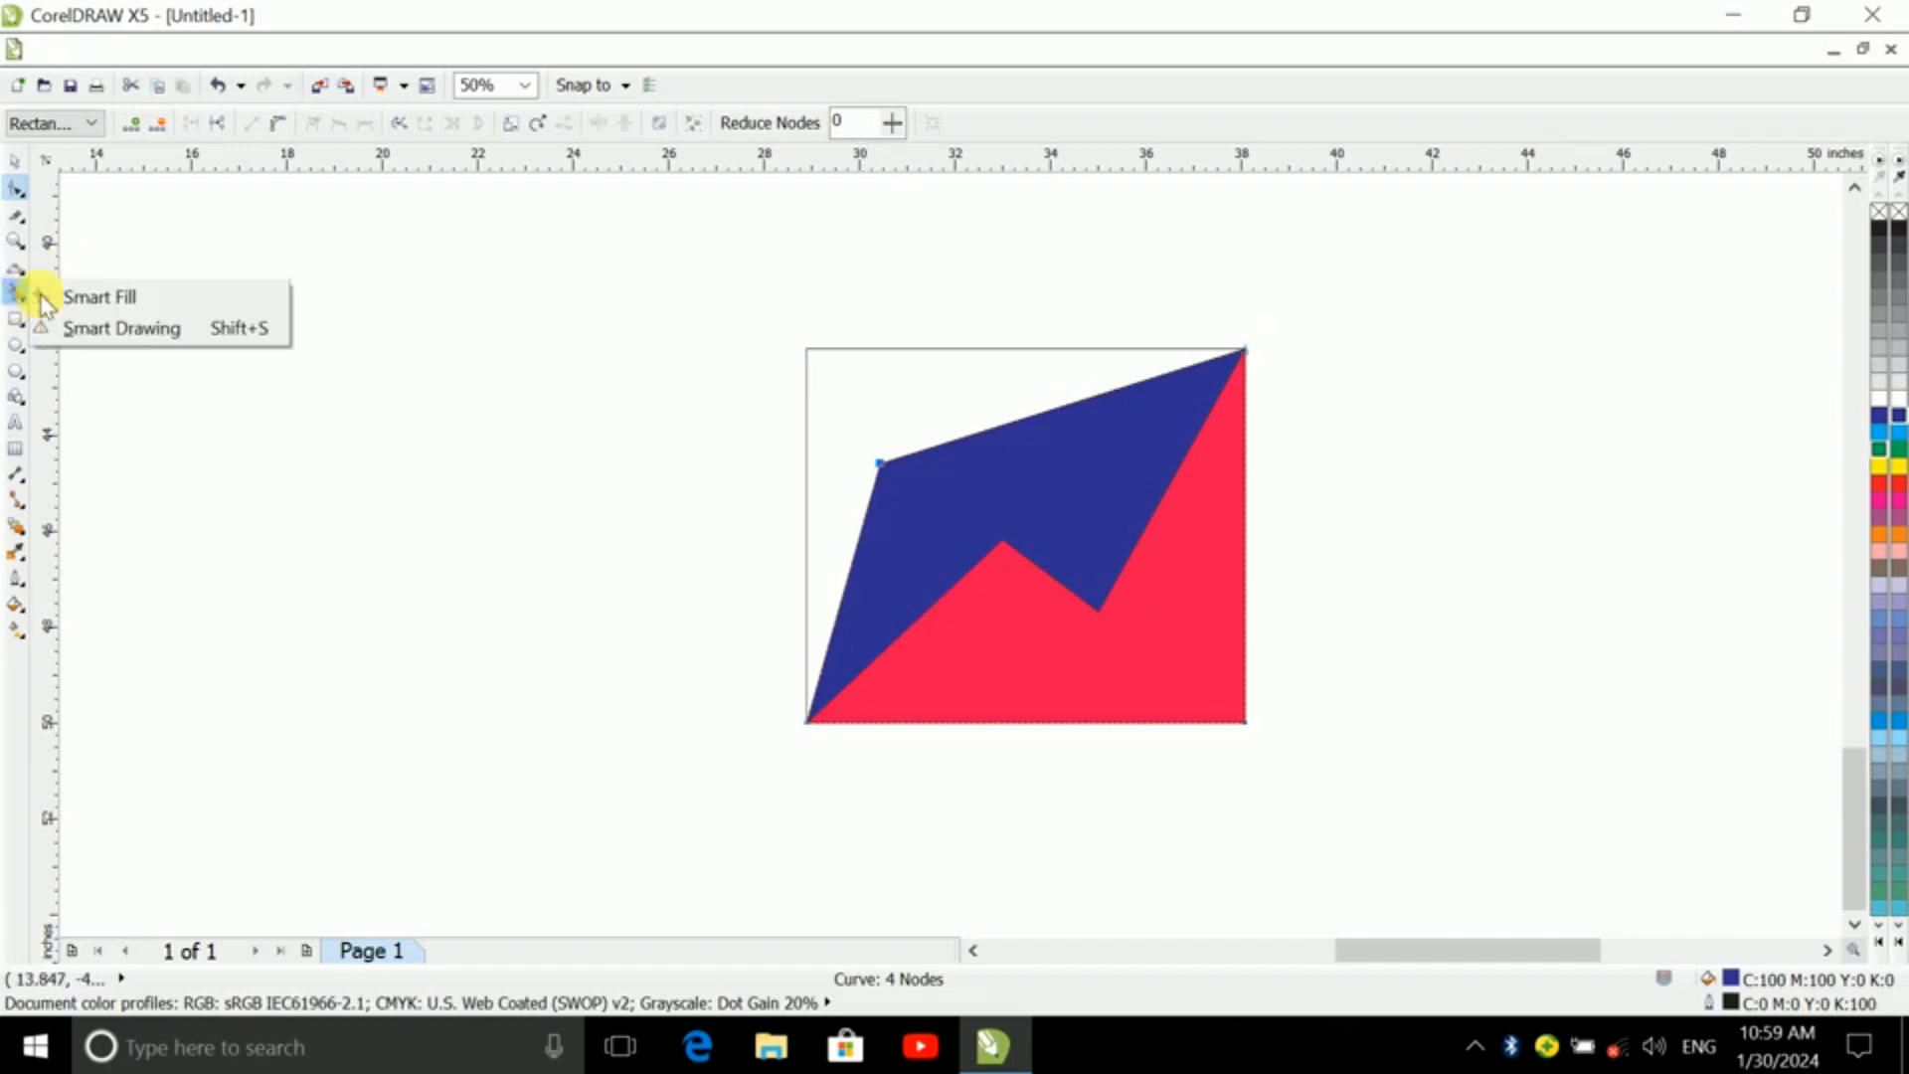
click(85, 296)
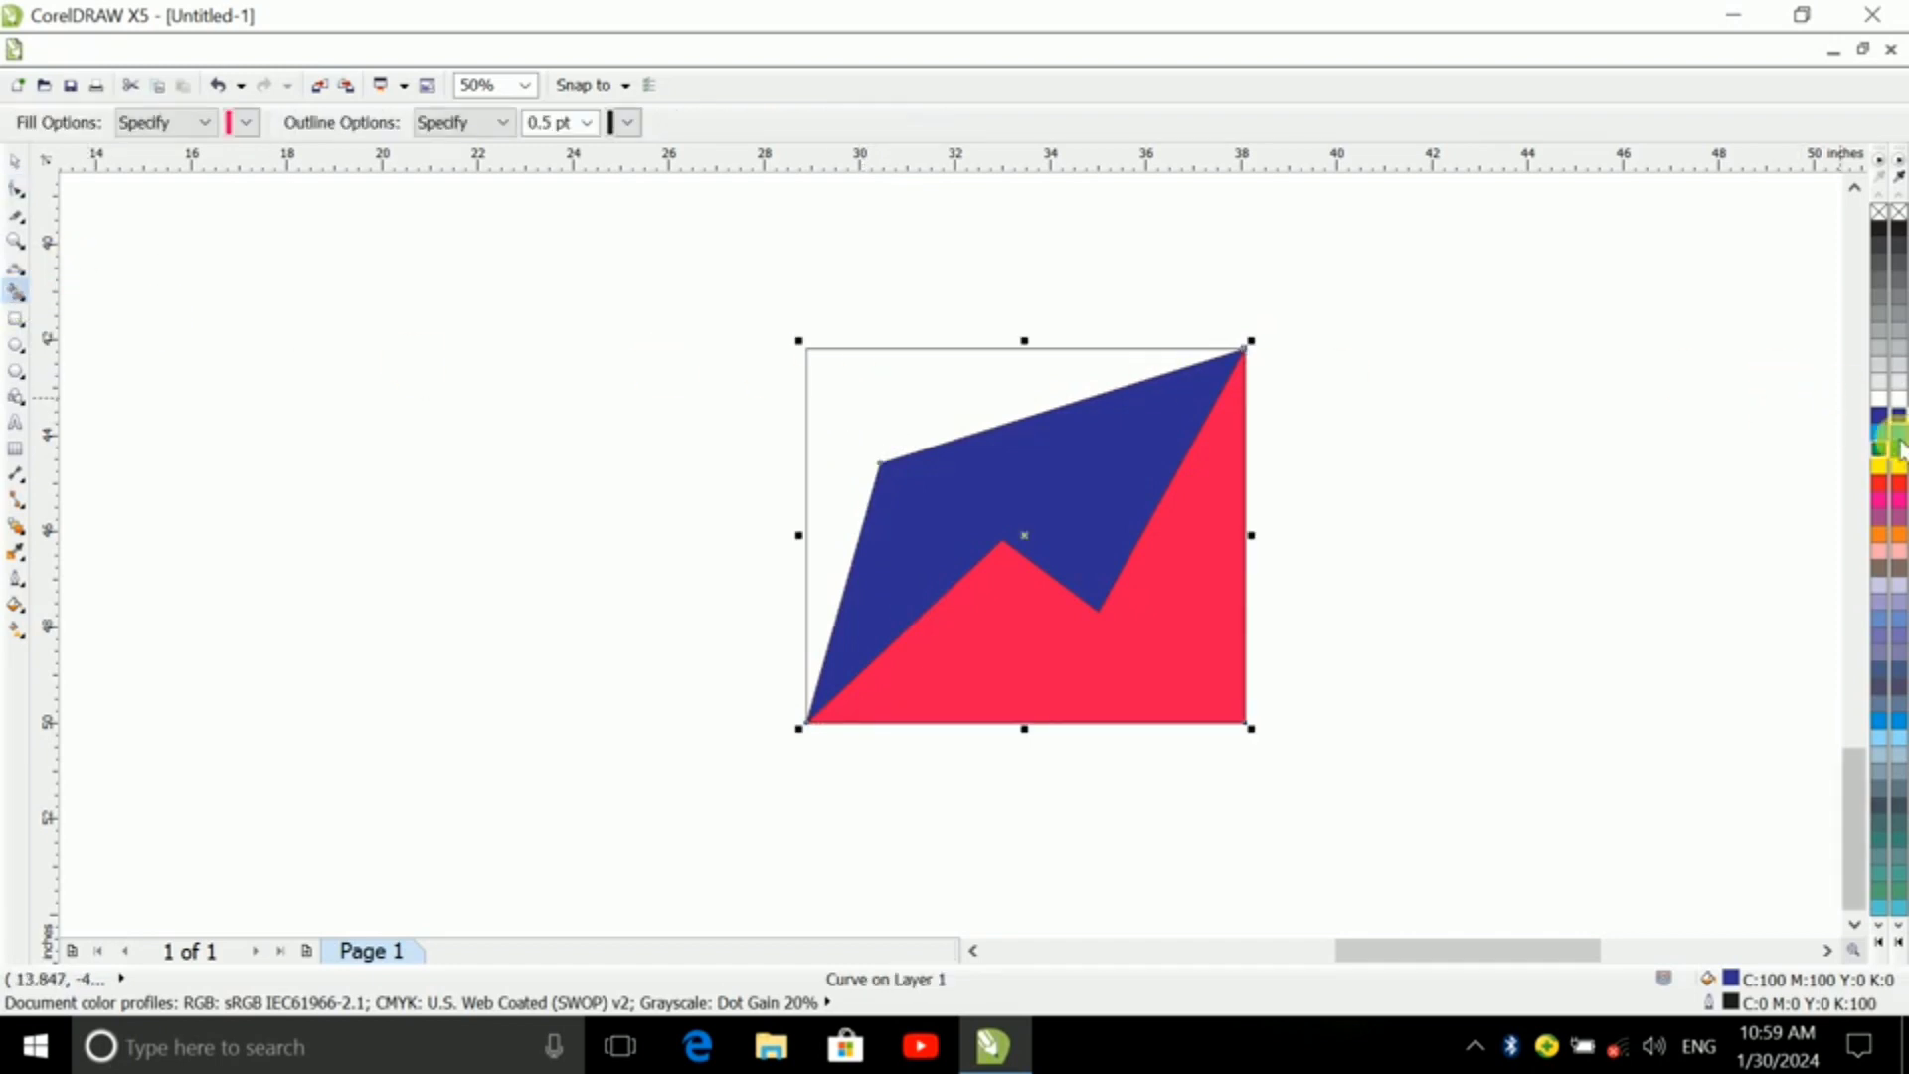
click(1900, 570)
click(999, 382)
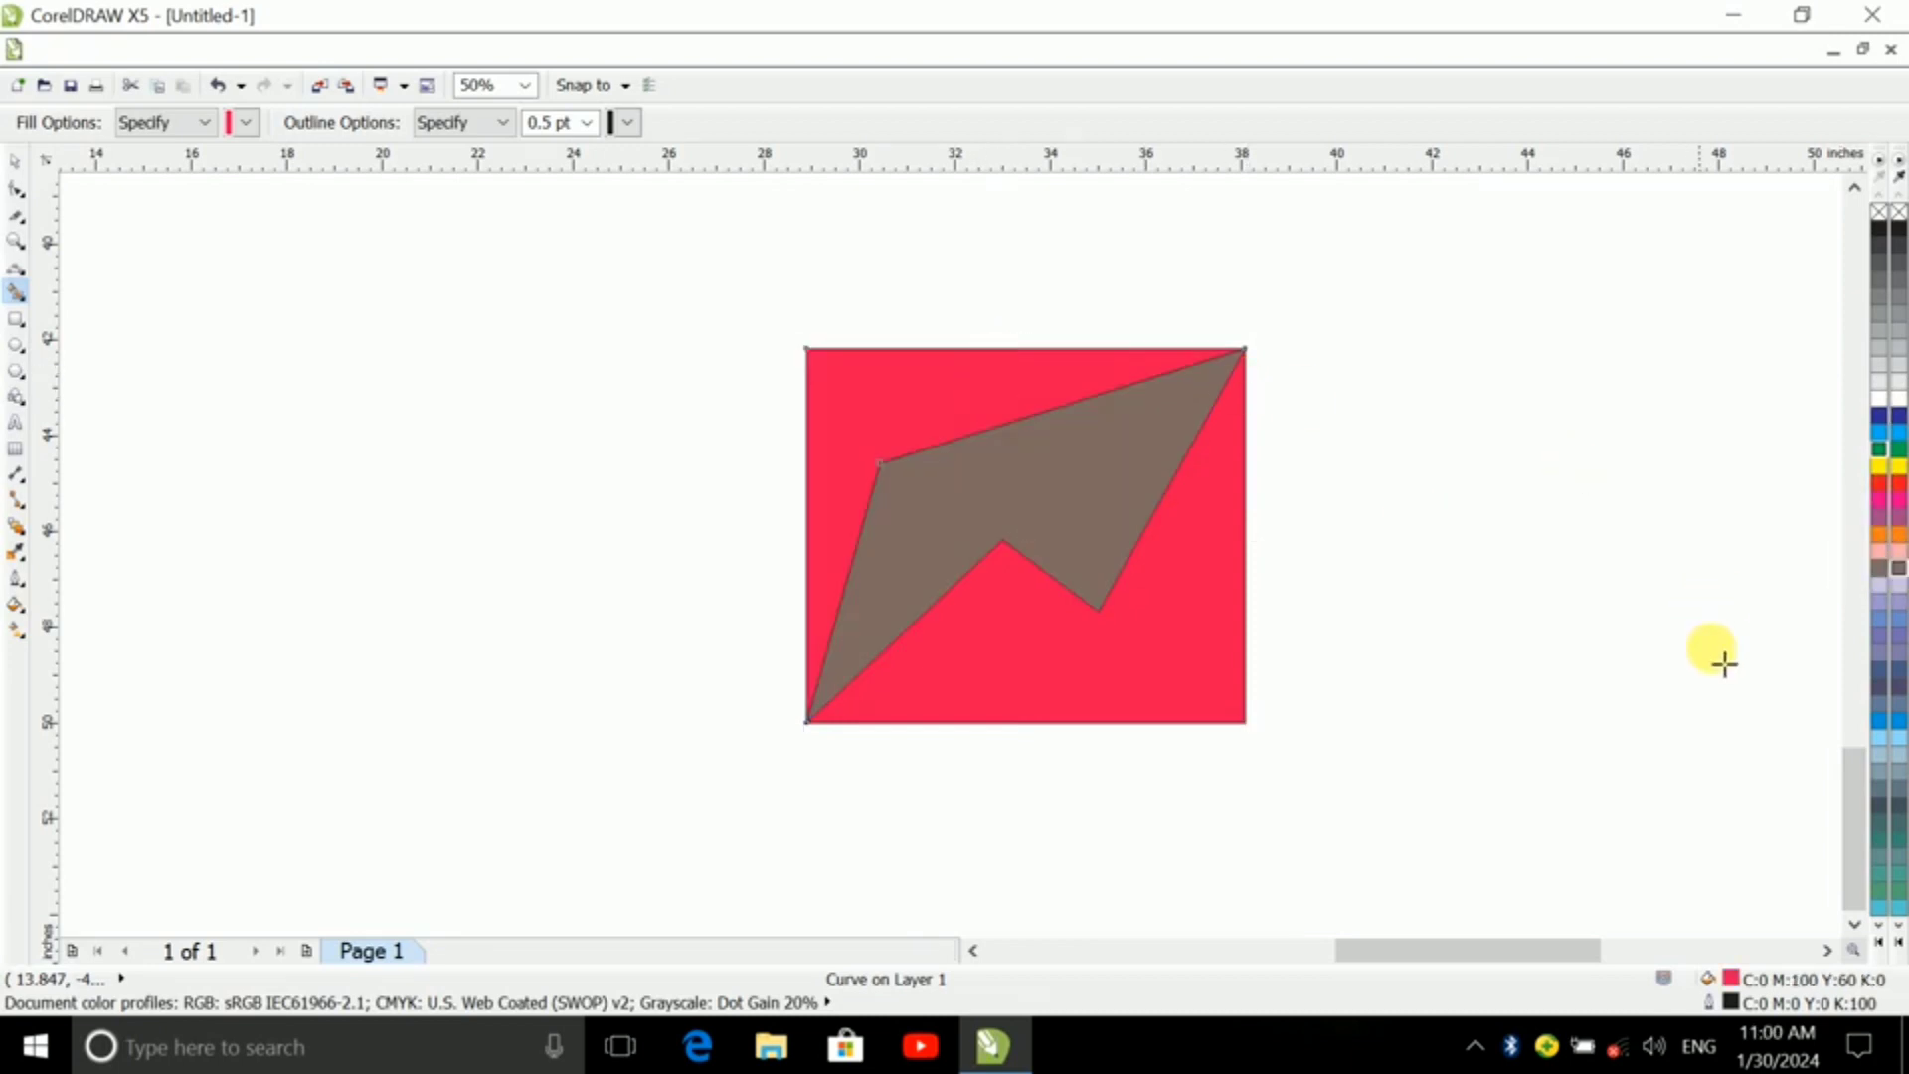
click(1894, 721)
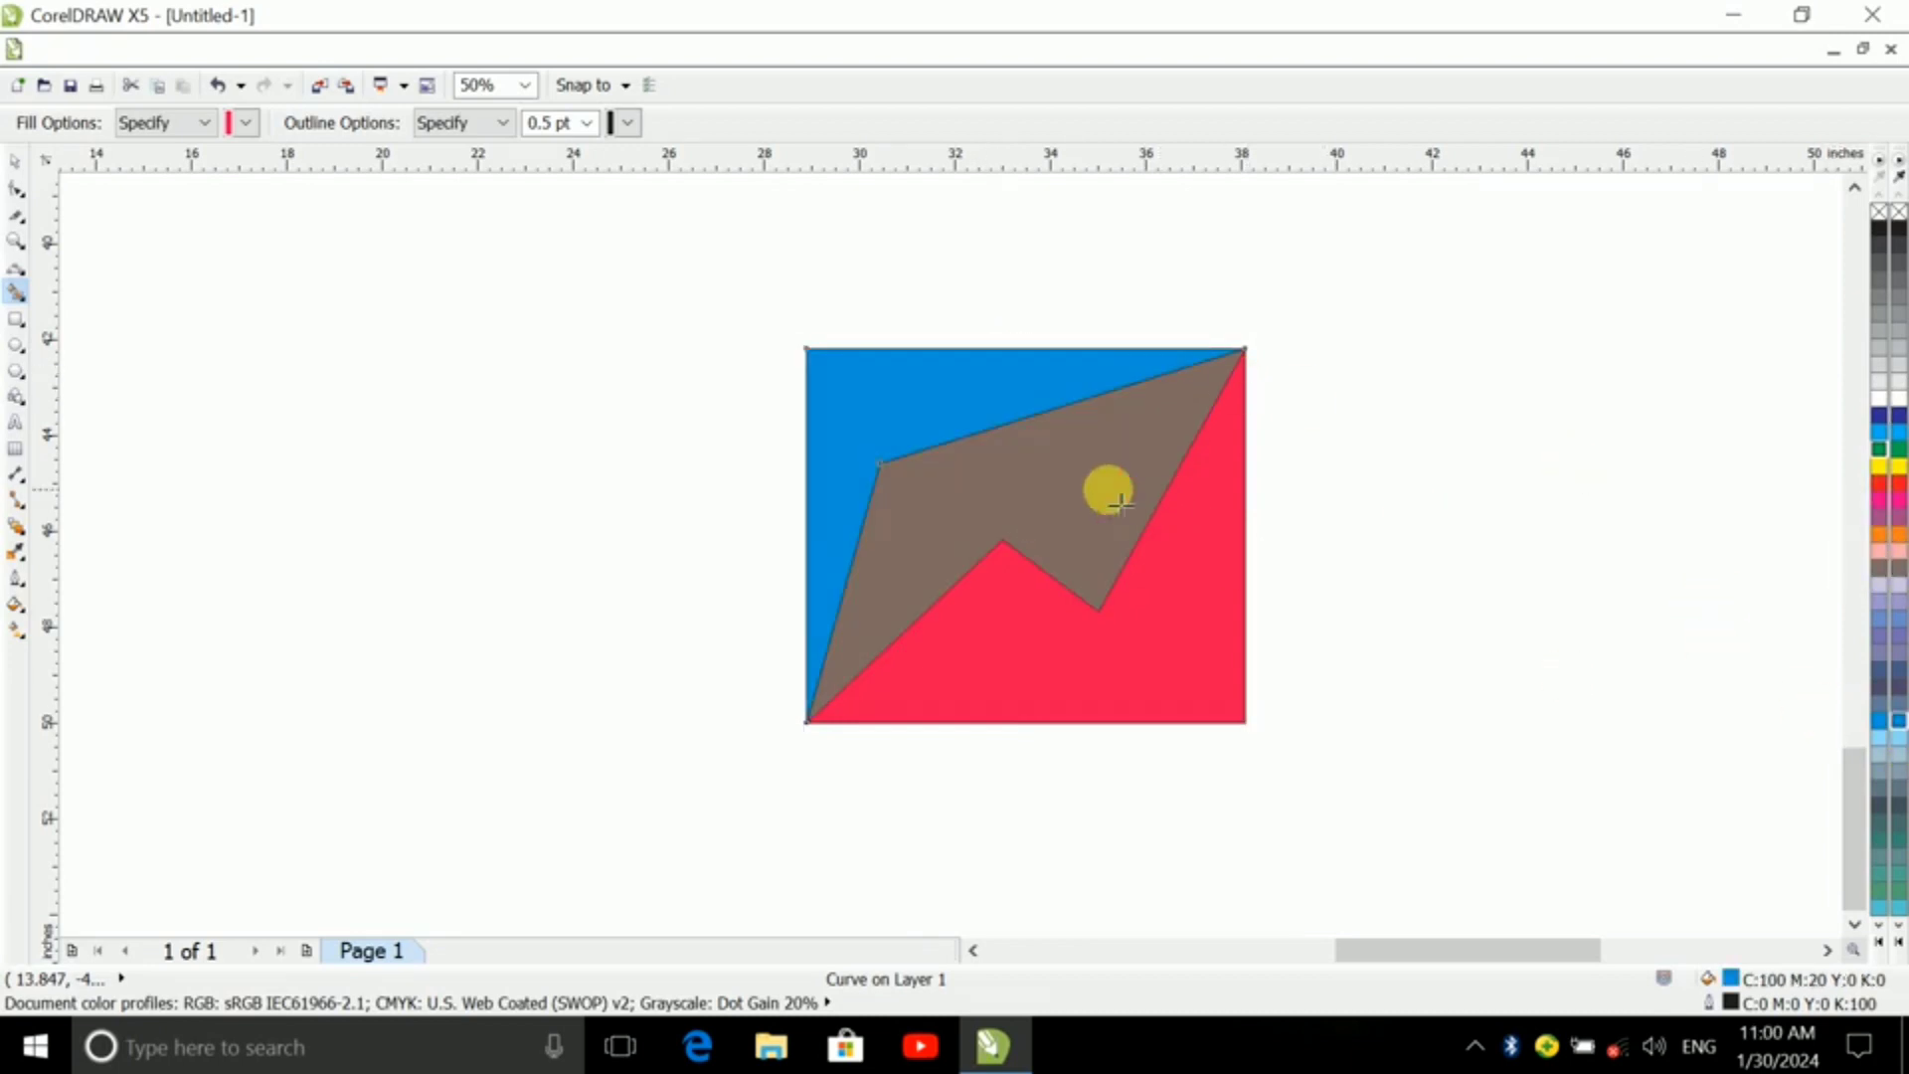
- Smart Fill the brown middle shape and recolour it slate grey (C:20 M:0 Y:0 K:60)
click(1108, 490)
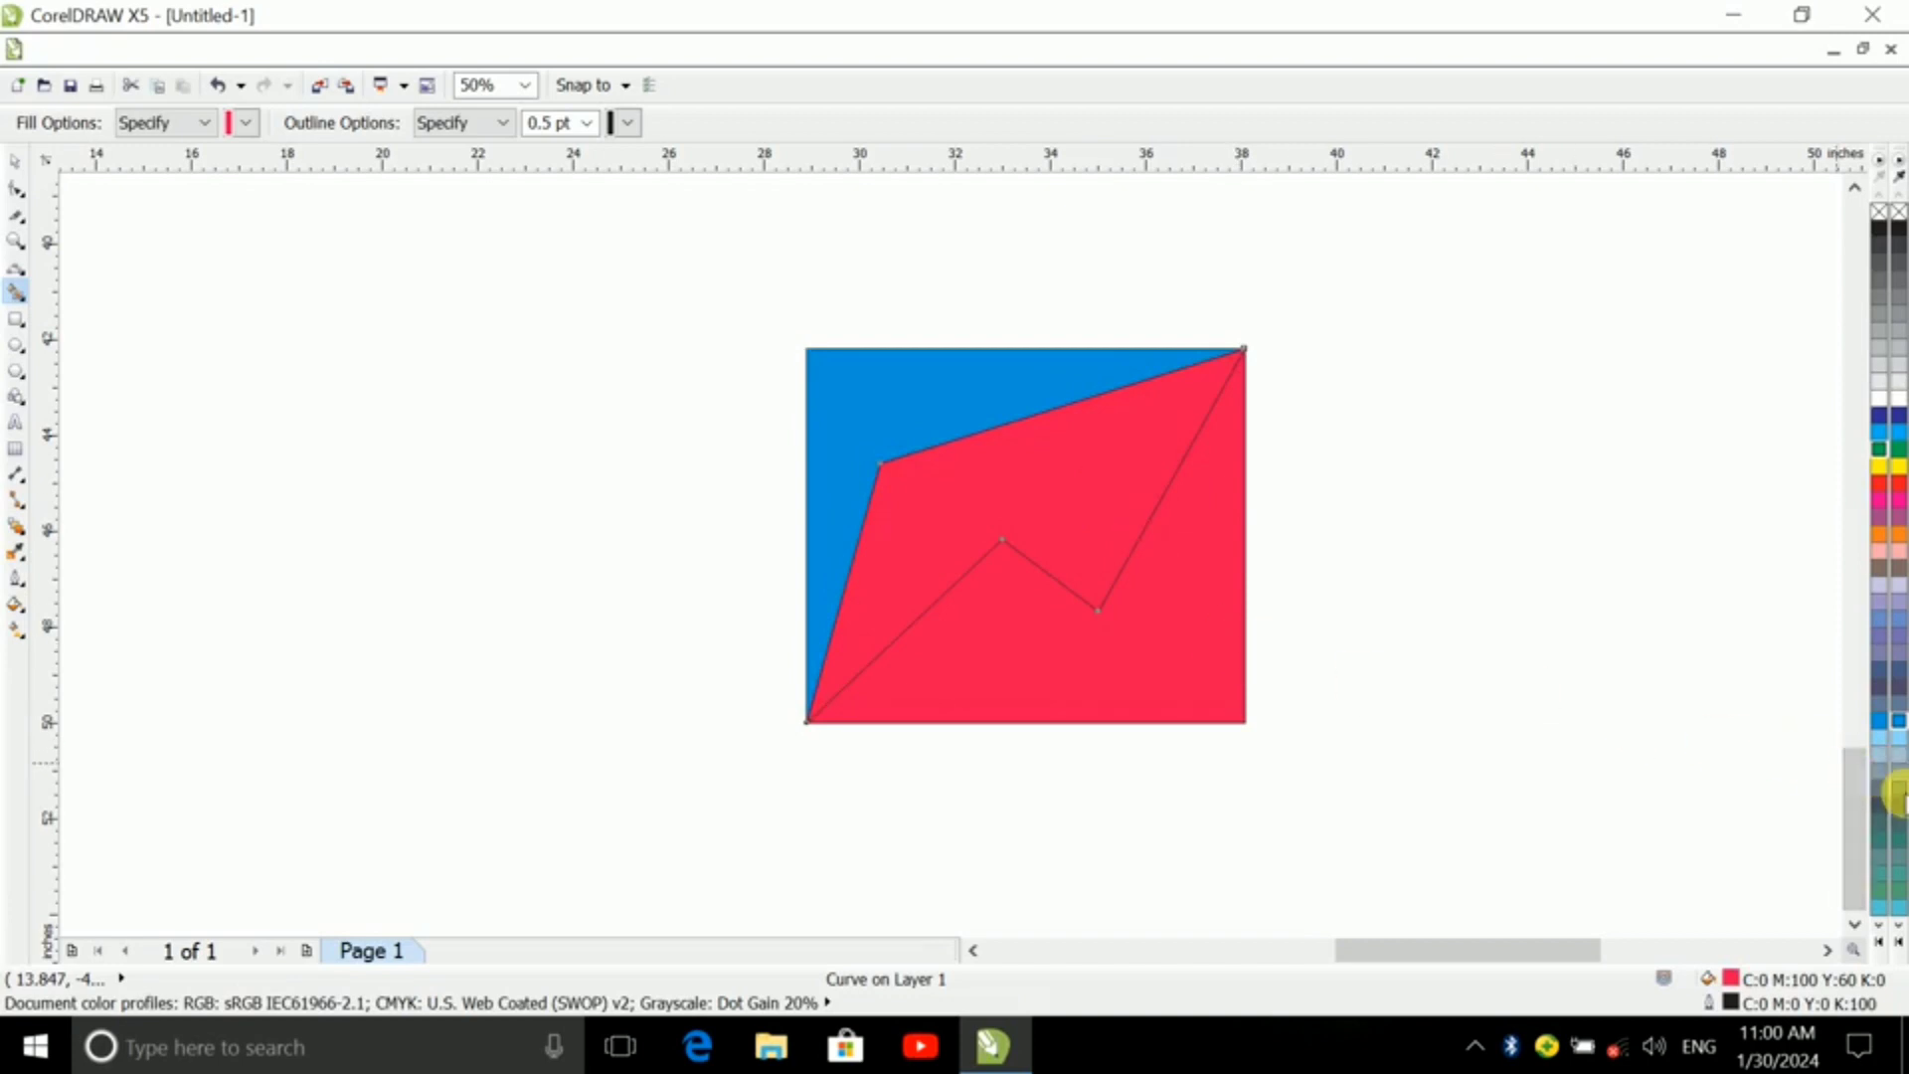
scroll(1153, 489, up, 1)
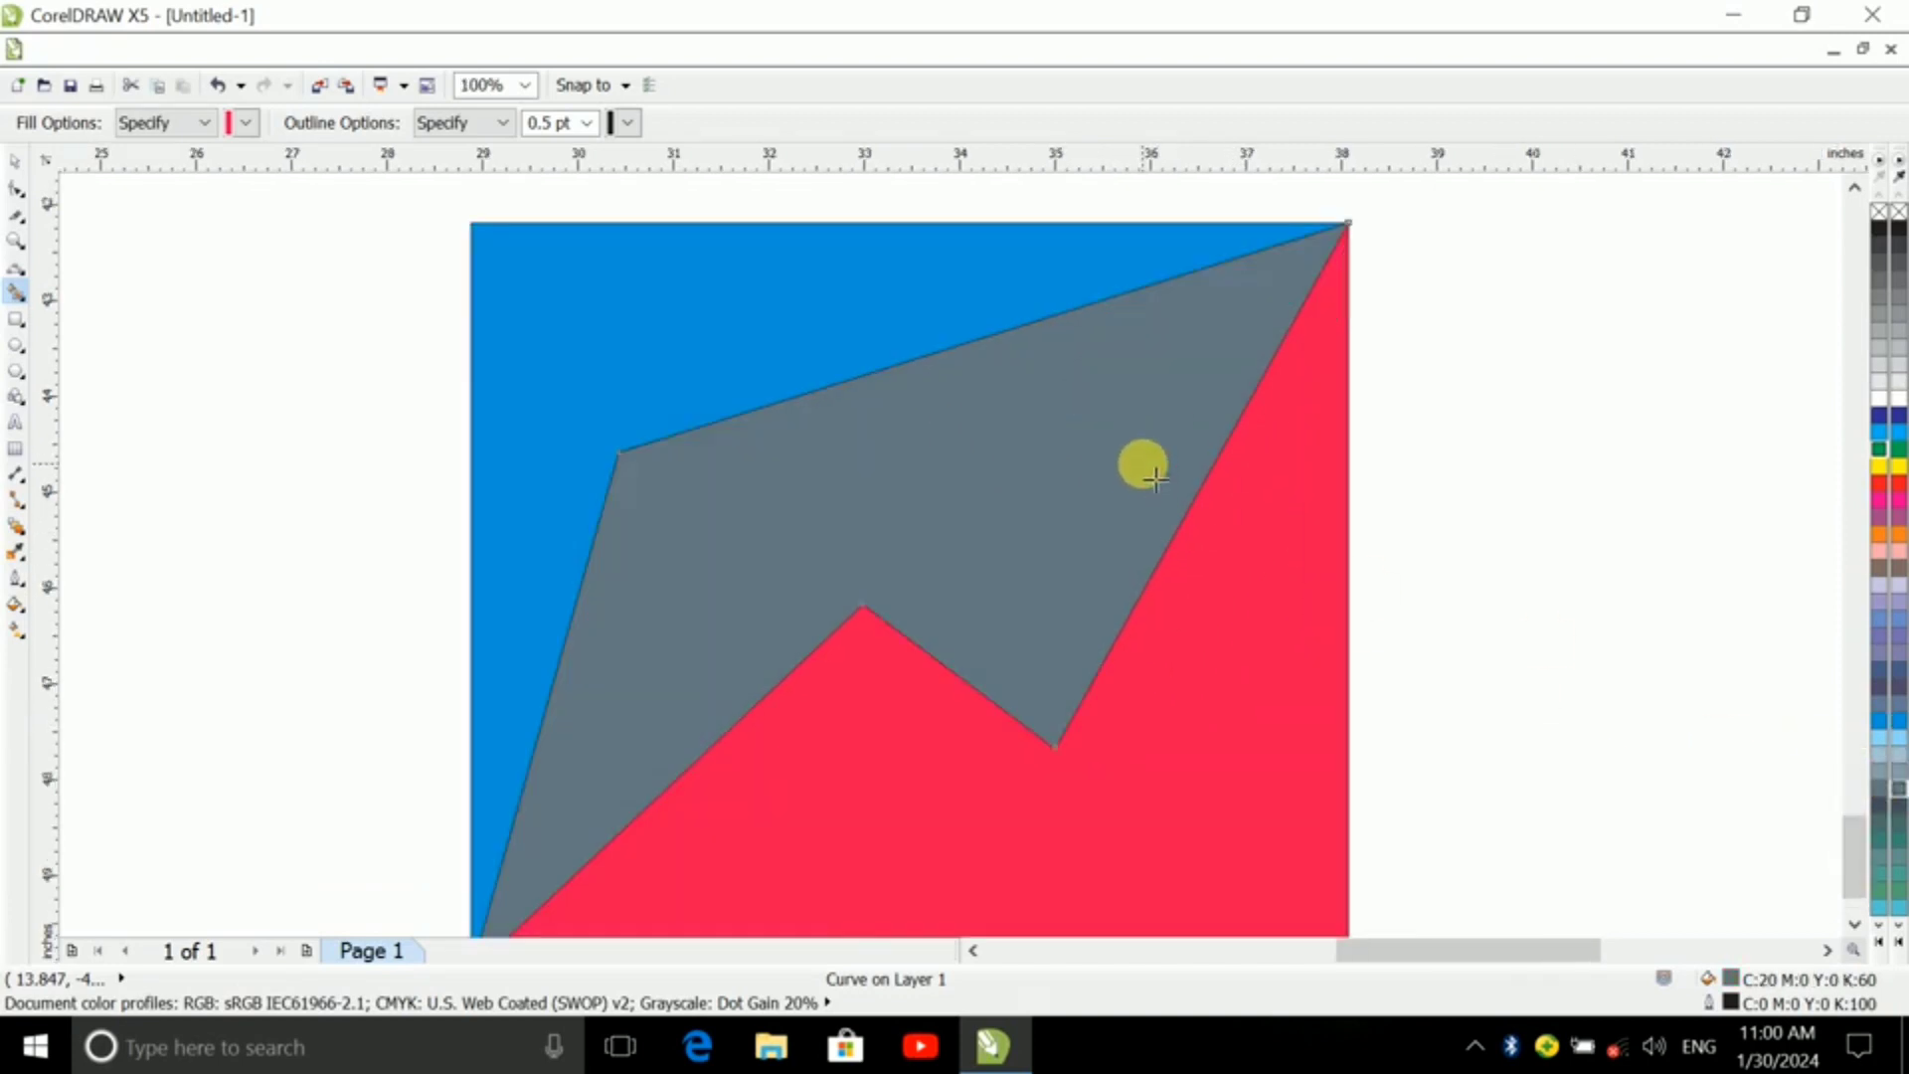
scroll(1142, 460, down, 1)
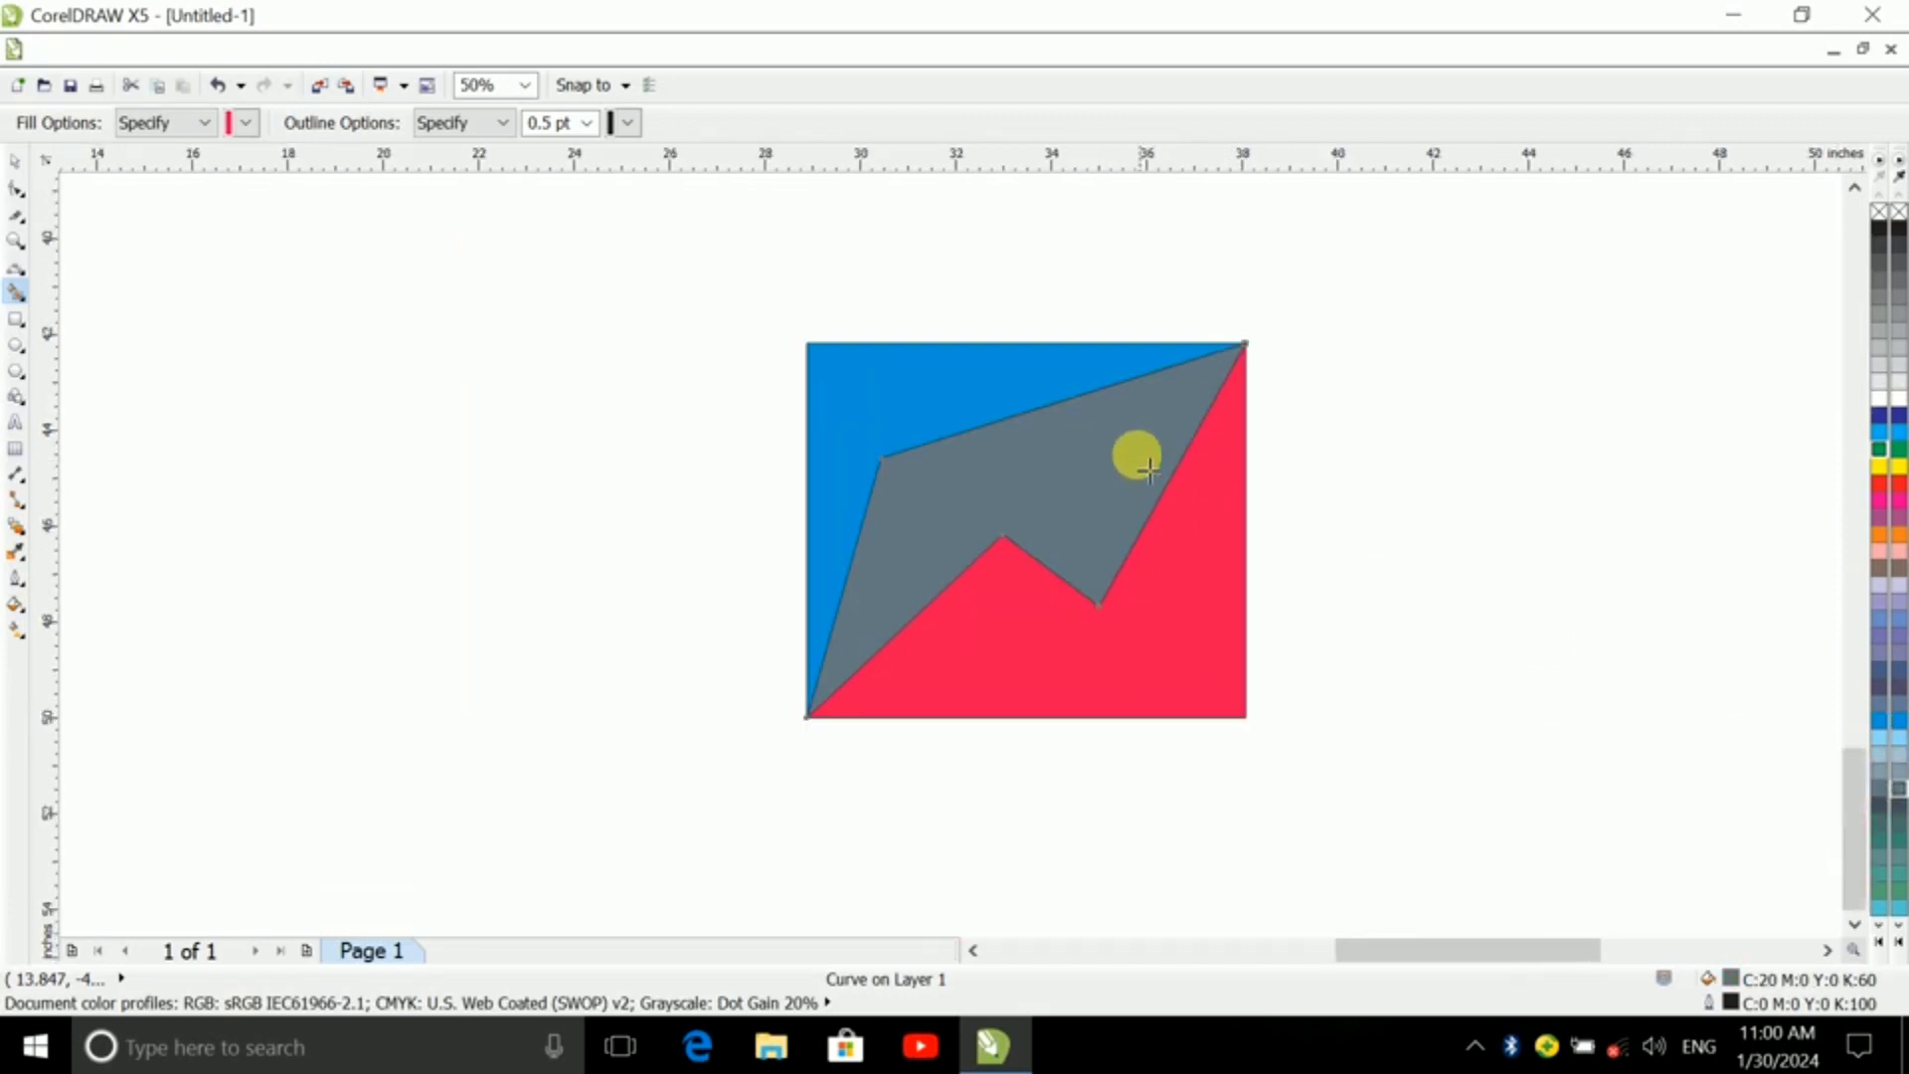
- Switch to Smart Drawing, colour the middle shape pale pink (C:0 M:40 Y:20 K:0) and the upper-left piece red
click(15, 299)
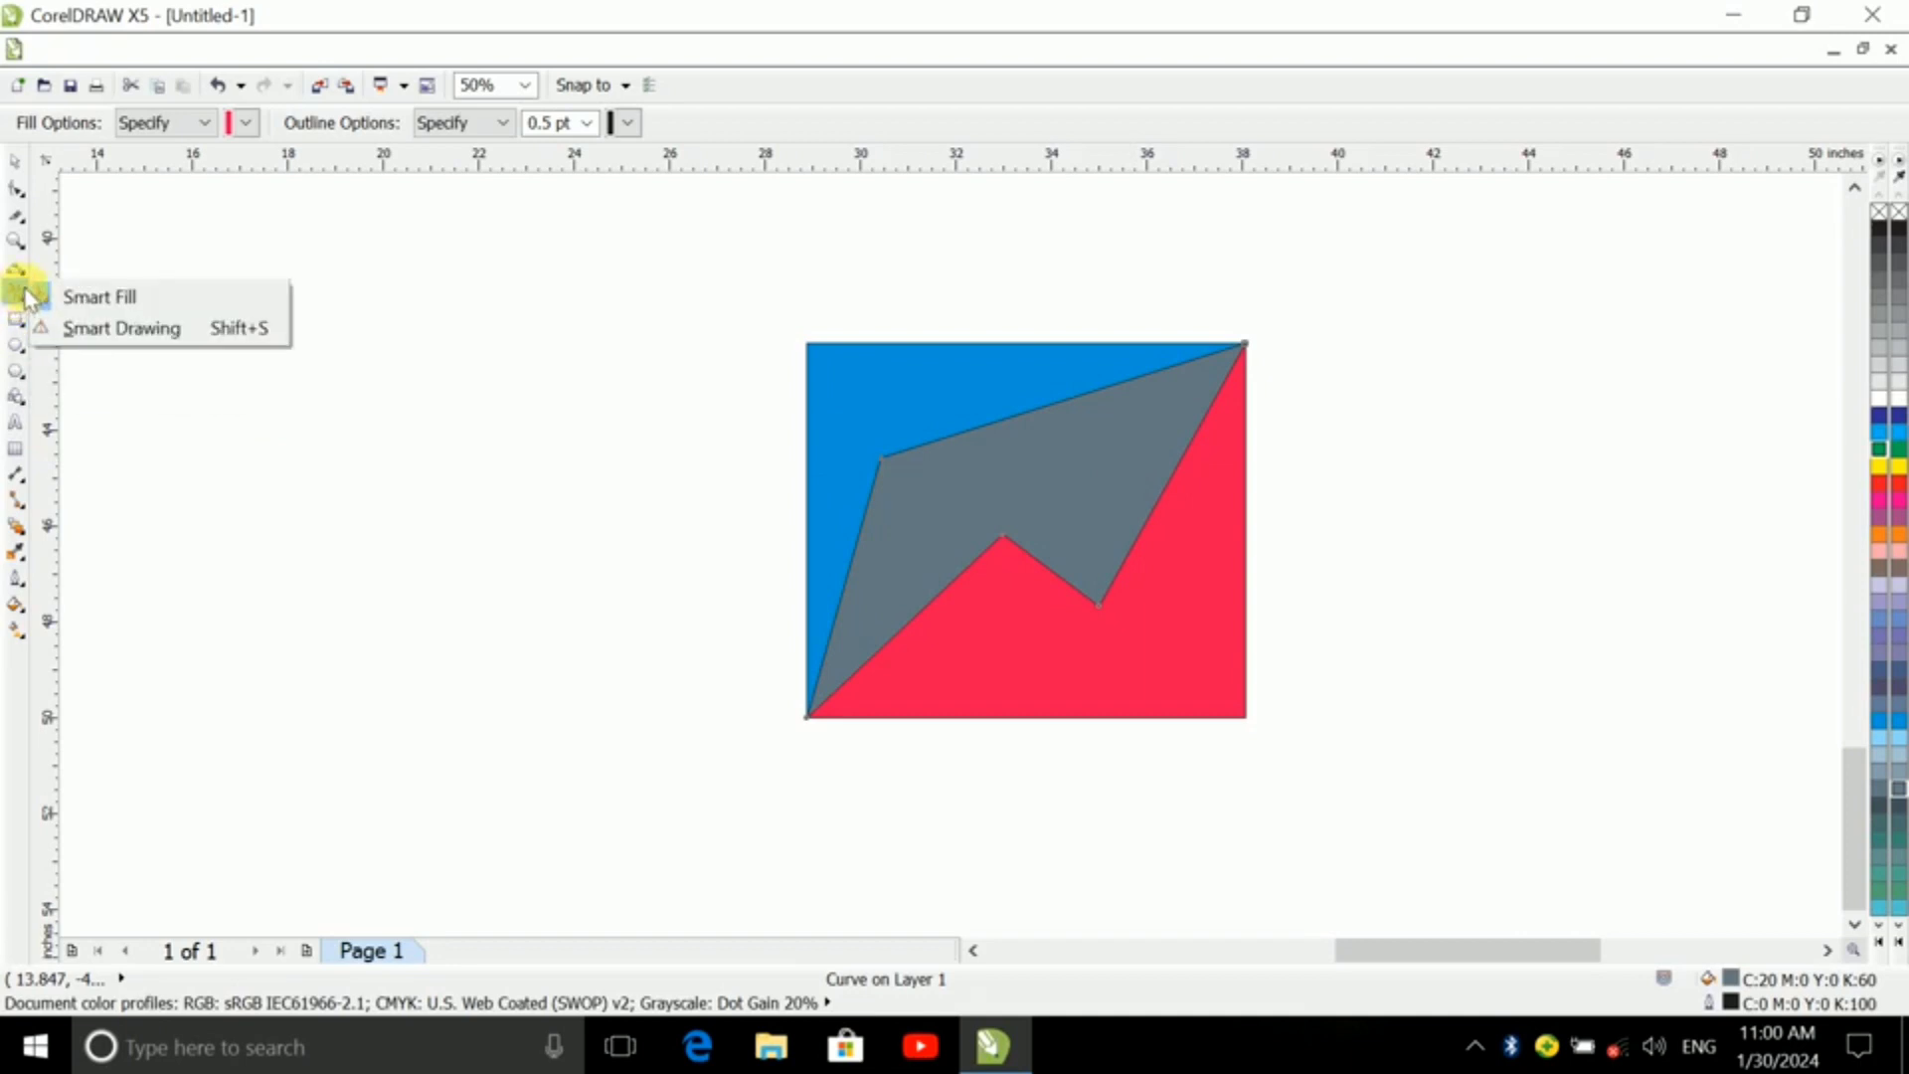
click(116, 328)
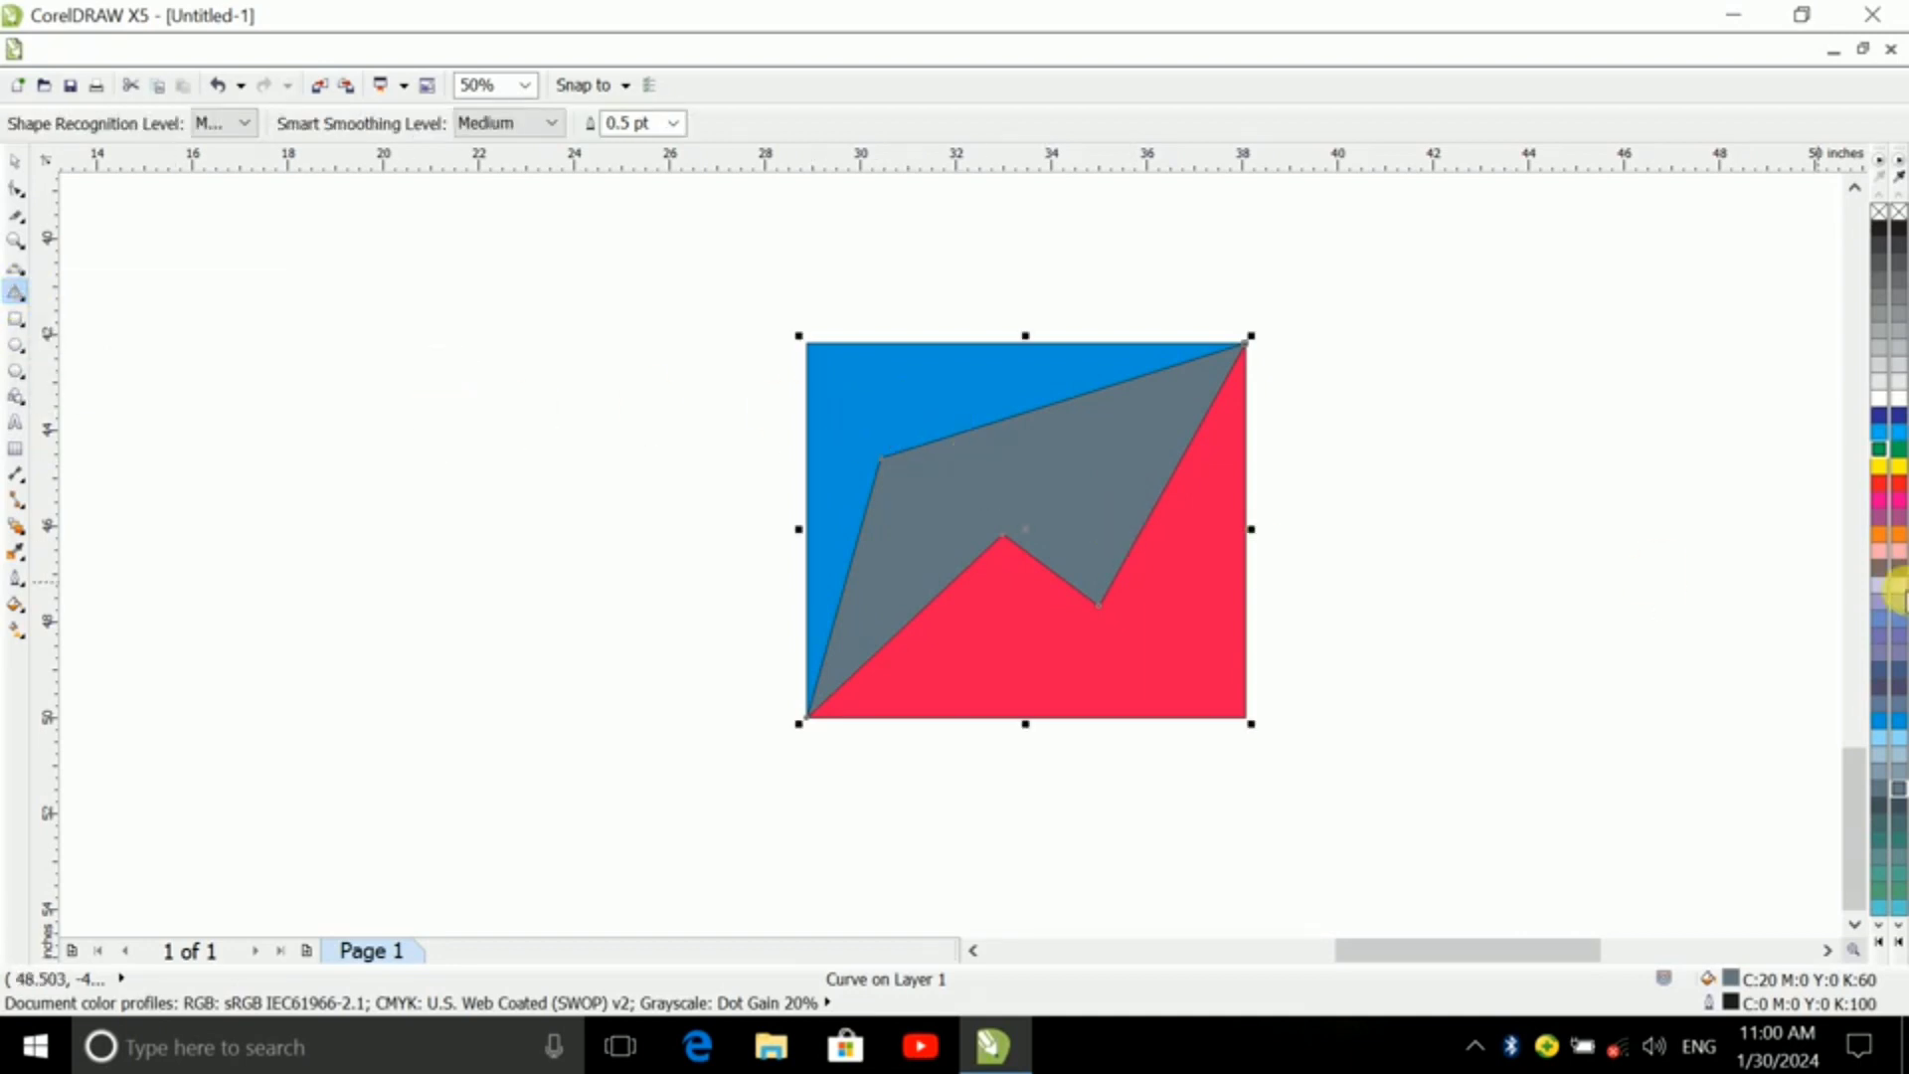
click(1898, 560)
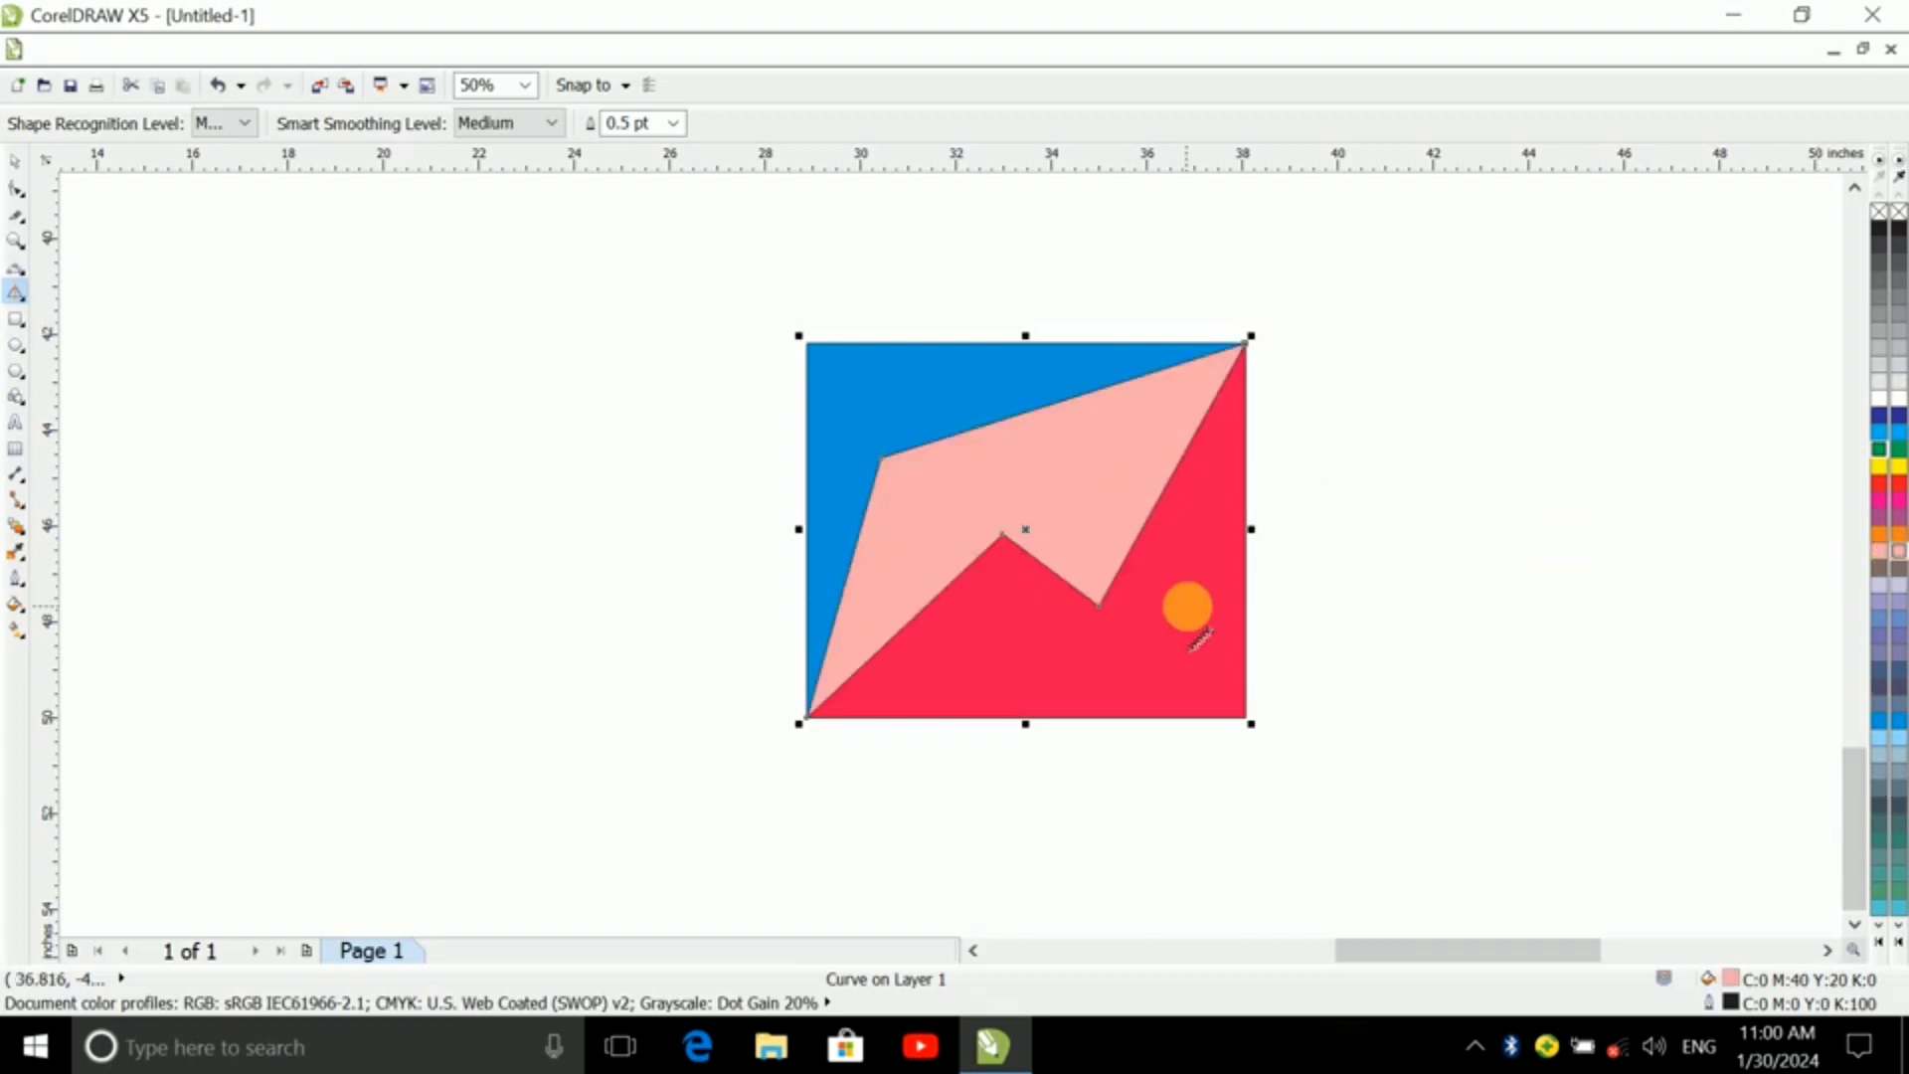
click(1172, 577)
click(1022, 371)
click(1879, 483)
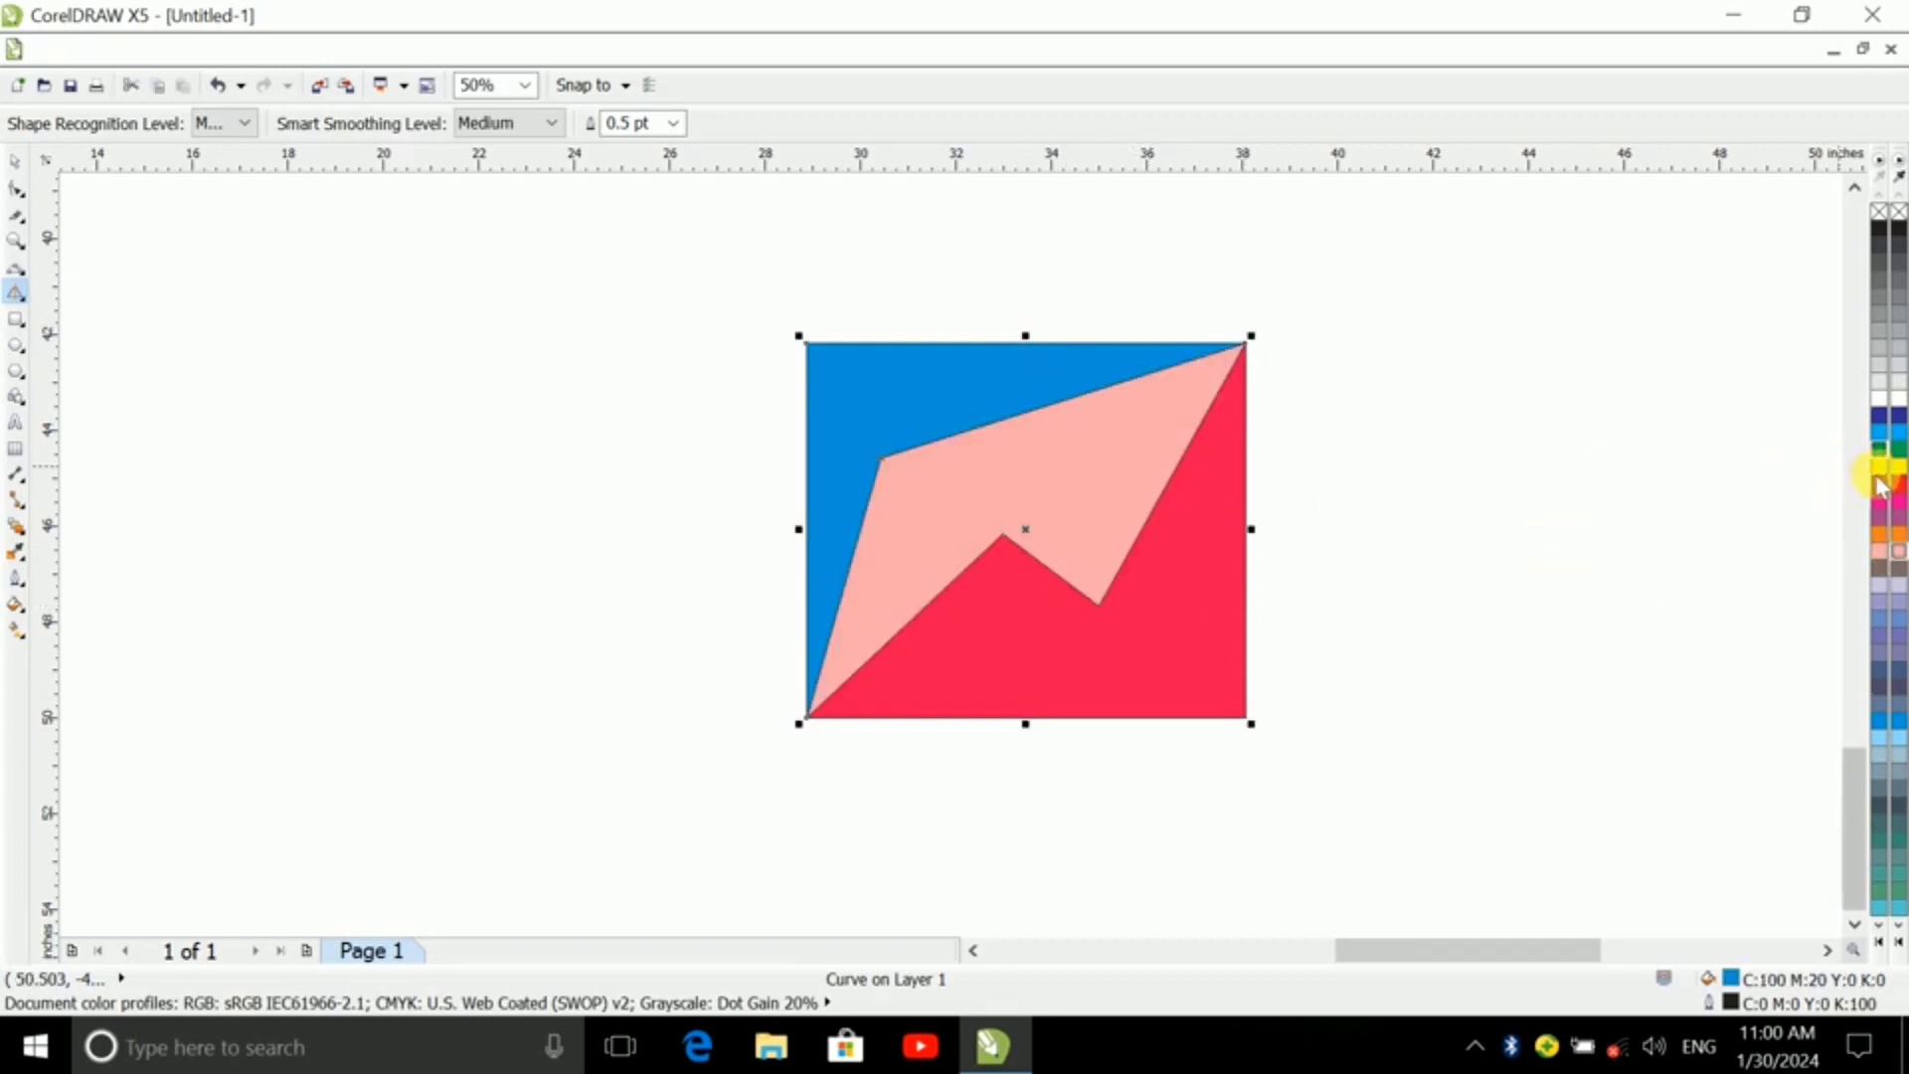
- Try steel blue (C:40 M:20 Y:0 K:40) on the middle shape, then fill it with teal (C:40 M:0 Y:20 K:40)
click(1898, 704)
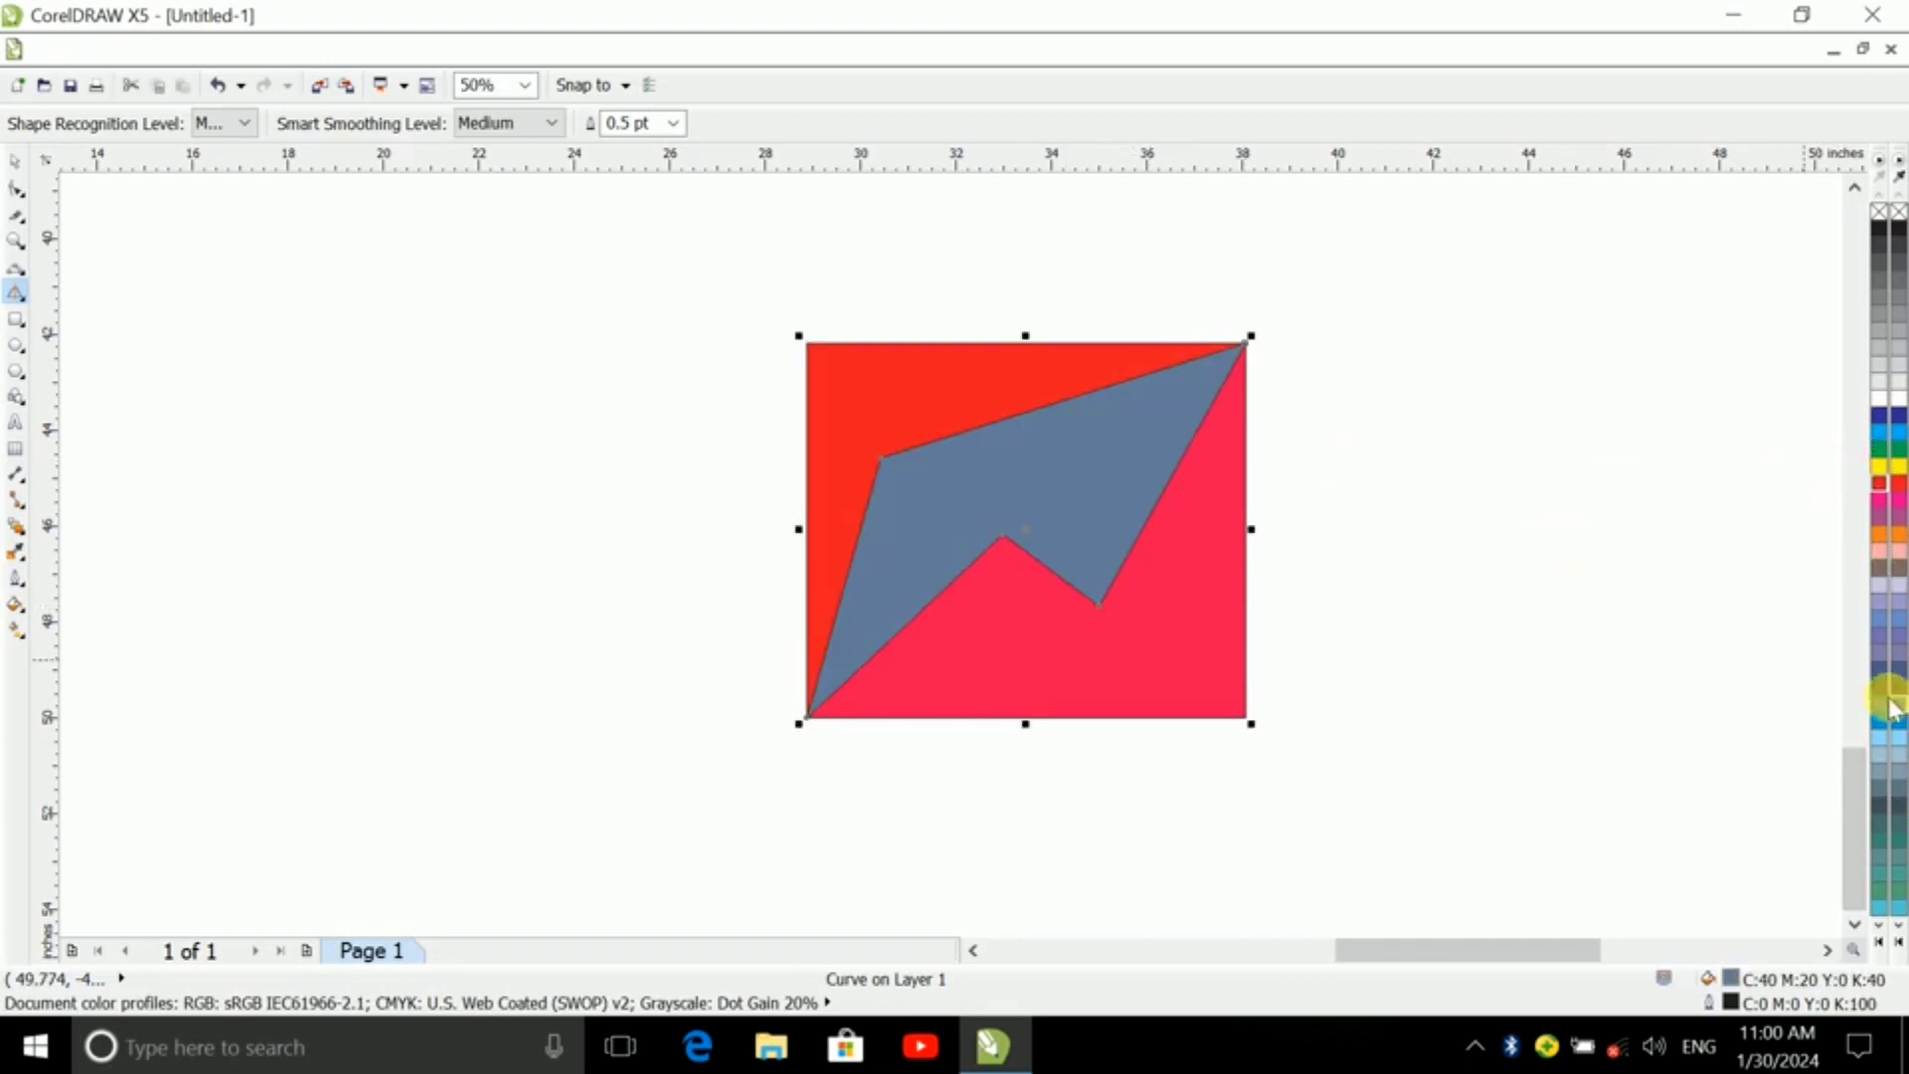
scroll(1179, 493, up, 3)
scroll(1185, 481, down, 3)
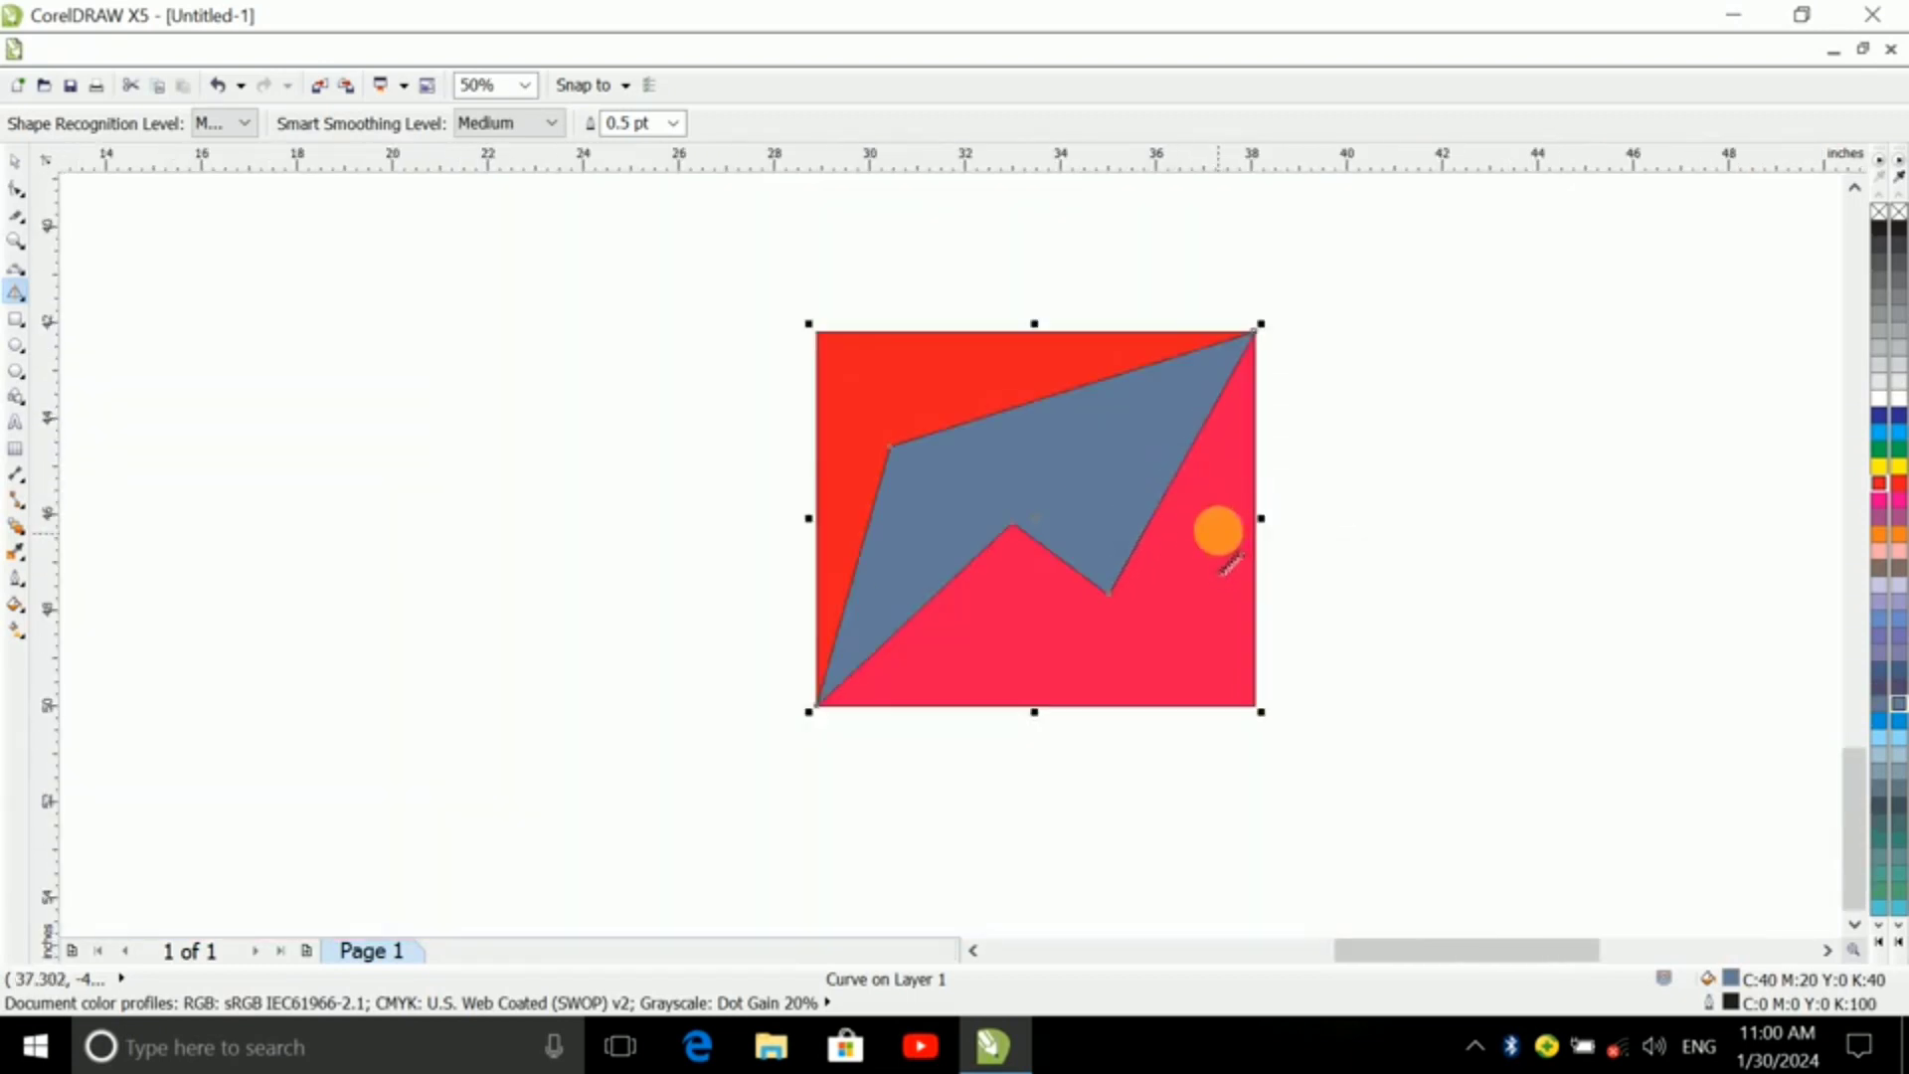
click(1899, 859)
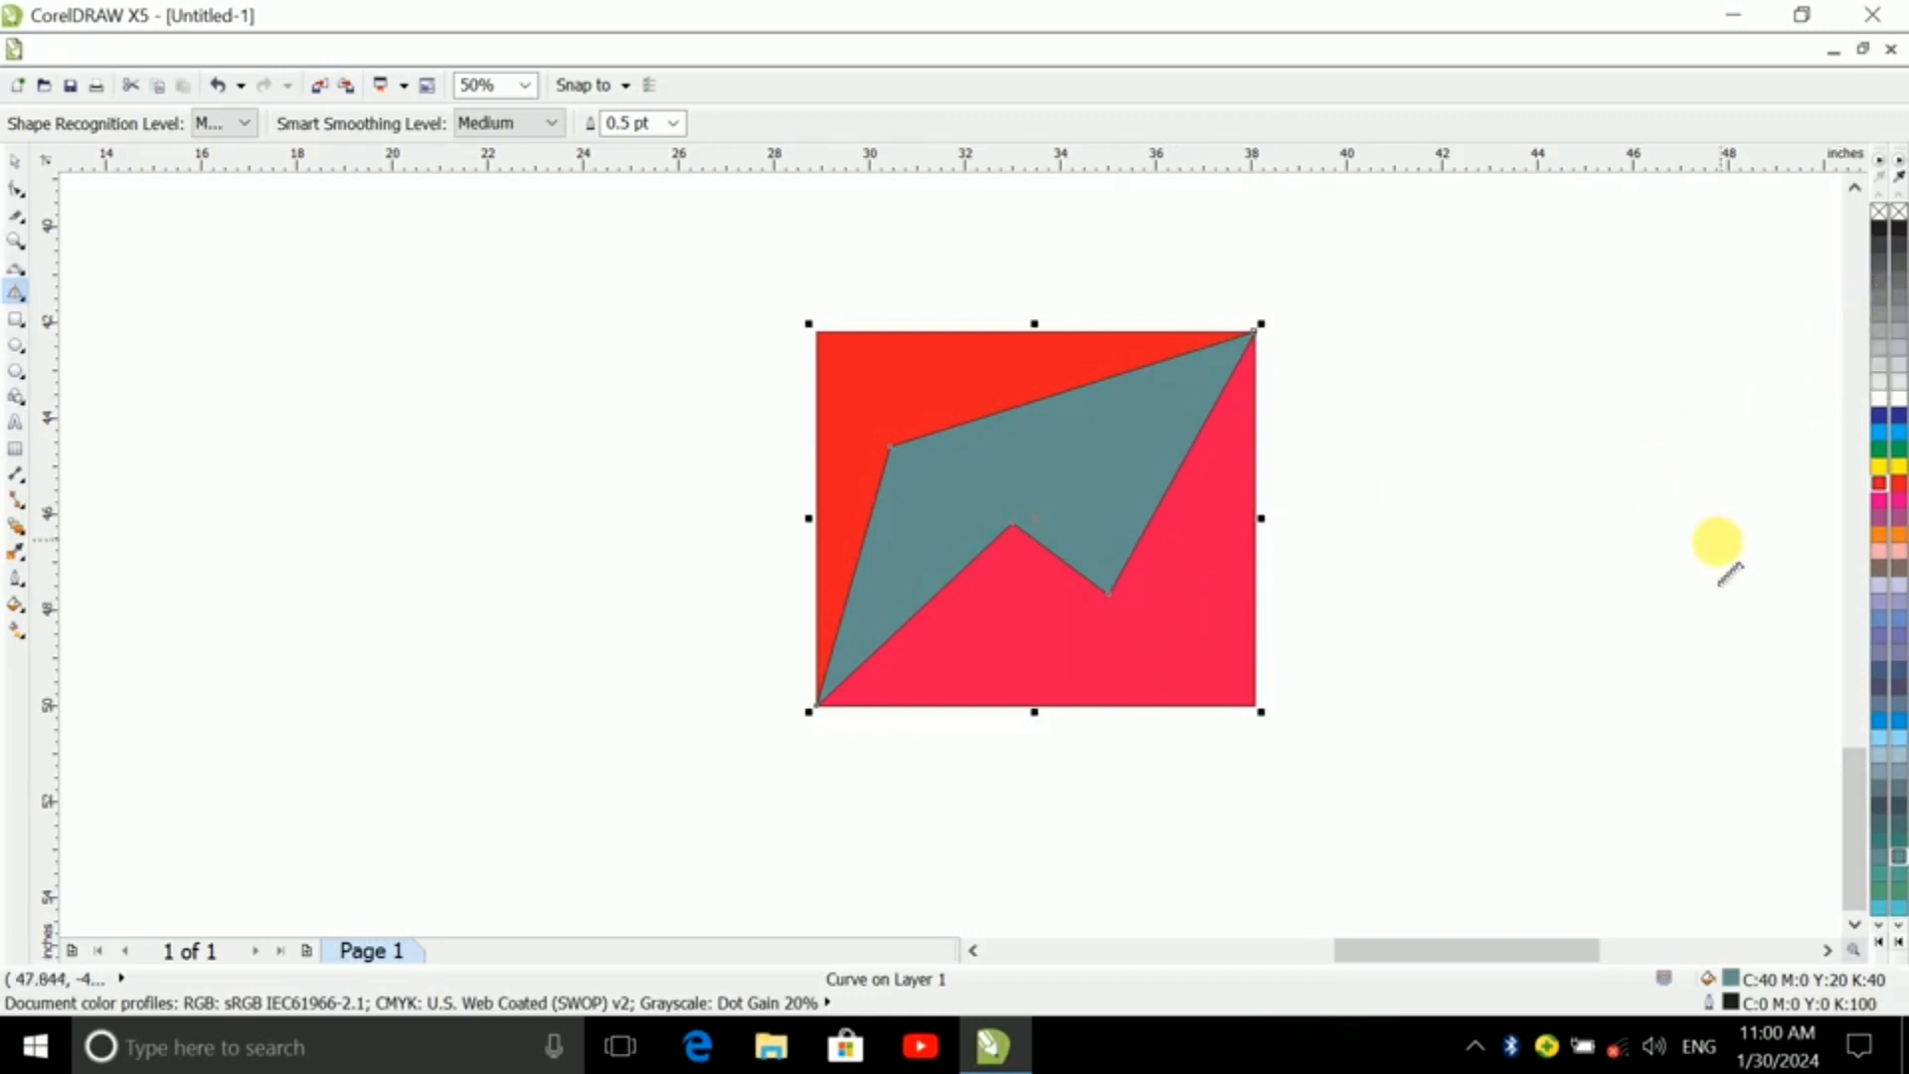
- Draw a tilted 3-Point Rectangle spanning about 8.1 by 8.3 inches to the left of the coloured square
click(16, 268)
click(20, 299)
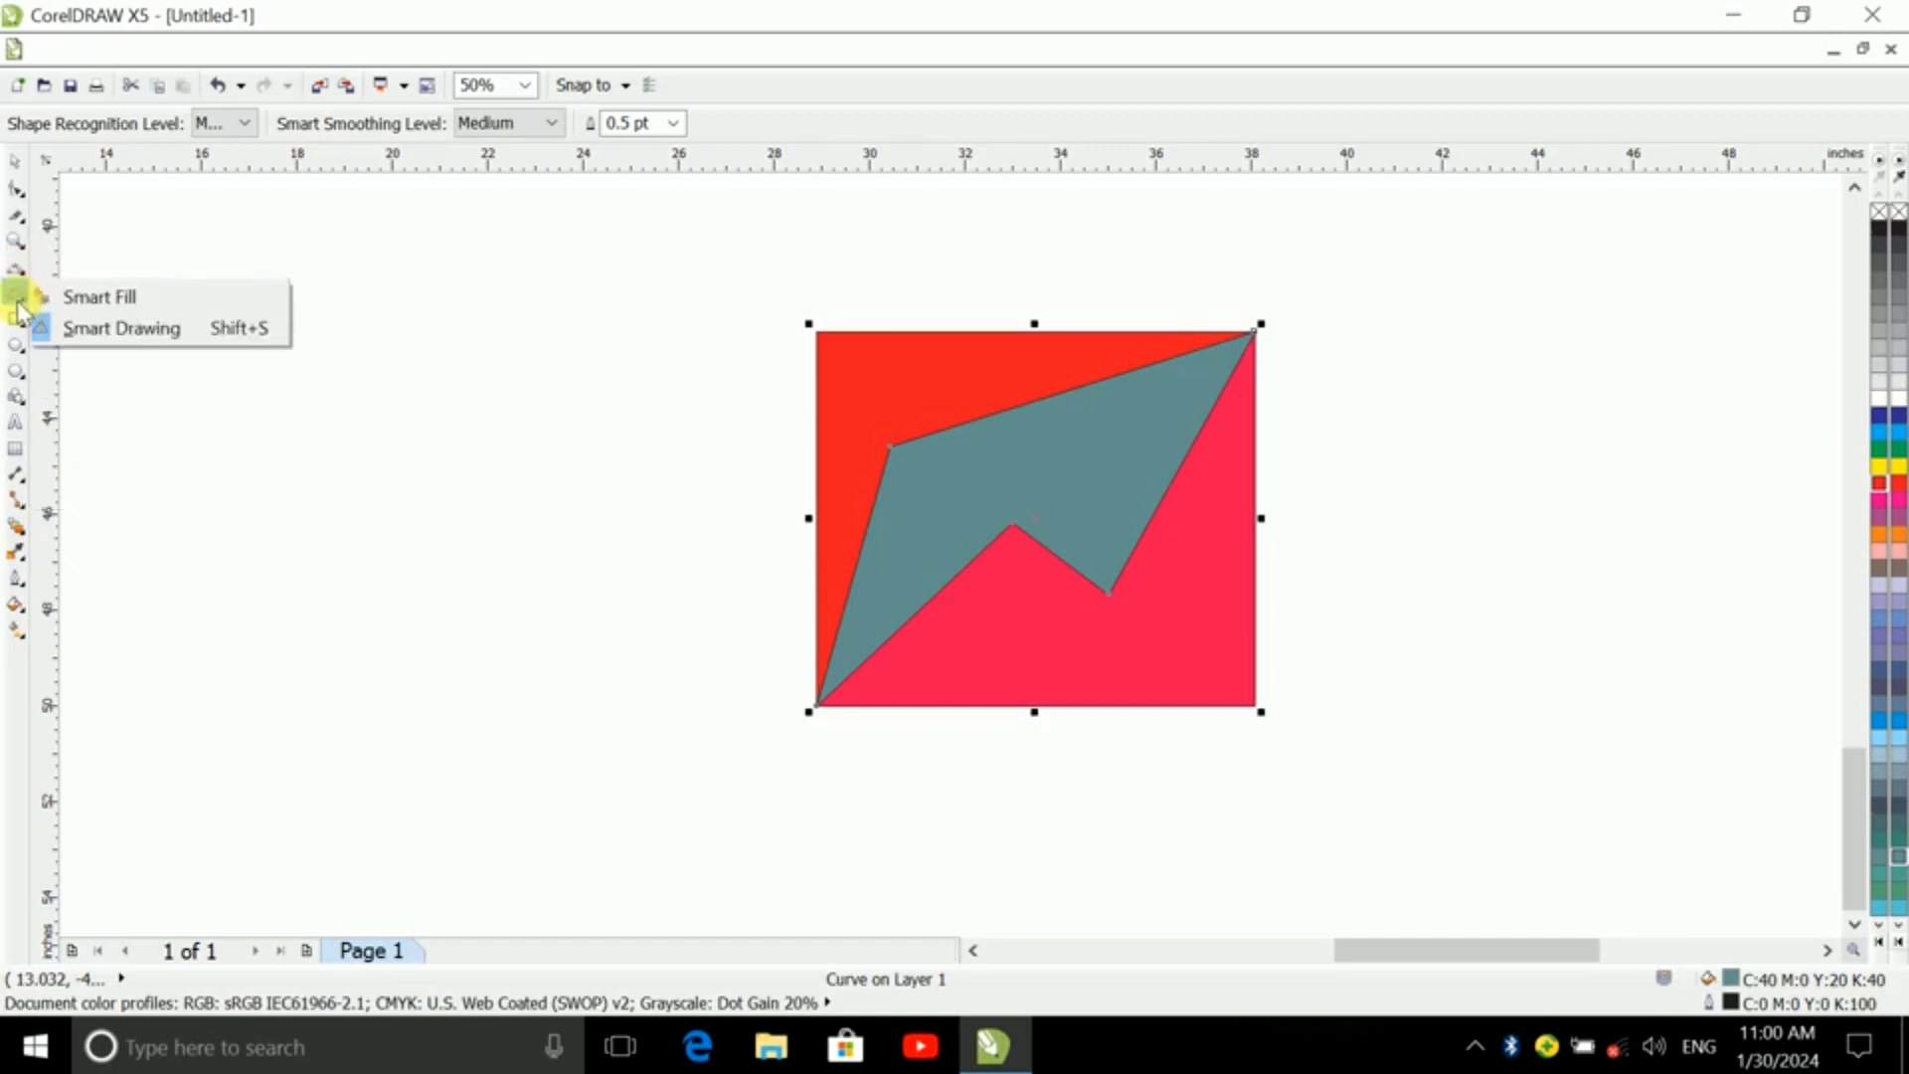
click(18, 320)
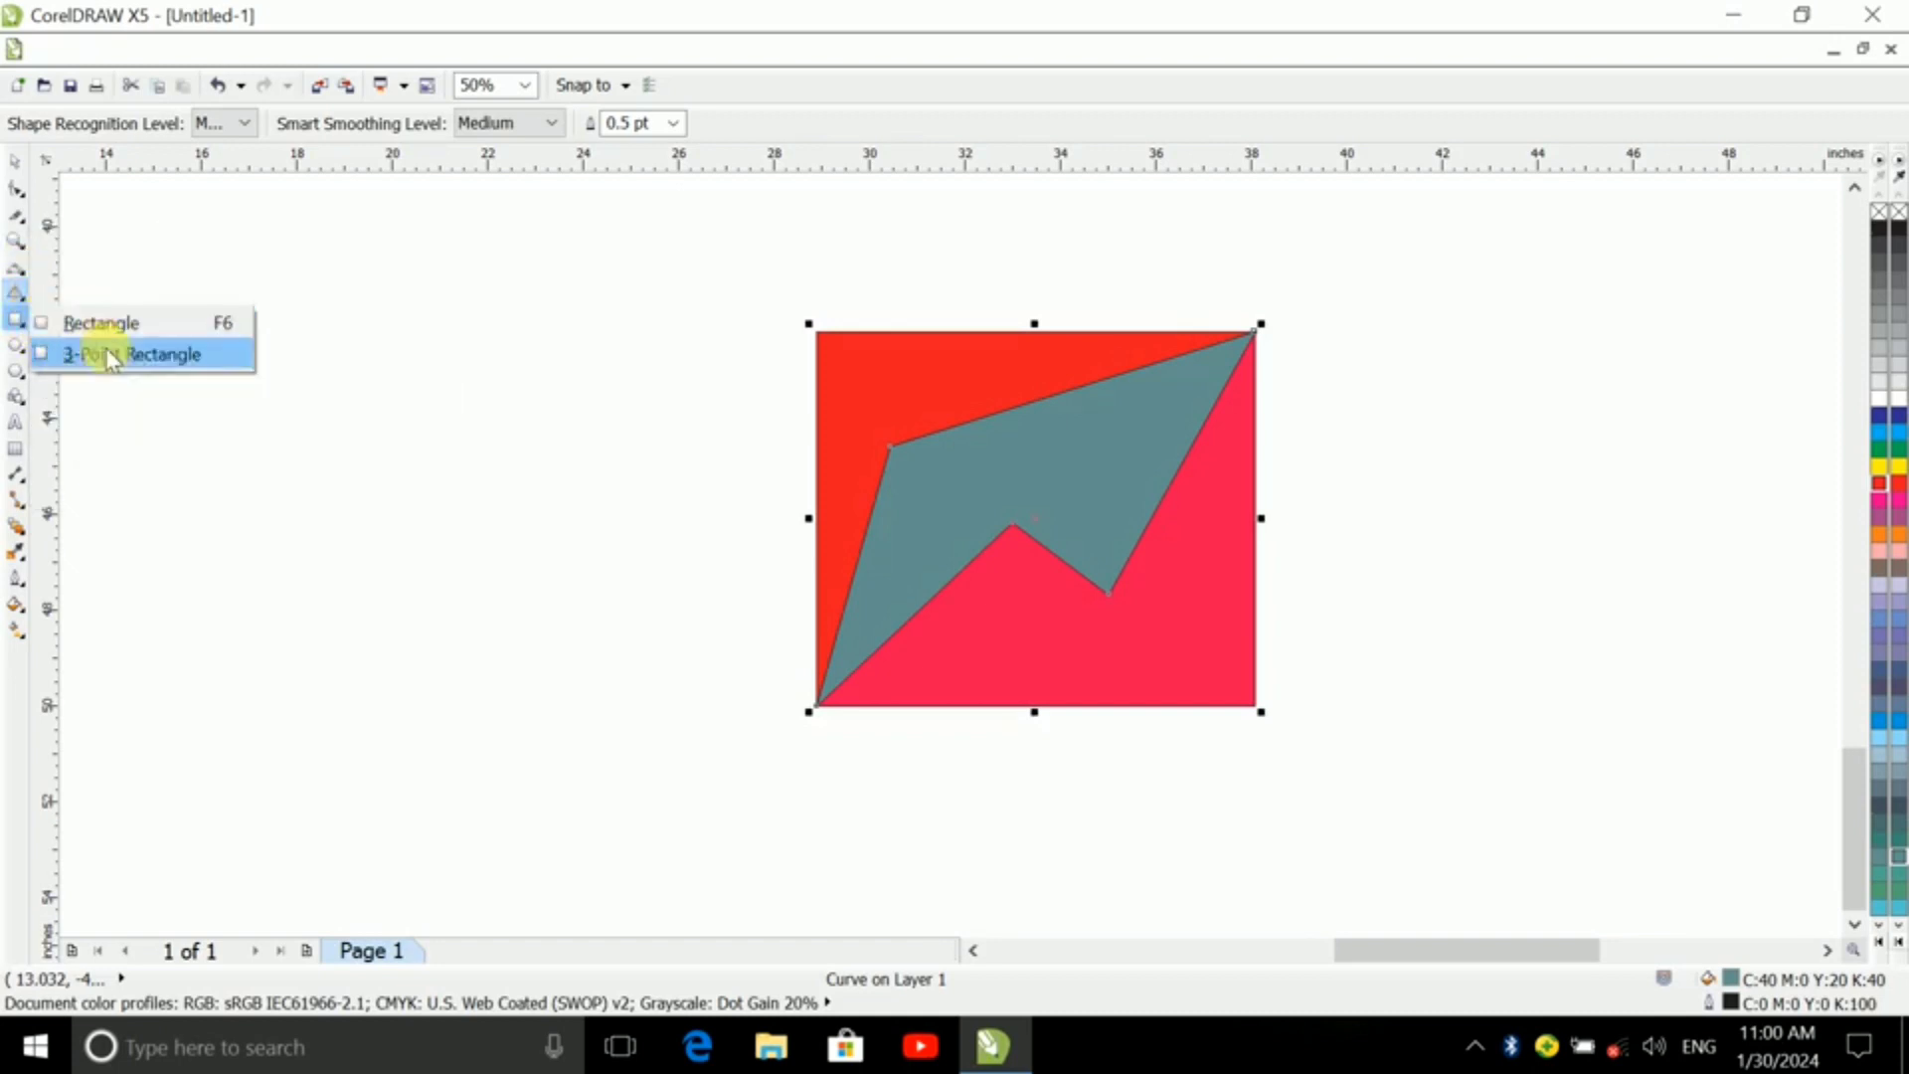
click(140, 360)
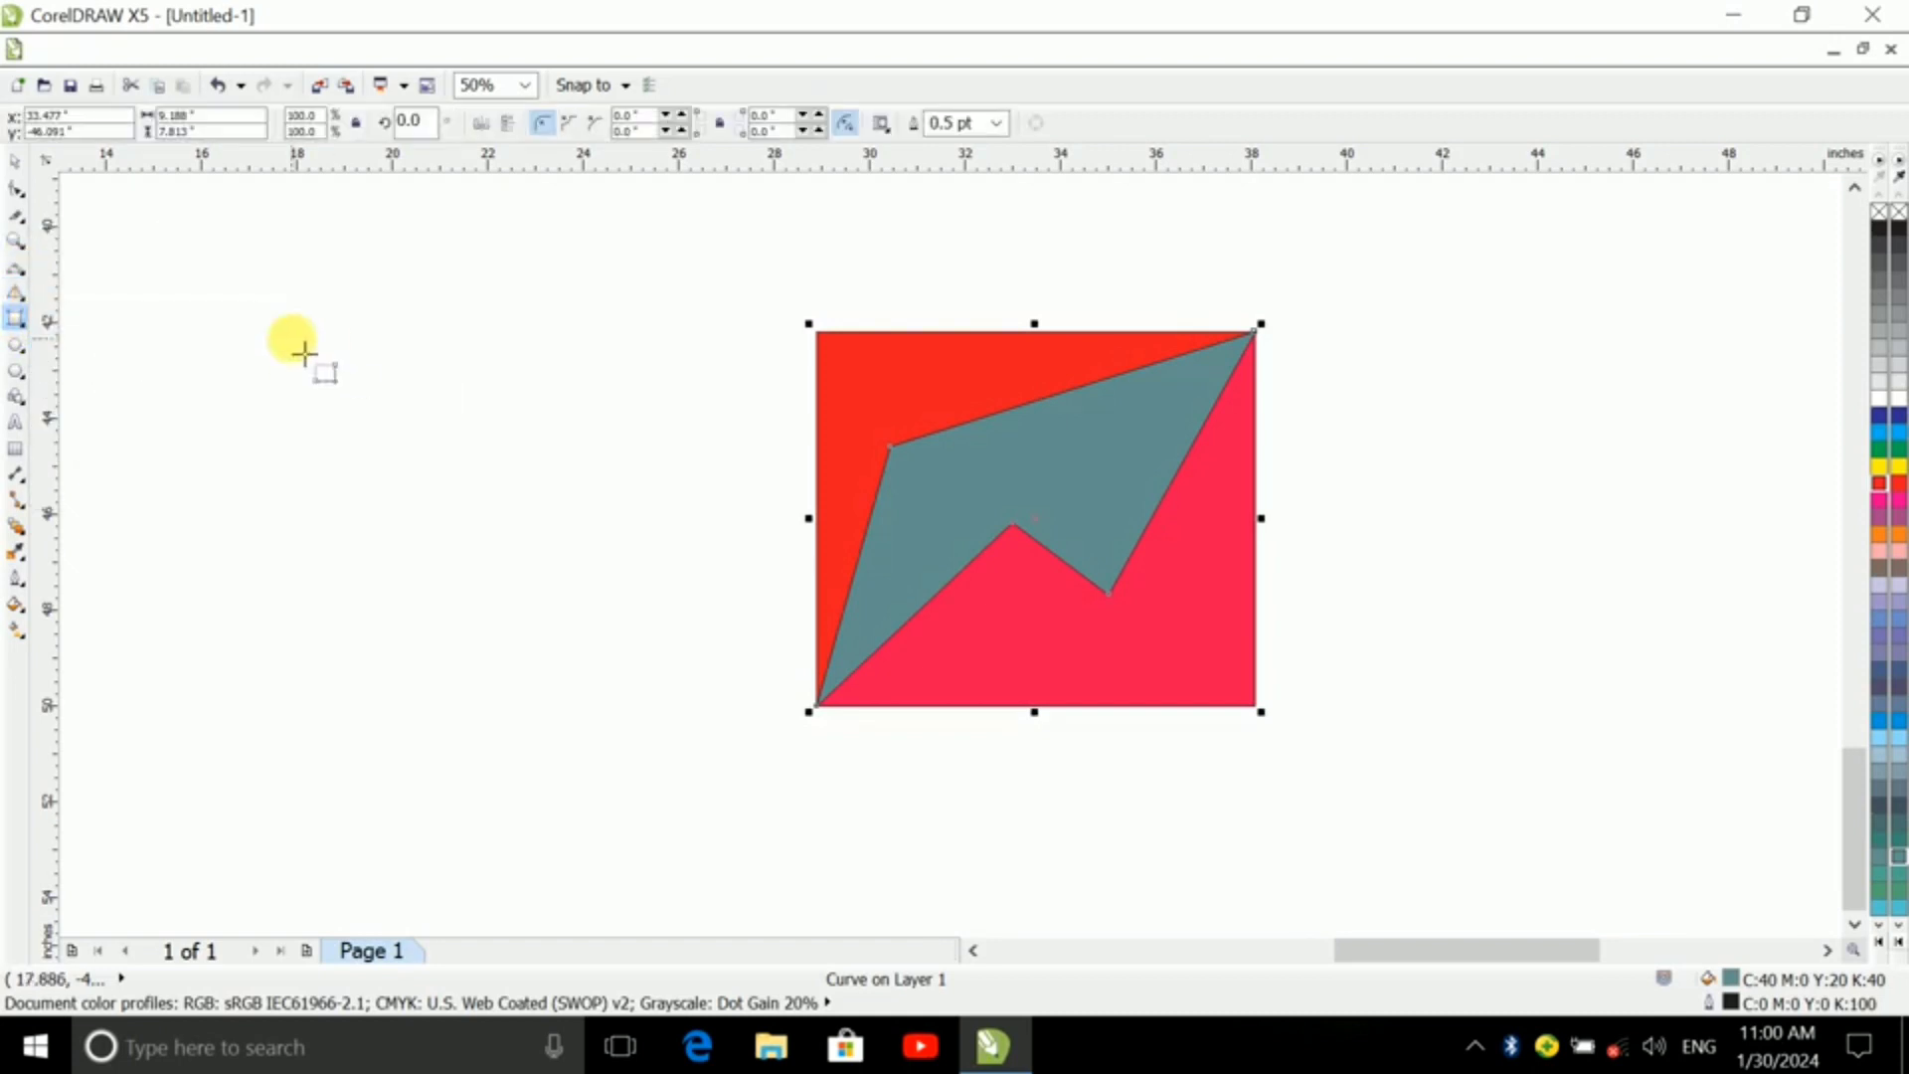
drag(287, 331, 503, 475)
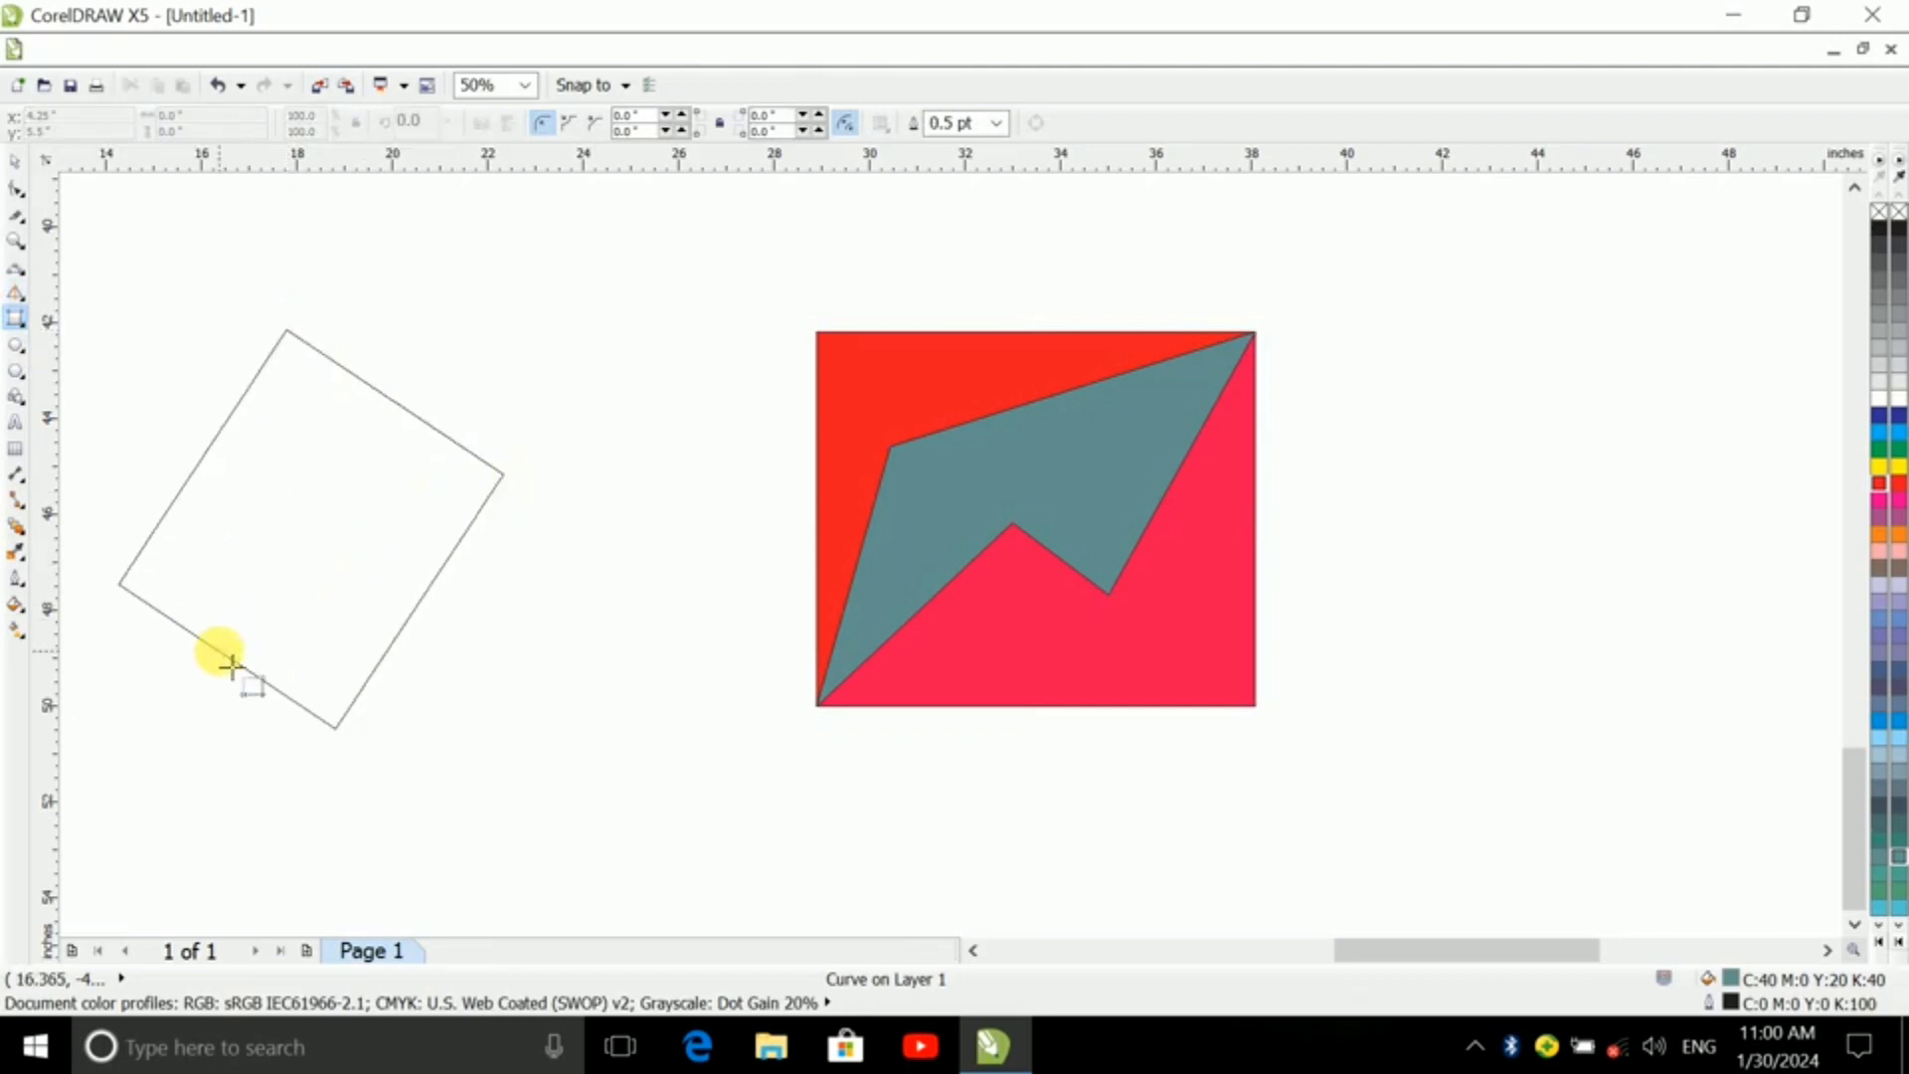
click(222, 660)
scroll(795, 557, down, 3)
scroll(726, 607, up, 3)
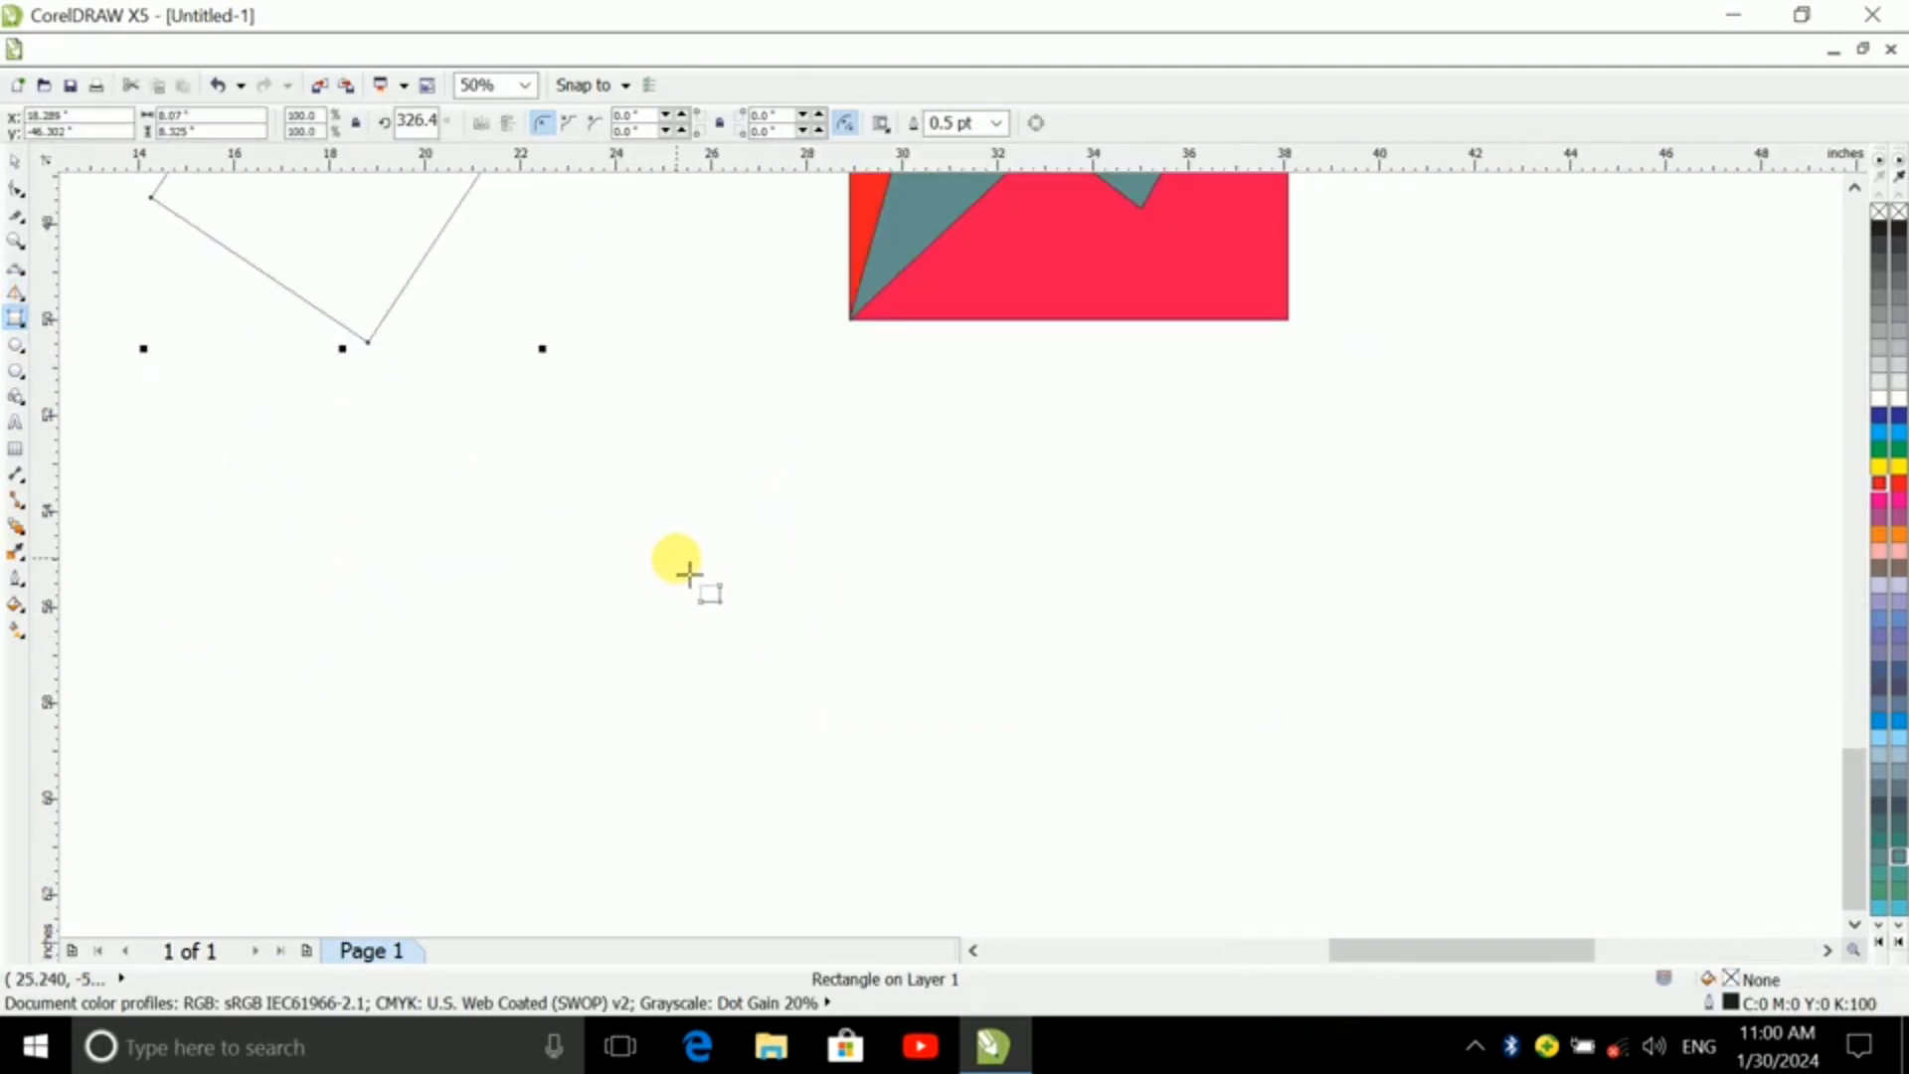
- Draw an ellipse about 8.7 by 6.3 inches below the coloured square
click(17, 293)
click(28, 323)
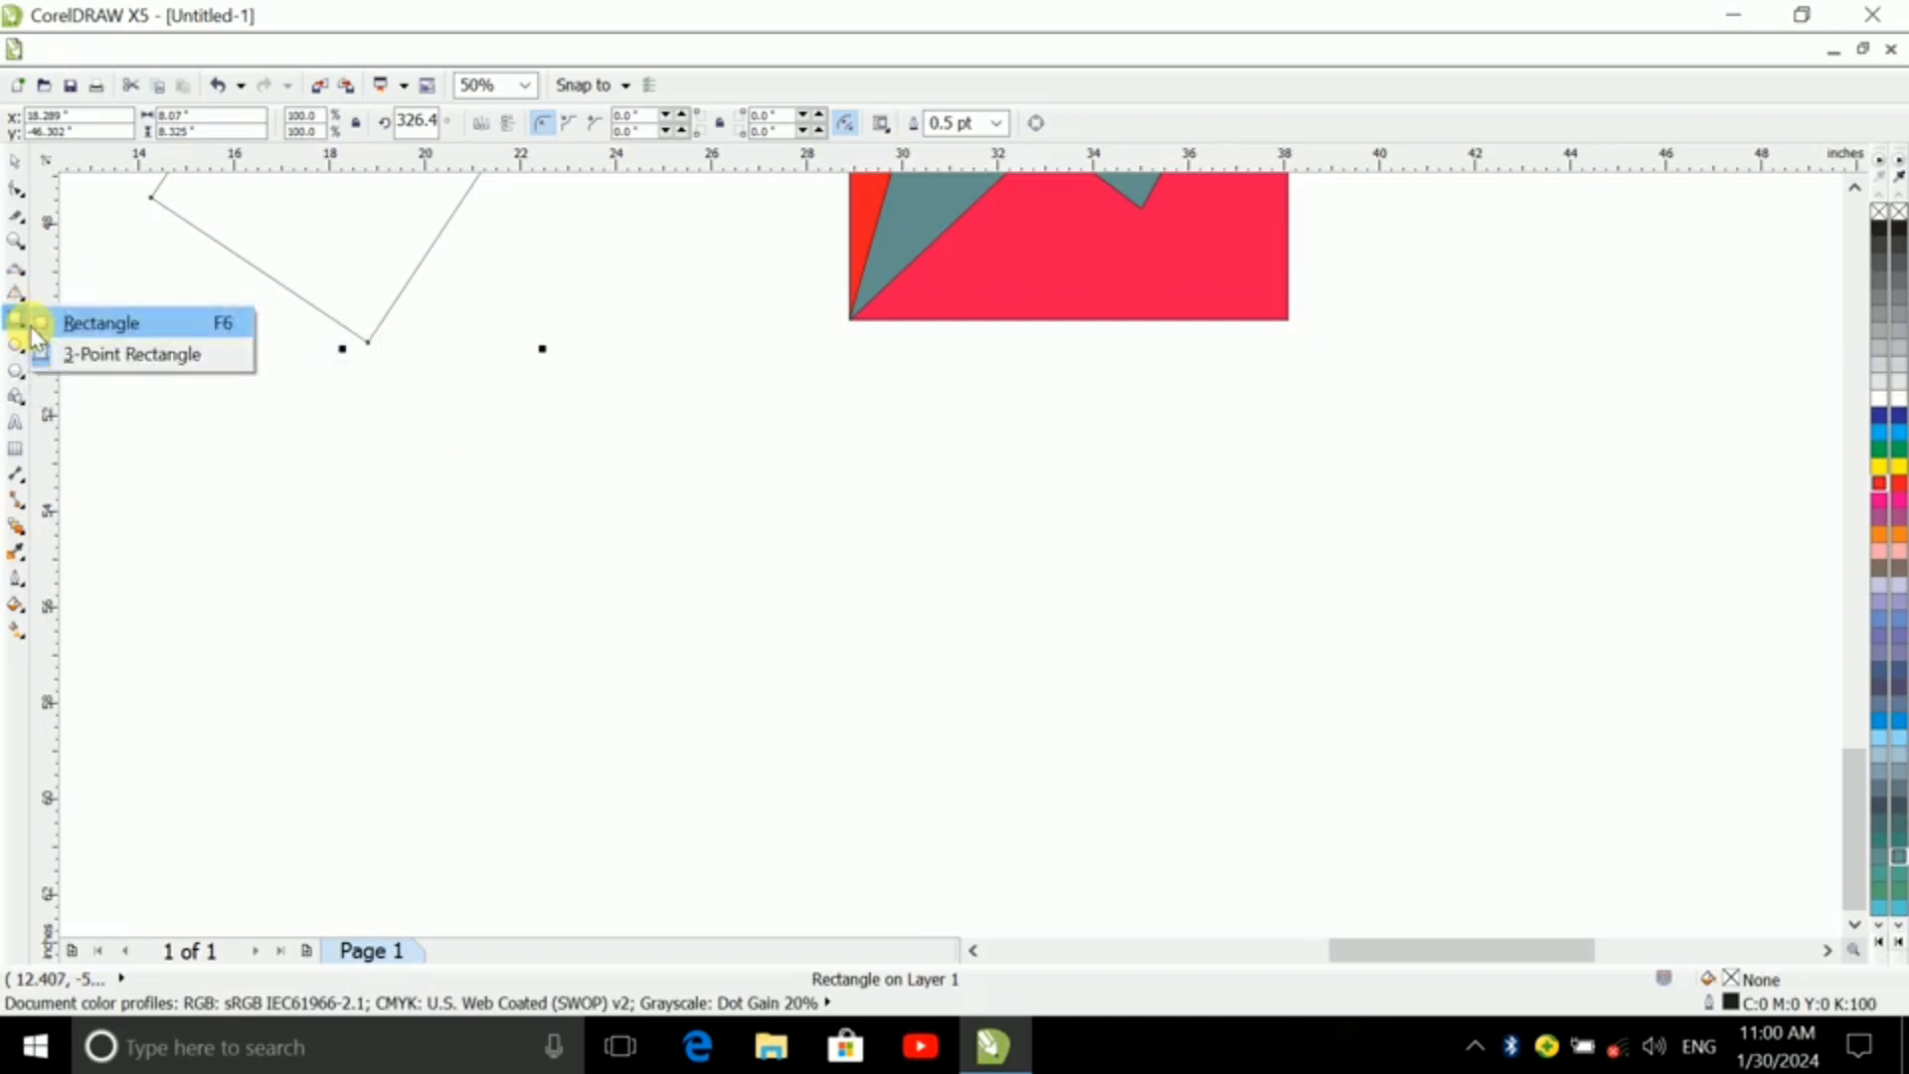
click(22, 350)
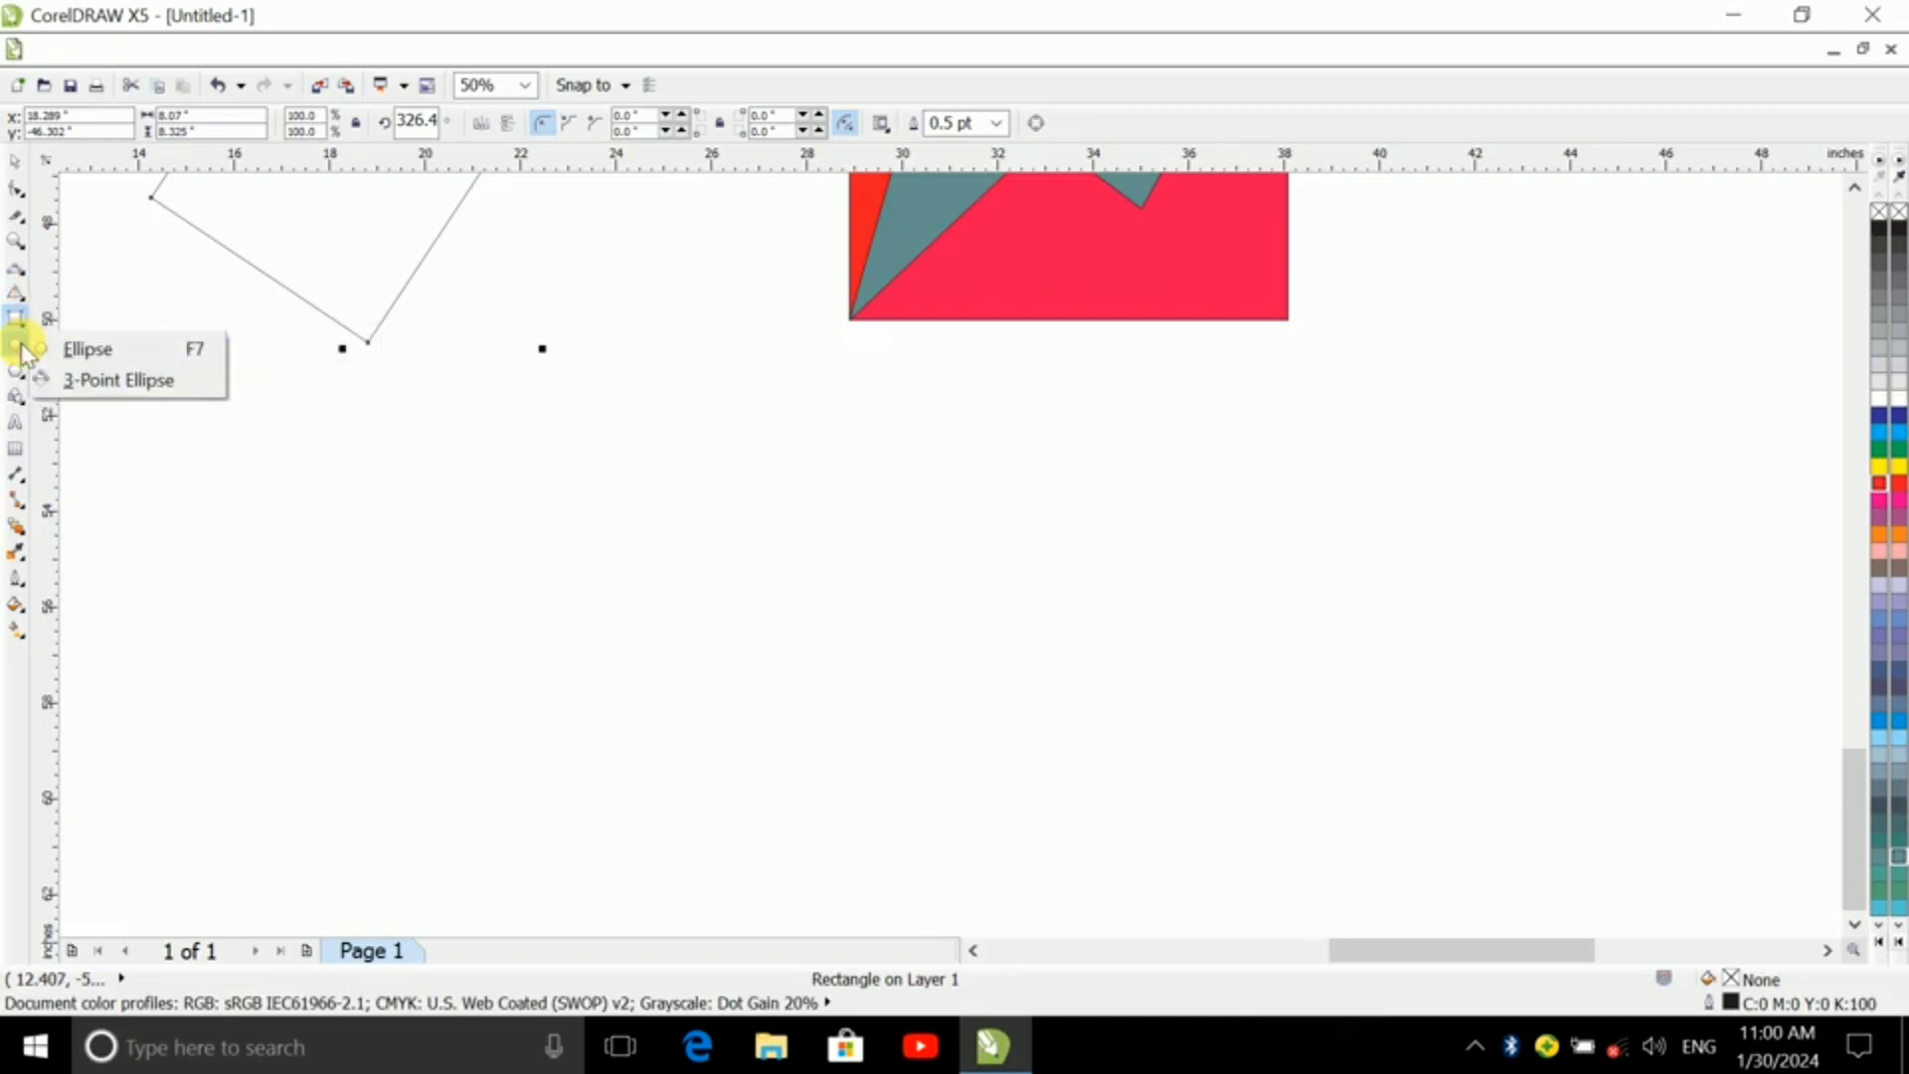
click(88, 349)
drag(566, 438, 992, 753)
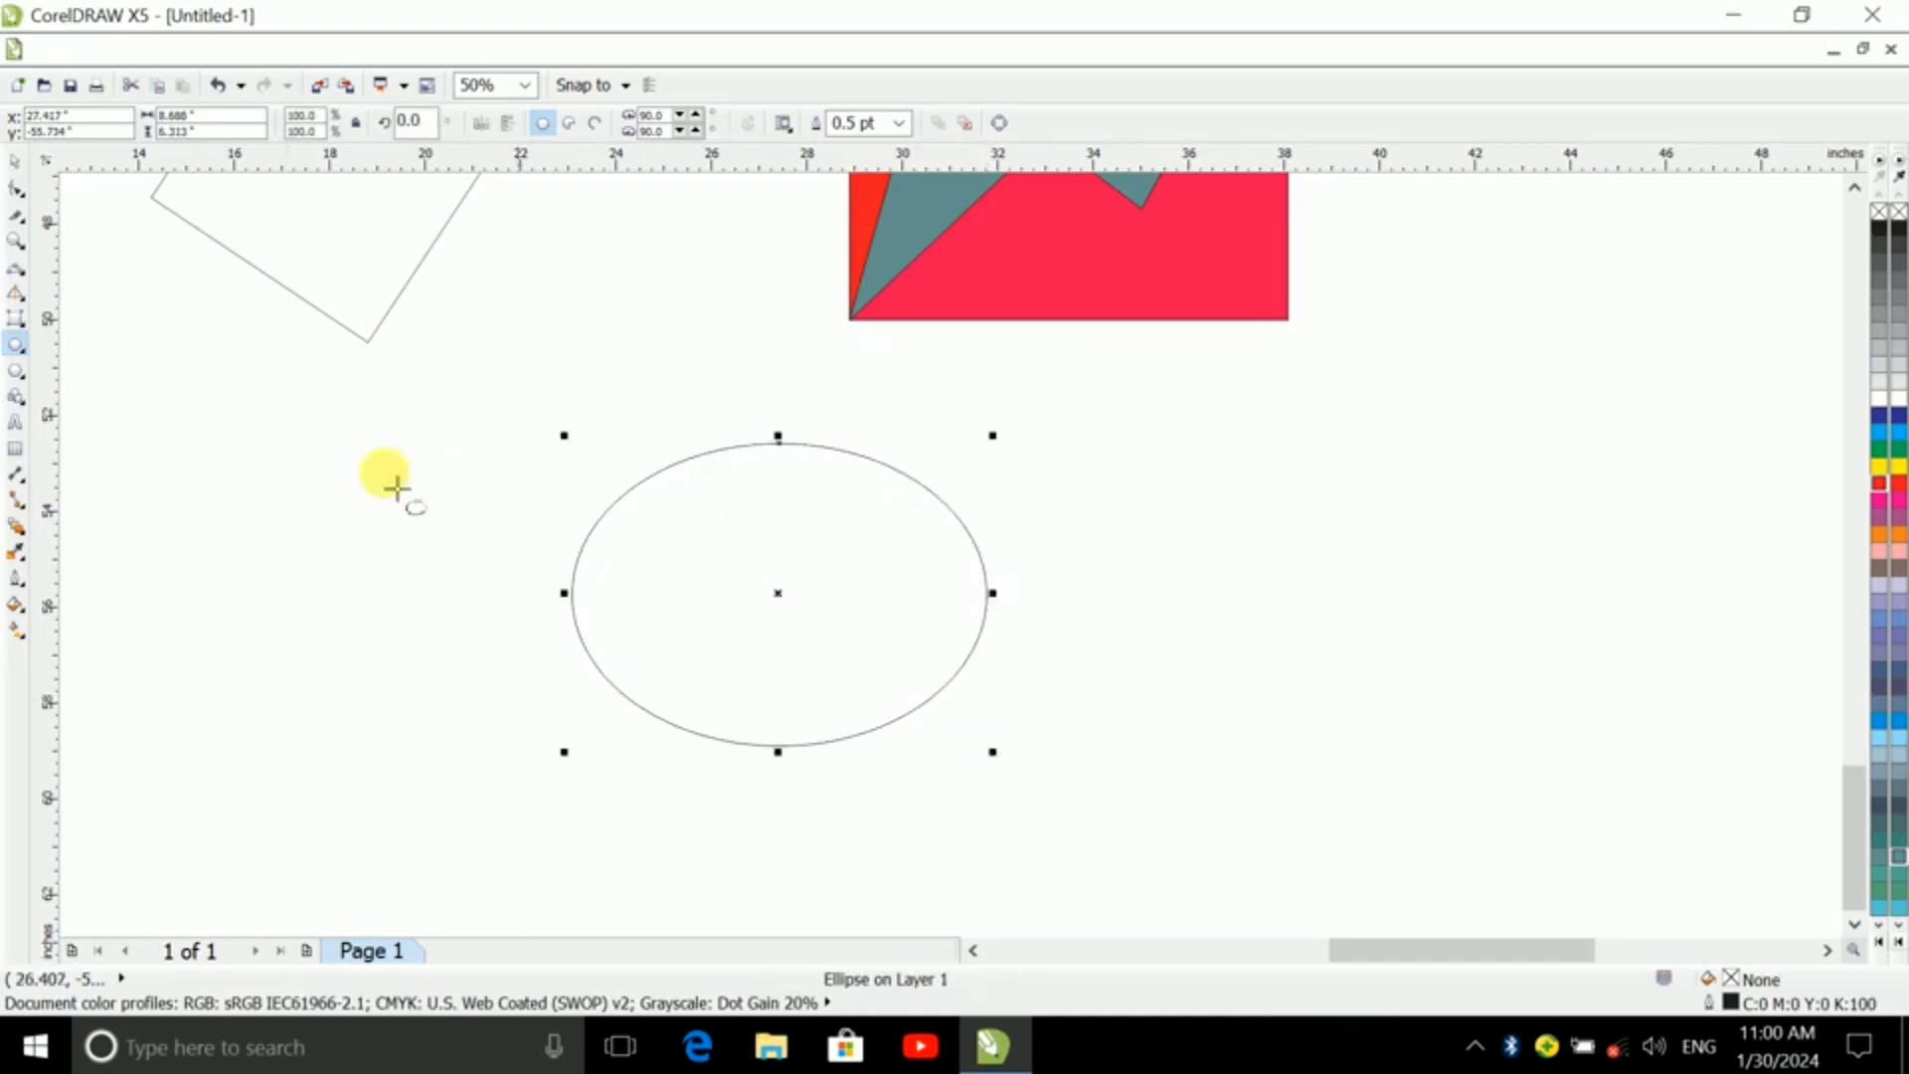
- Draw a tilted 3-Point Ellipse spanning about 6.0 by 5.2 inches to the right of the first ellipse
click(21, 350)
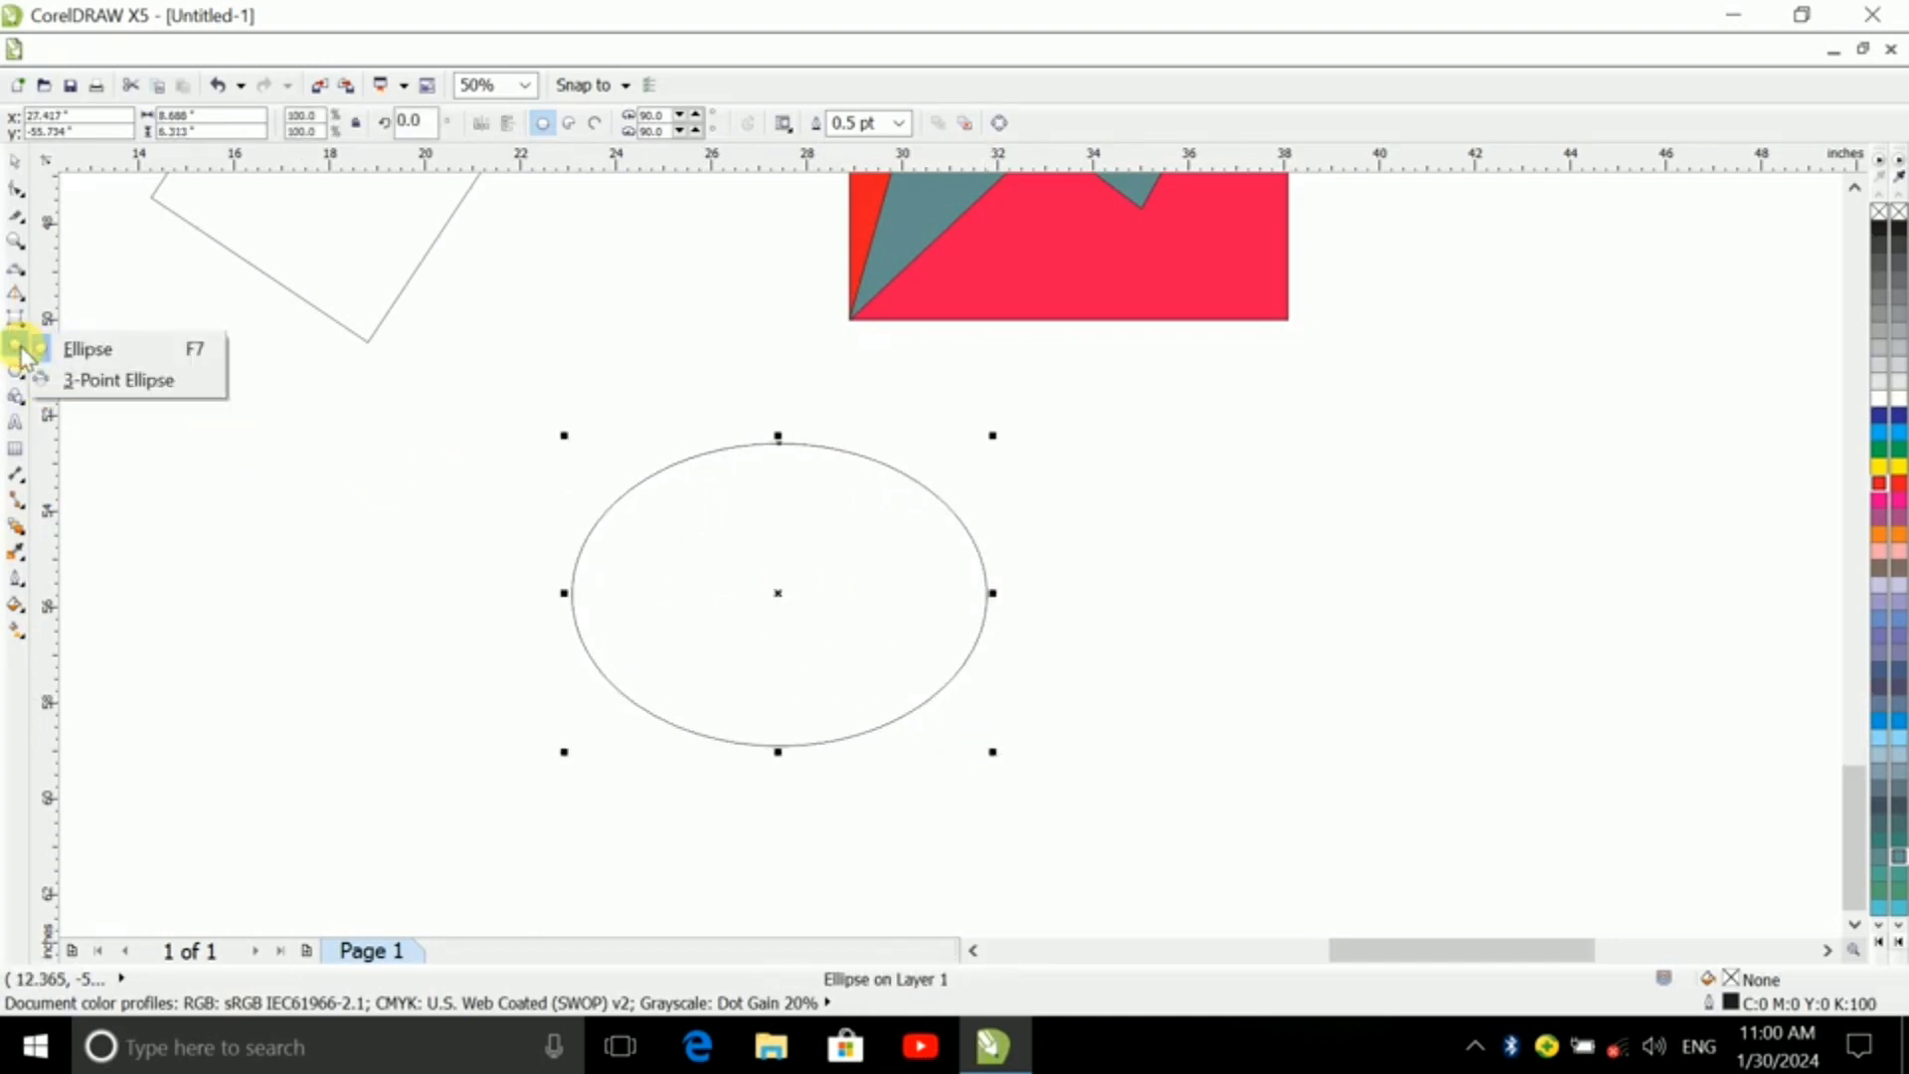
click(116, 379)
drag(1145, 469, 1415, 617)
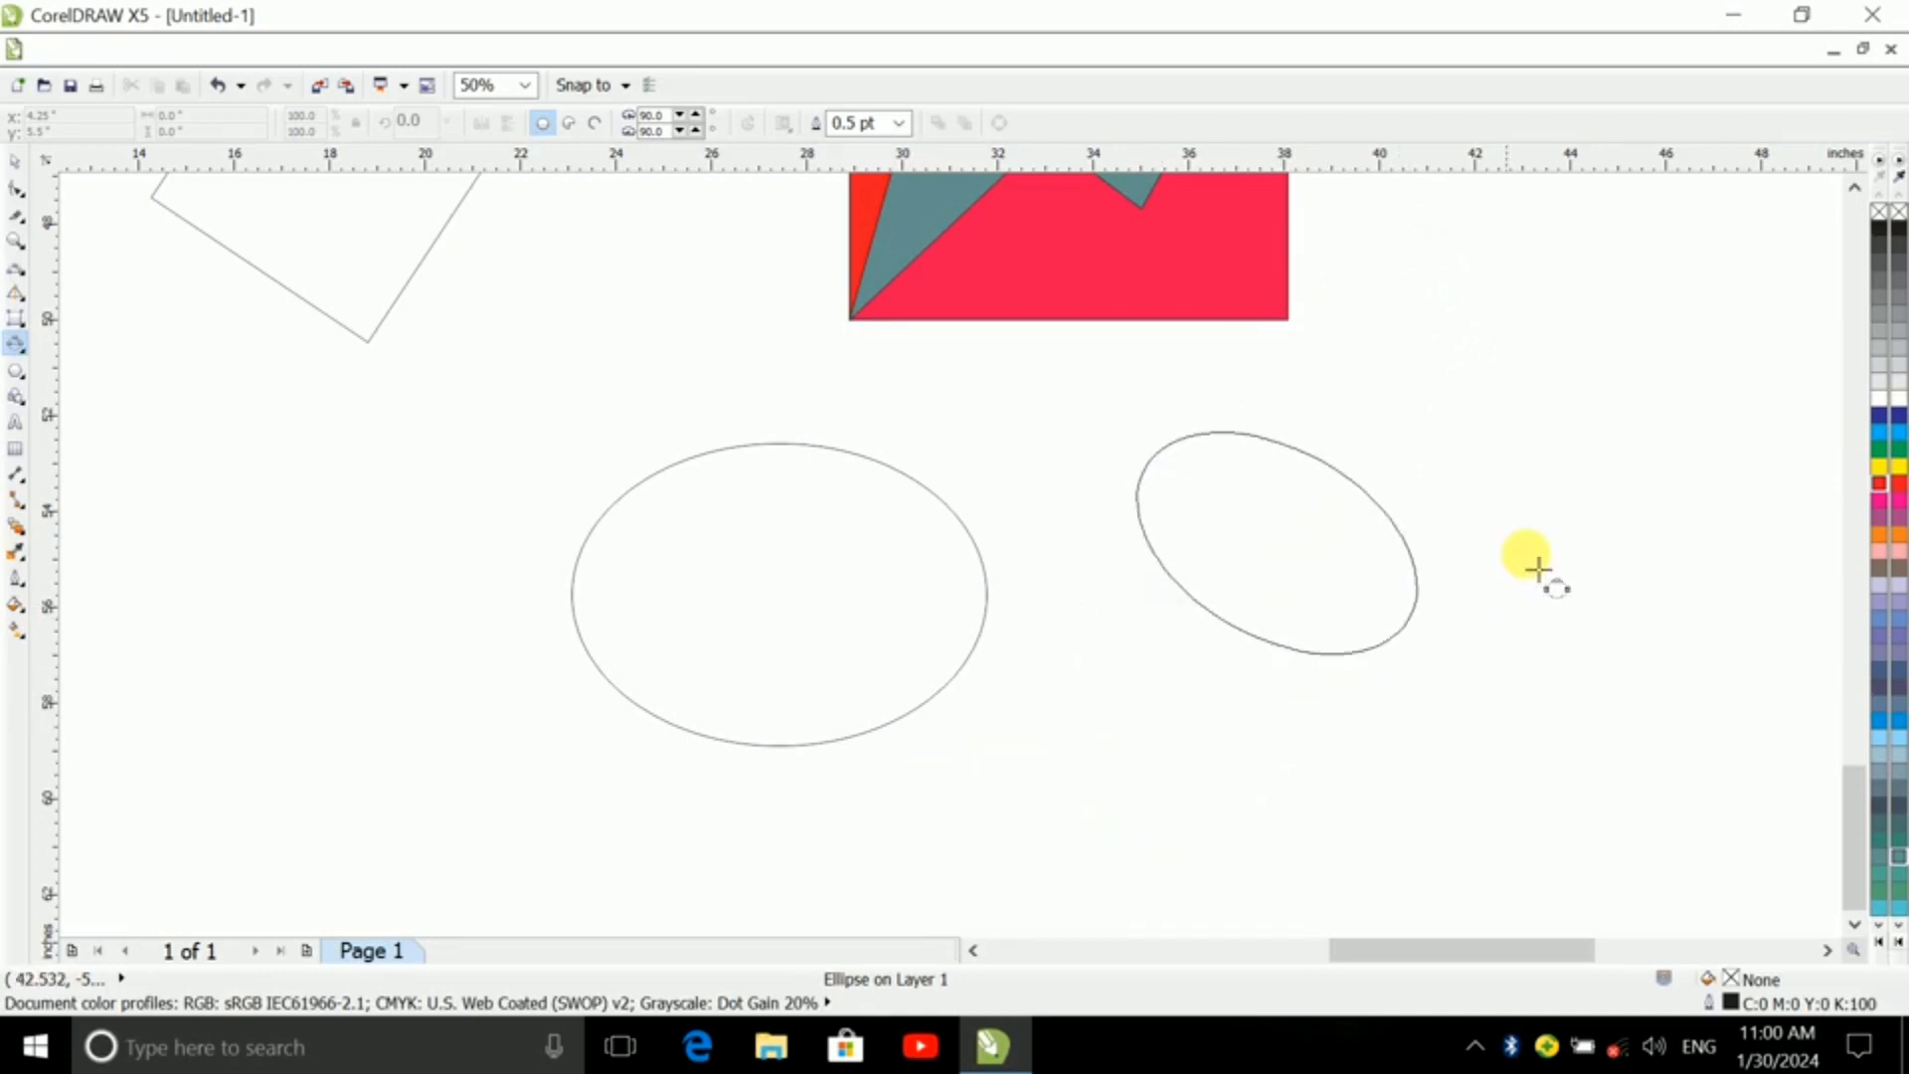
click(1492, 575)
scroll(1144, 587, down, 3)
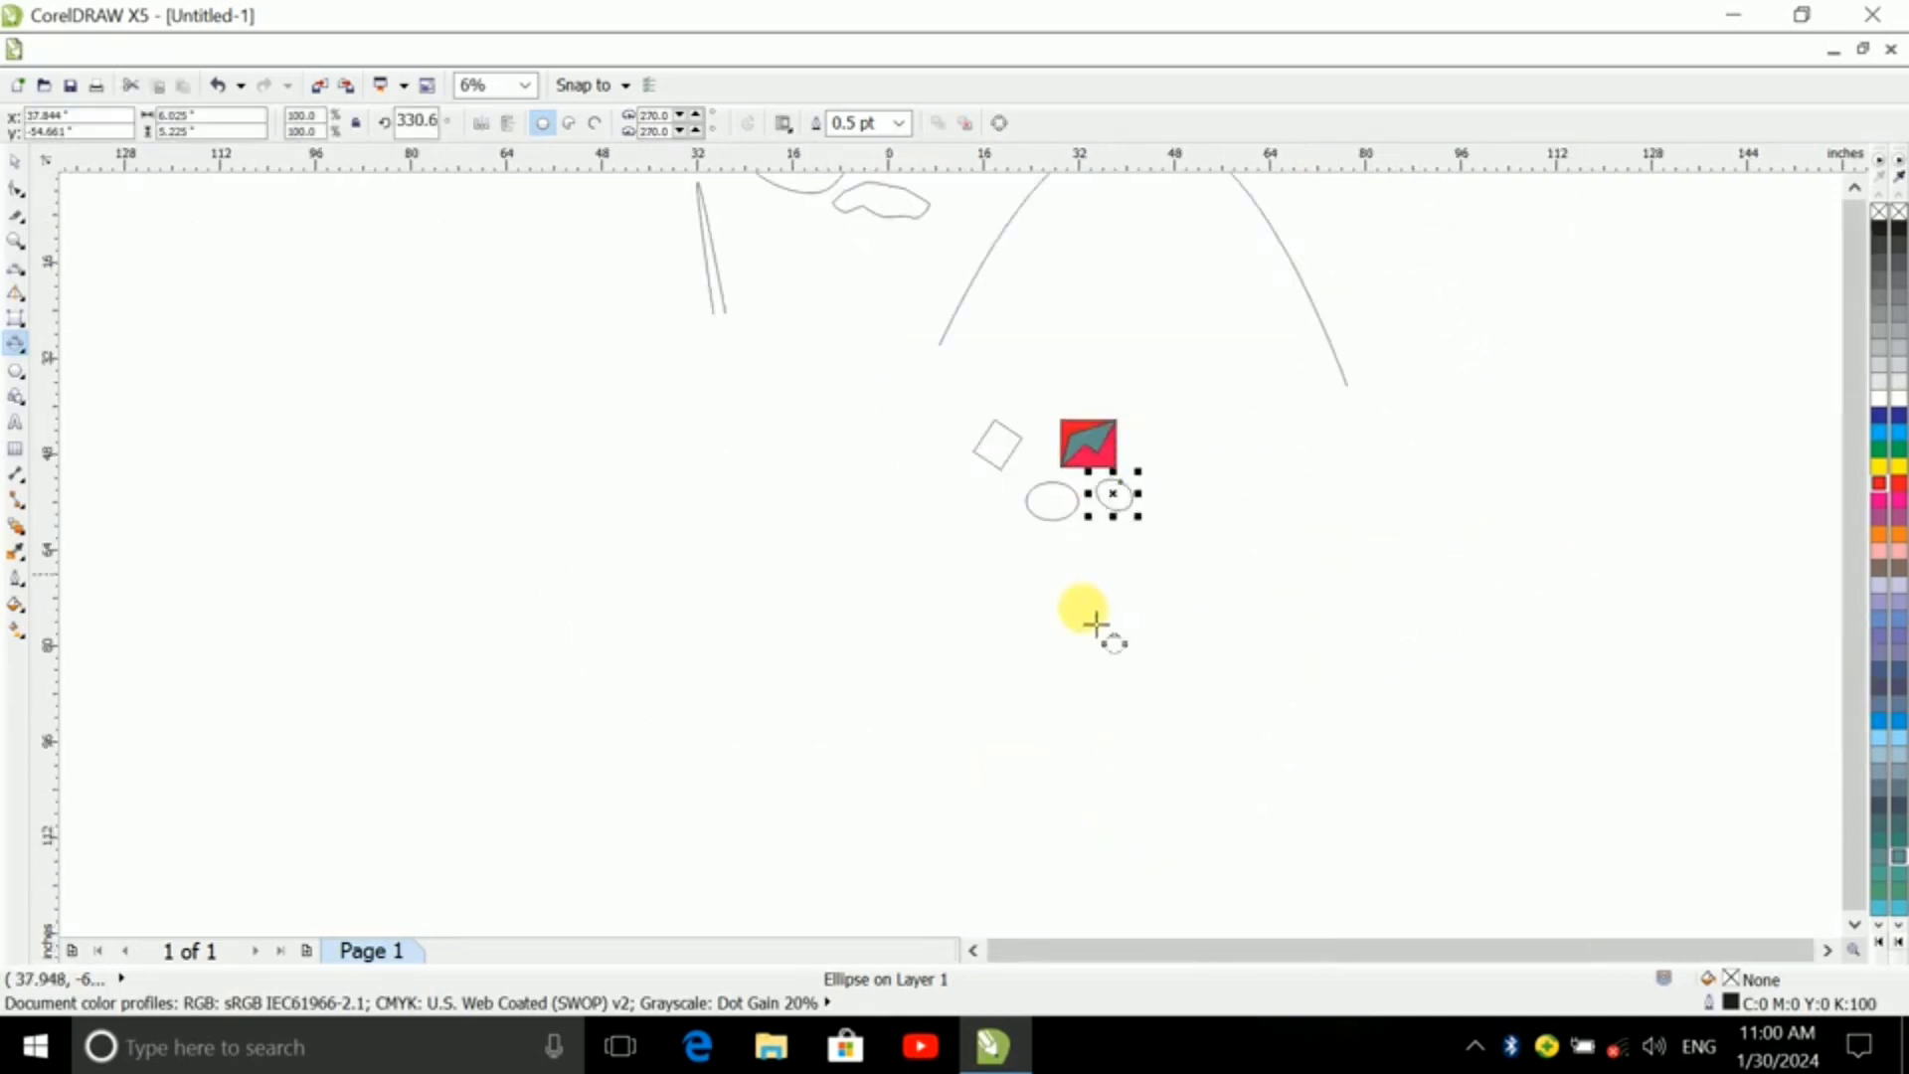
- Draw a large tilted 3-Point Ellipse spanning about 35.7 by 20.6 inches below the two small ellipses
scroll(1015, 631, up, 1)
drag(840, 494, 1278, 654)
click(1286, 534)
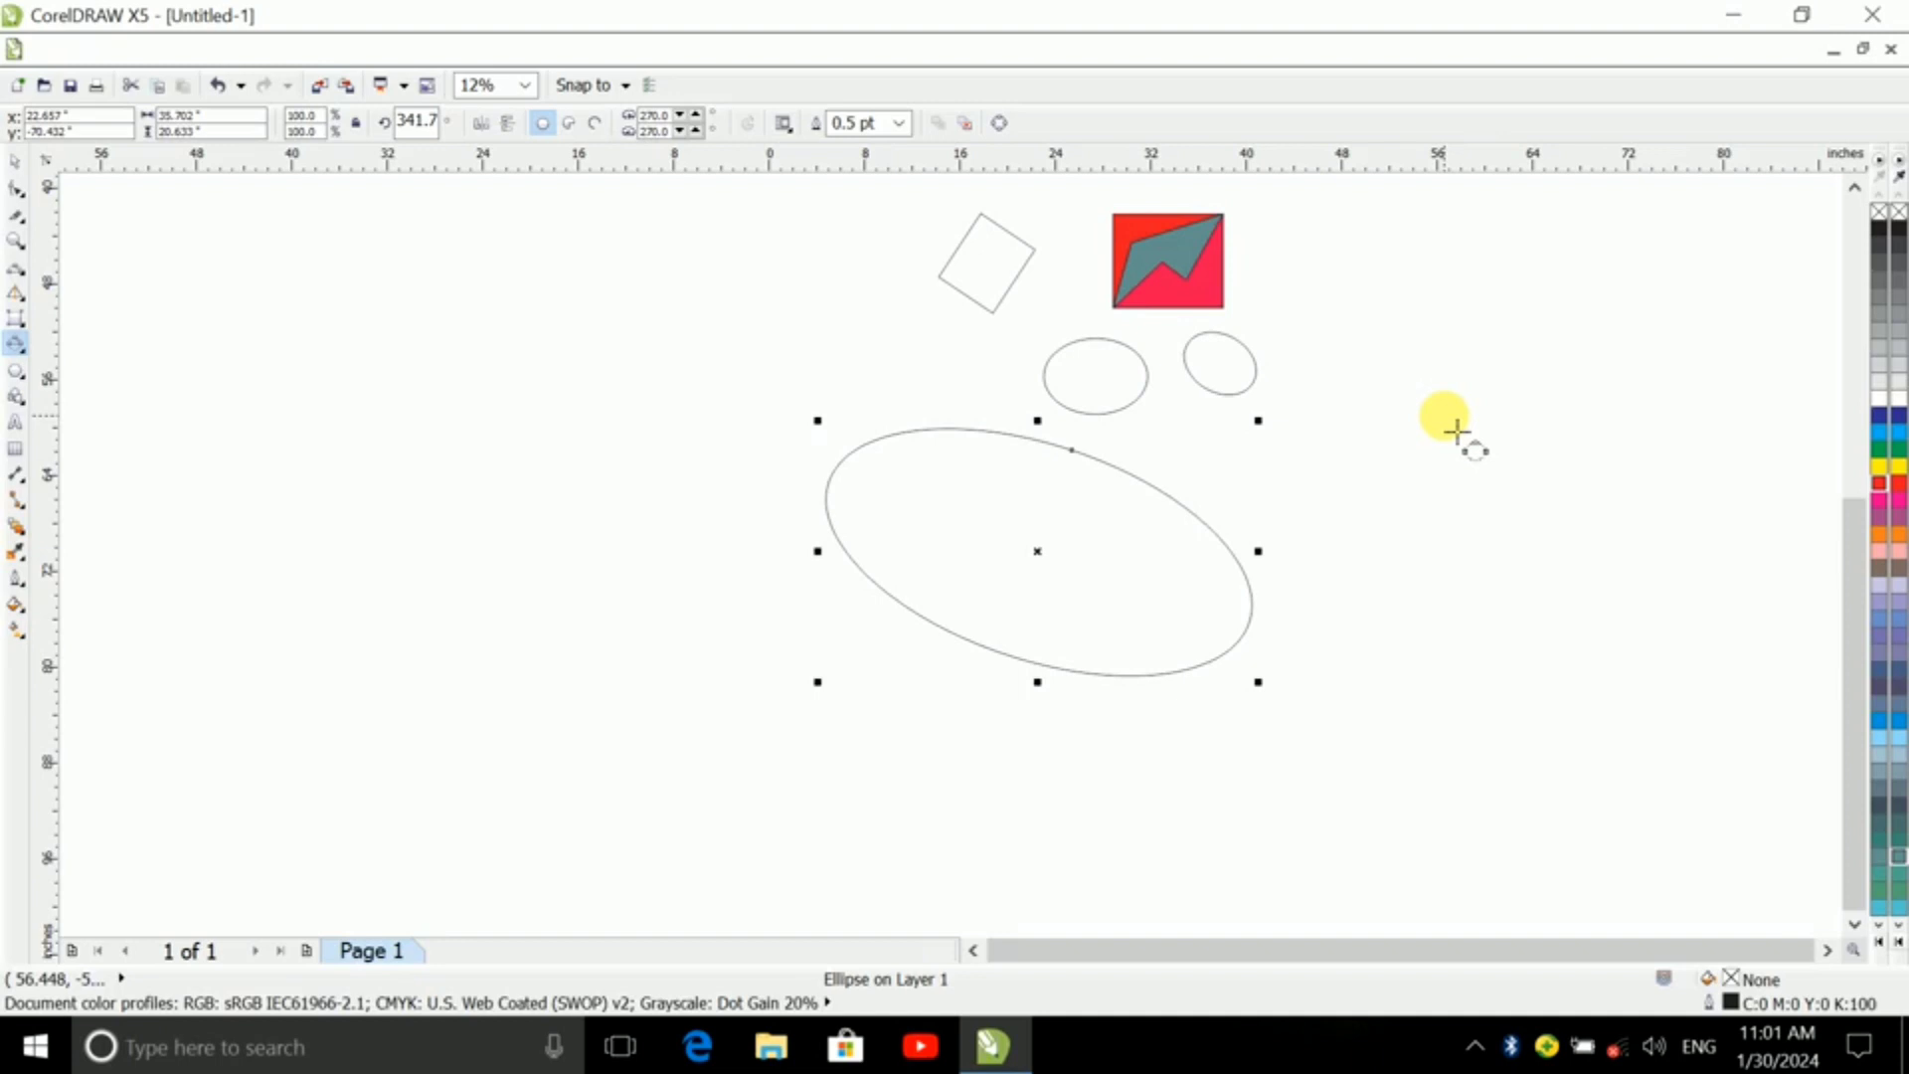
- Draw a five-sided polygon about 16.4 by 12.4 inches on the empty area to the left of the large ellipse
click(17, 373)
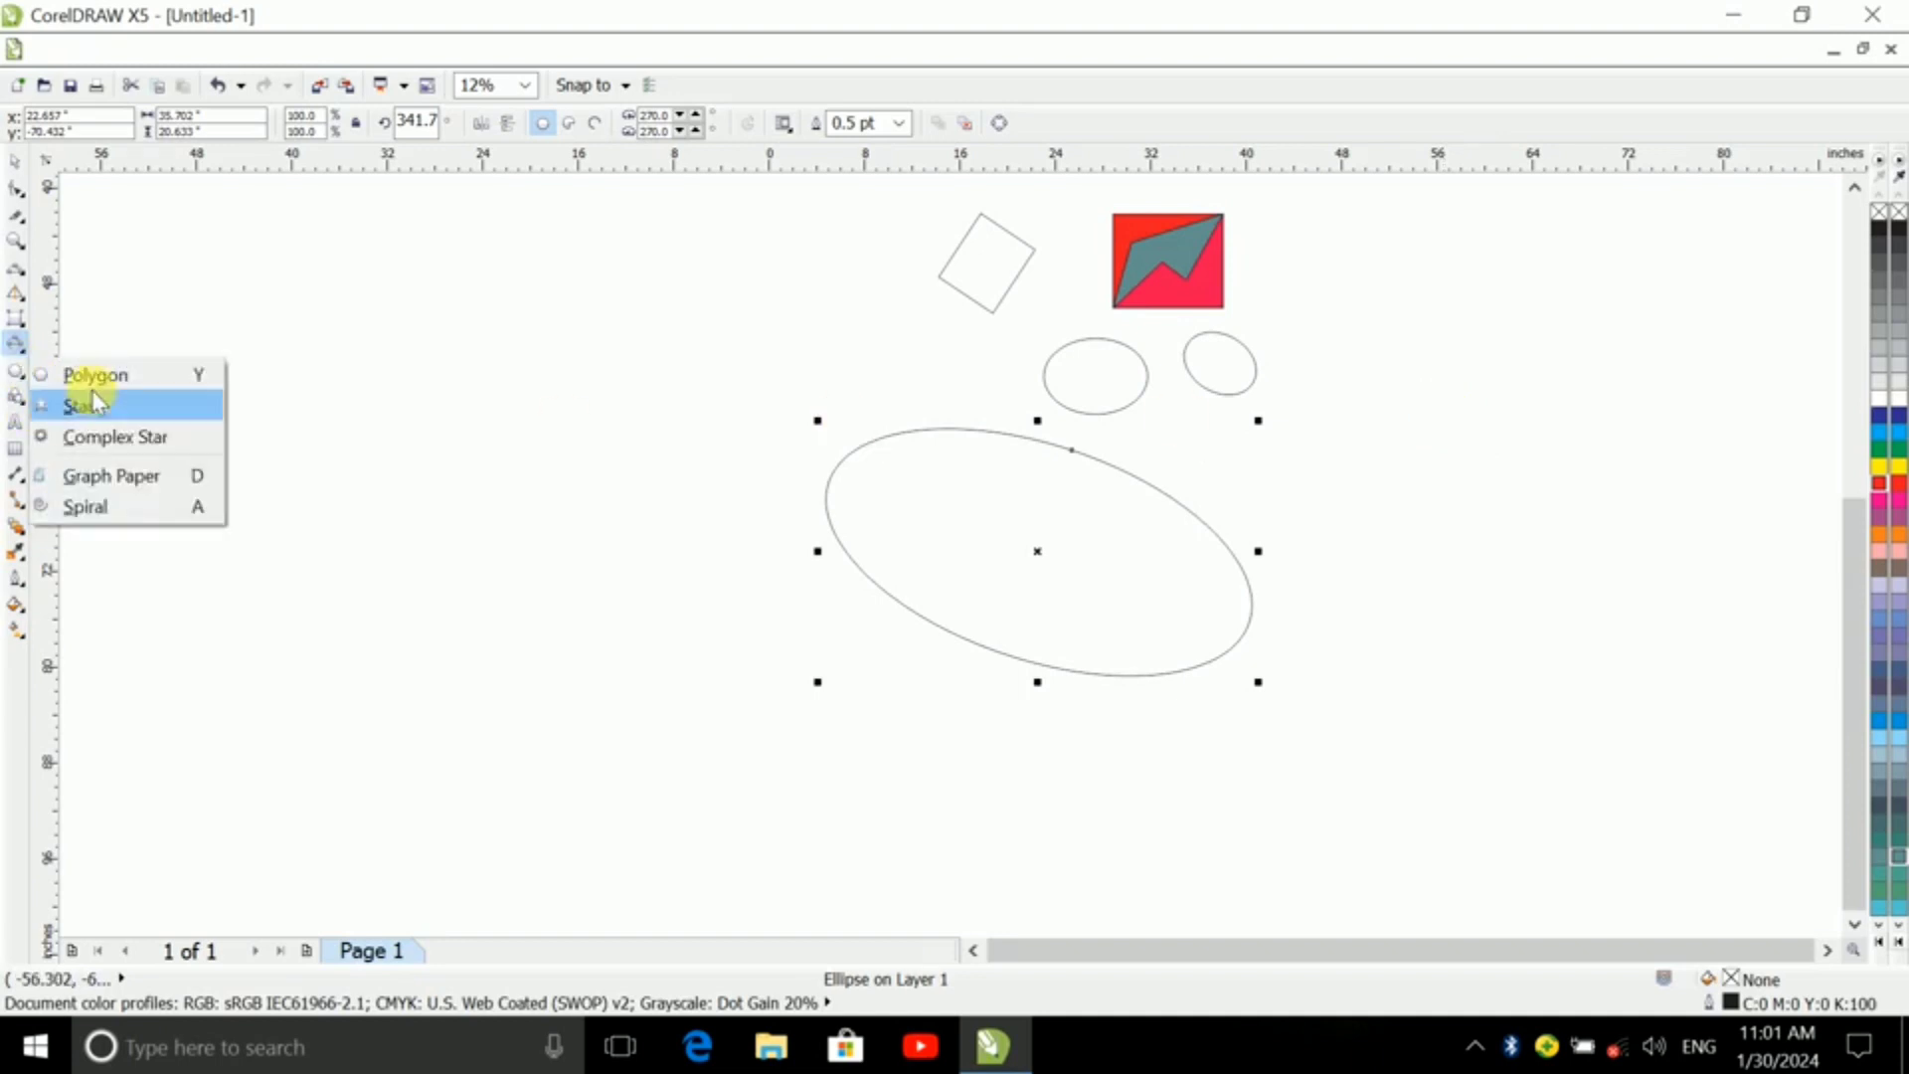
click(116, 375)
drag(187, 311, 398, 472)
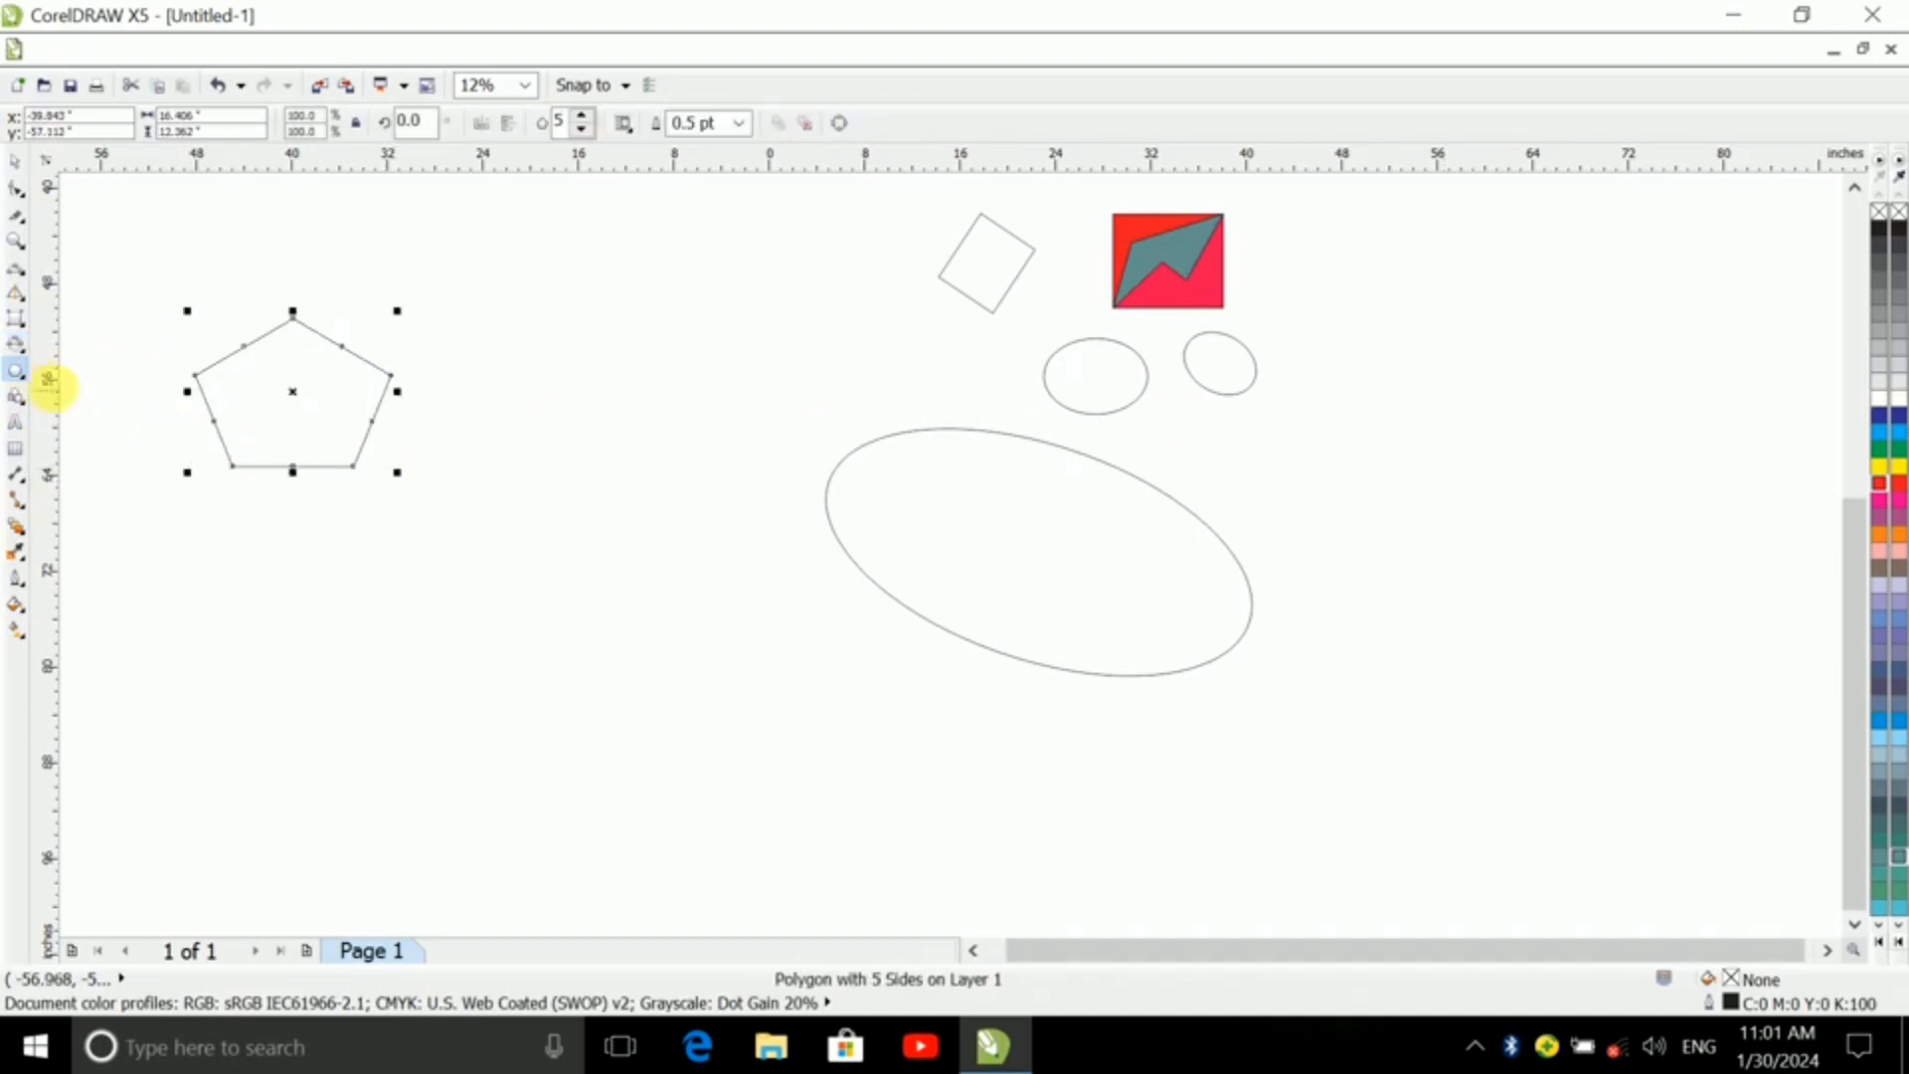
- Draw a nine-pointed complex star about 31.8 by 26.5 inches overlapping the large ellipse's left side and fill it with magenta (C:0 M:100 Y:0 K:0)
click(22, 378)
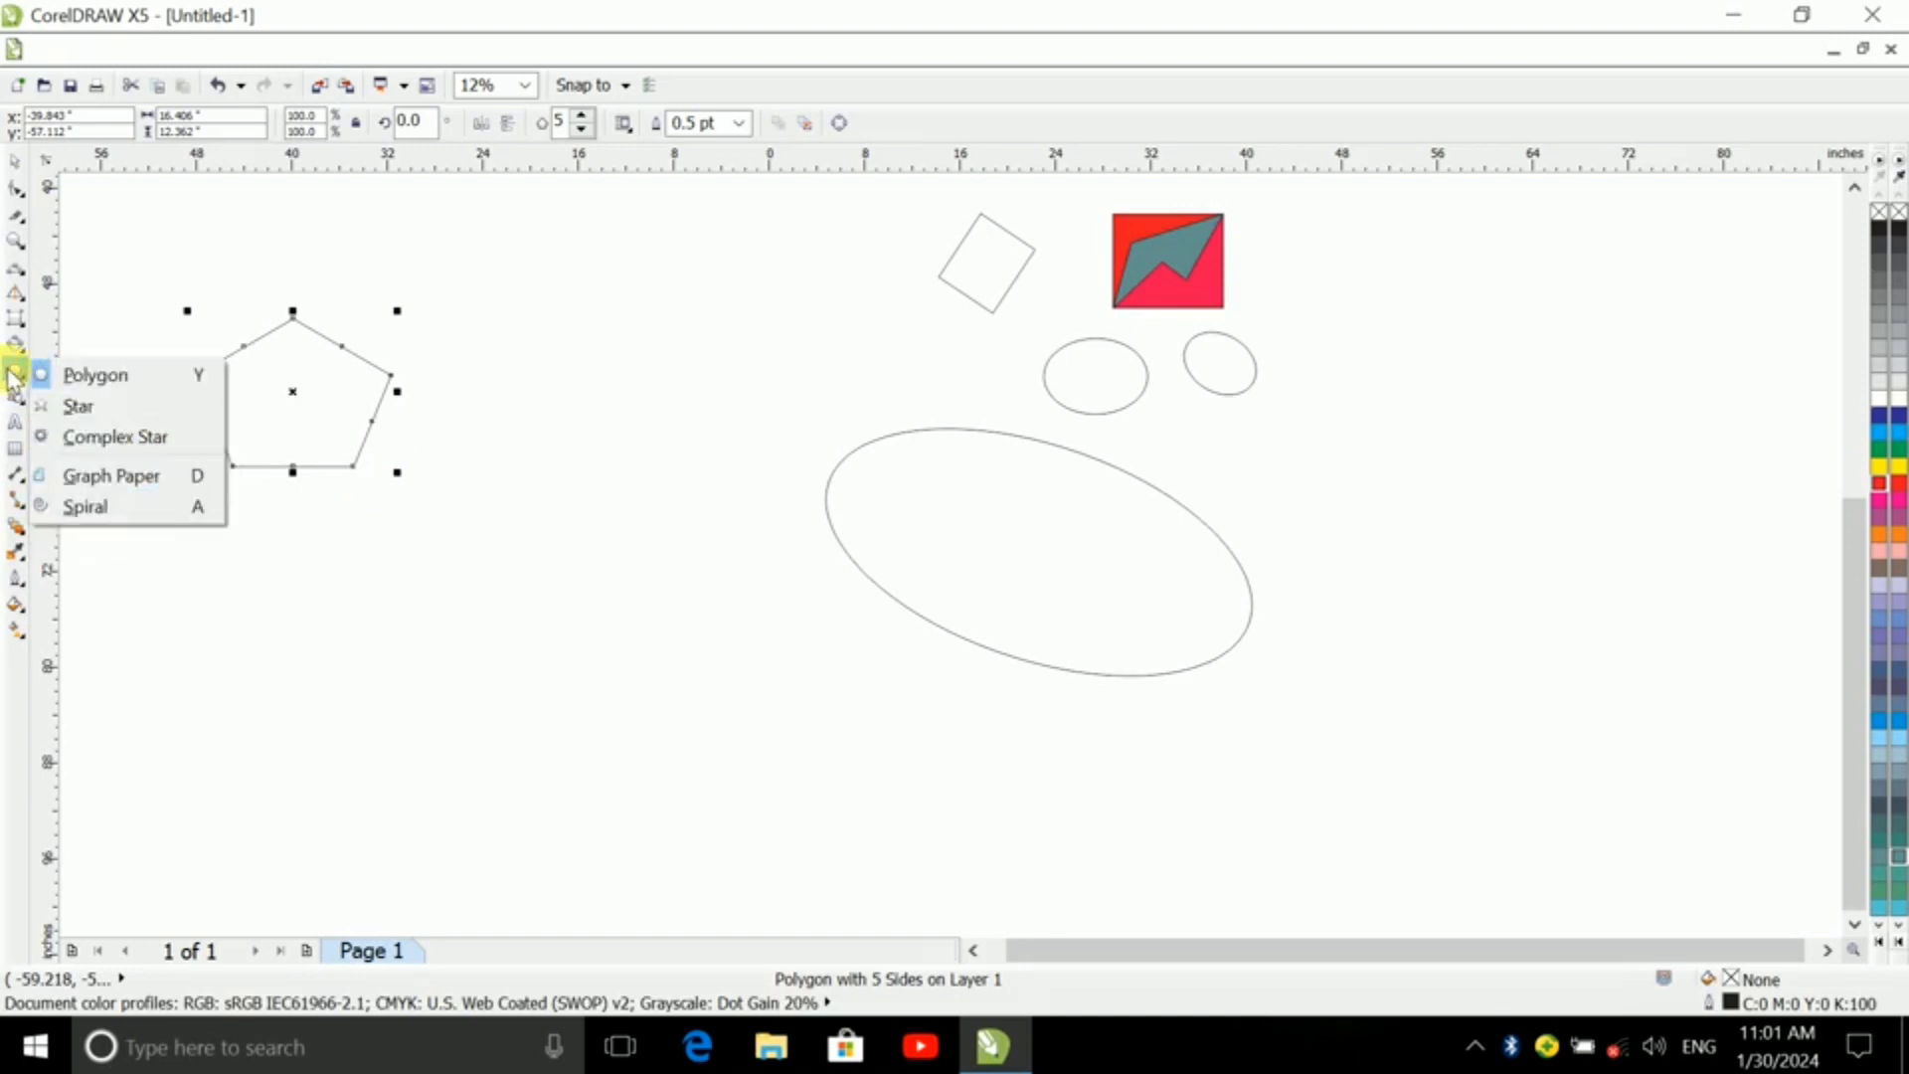
click(123, 438)
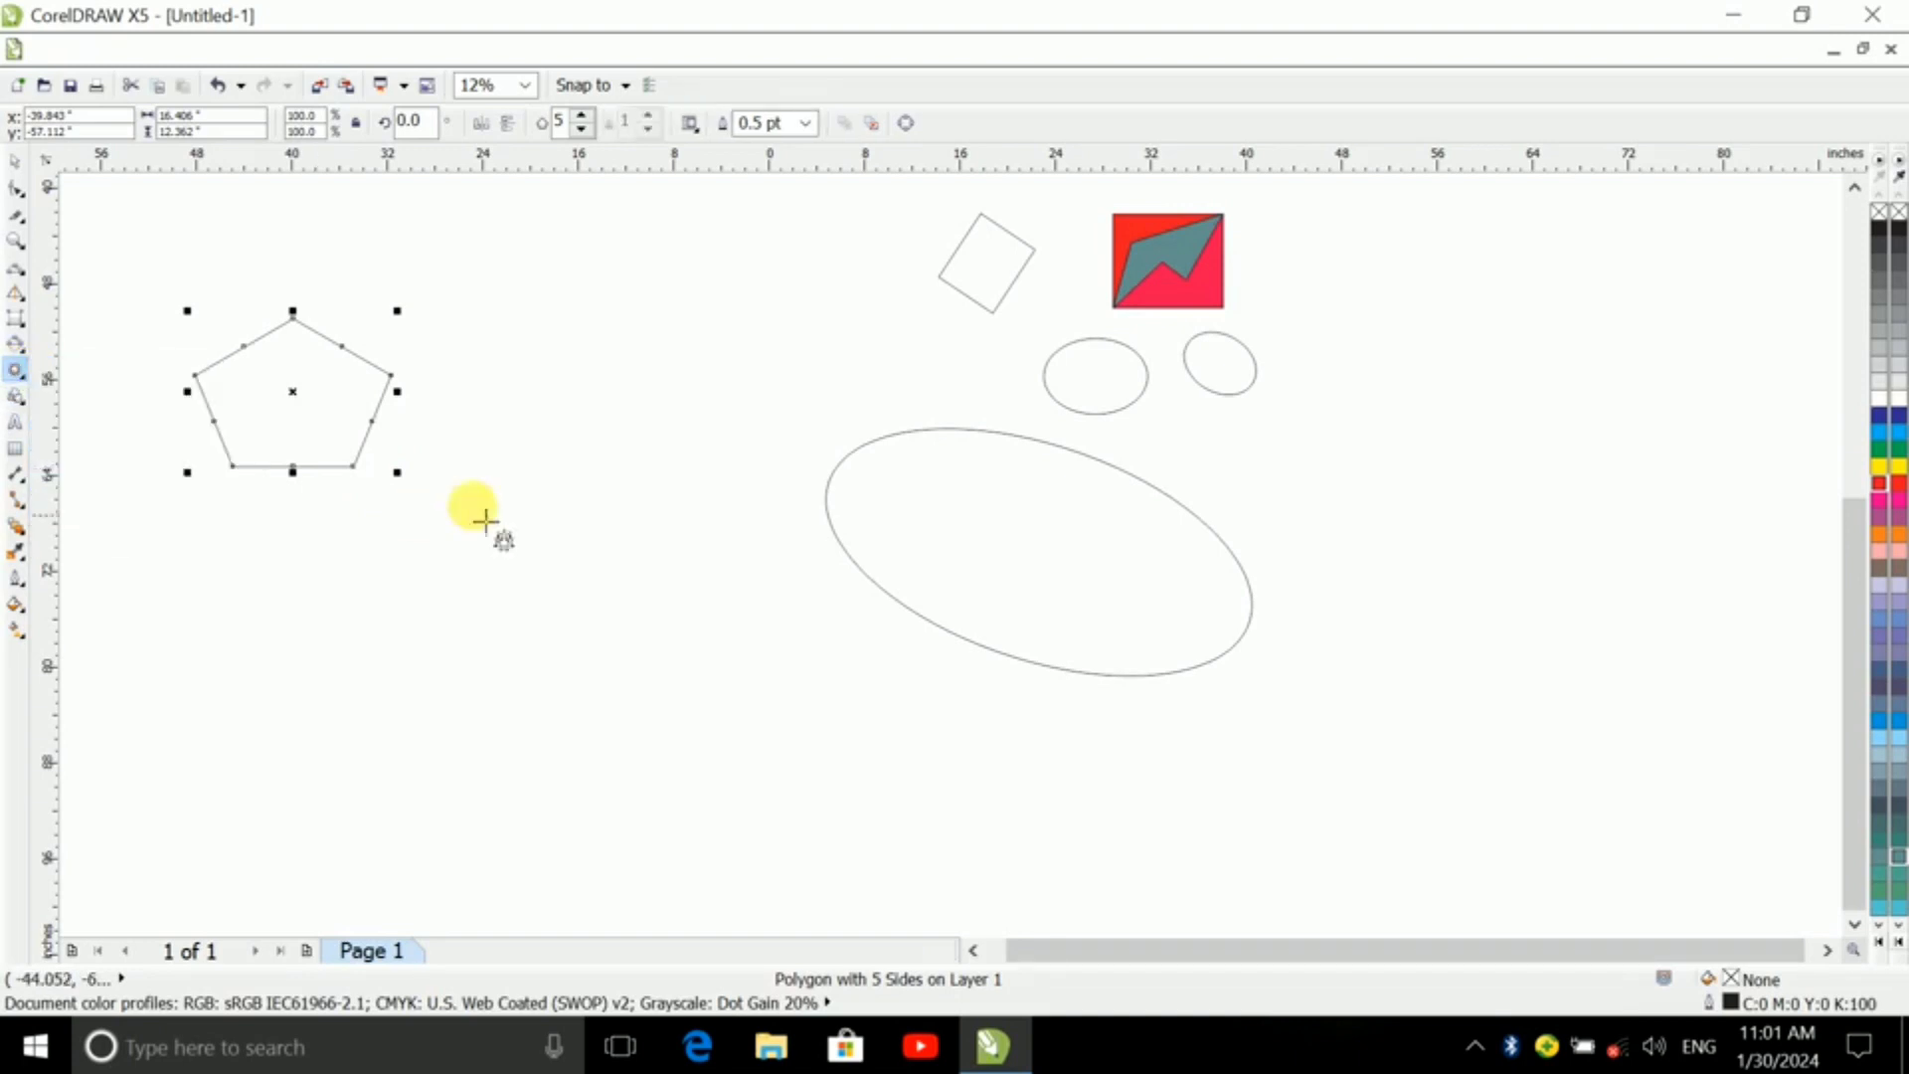
drag(497, 419, 885, 727)
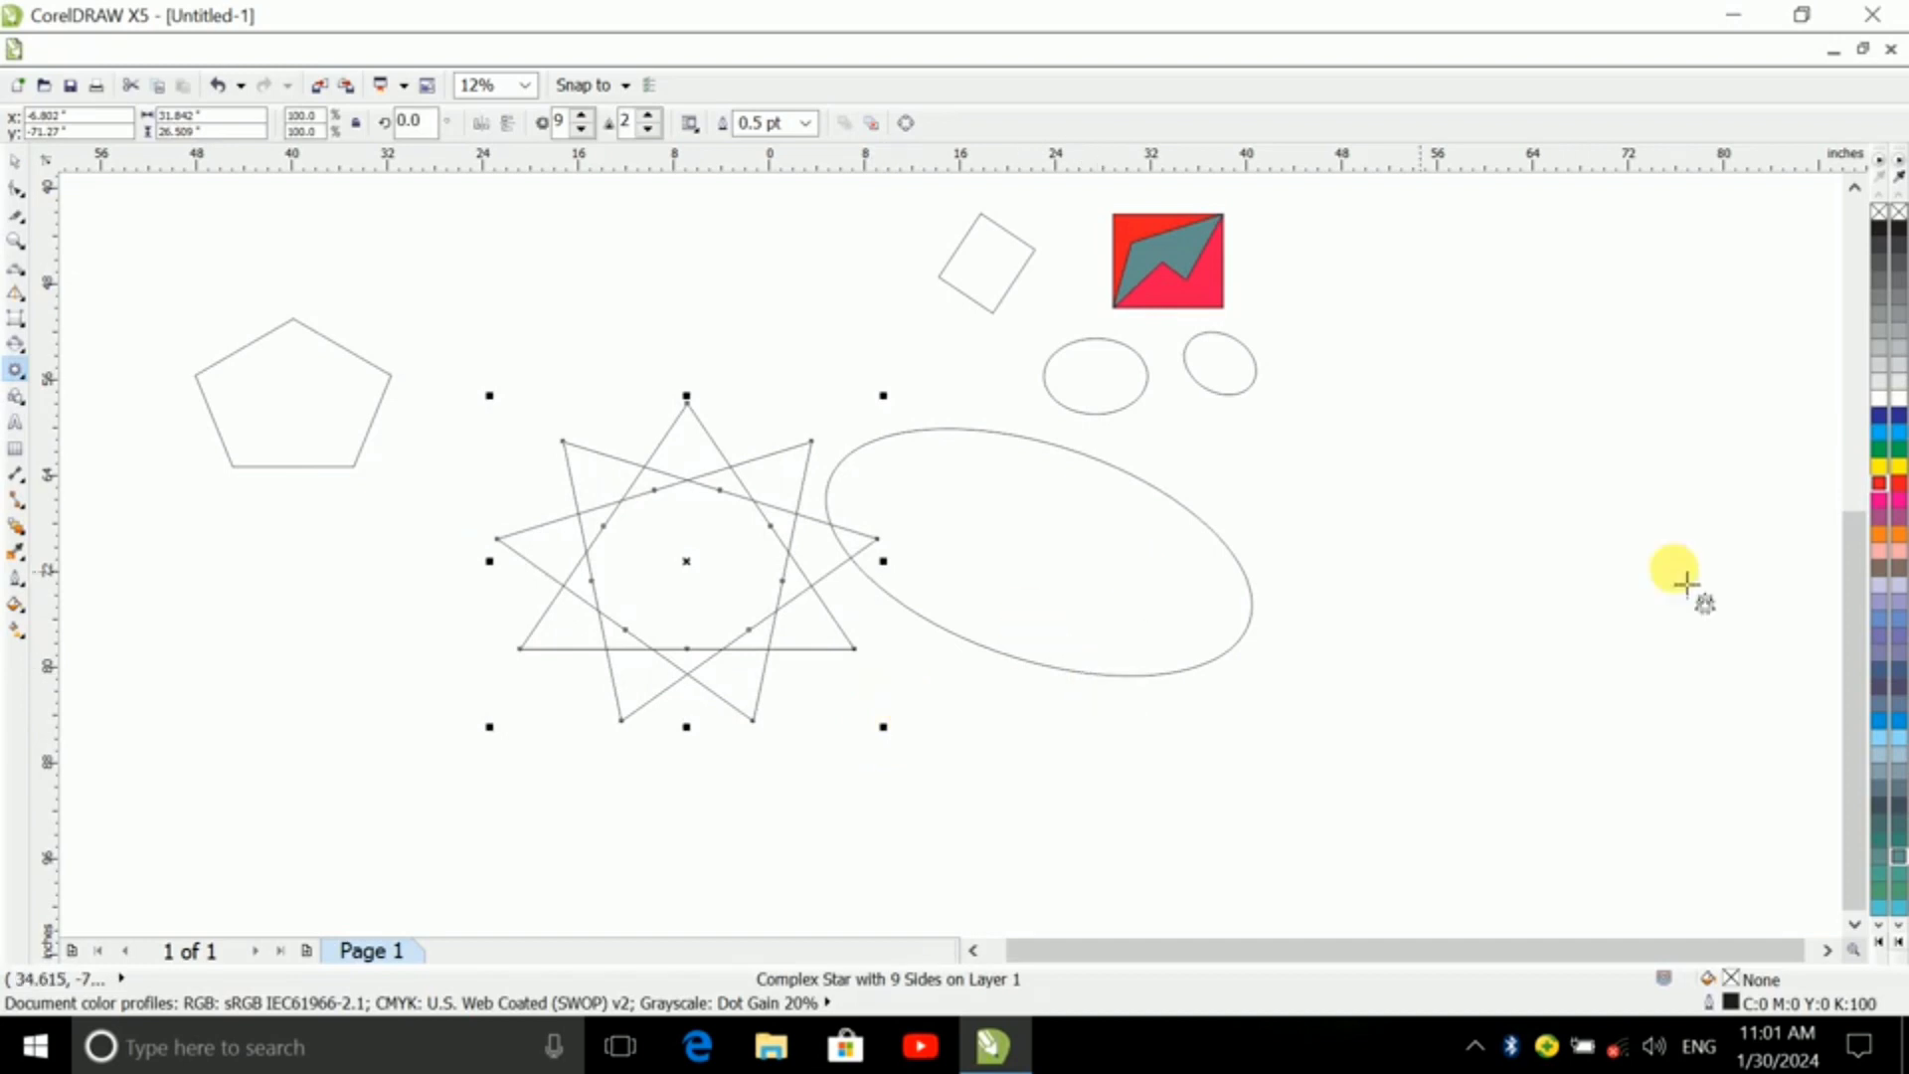
click(1899, 505)
scroll(1001, 567, up, 3)
scroll(1022, 580, down, 4)
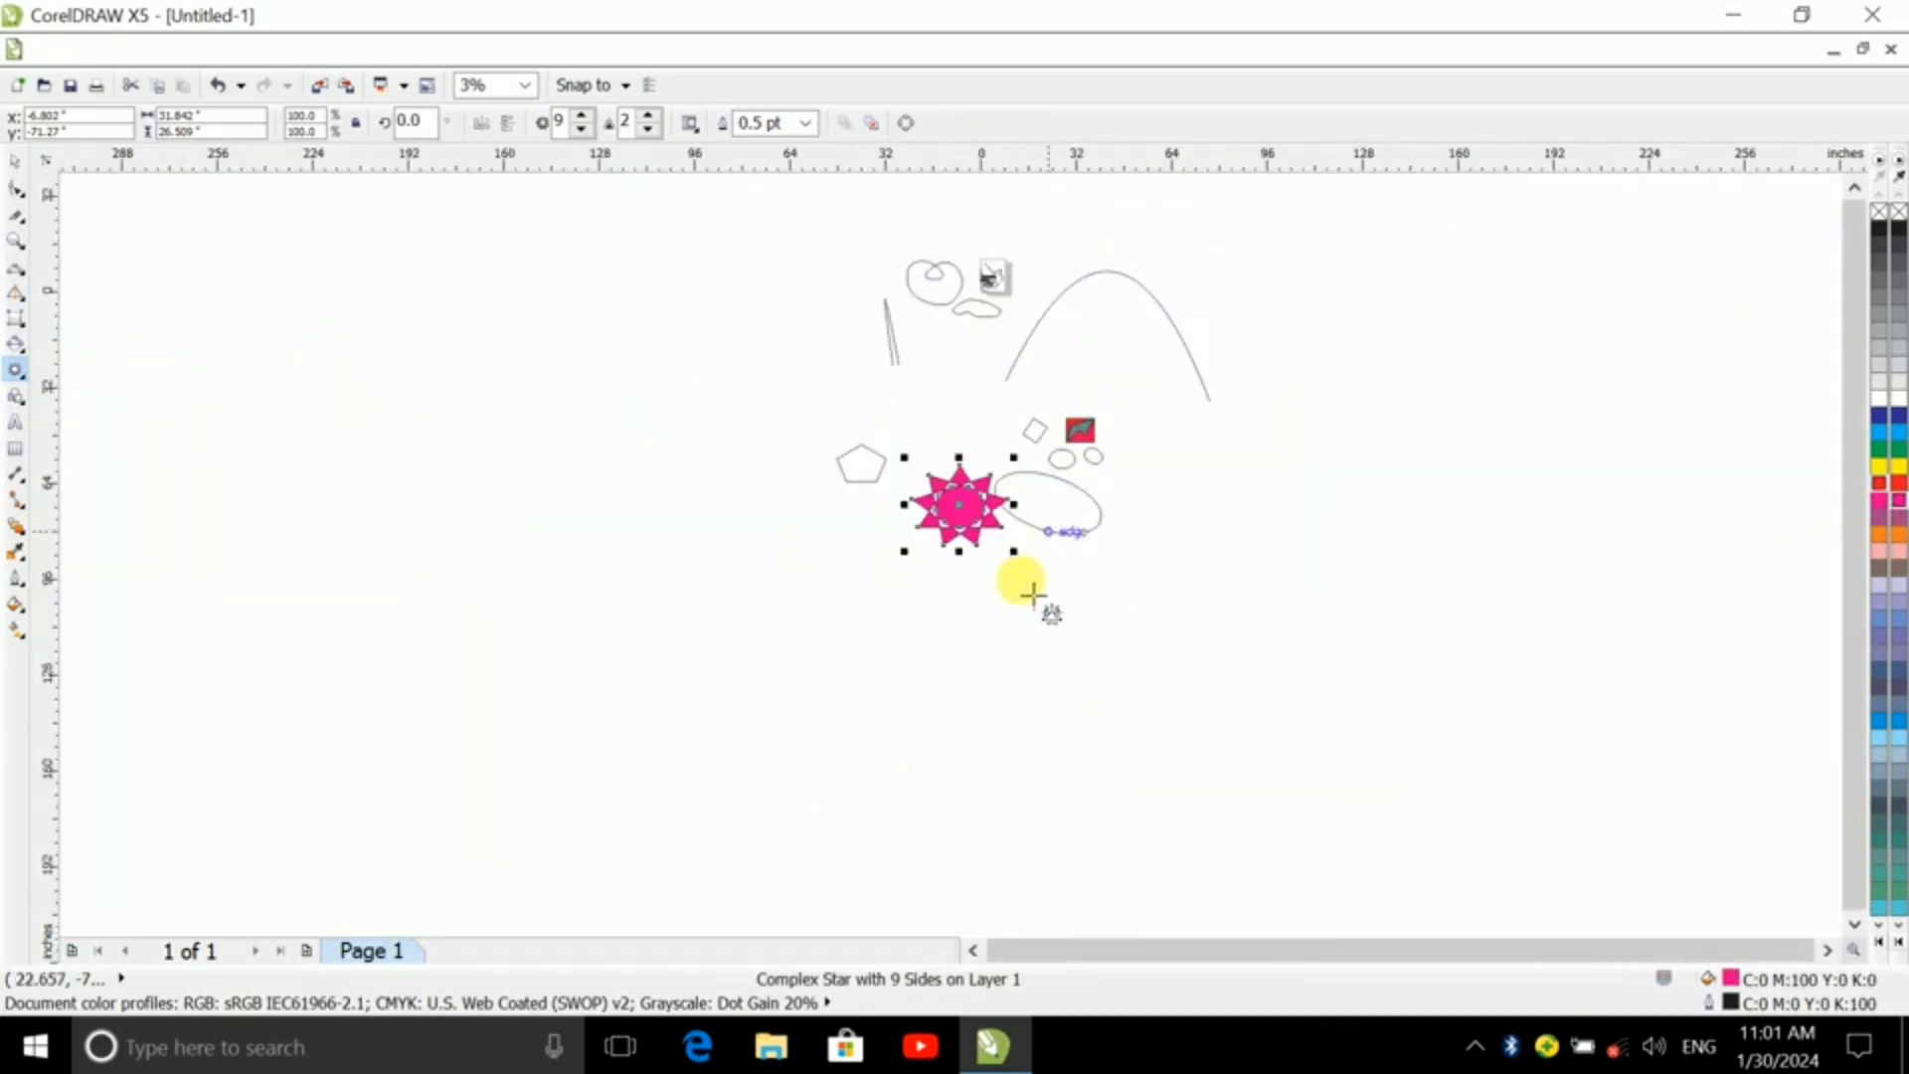
- Draw a graph paper grid of 4 columns and 3 rows below and to the left of the magenta star
scroll(997, 640, up, 2)
click(17, 372)
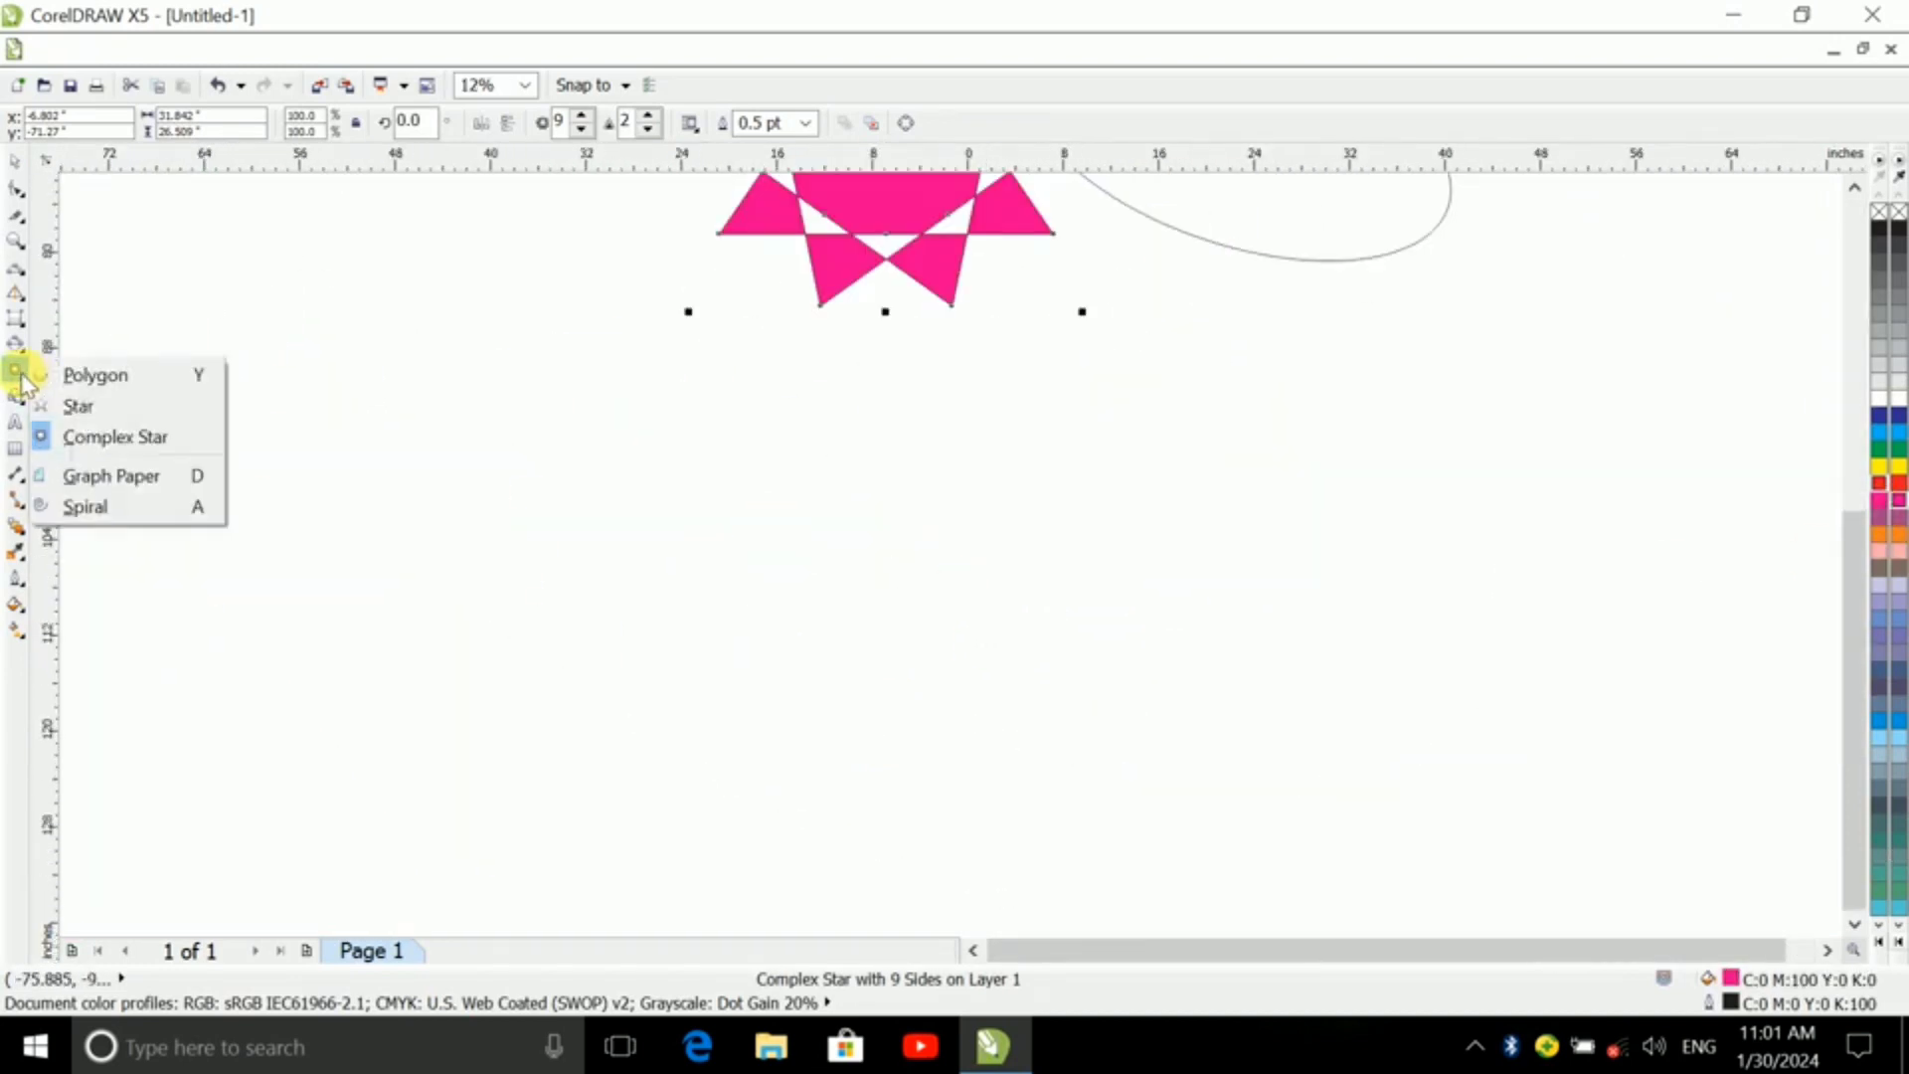
click(76, 472)
drag(469, 375, 737, 706)
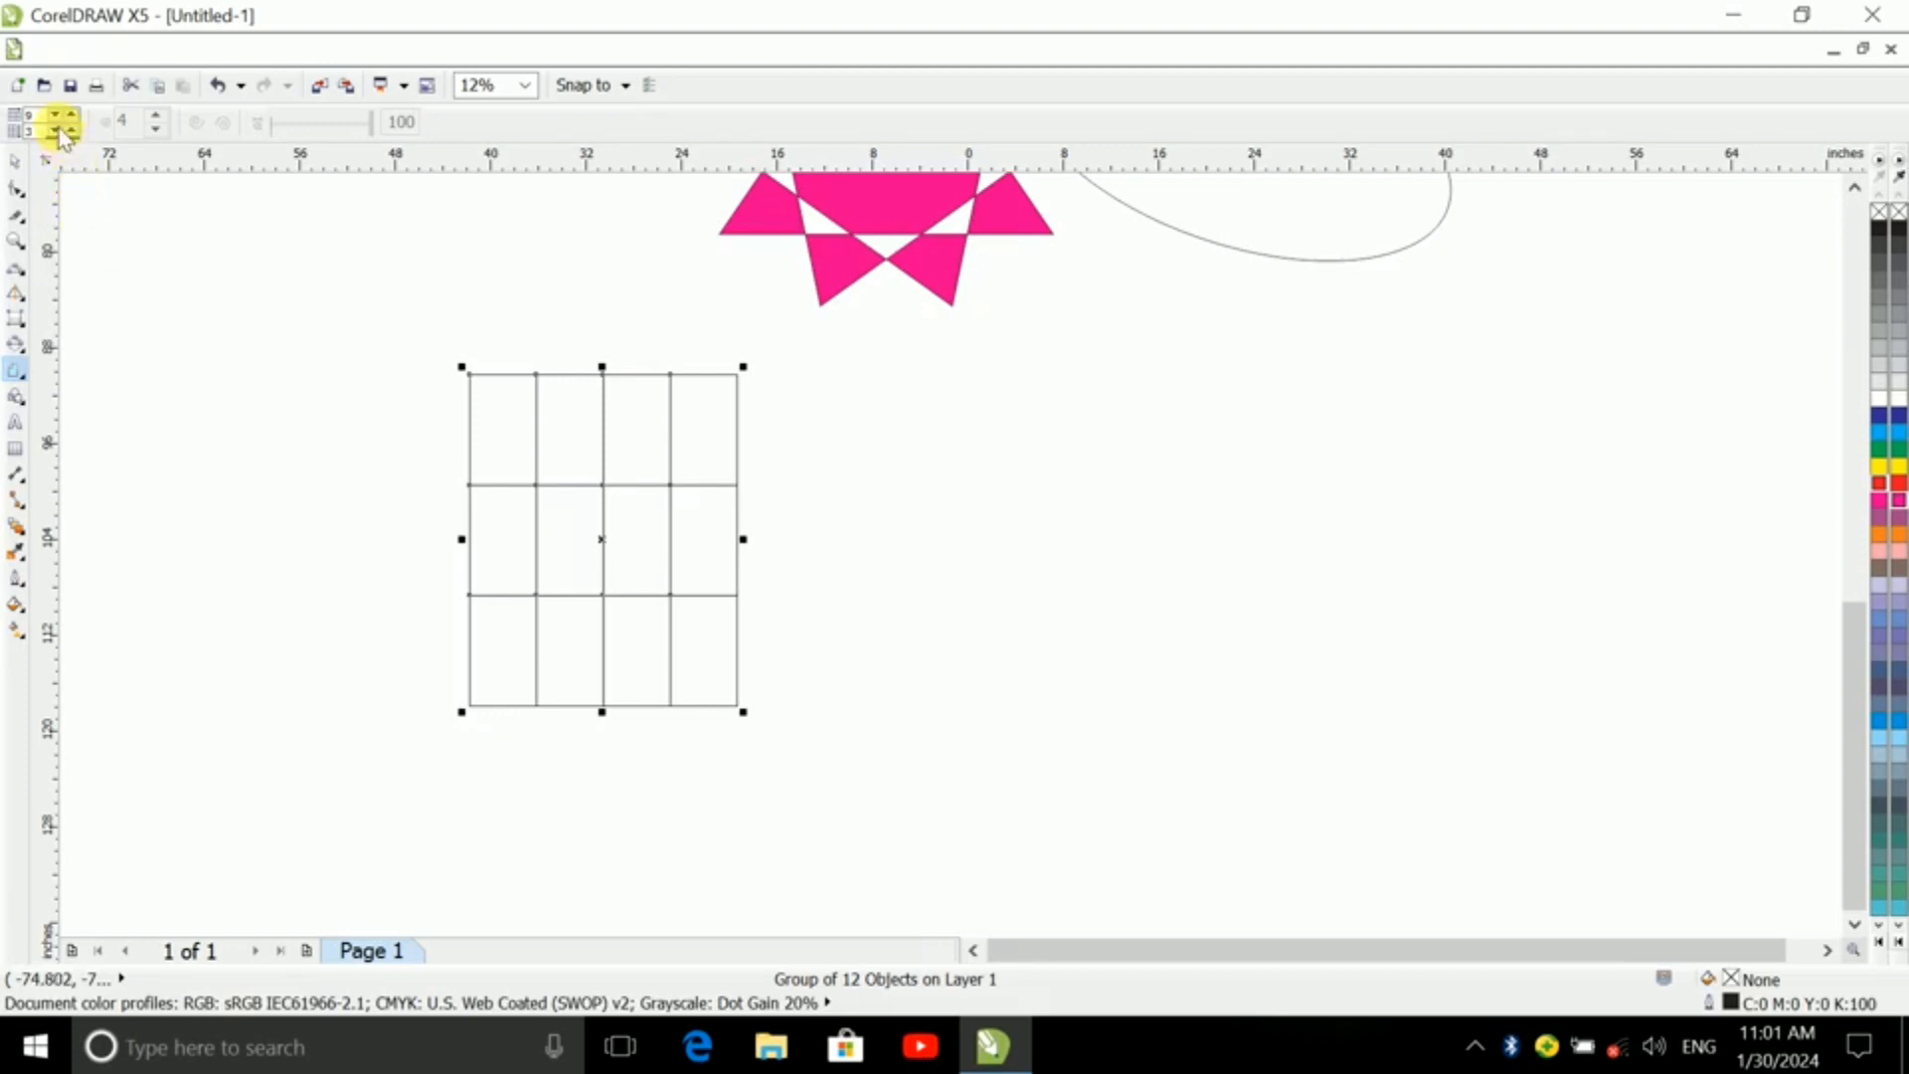
- Set the graph paper rows to 5 and draw a second, larger grid of 9 columns to the right of the first
click(56, 130)
click(56, 131)
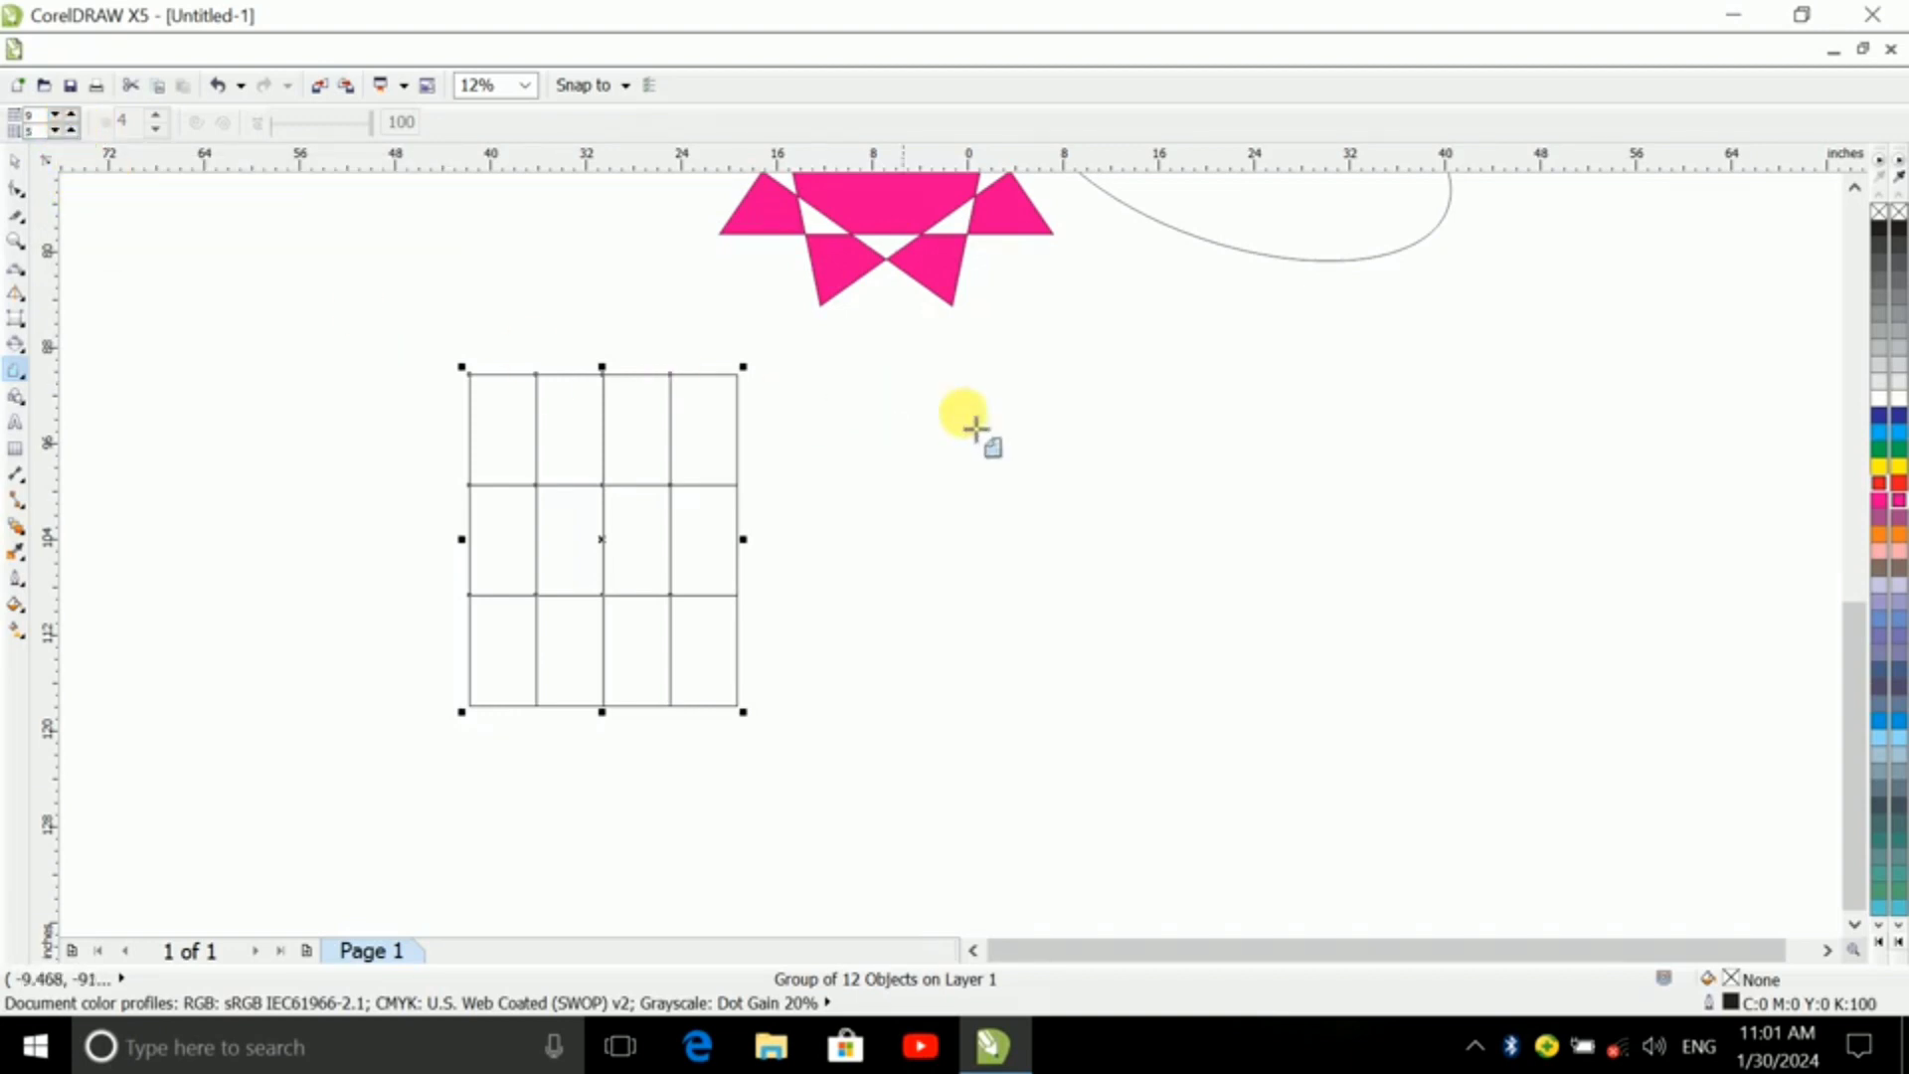
drag(971, 360, 1412, 830)
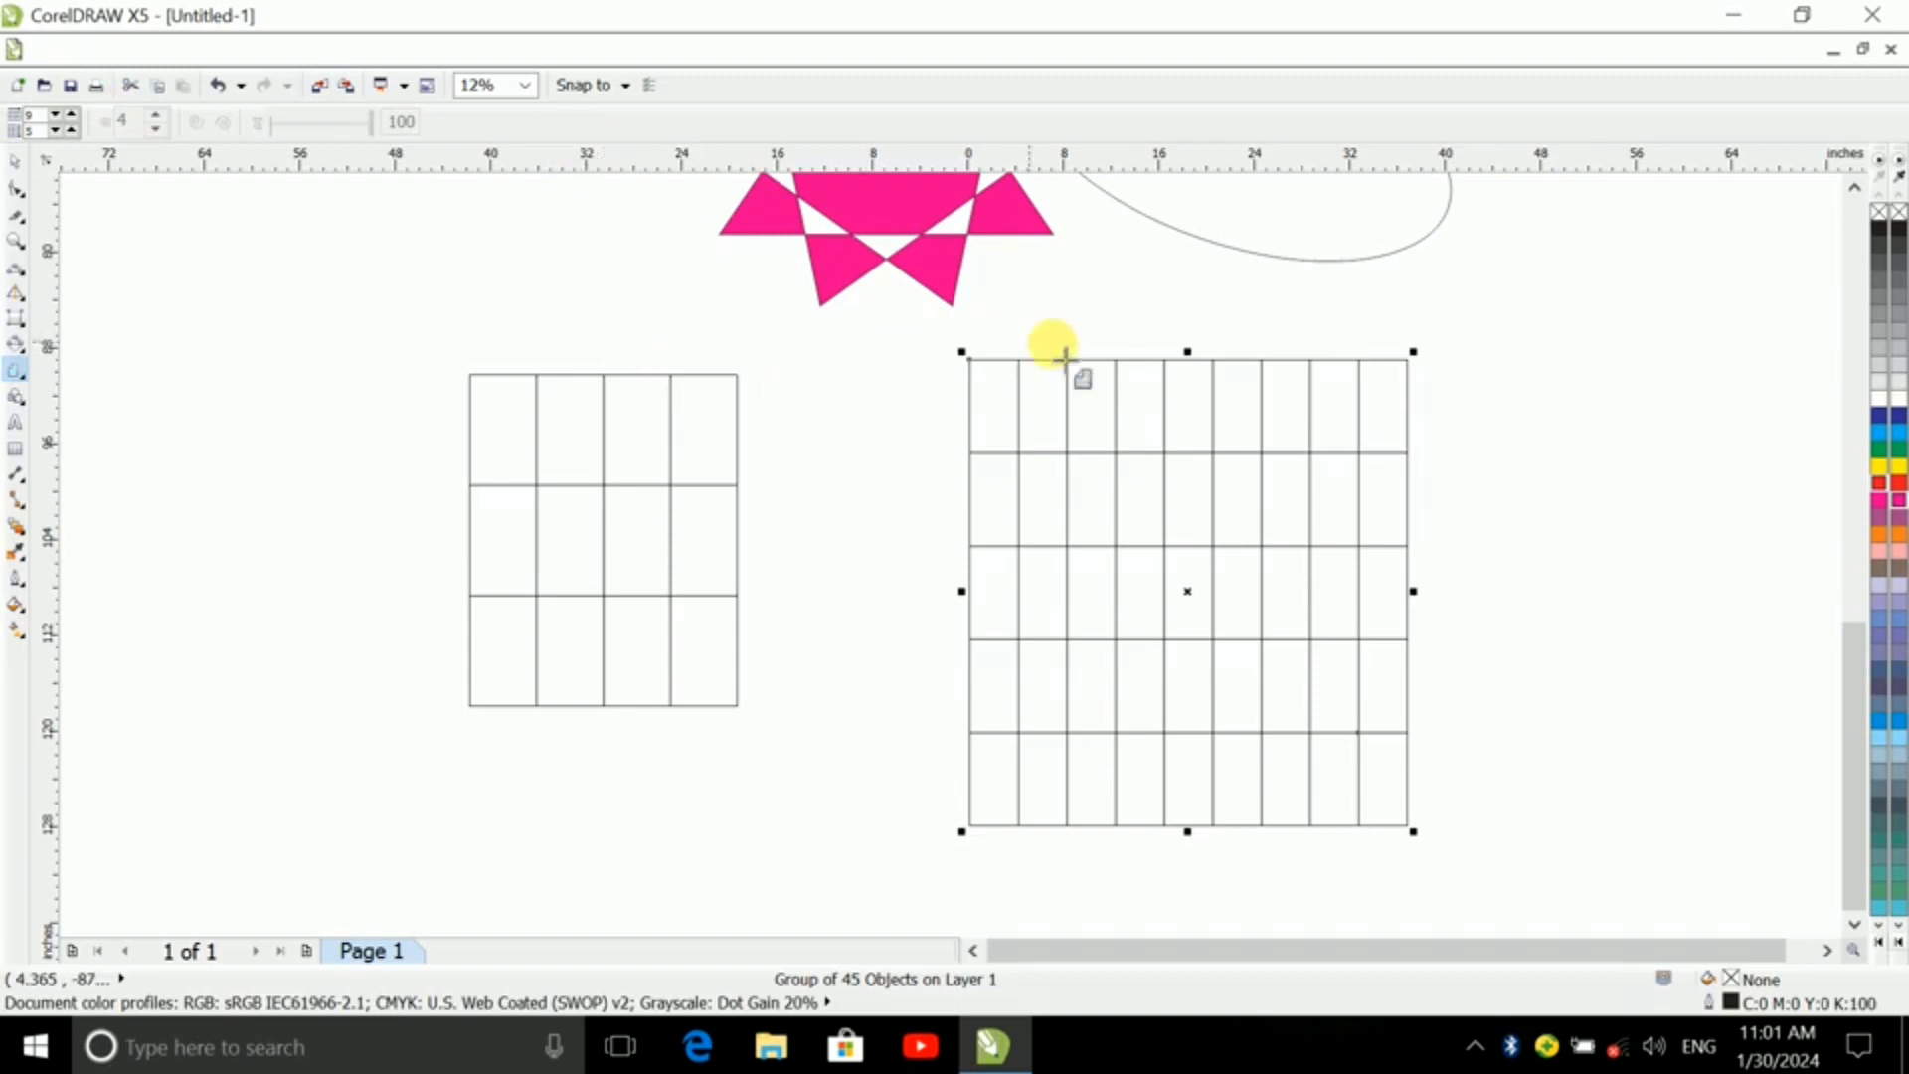
scroll(1852, 781, up, 1)
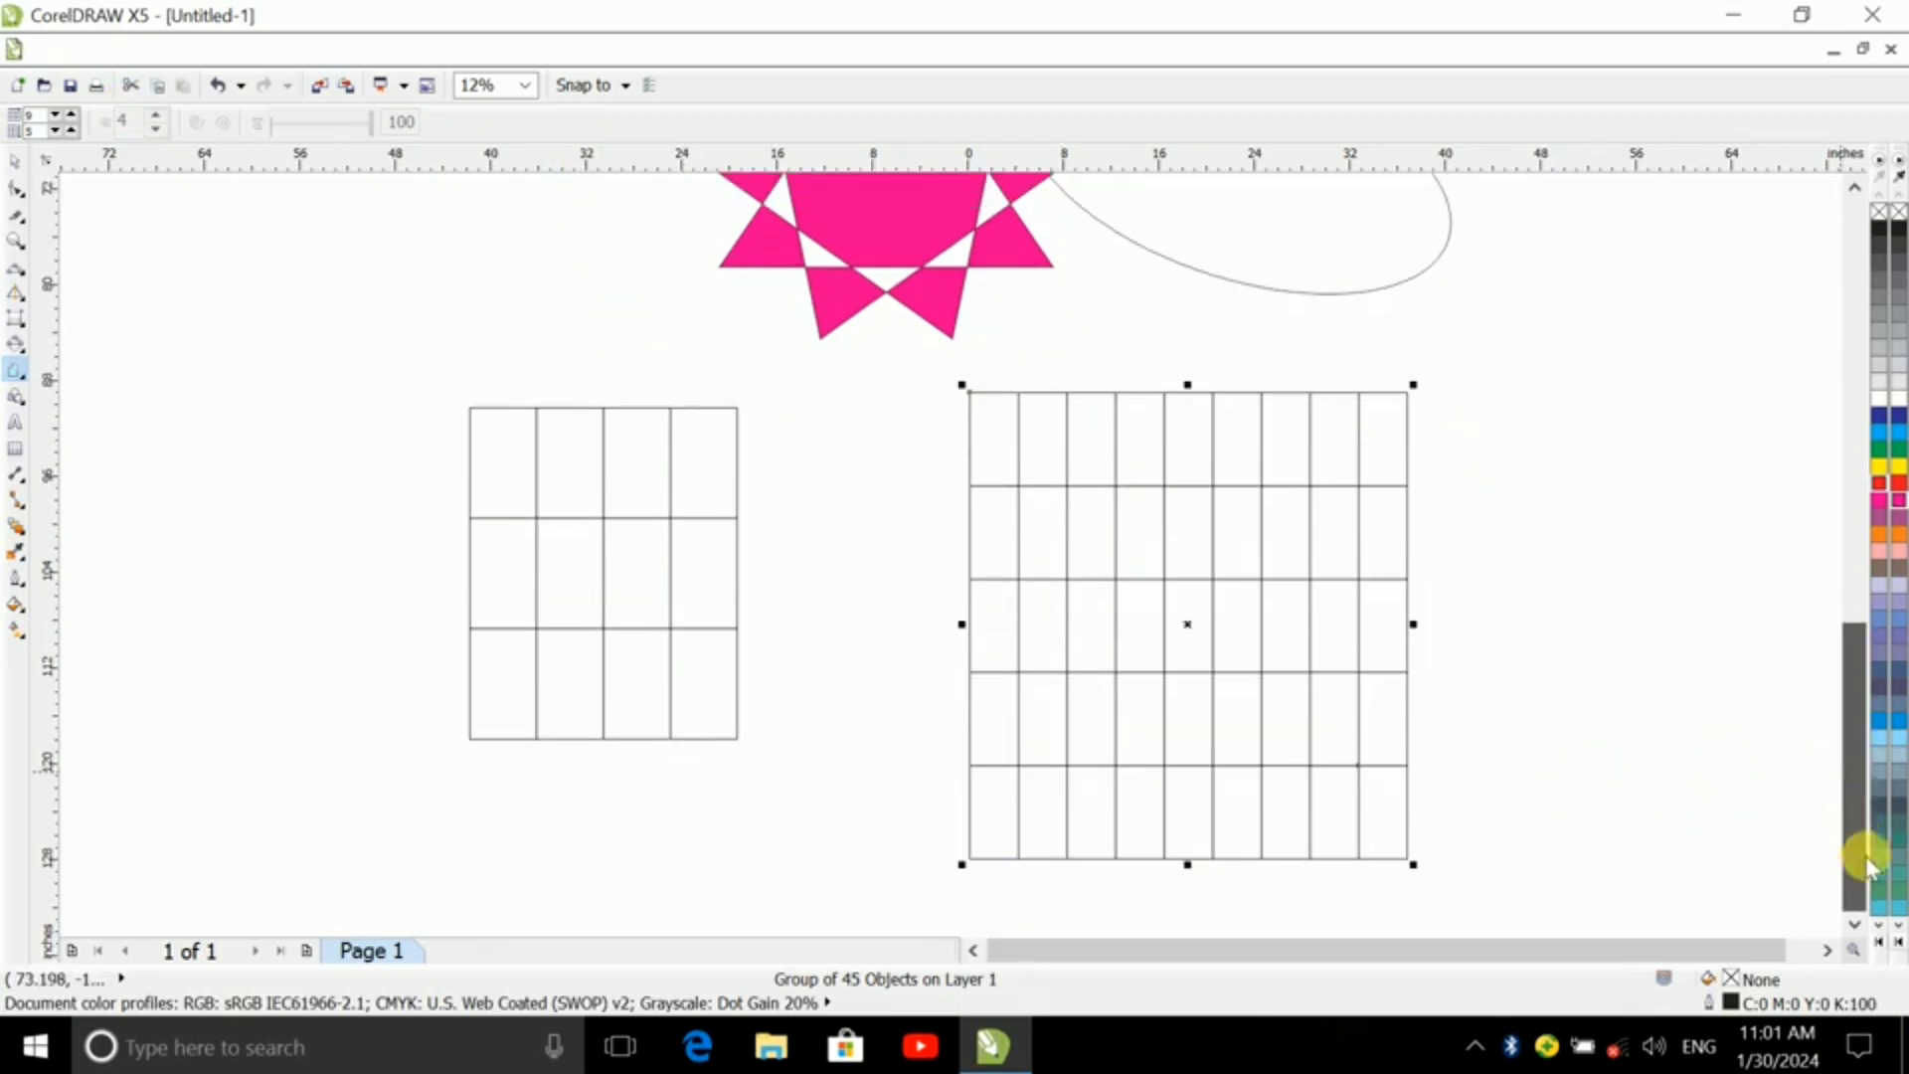
- Draw a spiral with 4 revolutions, about 19.7 by 18.7 inches, to the left of the smaller grid
click(16, 378)
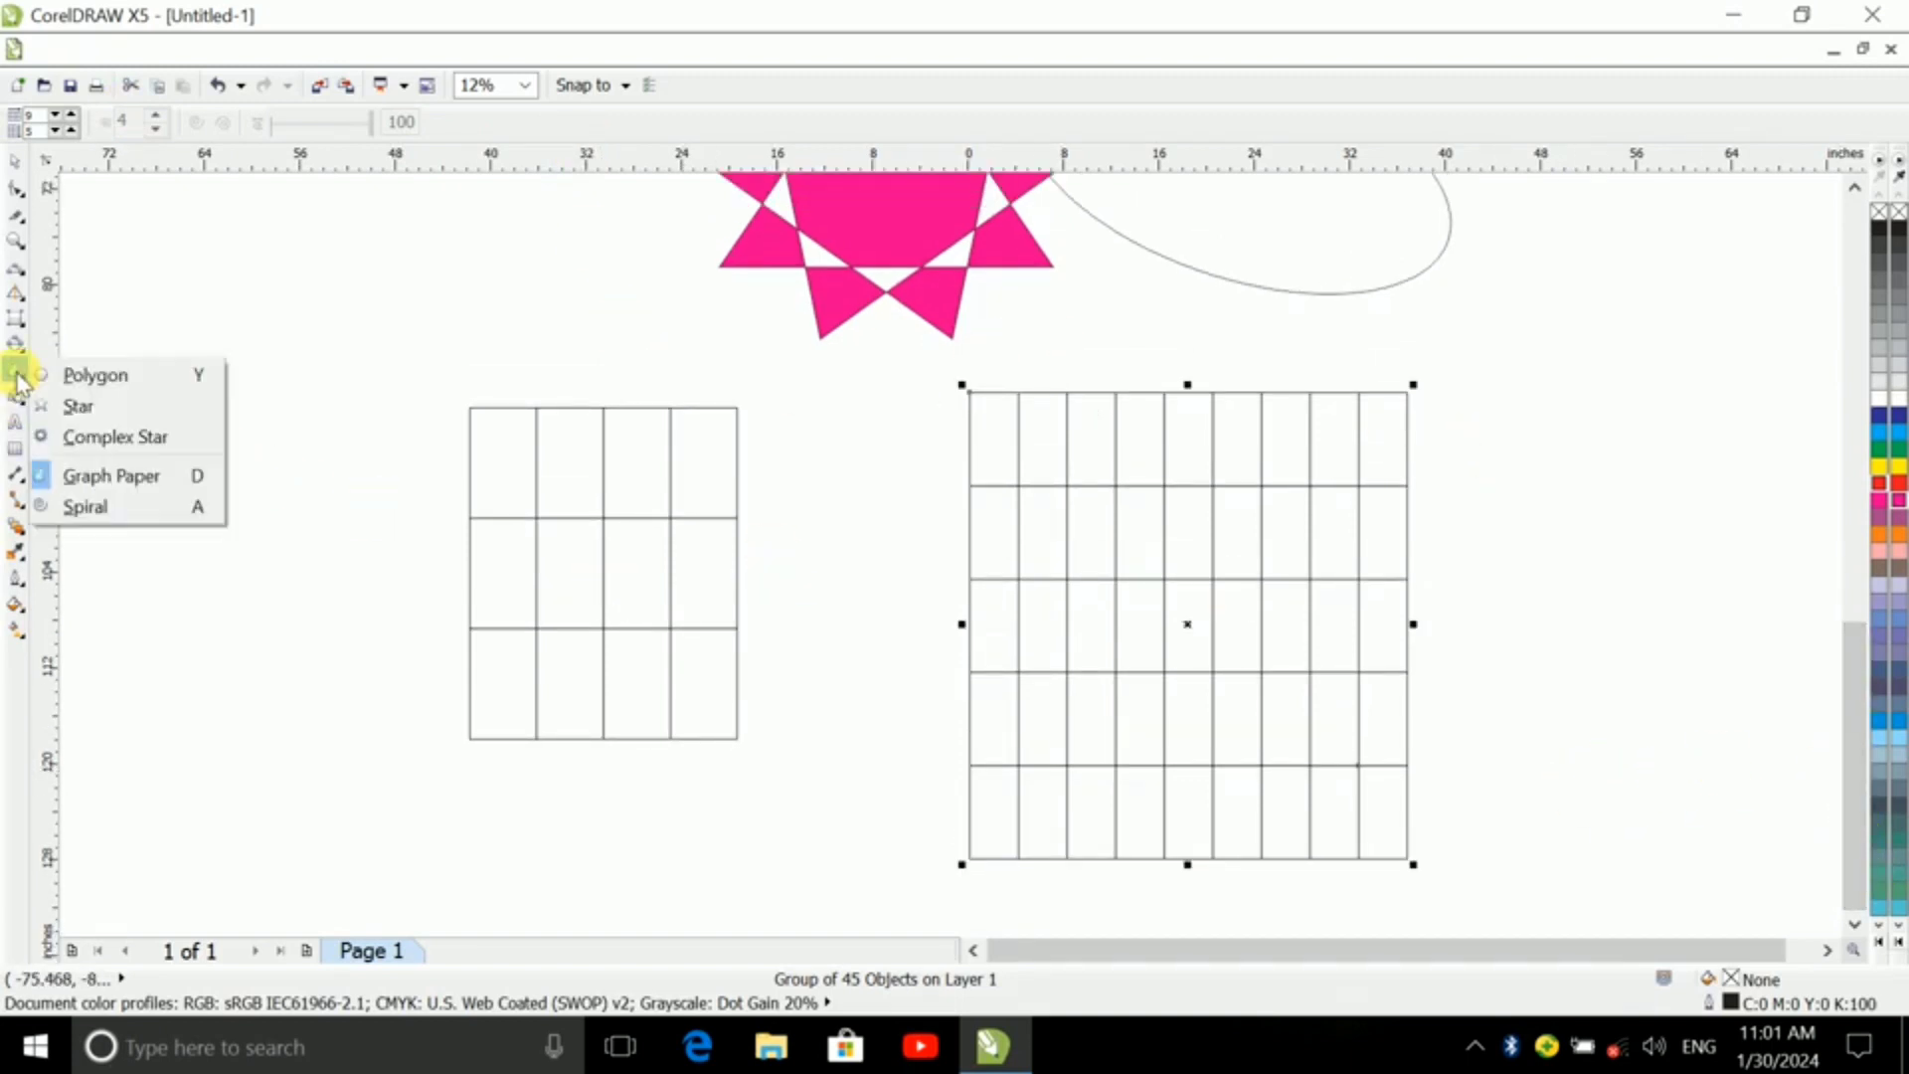
click(129, 503)
drag(212, 328, 453, 550)
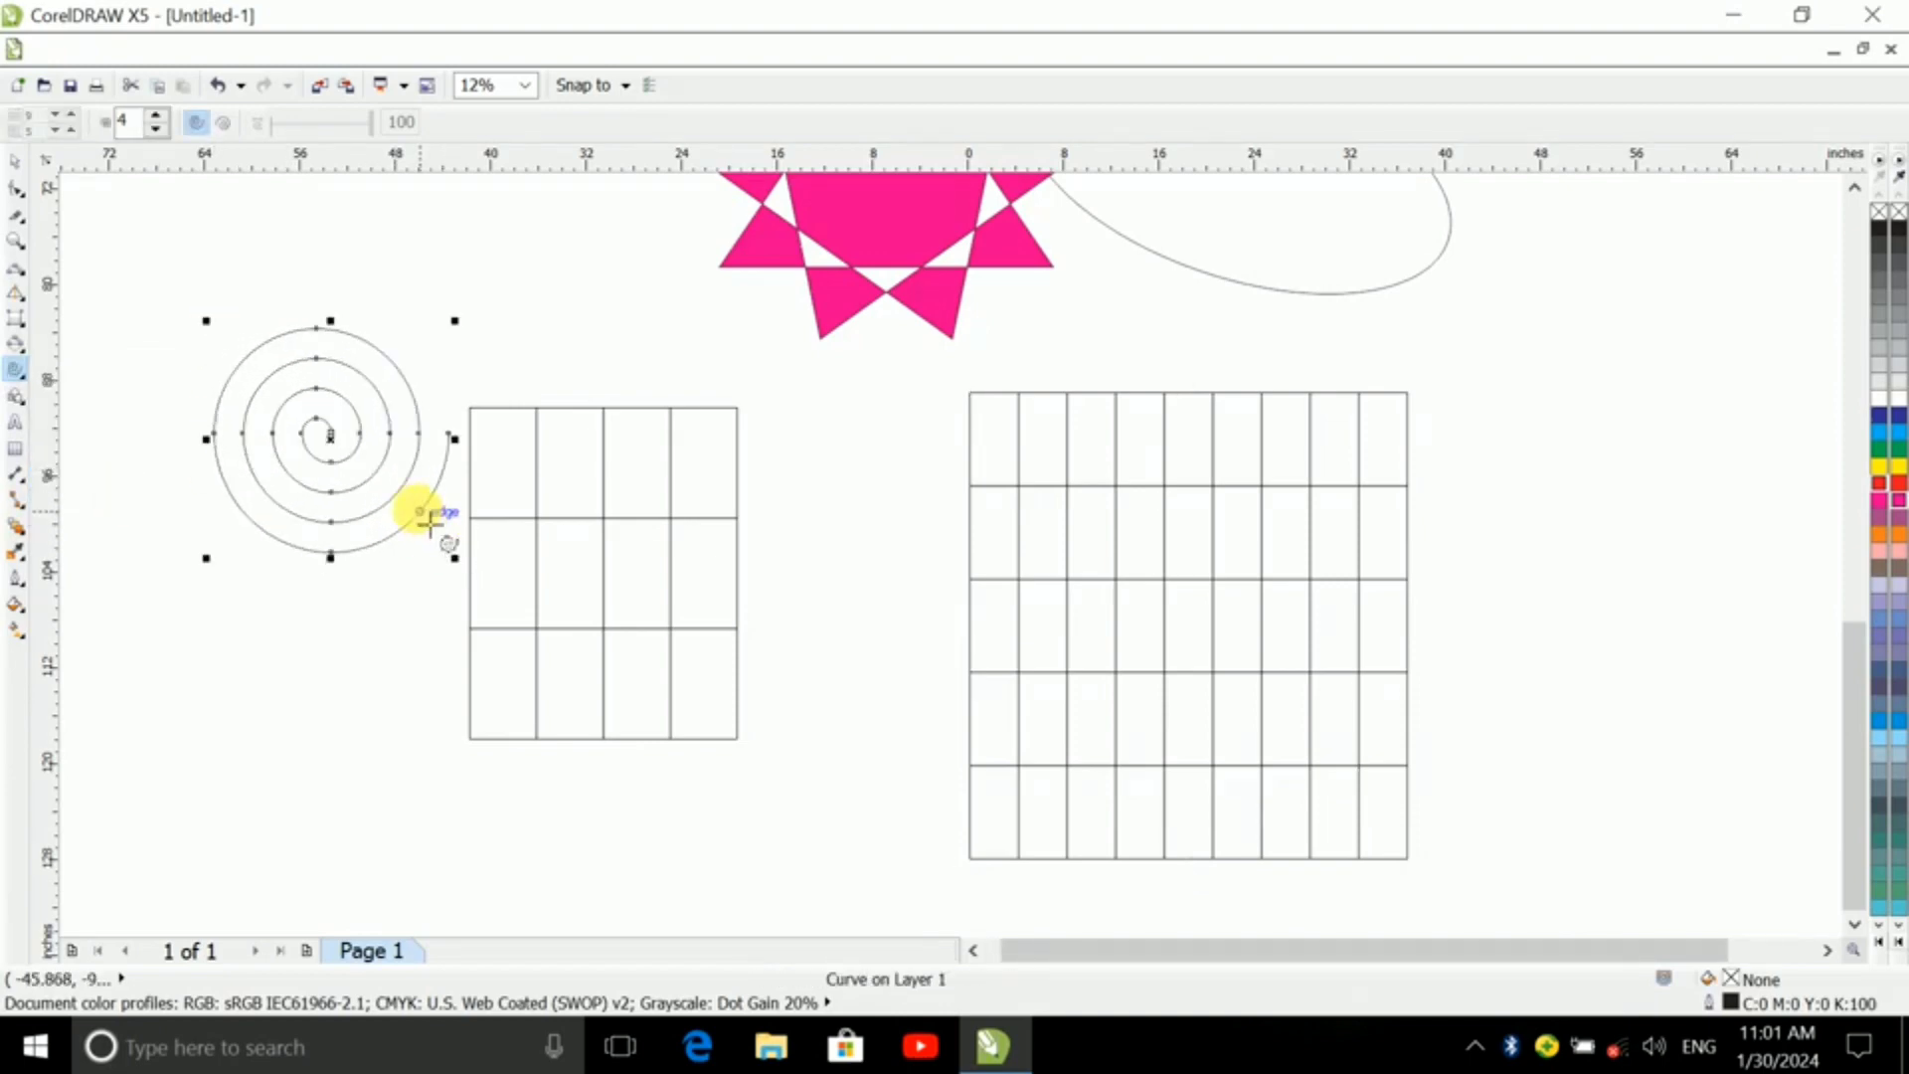
scroll(433, 517, up, 2)
scroll(456, 537, down, 1)
scroll(469, 537, up, 1)
scroll(498, 528, down, 1)
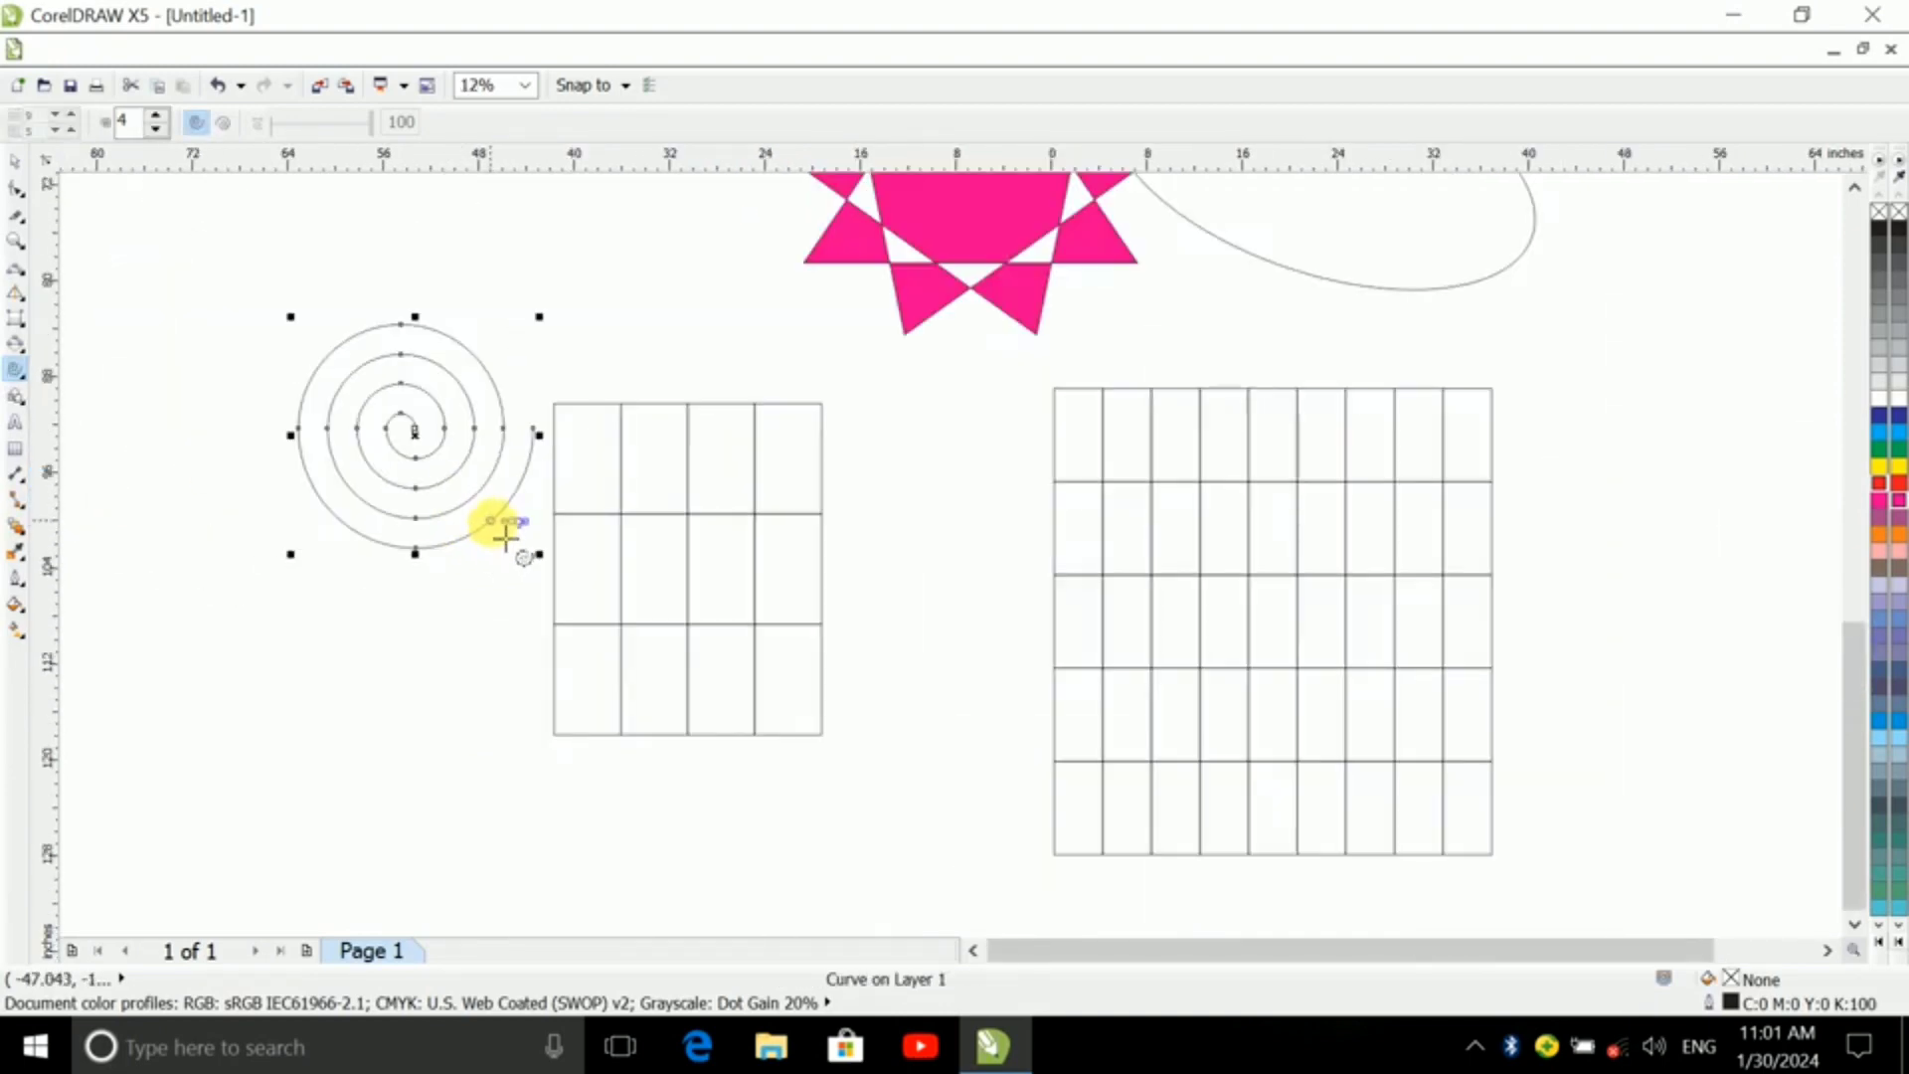
- Set the spiral's outline width to 4 pt and apply green (C:100 M:0 Y:100 K:0) to its outline and fill
click(15, 161)
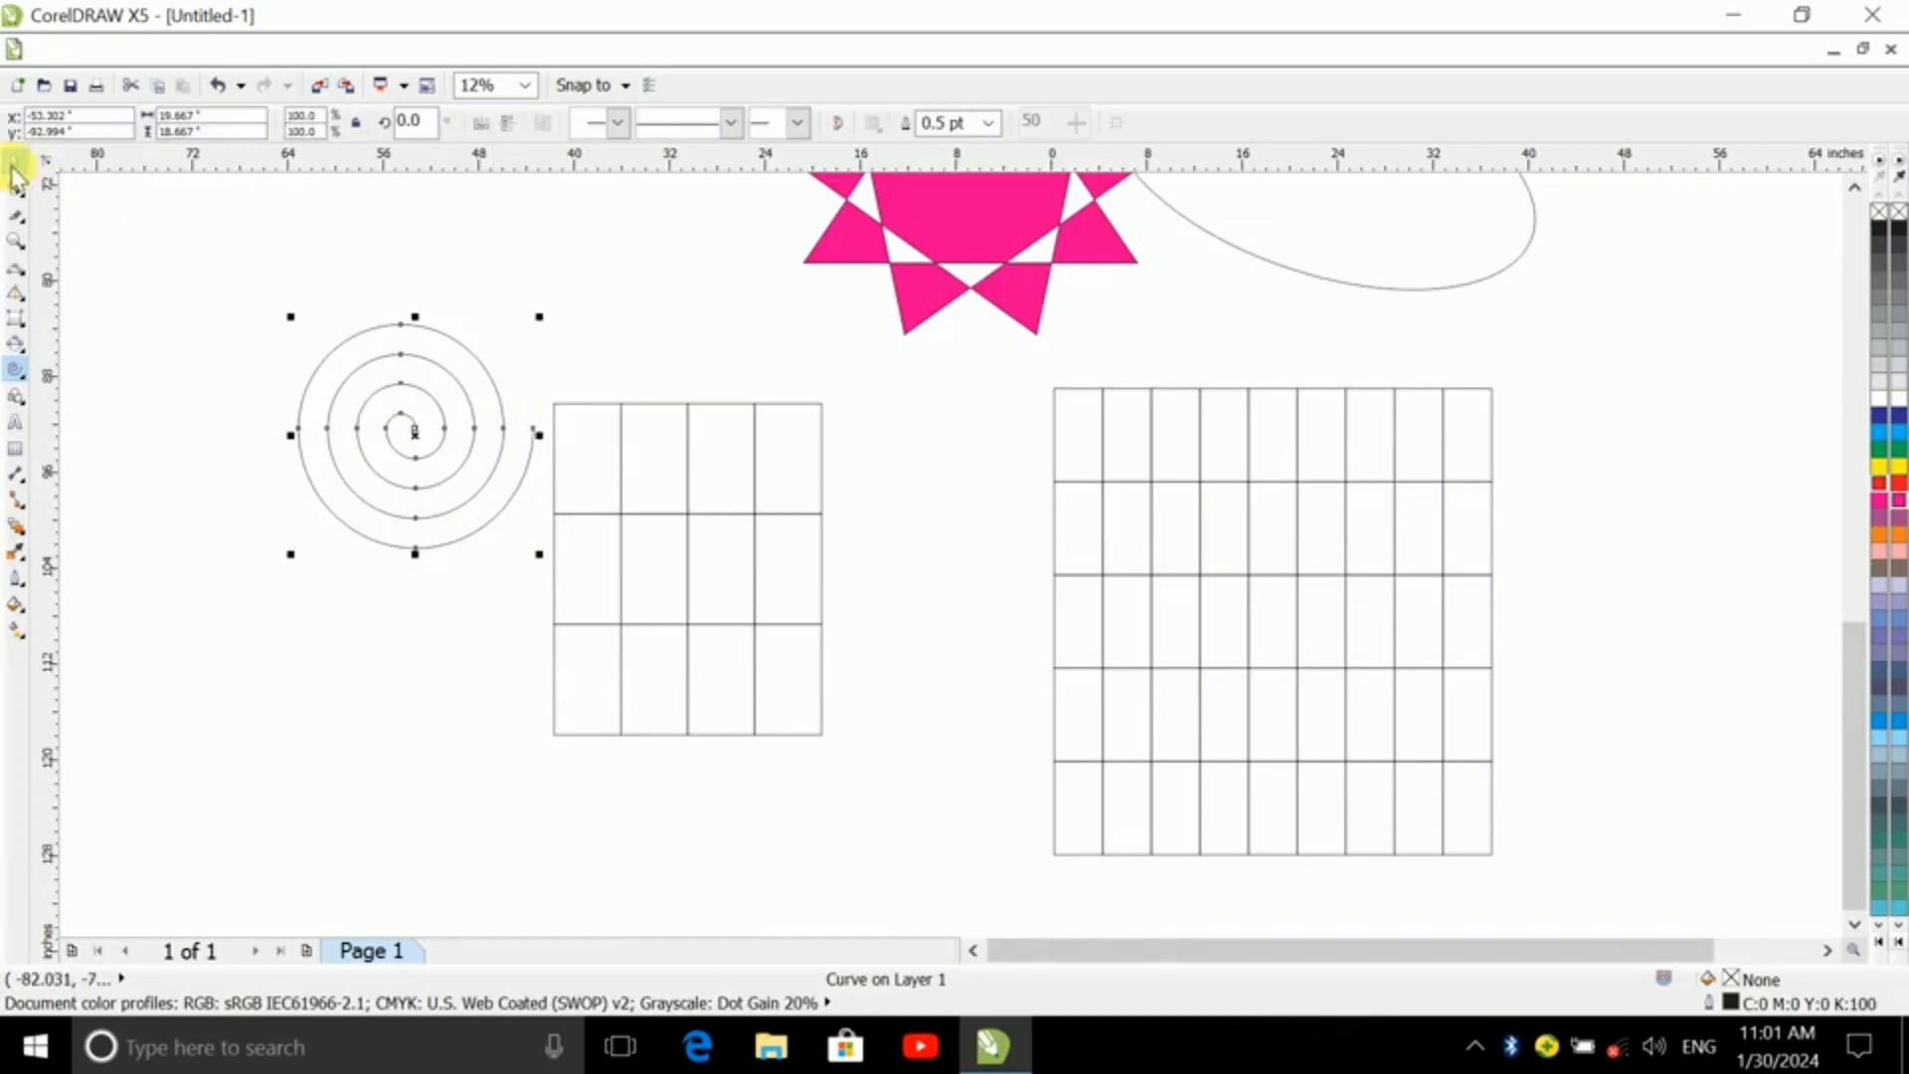
click(988, 122)
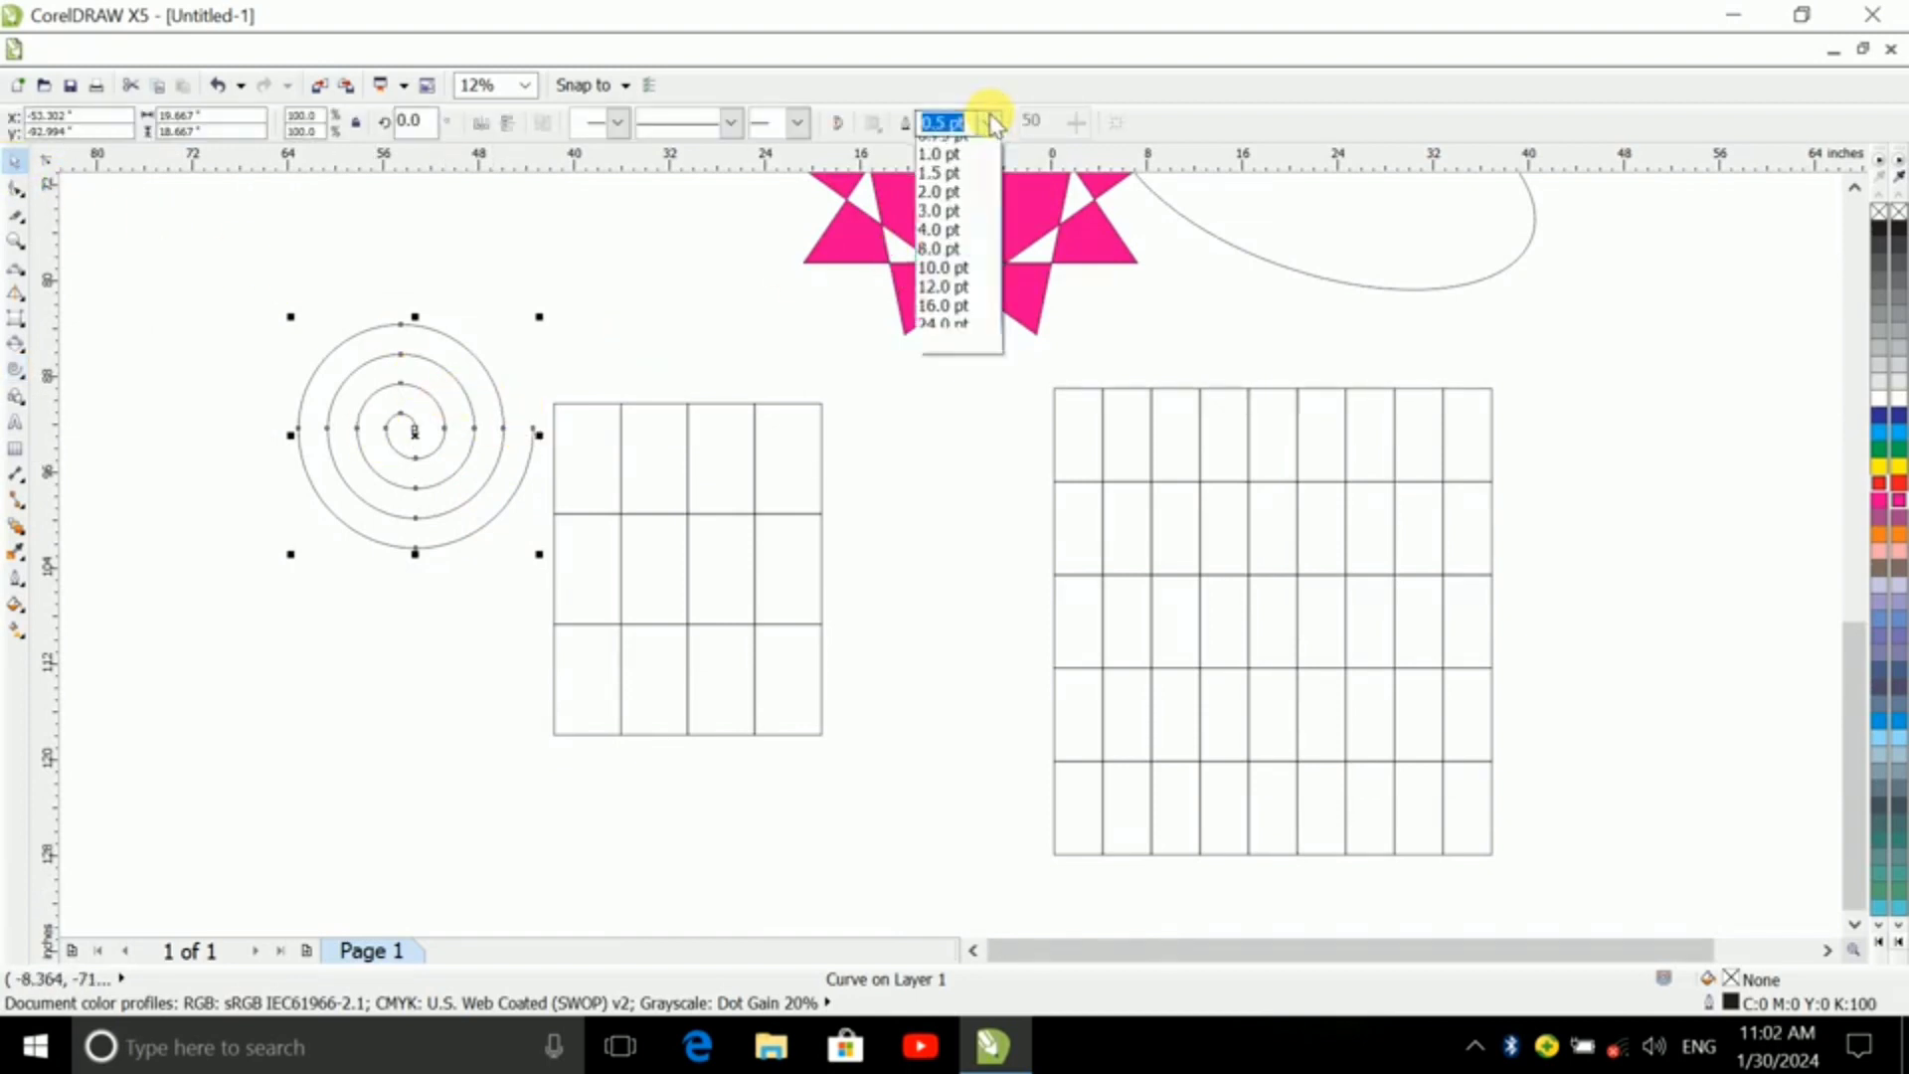
click(941, 296)
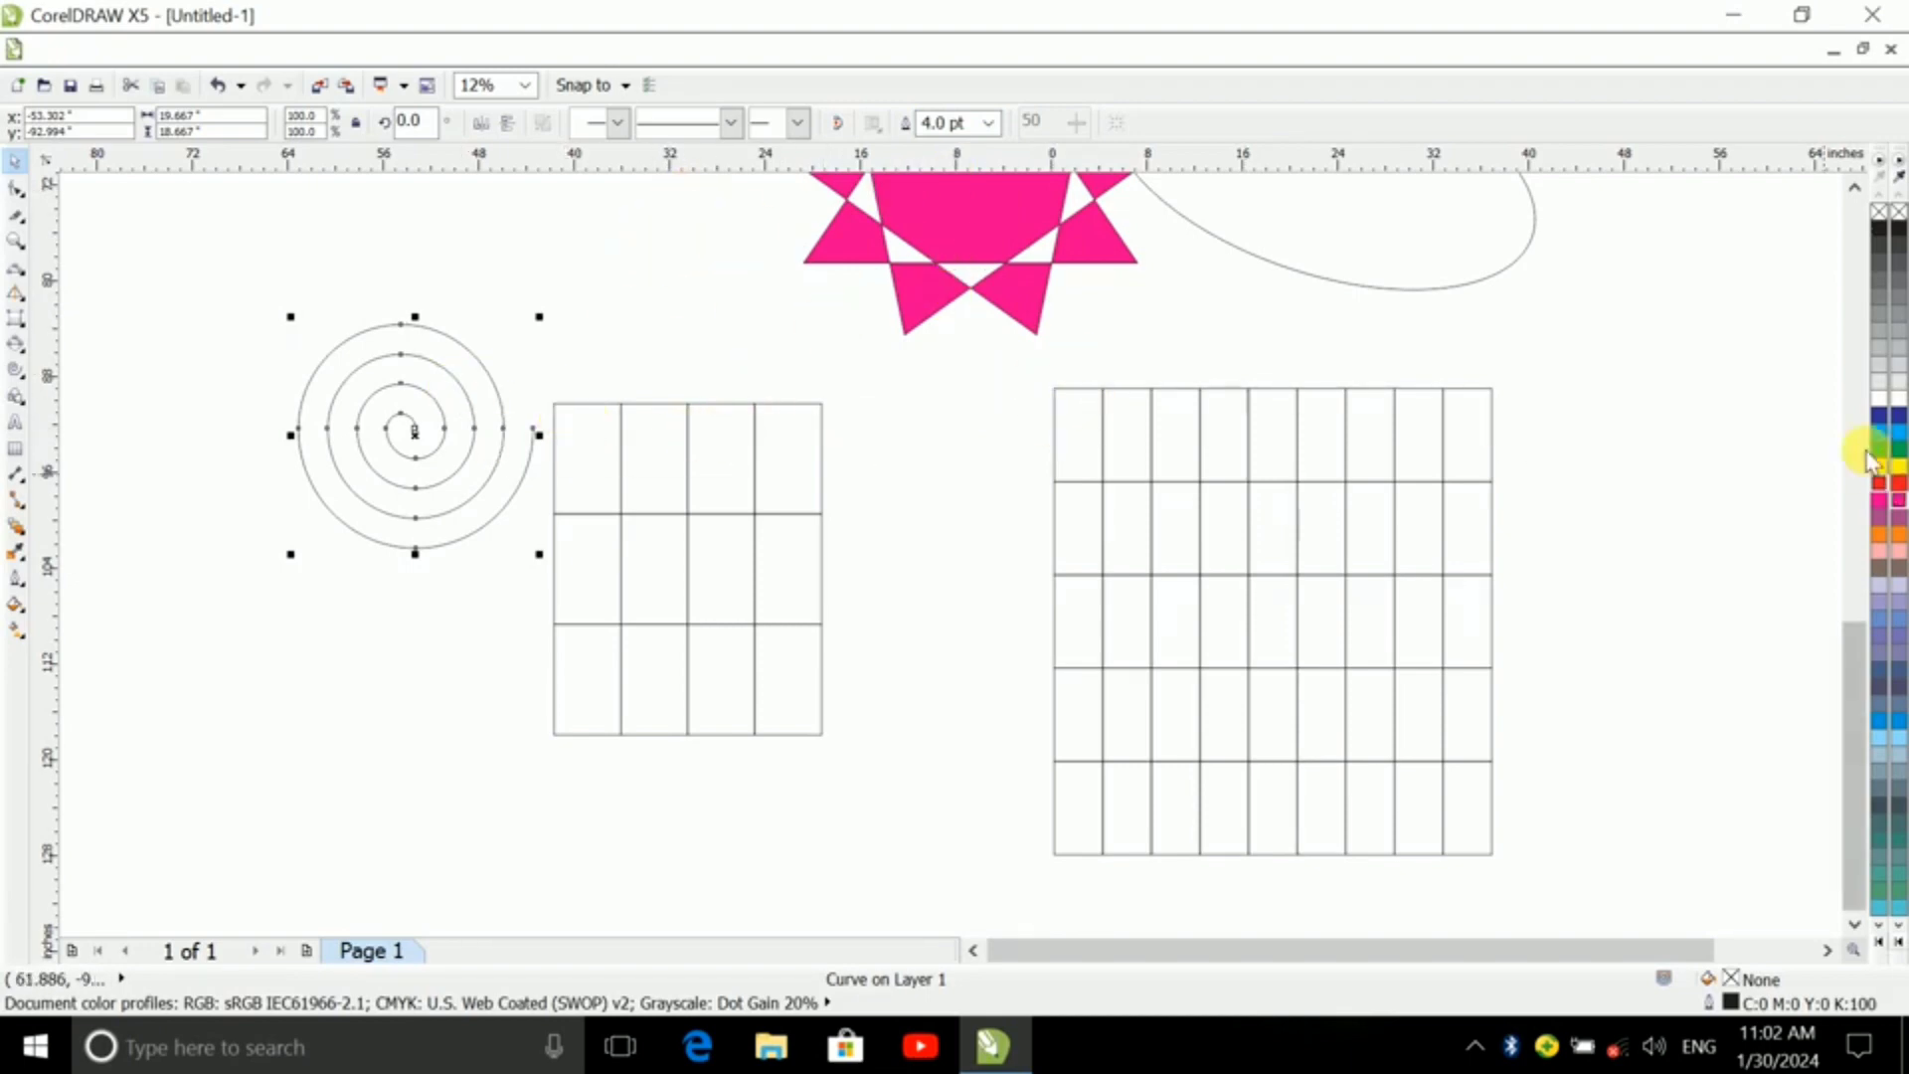
right_click(1900, 458)
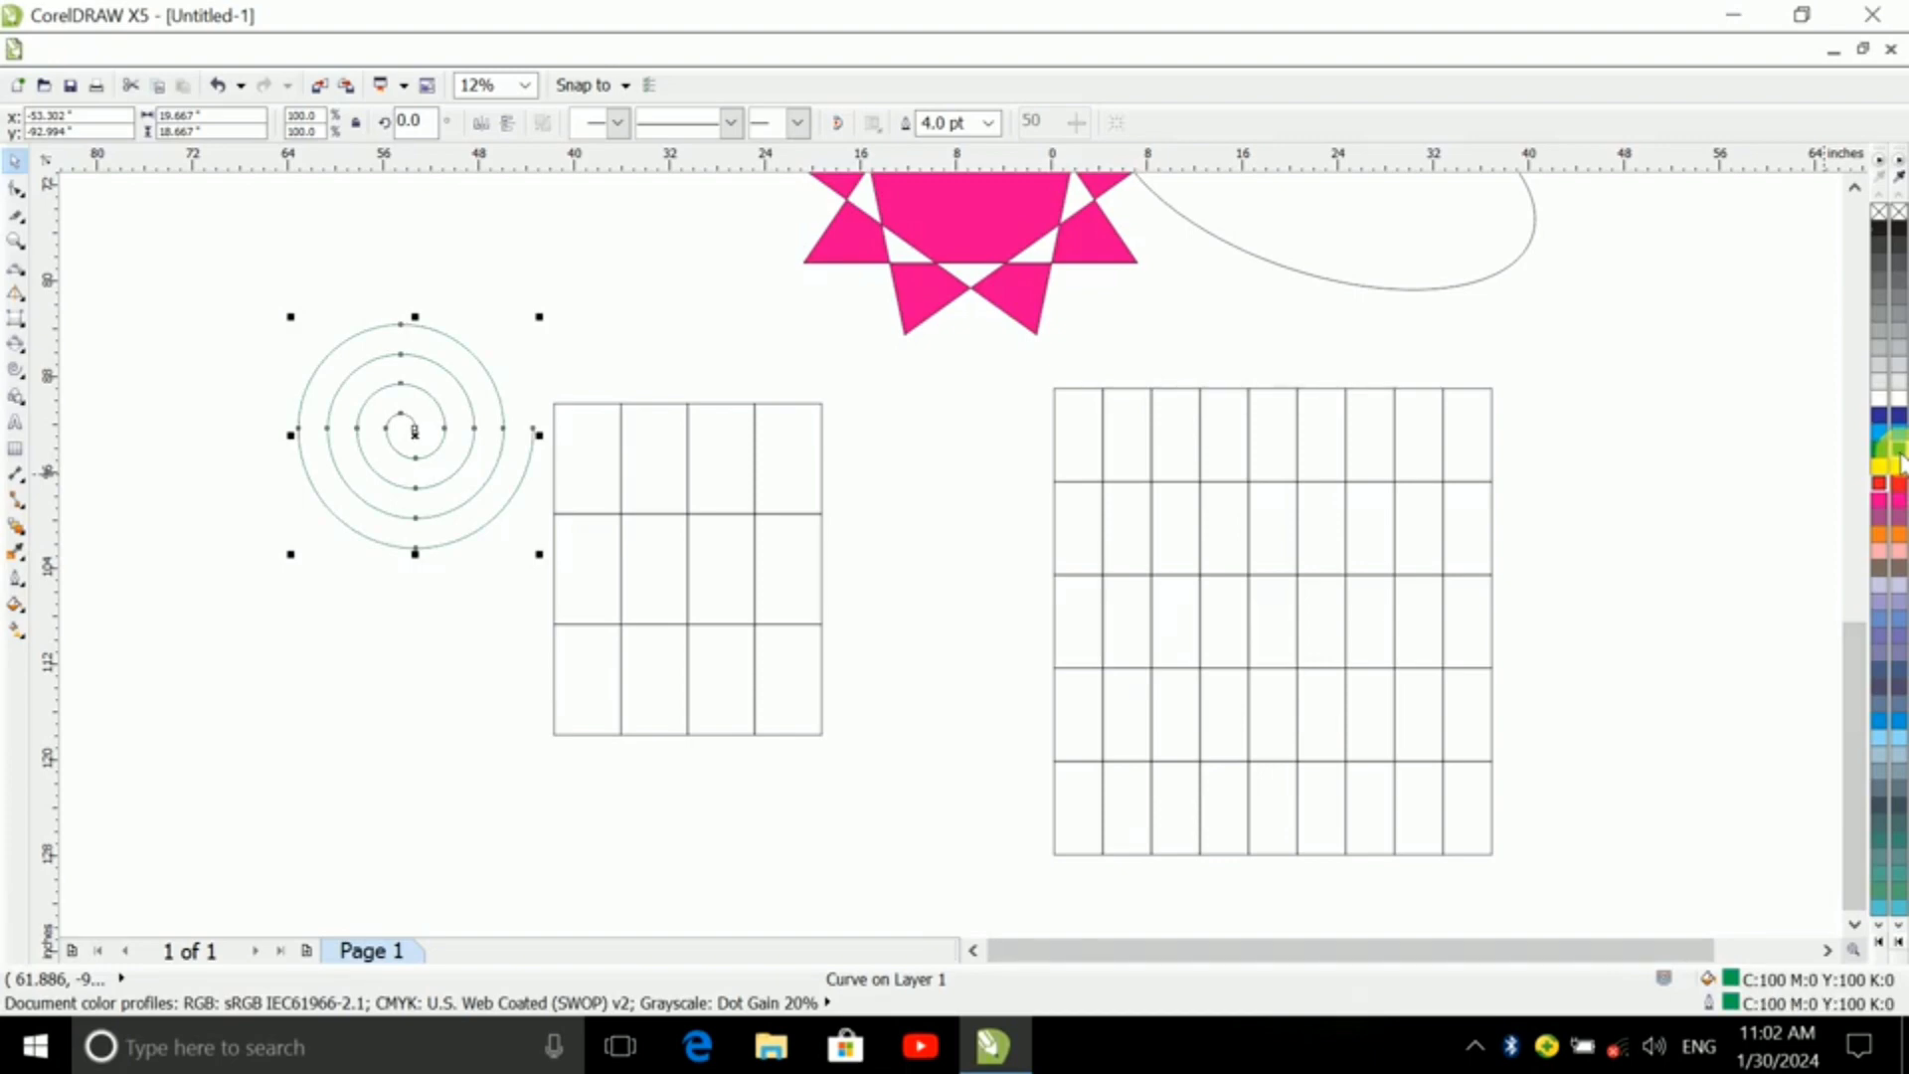
- Try a 16 pt outline on the spiral, then set its outline width to 36 pt
click(990, 123)
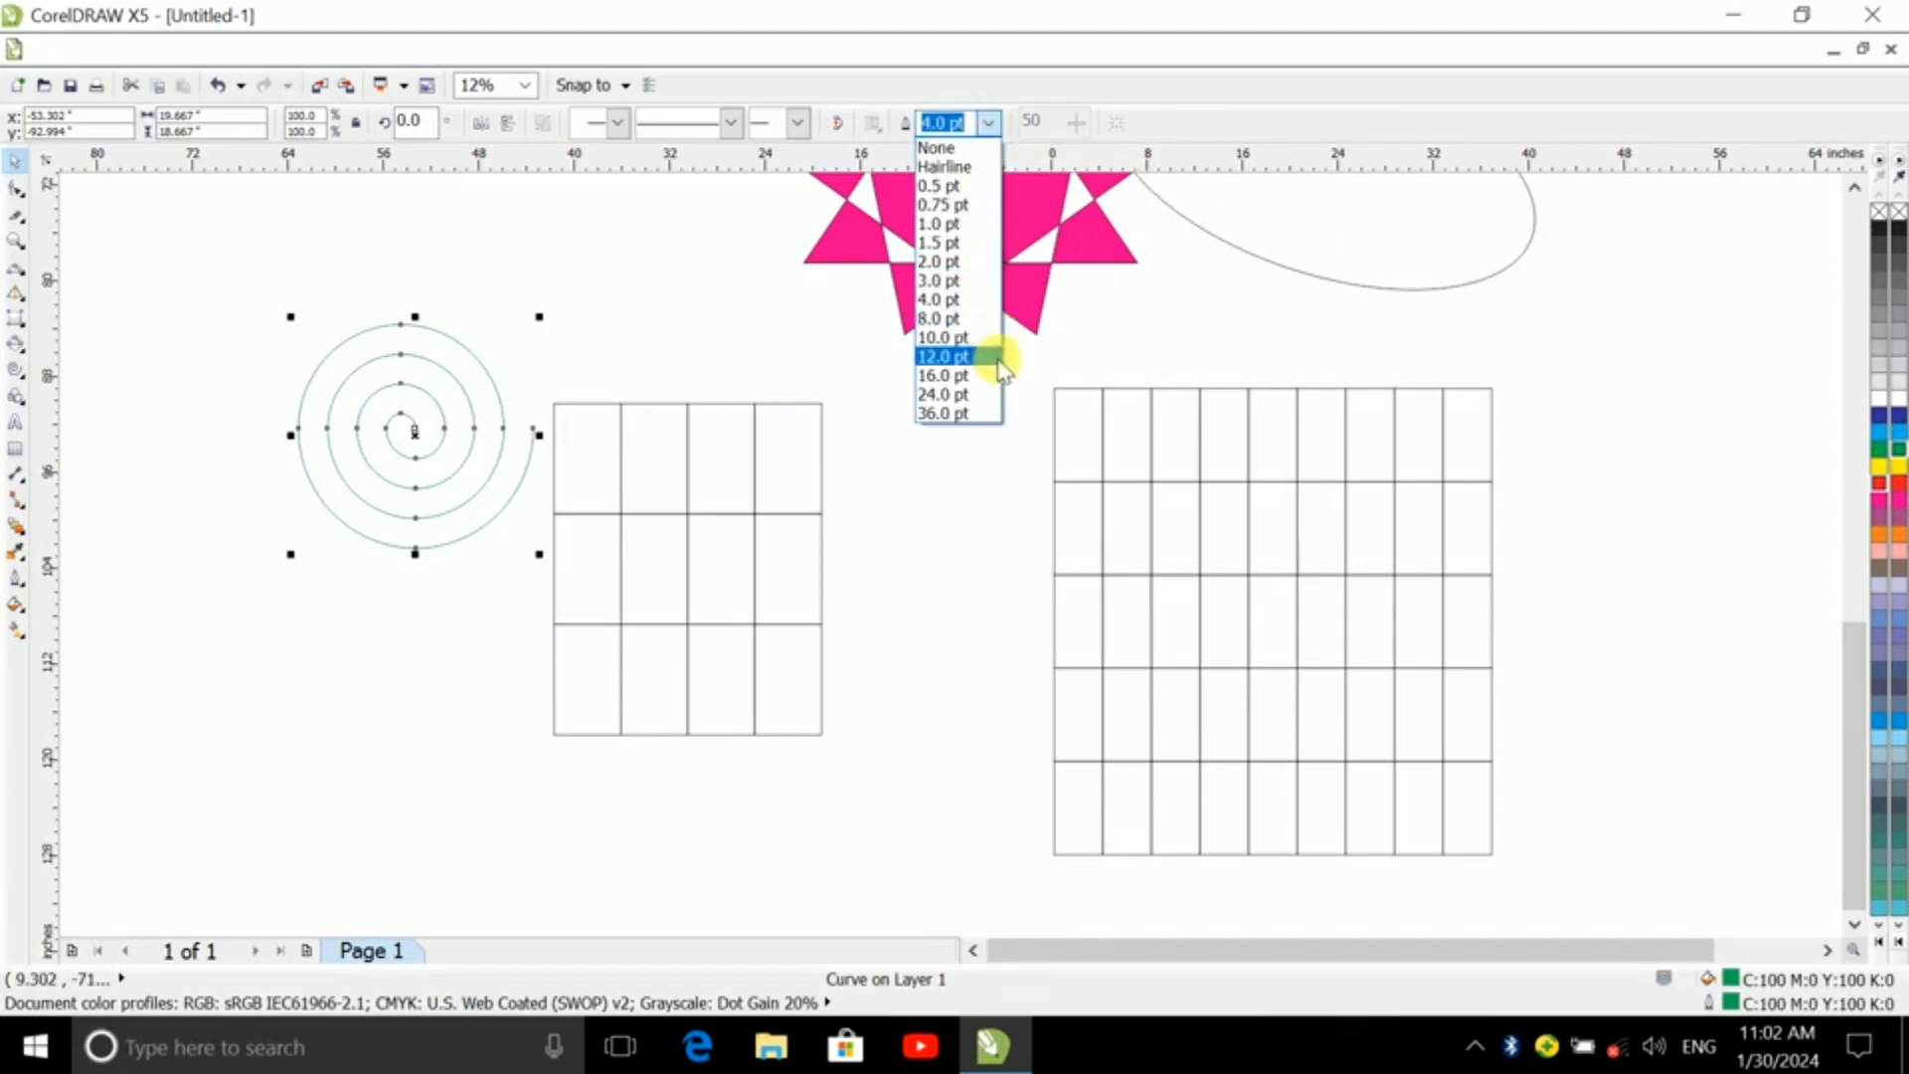
click(980, 375)
click(989, 123)
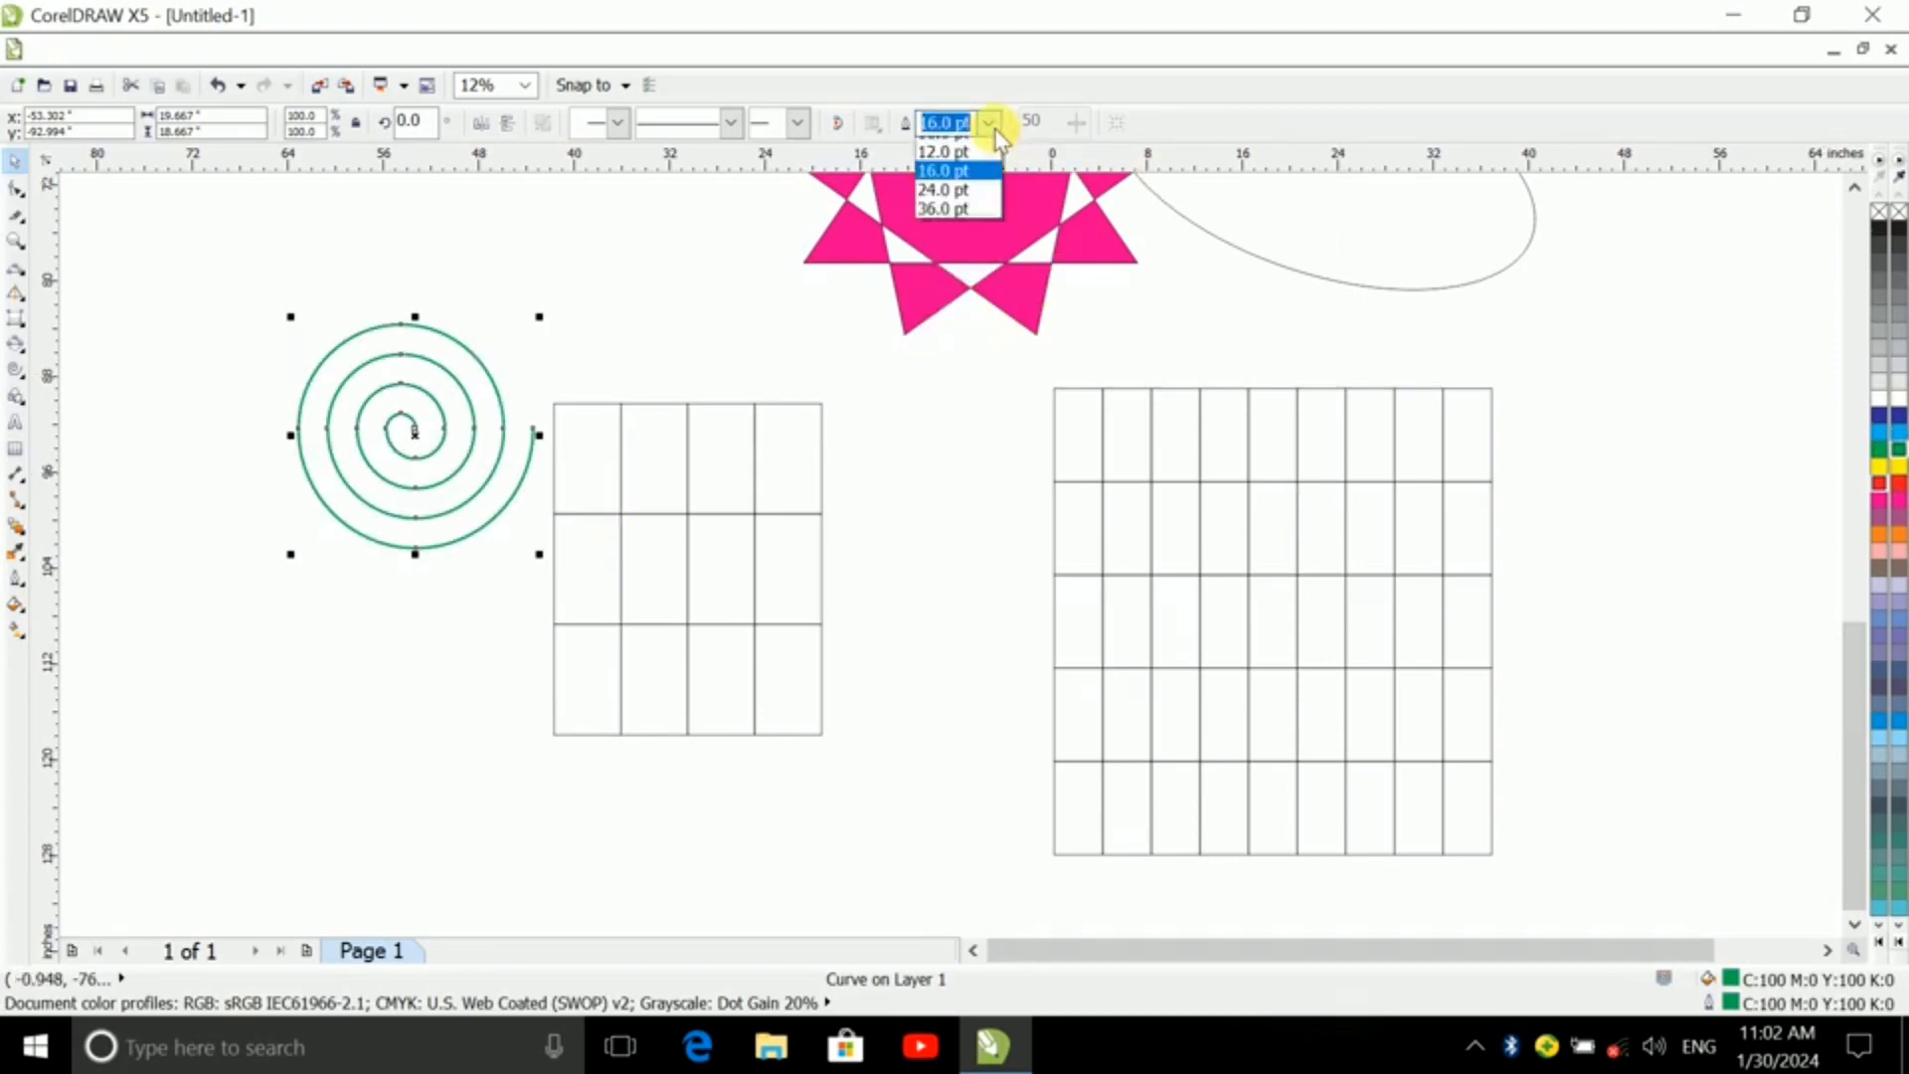
click(957, 414)
scroll(378, 525, up, 1)
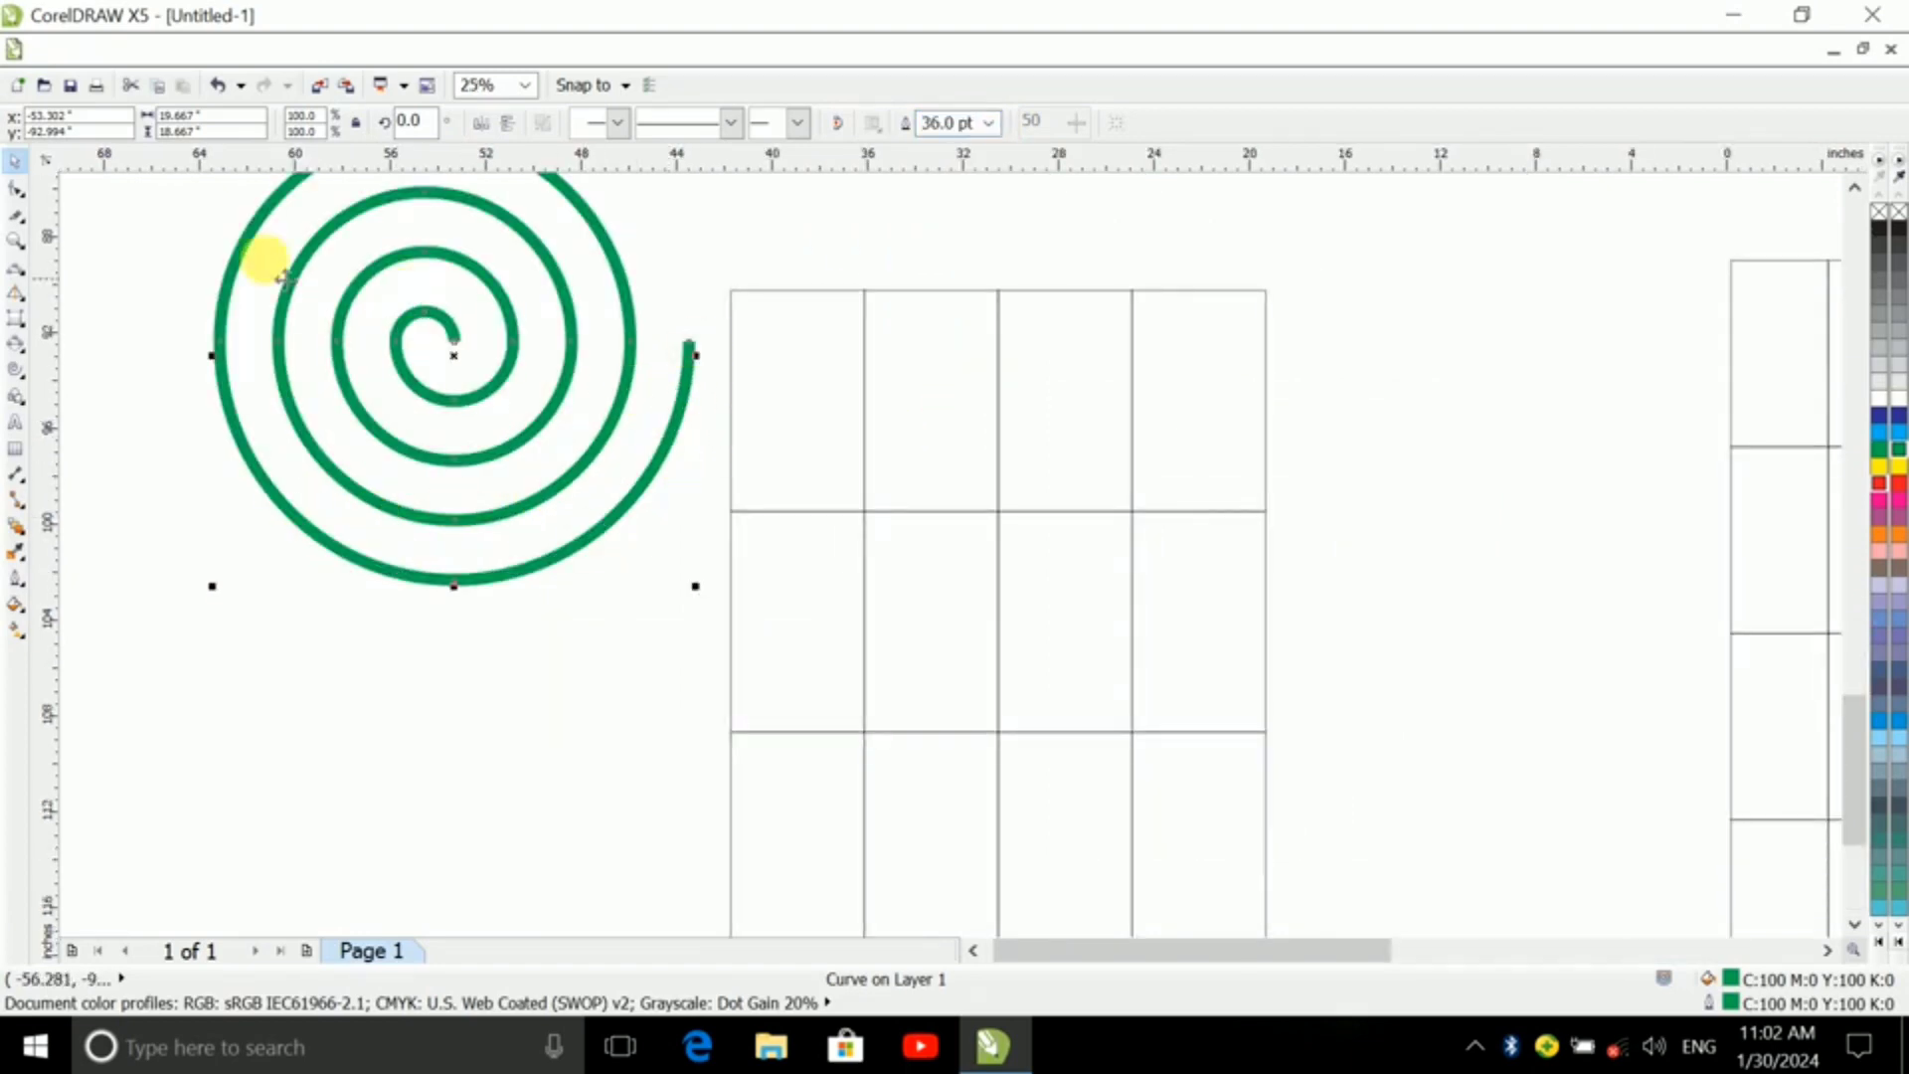
- Shorten the spiral with the Shape tool by deleting its outermost end node, trimming the curve back to its lowest point
click(14, 191)
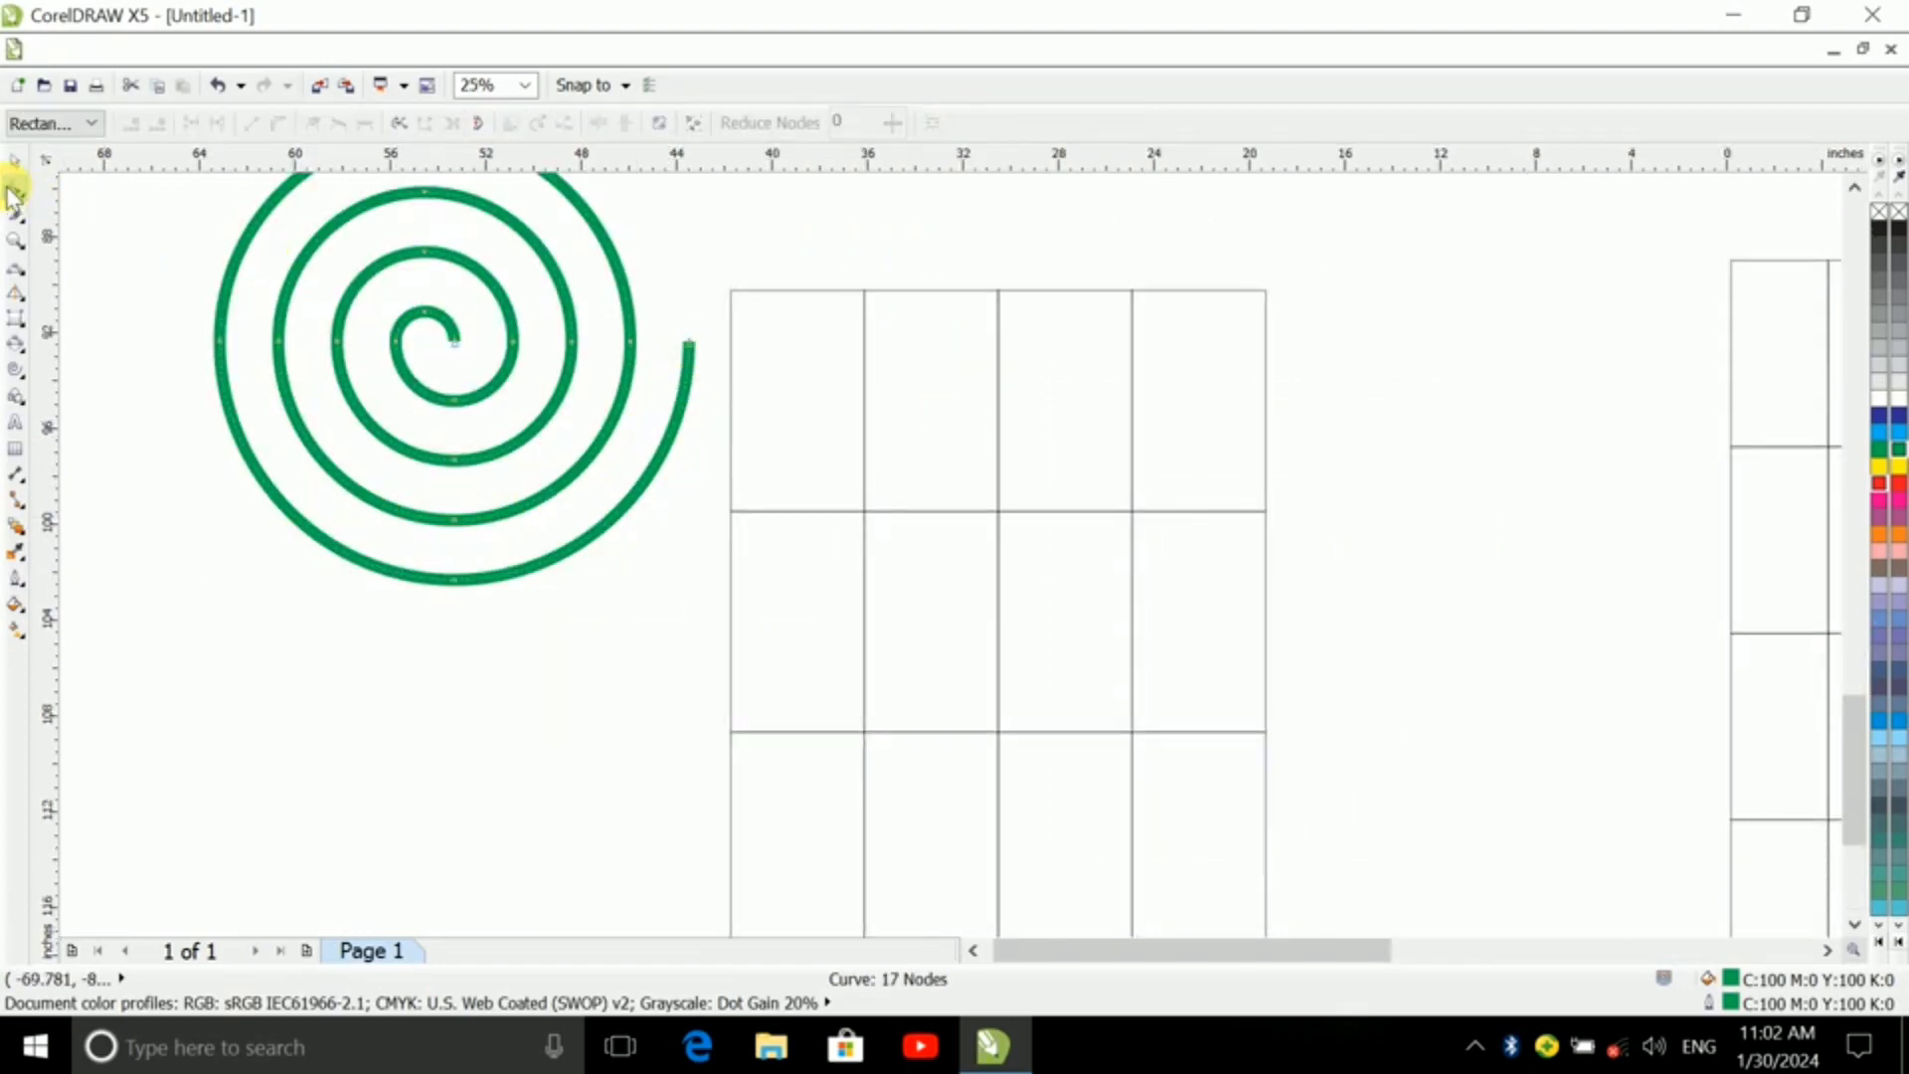
click(690, 350)
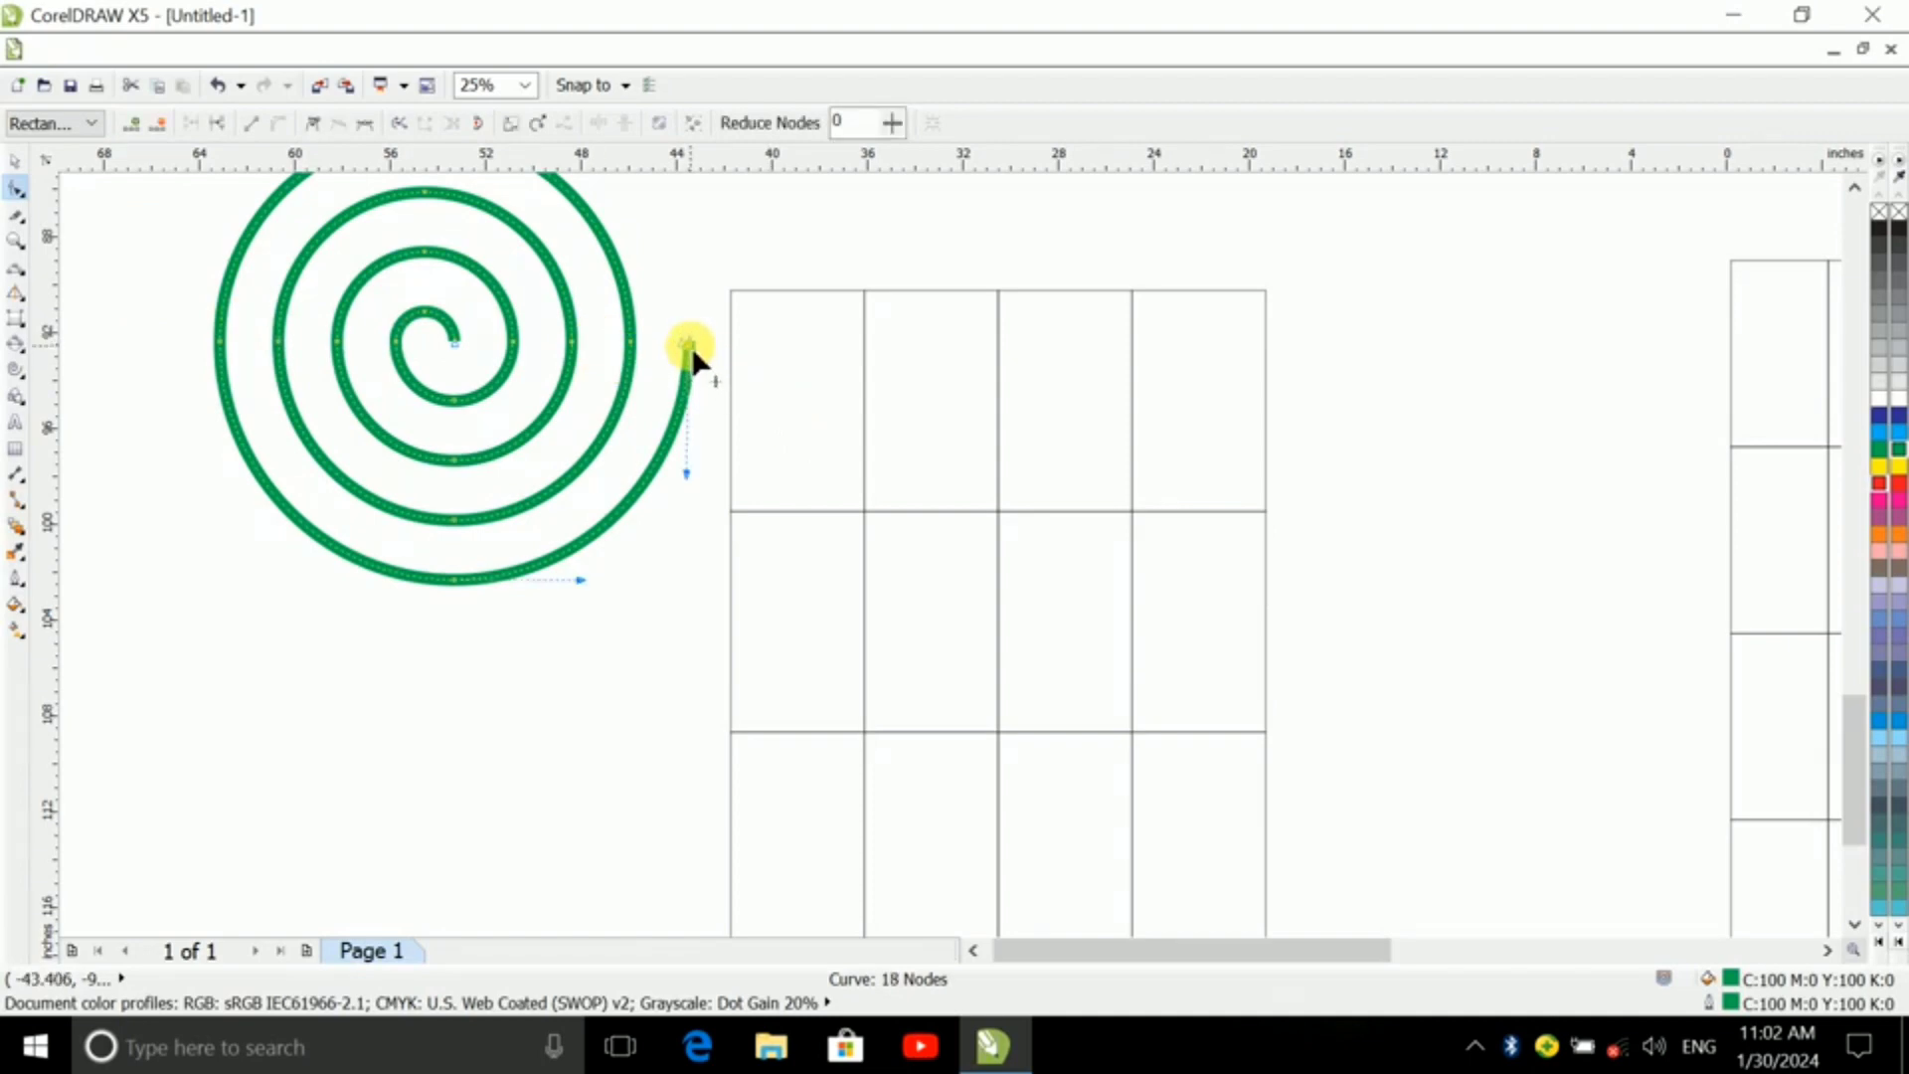
scroll(690, 350, up, 5)
key(Delete)
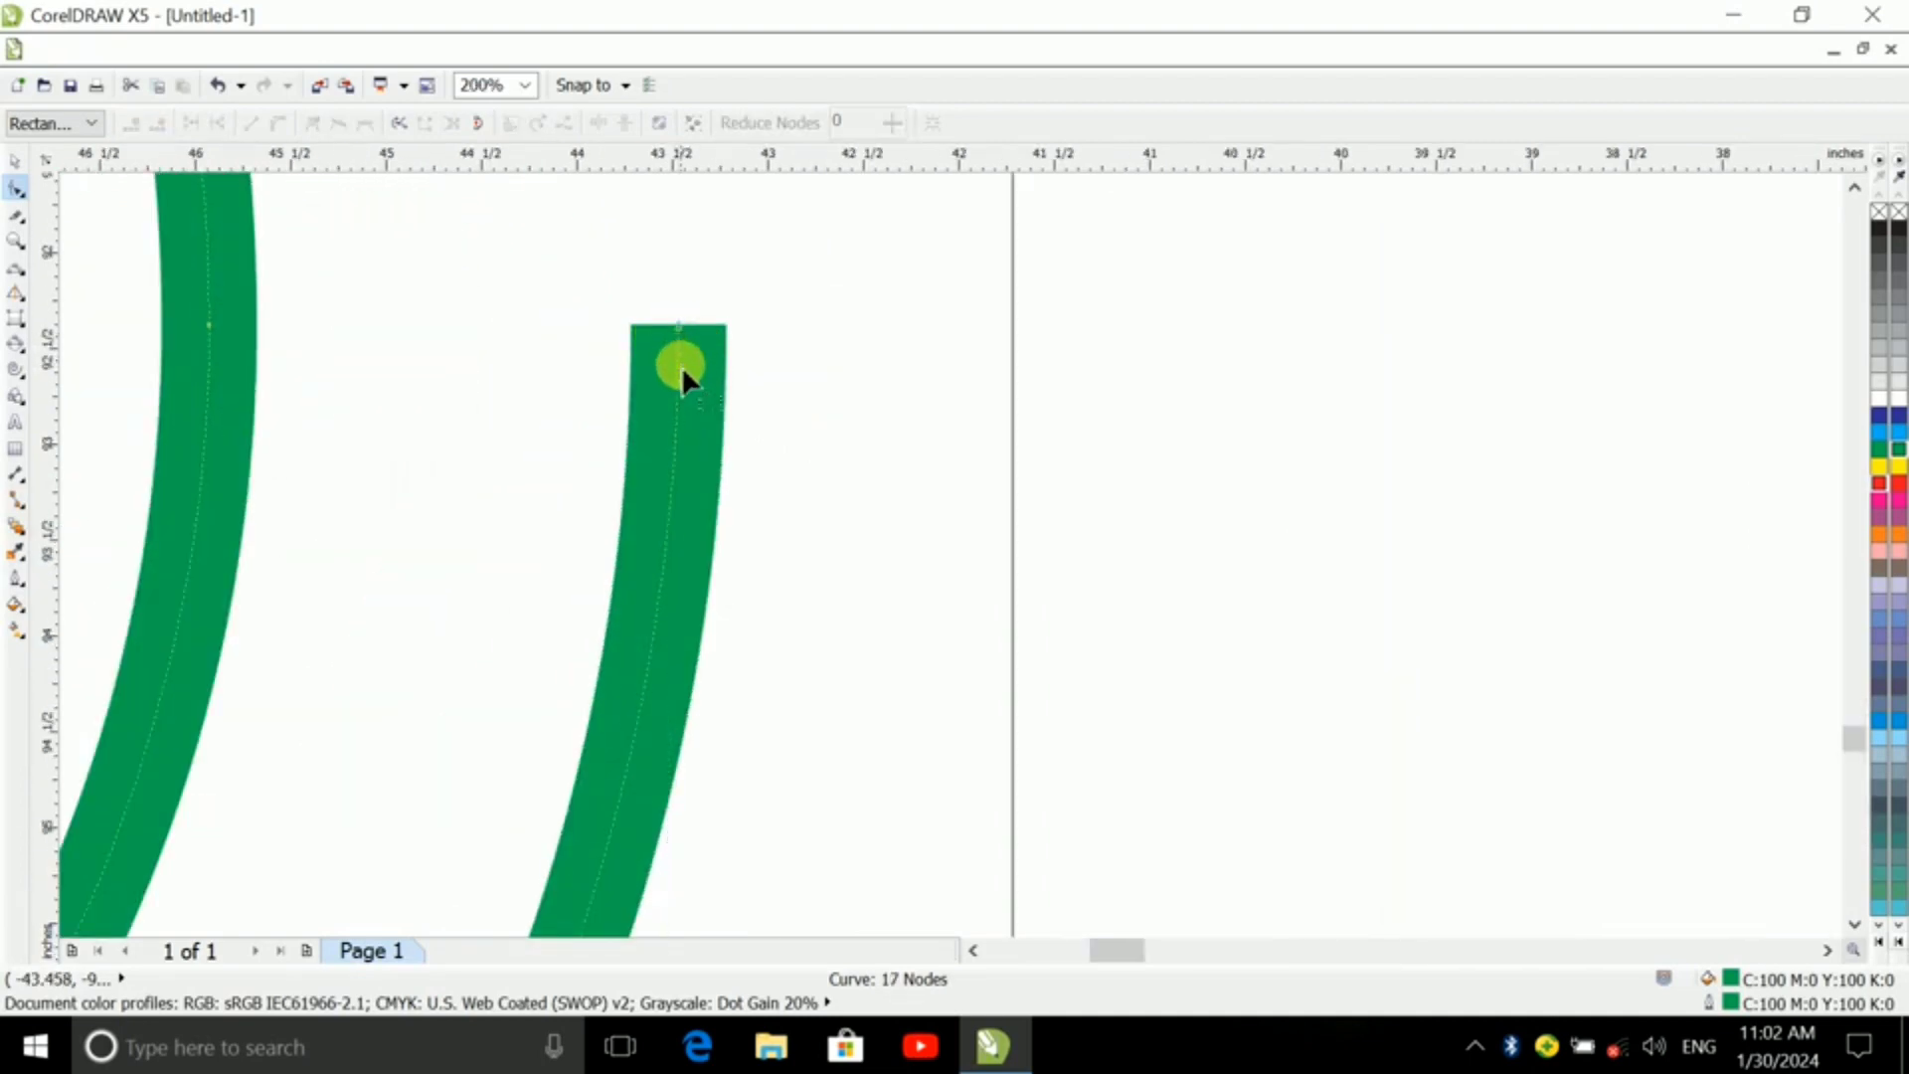
click(678, 326)
key(Delete)
scroll(733, 417, down, 6)
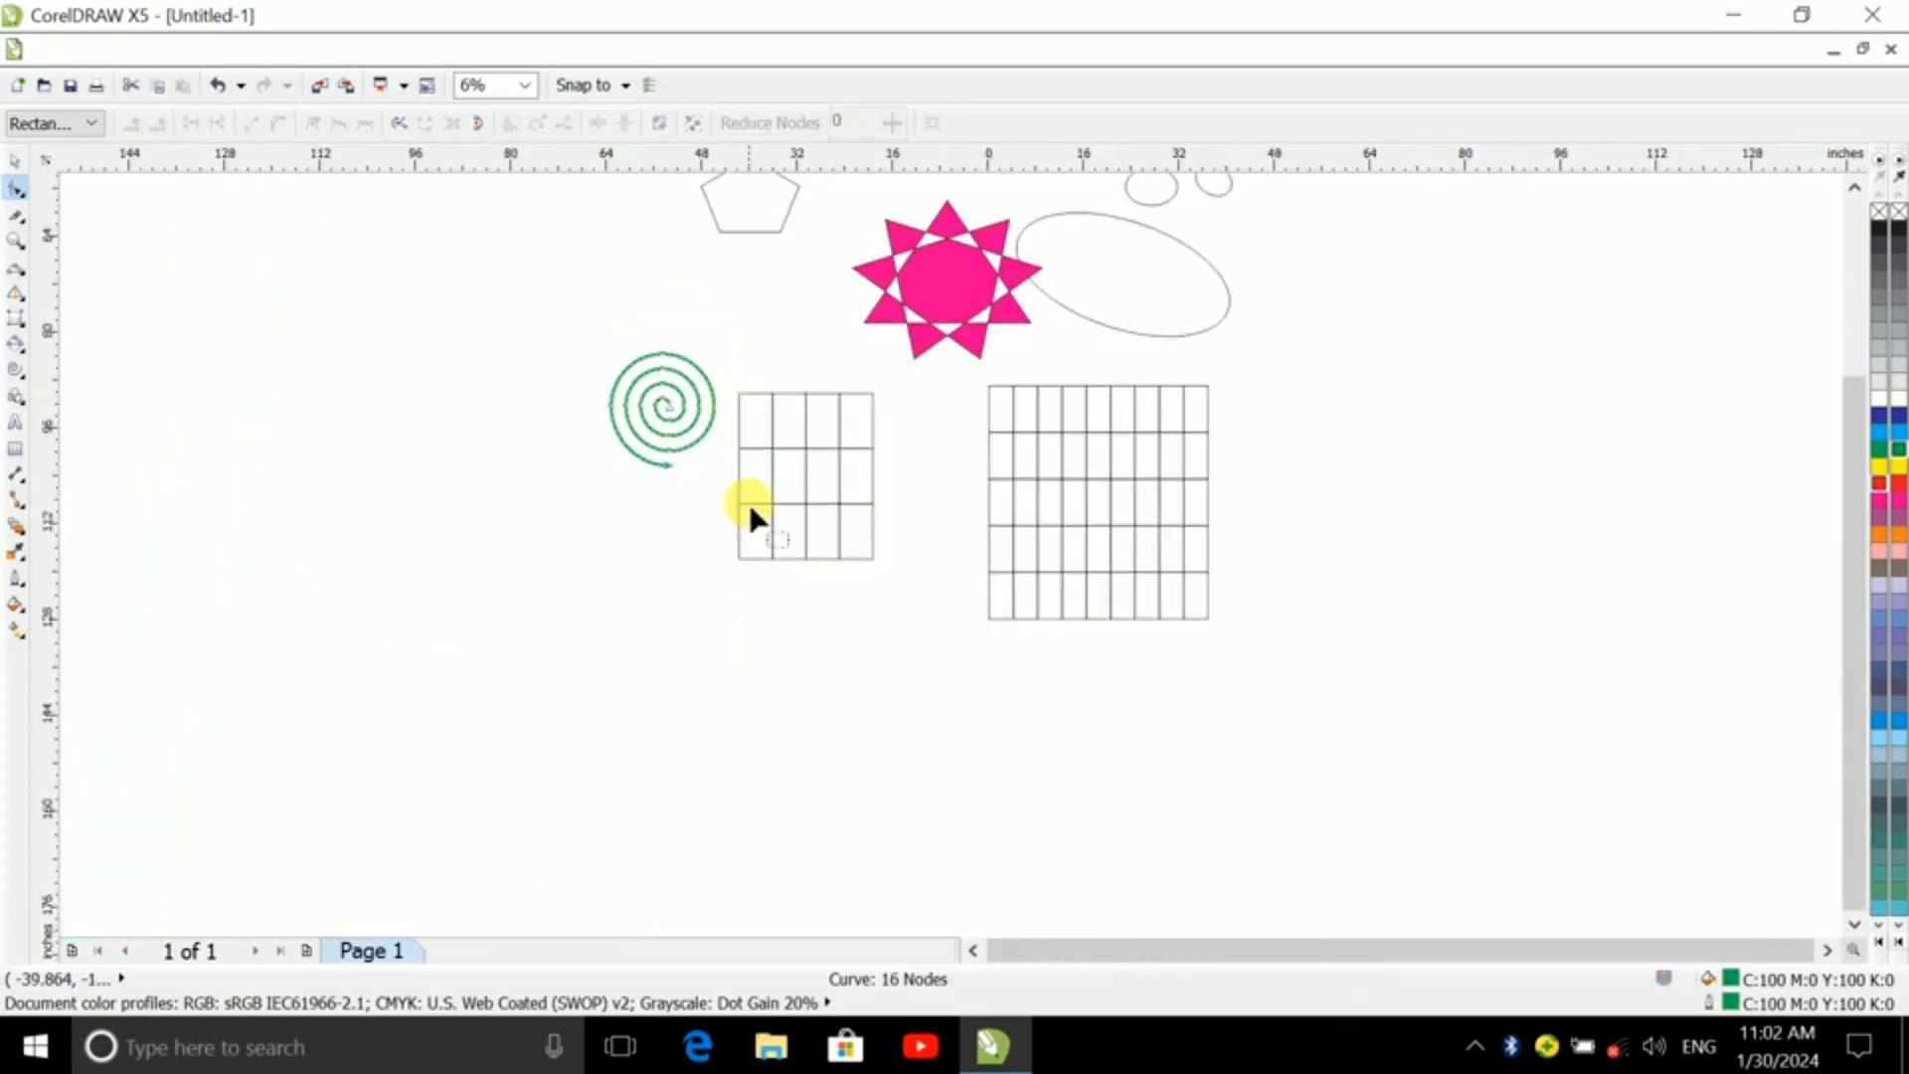
- Delete the spiral's end node at its lowest point to trim another quarter turn off the curve
scroll(167, 292, up, 2)
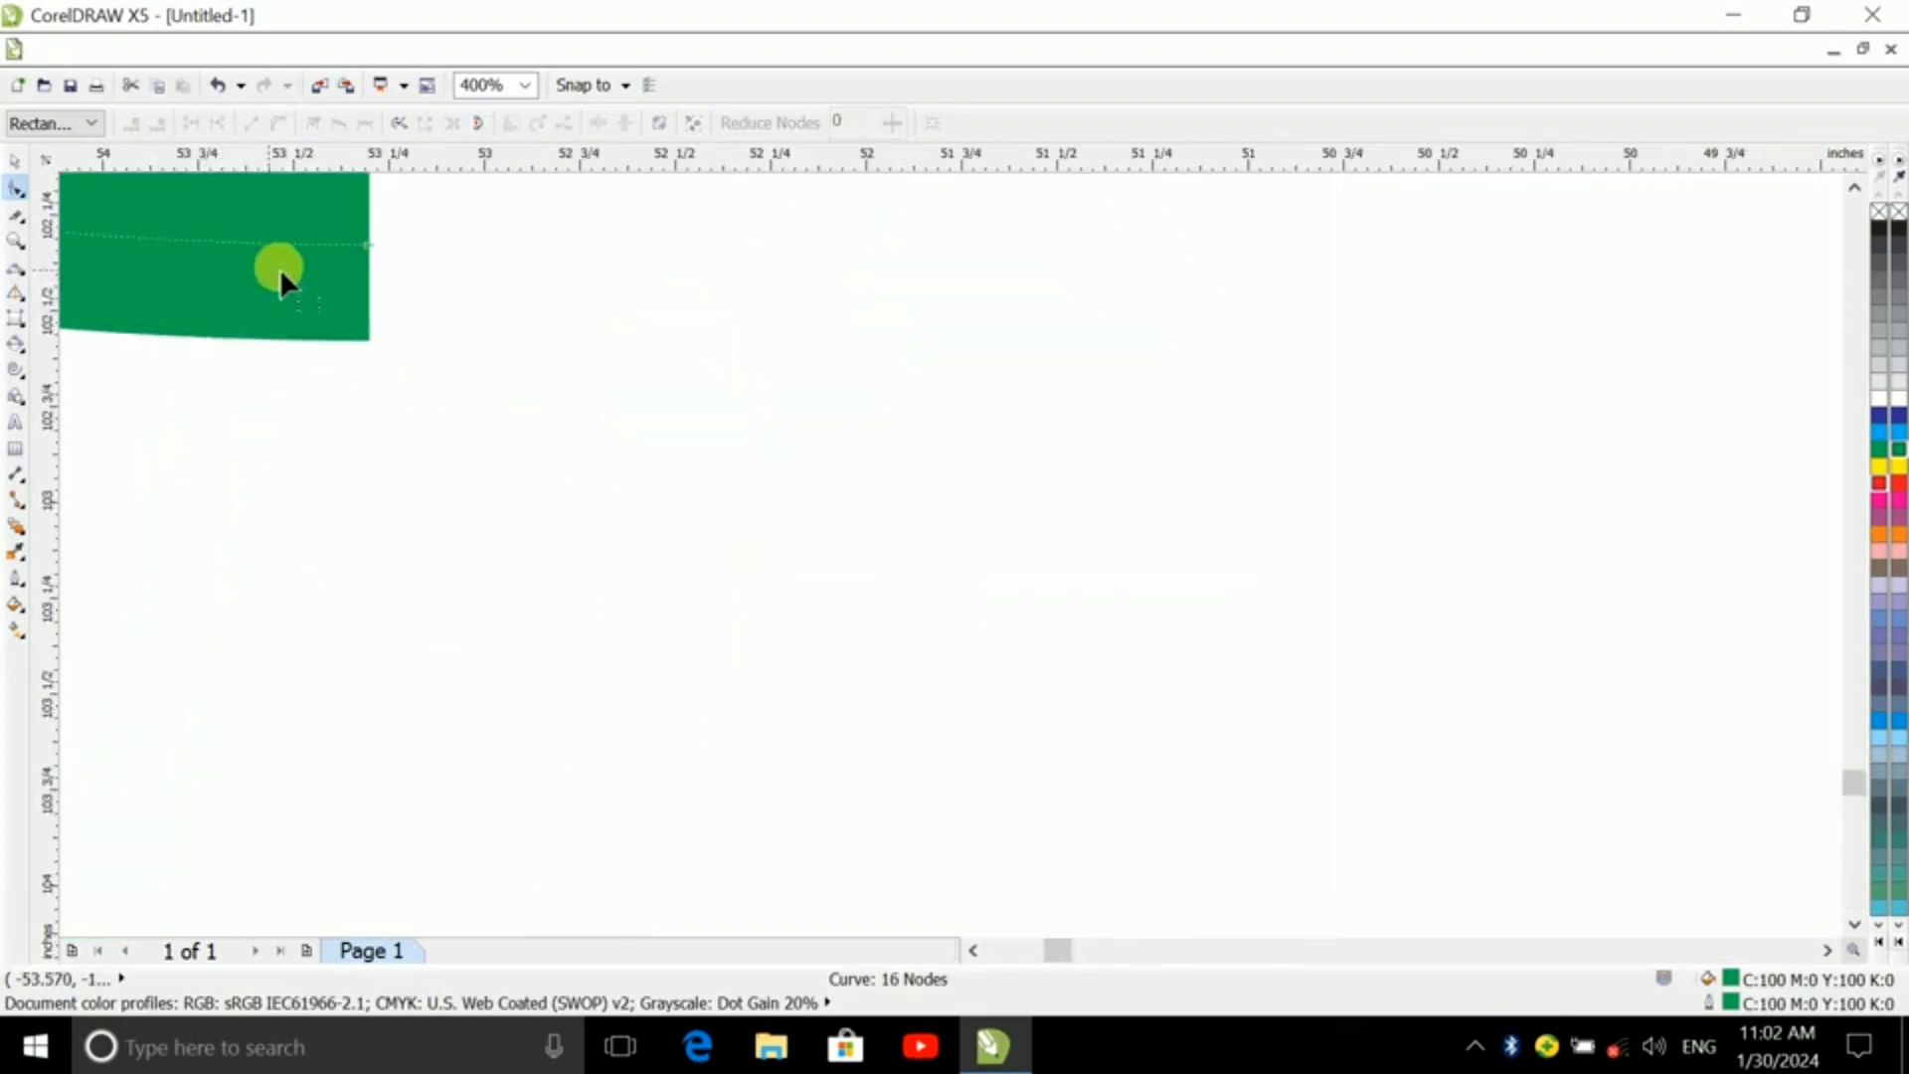
click(368, 244)
key(Delete)
scroll(985, 647, down, 5)
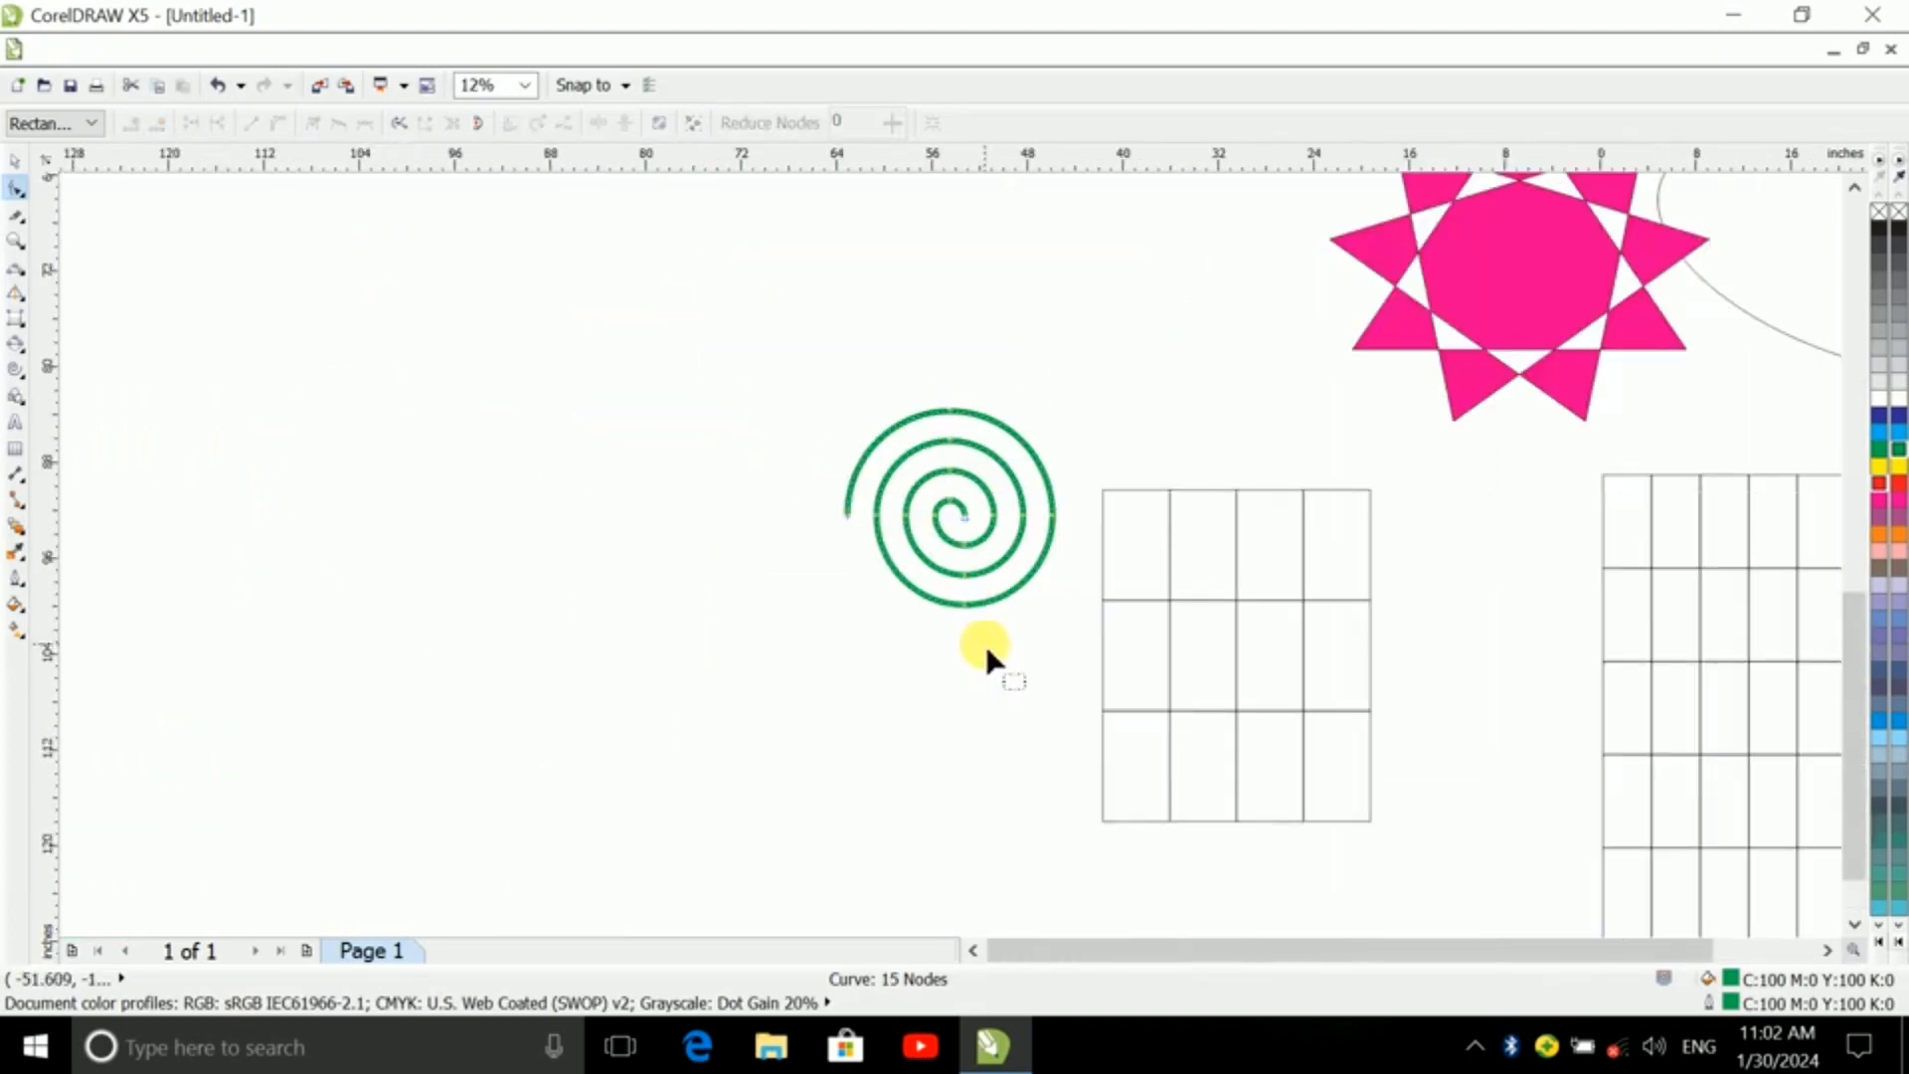
scroll(1077, 613, up, 1)
scroll(1077, 612, up, 1)
scroll(1077, 611, down, 1)
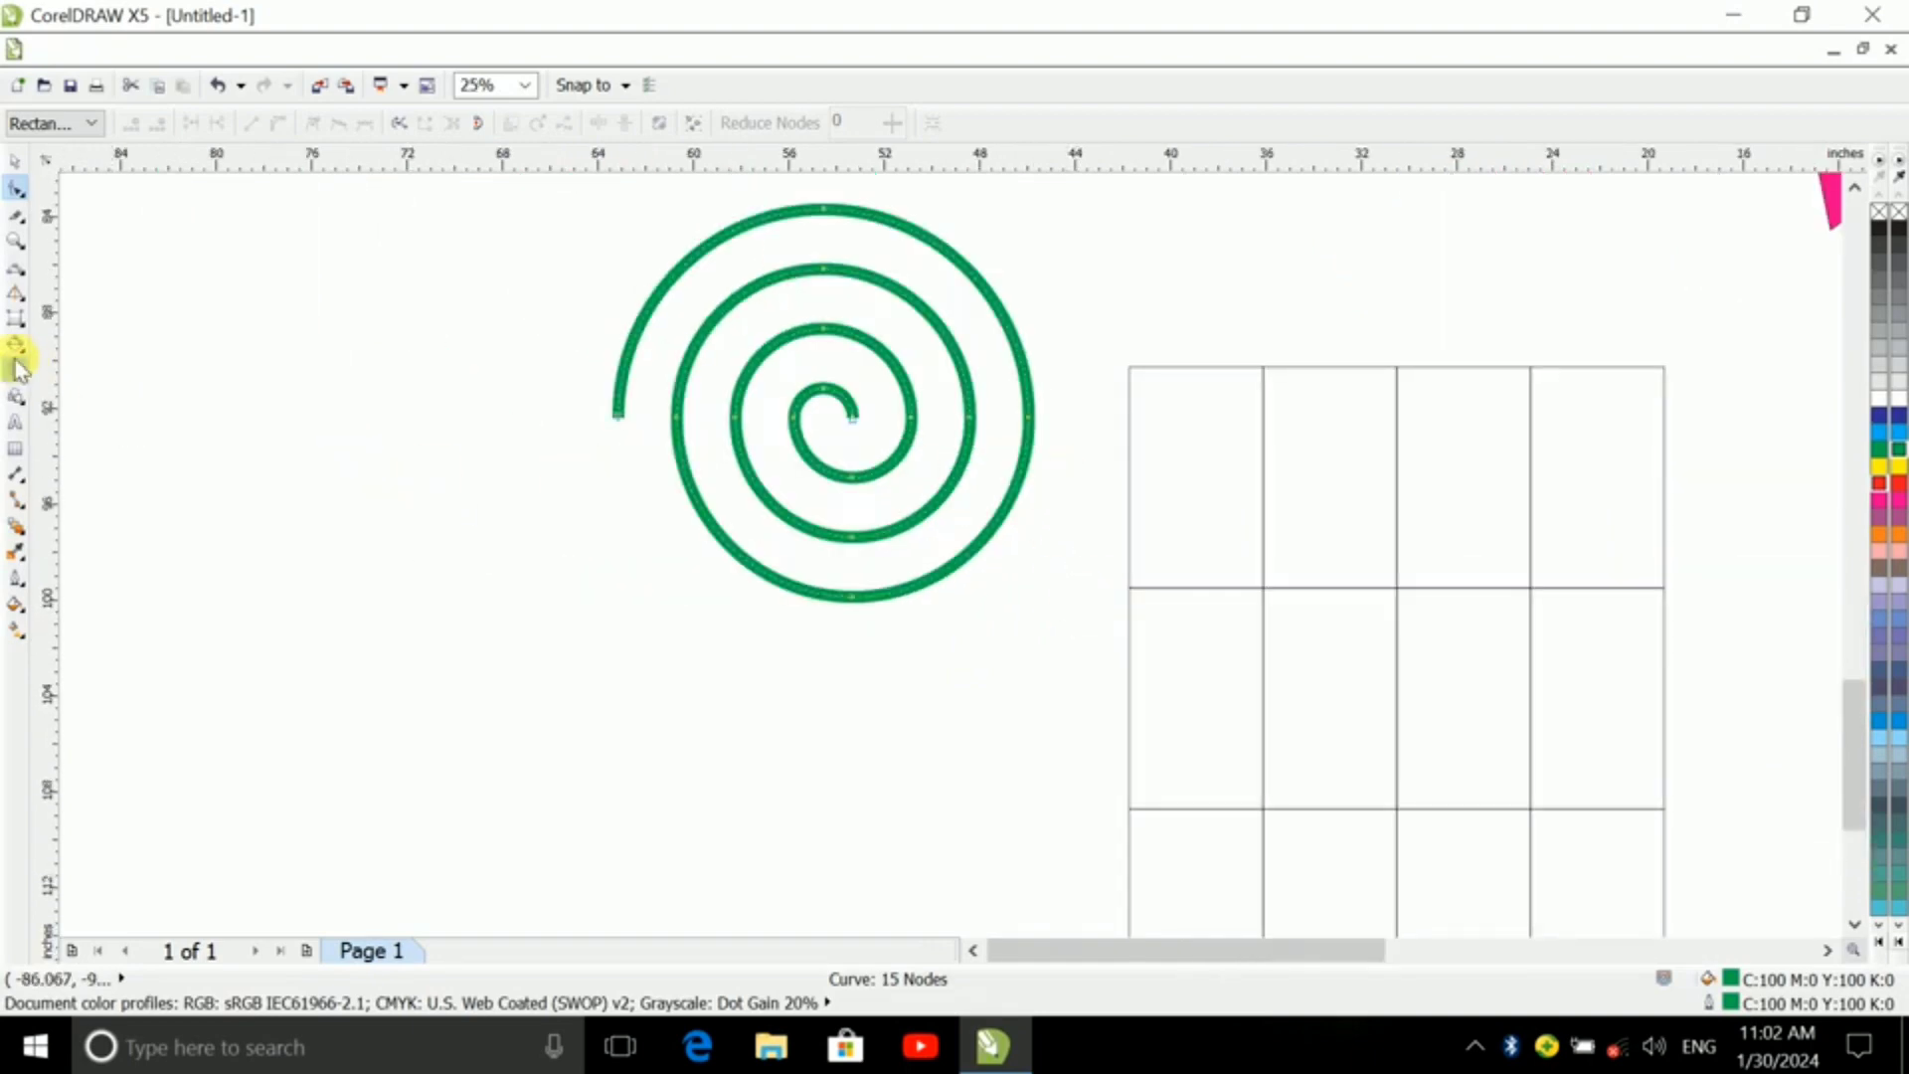
- Draw a ribbon banner shape about 17.2 by 8.25 inches to the left of the spiral
click(17, 402)
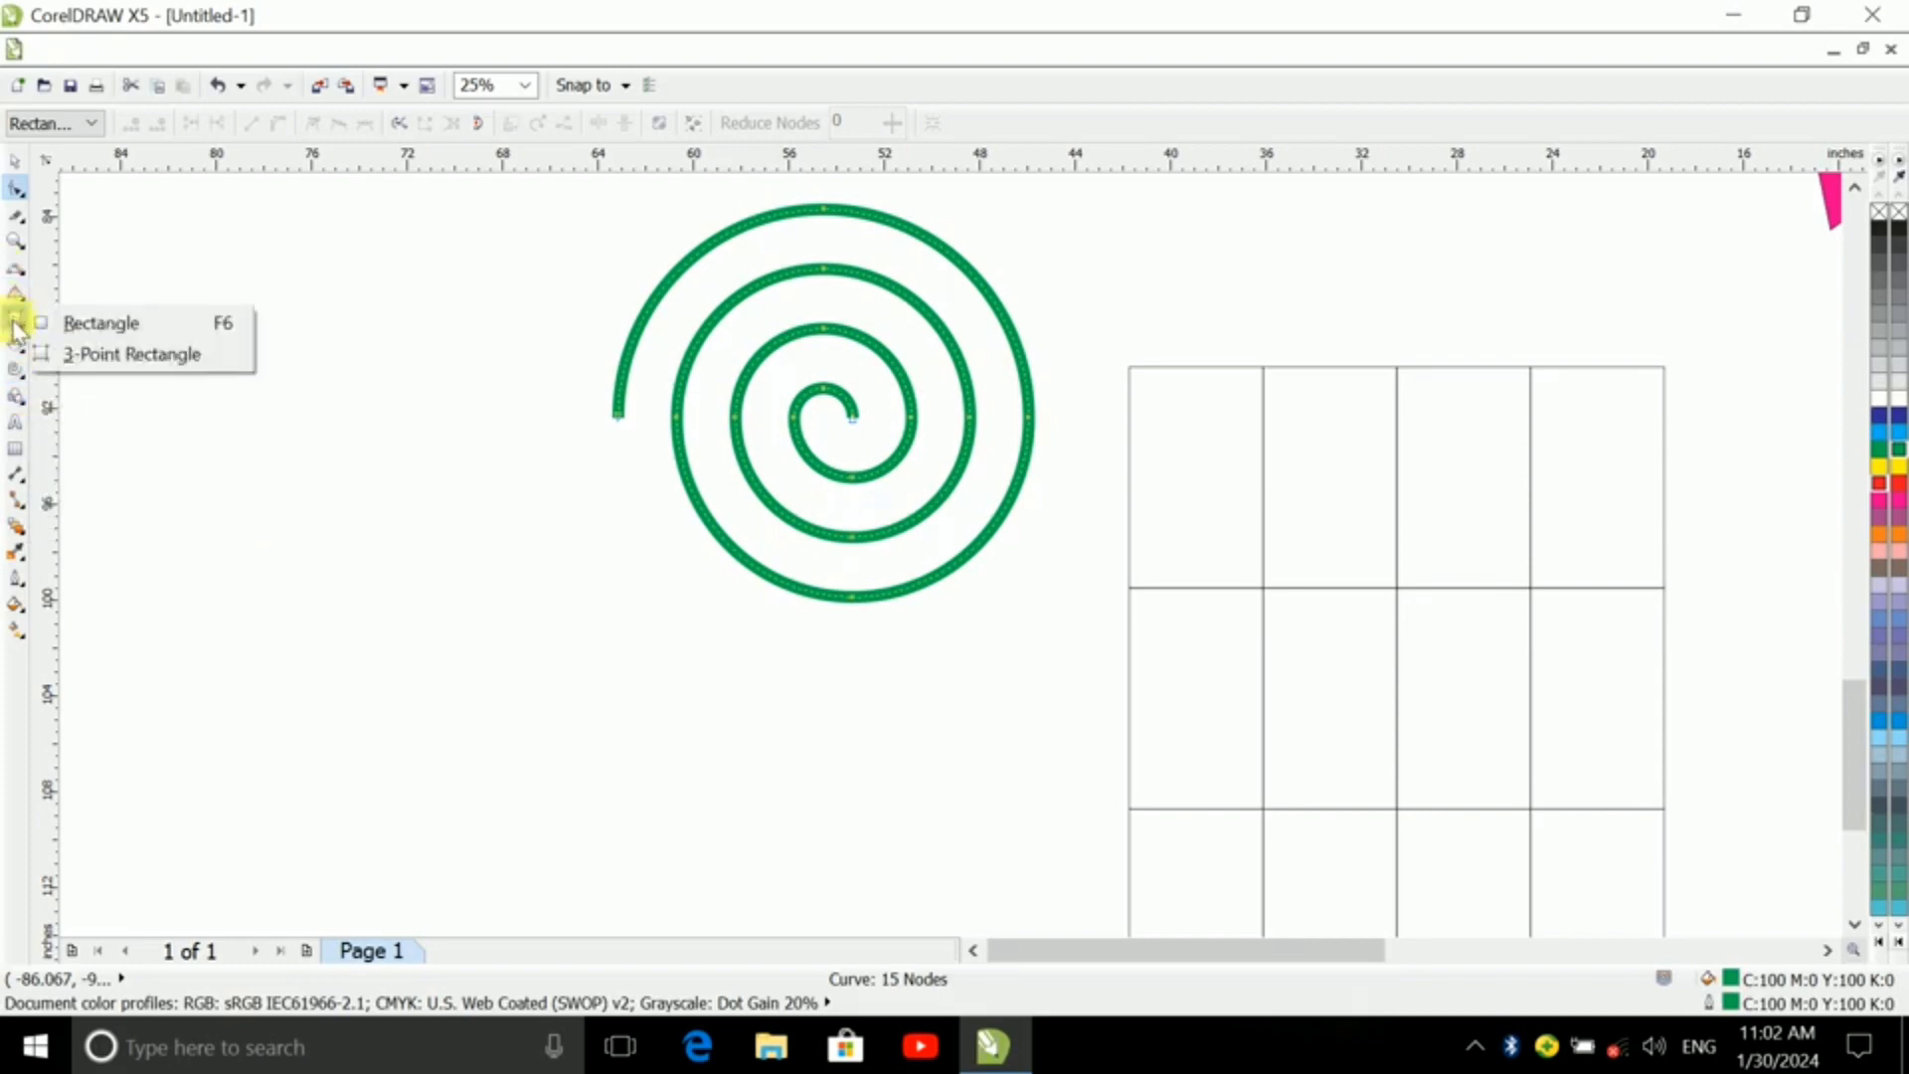
mouse_move(17, 371)
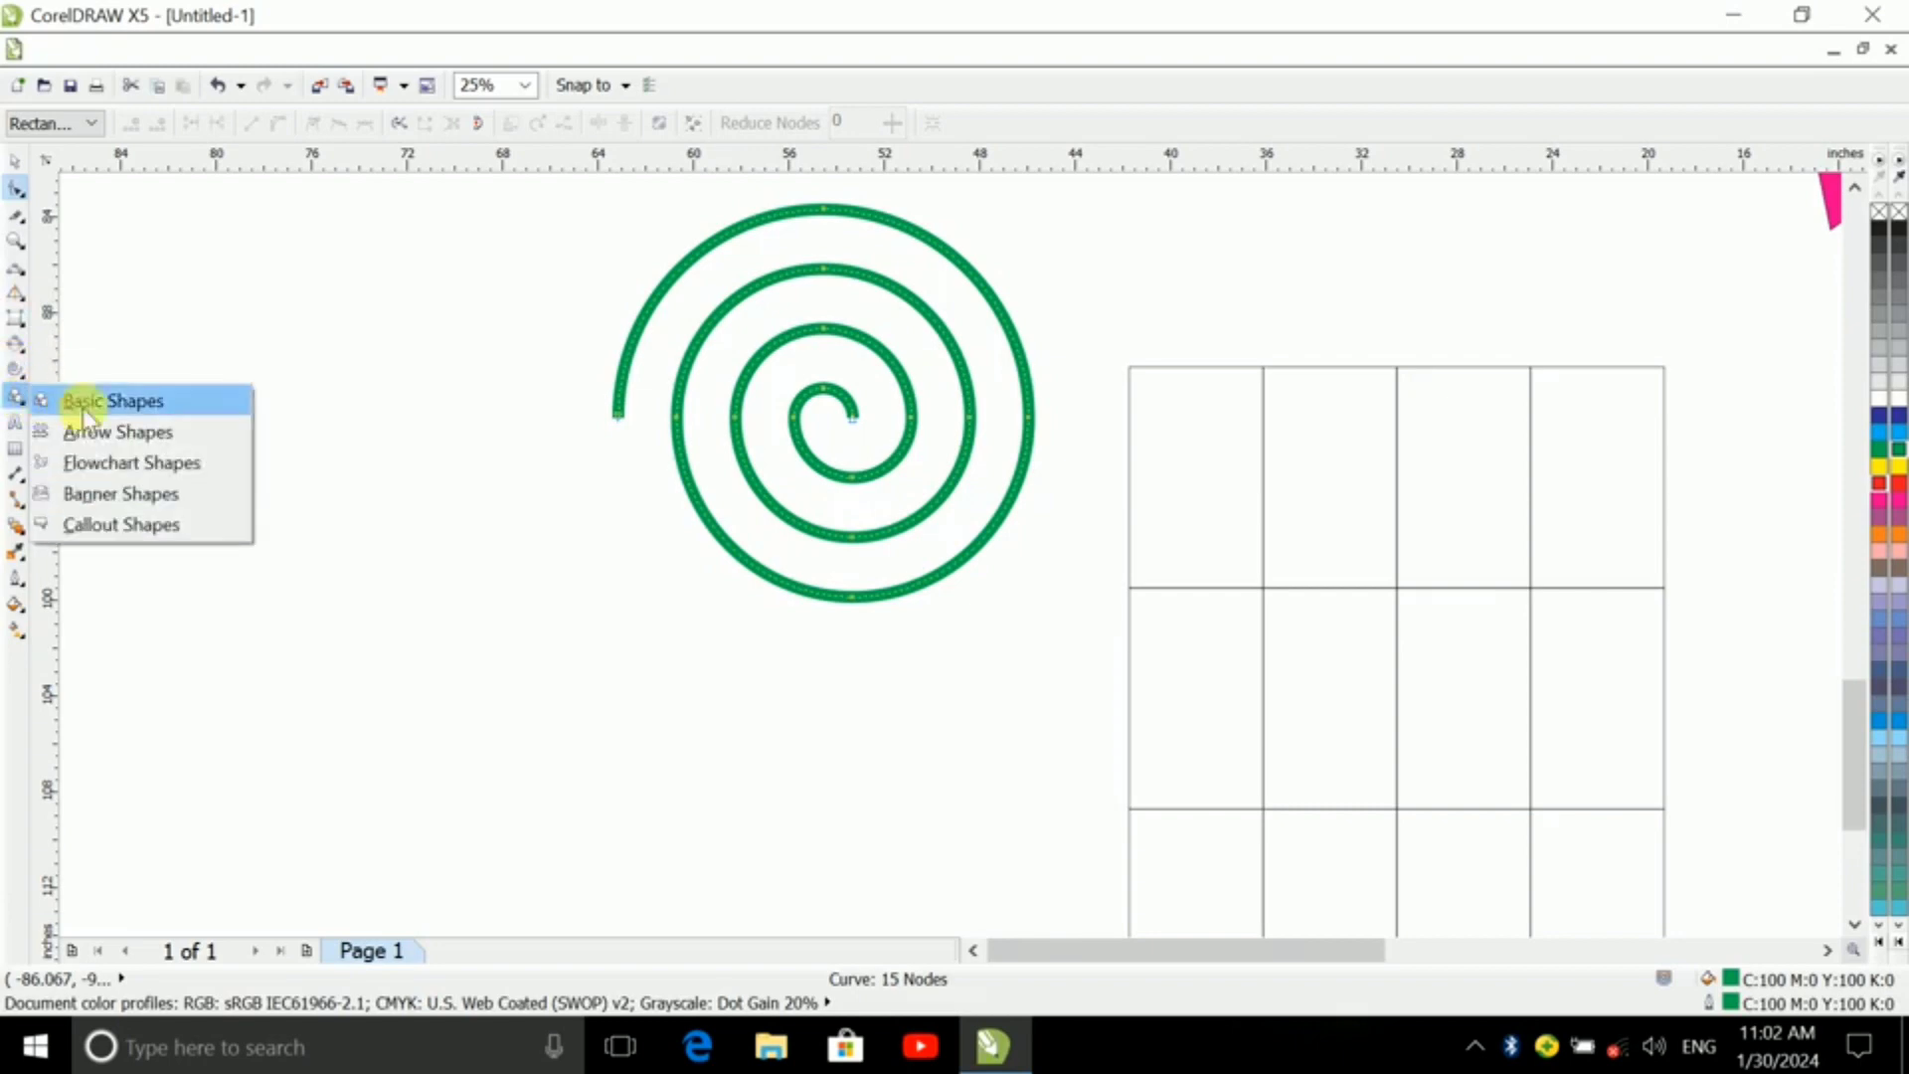
click(149, 495)
drag(171, 406, 595, 618)
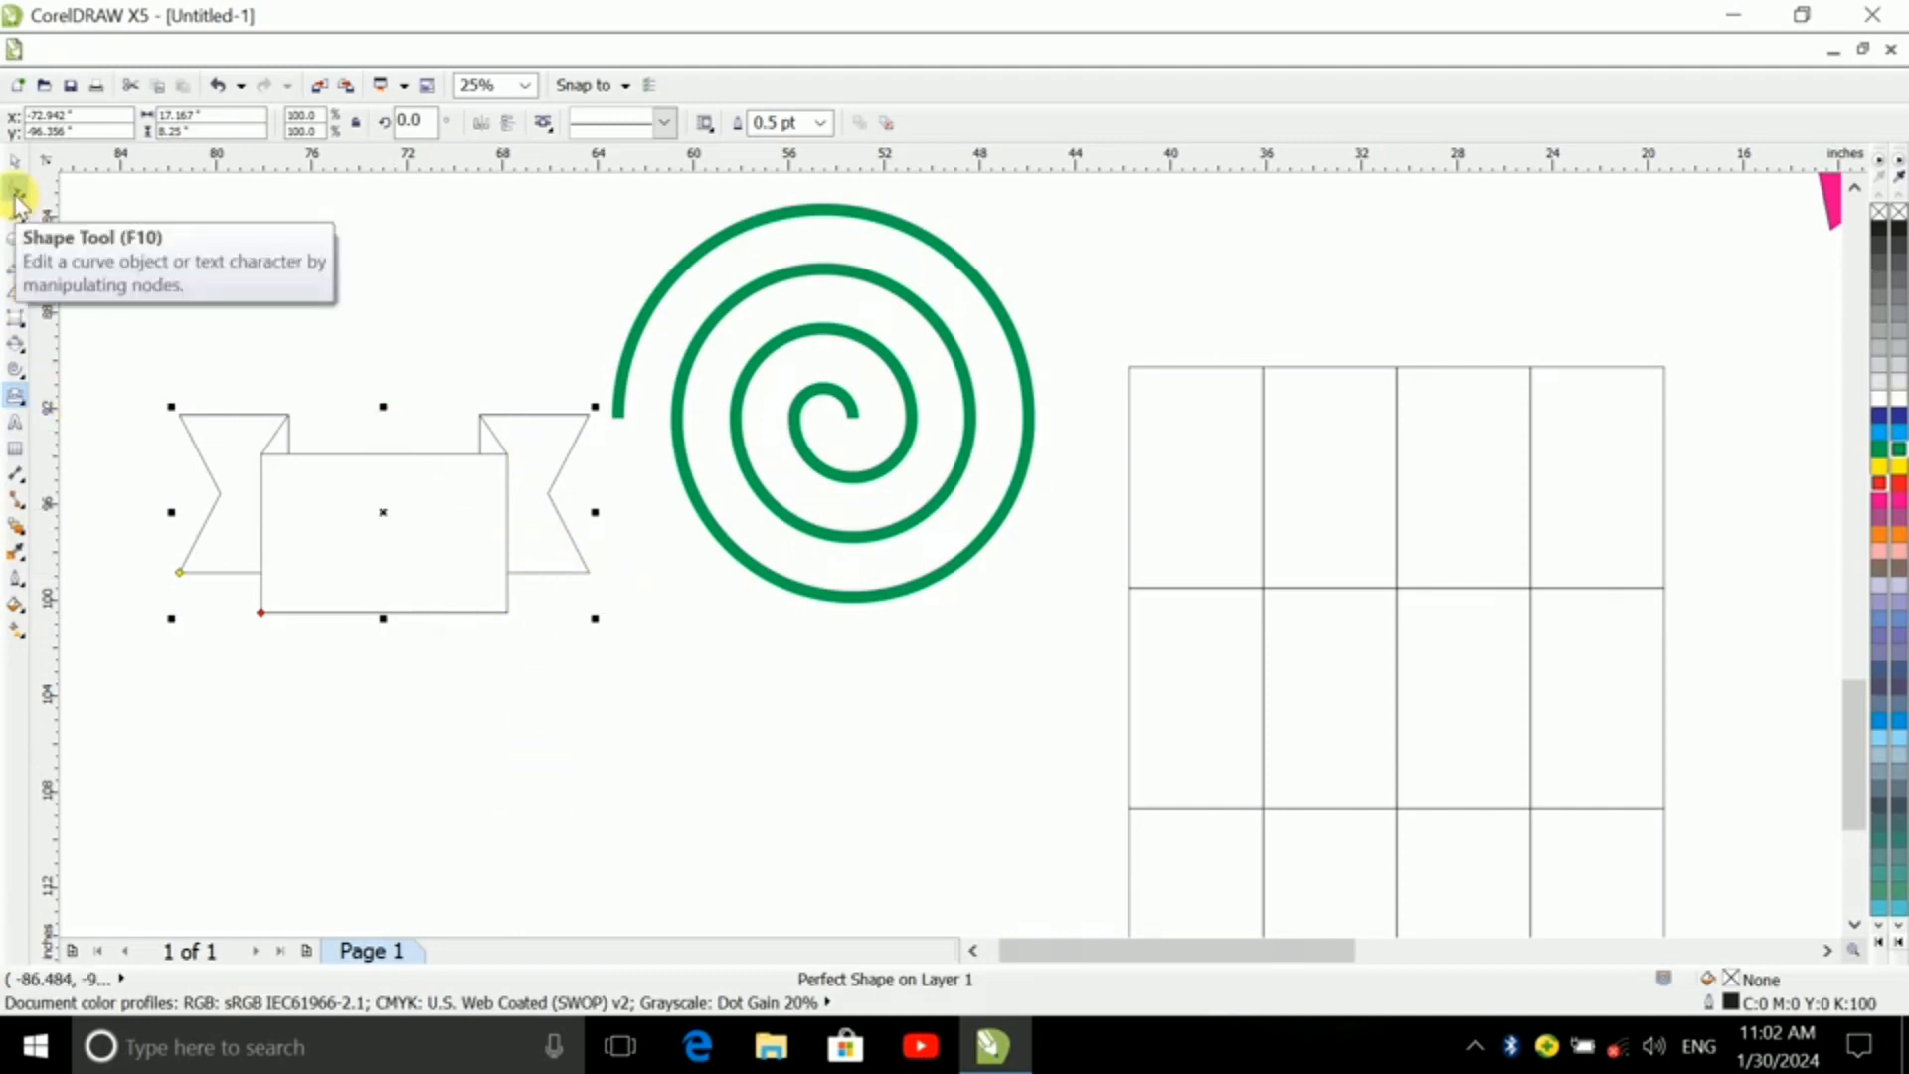
- Draw a right-pointing arrow shape about 68.8 by 25.2 inches below the banner
scroll(488, 381, down, 3)
scroll(476, 495, up, 1)
scroll(478, 498, up, 1)
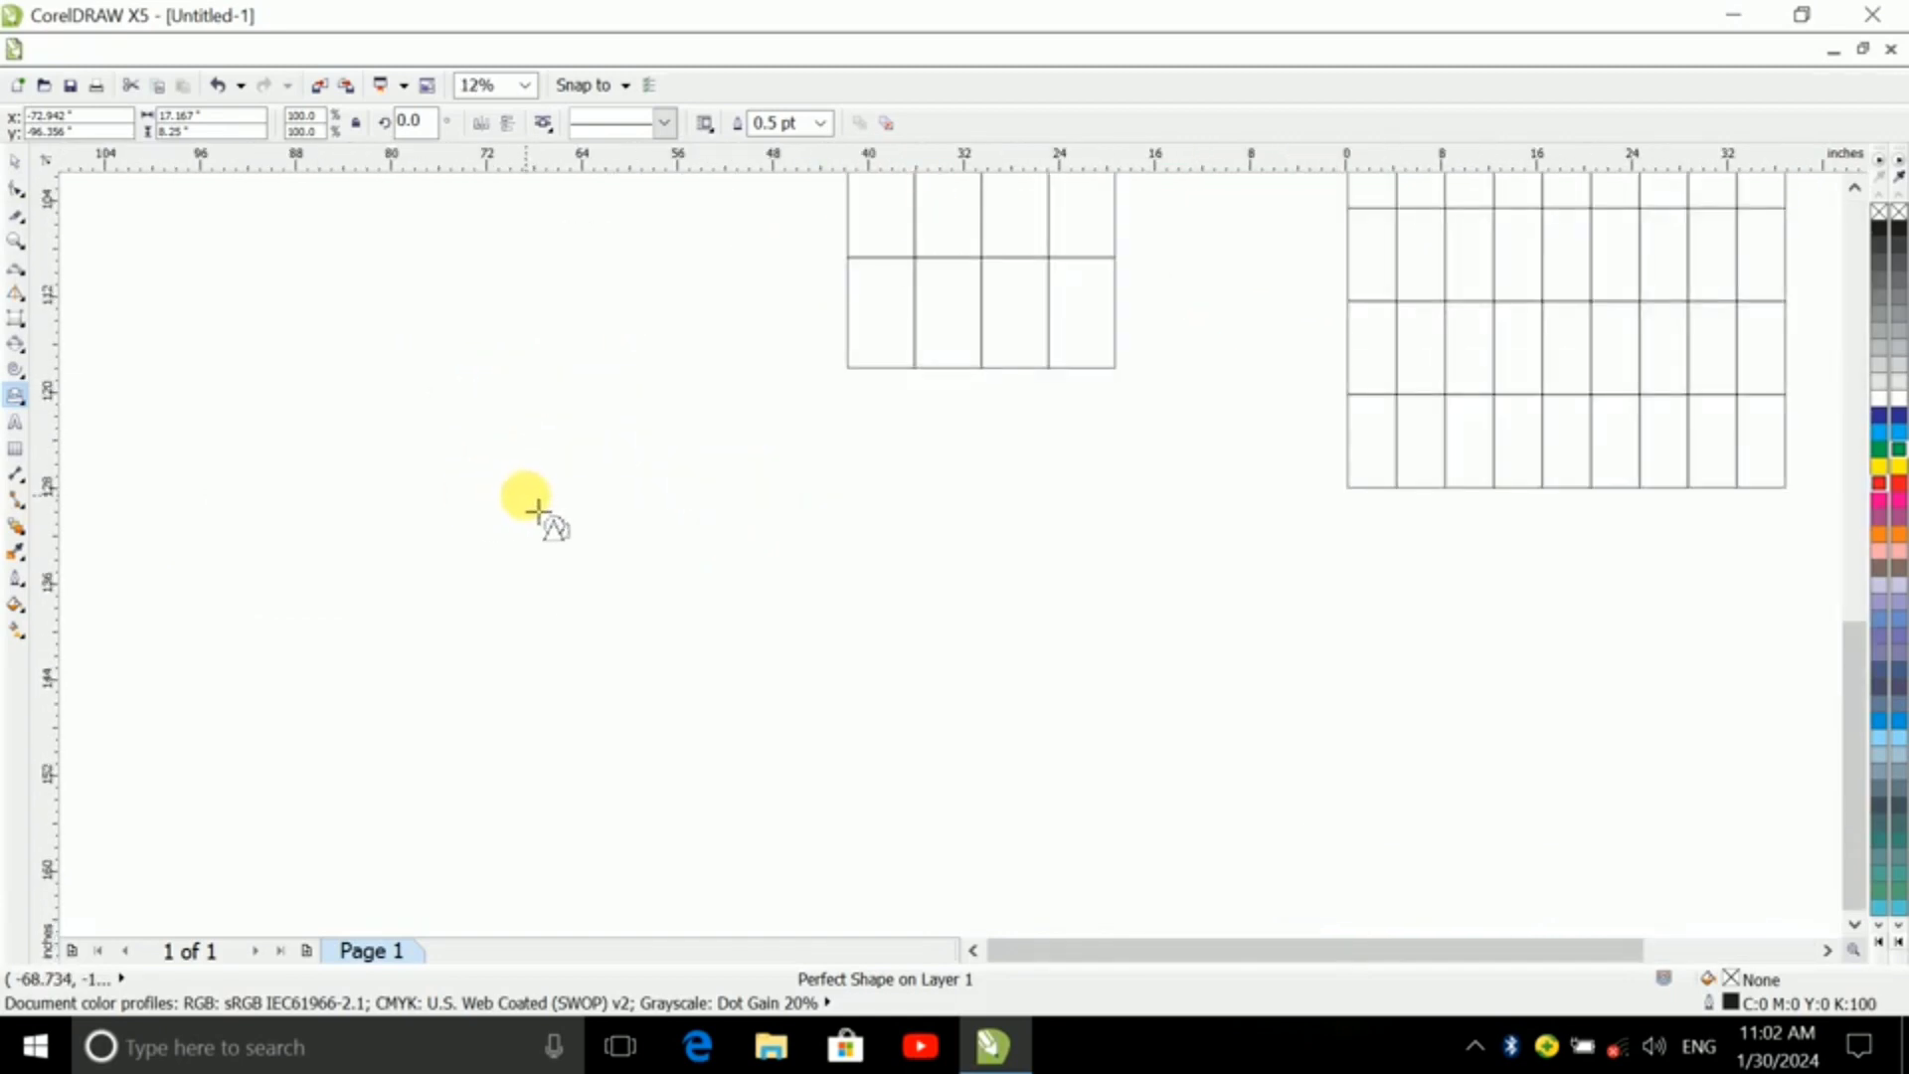
scroll(528, 498, down, 1)
click(14, 398)
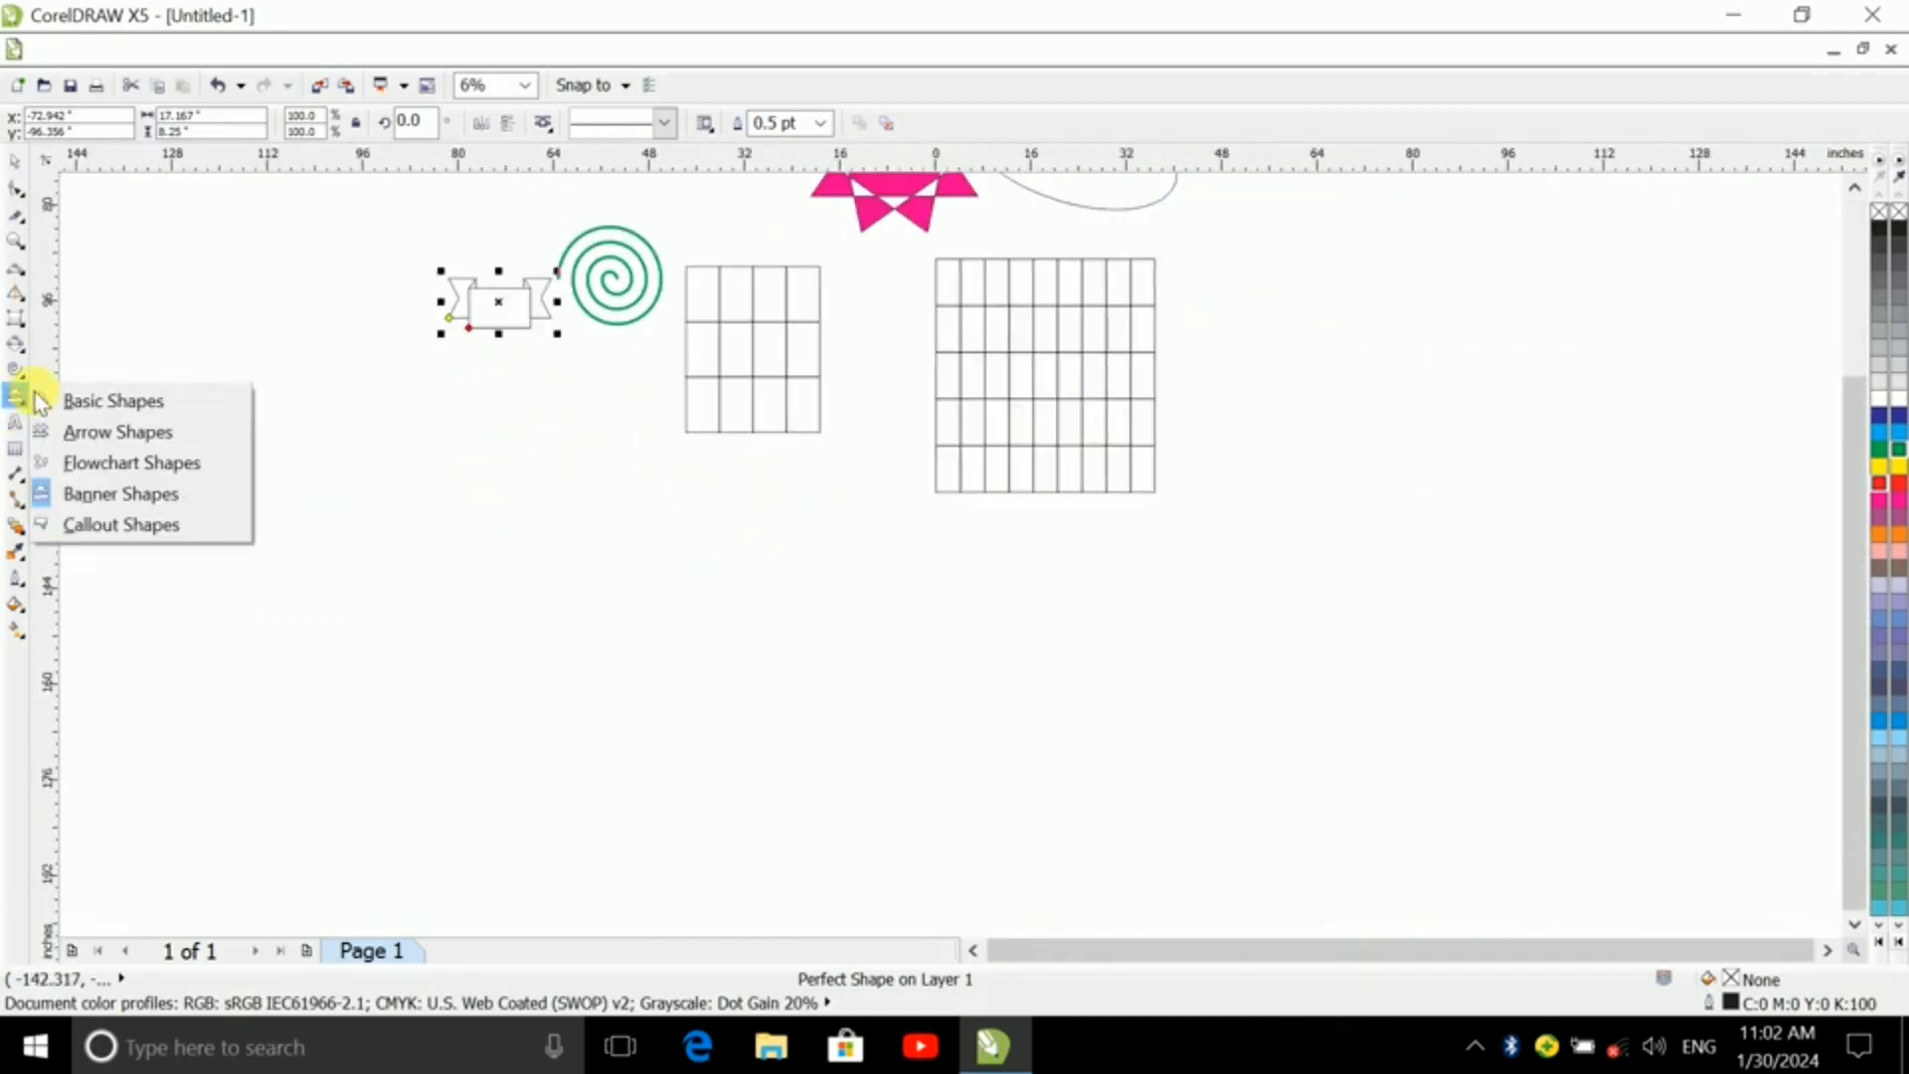
click(117, 432)
drag(218, 383, 643, 548)
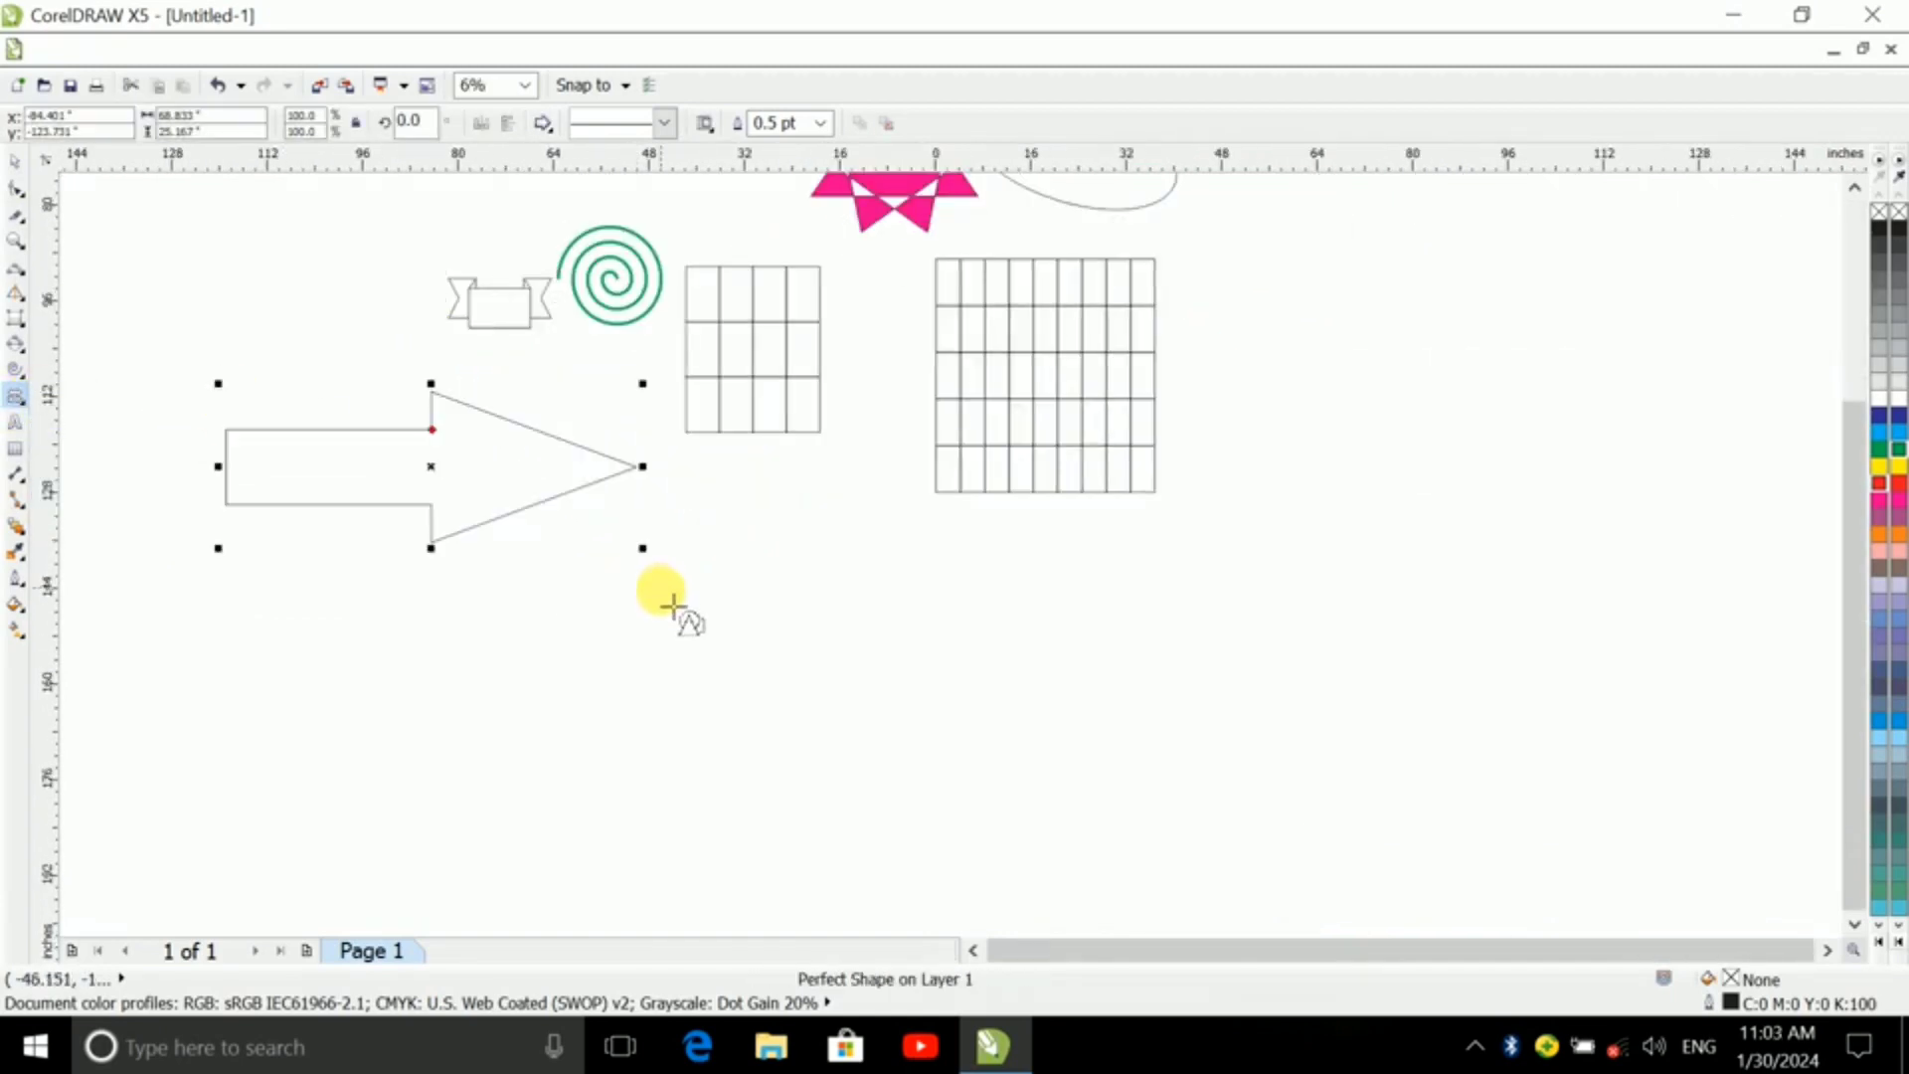
click(664, 122)
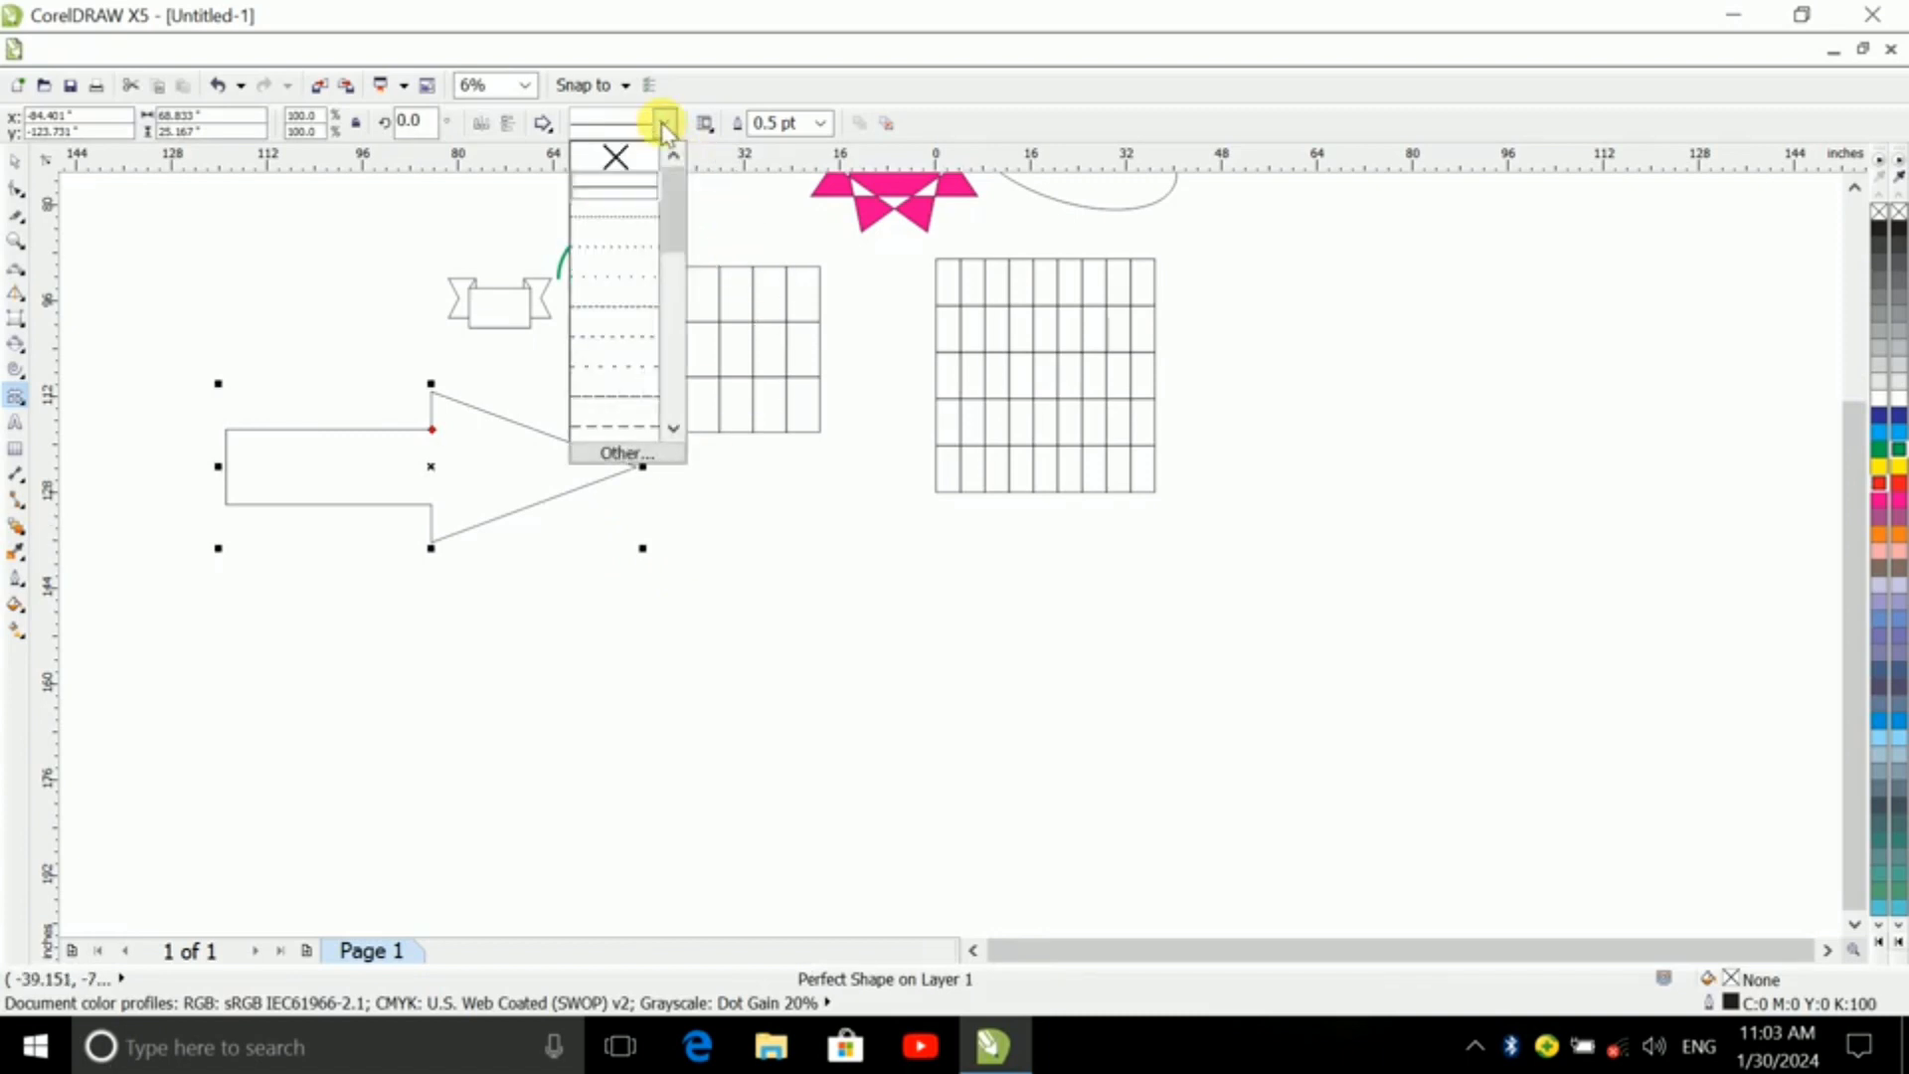
click(538, 125)
click(541, 123)
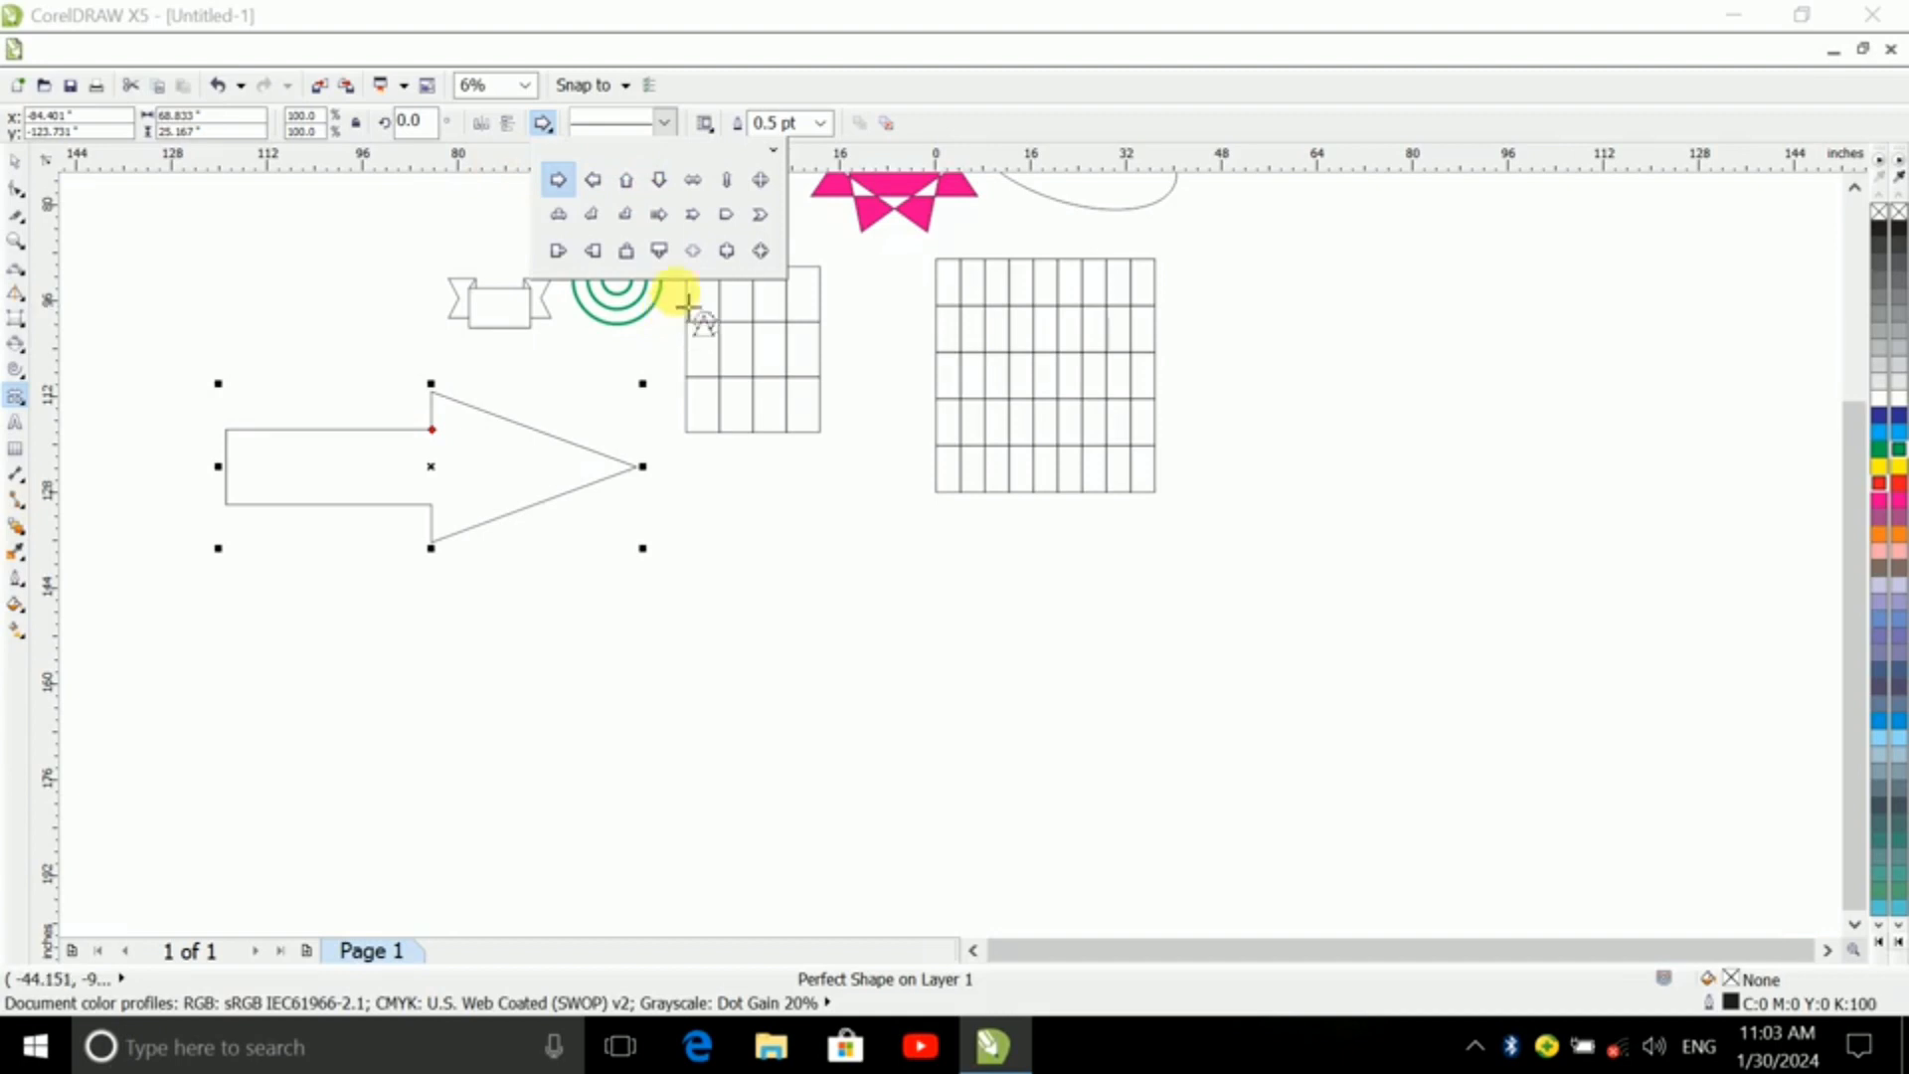
- Draw a flowchart parallelogram about 99.7 by 78.5 inches below the grids
click(20, 395)
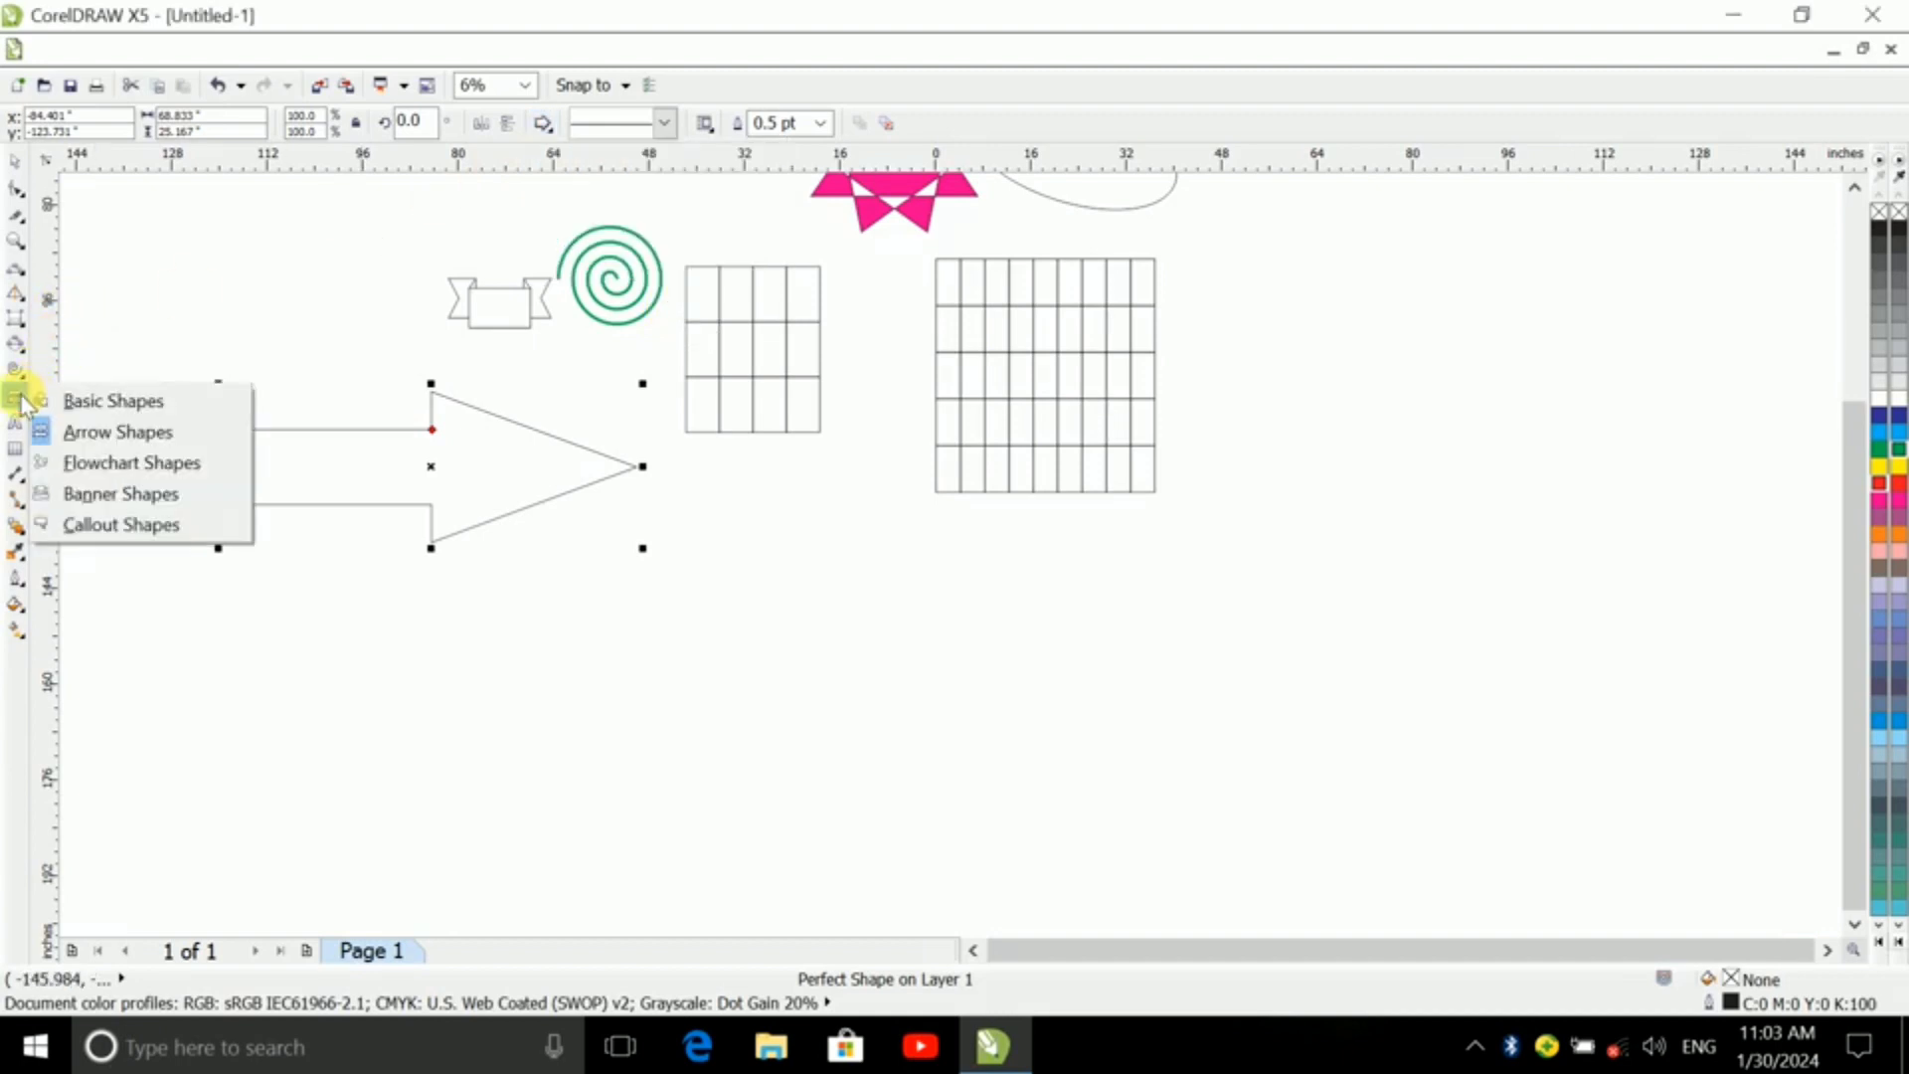
click(119, 466)
scroll(646, 545, down, 2)
mouse_move(736, 544)
mouse_down()
mouse_move(972, 755)
mouse_move(1035, 783)
mouse_up()
- Draw a wavy flowchart tape shape about 145.1 by 63.5 inches in the empty area to the right of the grids
click(545, 123)
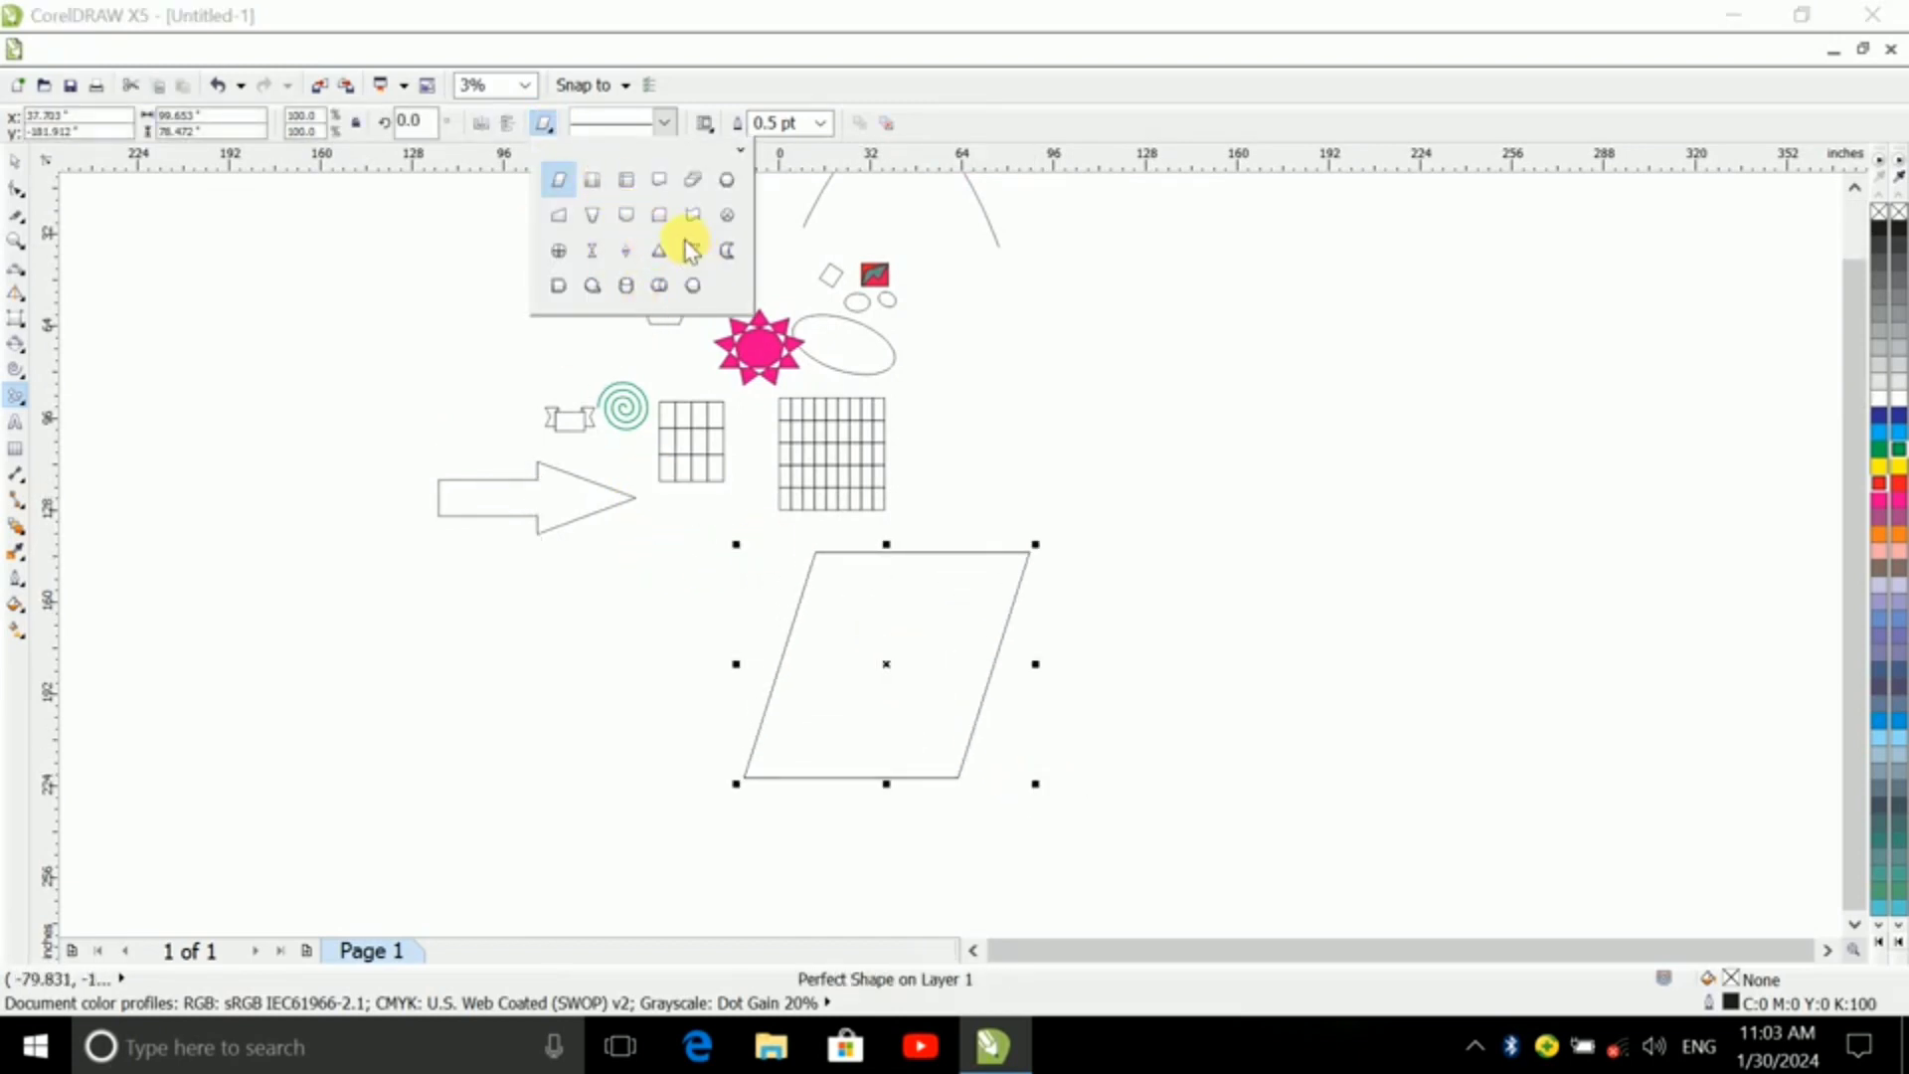
click(694, 213)
drag(1098, 306, 1525, 504)
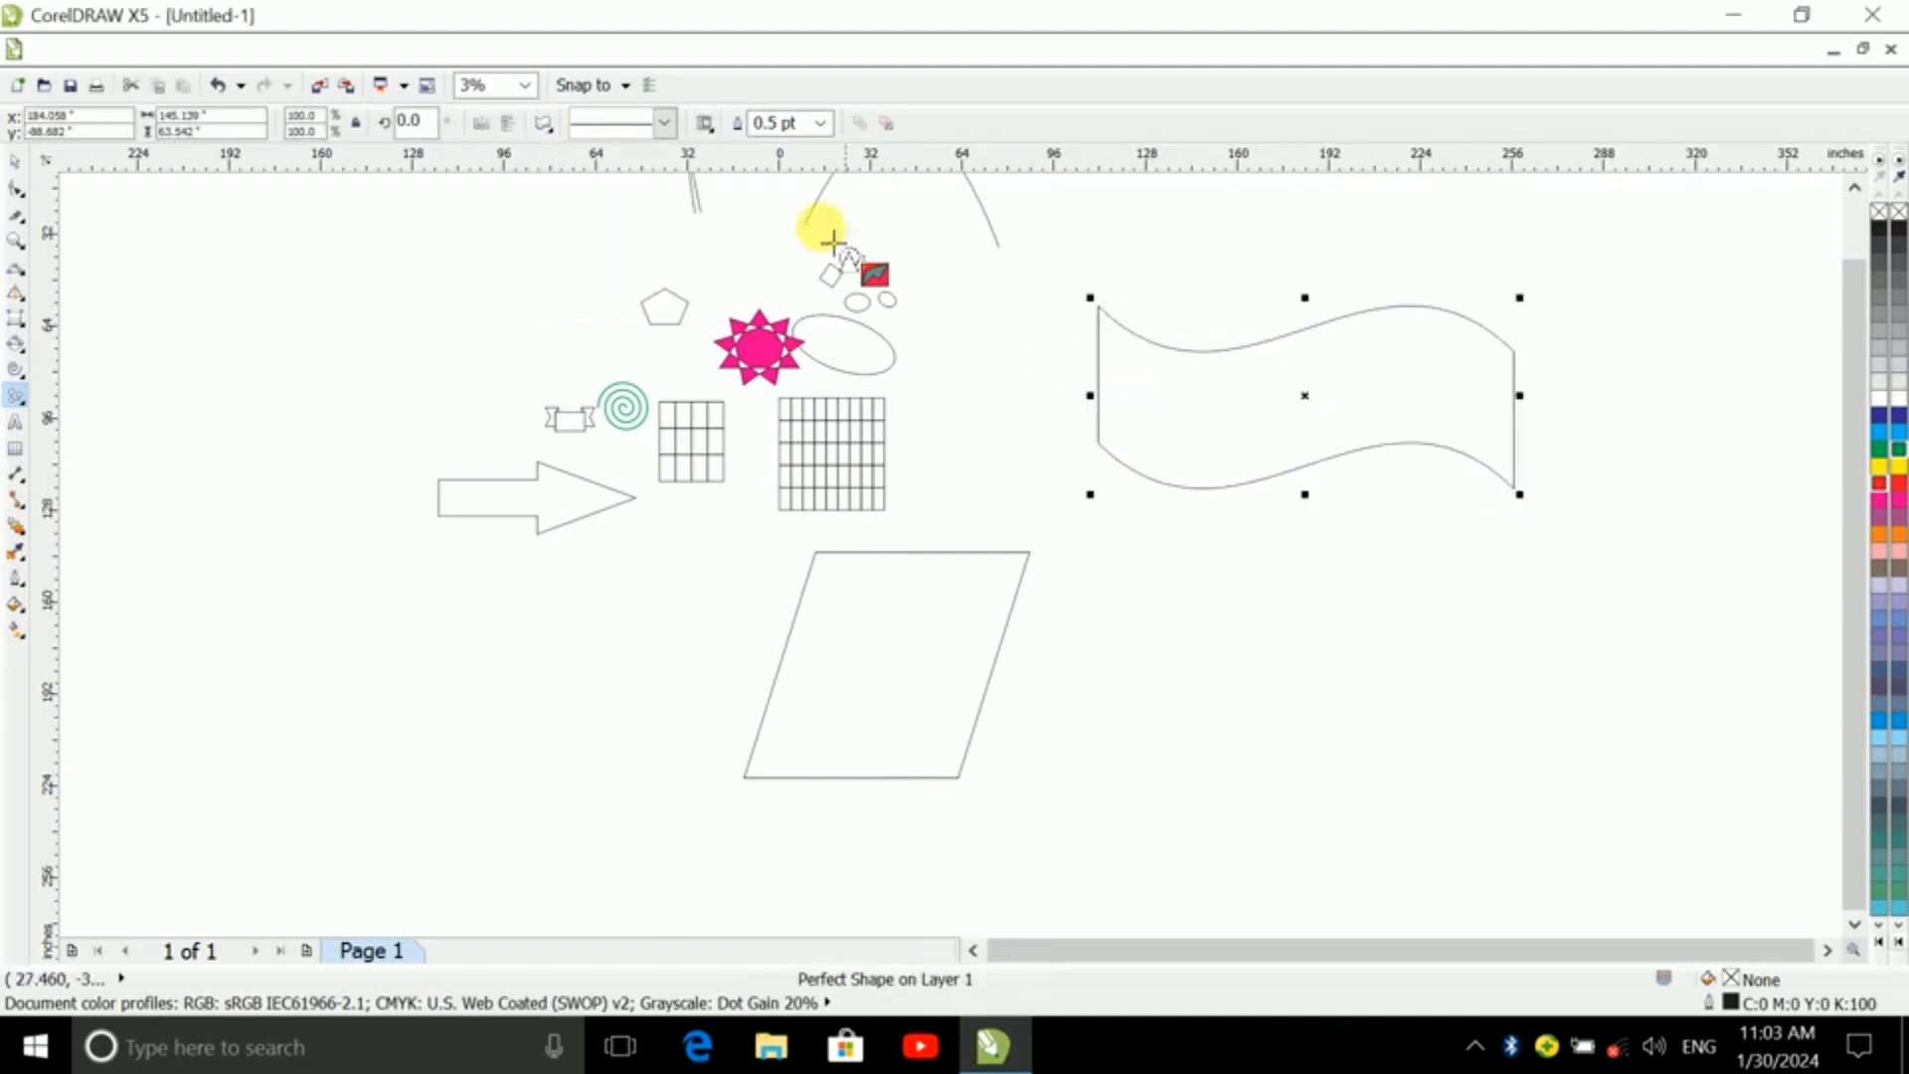
- Draw a flowchart rectangle with two inner vertical lines, about 125.3 by 96.2 inches, below the wavy shape
click(545, 123)
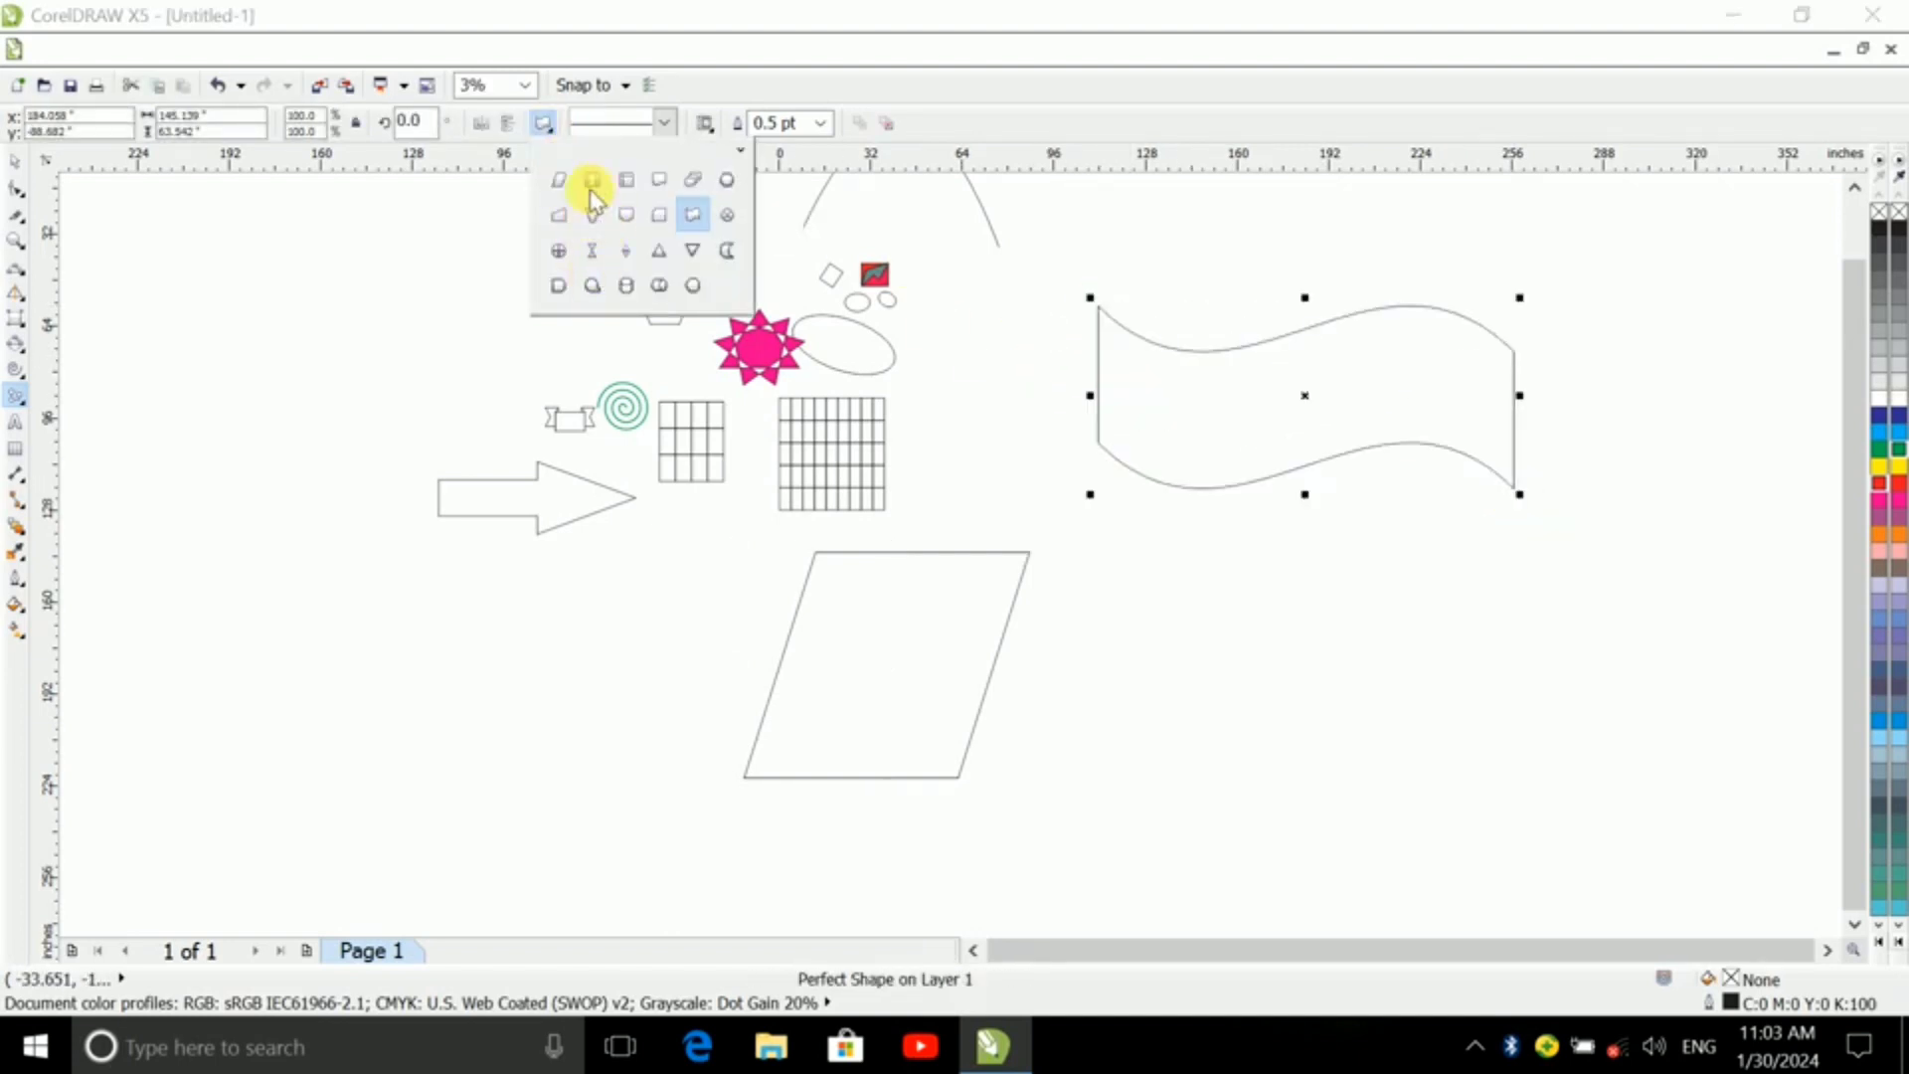
click(592, 180)
drag(1178, 568, 1543, 850)
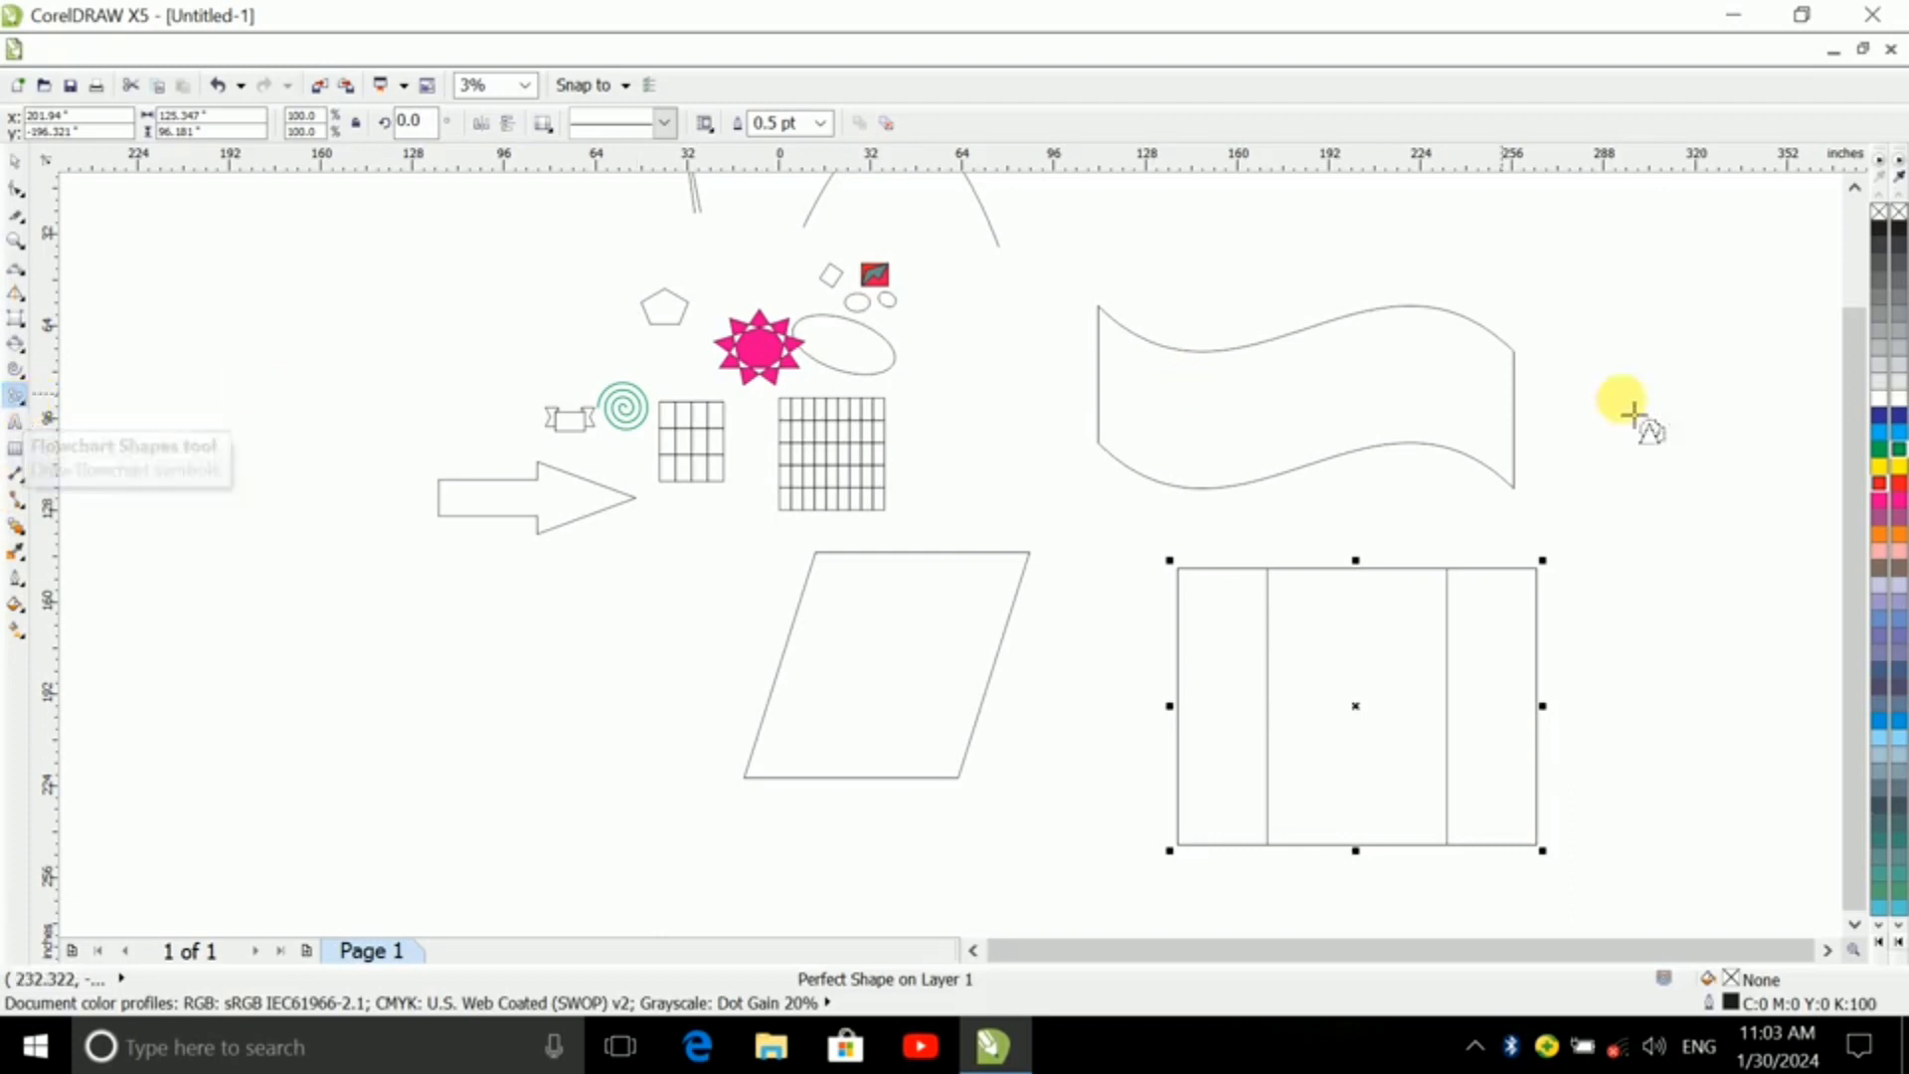
- Draw a paragraph text frame about 164.6 by 30.9 inches above the wavy shape
scroll(1857, 517, up, 1)
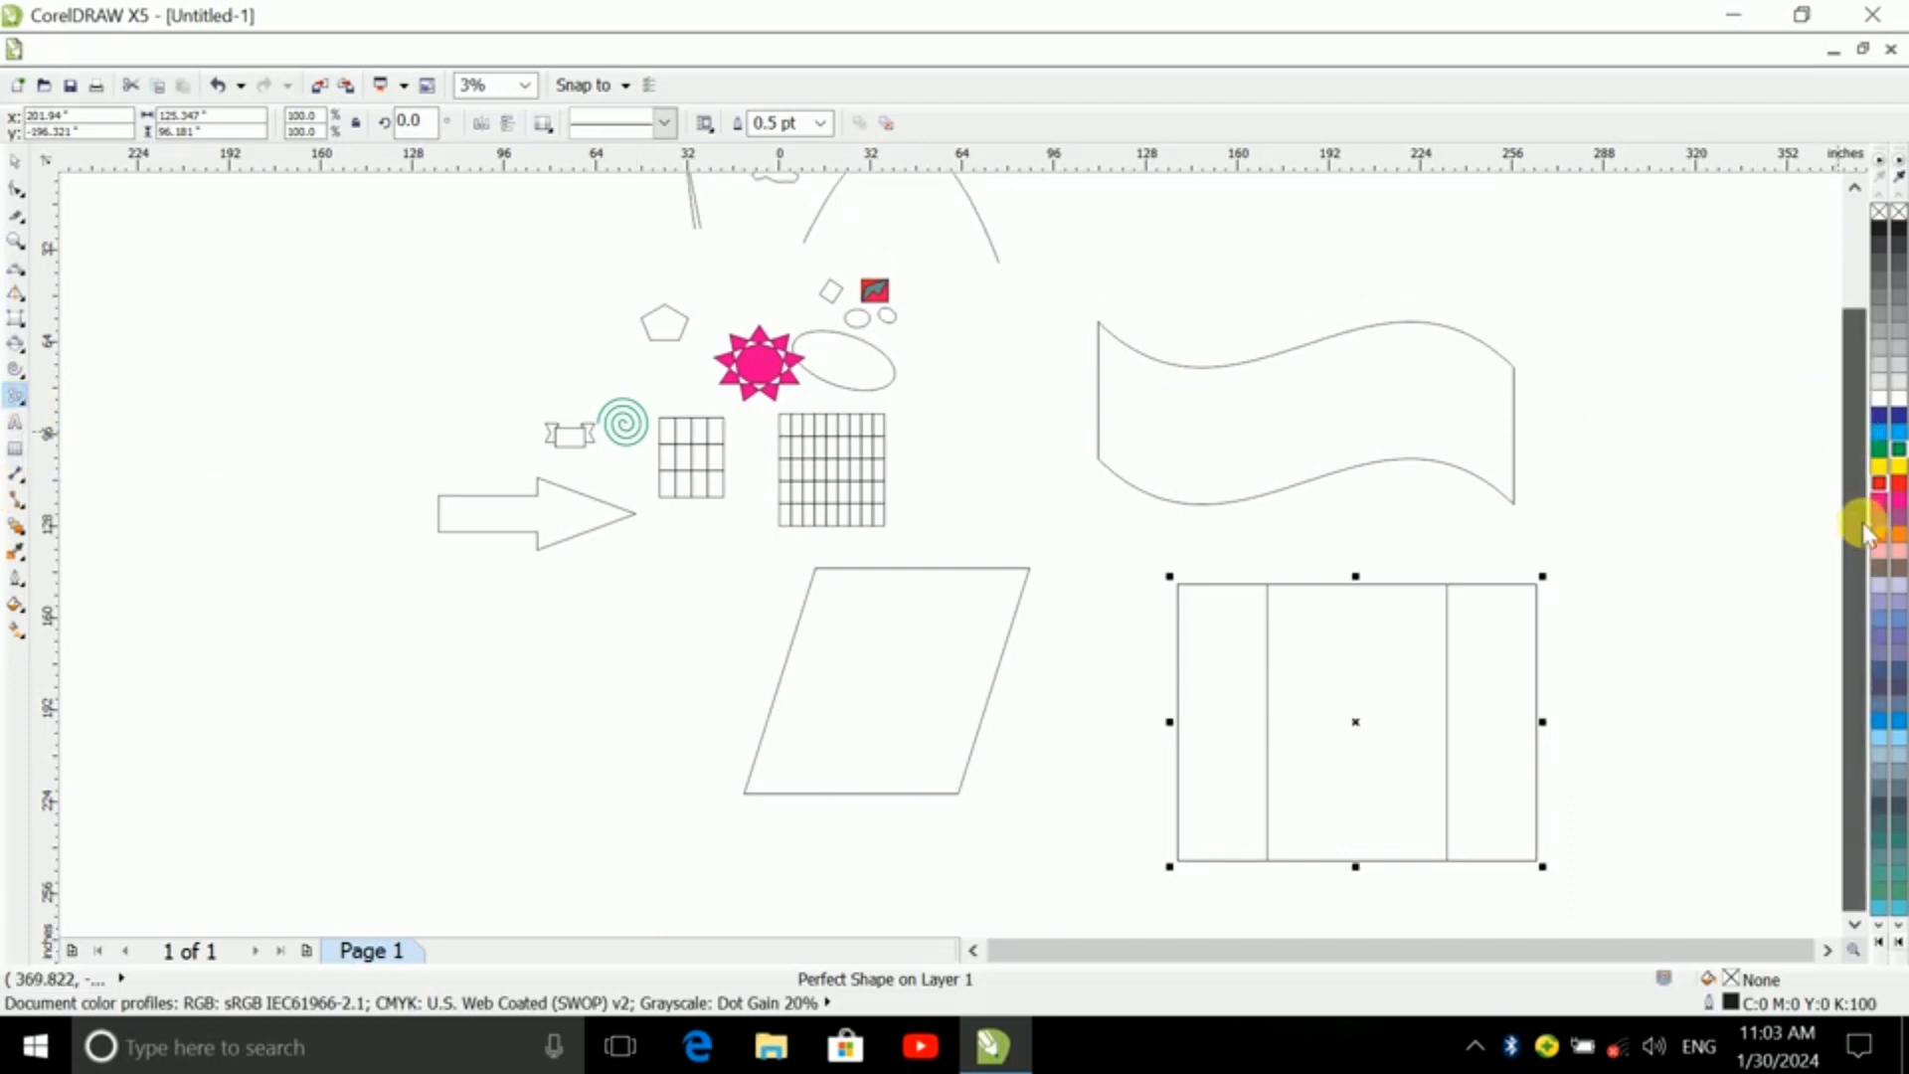
click(15, 423)
scroll(1178, 393, right, 1)
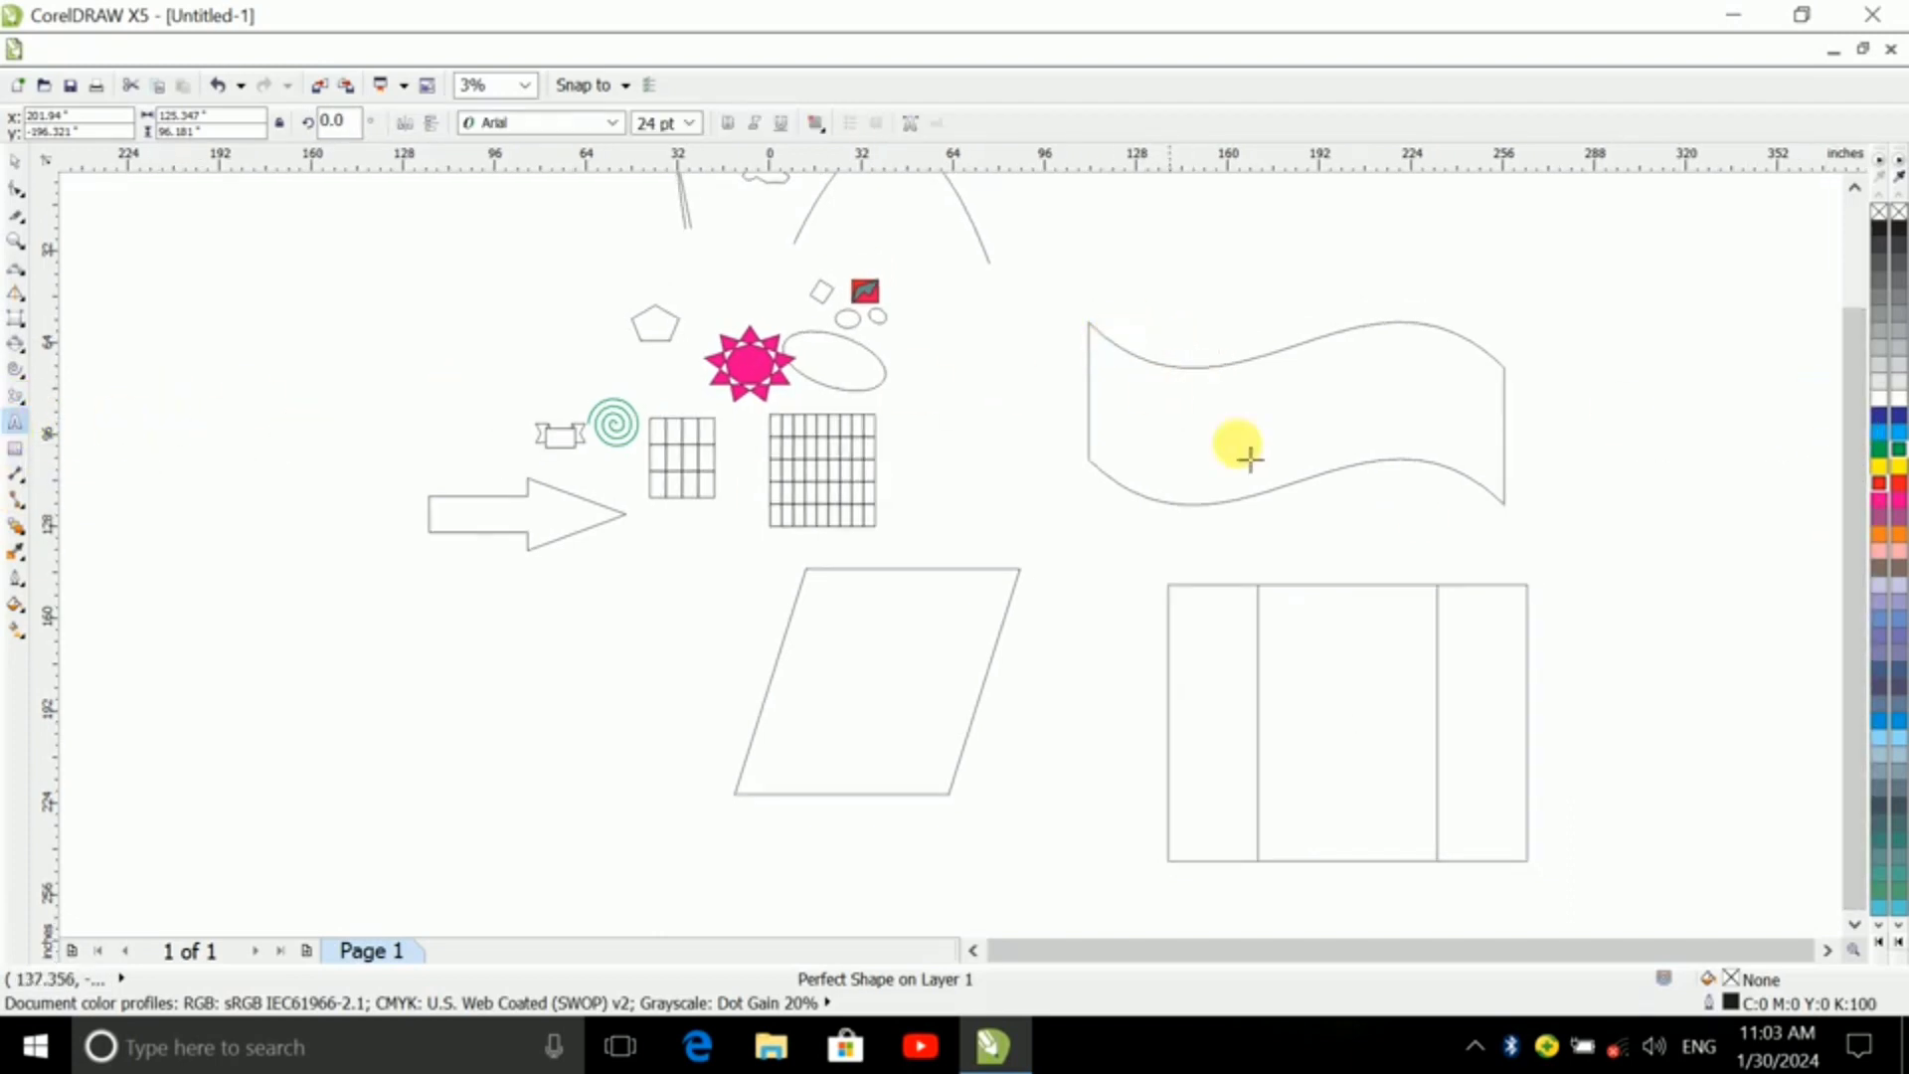
drag(1121, 209, 1591, 297)
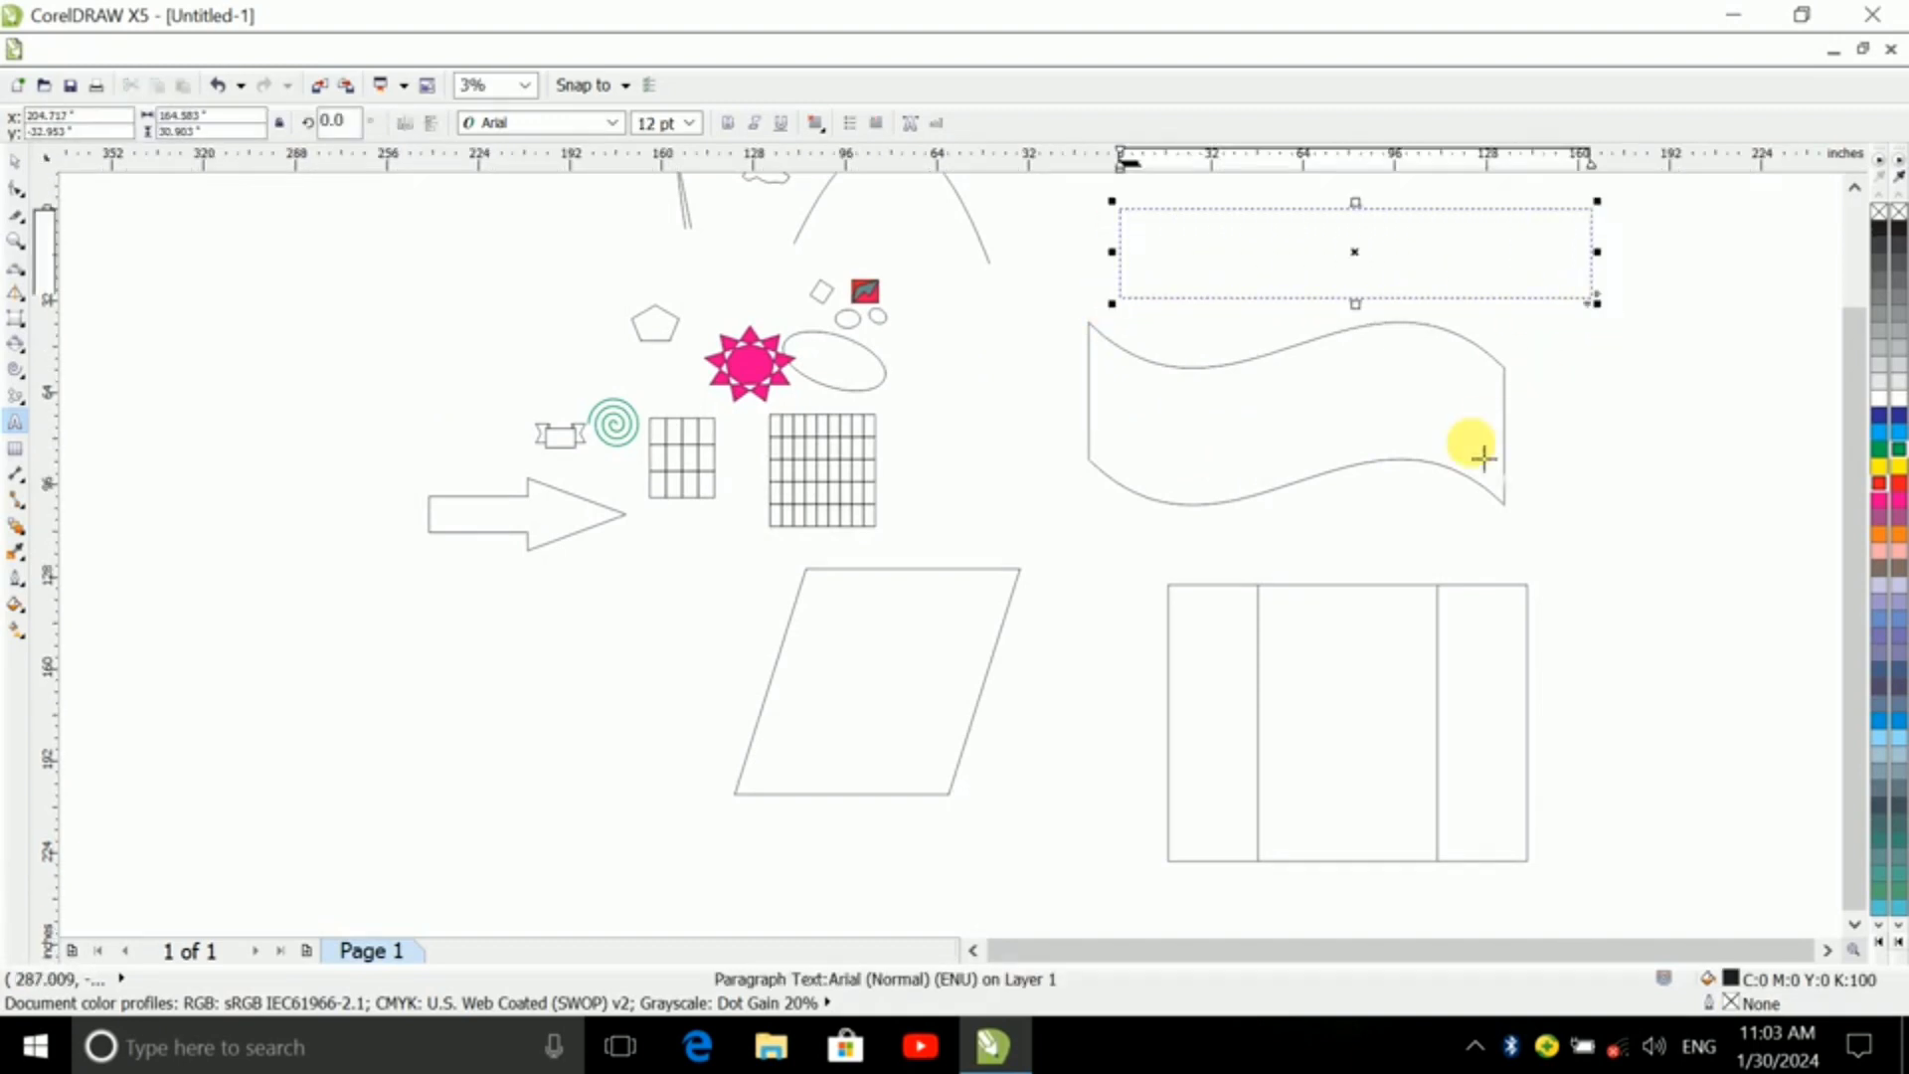
- Try to set the empty paragraph frame's font size to 200 pt
scroll(1229, 264, up, 2)
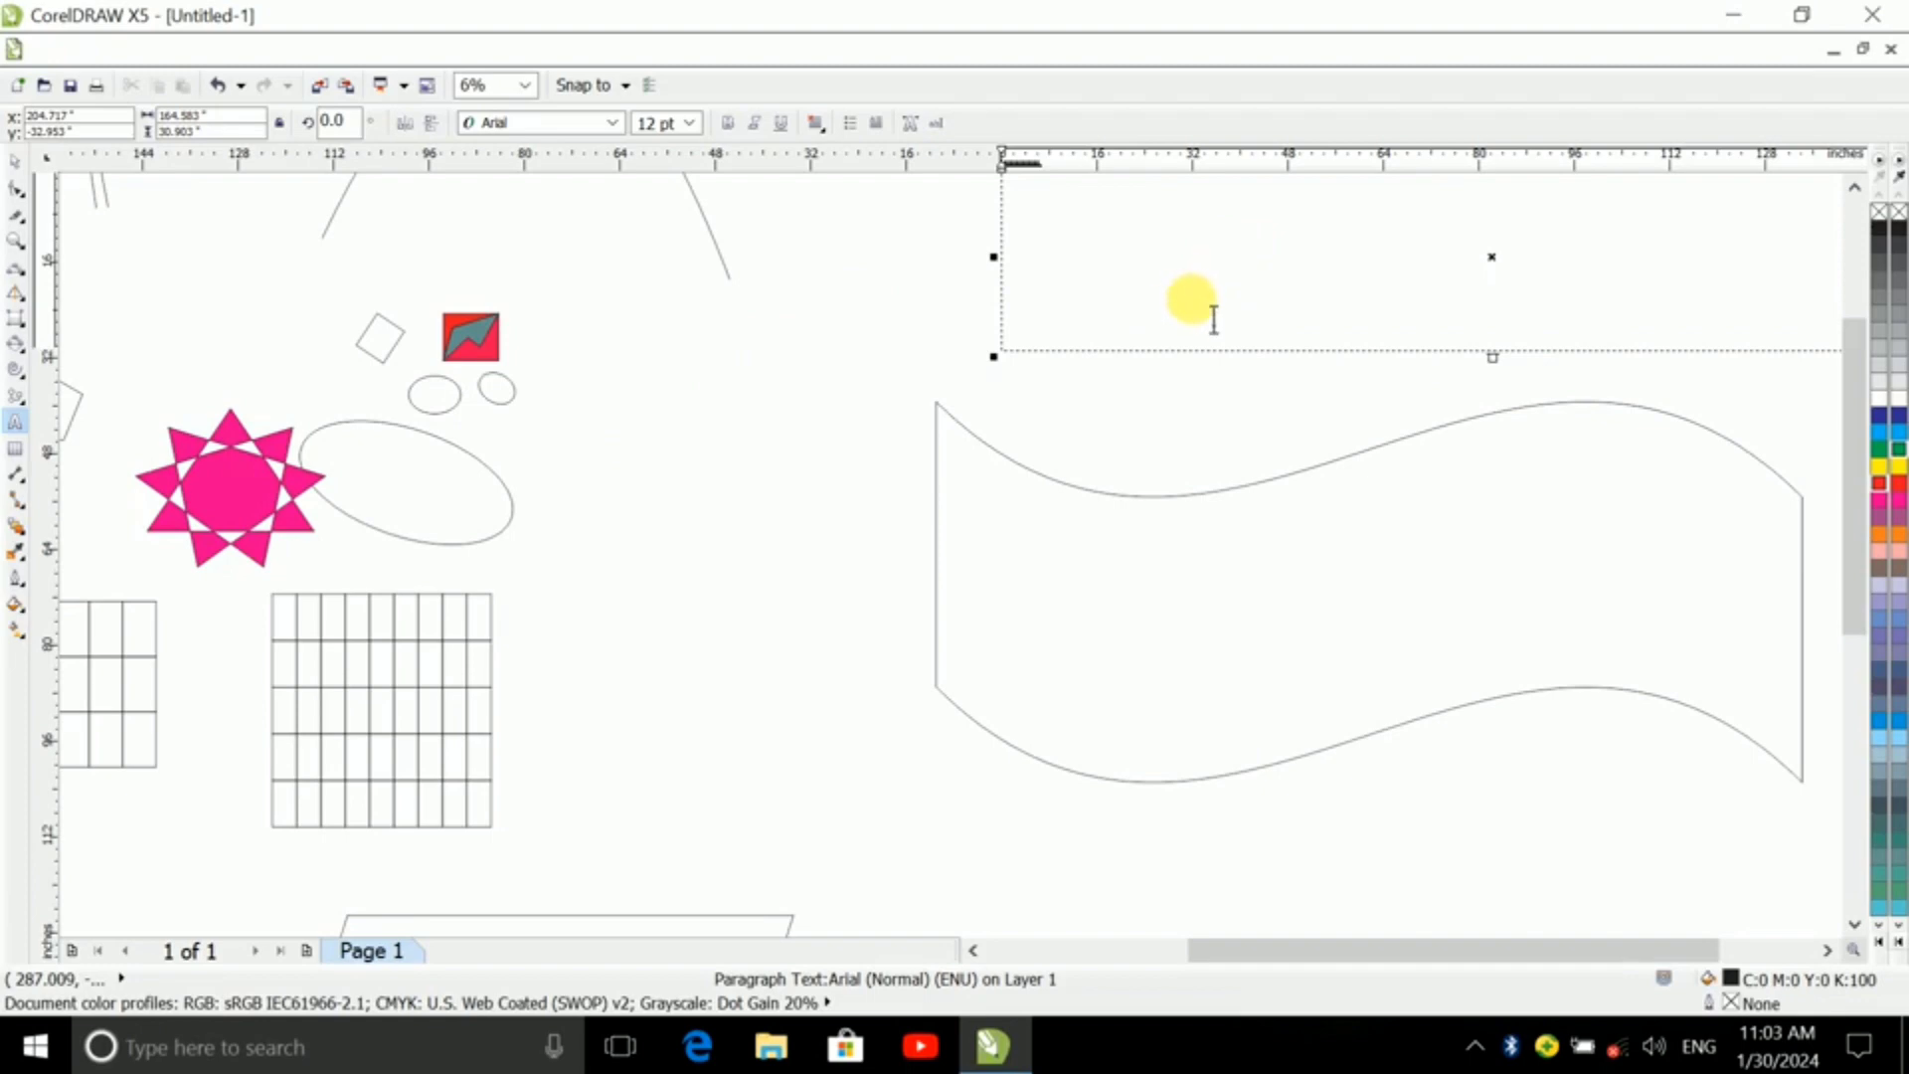
scroll(1203, 316, up, 4)
scroll(1160, 295, down, 4)
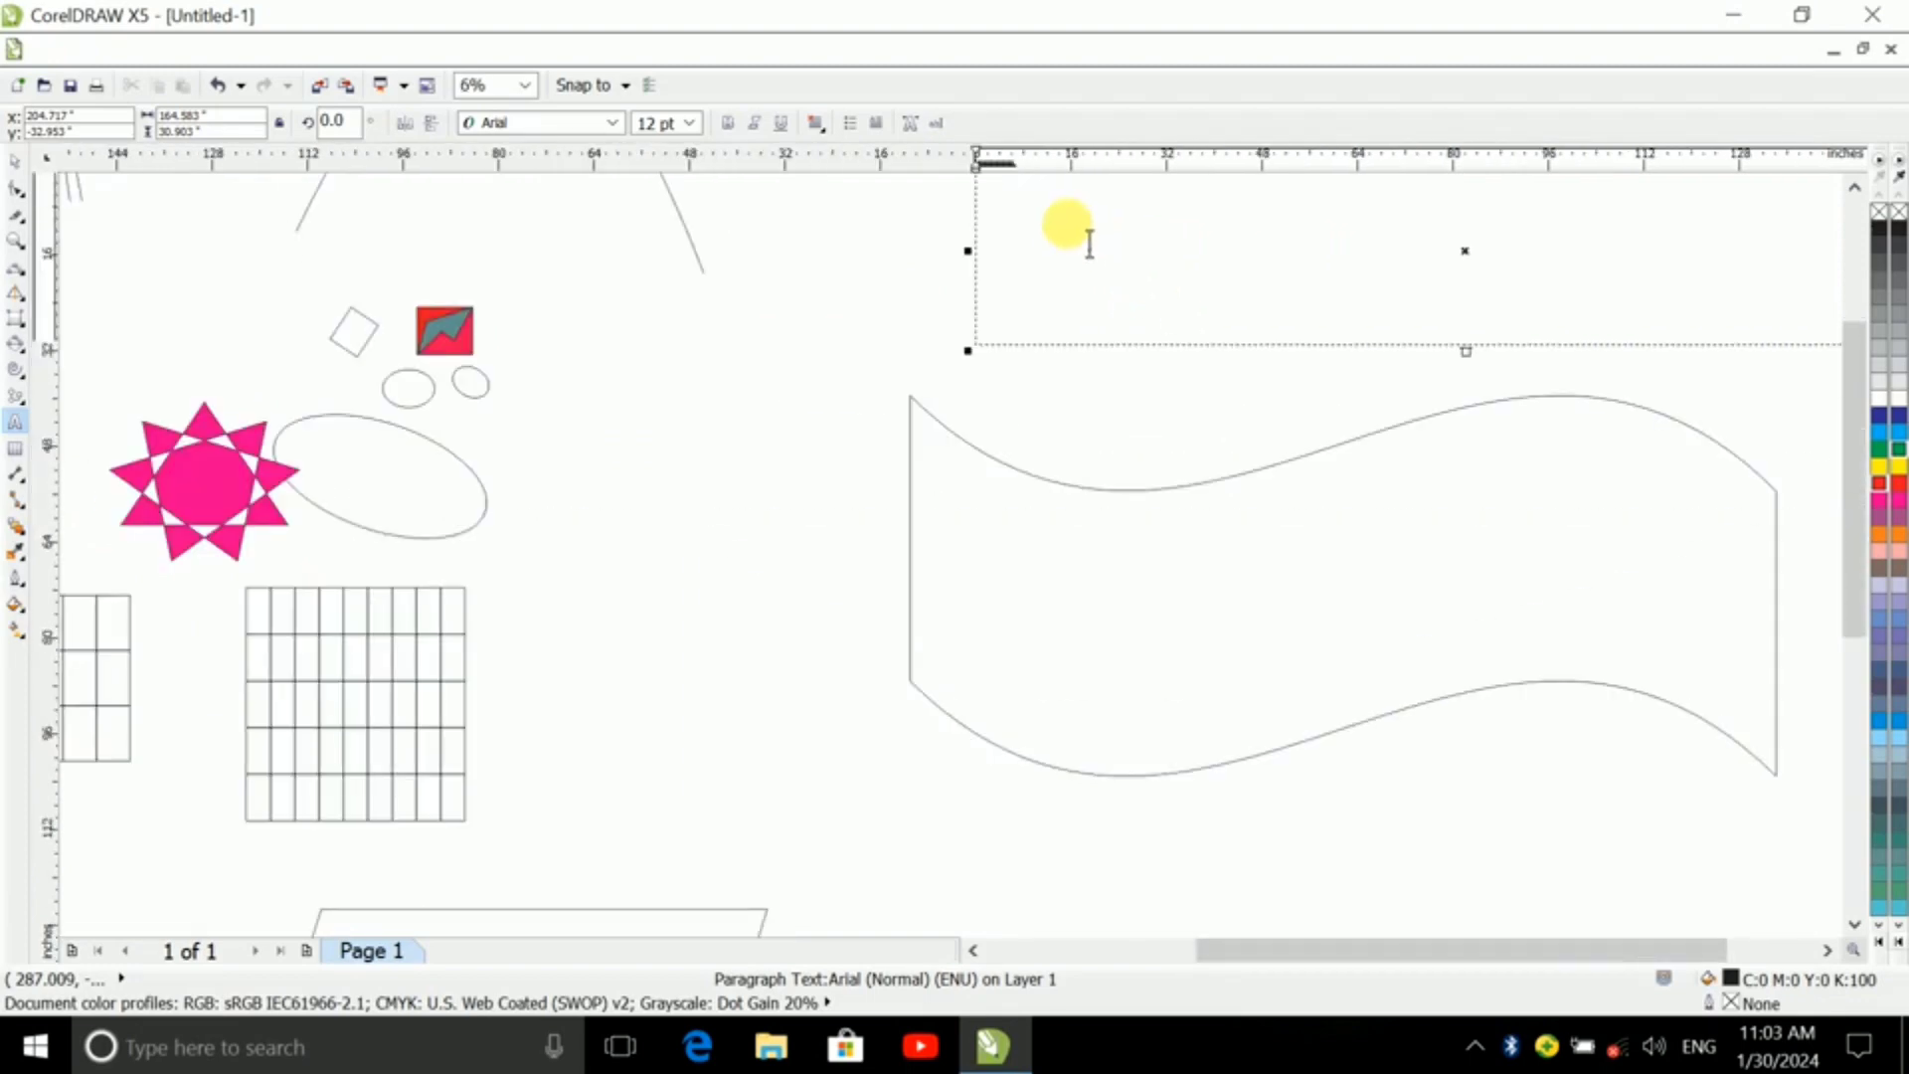
click(693, 124)
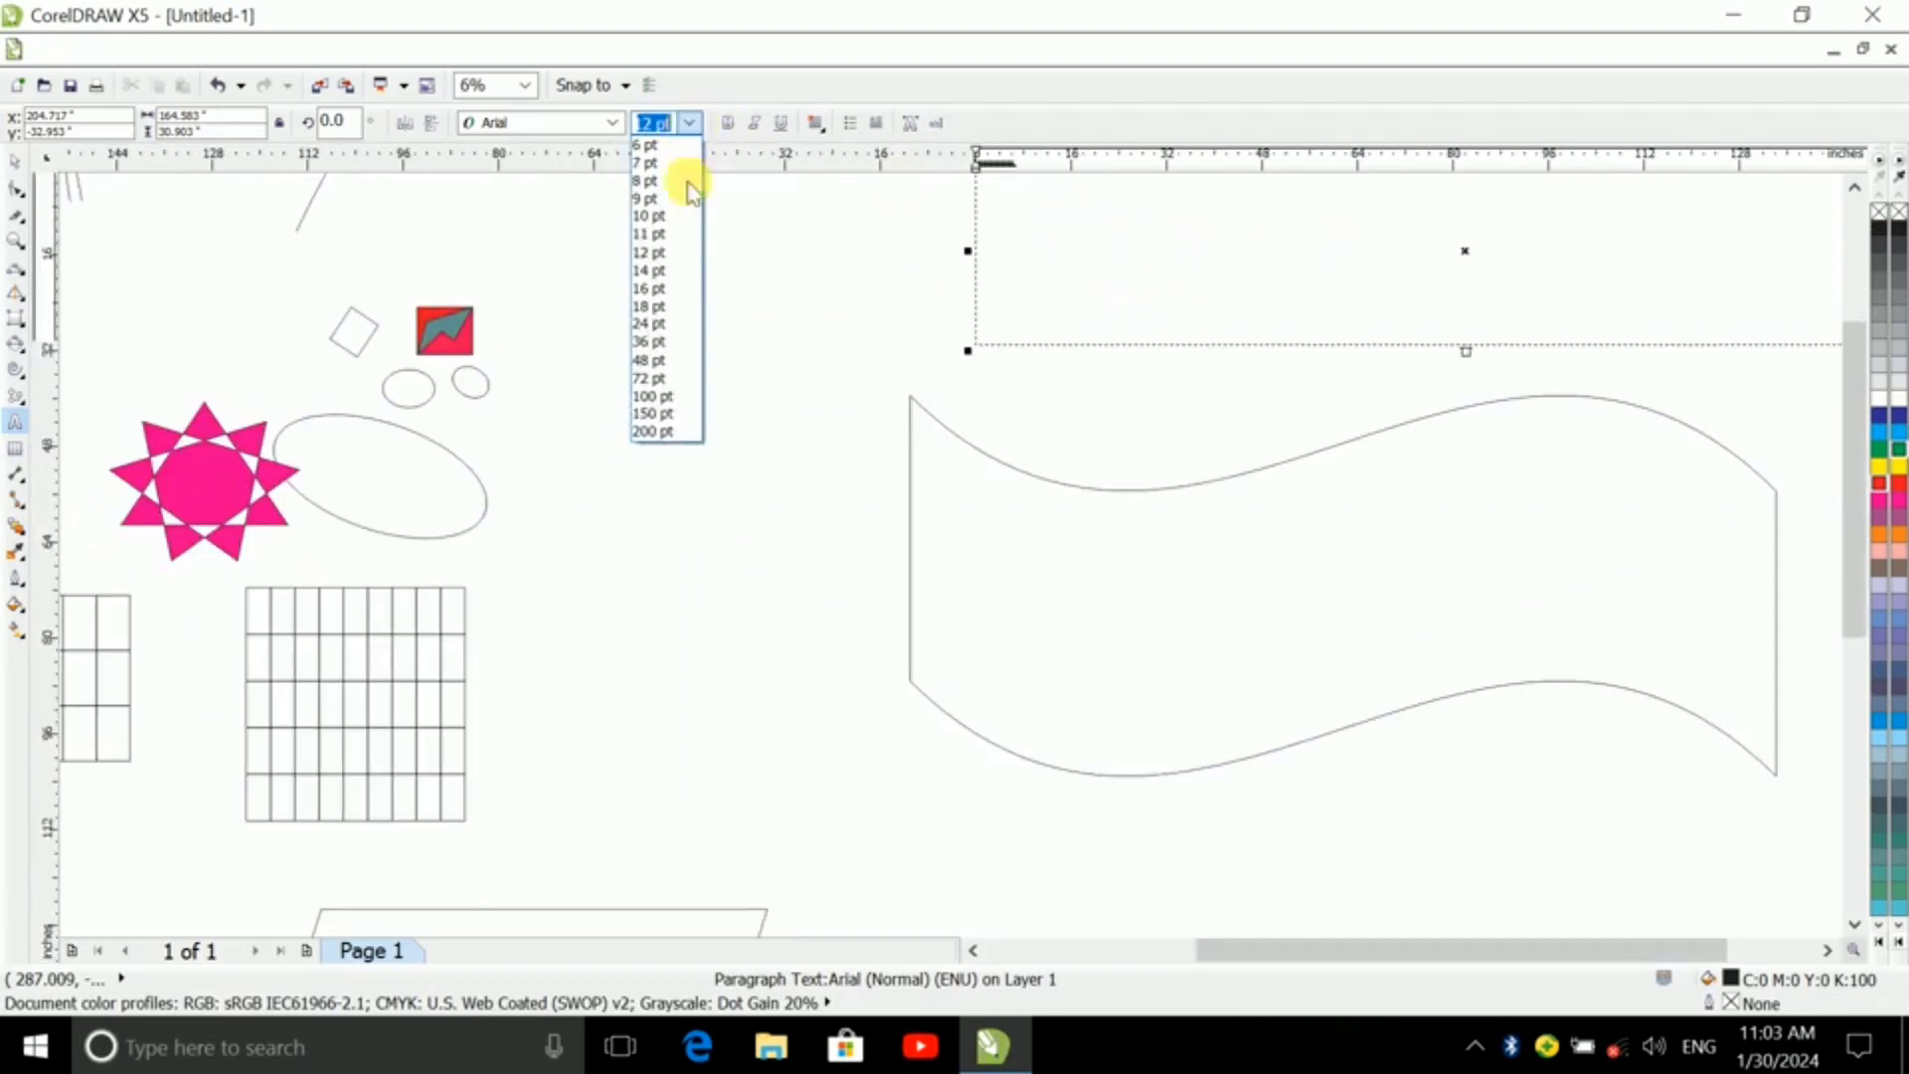
click(679, 430)
- Add the artistic text "sdfssdfsdfs" in 24 pt Arial in the empty space between the ellipses and the wavy shape
click(687, 434)
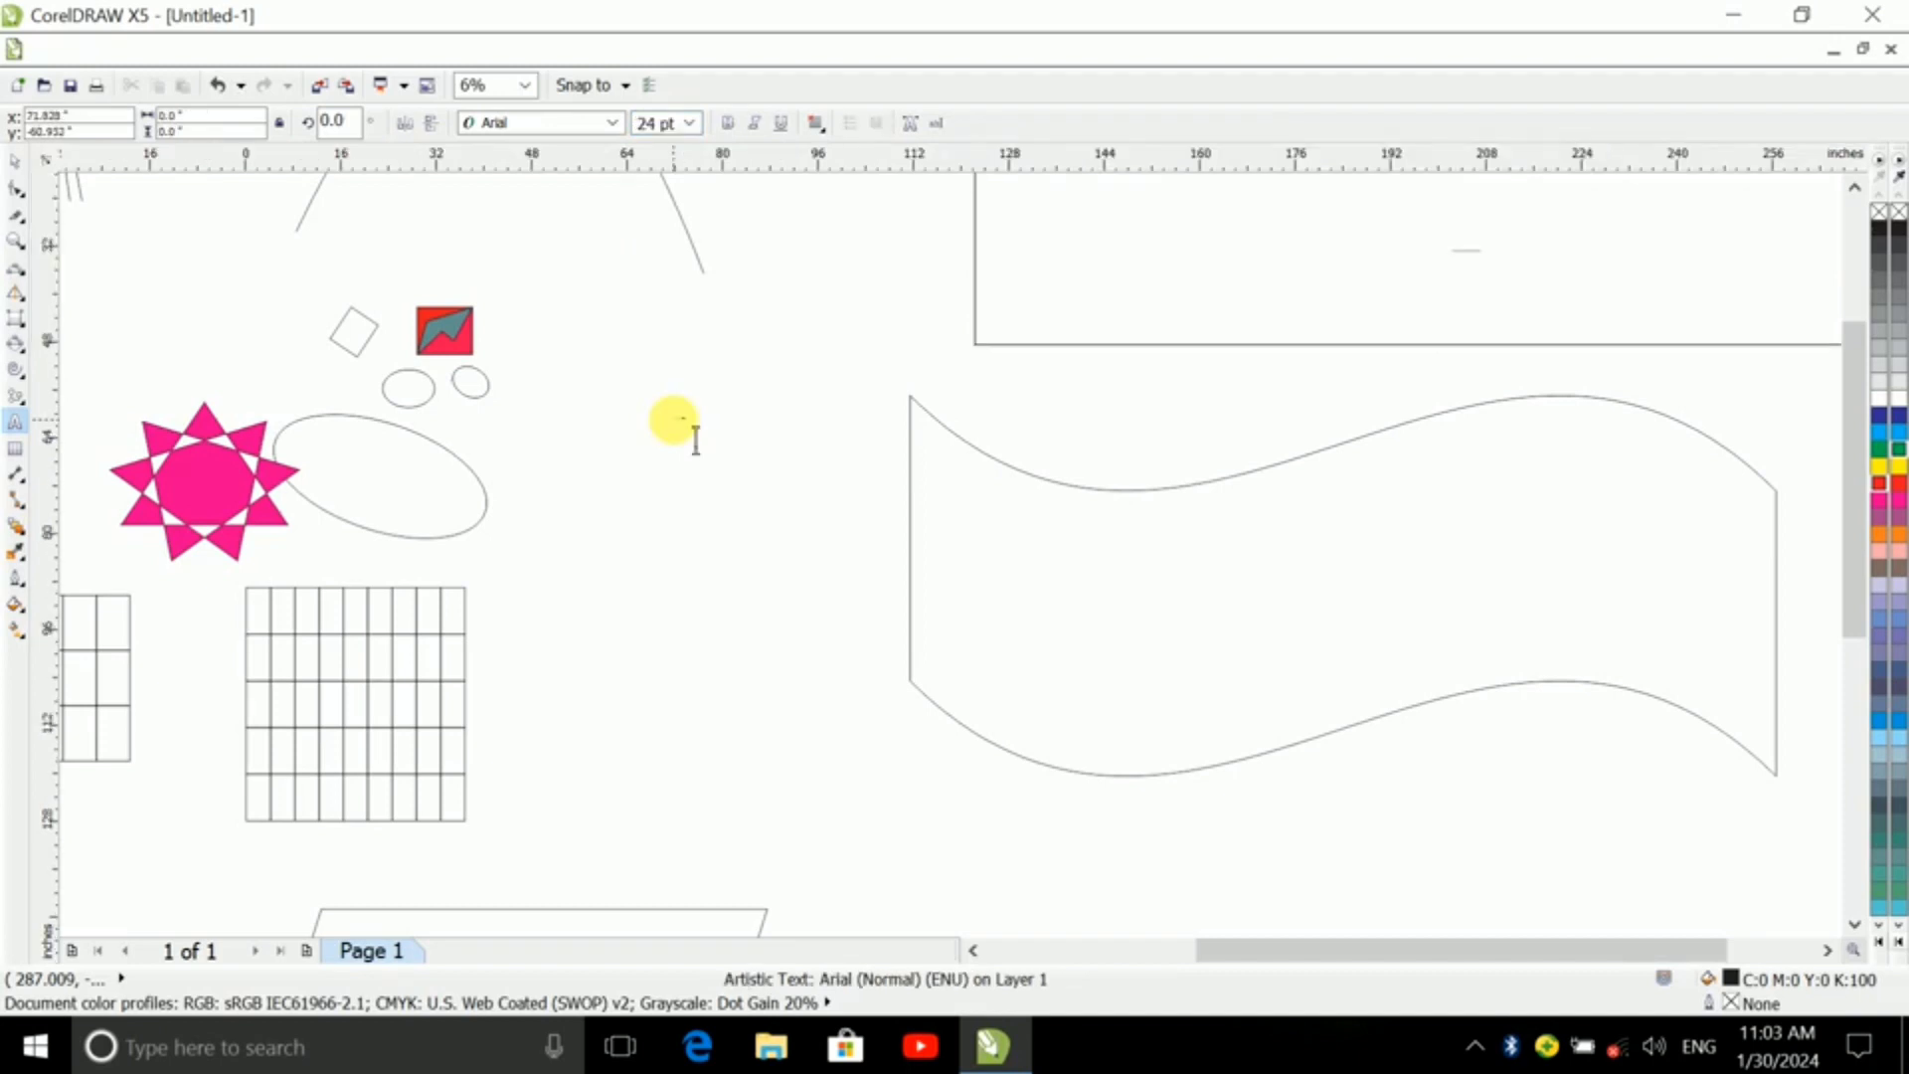
text(sdfssdfsdfs)
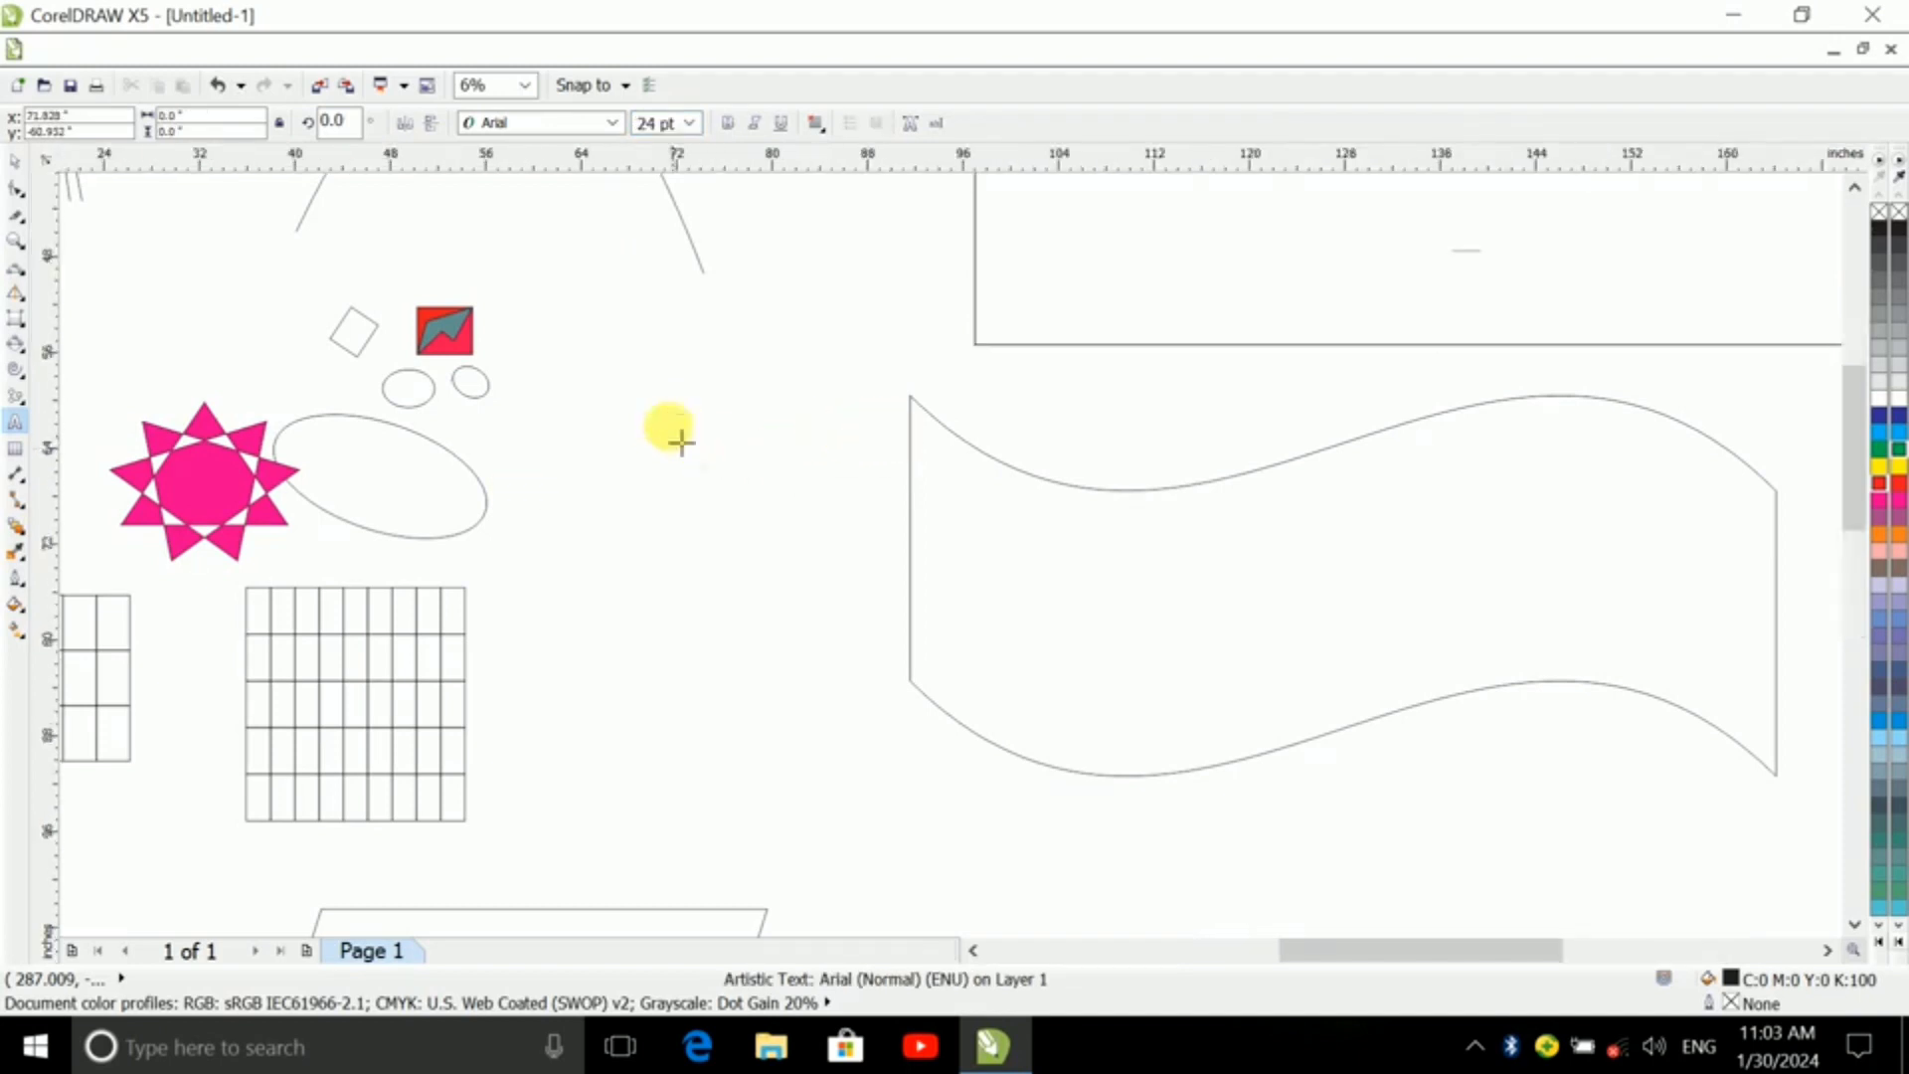
scroll(670, 431, up, 8)
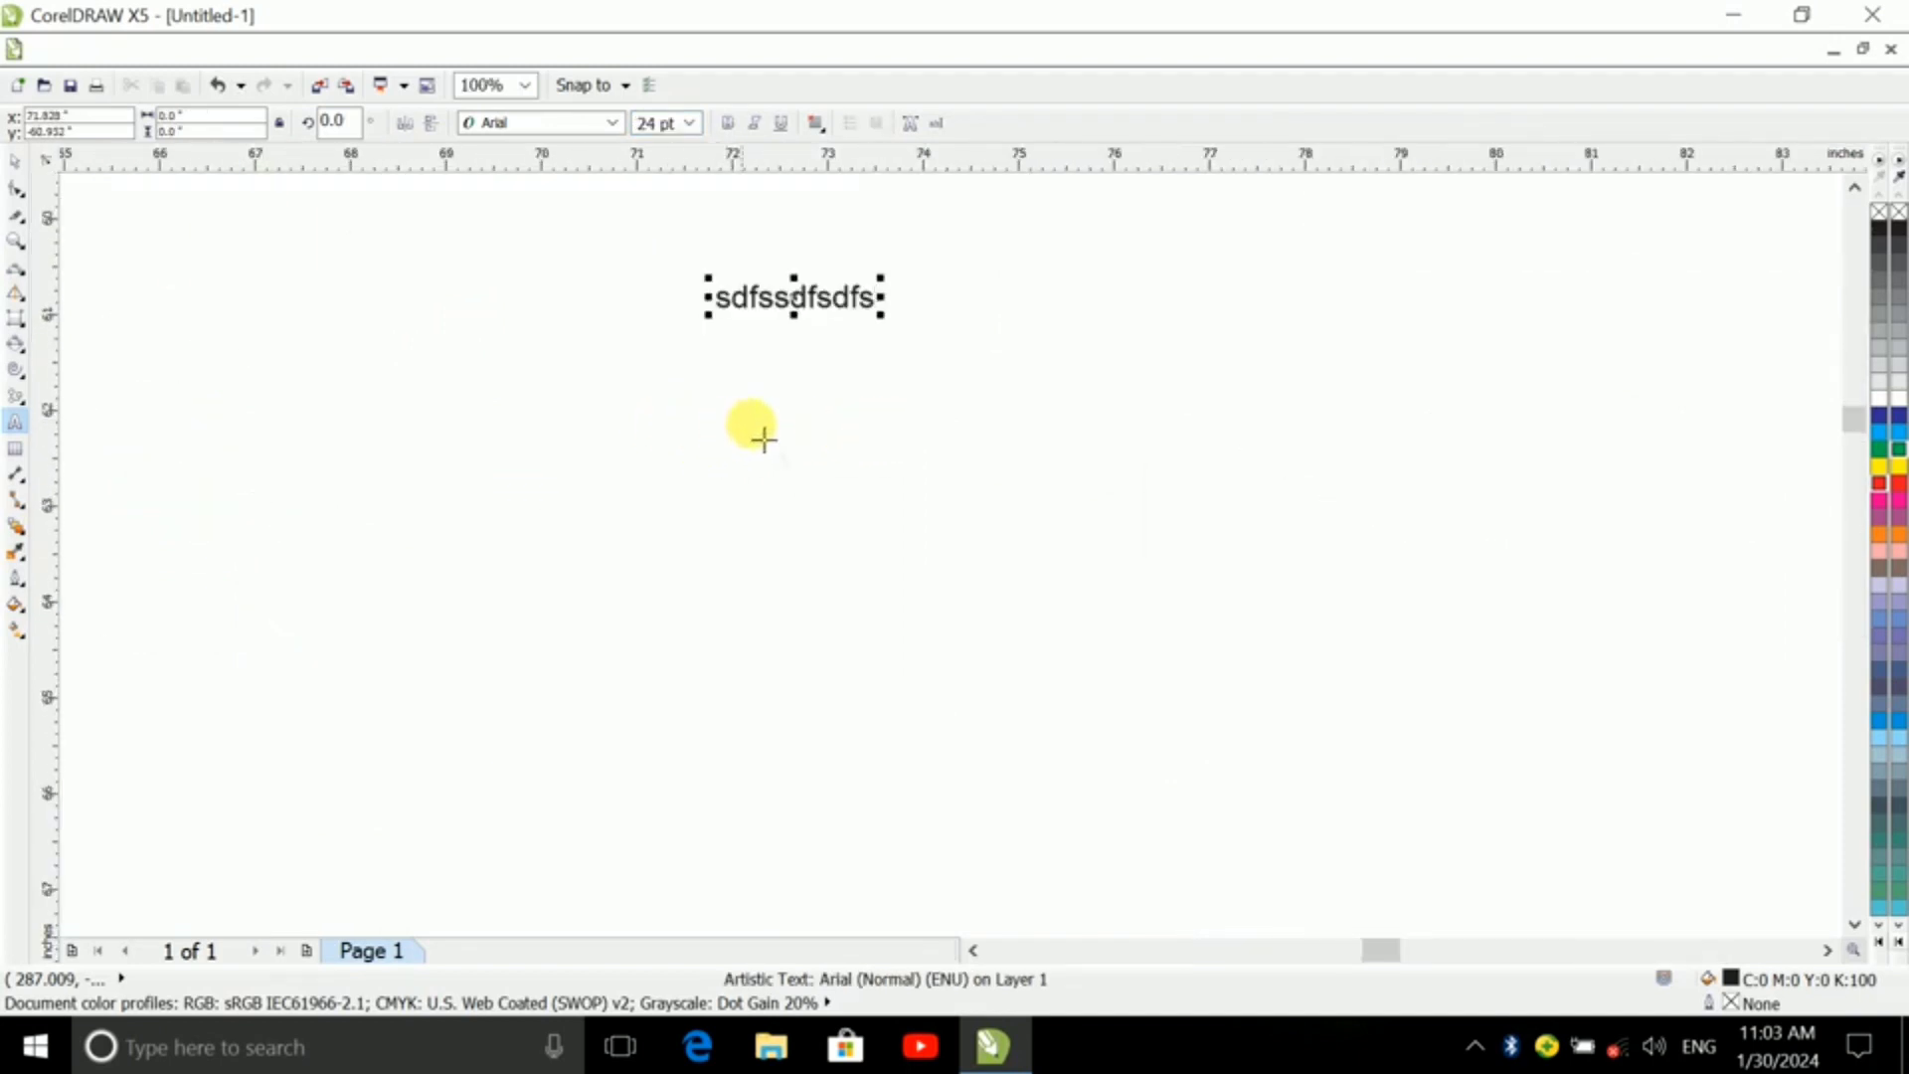
- Add a second artistic text "fgdfgdg" in 24 pt Arial below and to the right of "sdfssdfsdfs"
click(1015, 504)
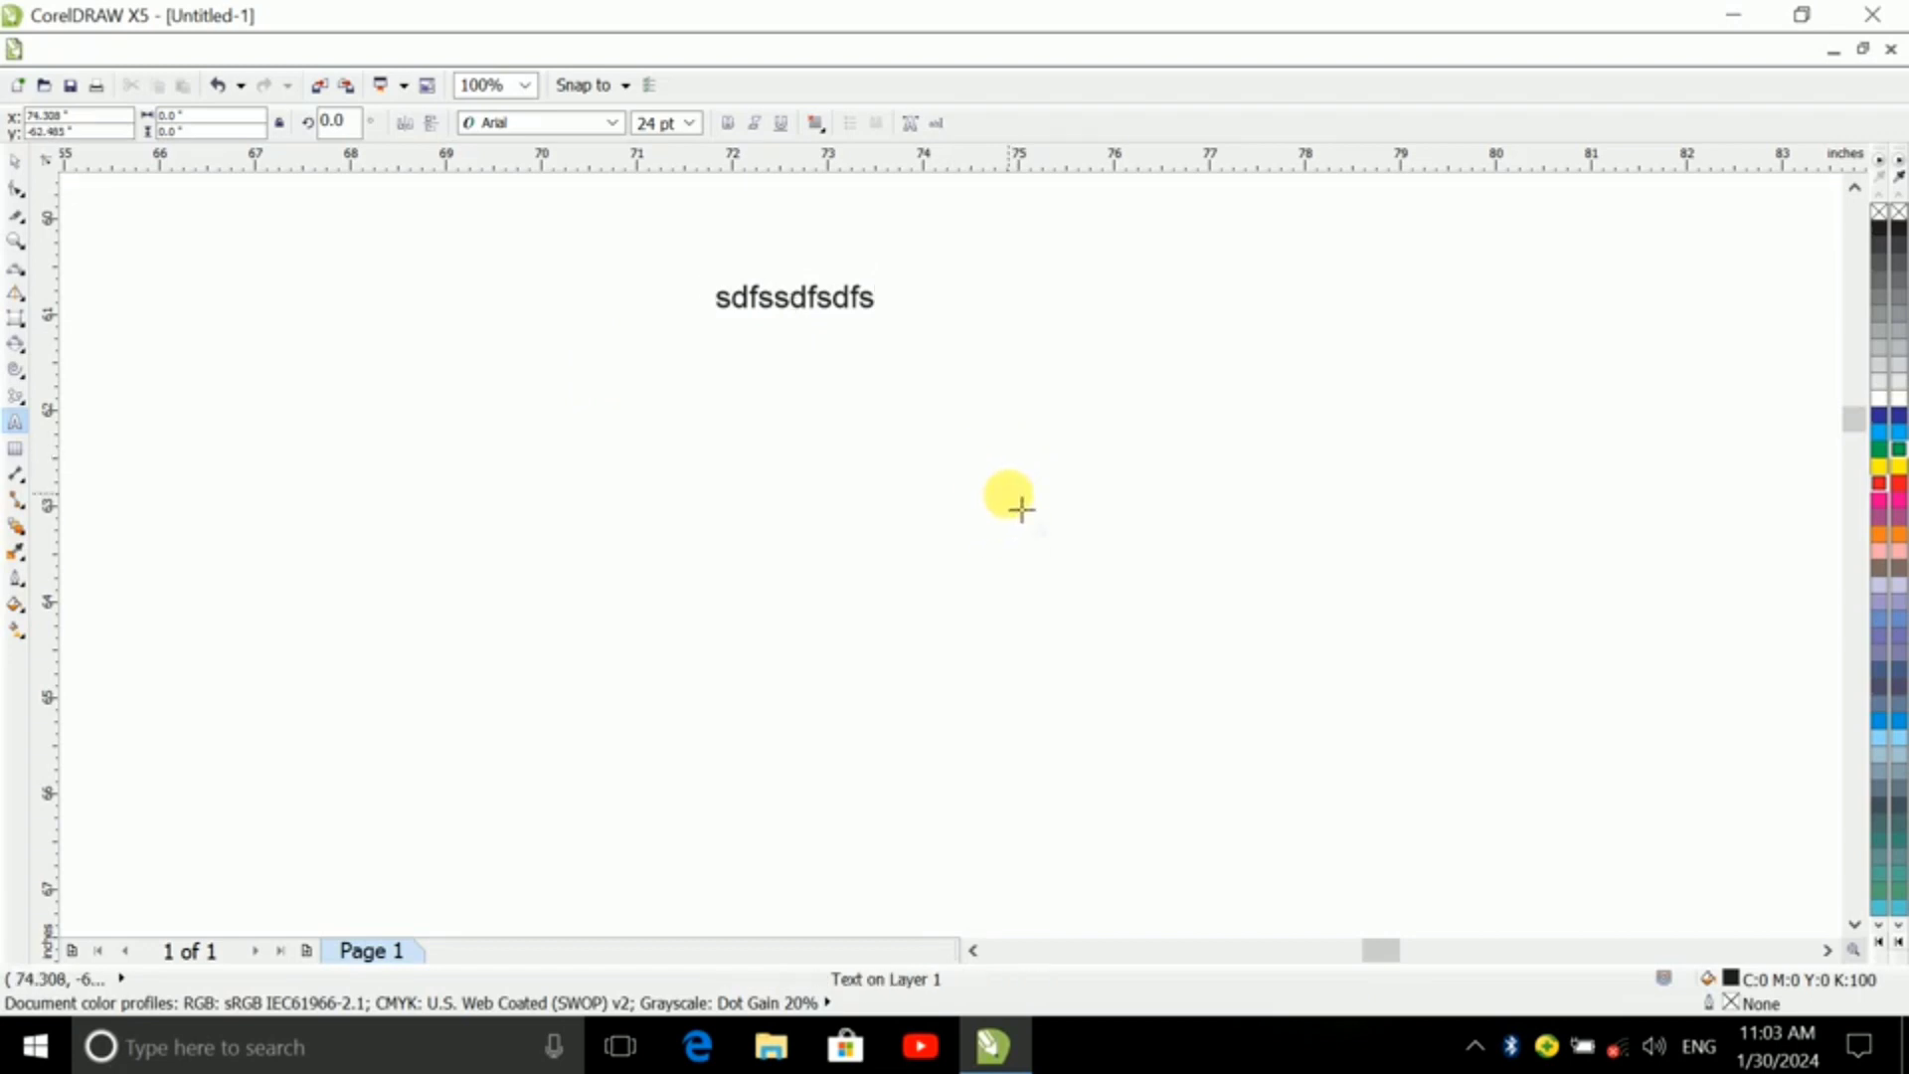
click(953, 454)
text(fgdfgdg)
key(Escape)
- Try a linear fountain fill on the text "fgdfgdg" with the Interactive Fill tool and undo it
key(g)
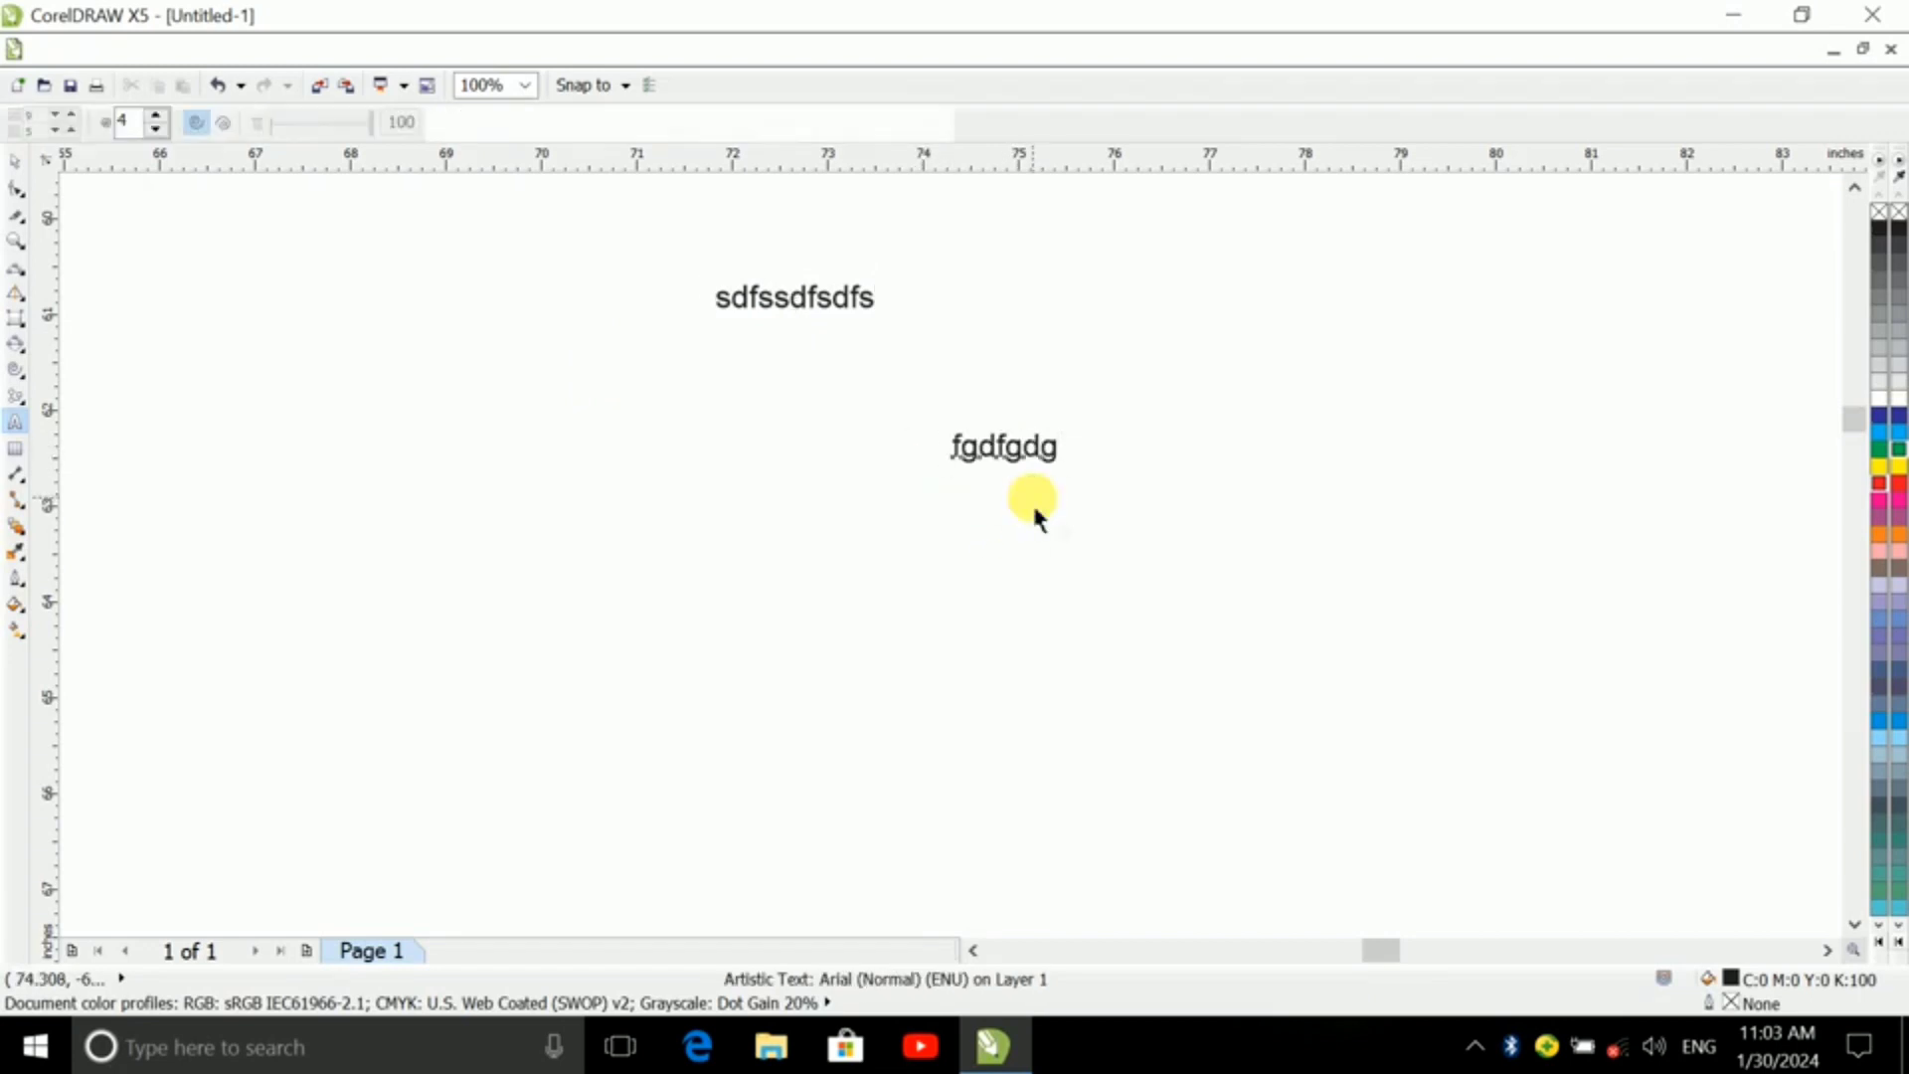
right_click(1035, 501)
click(905, 532)
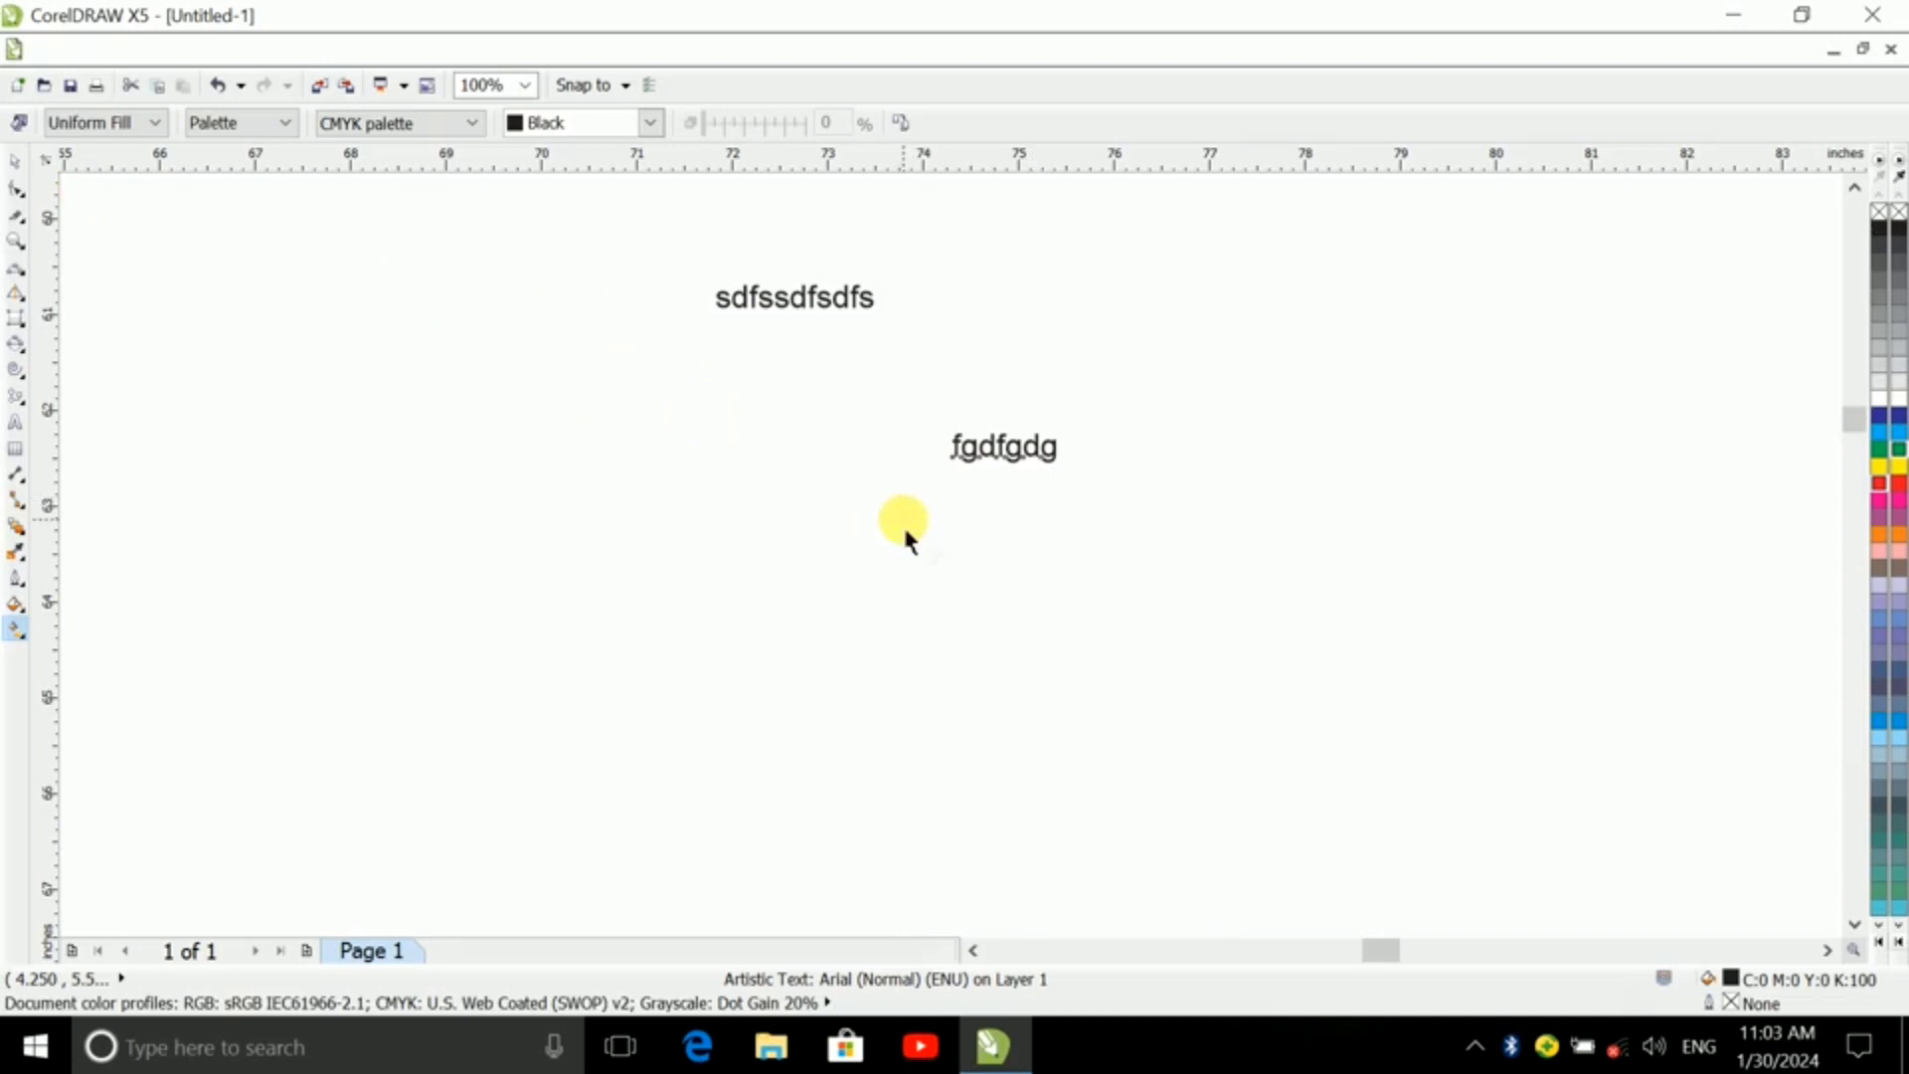
scroll(946, 476, down, 5)
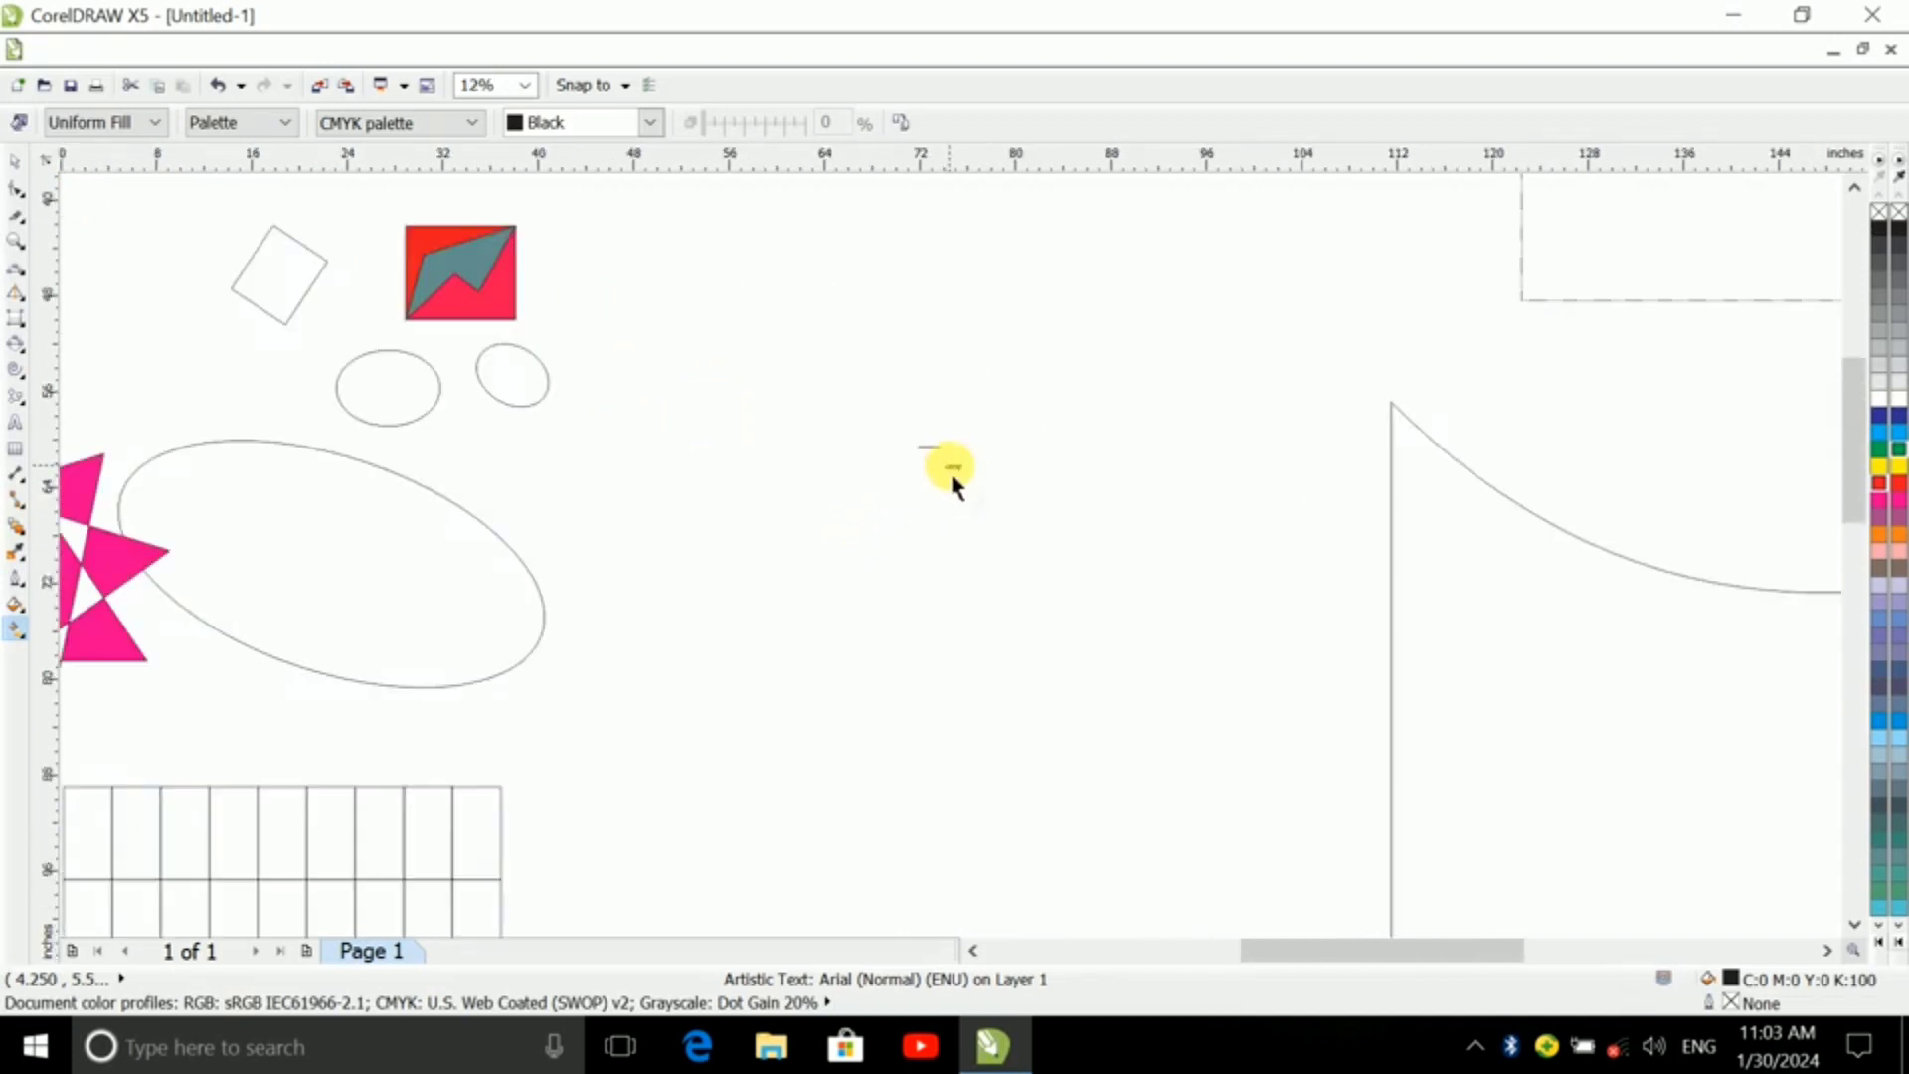
drag(837, 260, 1209, 425)
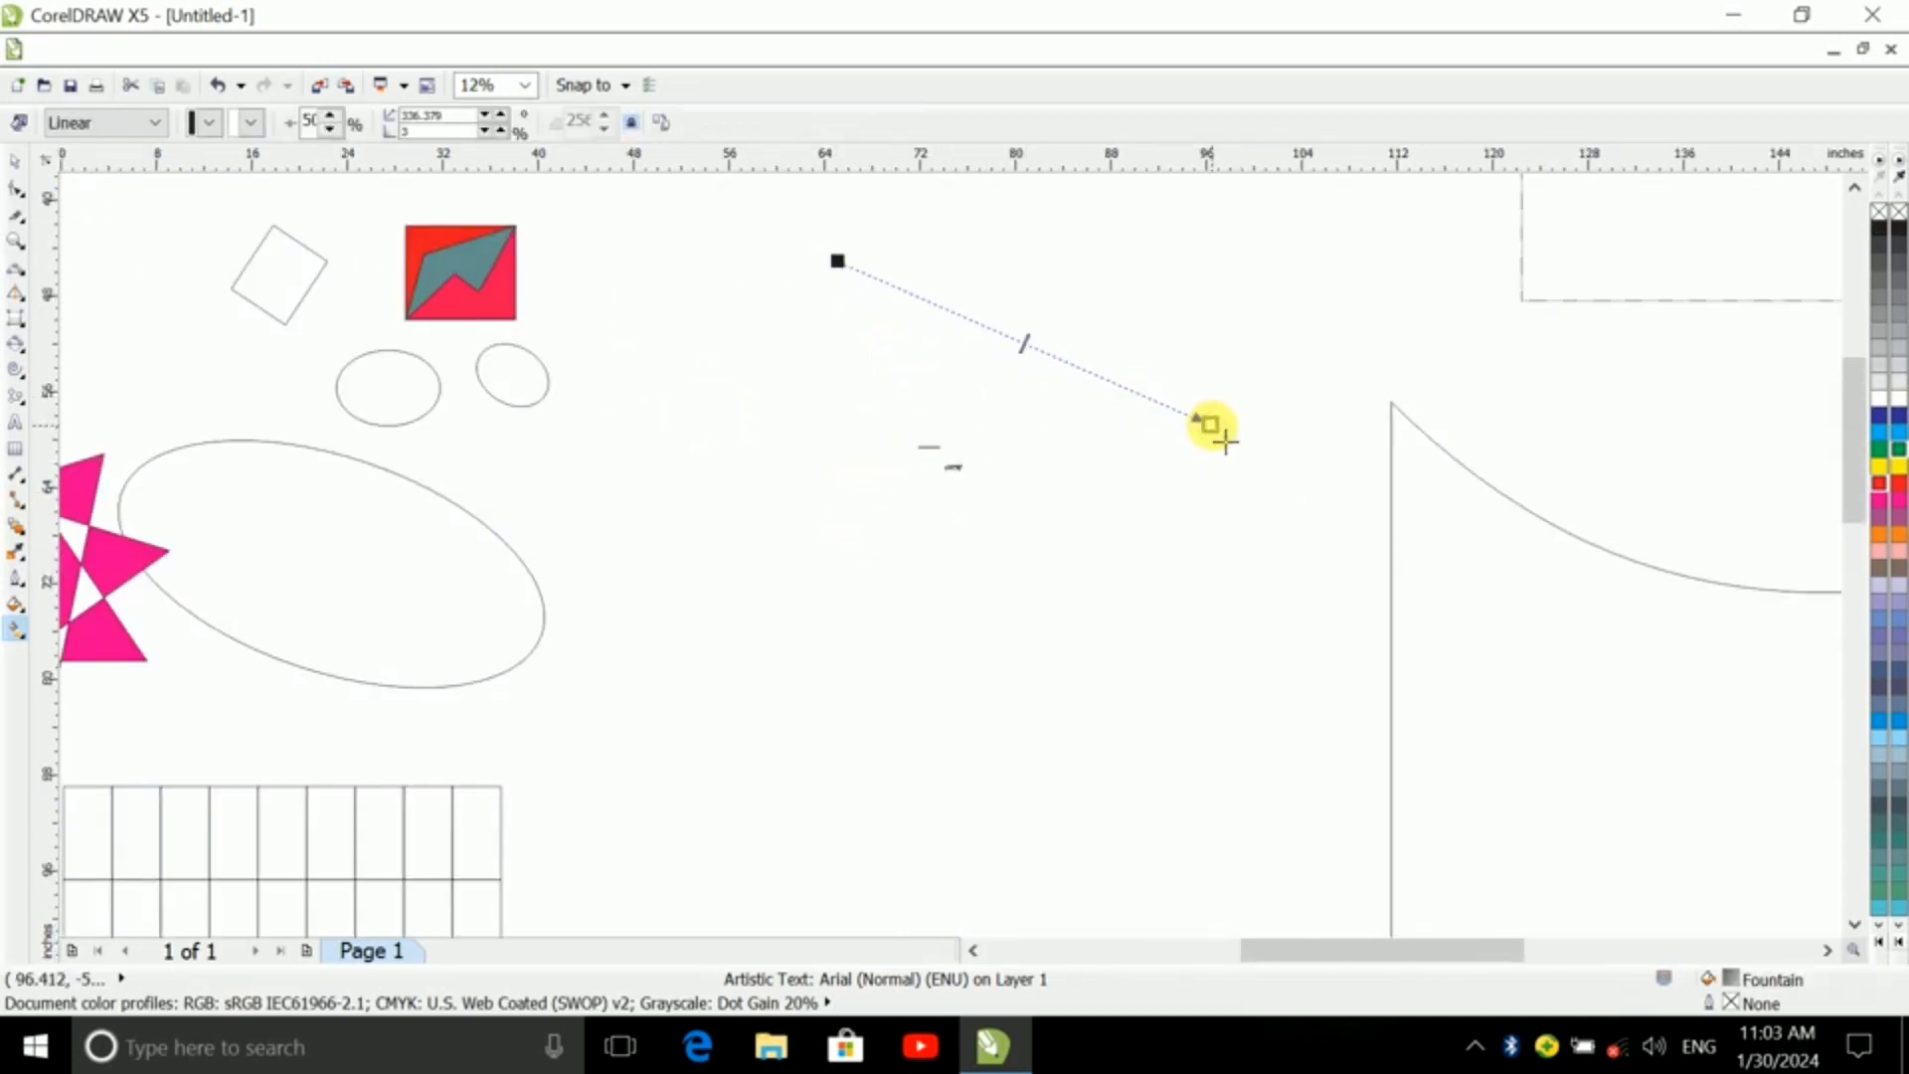
click(398, 324)
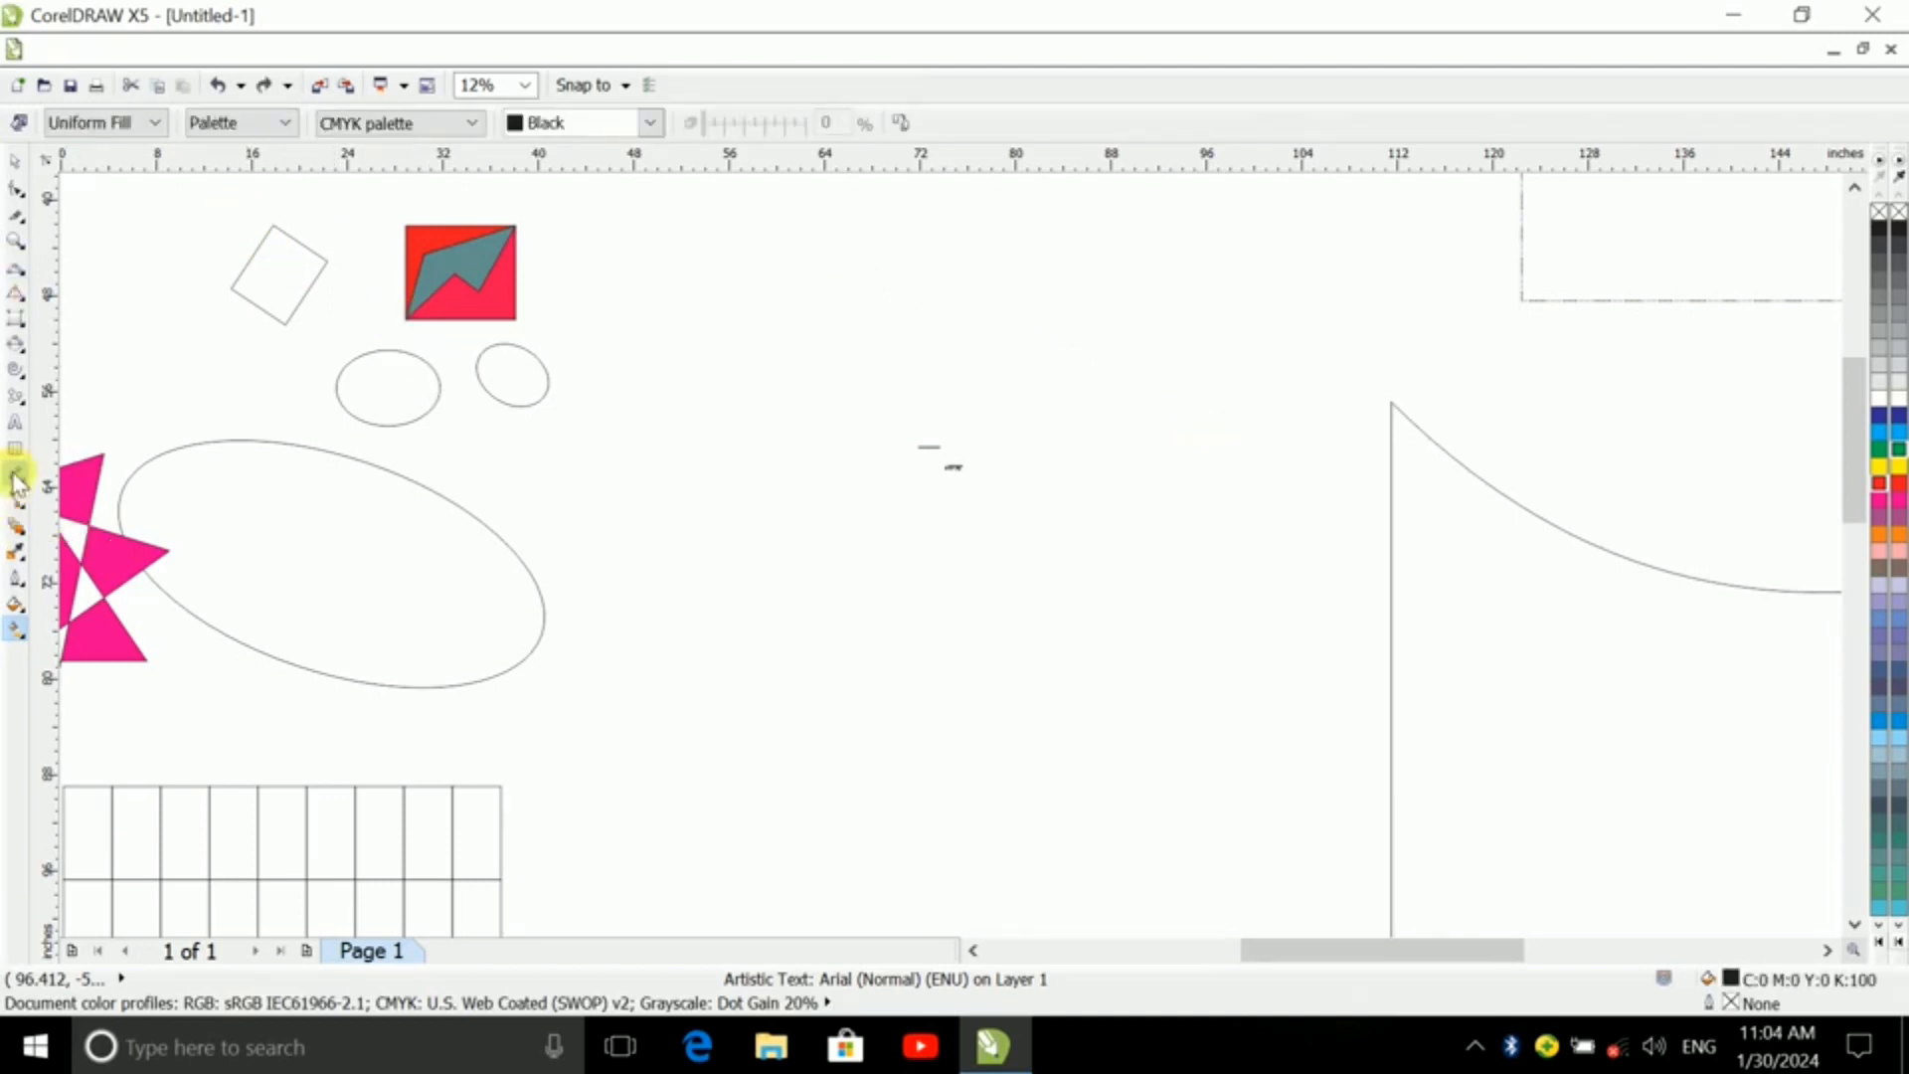
- Draw a paragraph text frame about 38.7 by 10.7 inches above the two text lines and place an artistic text cursor below them
click(14, 425)
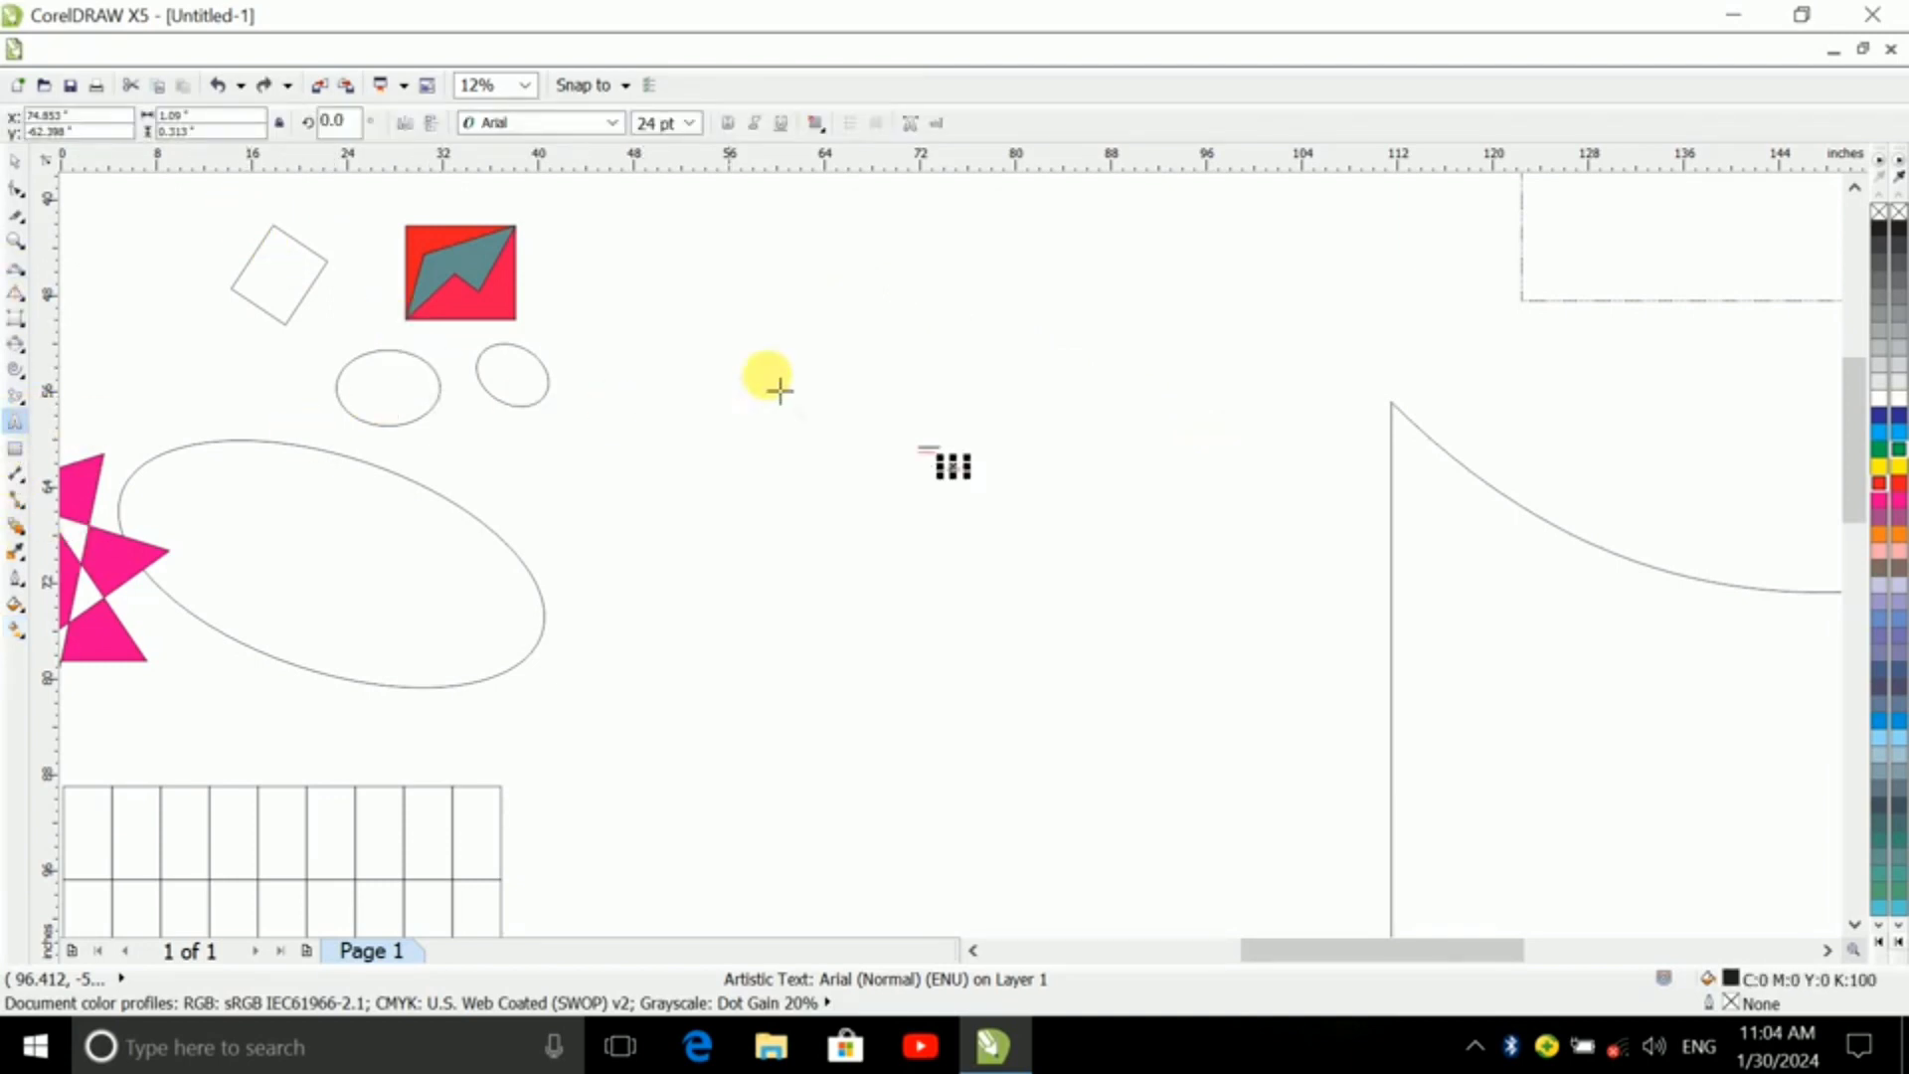
drag(865, 249, 1334, 382)
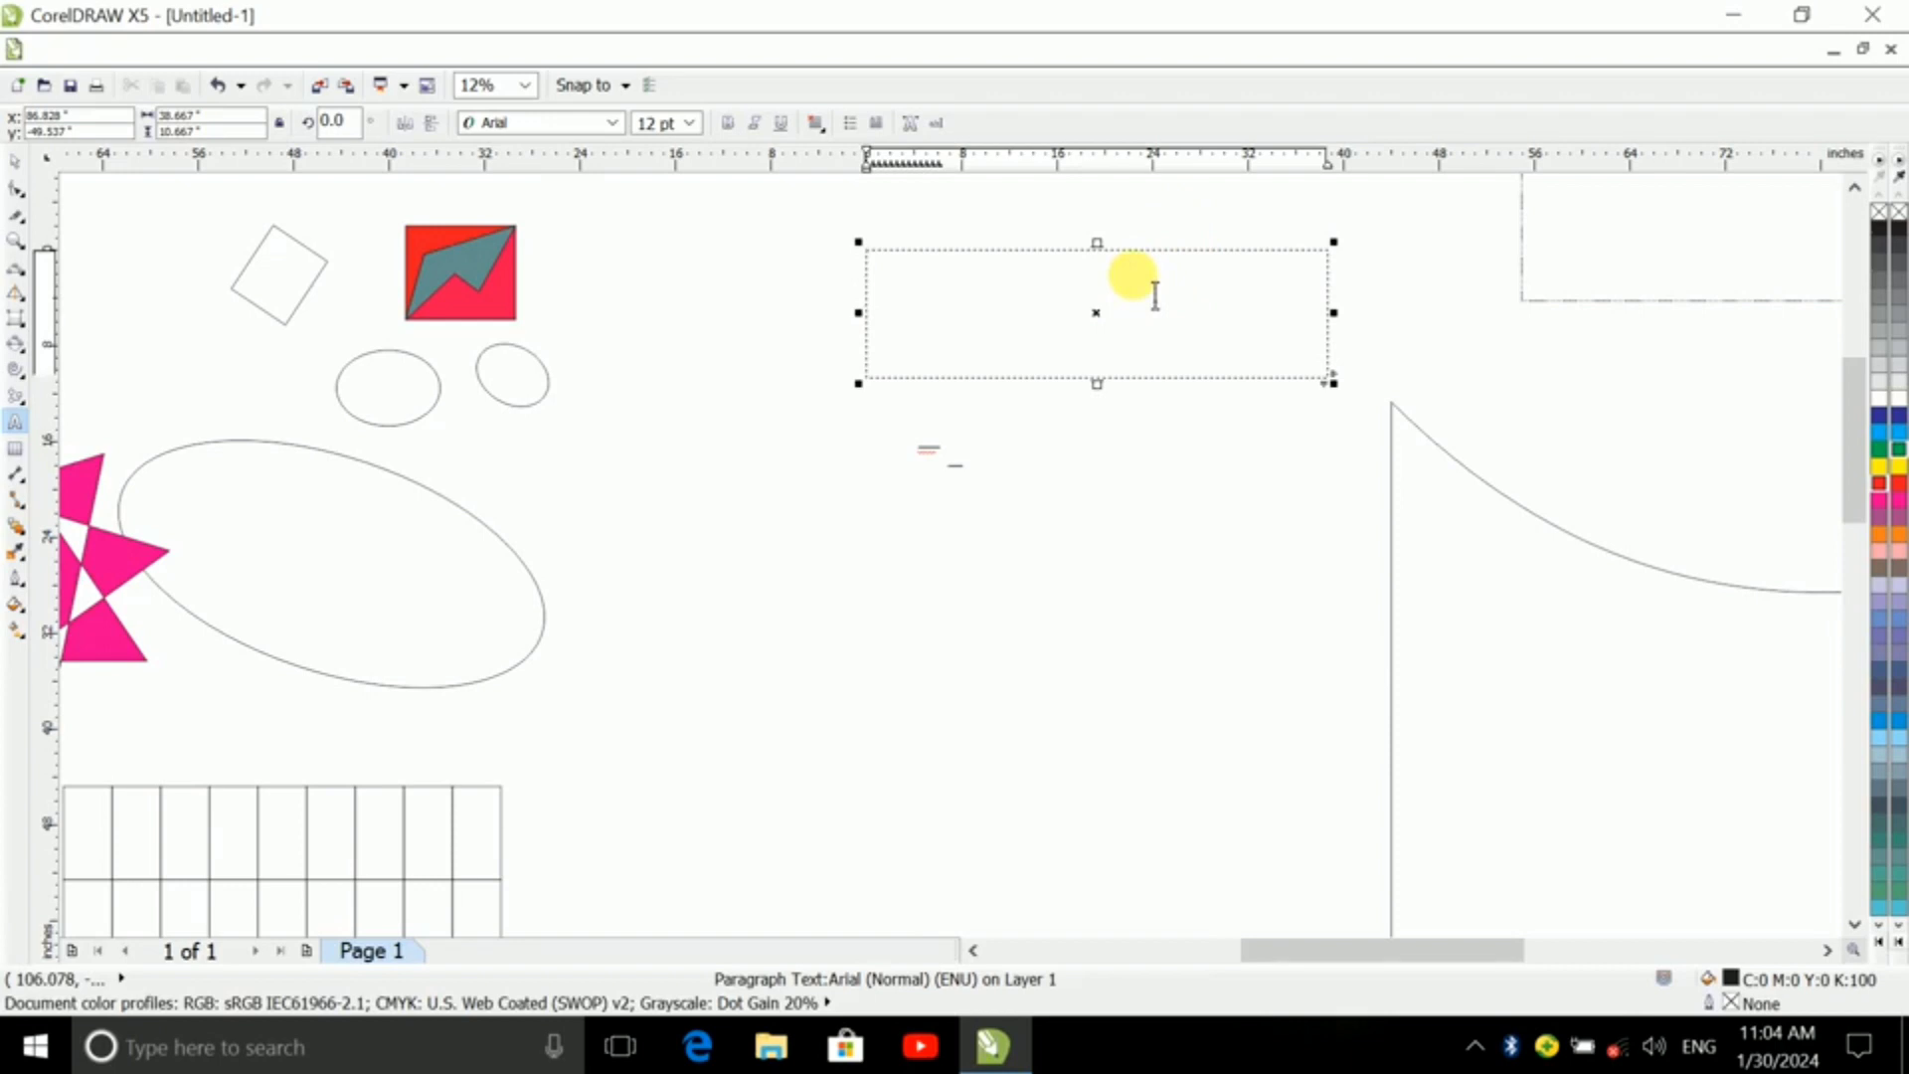
click(905, 537)
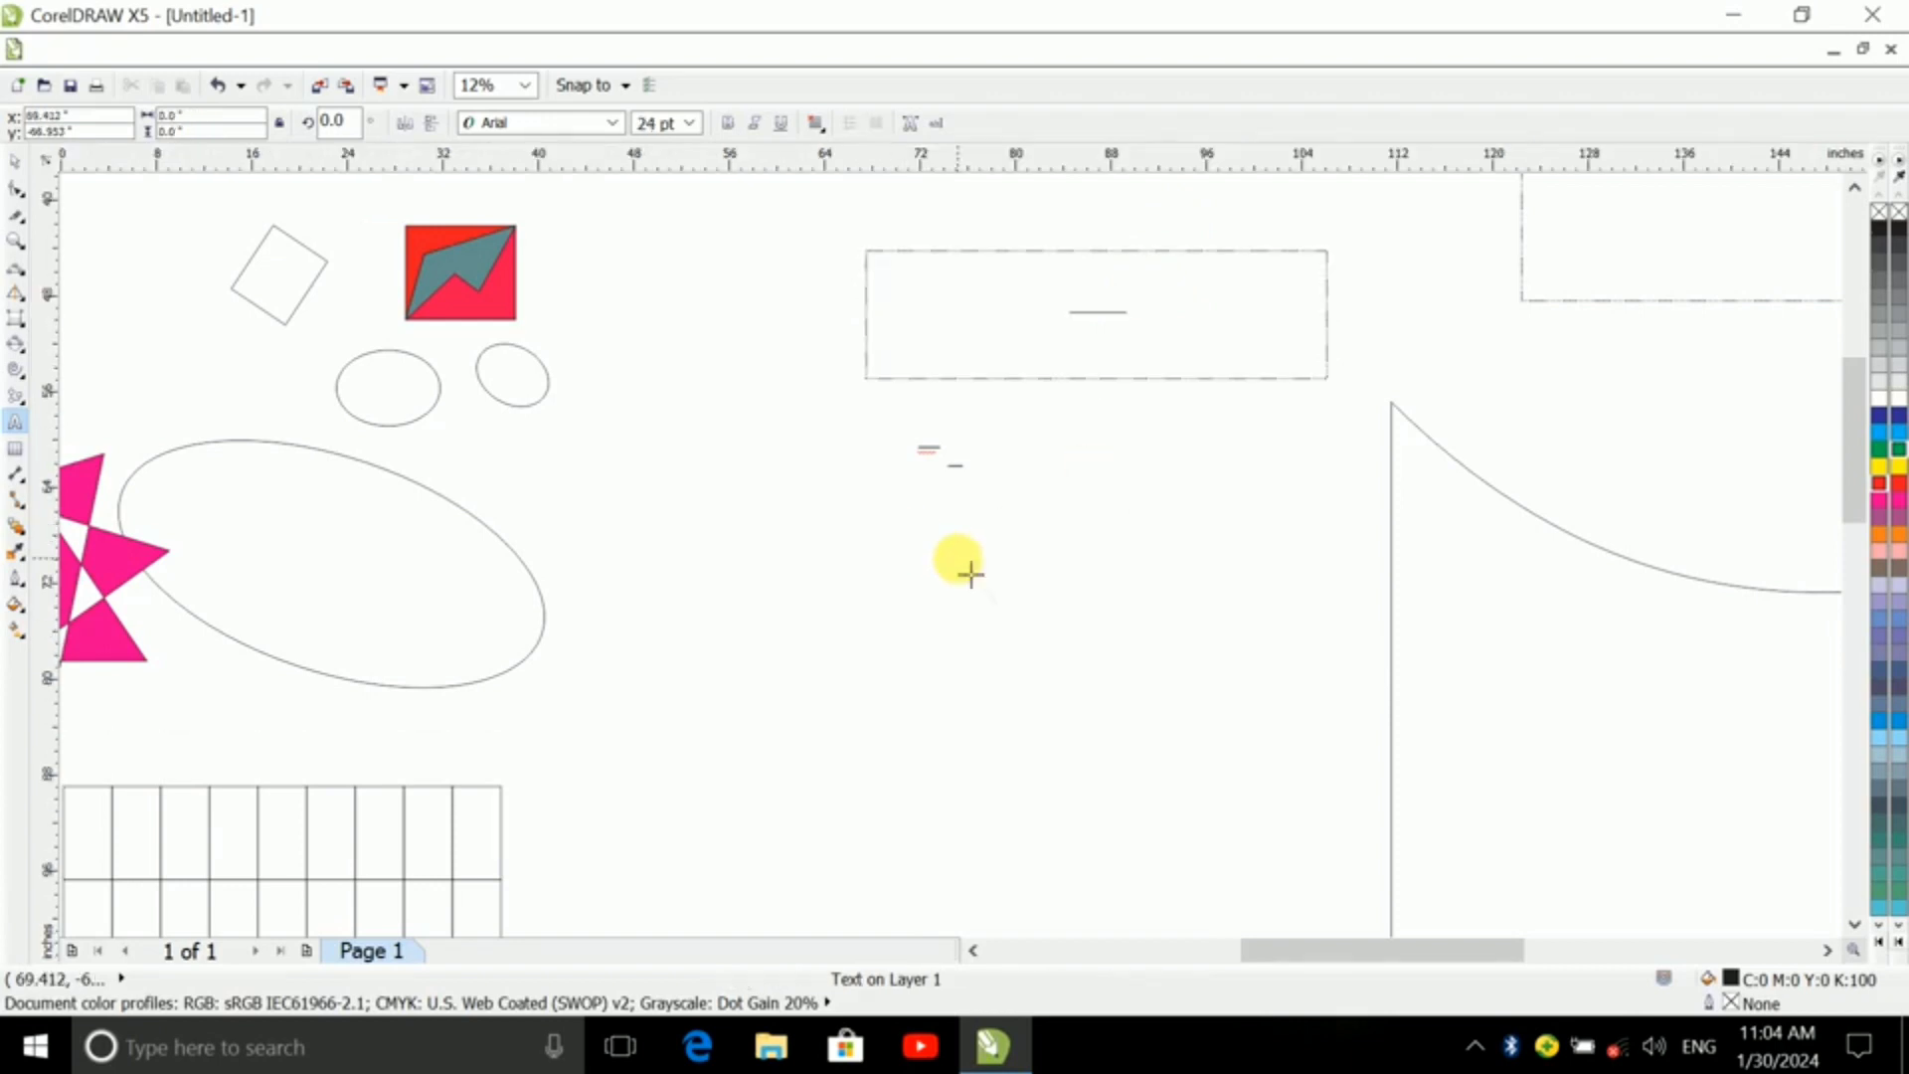
scroll(941, 552, up, 3)
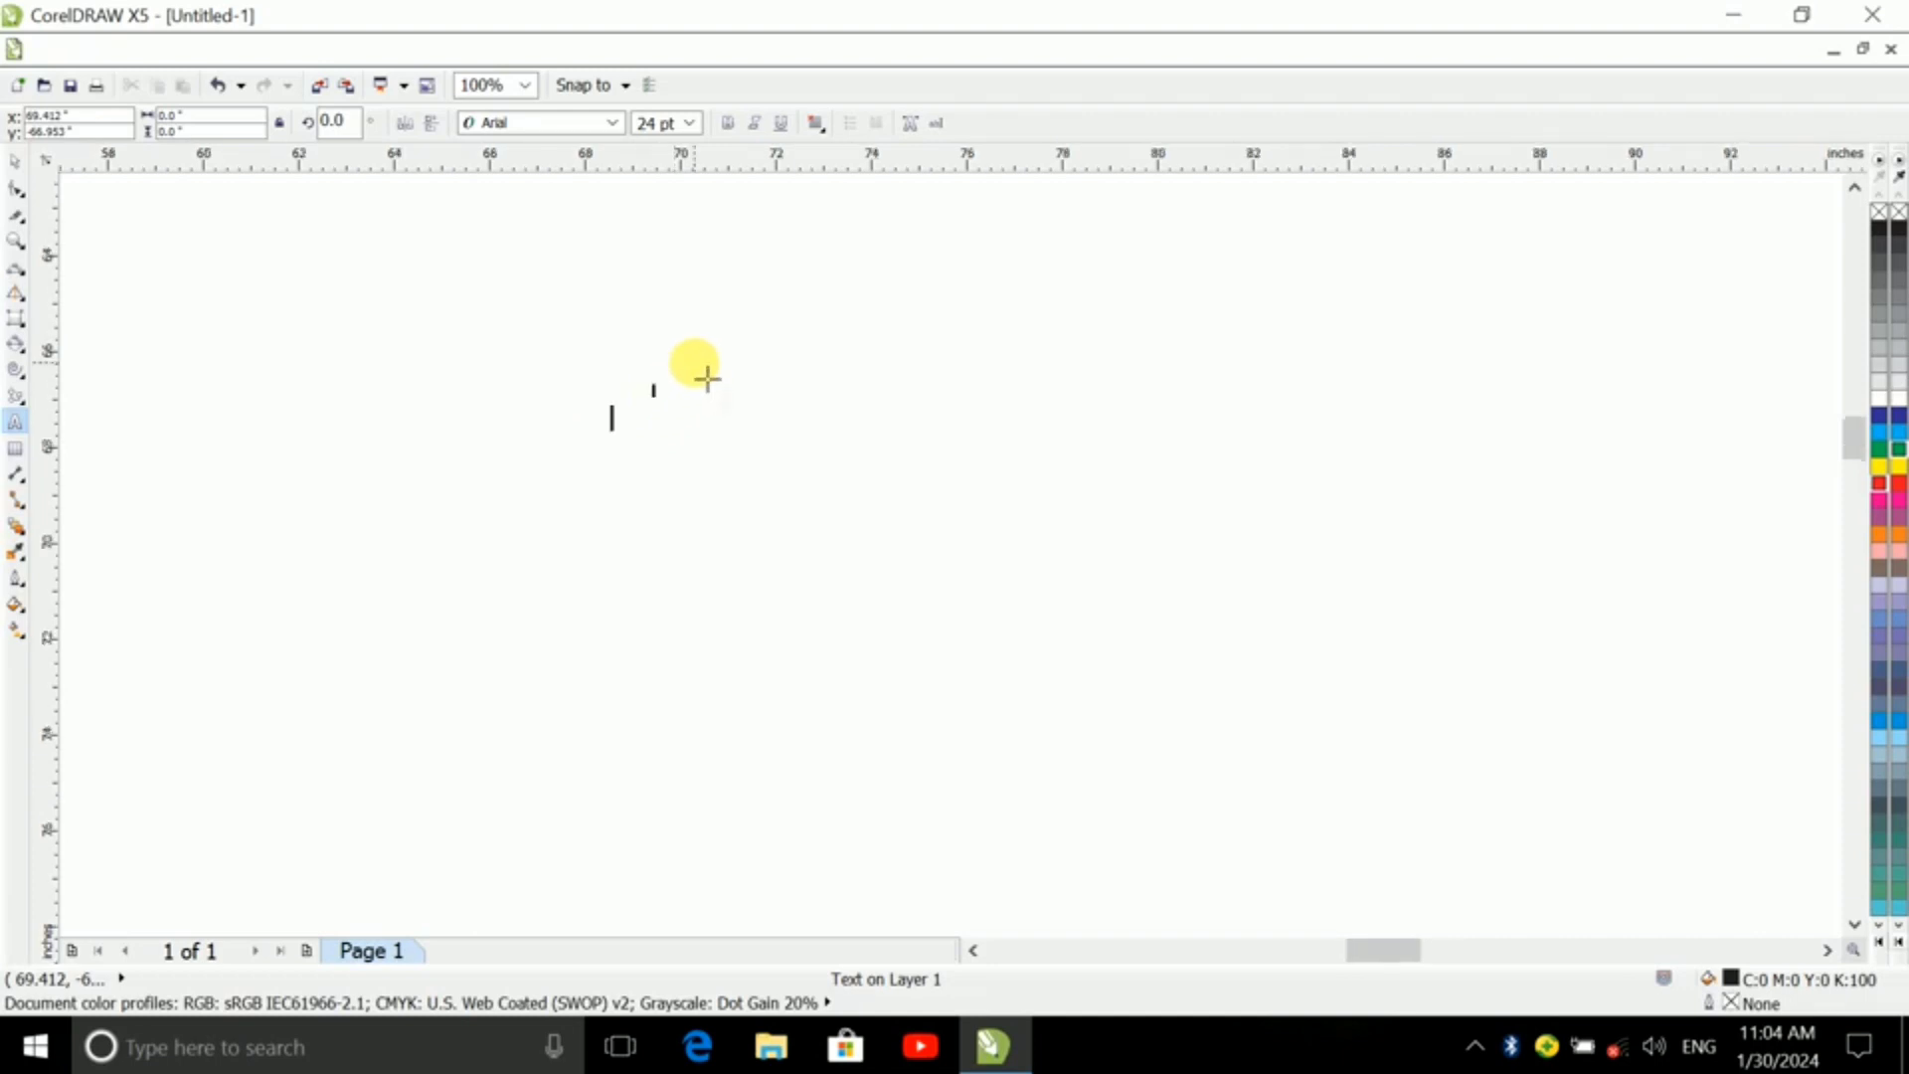
- Draw a table of 3 rows and 4 columns, about 19.4 by 12.5 inches, below the two text lines
scroll(703, 371, down, 2)
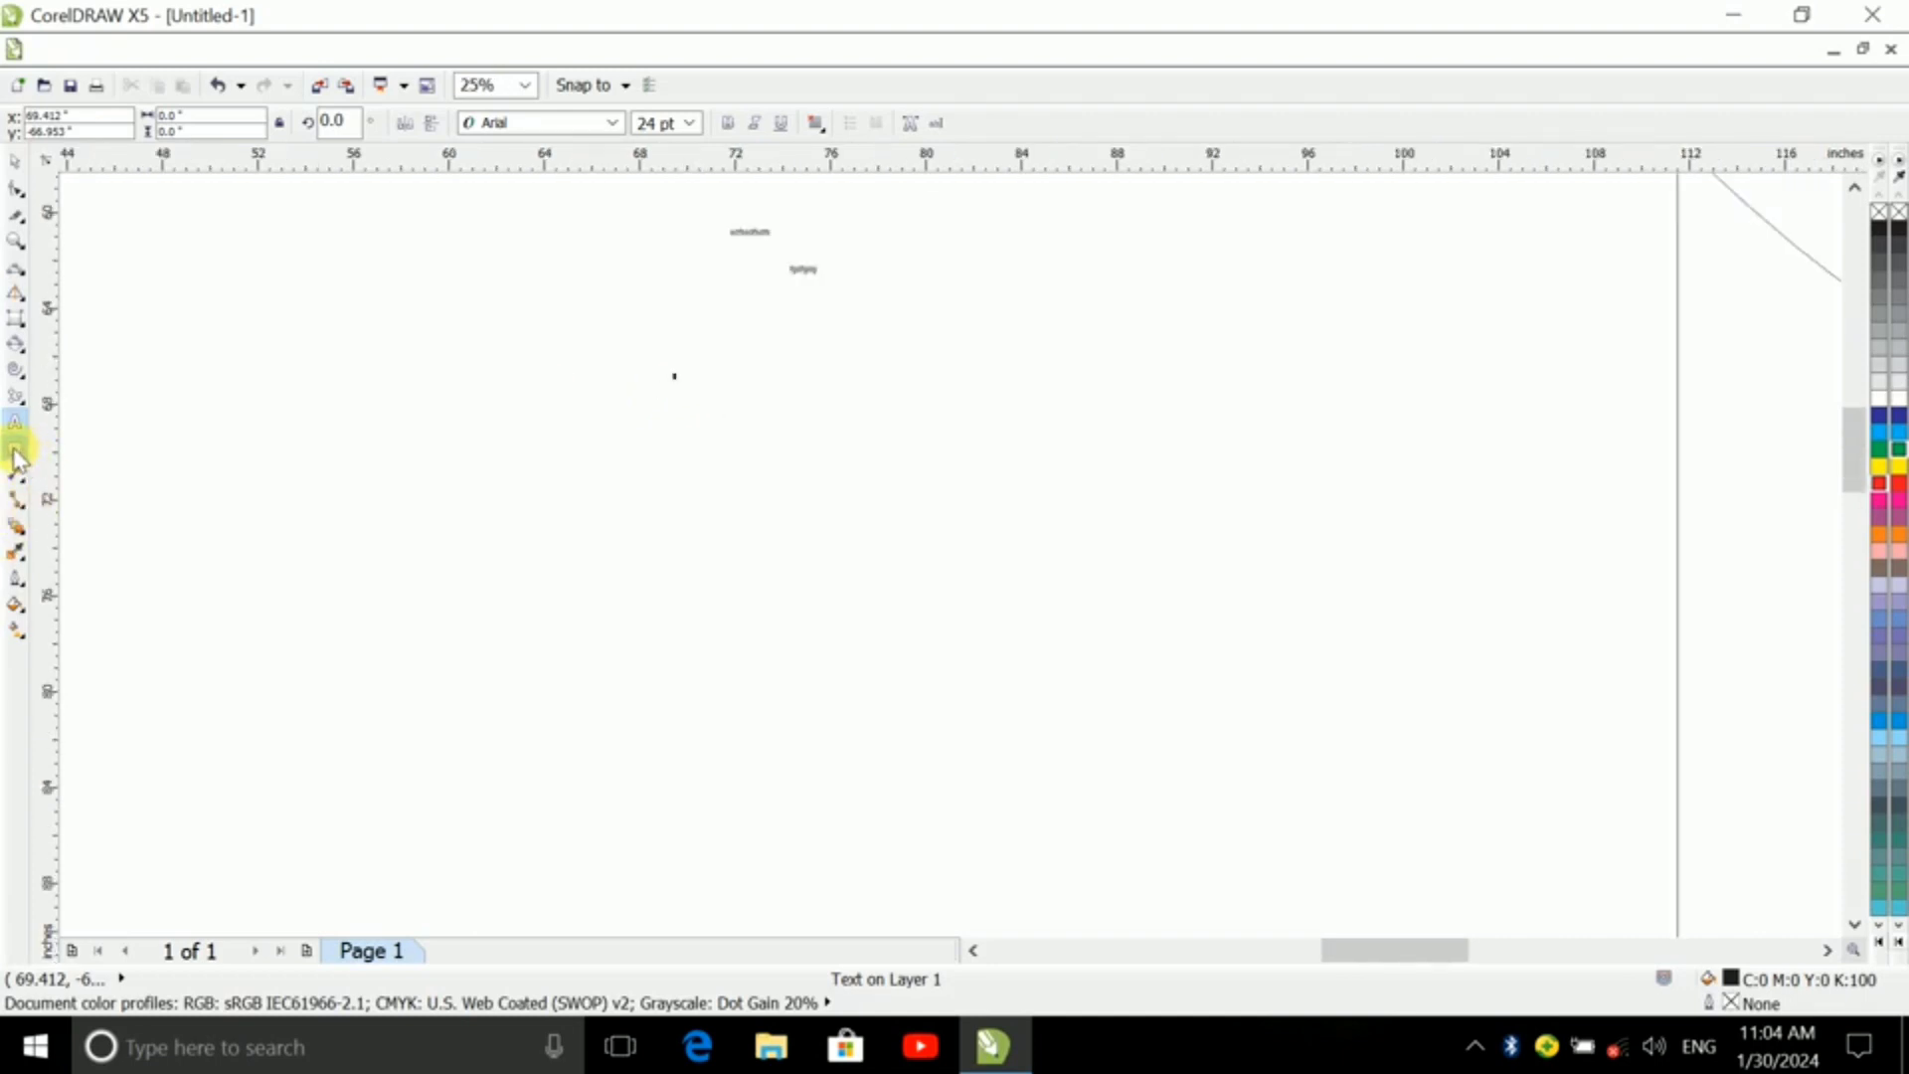
click(15, 450)
drag(370, 376, 837, 677)
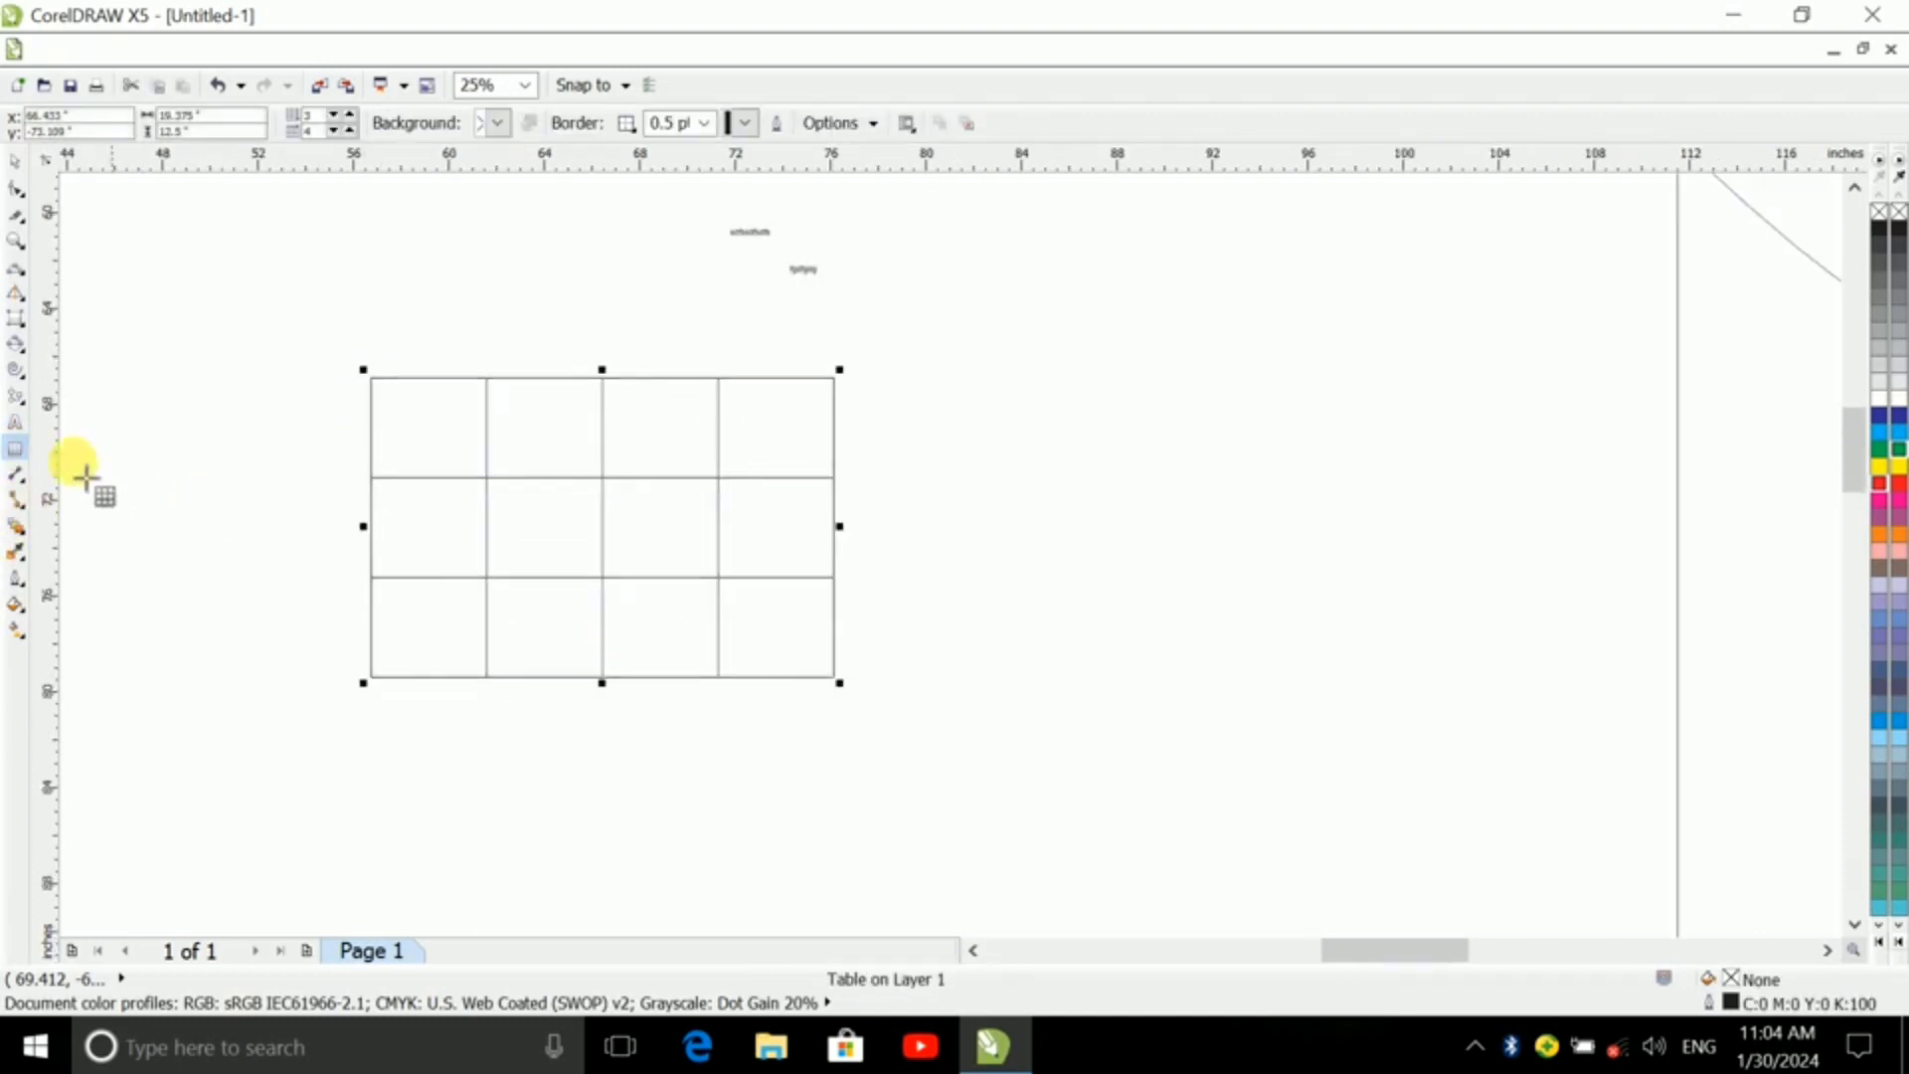
- Add a parallel dimension across the table's upper edge, with its dimension line placed just above the table
click(17, 480)
click(119, 481)
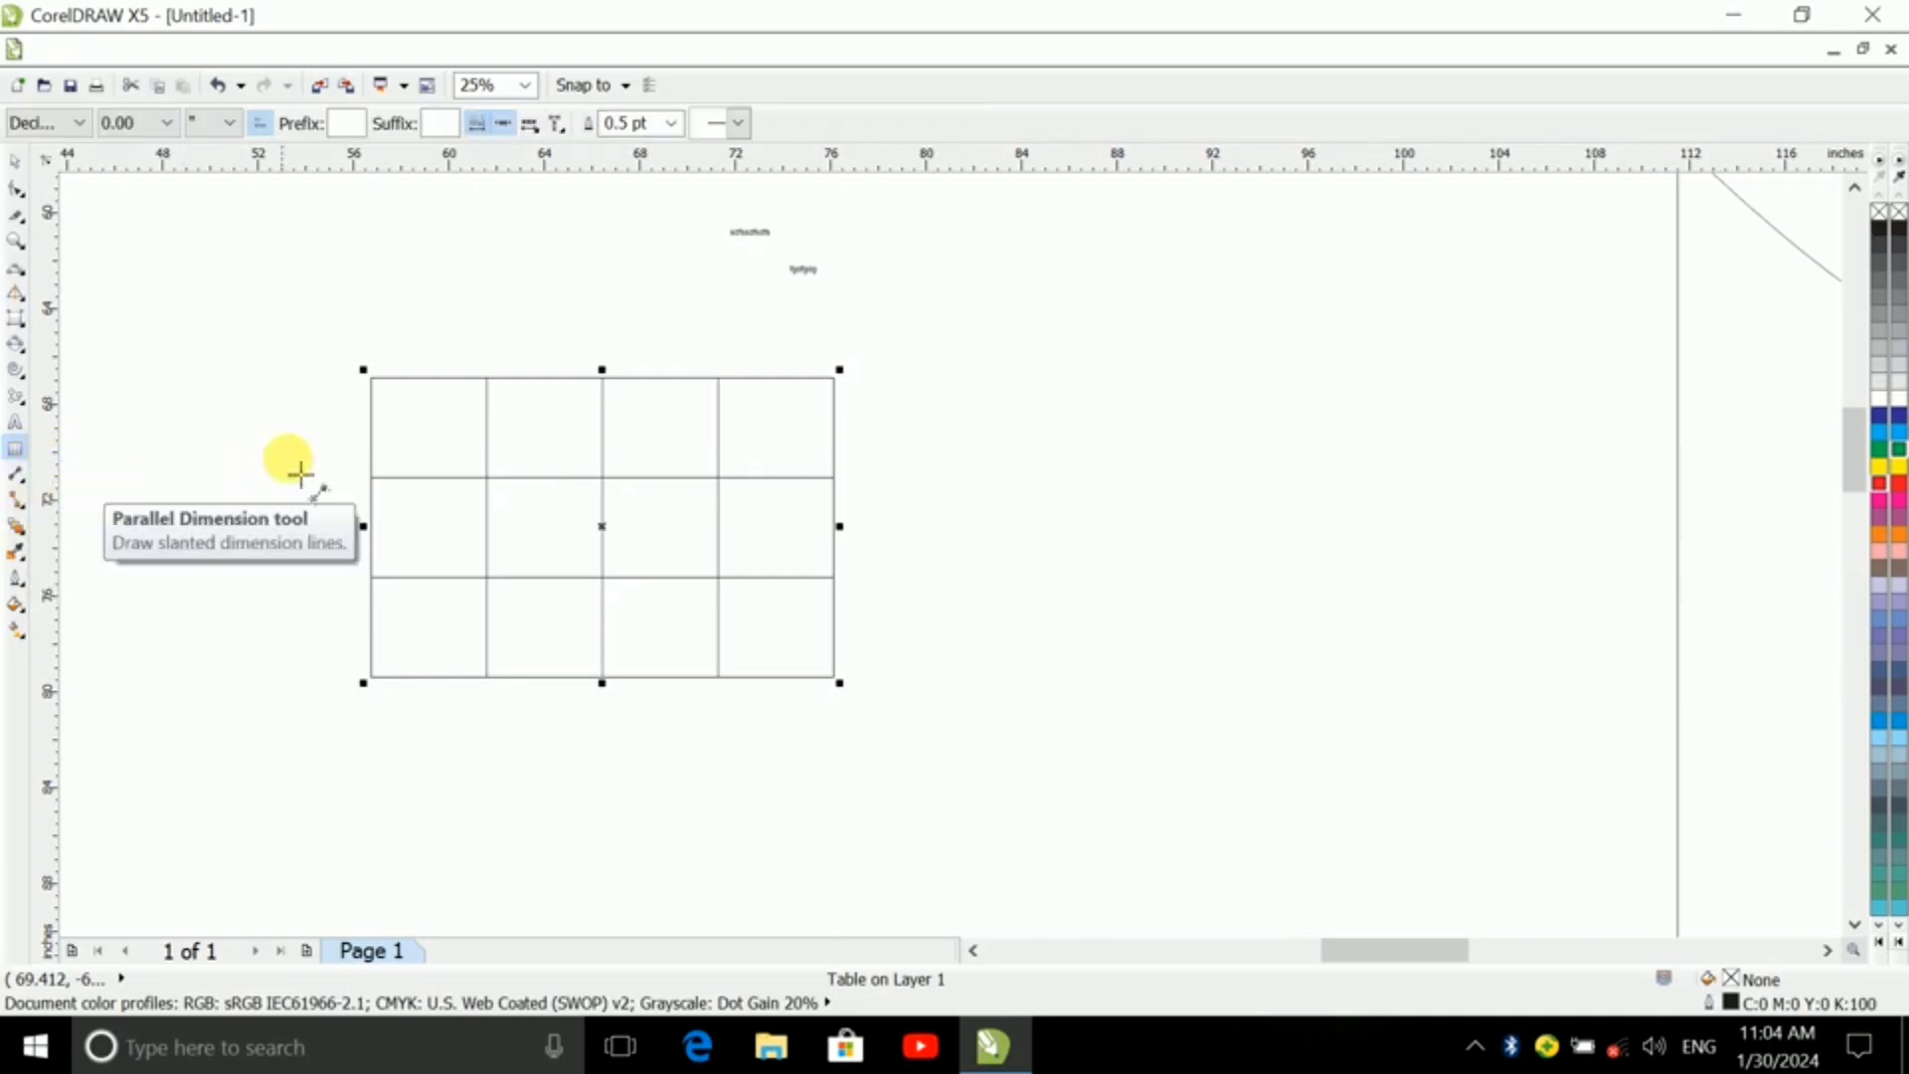
drag(391, 394, 833, 378)
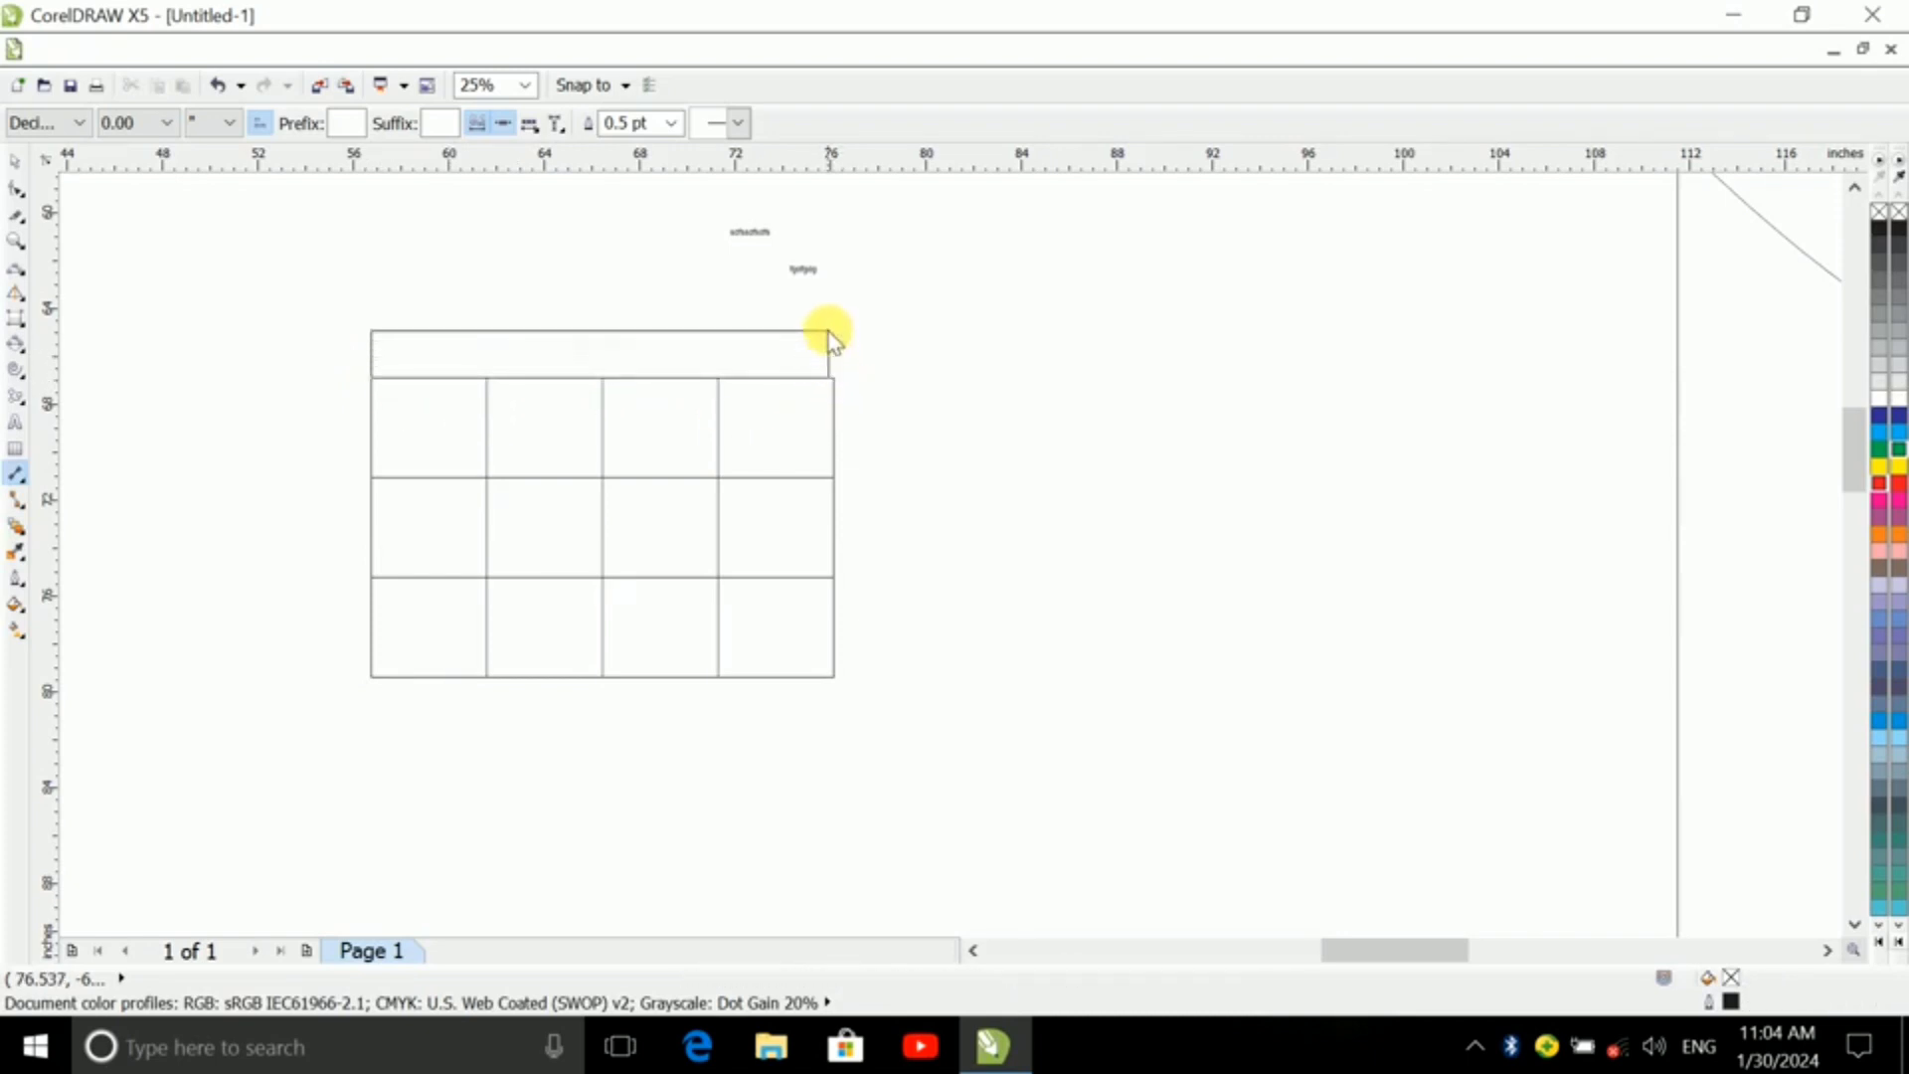
click(827, 328)
scroll(602, 324, up, 2)
scroll(618, 335, up, 1)
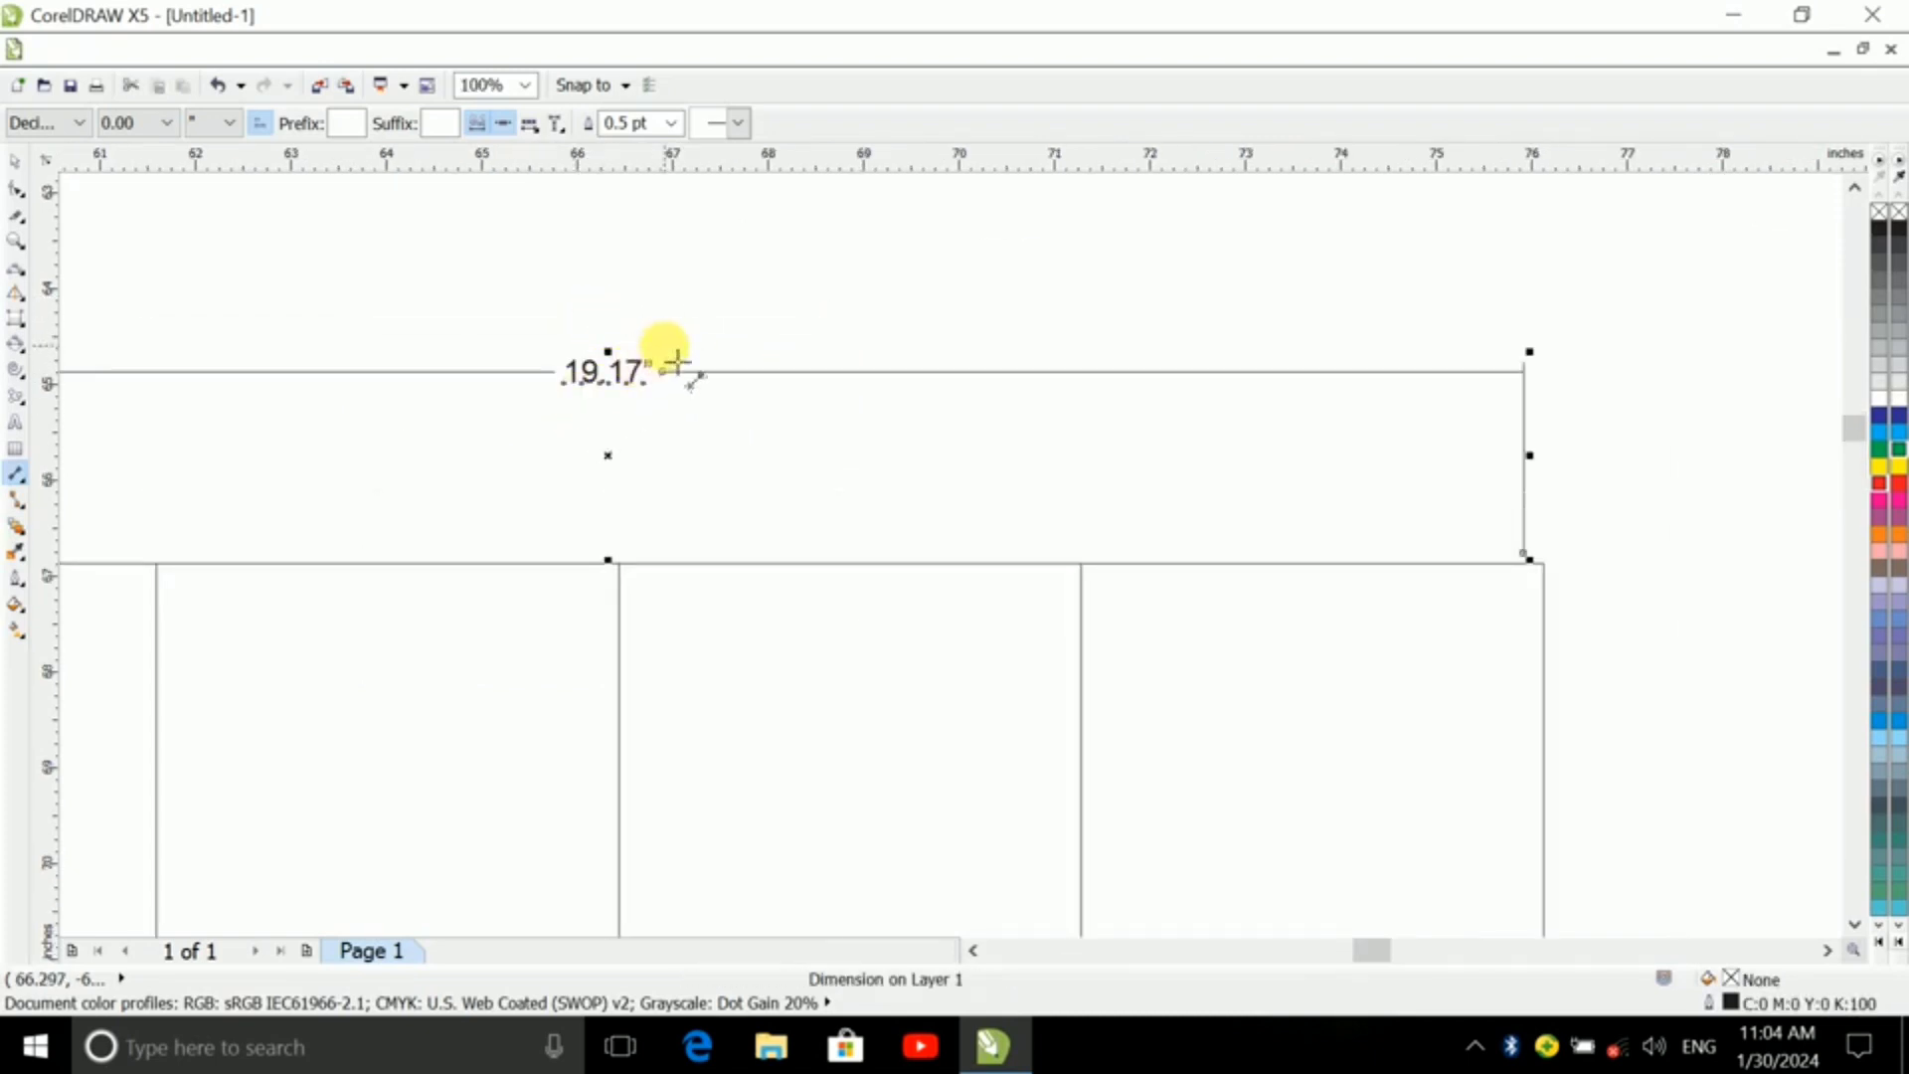
scroll(854, 338, down, 1)
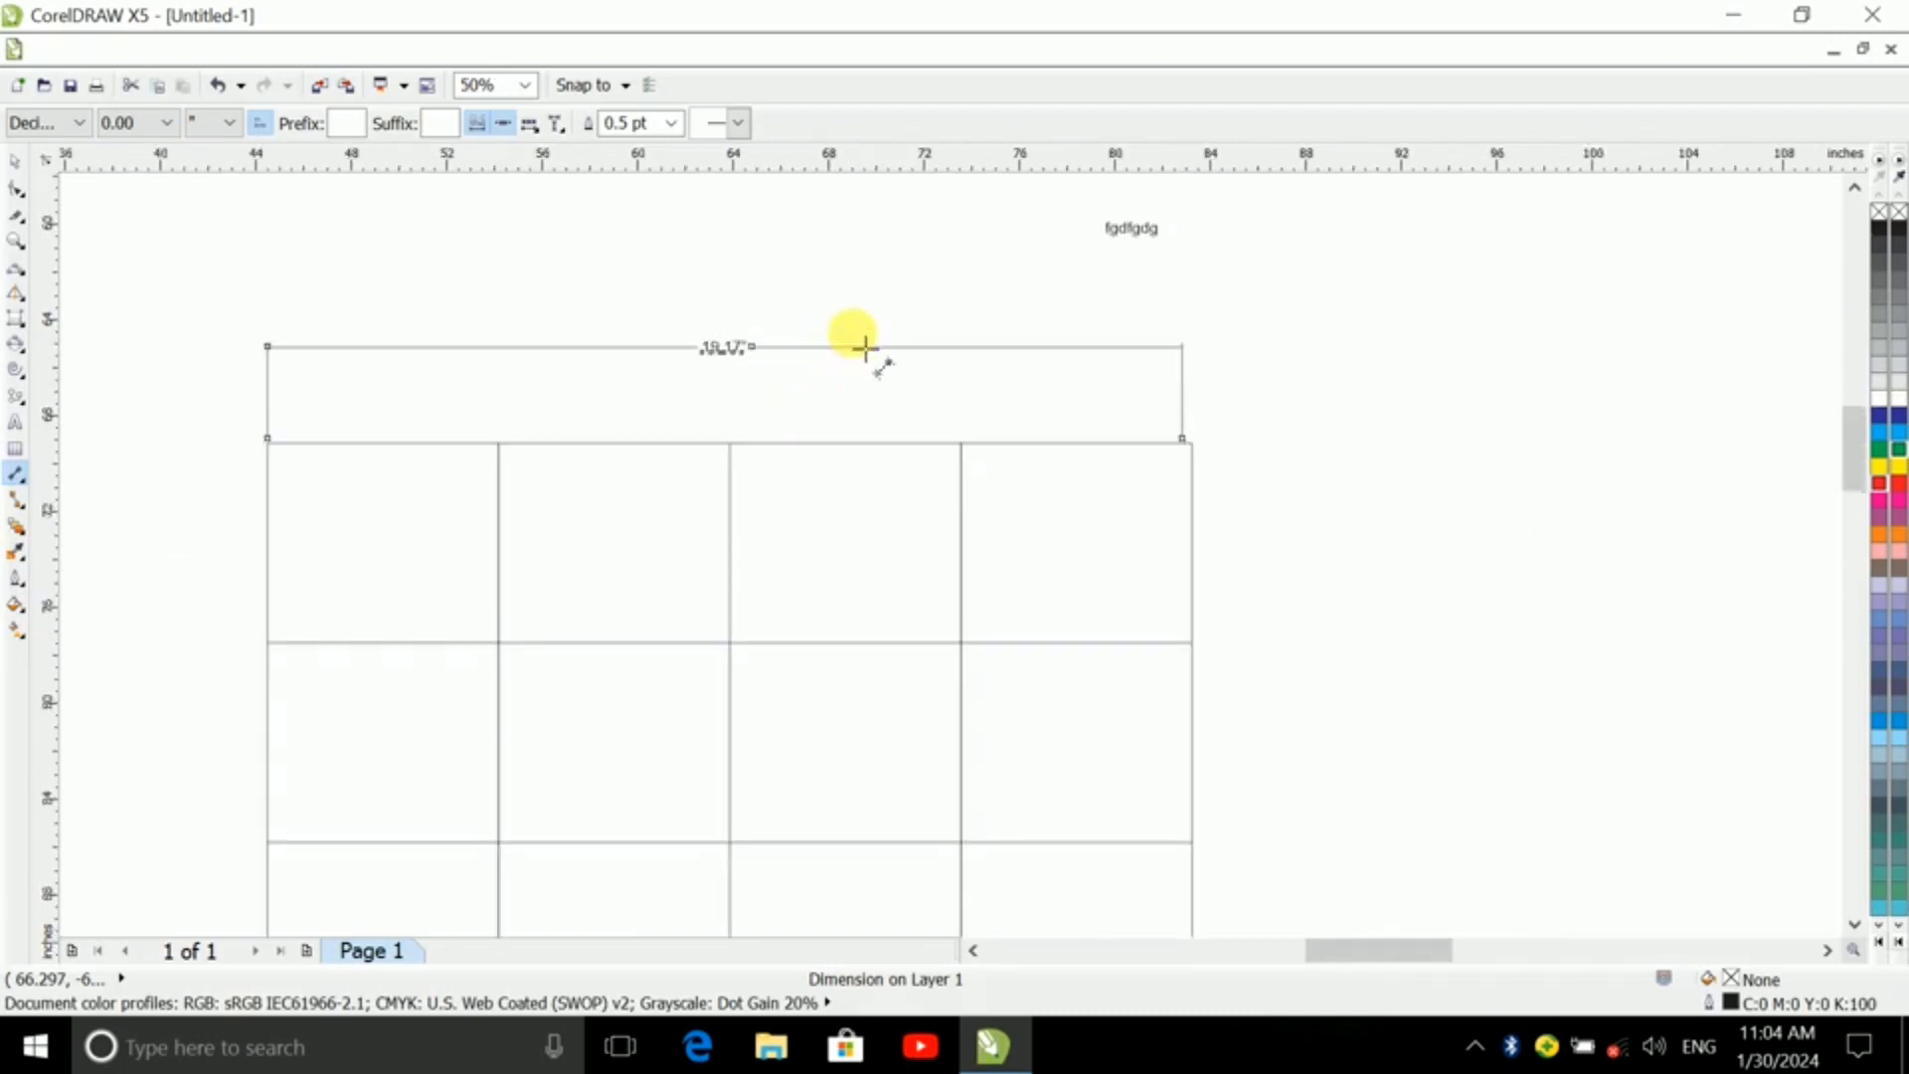
- Draw a 3-point callout below the table, running down to a corner and back up to the right
scroll(873, 362, down, 2)
click(17, 479)
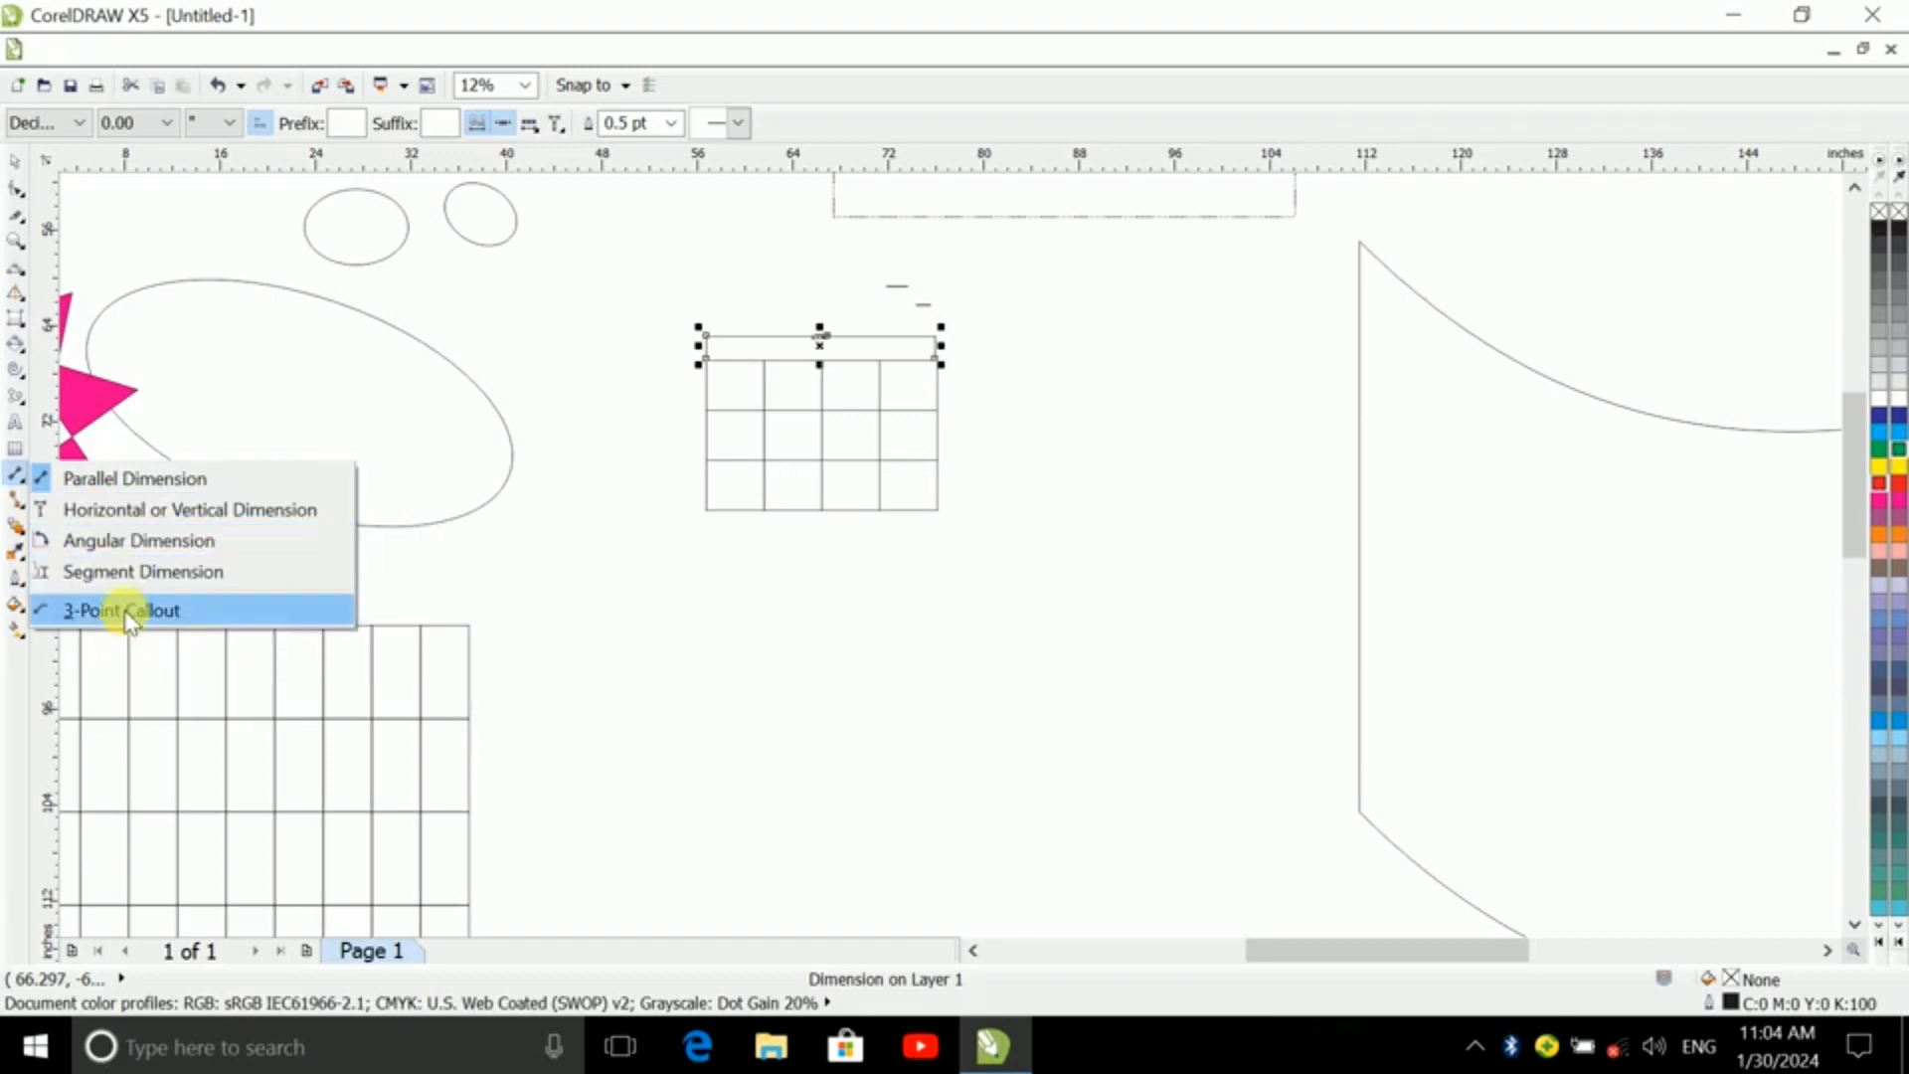
click(127, 610)
mouse_move(831, 603)
mouse_down()
mouse_move(938, 716)
mouse_move(1000, 716)
mouse_up()
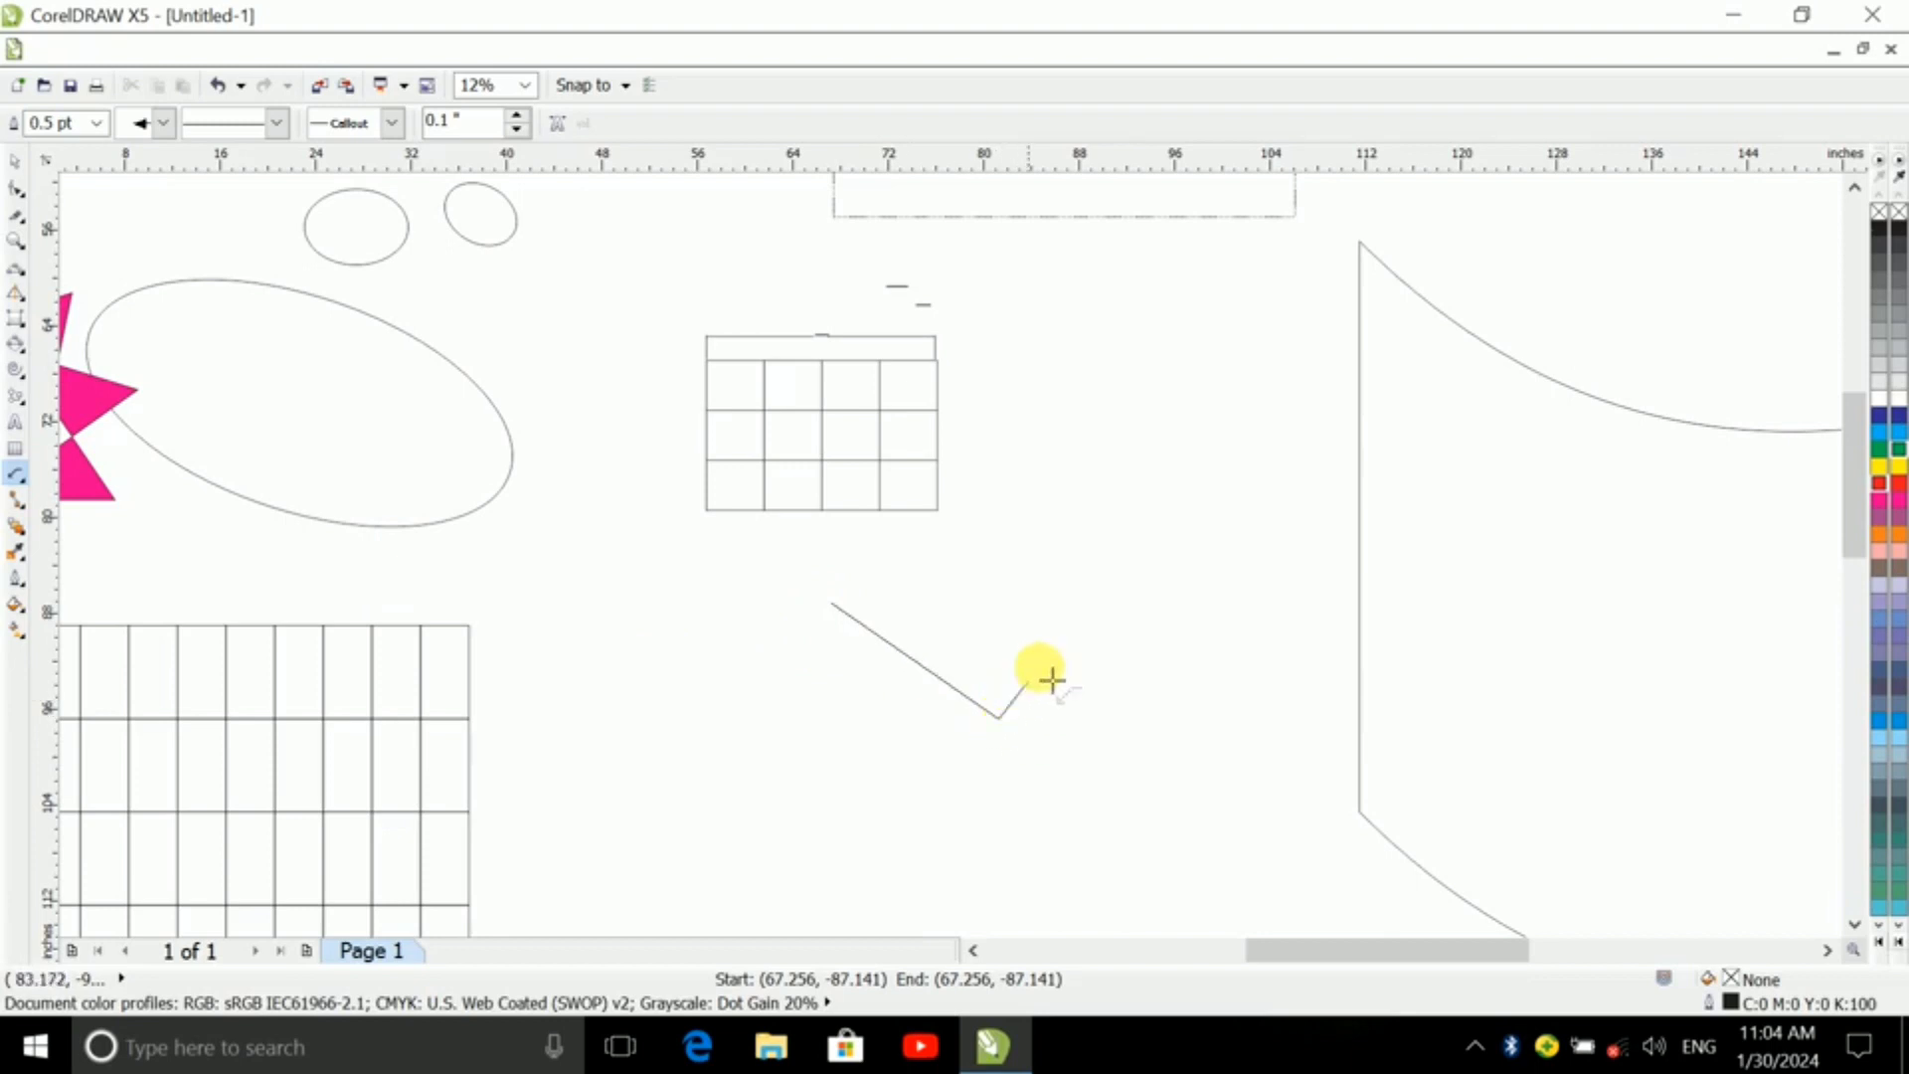
click(1088, 594)
scroll(980, 696, up, 2)
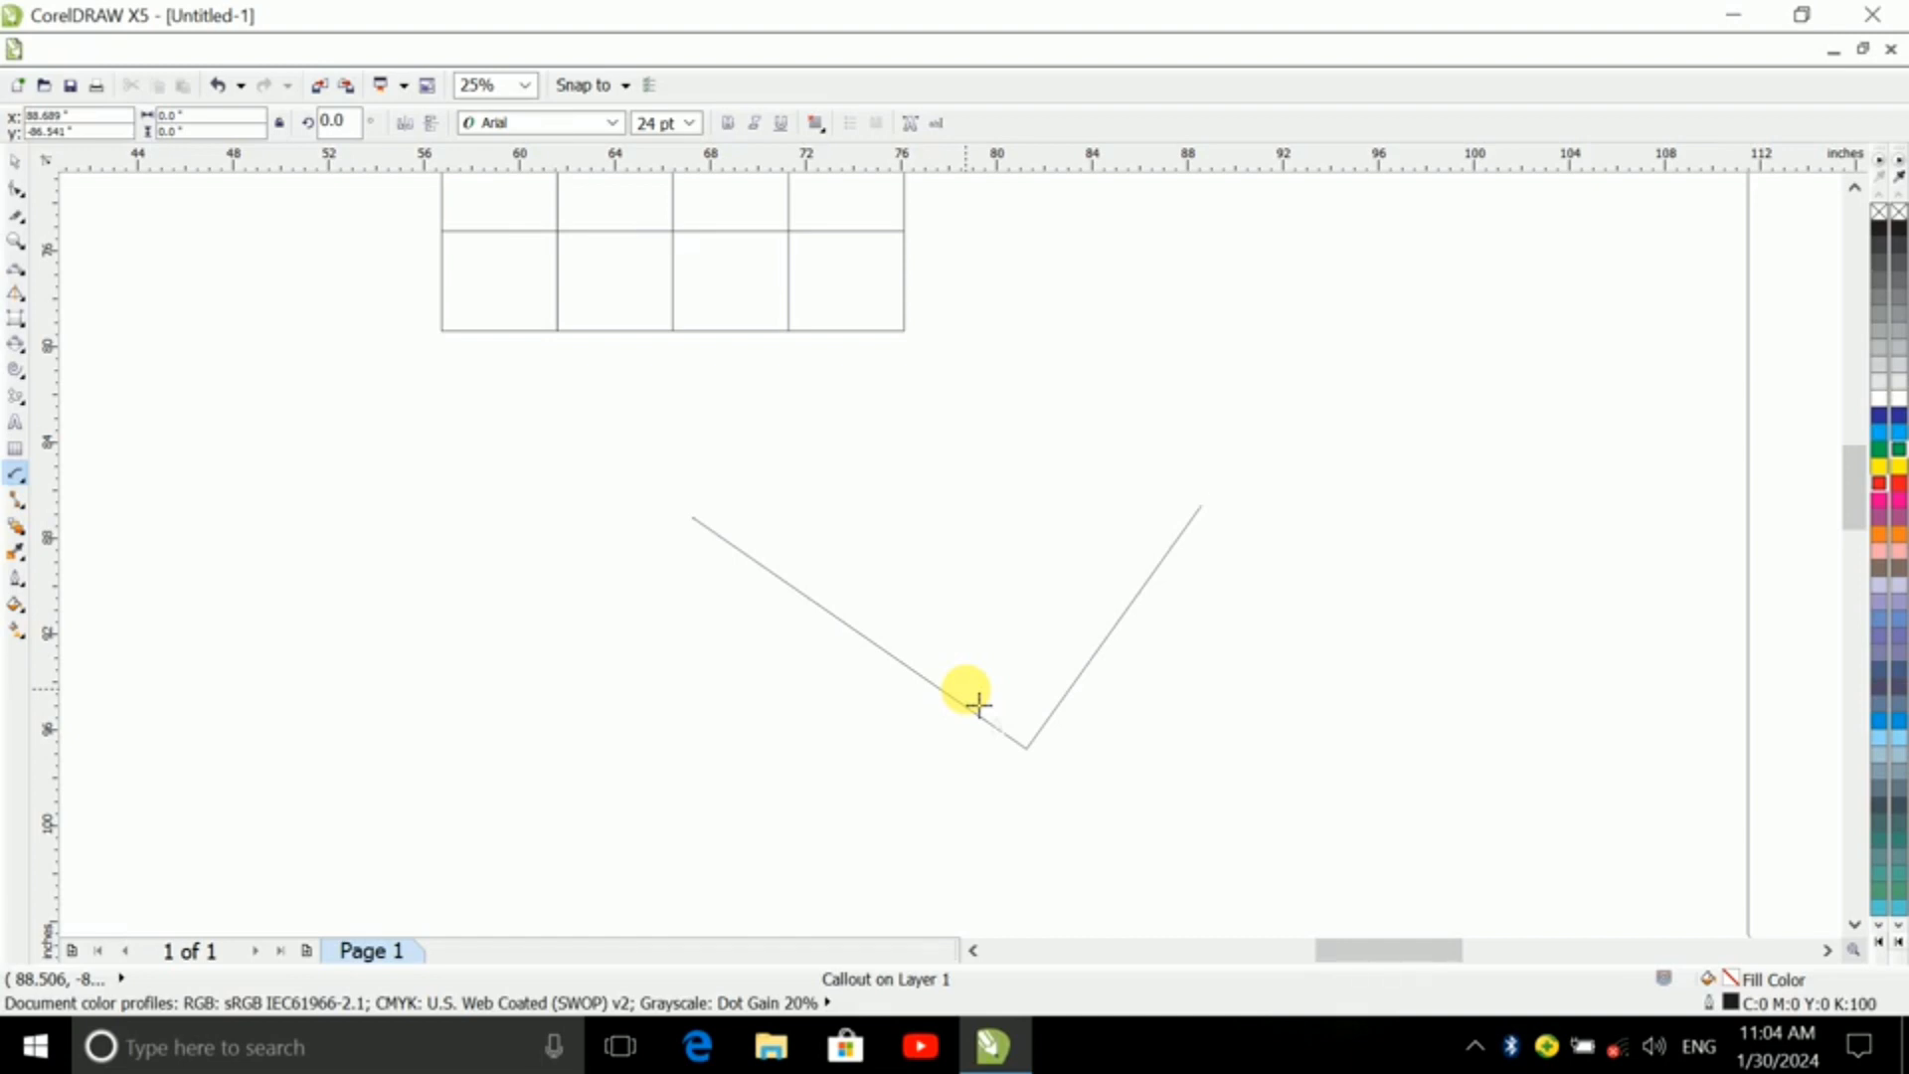
- Draw a rectangle about 131.7 by 104.3 inches in the empty area to the left of the arrow and parallelogram
scroll(1210, 524, up, 6)
scroll(1108, 334, up, 2)
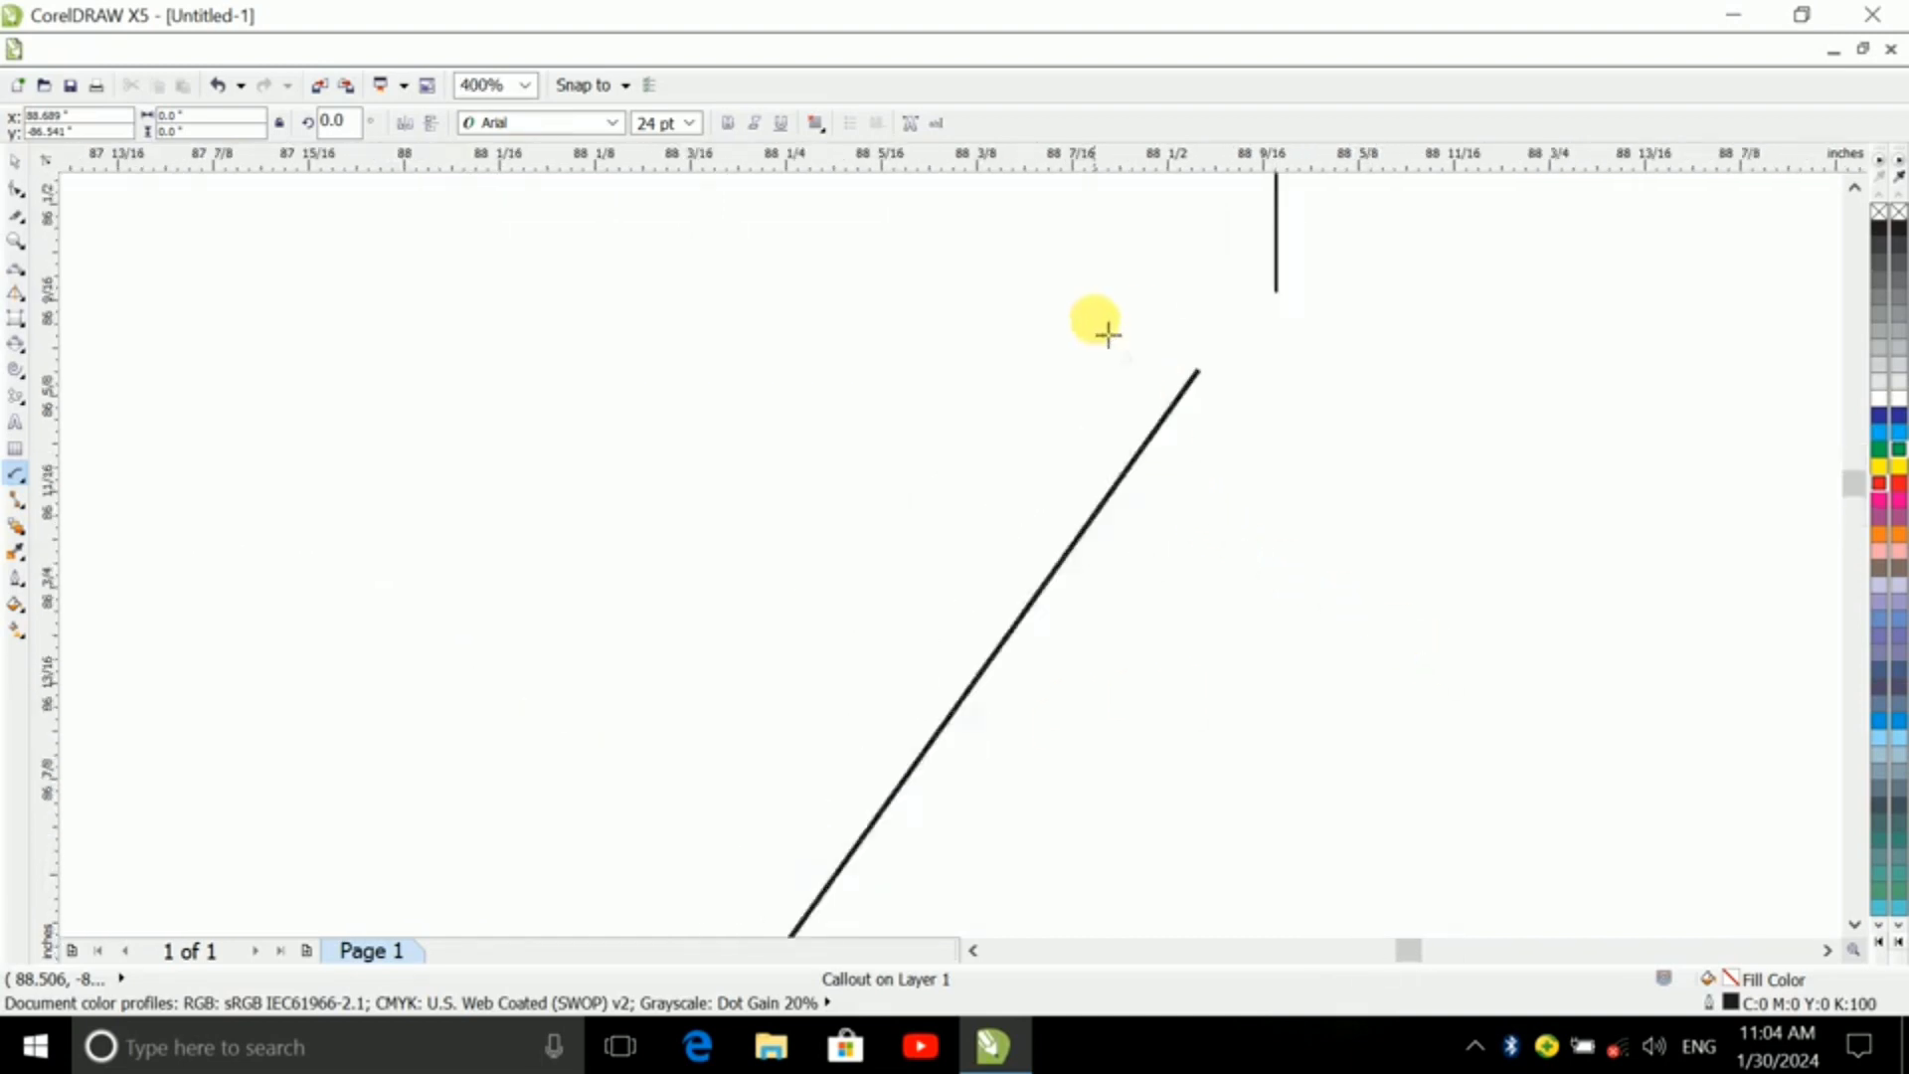
scroll(1279, 375, down, 4)
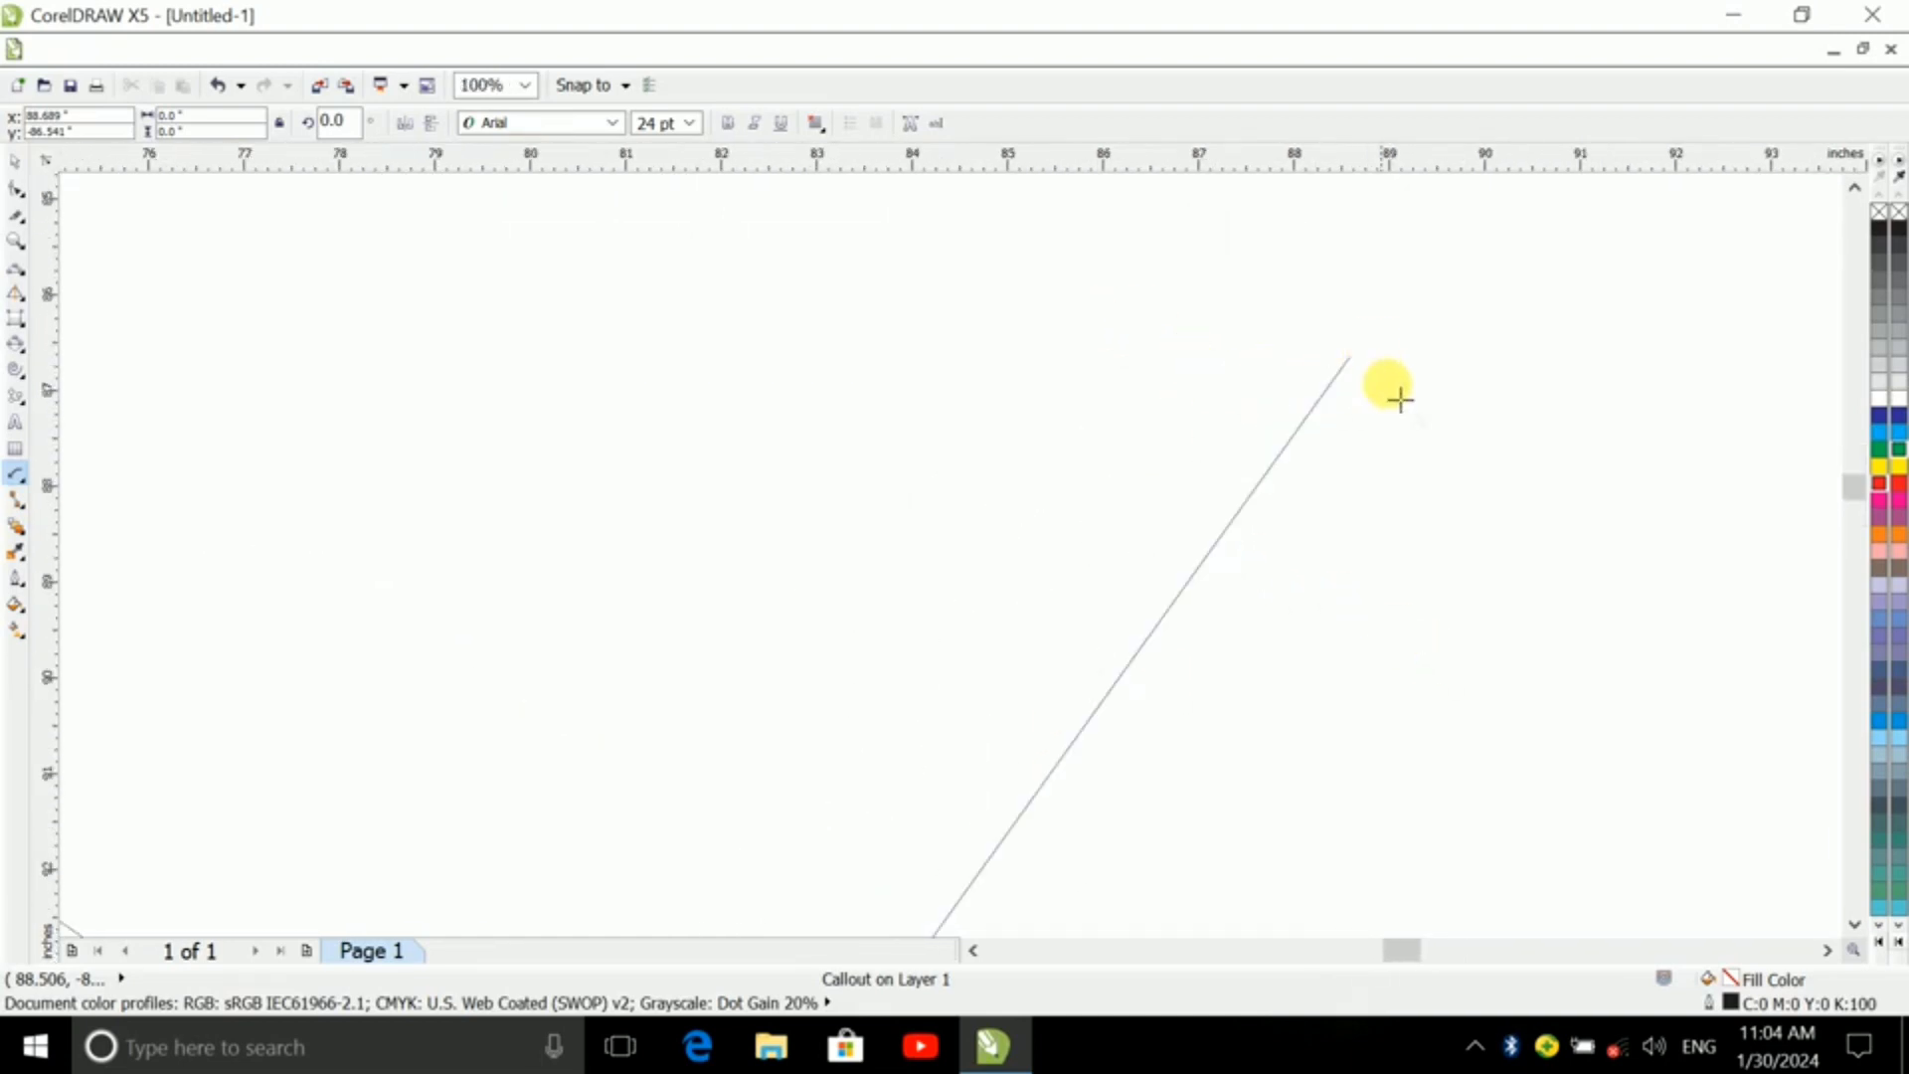
scroll(1392, 378, down, 10)
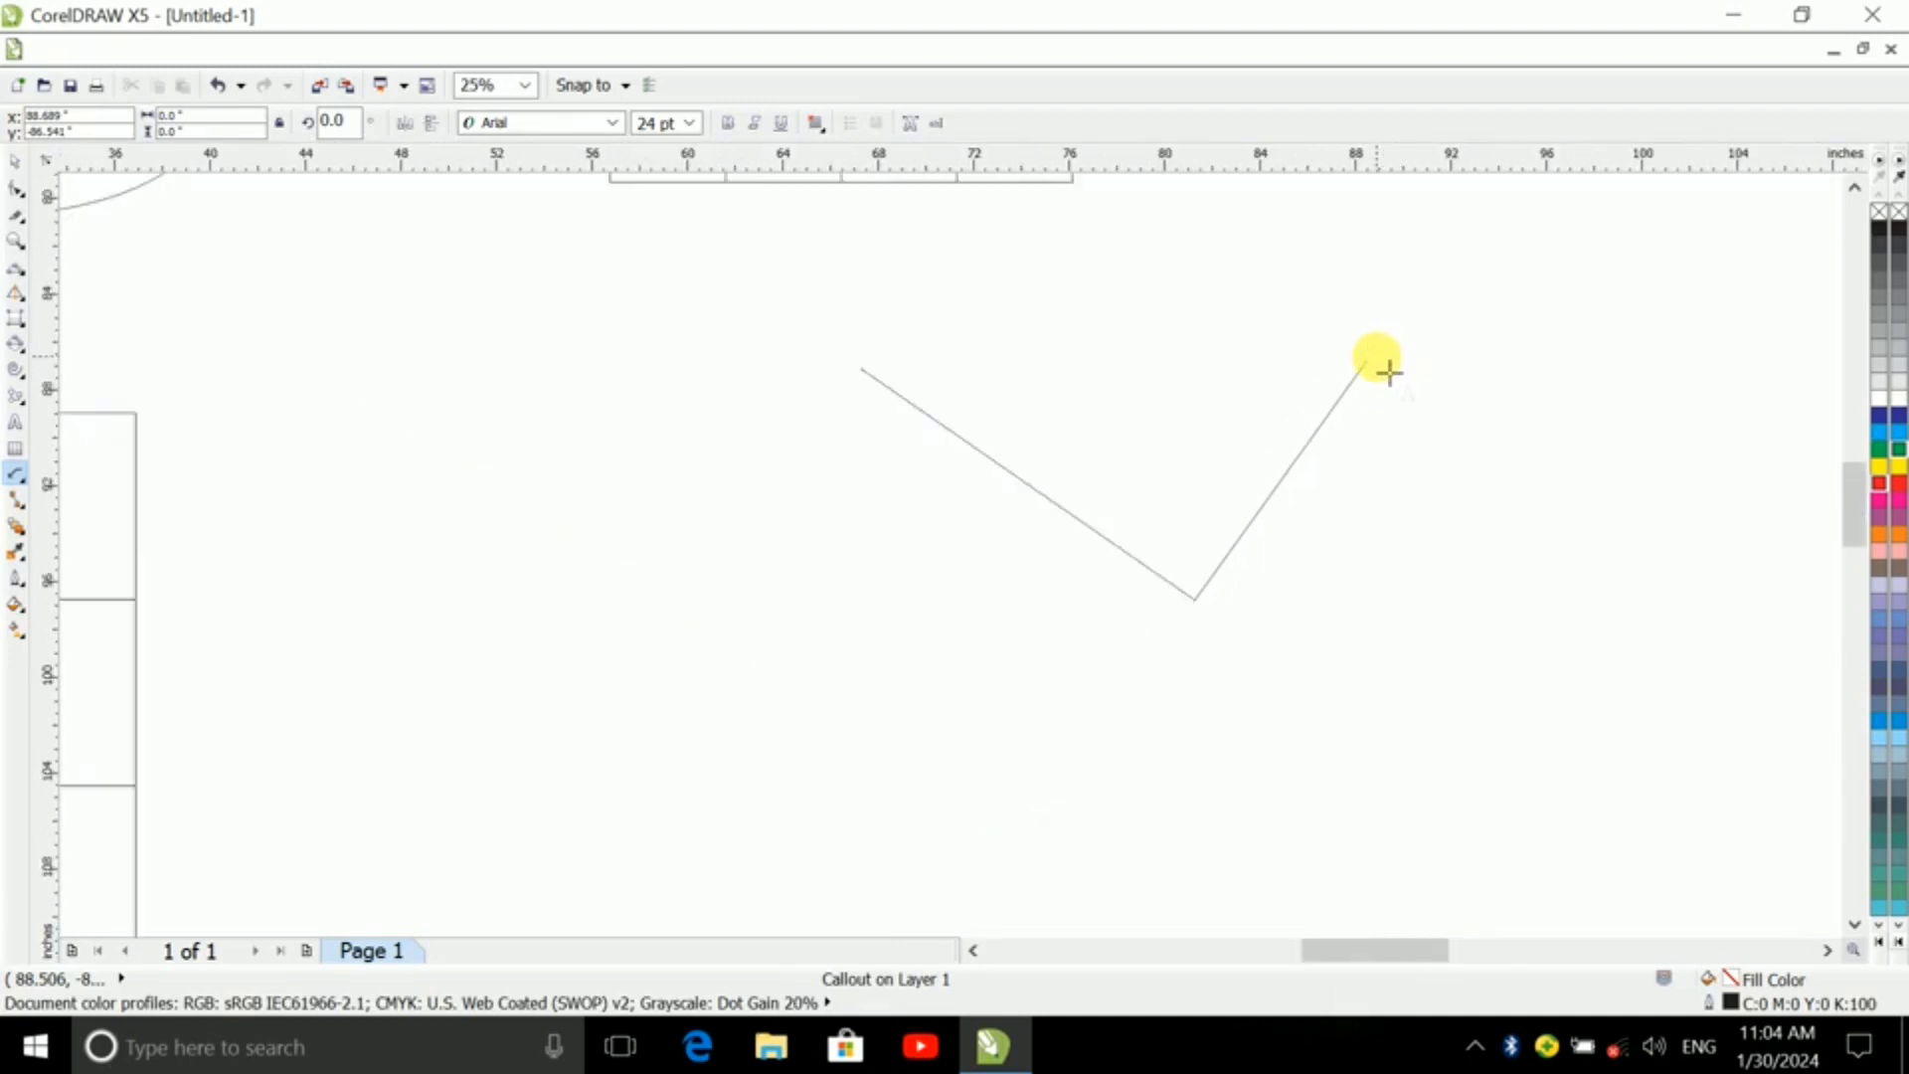
click(15, 509)
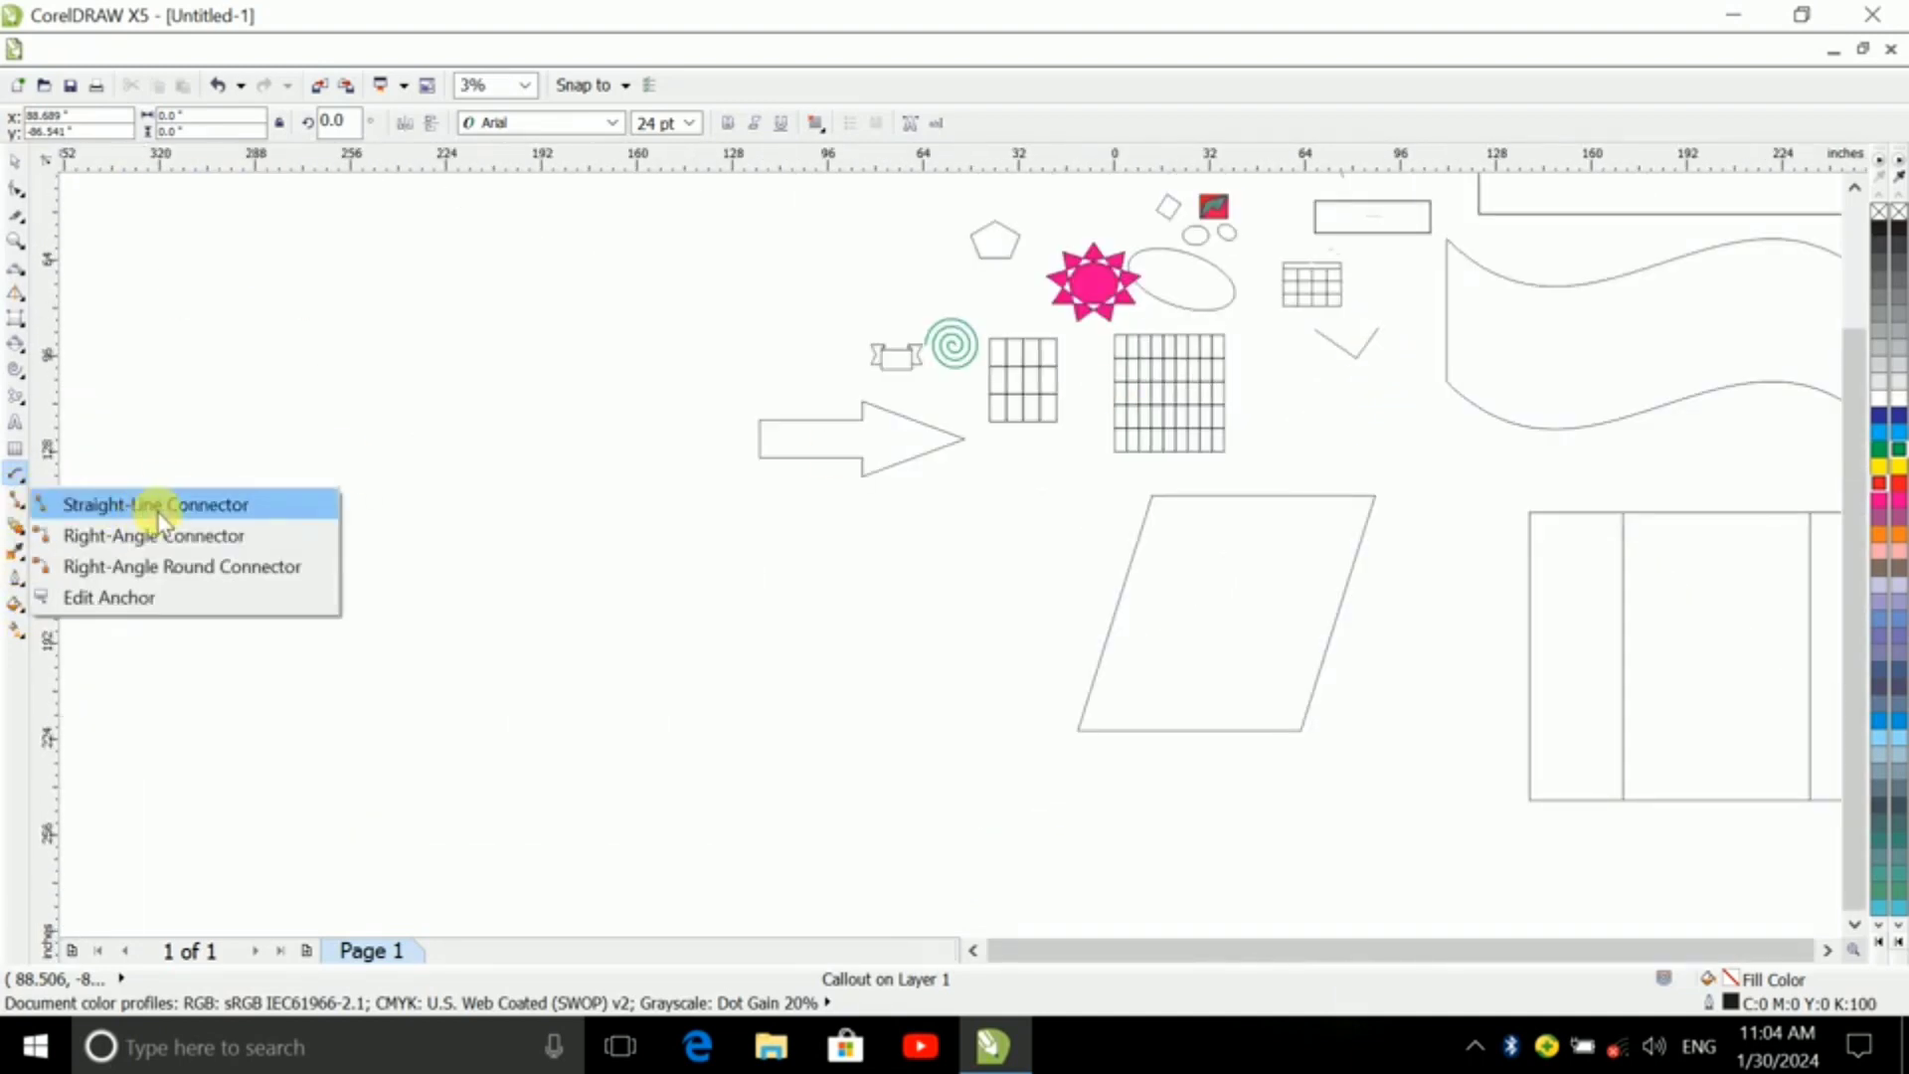
click(18, 244)
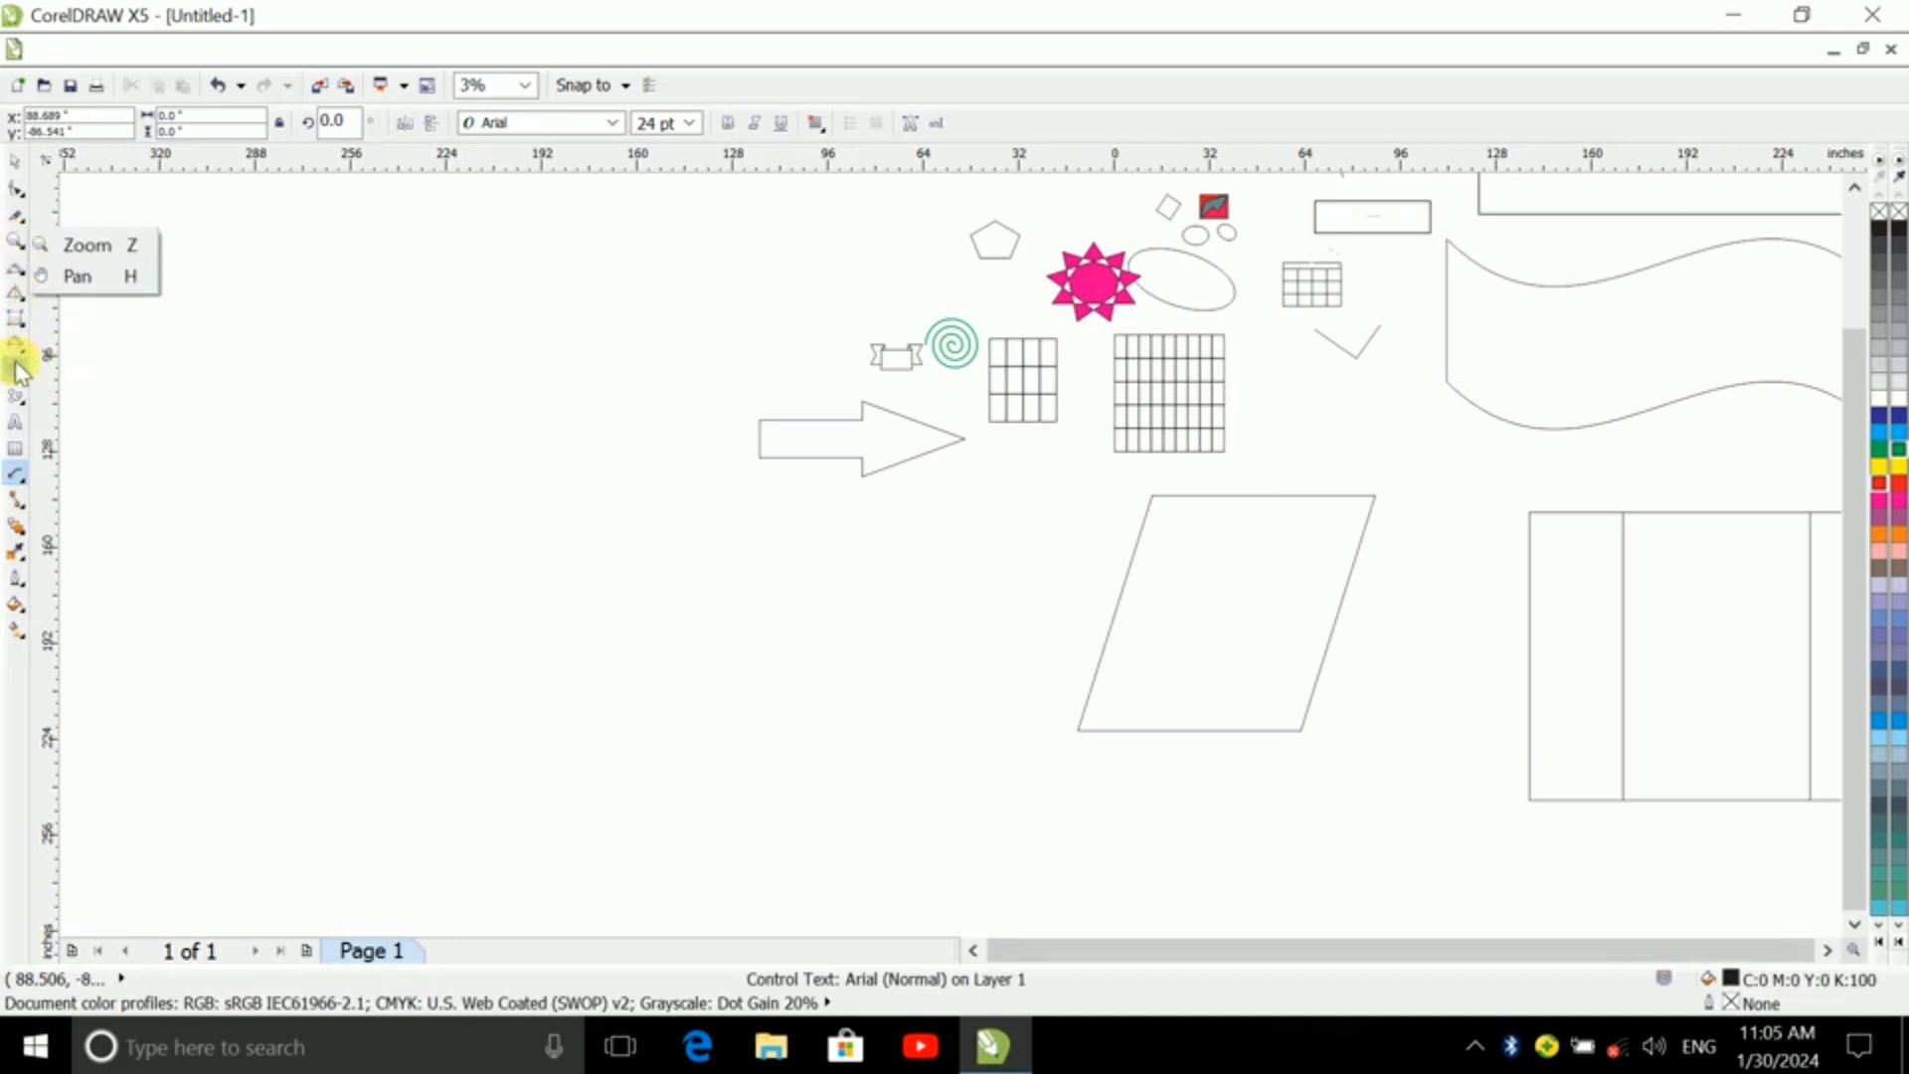
click(18, 320)
click(76, 325)
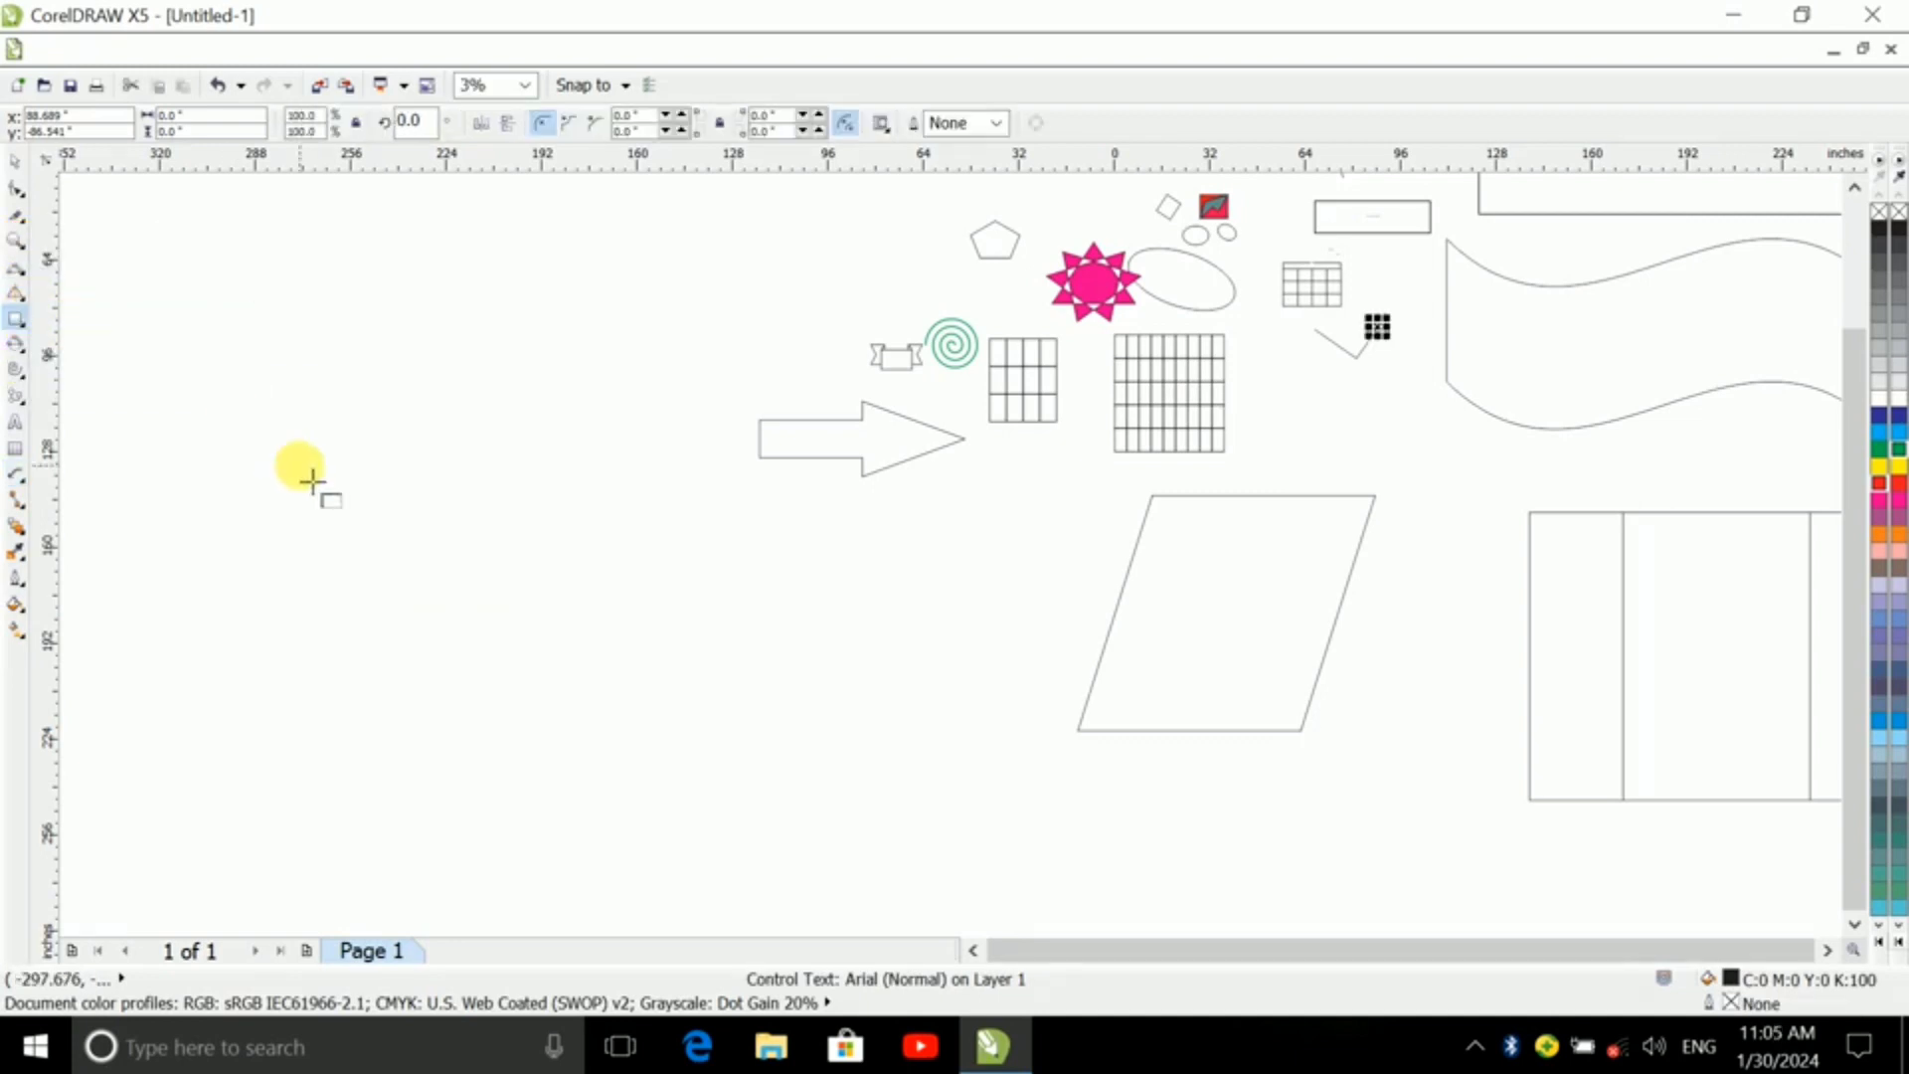
drag(298, 459, 693, 771)
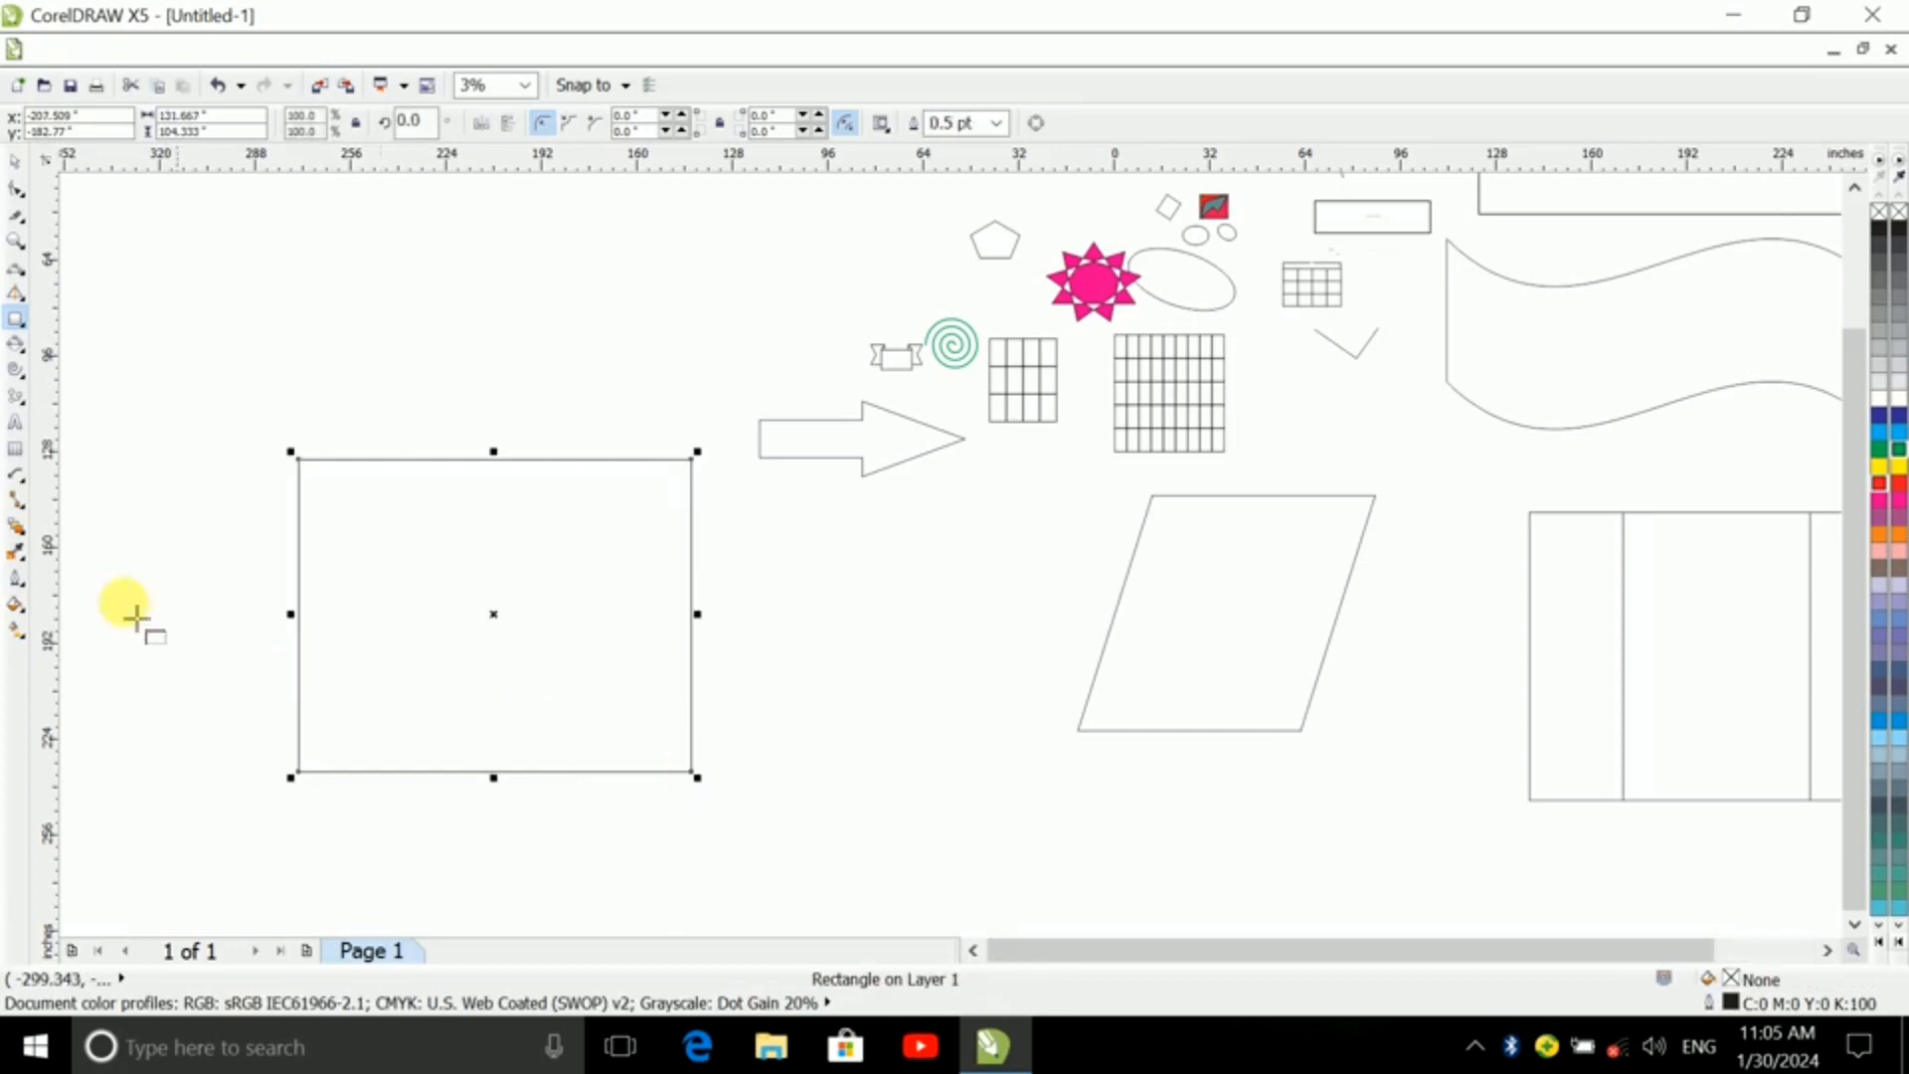
- Draw a straight-line connector about 52.2 inches long from the new rectangle's upper-right corner down to the midpoint of its right edge
click(20, 481)
click(19, 513)
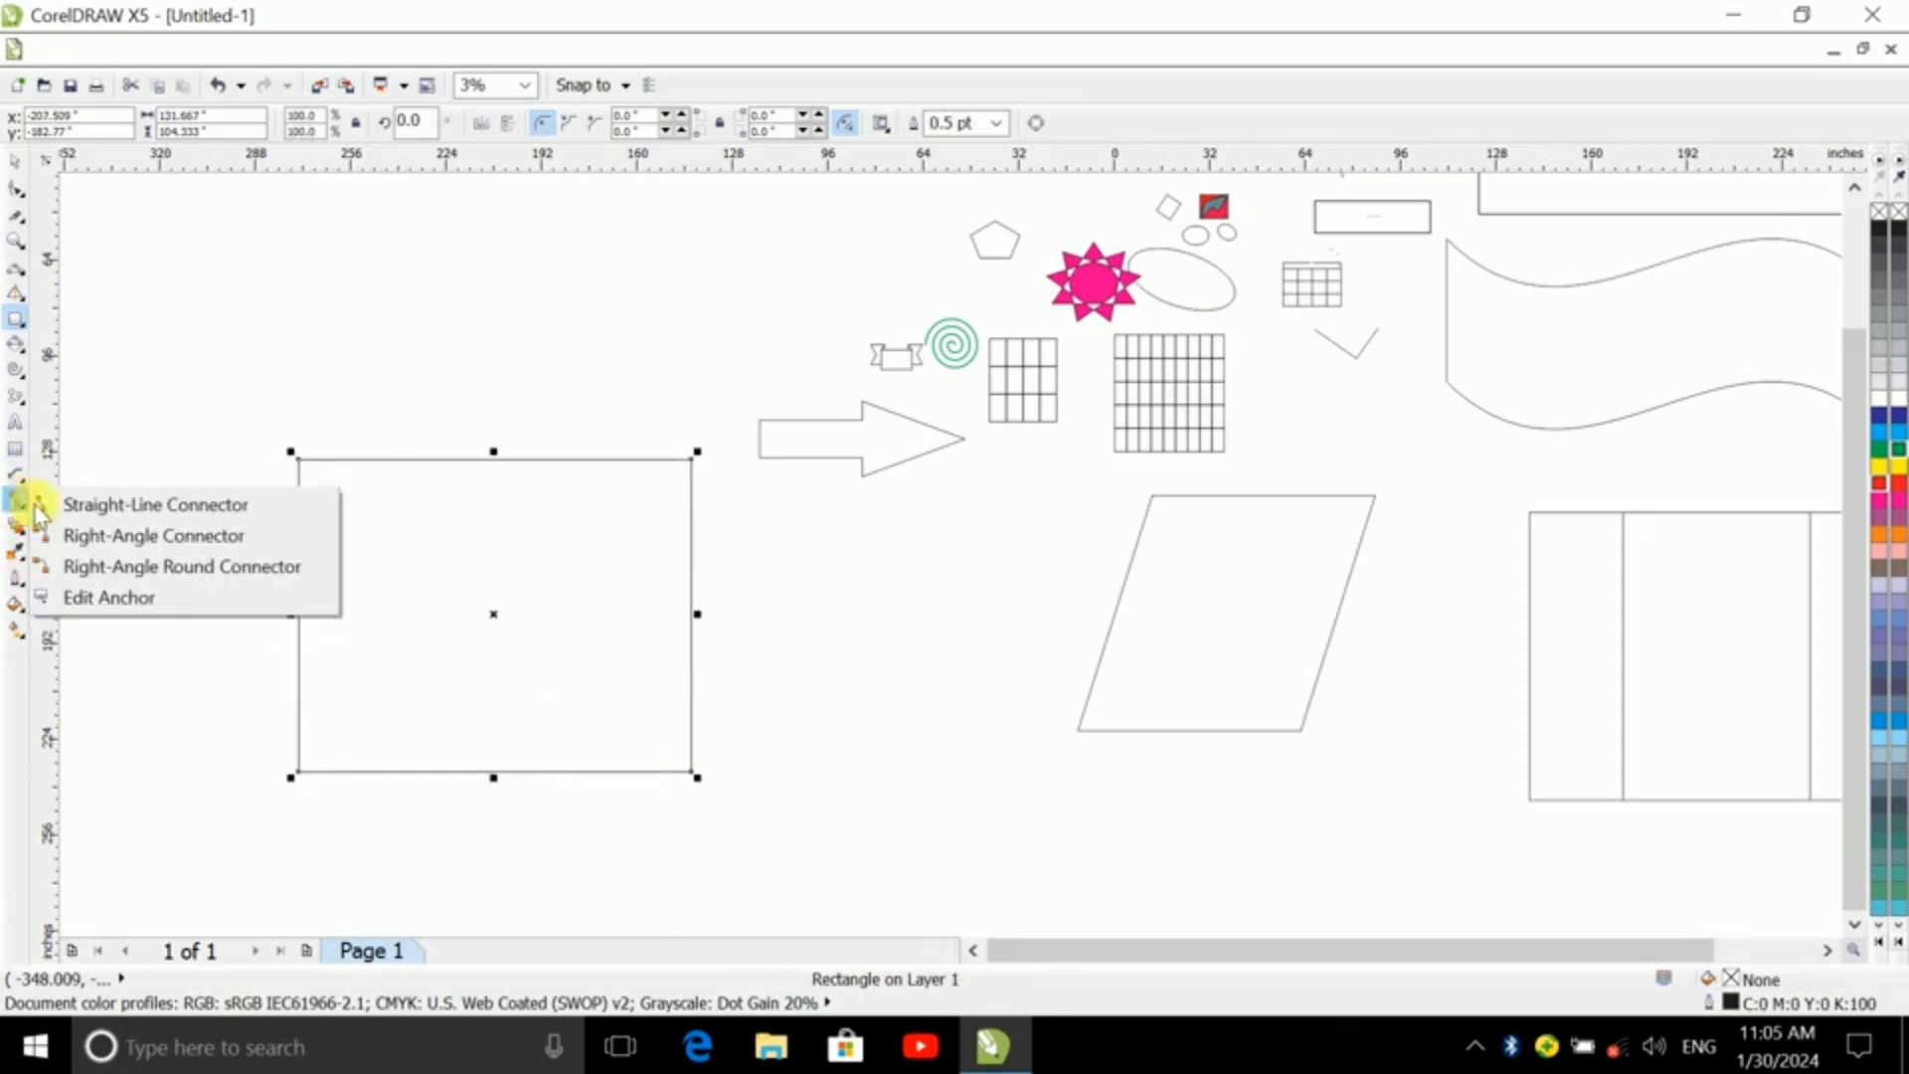
click(136, 506)
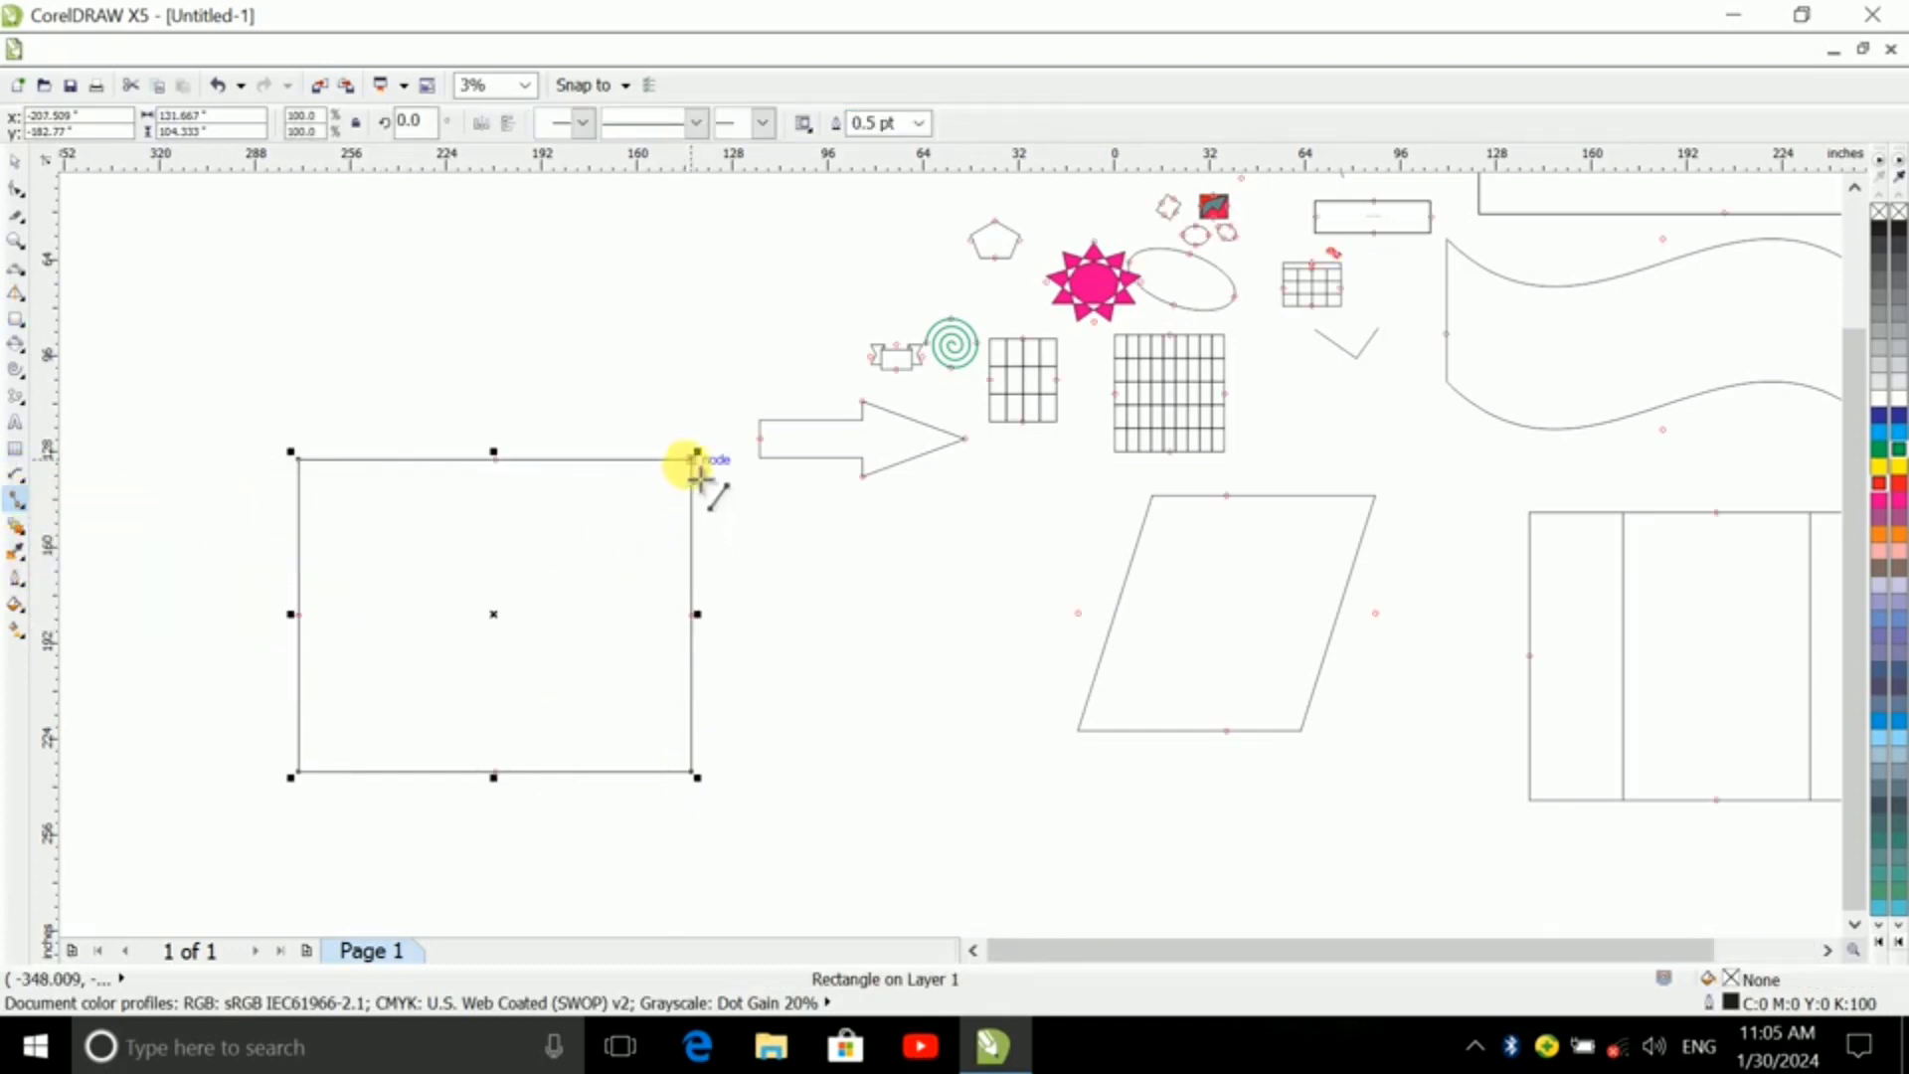
drag(699, 470, 418, 704)
scroll(542, 552, up, 2)
scroll(583, 507, down, 2)
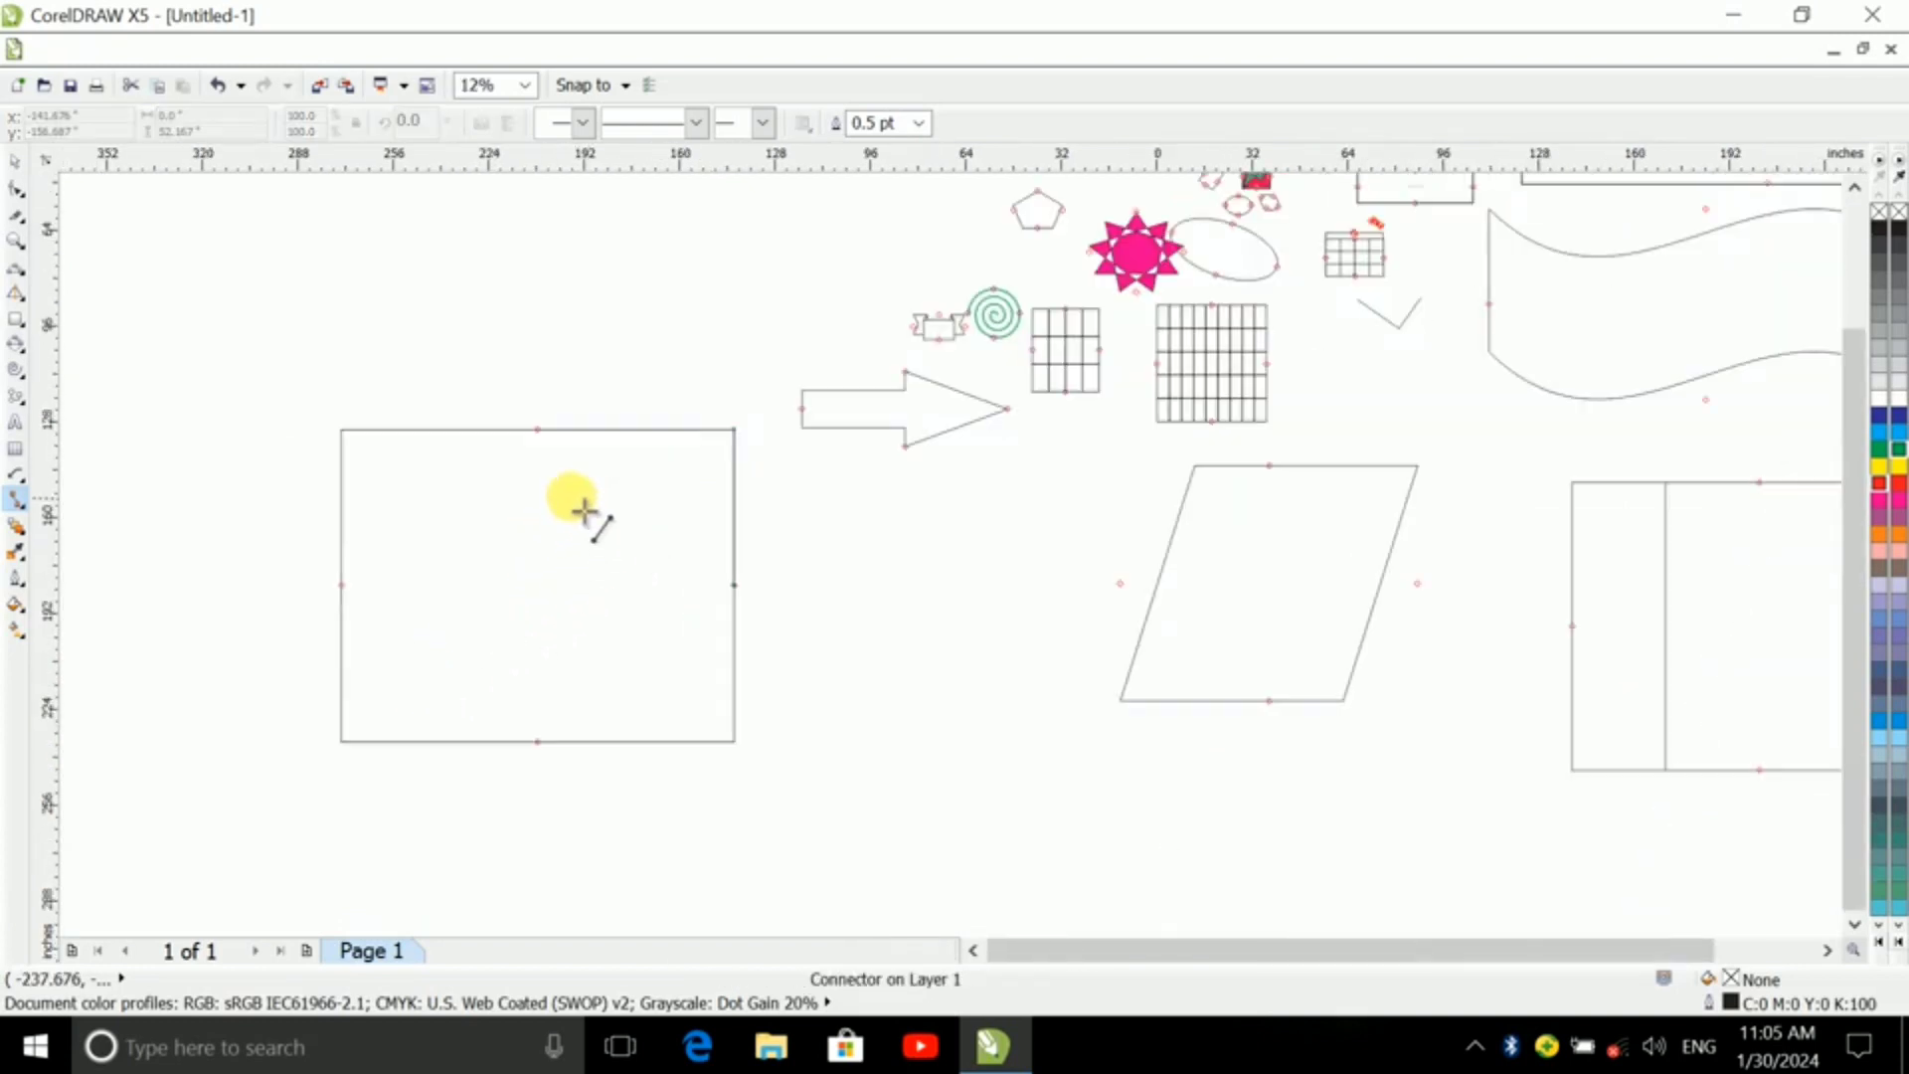
- Draw a right-angle connector about 45.8 by 8.2 inches from the midpoint of the large rectangle's right edge, running right and then down
scroll(552, 453, up, 5)
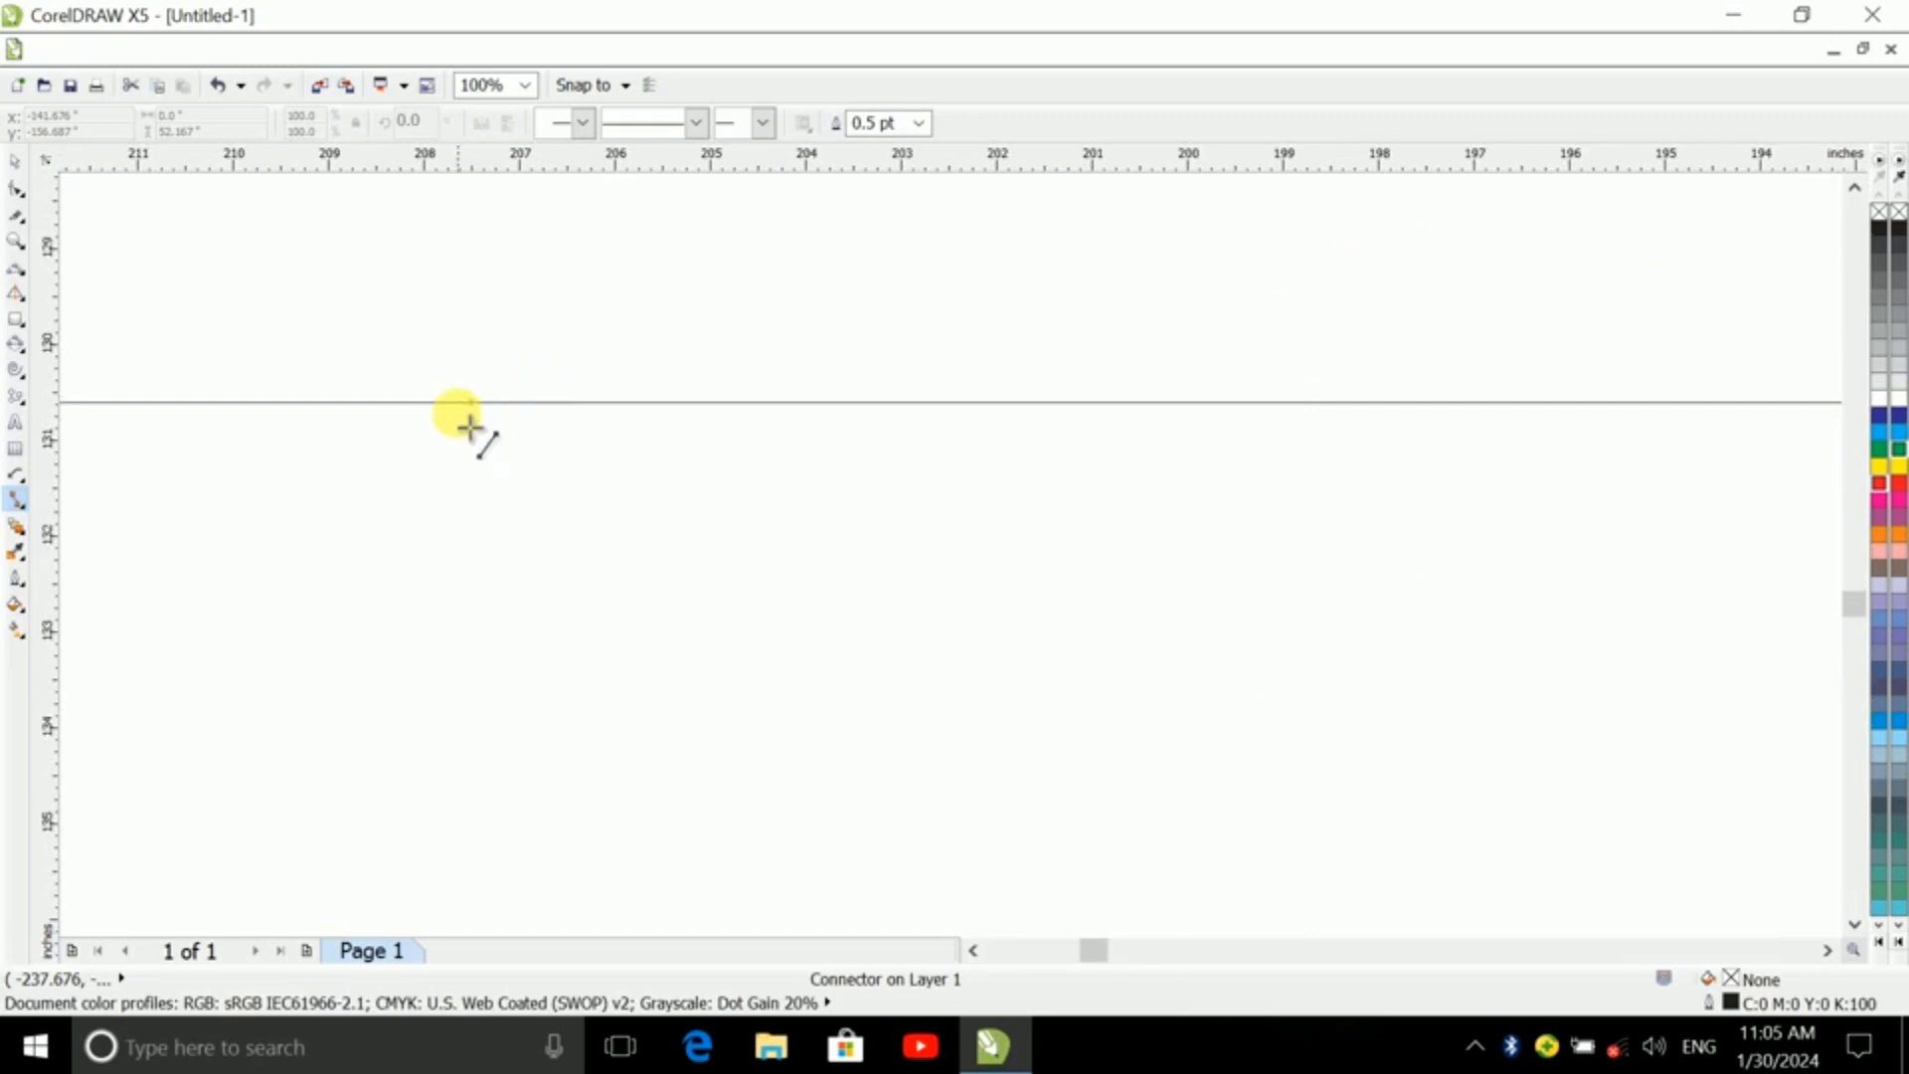
scroll(477, 418, up, 1)
scroll(605, 455, down, 3)
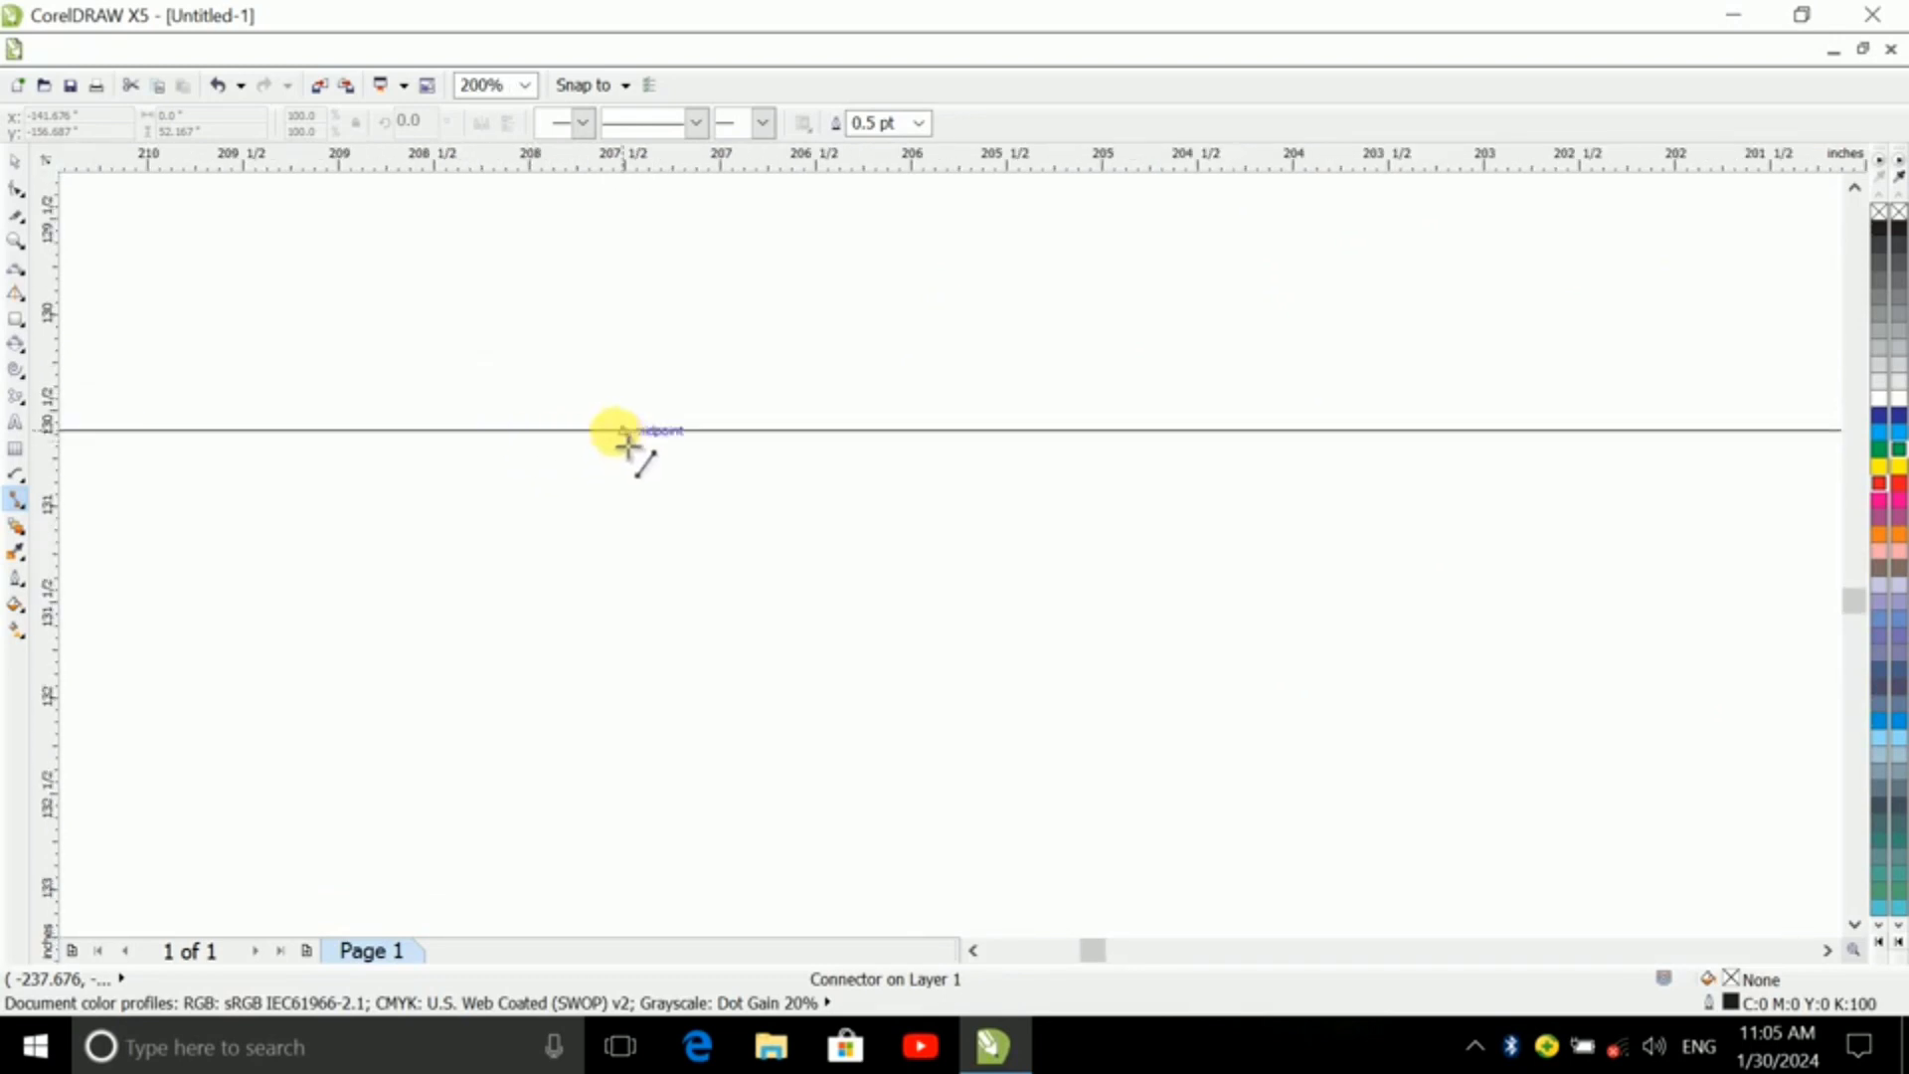
scroll(636, 449, up, 3)
scroll(682, 473, up, 4)
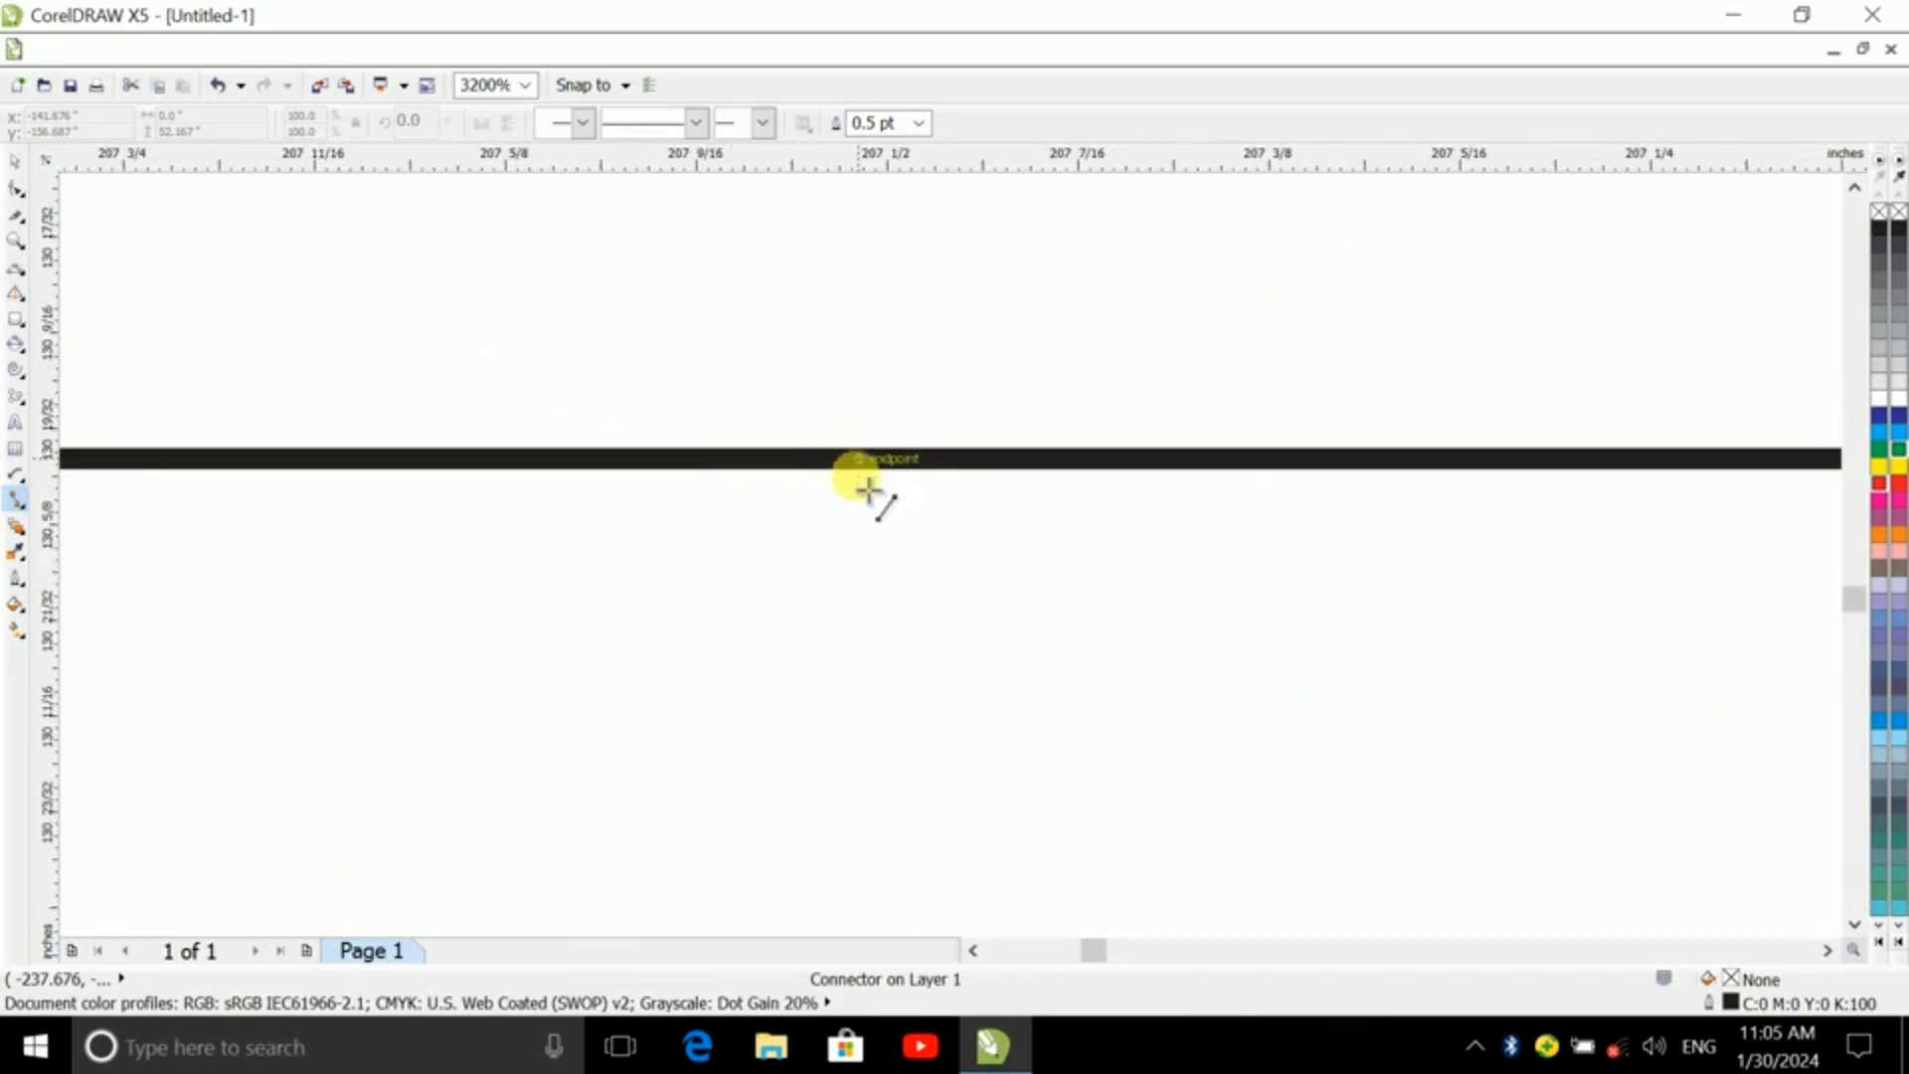
click(16, 497)
click(109, 535)
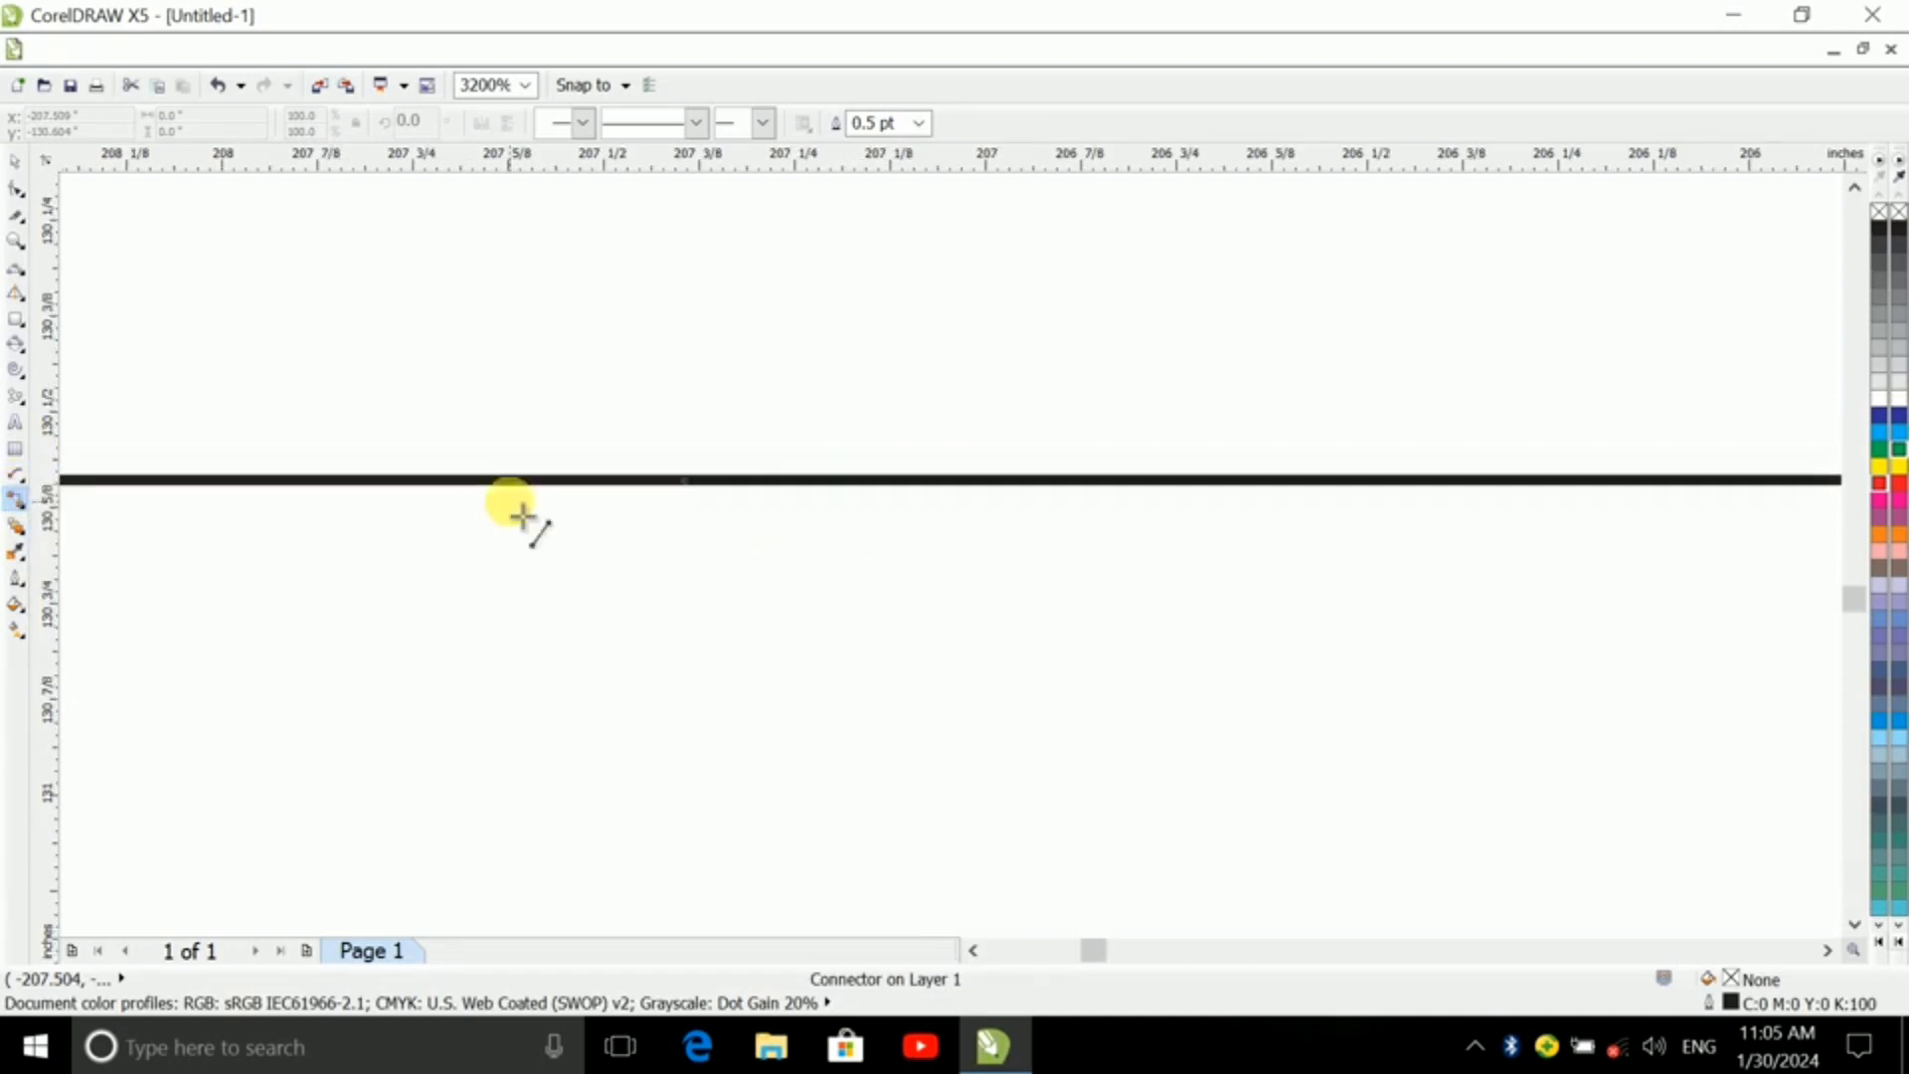
scroll(557, 467, down, 7)
scroll(676, 465, down, 3)
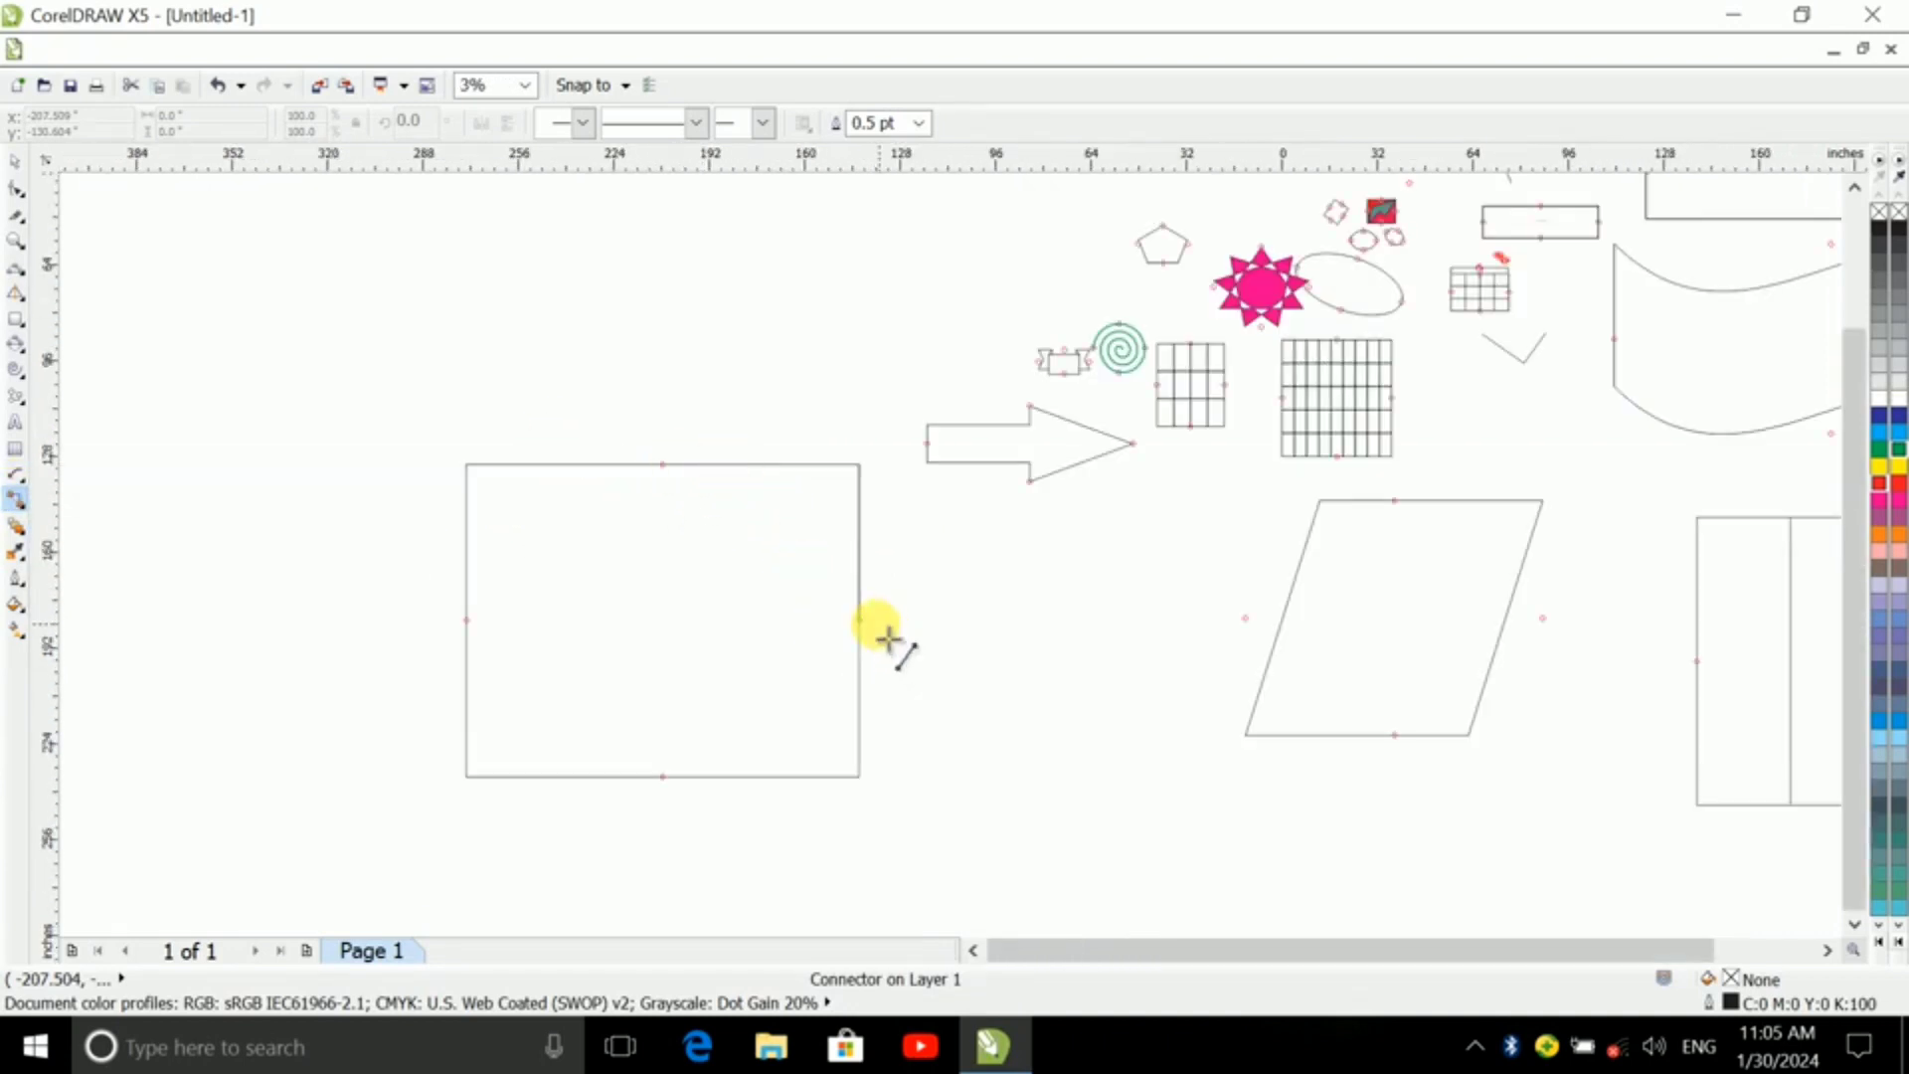
drag(875, 633, 999, 647)
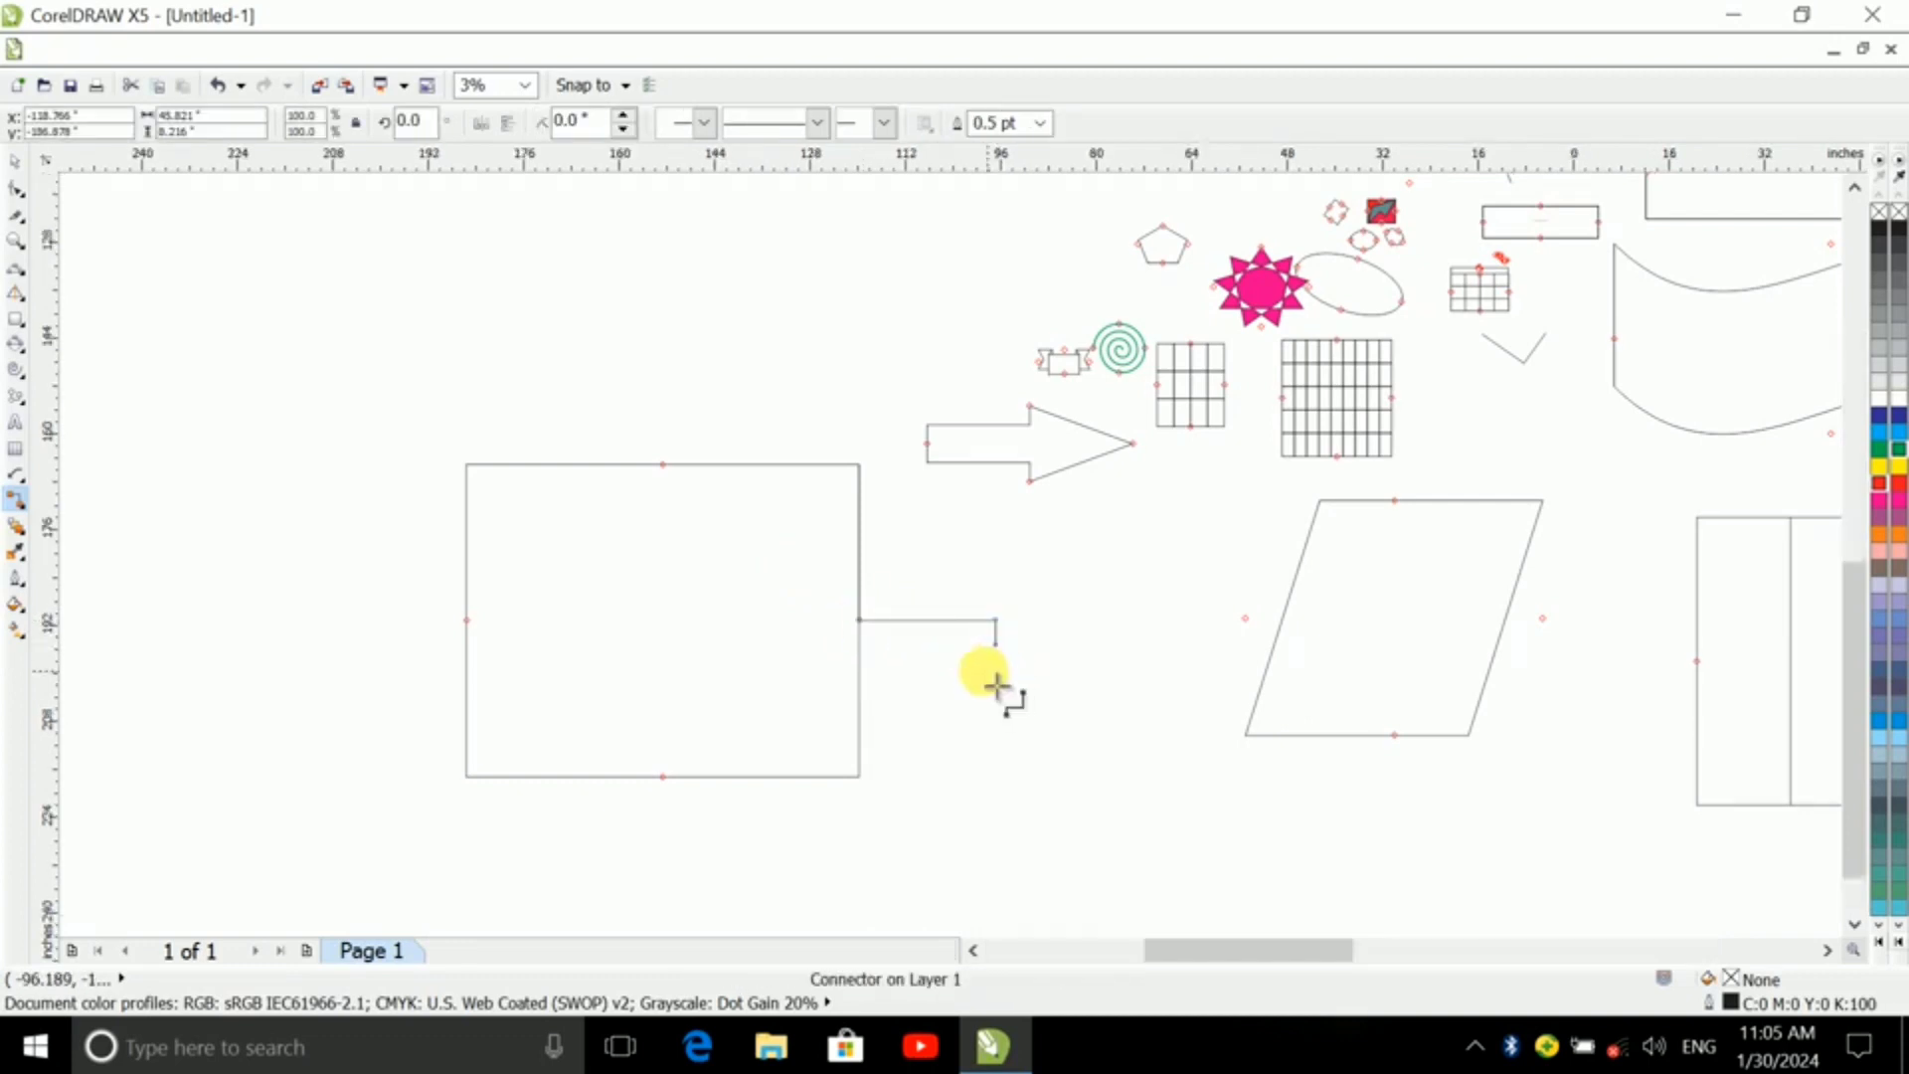
scroll(1006, 686, up, 3)
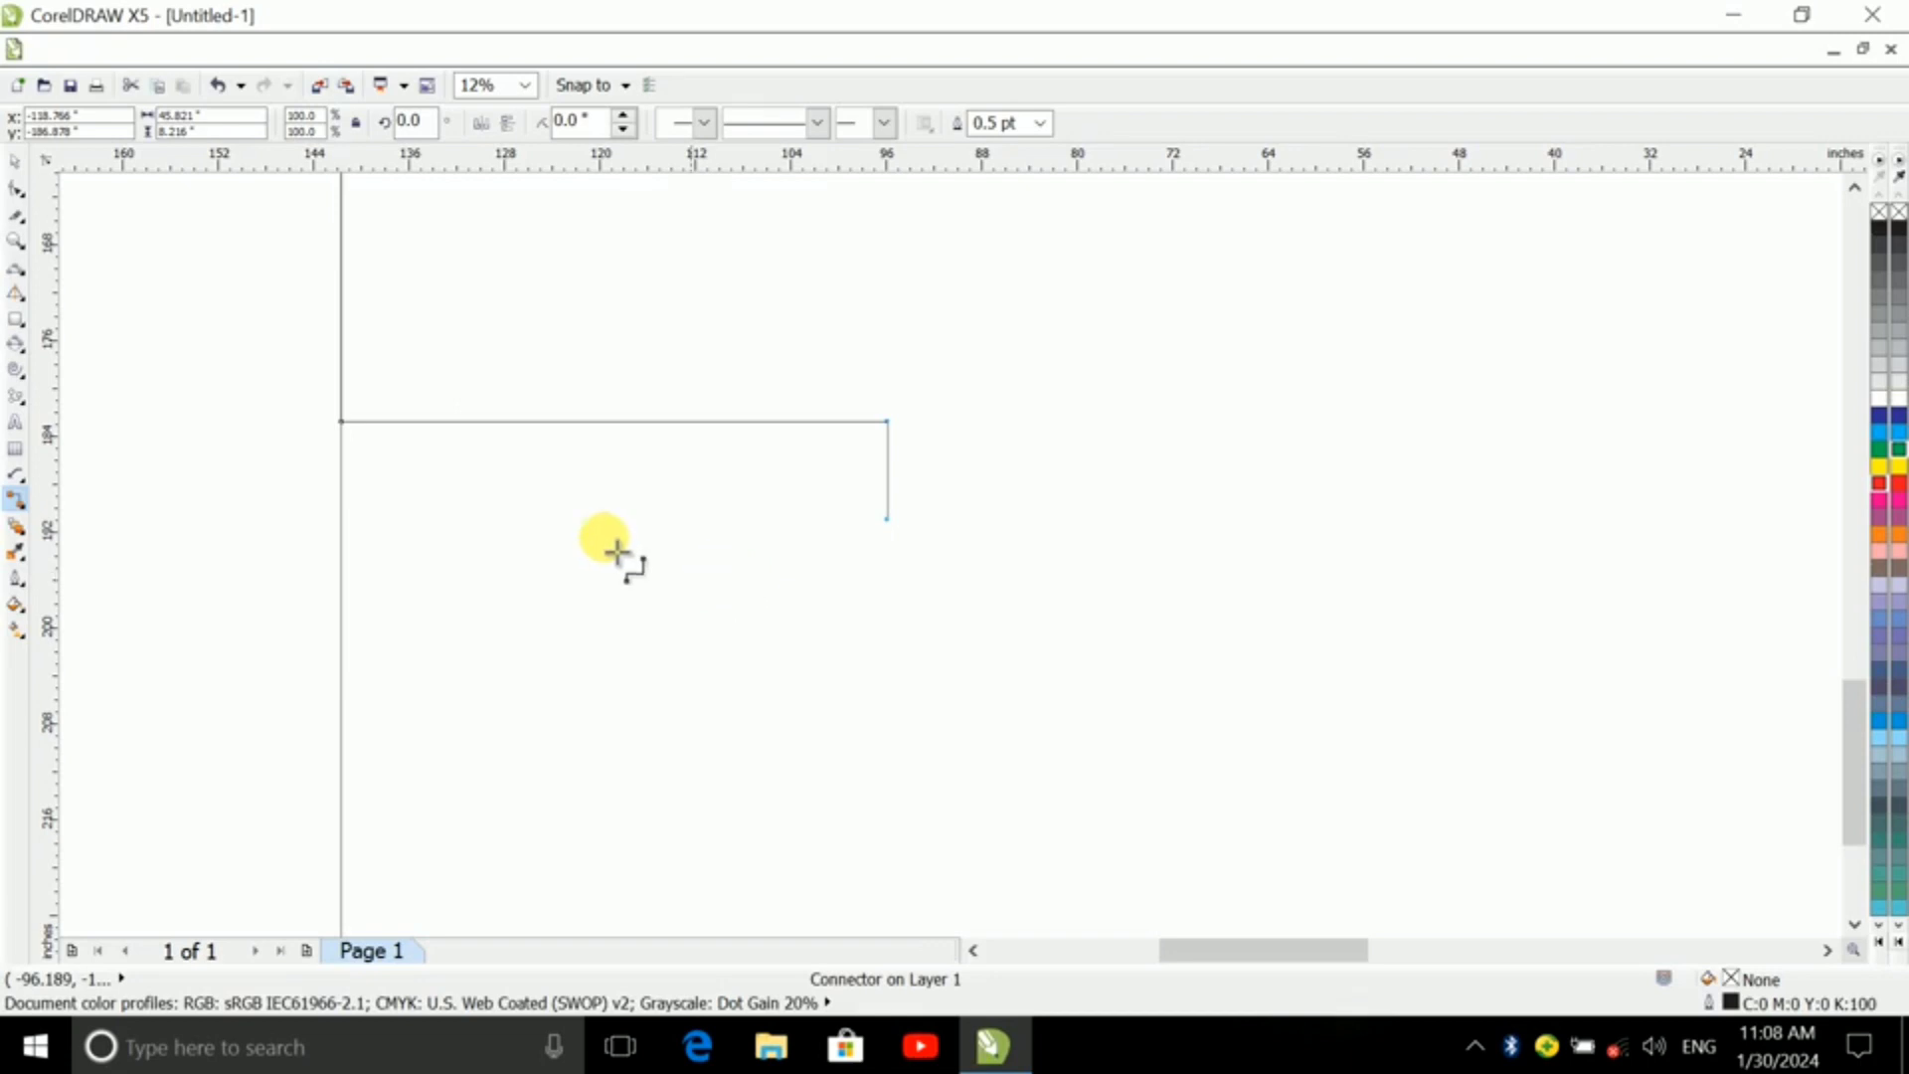
click(17, 540)
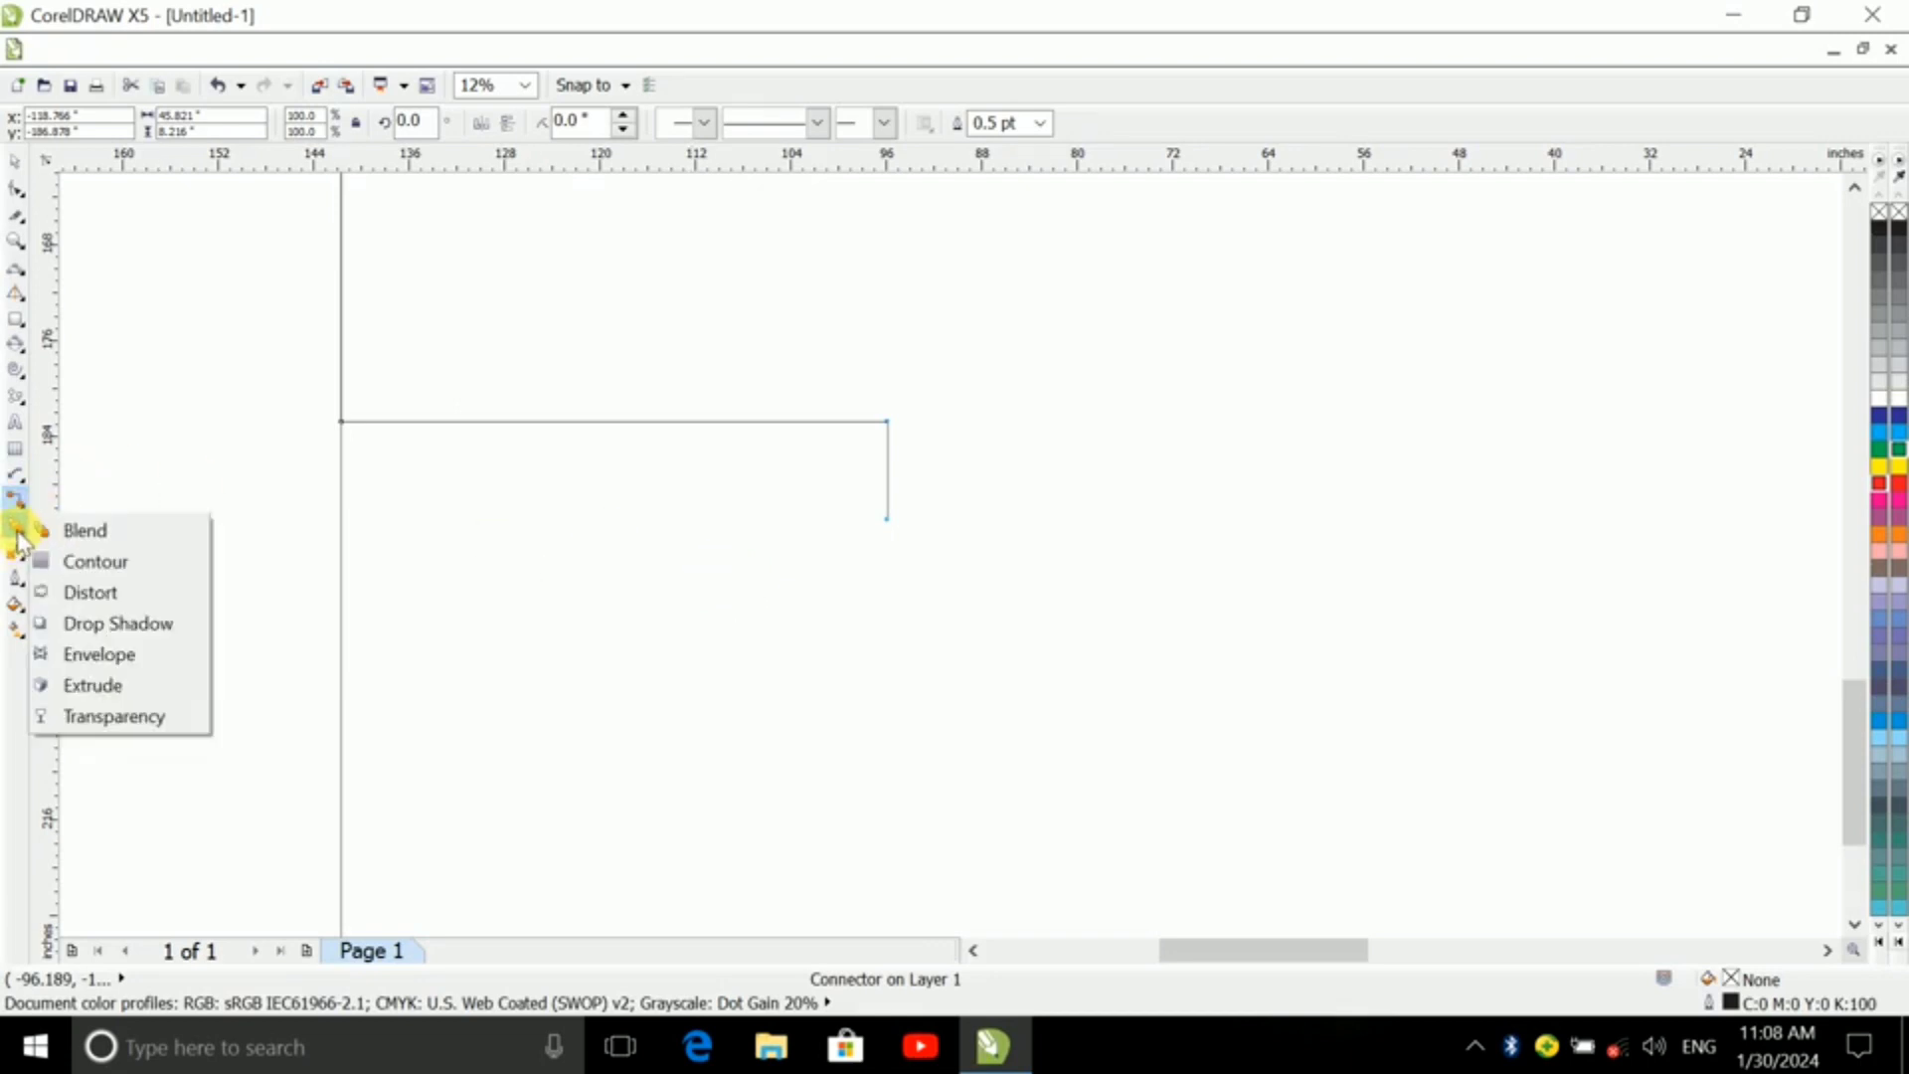
click(15, 577)
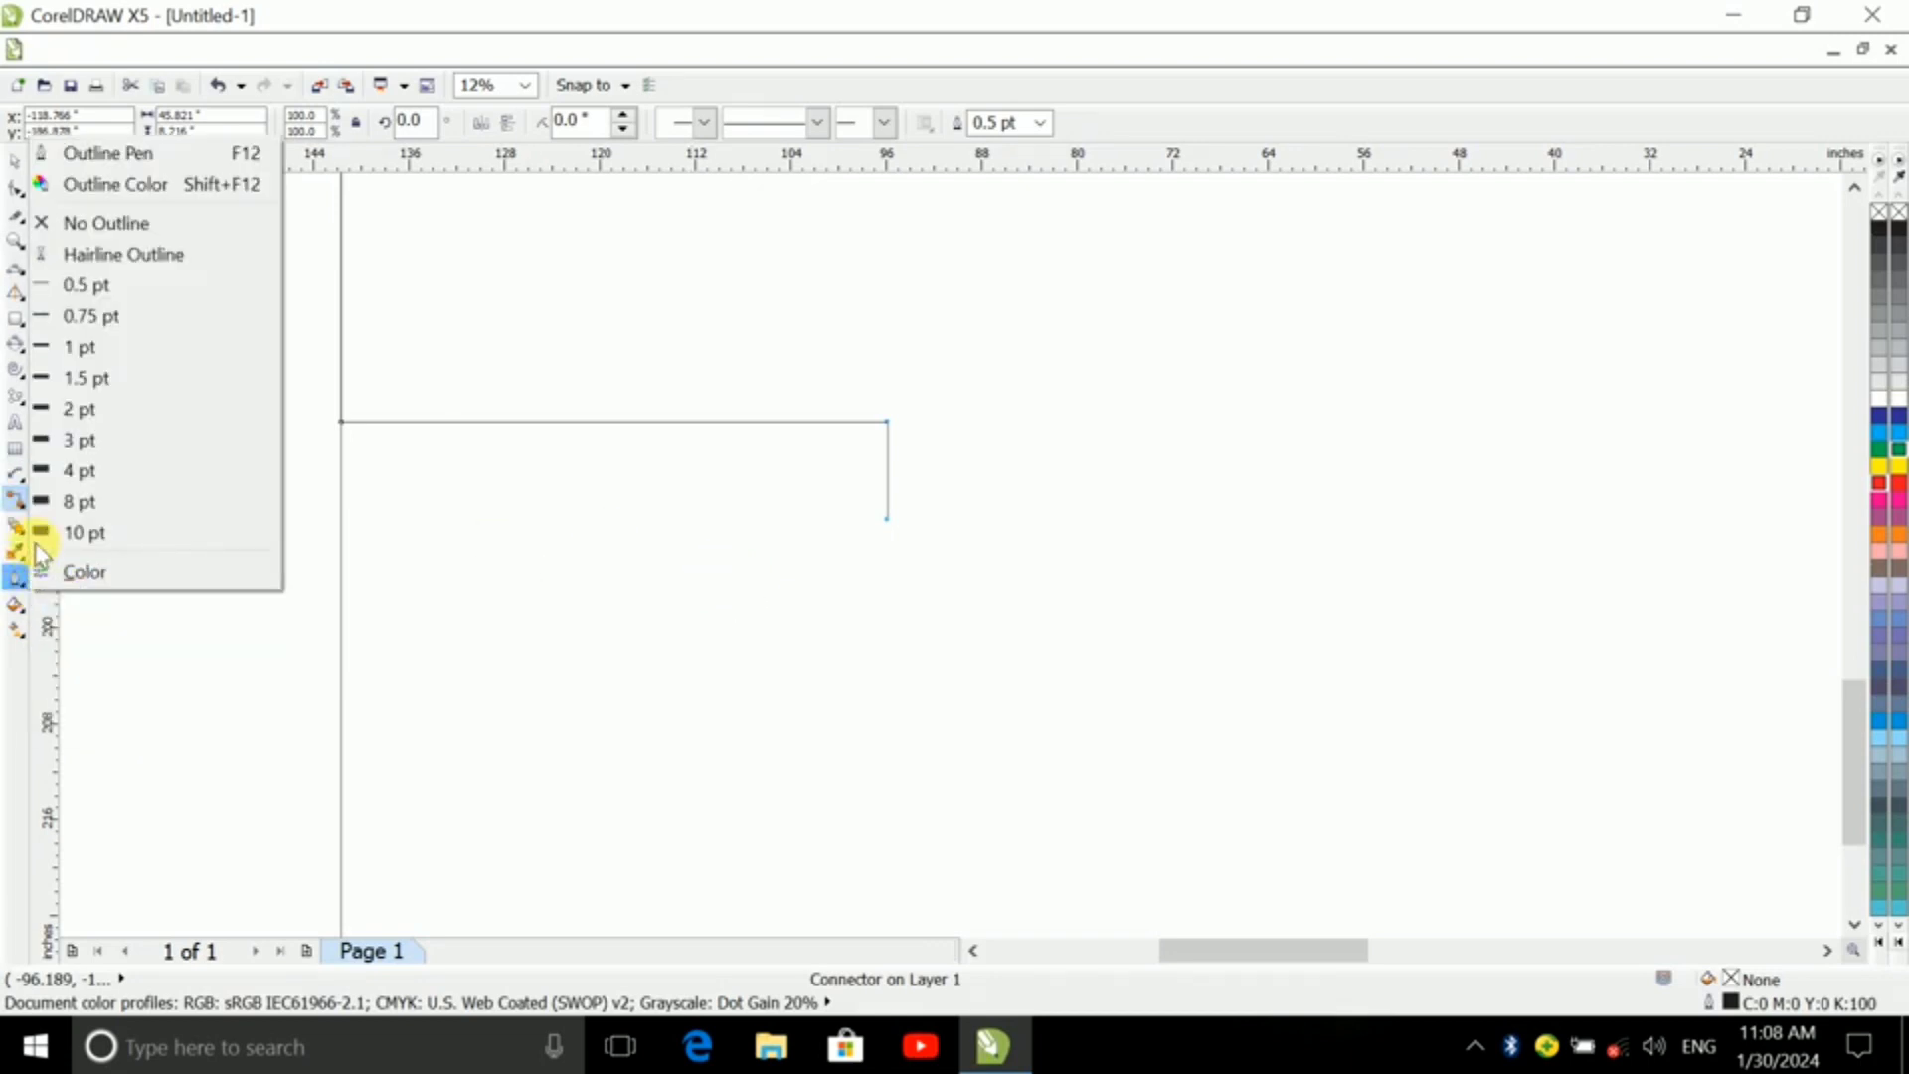
click(18, 626)
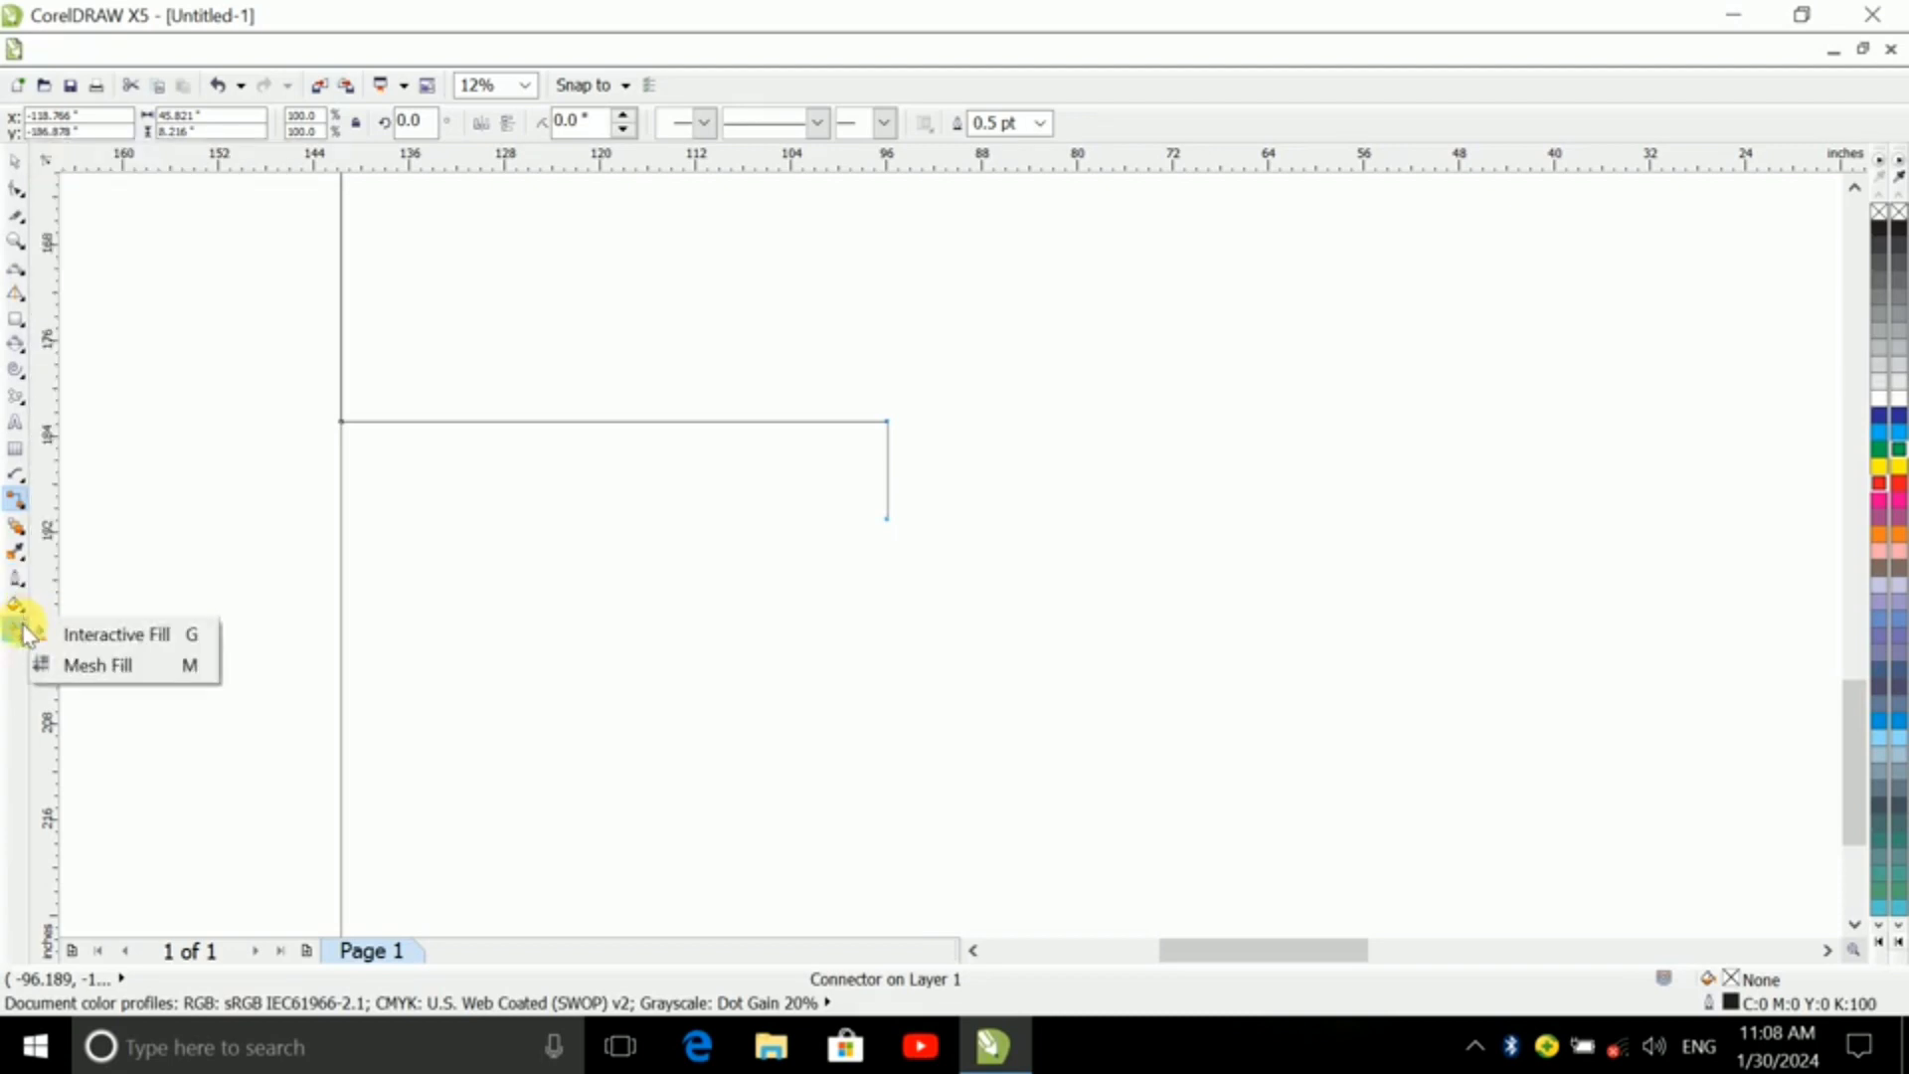
click(18, 605)
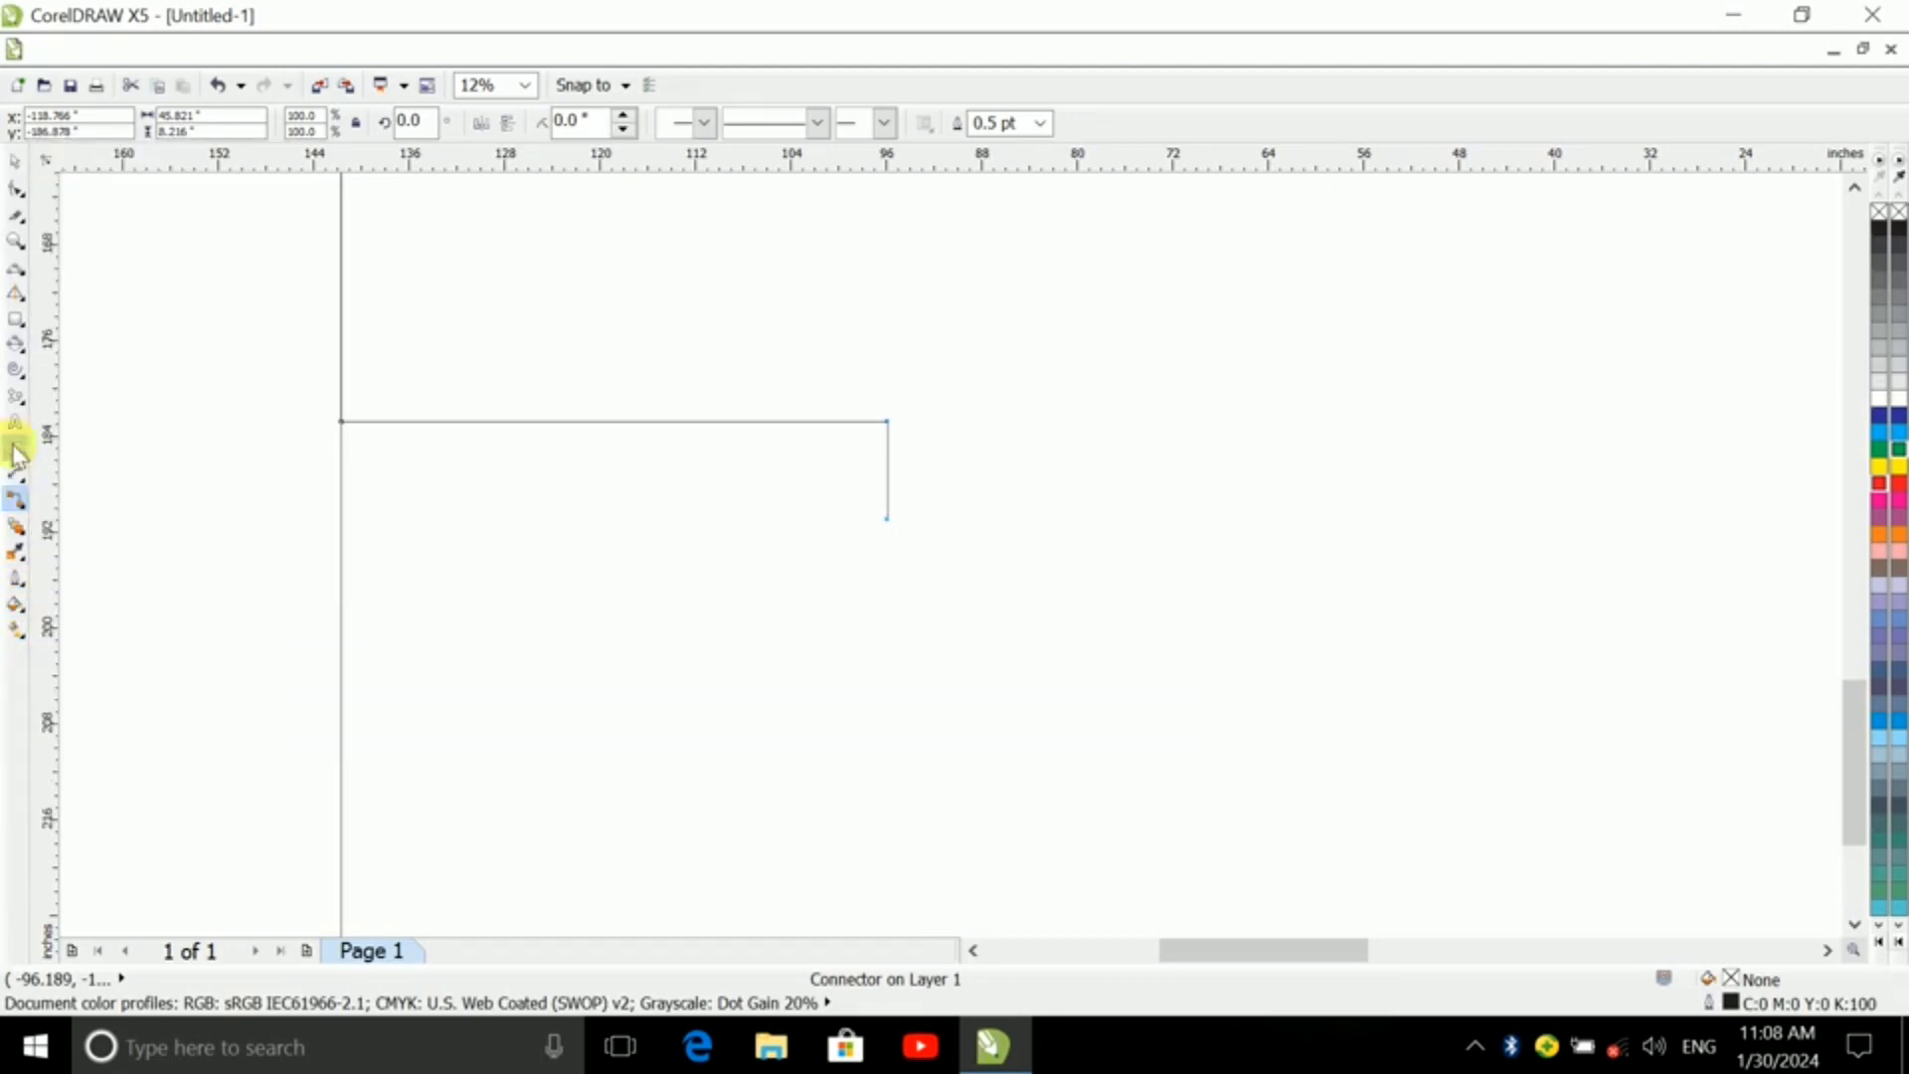
- Draw a rectangle about 21.8 by 18.5 inches below the right-angle connector and activate the Blend tool
click(14, 348)
click(15, 319)
drag(374, 494, 637, 718)
click(19, 552)
click(16, 527)
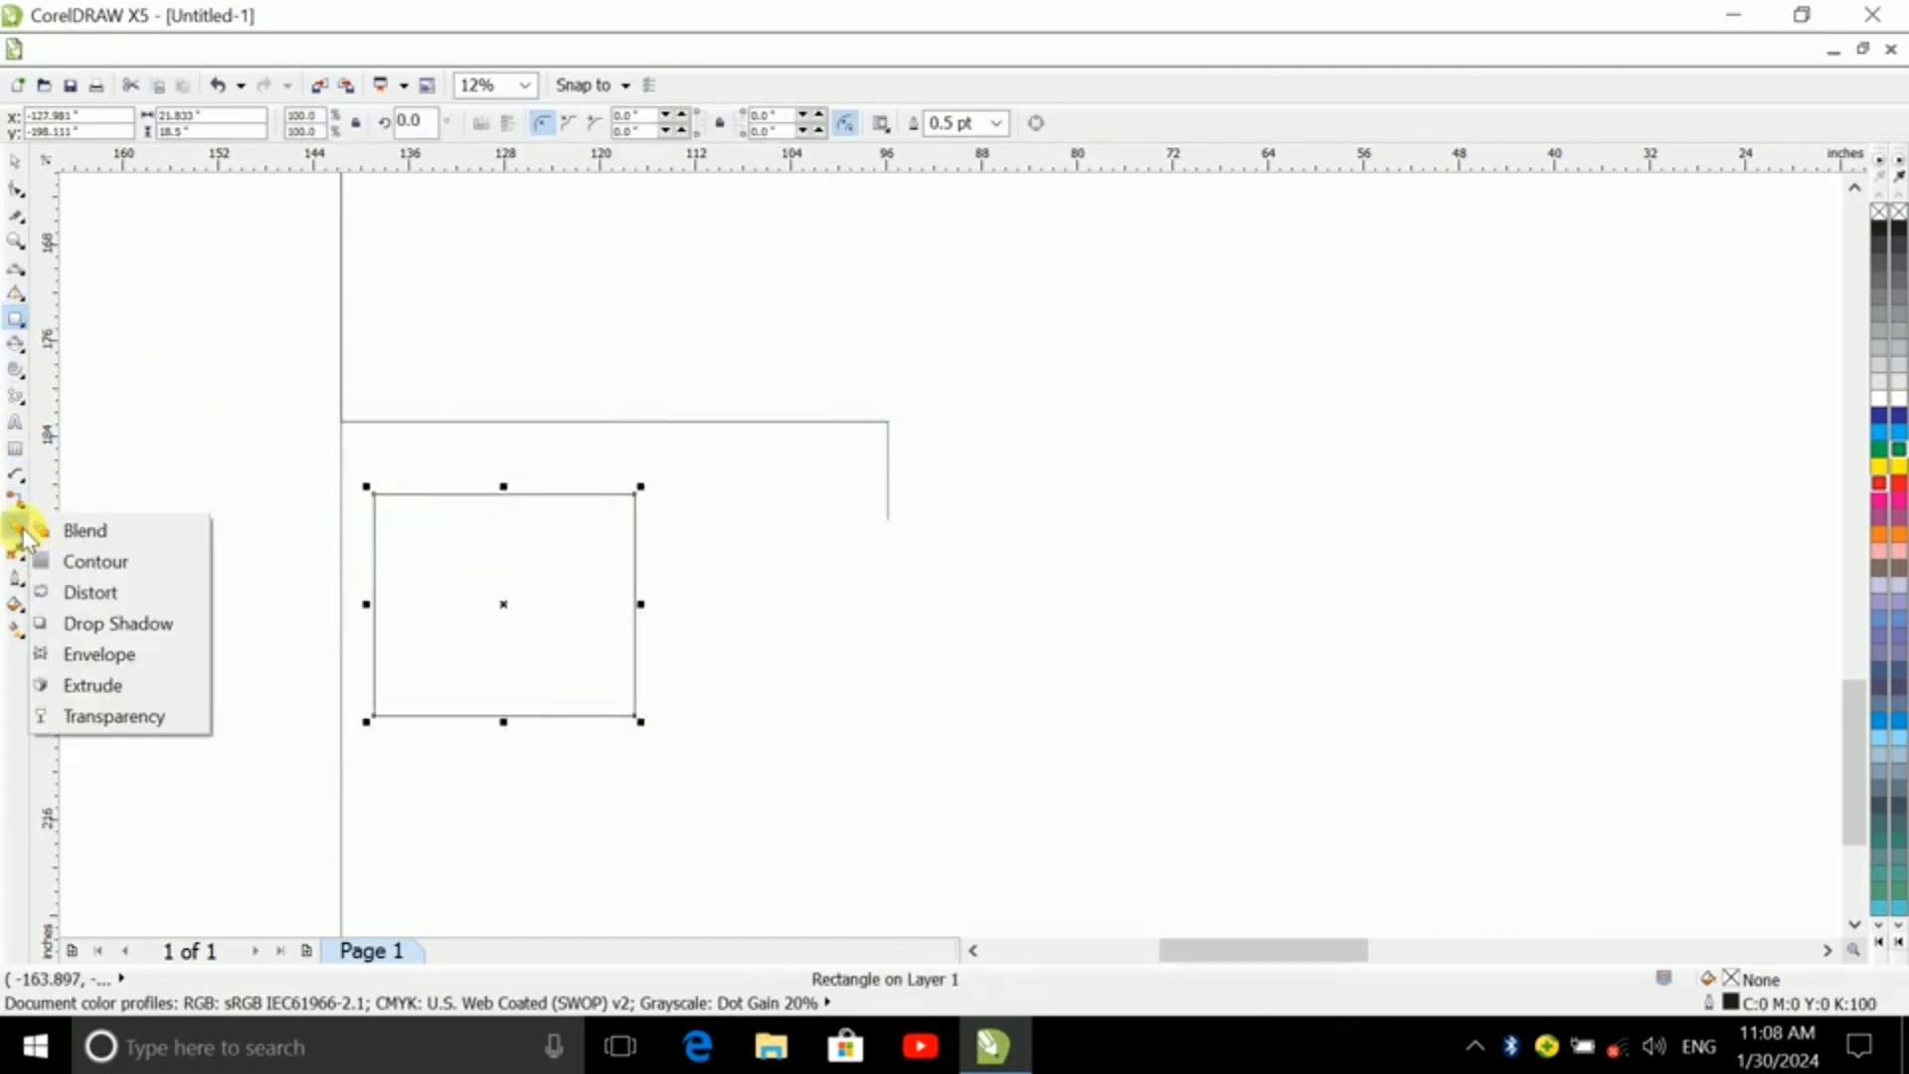
click(80, 529)
click(15, 577)
click(16, 552)
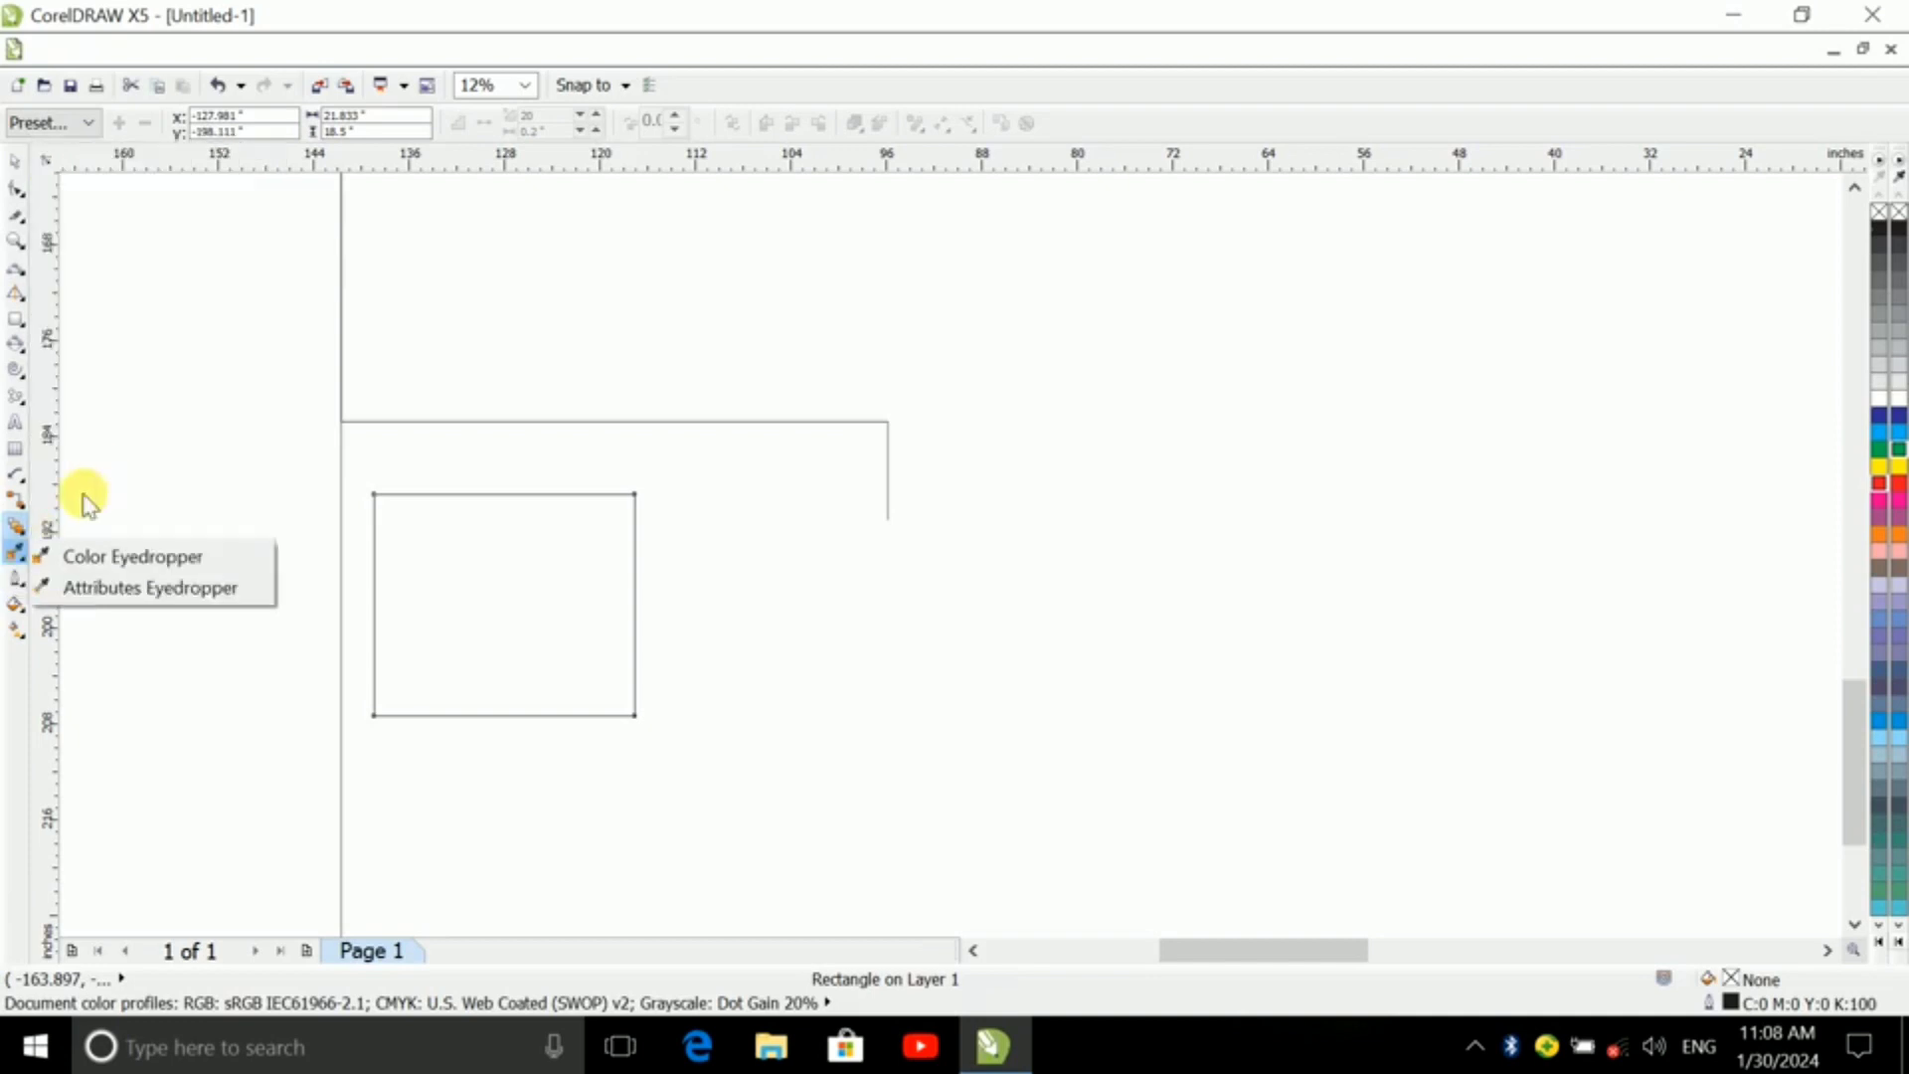
- Apply a linear two-color fountain fill from black to white at angle 0.0 to the small rectangle
click(18, 607)
click(91, 638)
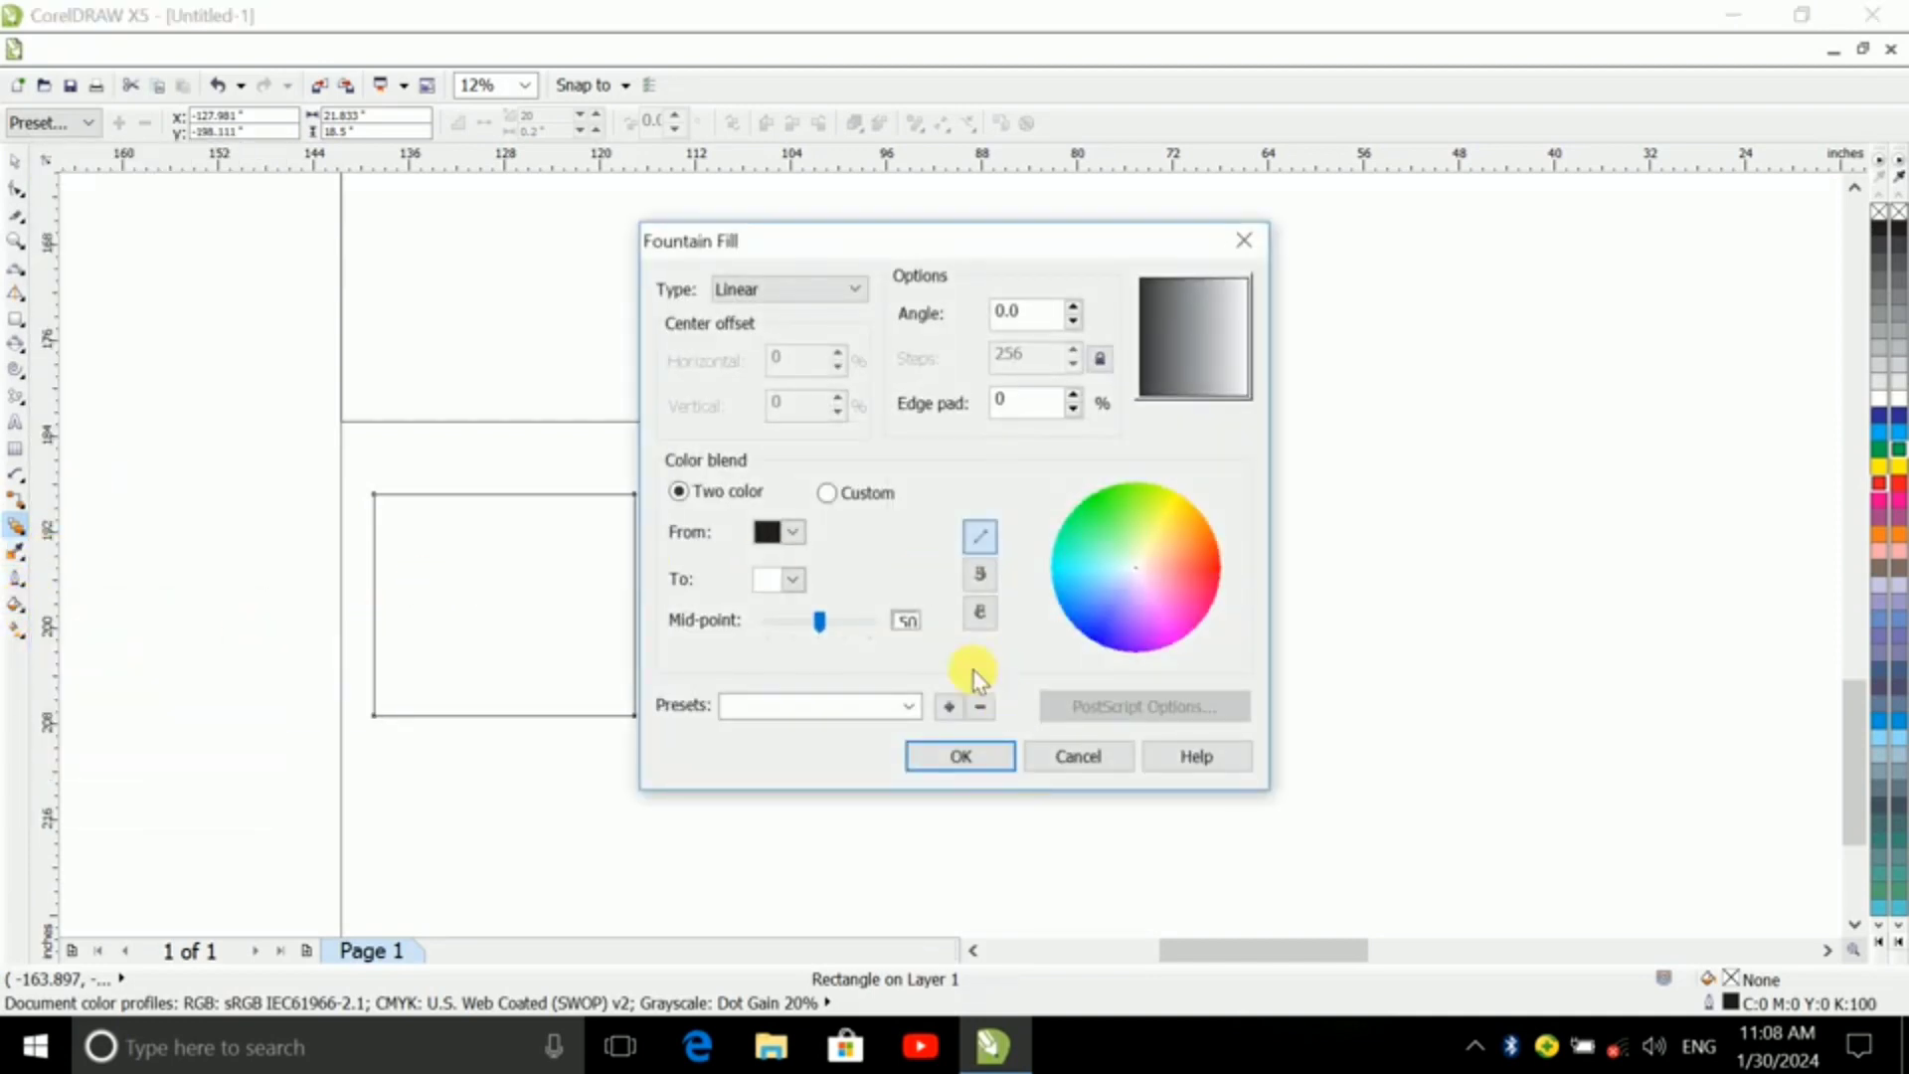
click(952, 759)
scroll(477, 625, up, 1)
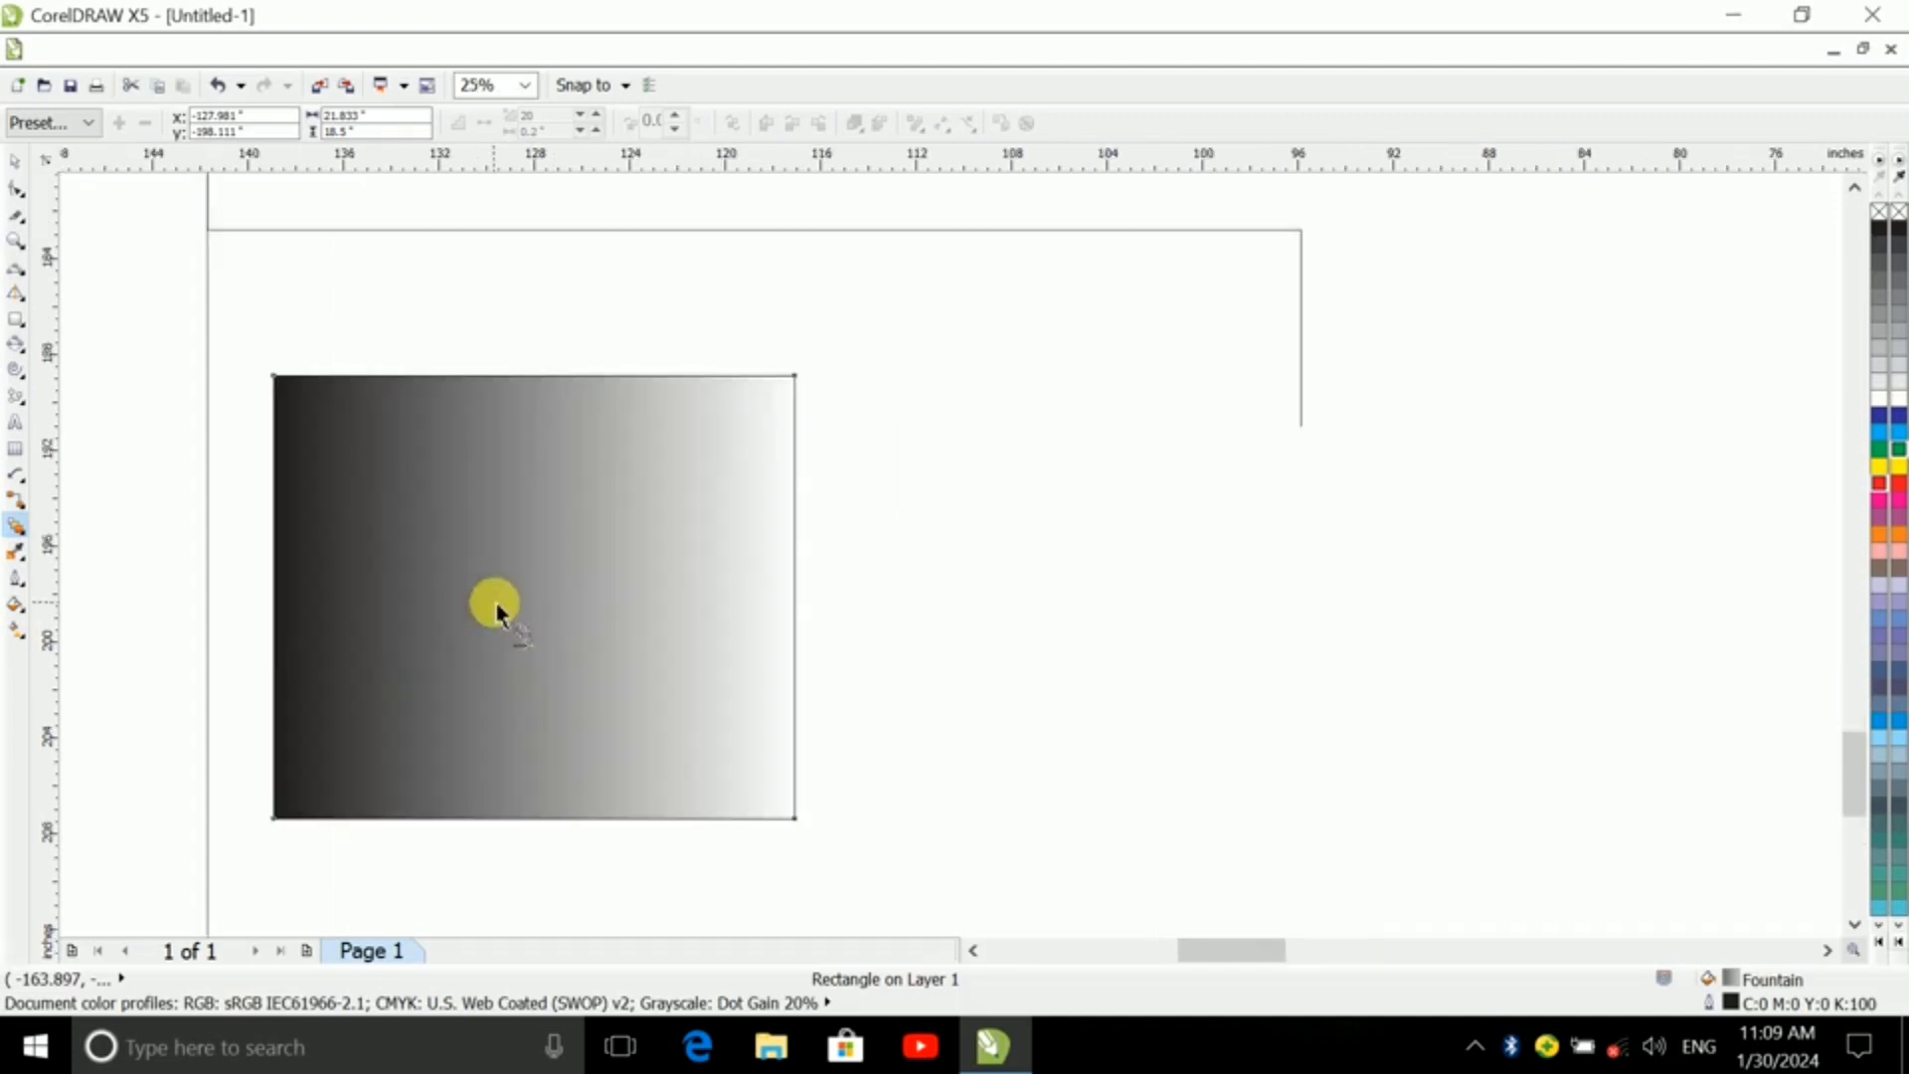
- Fill the small rectangle with the default orange and cream full-color pattern
click(16, 607)
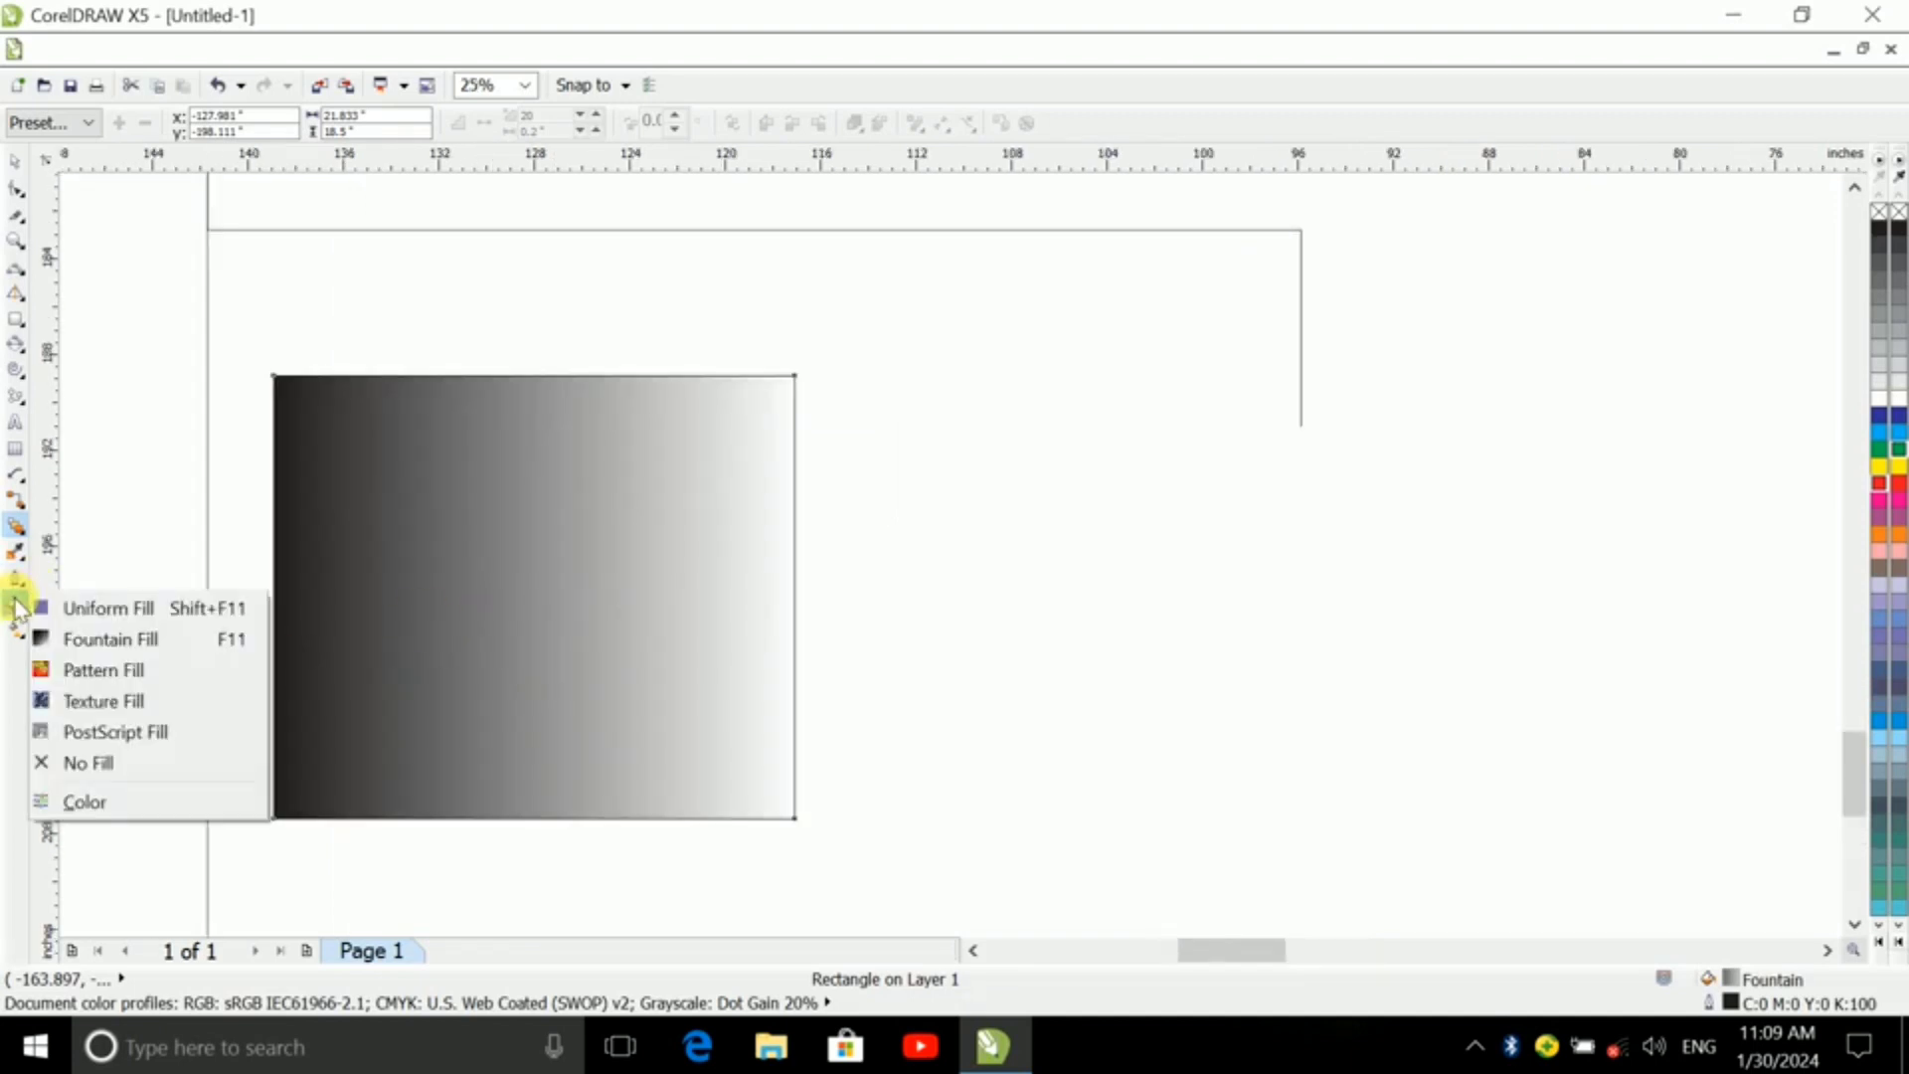
click(91, 669)
click(863, 764)
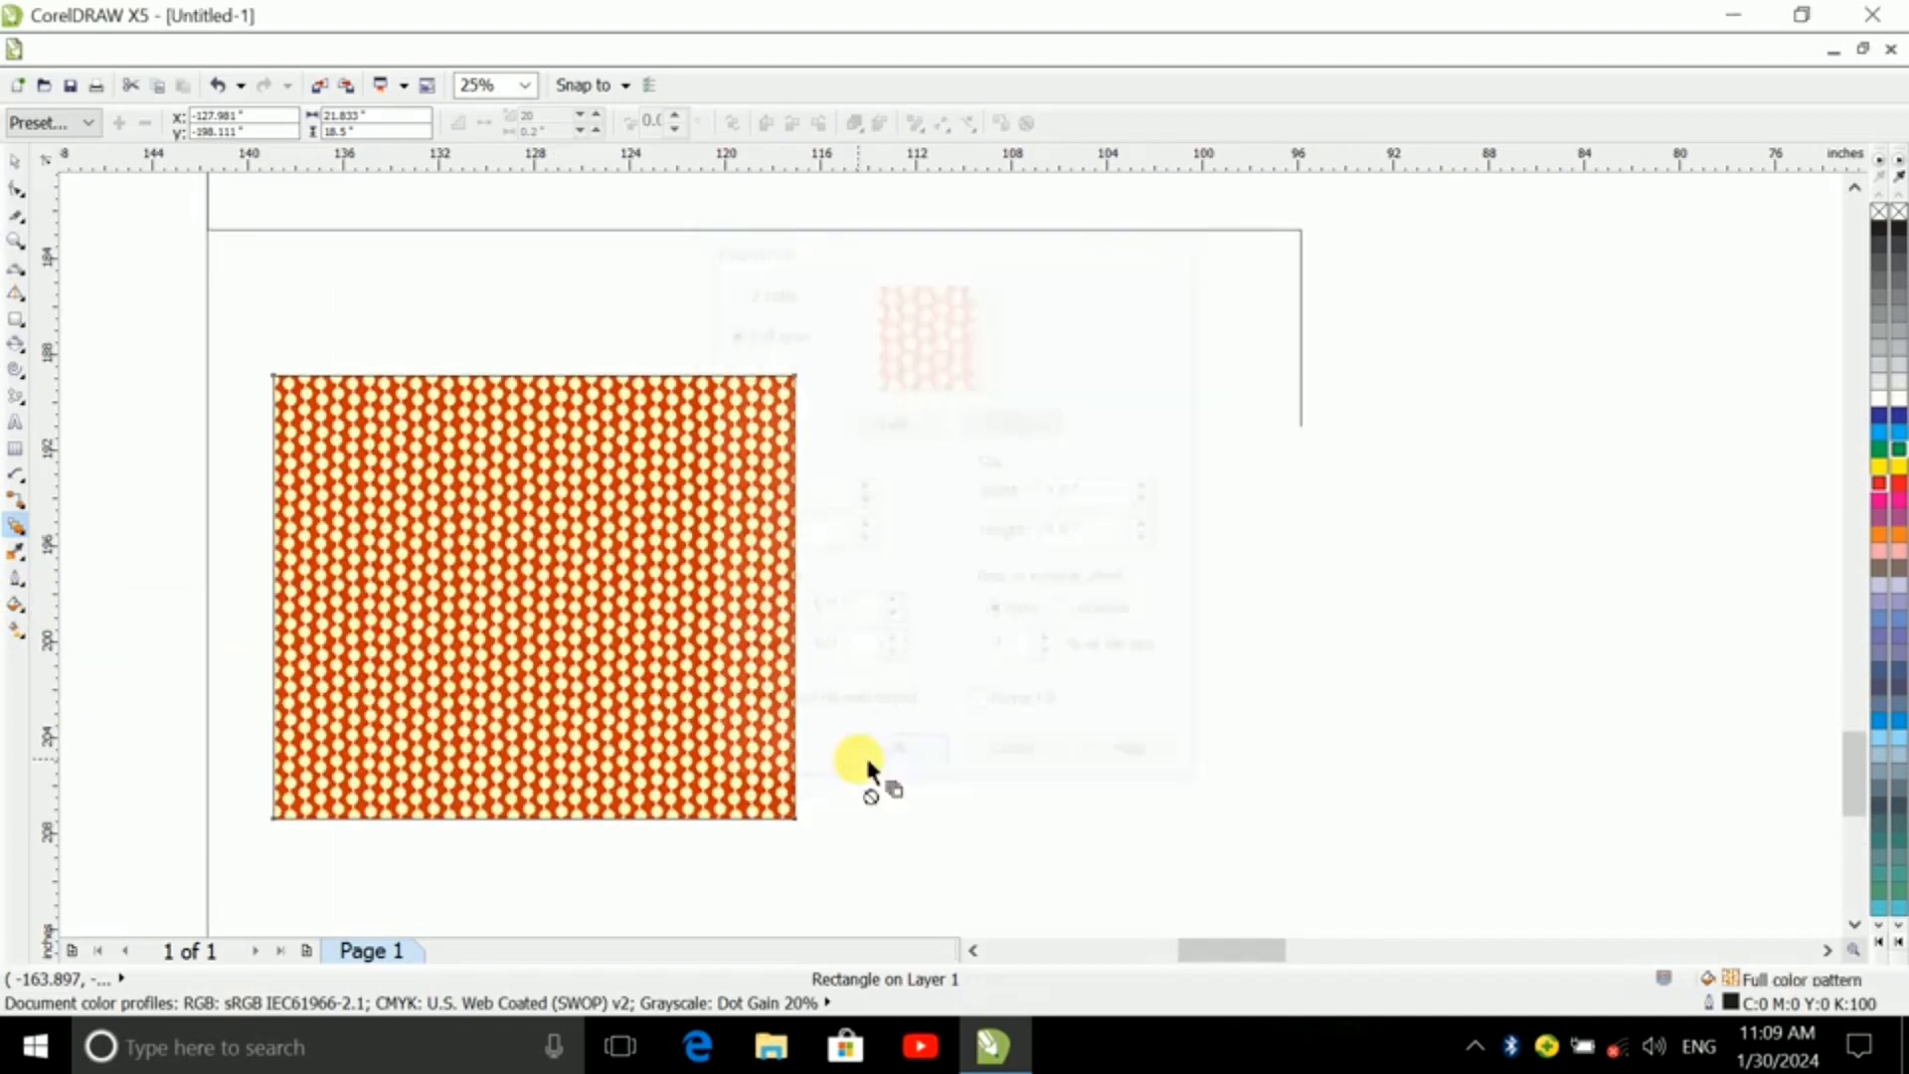
- Apply the Archimedes PostScript fill to the small rectangle with frequency 8, line width 5, foreground gray 100 and background gray 0
click(16, 607)
click(16, 629)
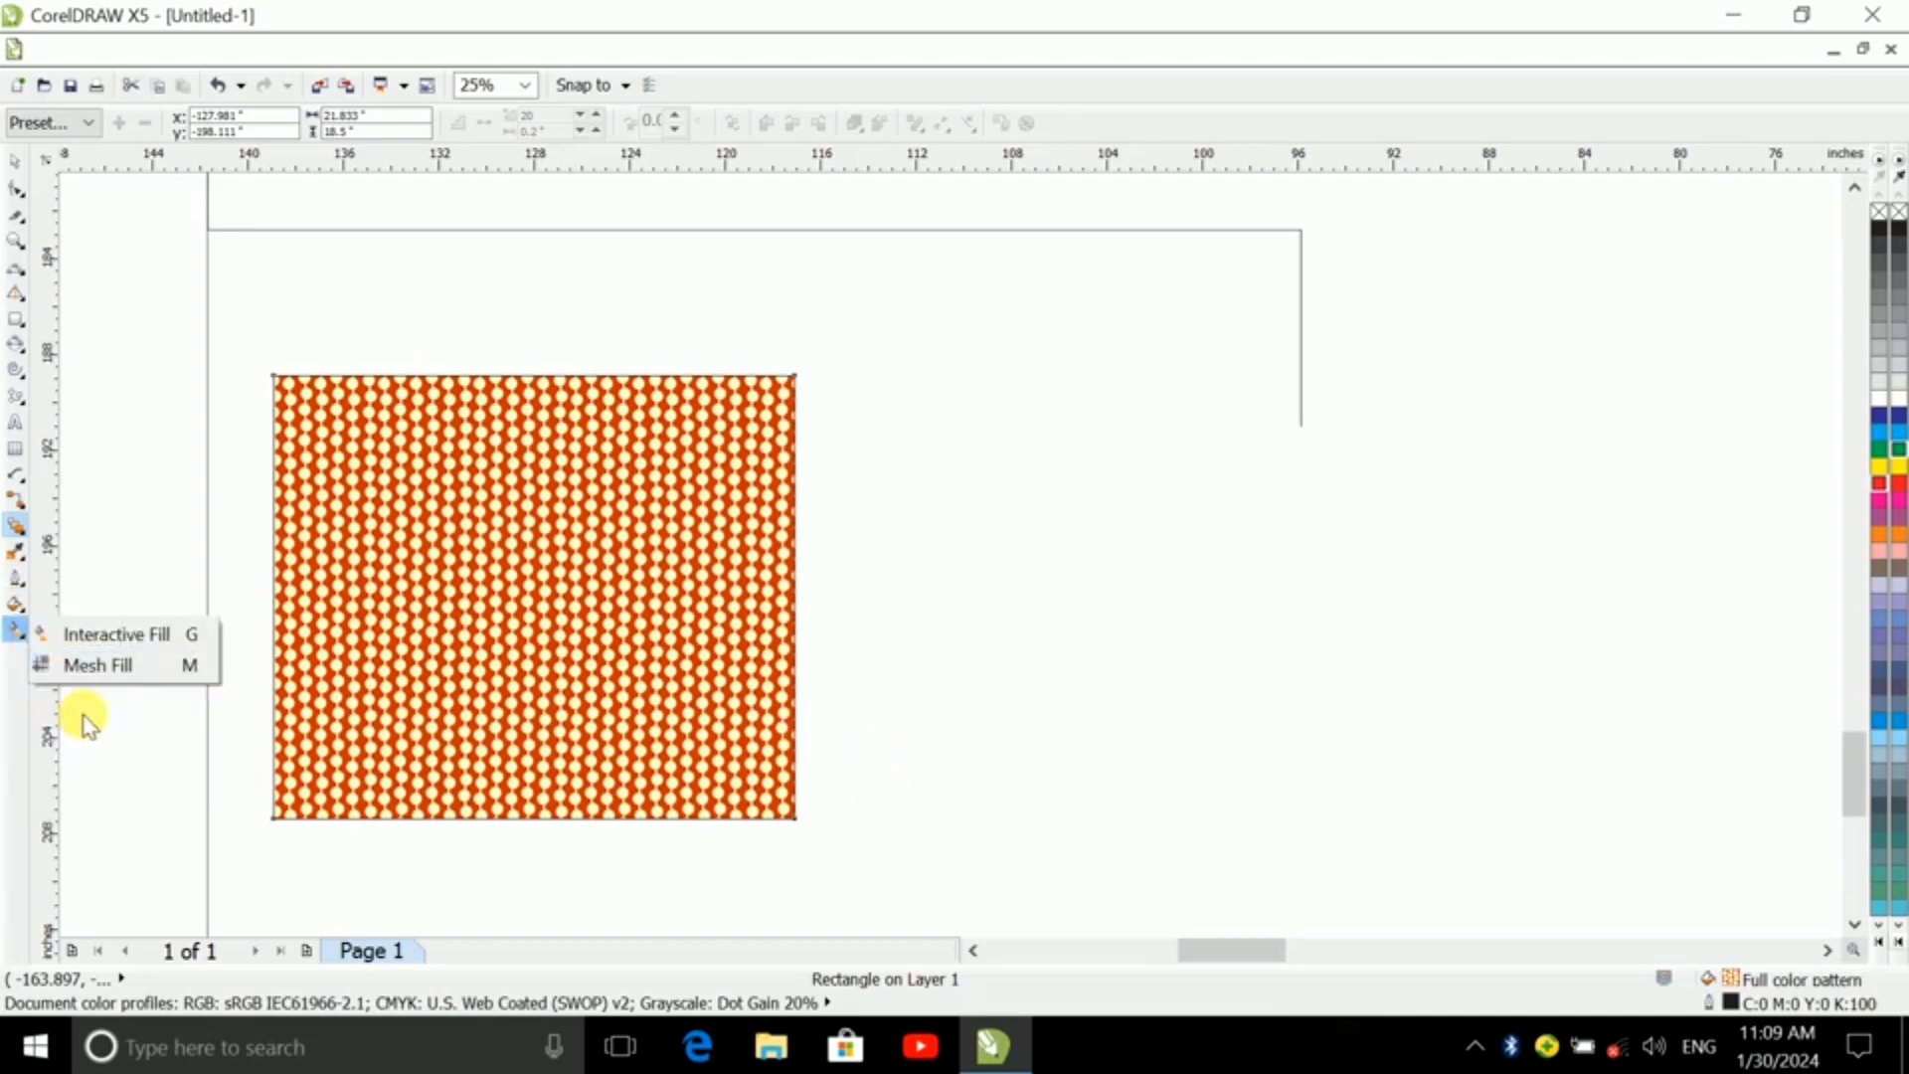
click(16, 607)
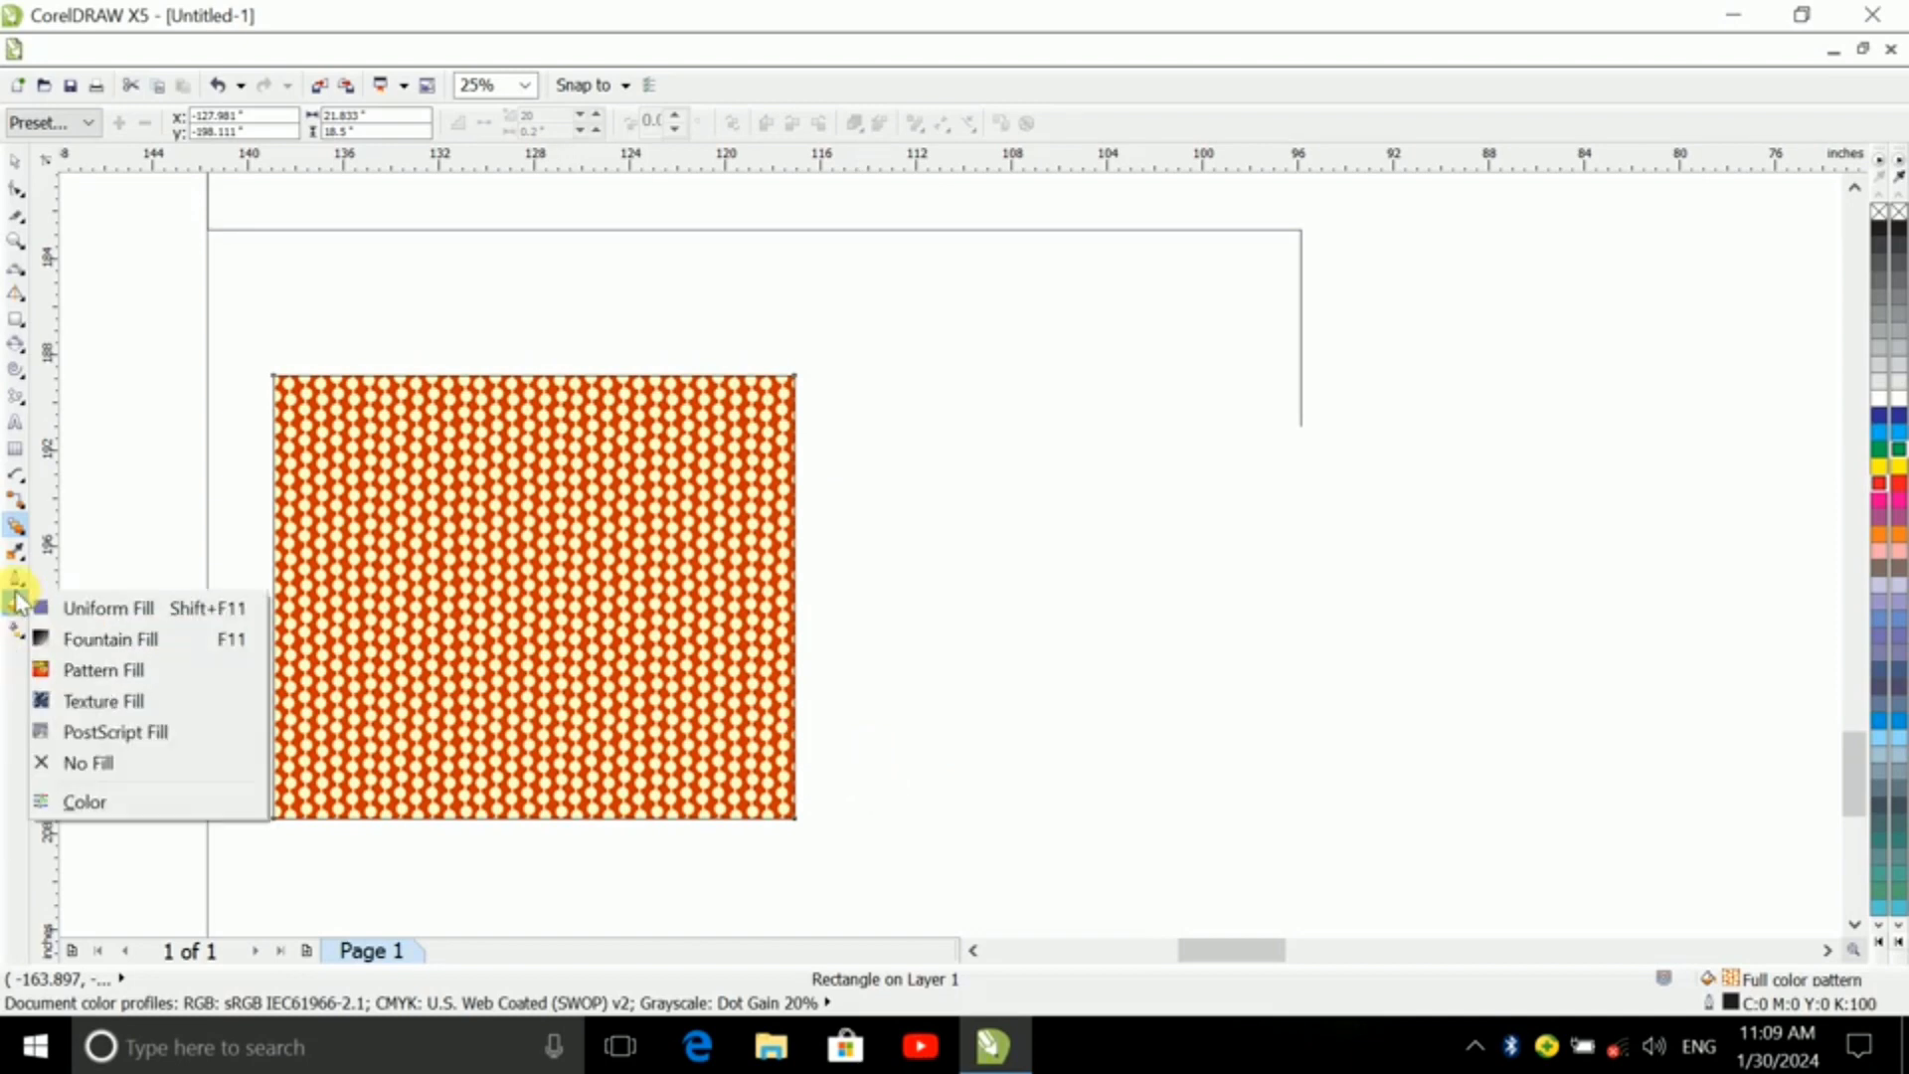
click(110, 741)
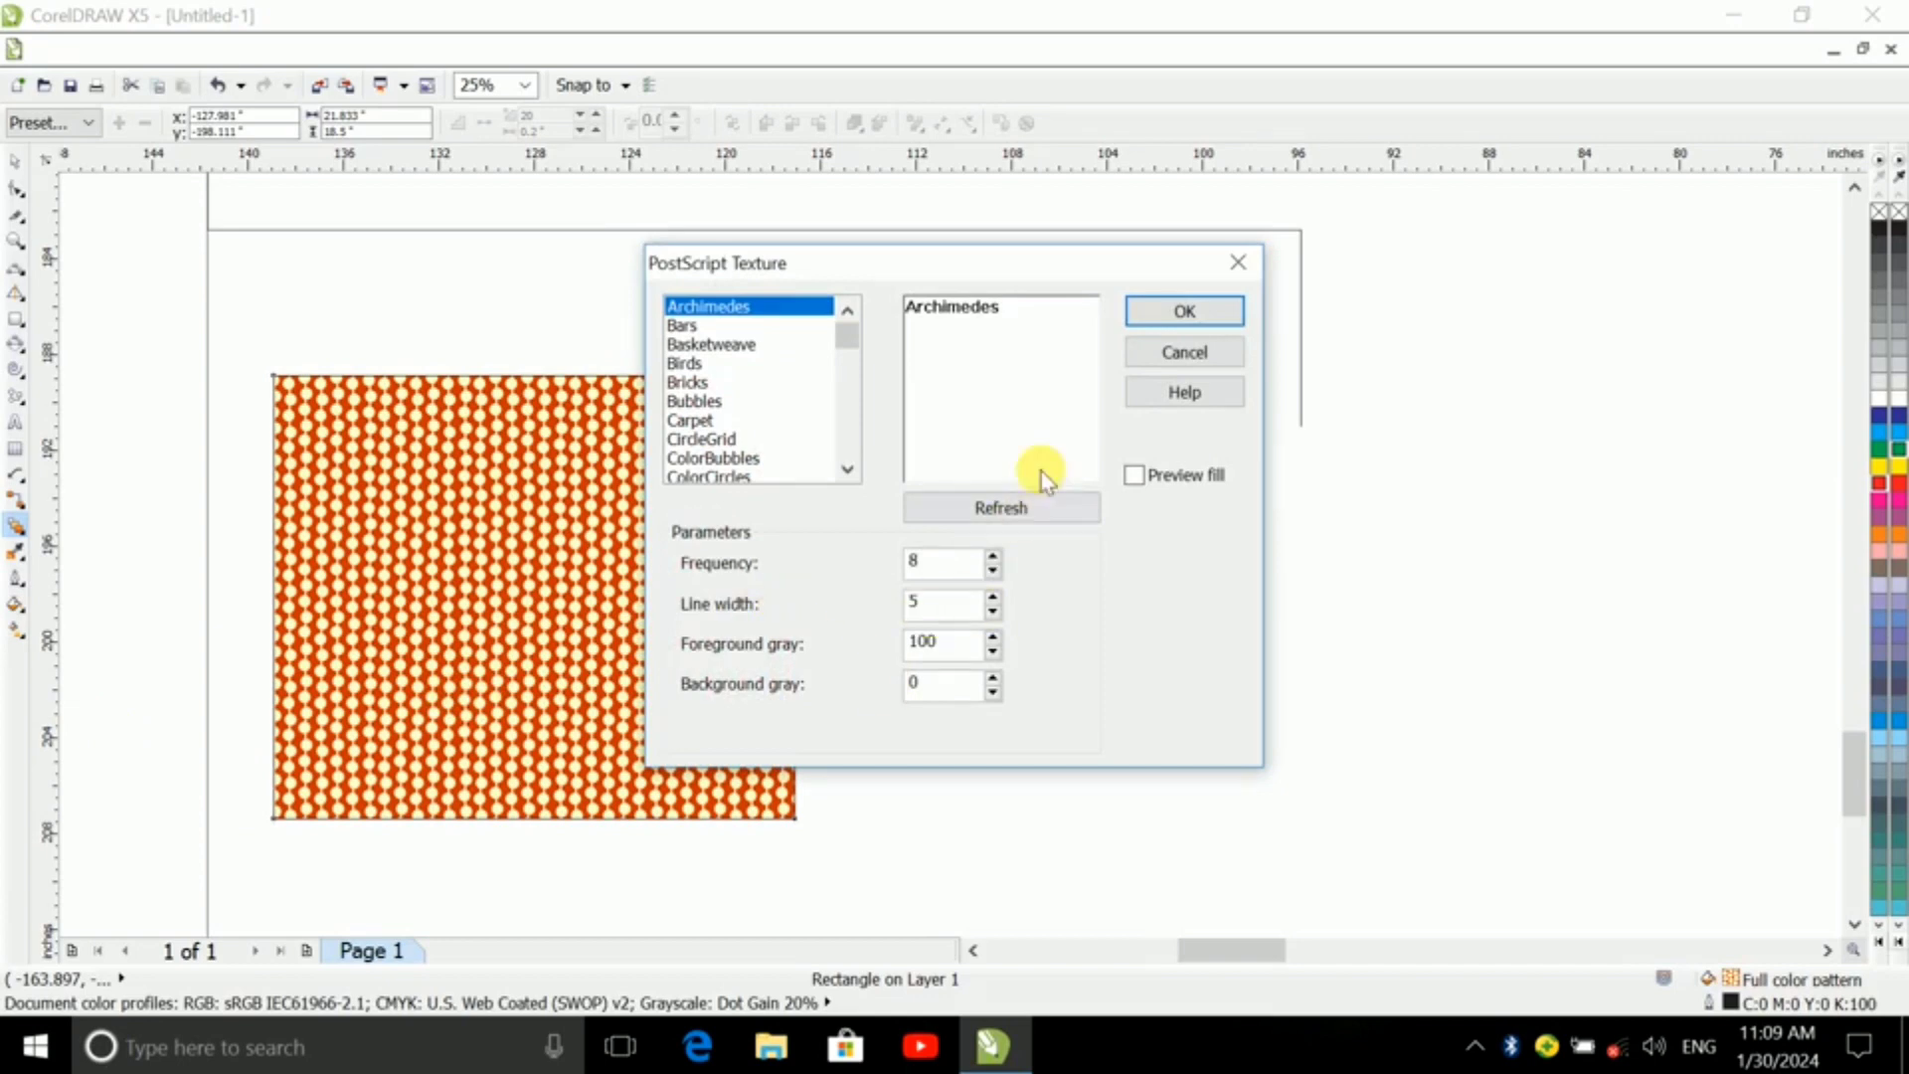
click(1161, 322)
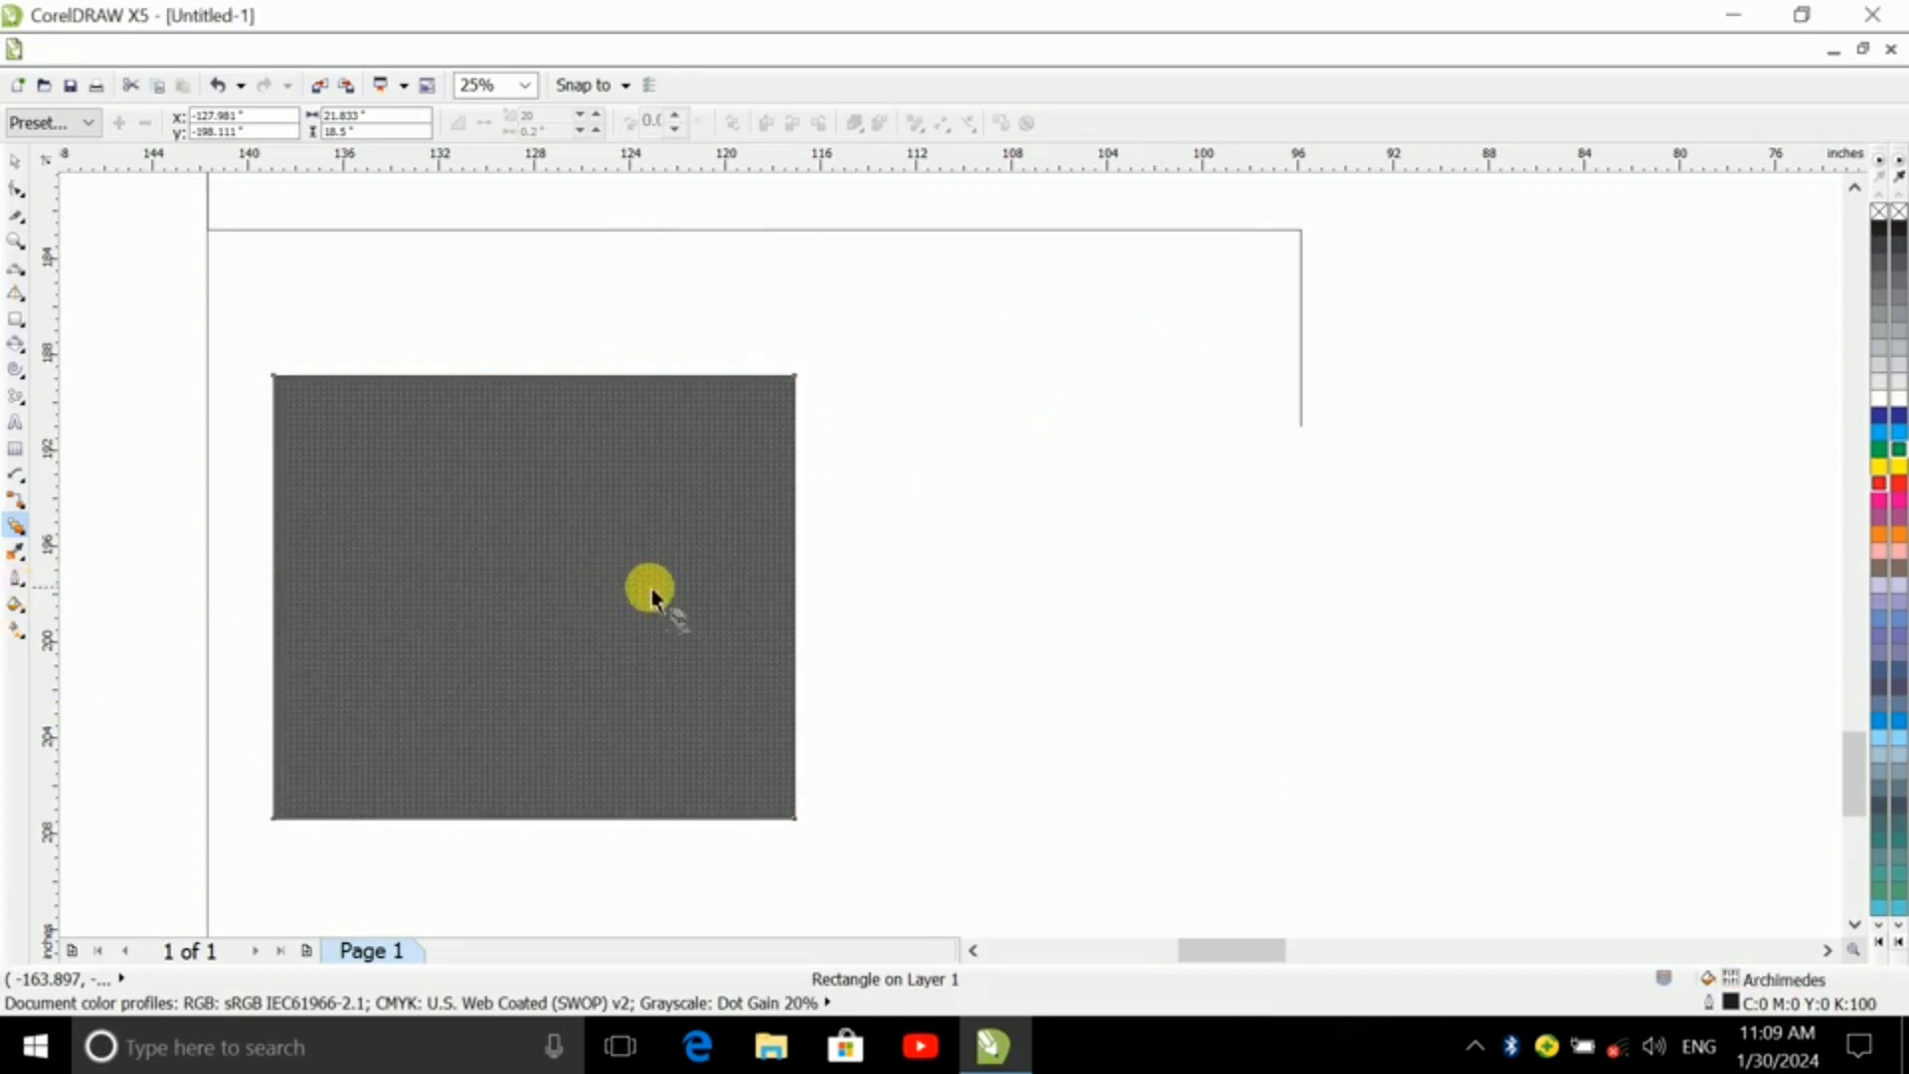
- Apply a 2 by 2 mesh fill to the small rectangle and stretch its horizontal mesh line out beyond the right edge
click(16, 604)
mouse_move(20, 649)
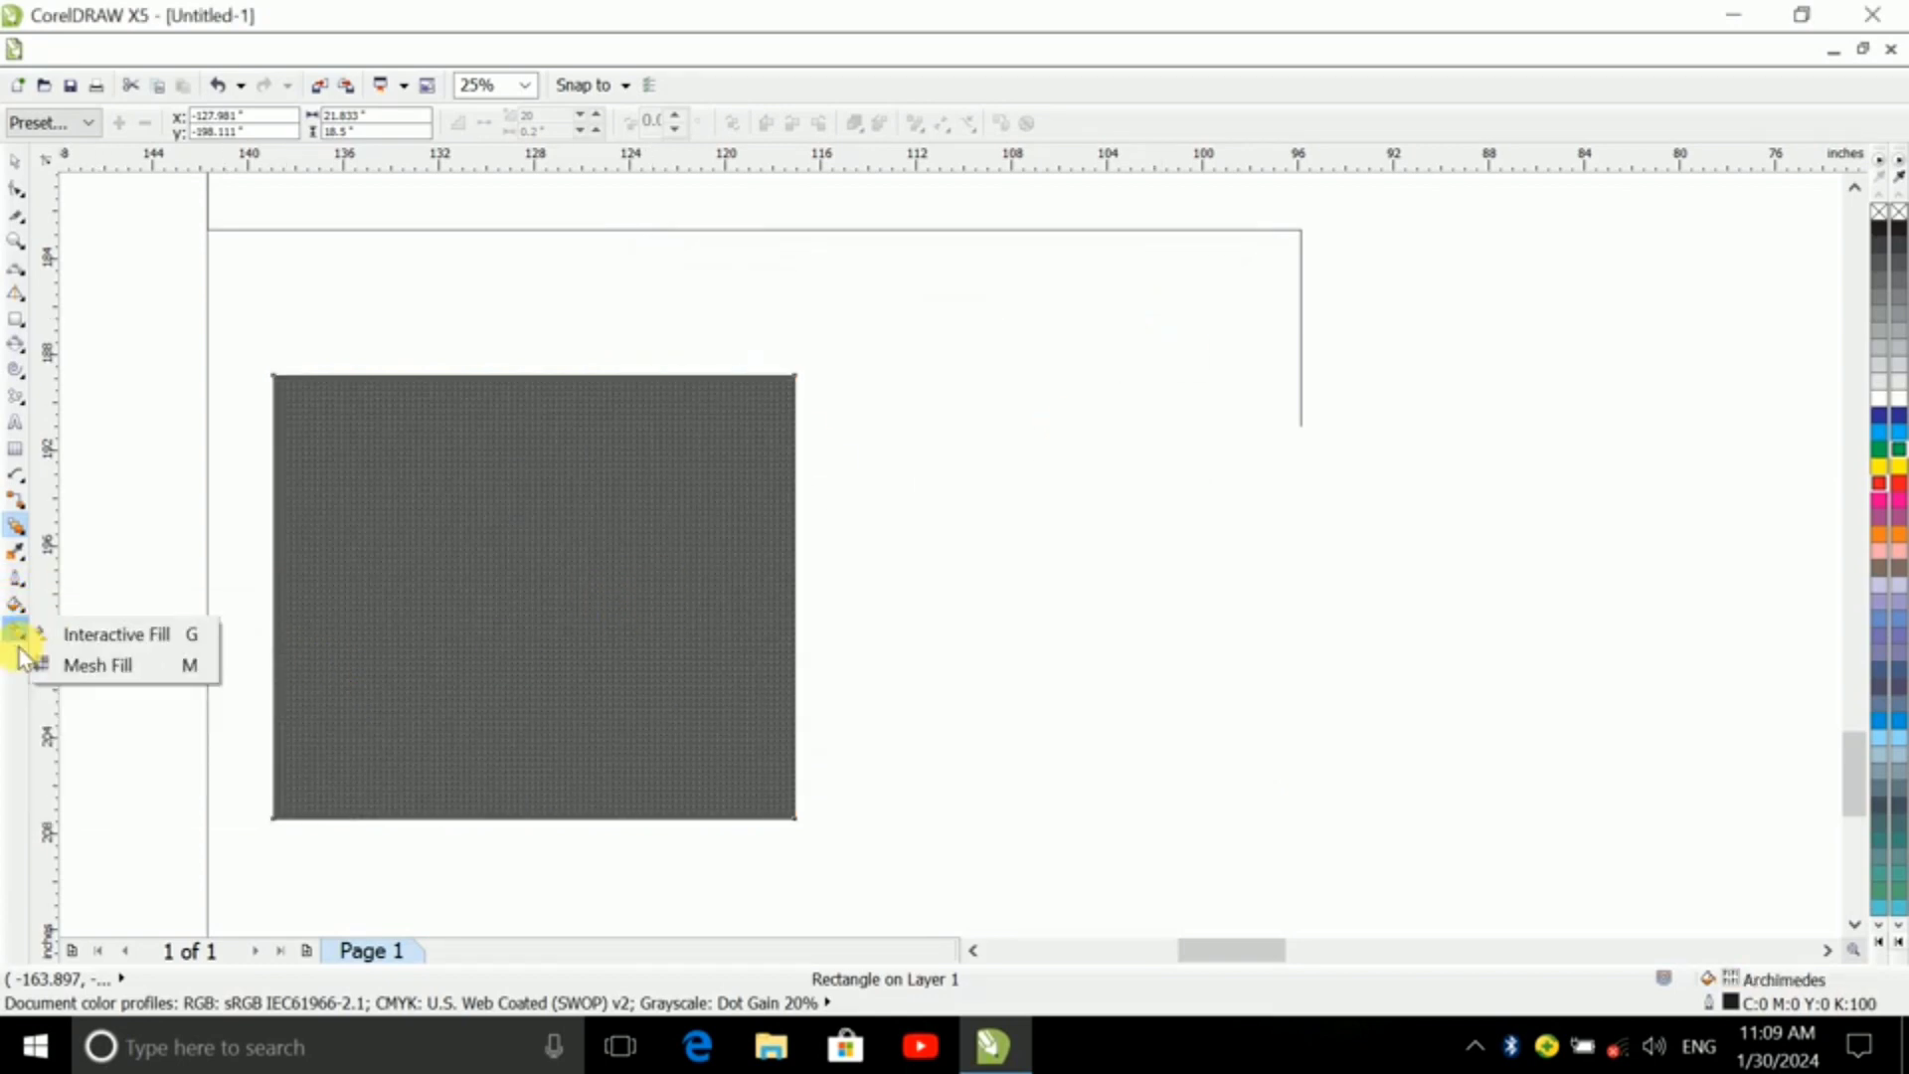
click(90, 664)
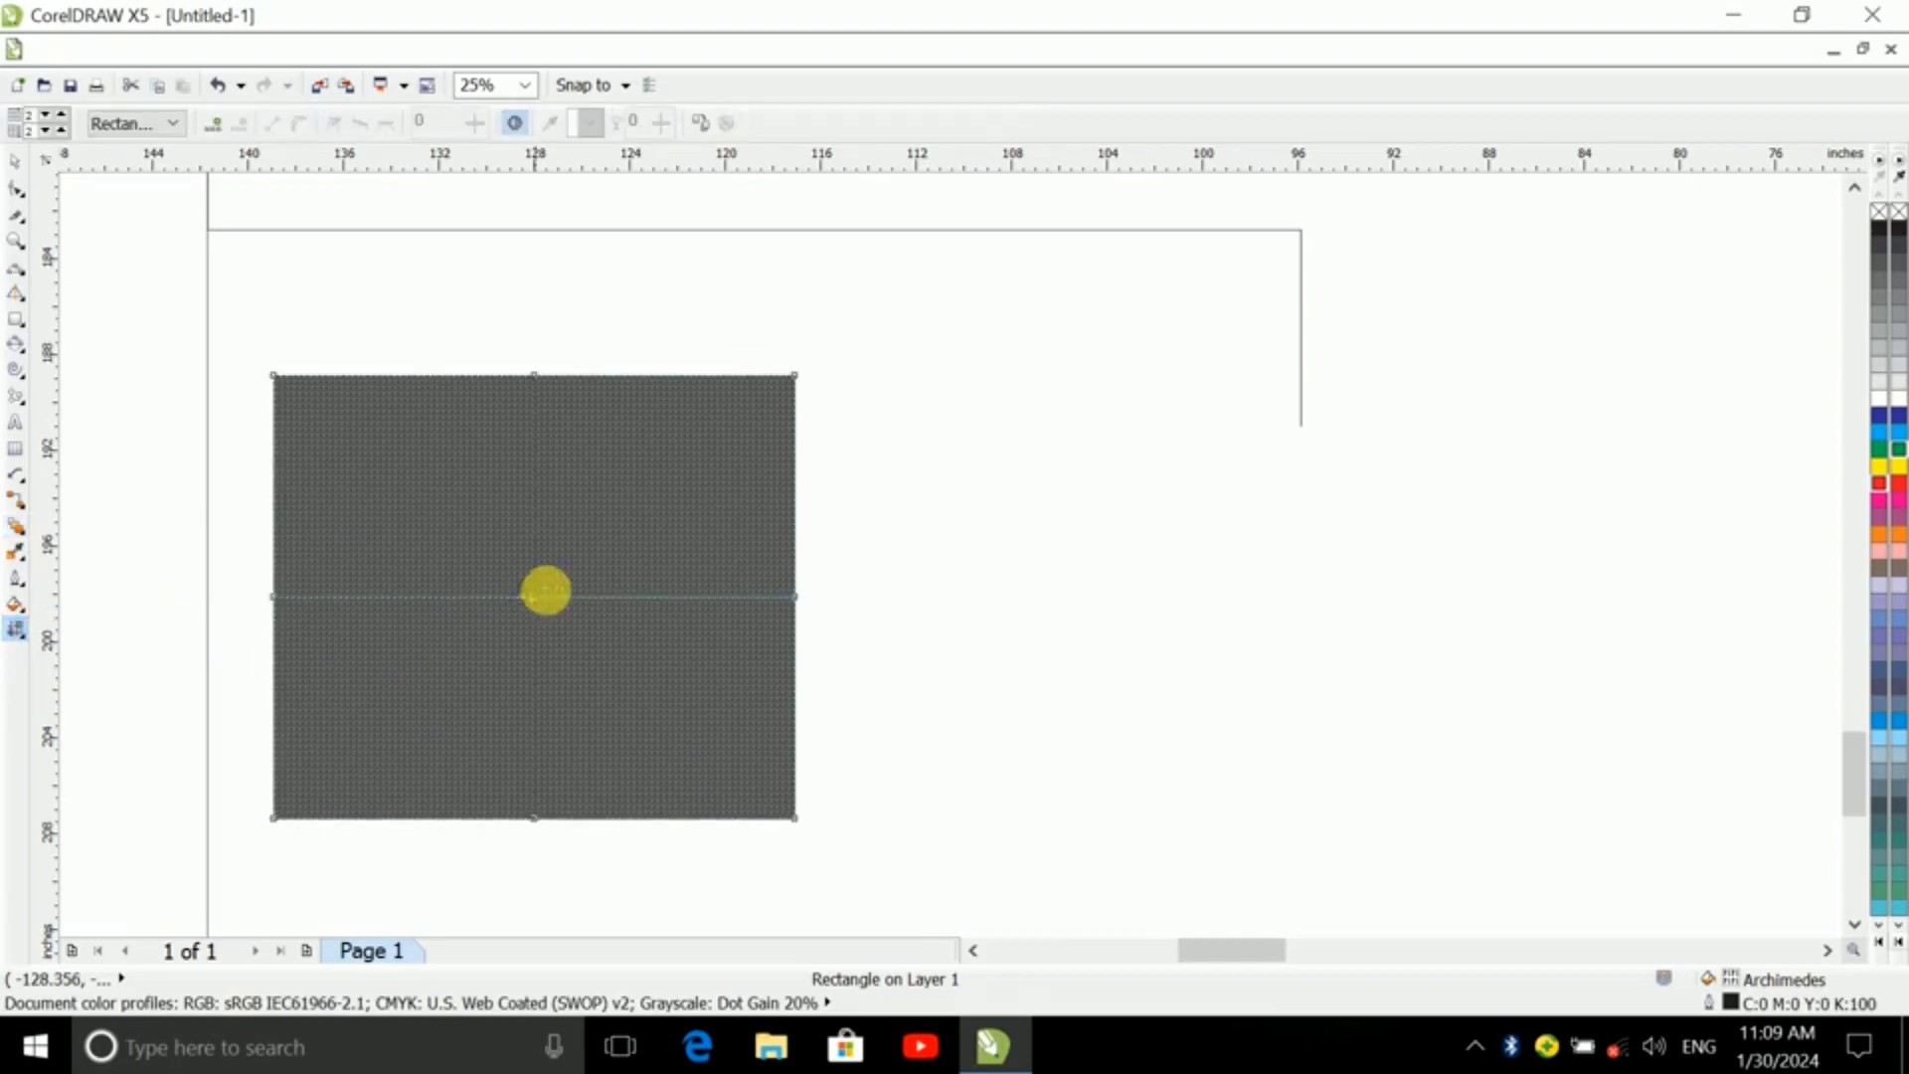
drag(537, 604, 883, 639)
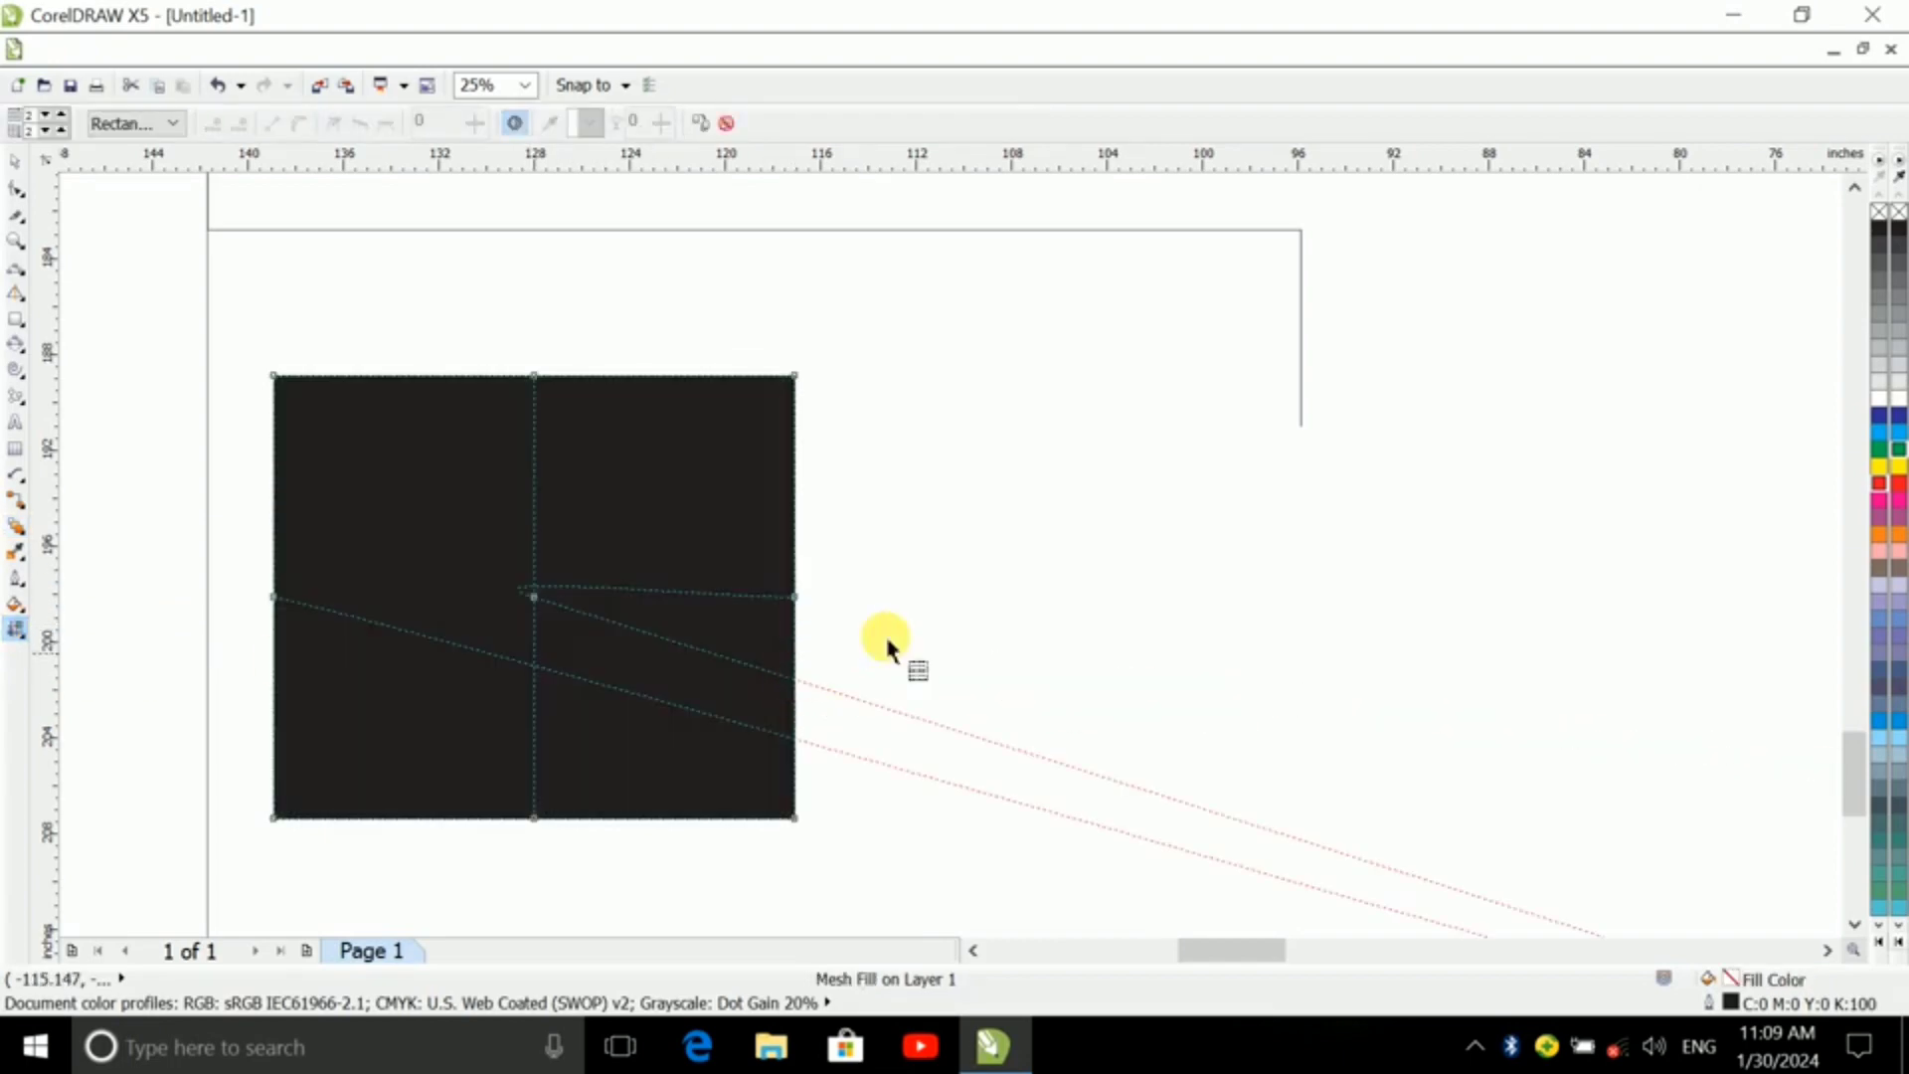
scroll(882, 640, down, 2)
scroll(945, 724, up, 2)
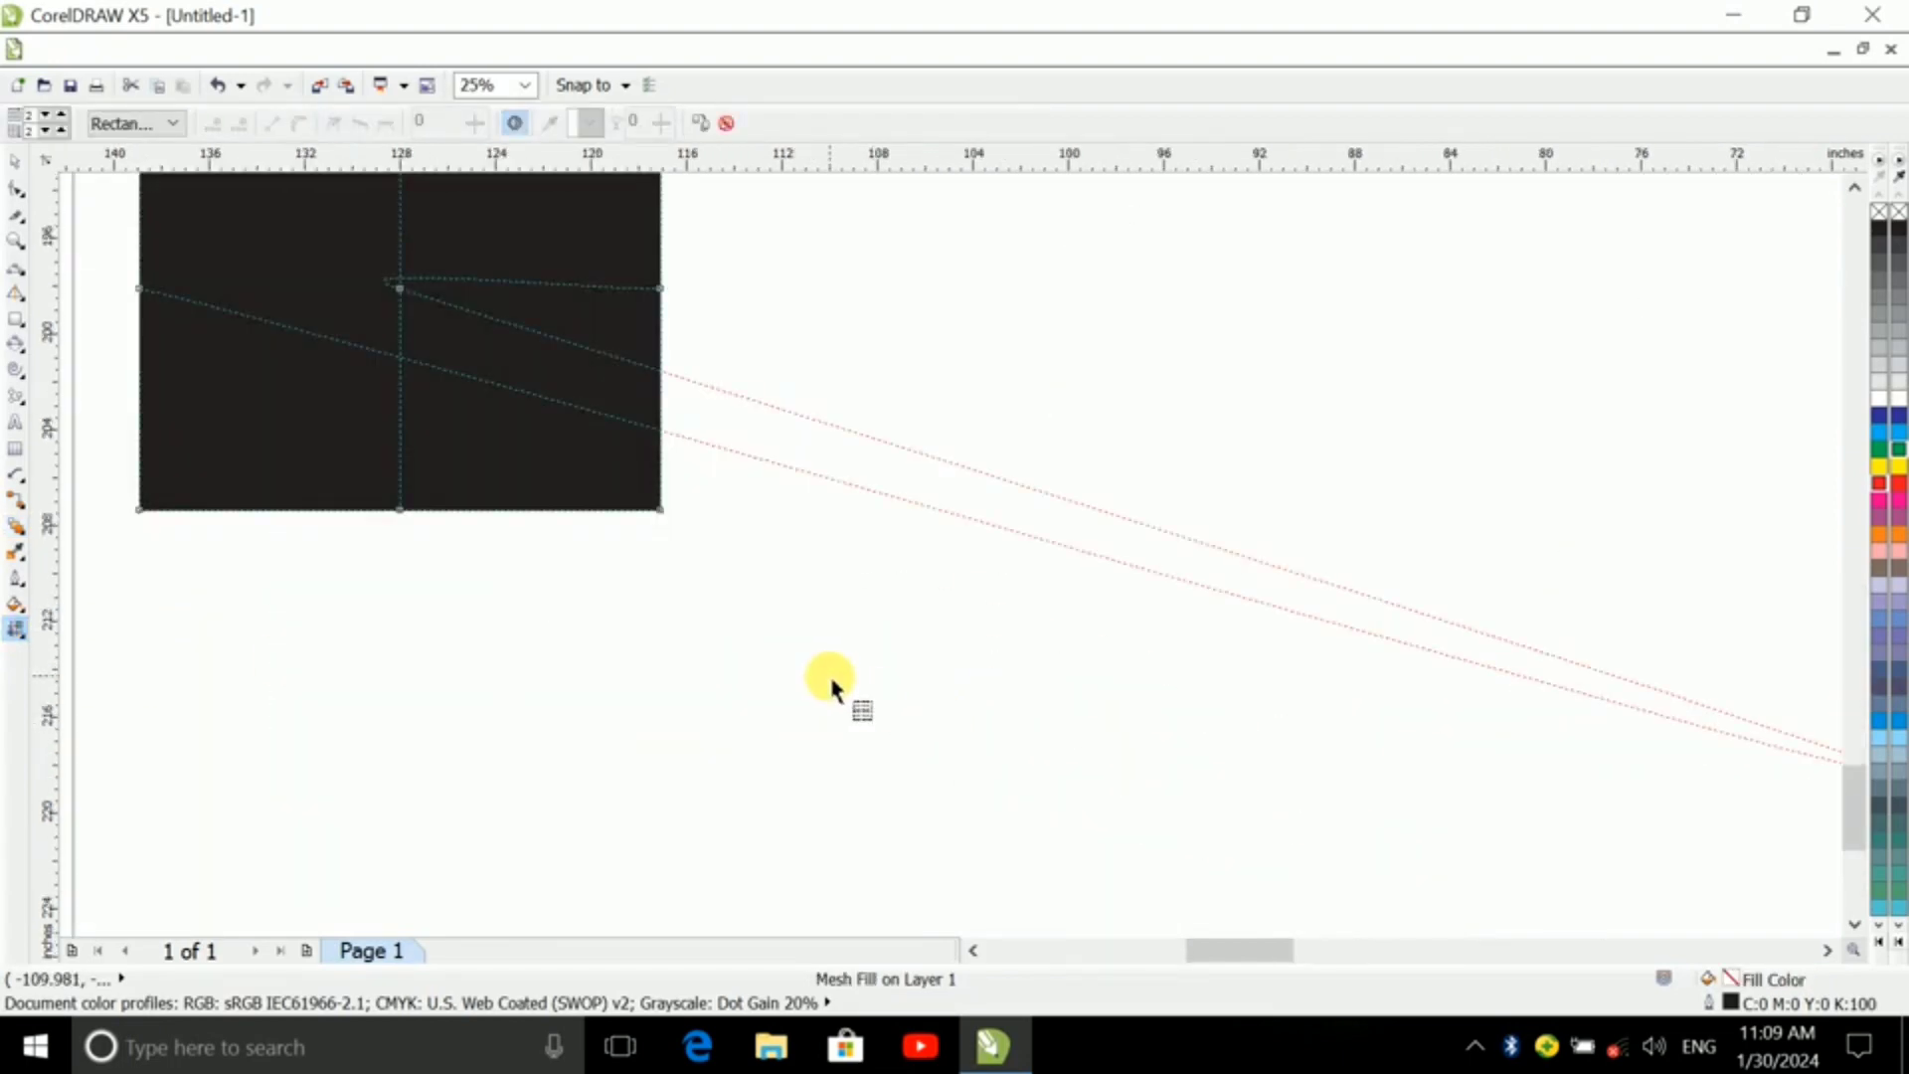
scroll(831, 686, down, 1)
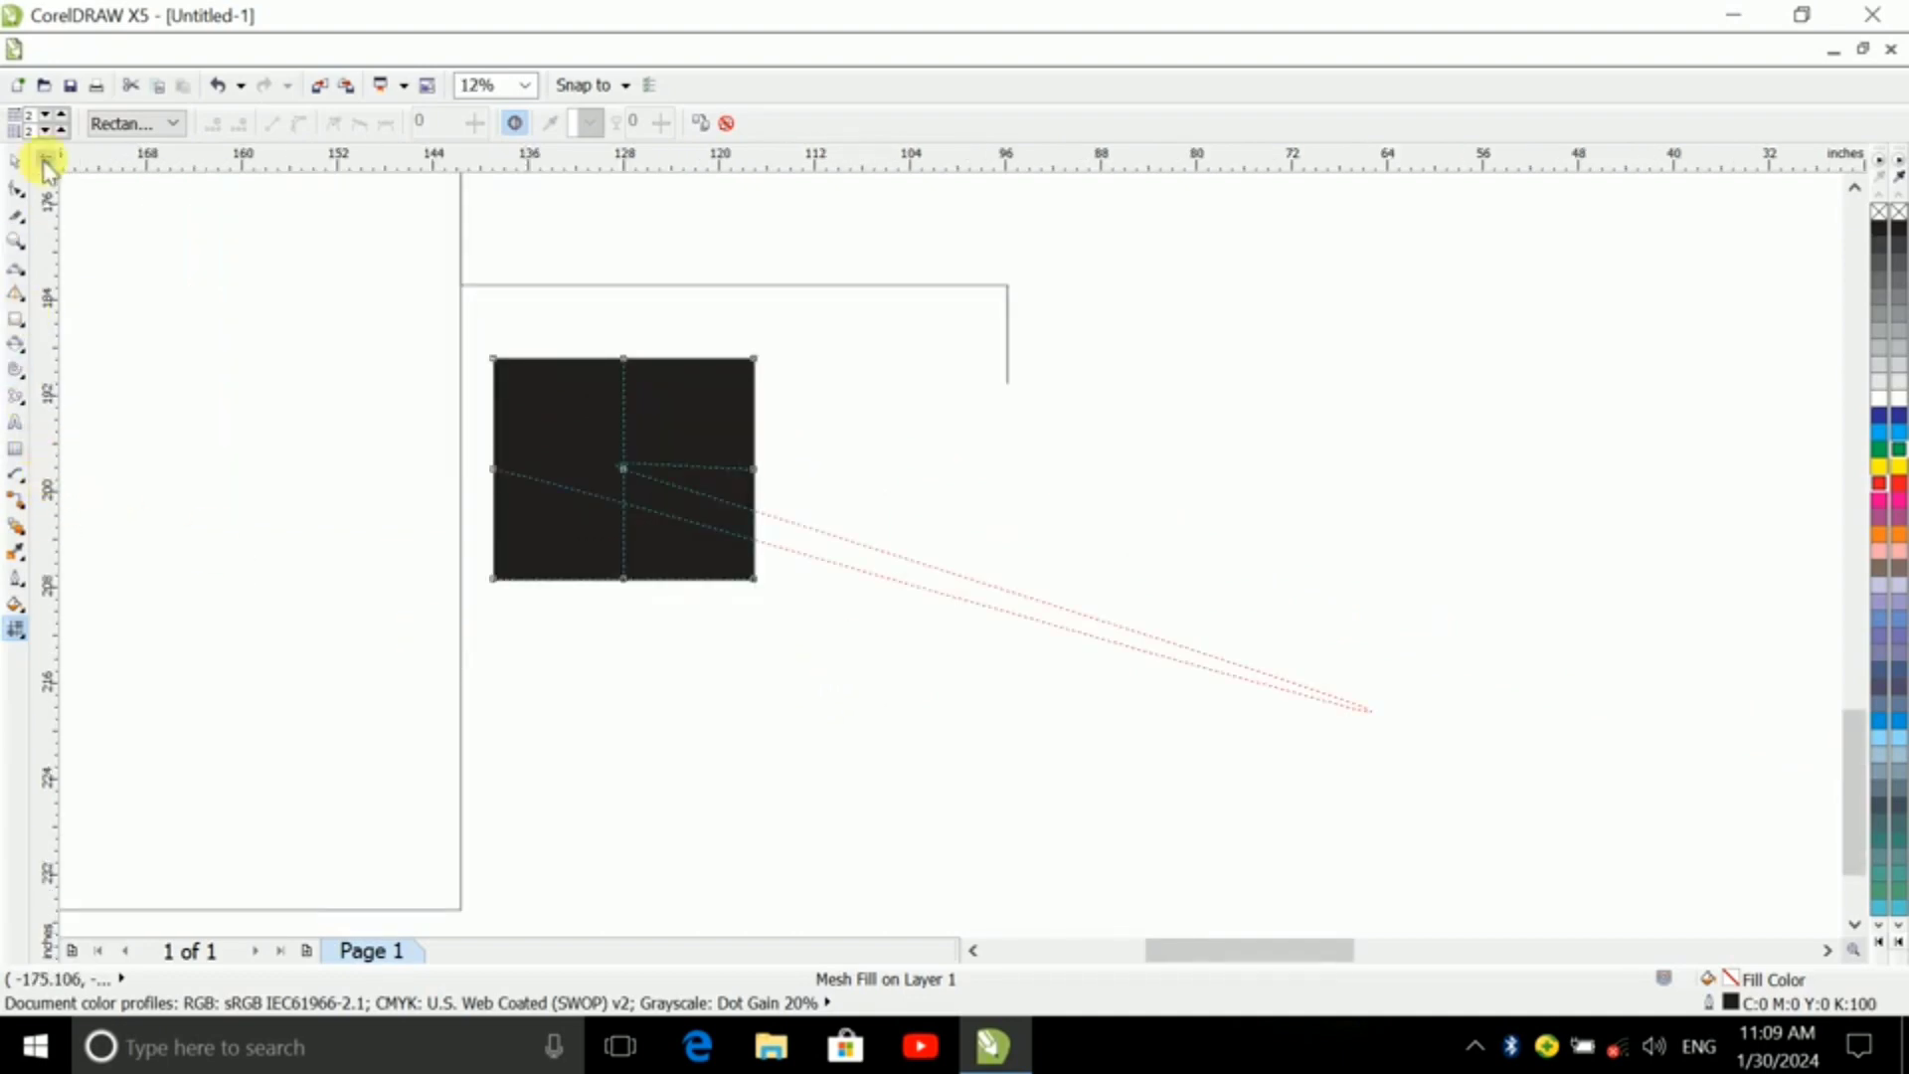